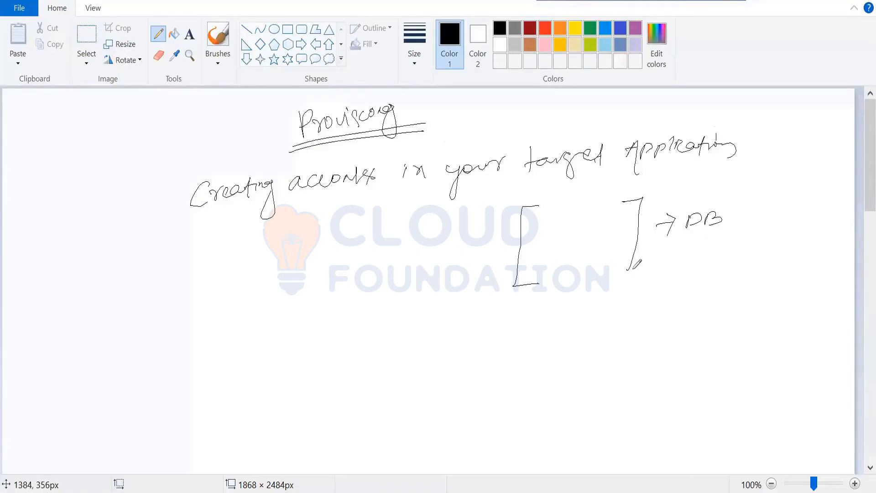
# Step: Close the DB-side bracket and draw an arrow from it to a second bracketed box labelled "Saviynt"
pyautogui.moveTo(615, 276); pyautogui.dragTo(630, 276)
pyautogui.moveTo(516, 240)
pyautogui.mouseDown()
pyautogui.moveTo(411, 244)
pyautogui.moveTo(431, 256)
pyautogui.mouseUp()
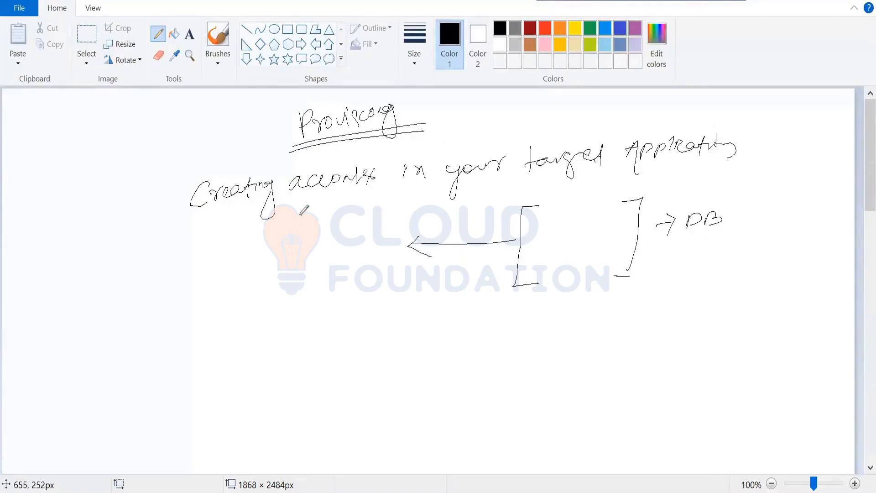
pyautogui.moveTo(301, 215)
pyautogui.mouseDown()
pyautogui.moveTo(283, 217)
pyautogui.moveTo(303, 301)
pyautogui.mouseUp()
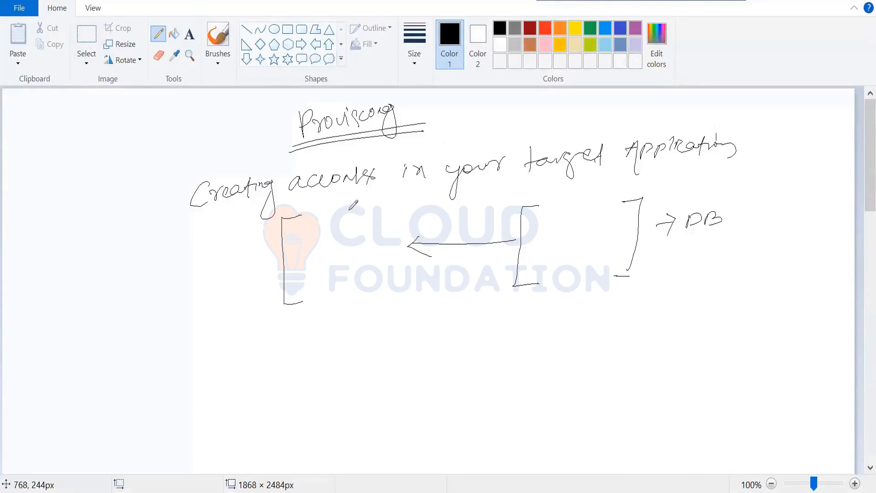
pyautogui.moveTo(350, 211)
pyautogui.mouseDown()
pyautogui.moveTo(387, 260)
pyautogui.moveTo(361, 286)
pyautogui.mouseUp()
pyautogui.moveTo(300, 227)
pyautogui.mouseDown()
pyautogui.moveTo(291, 247)
pyautogui.moveTo(352, 235)
pyautogui.moveTo(360, 220)
pyautogui.moveTo(347, 236)
pyautogui.moveTo(437, 241)
pyautogui.mouseUp()
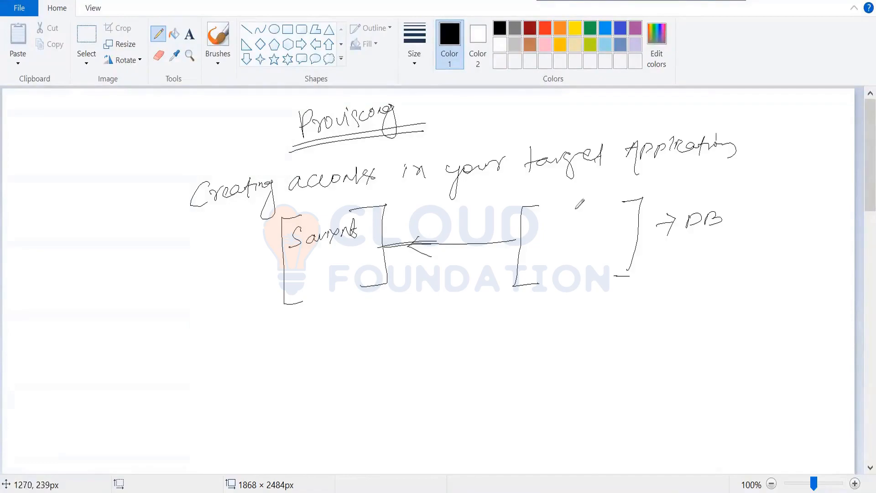
# Step: Write an underlined "ABC" with a tick in the DB-side box, and an arrow down to "ABC" under Saviynt
pyautogui.moveTo(564, 213)
pyautogui.mouseDown()
pyautogui.moveTo(580, 215)
pyautogui.moveTo(566, 221)
pyautogui.mouseUp()
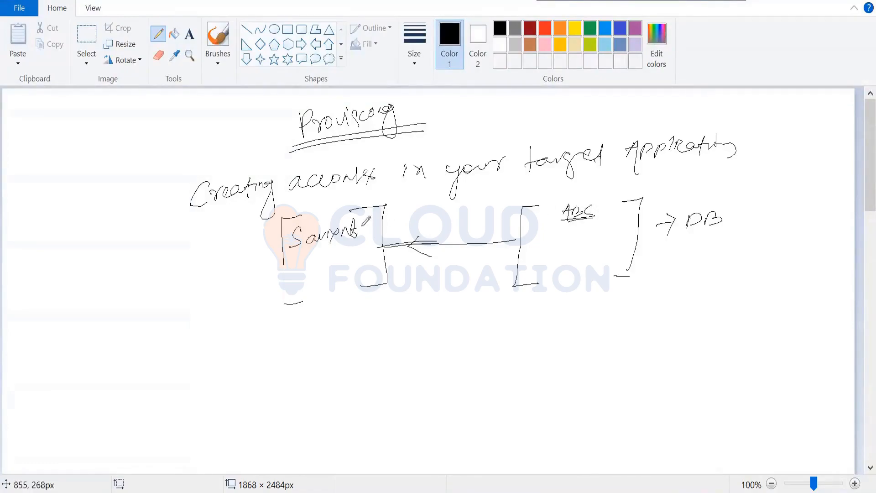
pyautogui.moveTo(319, 247)
pyautogui.mouseDown()
pyautogui.moveTo(321, 269)
pyautogui.moveTo(333, 257)
pyautogui.moveTo(321, 301)
pyautogui.moveTo(333, 282)
pyautogui.moveTo(351, 283)
pyautogui.mouseUp()
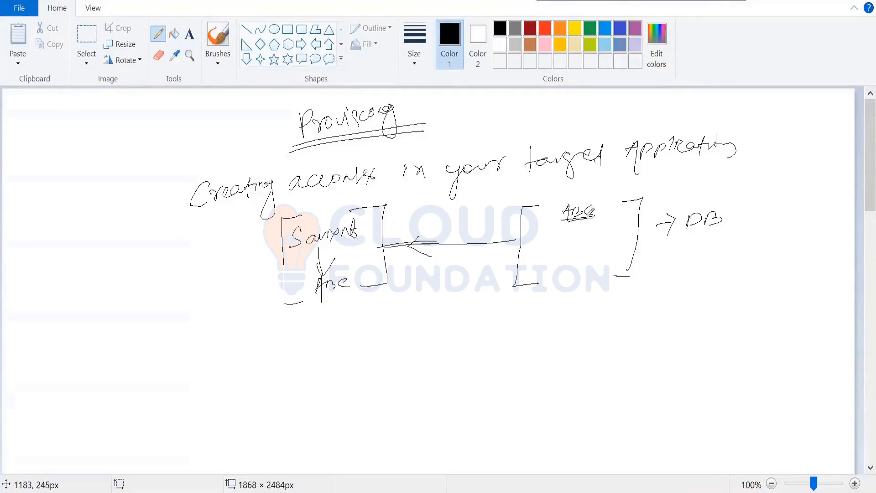
pyautogui.moveTo(535, 213)
pyautogui.mouseDown()
pyautogui.moveTo(568, 201)
pyautogui.moveTo(565, 210)
pyautogui.mouseUp()
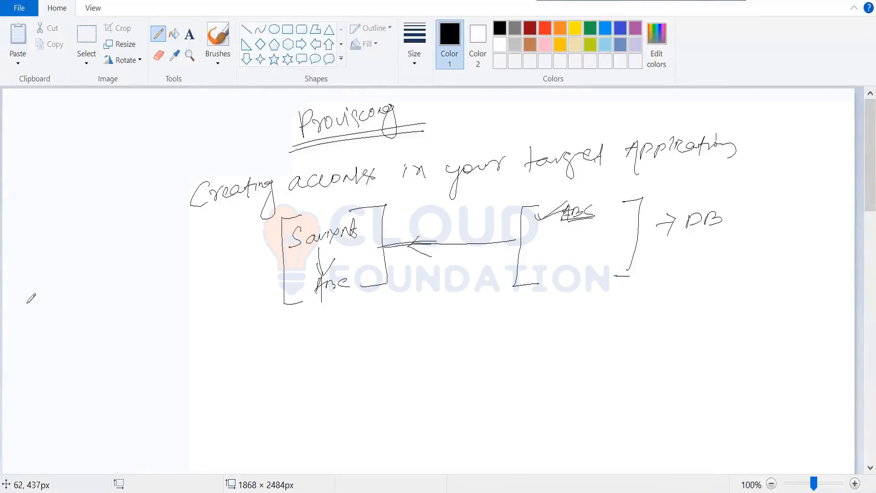
# Step: Draw a bracketed box headed "Day1" beside the diagram, with an arrow down to the label "HRMS/DB"
pyautogui.moveTo(13, 305)
pyautogui.mouseDown()
pyautogui.moveTo(41, 283)
pyautogui.moveTo(41, 302)
pyautogui.moveTo(48, 296)
pyautogui.moveTo(18, 367)
pyautogui.moveTo(34, 388)
pyautogui.mouseUp()
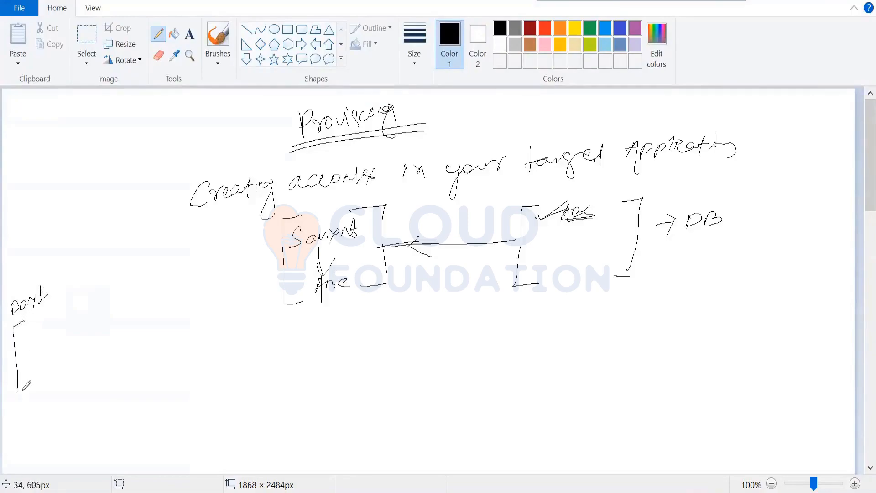
pyautogui.moveTo(69, 303)
pyautogui.mouseDown()
pyautogui.moveTo(103, 340)
pyautogui.moveTo(87, 360)
pyautogui.mouseUp()
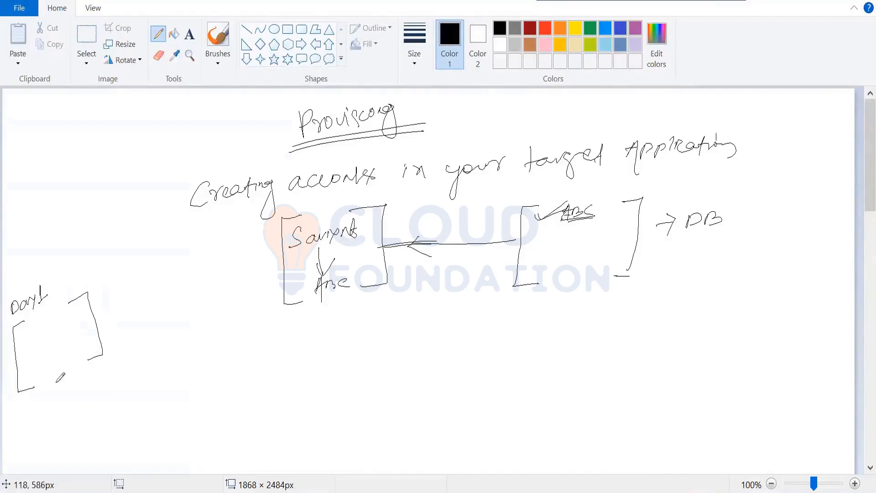
pyautogui.moveTo(56, 386)
pyautogui.mouseDown()
pyautogui.moveTo(63, 401)
pyautogui.moveTo(39, 436)
pyautogui.moveTo(59, 432)
pyautogui.moveTo(78, 406)
pyautogui.mouseUp()
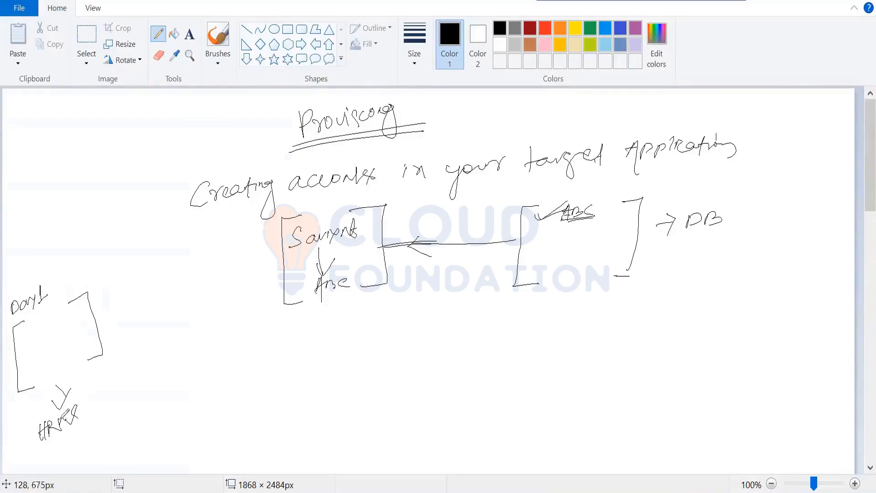
pyautogui.moveTo(58, 441)
pyautogui.mouseDown()
pyautogui.moveTo(87, 424)
pyautogui.moveTo(67, 444)
pyautogui.moveTo(89, 443)
pyautogui.mouseUp()
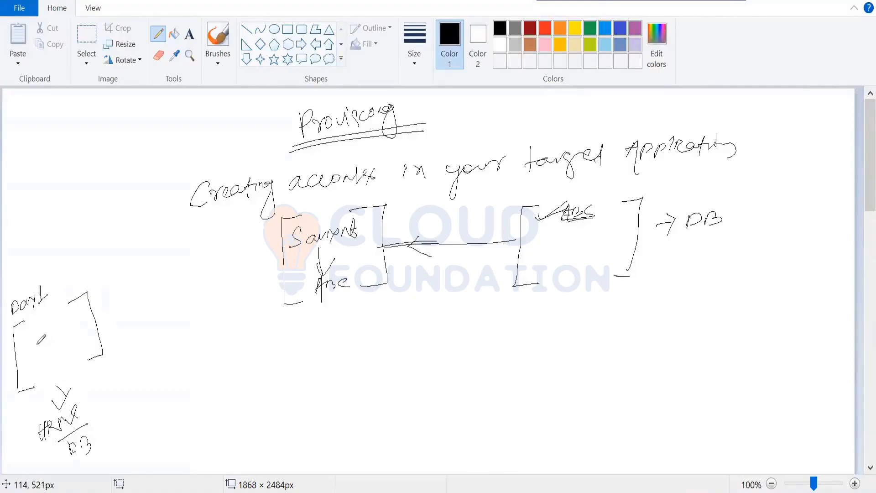
# Step: Write "ABC" inside the Day1 box and add a column of short dashes as its attribute entries
pyautogui.moveTo(27, 322)
pyautogui.mouseDown()
pyautogui.moveTo(28, 336)
pyautogui.moveTo(35, 319)
pyautogui.moveTo(54, 315)
pyautogui.mouseUp()
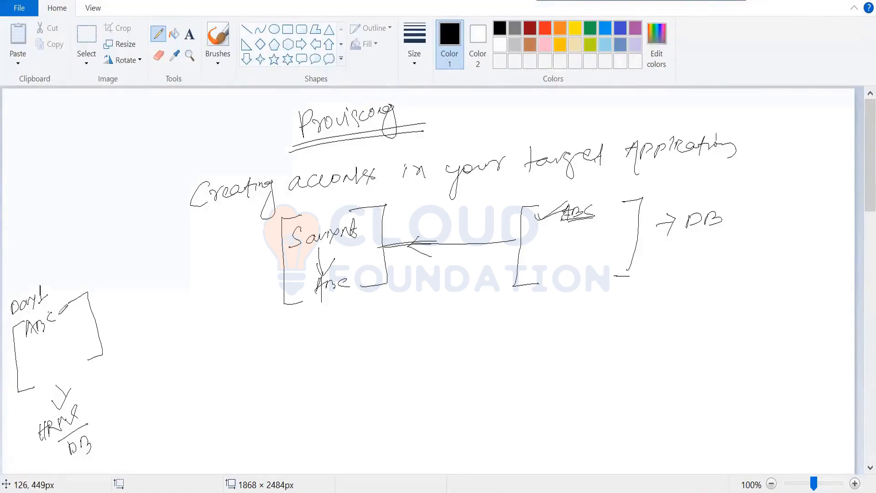
pyautogui.moveTo(69, 305)
pyautogui.mouseDown()
pyautogui.moveTo(86, 297)
pyautogui.moveTo(78, 325)
pyautogui.mouseUp()
pyautogui.moveTo(68, 336)
pyautogui.mouseDown()
pyautogui.moveTo(79, 331)
pyautogui.moveTo(73, 347)
pyautogui.moveTo(83, 341)
pyautogui.mouseUp()
pyautogui.moveTo(75, 356); pyautogui.dragTo(87, 352)
pyautogui.moveTo(58, 316); pyautogui.dragTo(71, 310)
pyautogui.moveTo(60, 322)
pyautogui.mouseDown()
pyautogui.moveTo(72, 316)
pyautogui.moveTo(75, 332)
pyautogui.mouseUp()
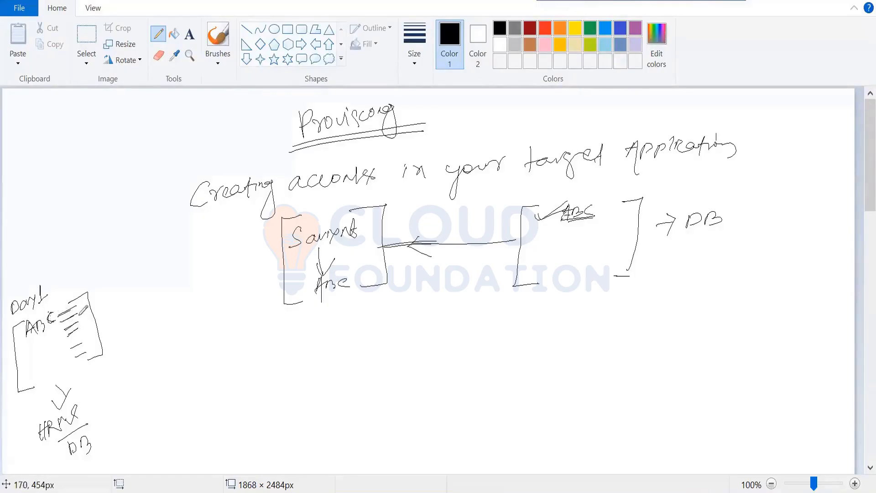
# Step: Link the Day1 box to Saviynt with a curved arrow labelled "user import", and box the ABC under Saviynt
pyautogui.moveTo(78, 299)
pyautogui.mouseDown()
pyautogui.moveTo(94, 277)
pyautogui.moveTo(161, 246)
pyautogui.moveTo(290, 240)
pyautogui.mouseUp()
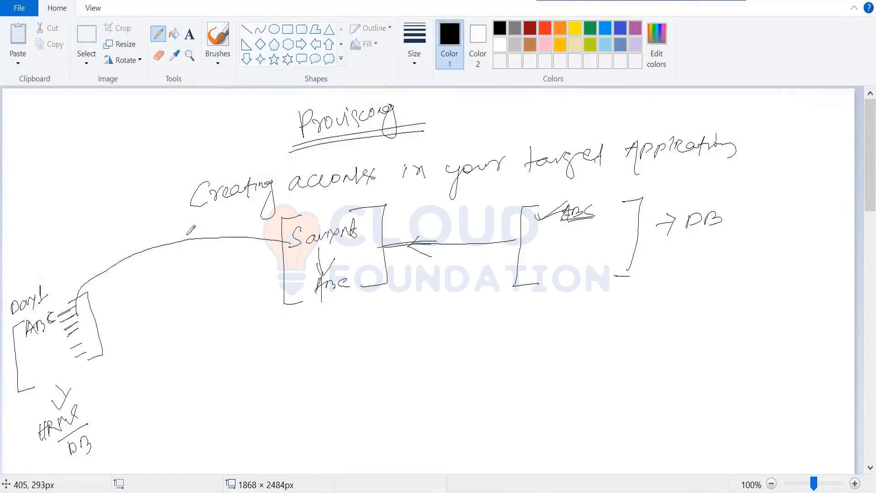
pyautogui.moveTo(187, 236)
pyautogui.mouseDown()
pyautogui.moveTo(172, 262)
pyautogui.moveTo(139, 285)
pyautogui.moveTo(192, 279)
pyautogui.moveTo(210, 265)
pyautogui.moveTo(211, 273)
pyautogui.mouseUp()
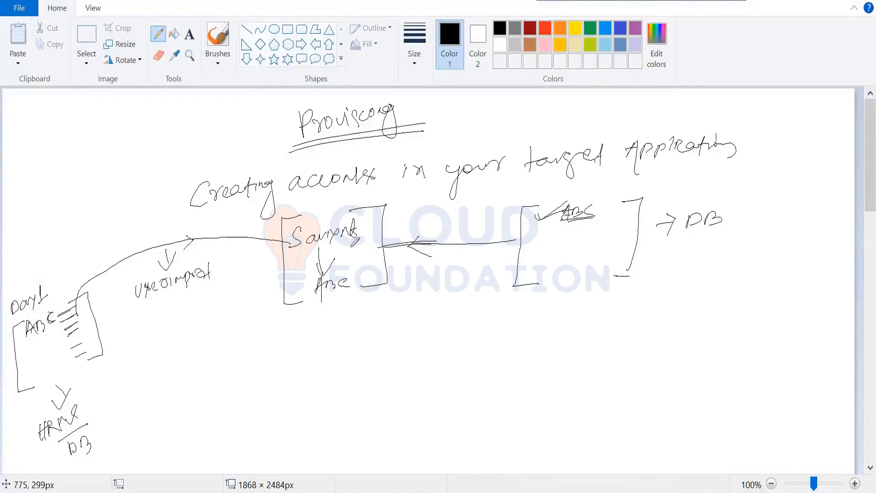
pyautogui.moveTo(310, 279)
pyautogui.mouseDown()
pyautogui.moveTo(358, 273)
pyautogui.moveTo(335, 304)
pyautogui.moveTo(310, 296)
pyautogui.moveTo(310, 277)
pyautogui.mouseUp()
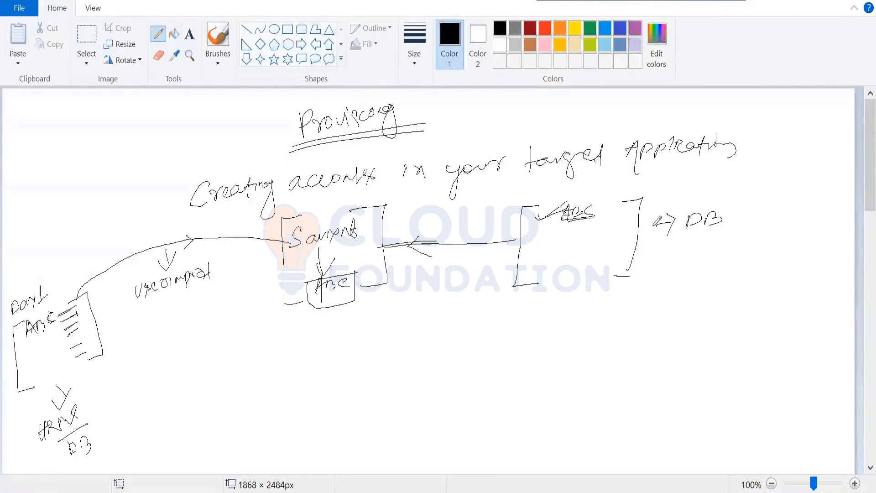
# Step: Draw an arrow up from DB to "Outlook" and a second application name, and an arrow pointing at the target's ABC
pyautogui.moveTo(649, 228)
pyautogui.mouseDown()
pyautogui.moveTo(670, 231)
pyautogui.moveTo(683, 194)
pyautogui.moveTo(691, 199)
pyautogui.moveTo(674, 177)
pyautogui.moveTo(733, 184)
pyautogui.mouseUp()
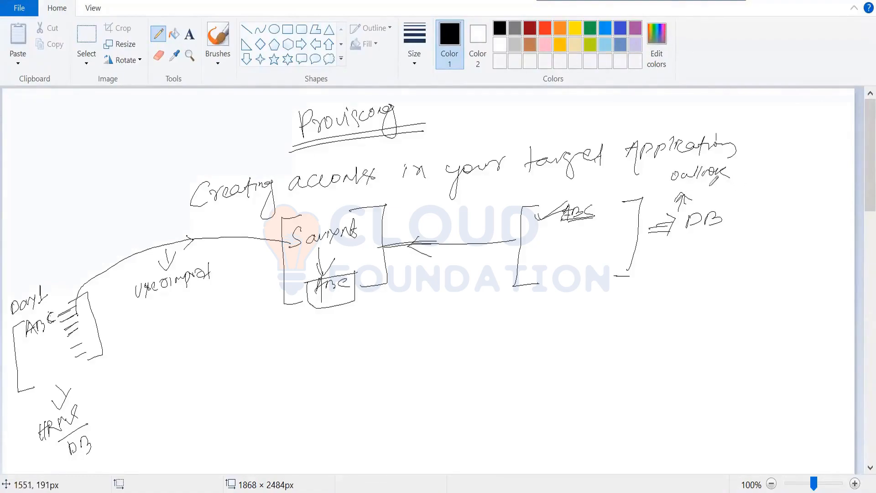
pyautogui.moveTo(725, 180); pyautogui.dragTo(776, 177)
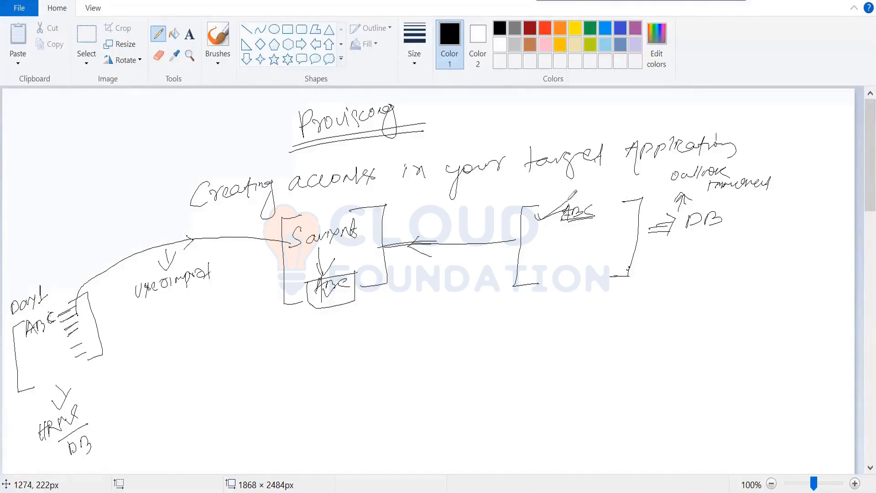
pyautogui.moveTo(562, 186)
pyautogui.mouseDown()
pyautogui.moveTo(573, 183)
pyautogui.moveTo(562, 190)
pyautogui.mouseUp()
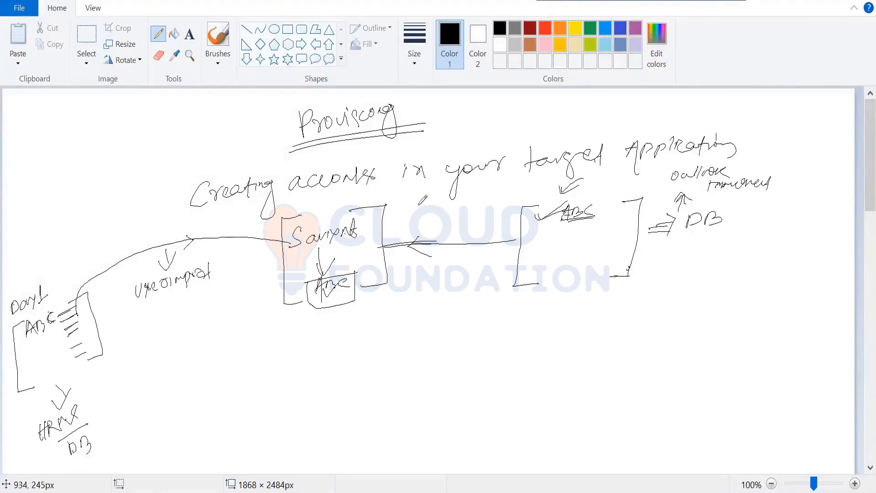
# Step: Draw a tall box labelled "Connector" between Saviynt and the target, and write "Credential" and "URL" in it
pyautogui.moveTo(424, 188)
pyautogui.mouseDown()
pyautogui.moveTo(403, 226)
pyautogui.moveTo(398, 319)
pyautogui.mouseUp()
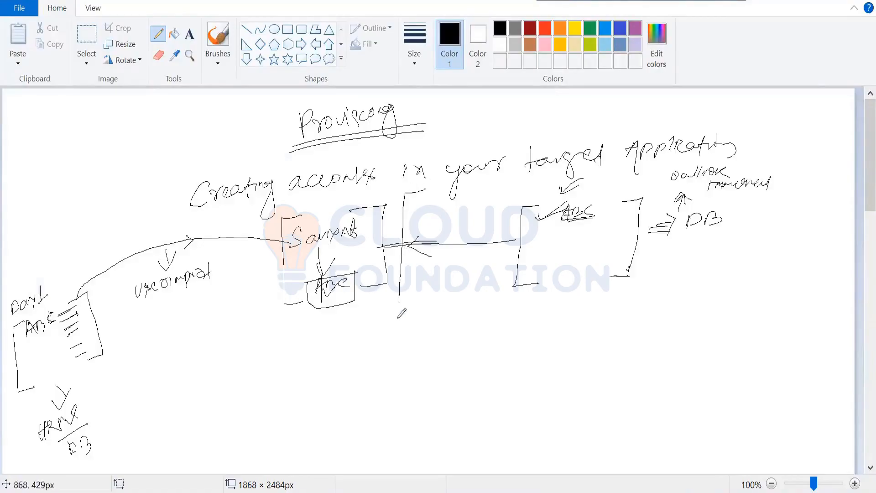
pyautogui.moveTo(418, 188)
pyautogui.mouseDown()
pyautogui.moveTo(446, 185)
pyautogui.moveTo(441, 281)
pyautogui.moveTo(399, 323)
pyautogui.moveTo(420, 327)
pyautogui.moveTo(458, 312)
pyautogui.mouseUp()
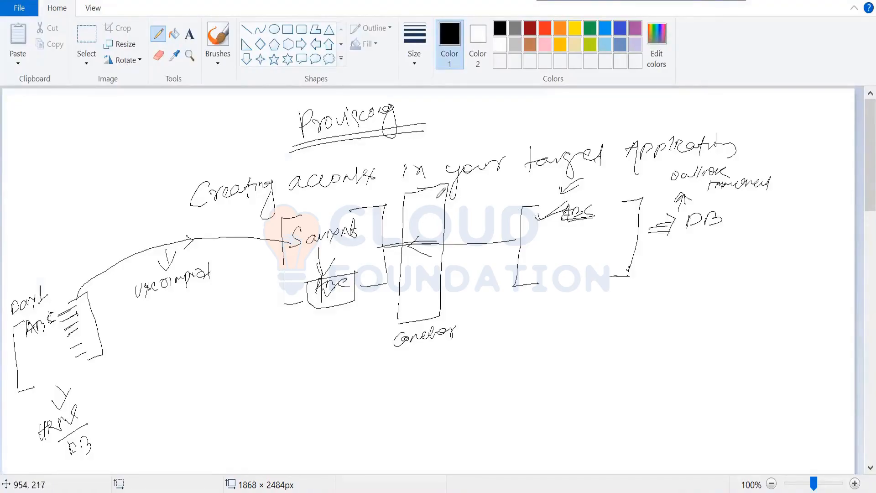
pyautogui.moveTo(439, 191)
pyautogui.mouseDown()
pyautogui.moveTo(422, 196)
pyautogui.moveTo(496, 192)
pyautogui.mouseUp()
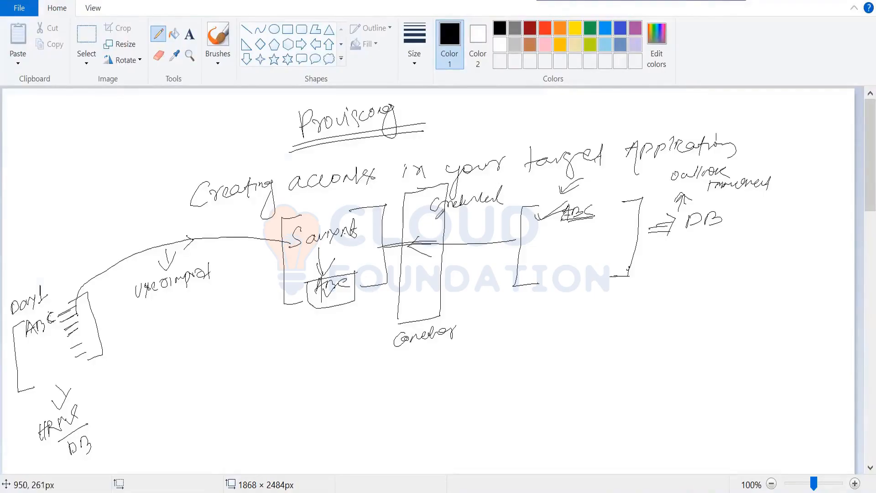
pyautogui.moveTo(437, 211)
pyautogui.mouseDown()
pyautogui.moveTo(473, 217)
pyautogui.moveTo(462, 220)
pyautogui.mouseUp()
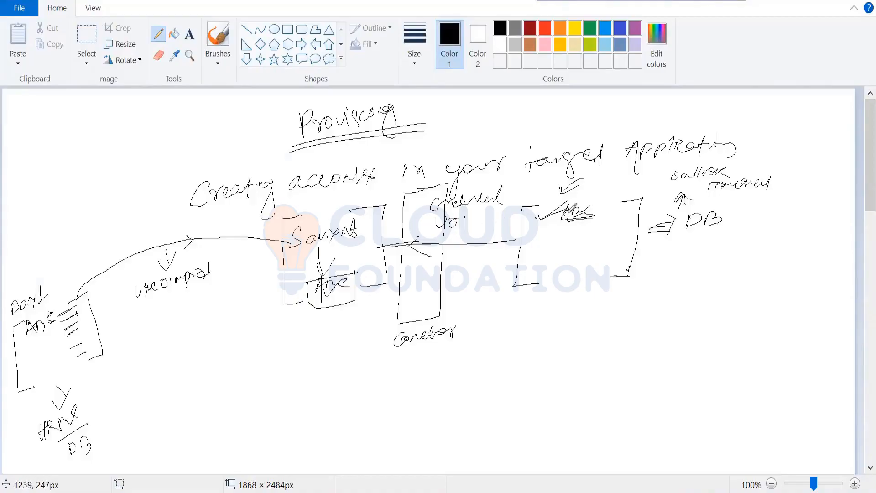
# Step: Mark the target's ABC, list attribute names under URL in the connector, and draw a small bracketed box beneath them
pyautogui.moveTo(565, 216); pyautogui.dragTo(587, 203)
pyautogui.moveTo(457, 234)
pyautogui.mouseDown()
pyautogui.moveTo(447, 242)
pyautogui.moveTo(454, 240)
pyautogui.mouseUp()
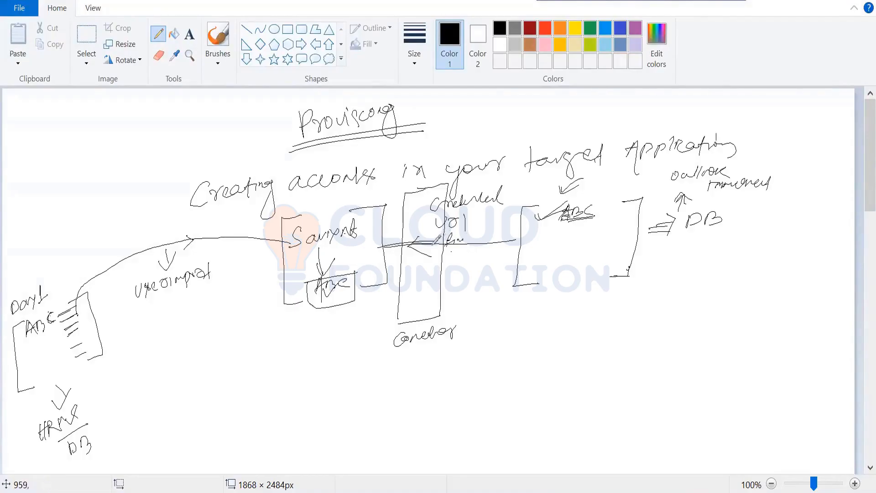
pyautogui.moveTo(429, 255)
pyautogui.mouseDown()
pyautogui.moveTo(434, 267)
pyautogui.moveTo(462, 247)
pyautogui.moveTo(424, 264)
pyautogui.moveTo(487, 278)
pyautogui.moveTo(459, 290)
pyautogui.moveTo(475, 319)
pyautogui.mouseUp()
pyautogui.moveTo(496, 286)
pyautogui.mouseDown()
pyautogui.moveTo(512, 318)
pyautogui.moveTo(498, 318)
pyautogui.mouseUp()
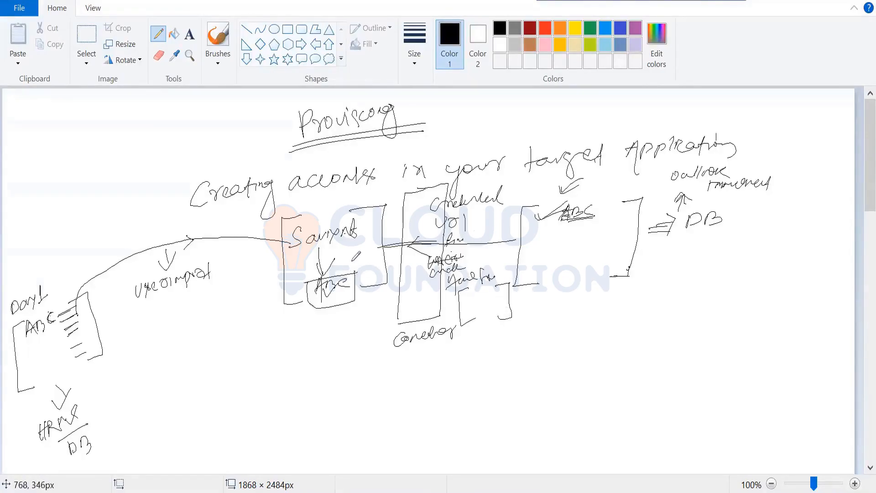
# Step: Write the first name and last name attributes beside ABC in the Saviynt box and below ABC in the target box
pyautogui.moveTo(353, 261)
pyautogui.mouseDown()
pyautogui.moveTo(350, 269)
pyautogui.moveTo(371, 263)
pyautogui.moveTo(358, 266)
pyautogui.mouseUp()
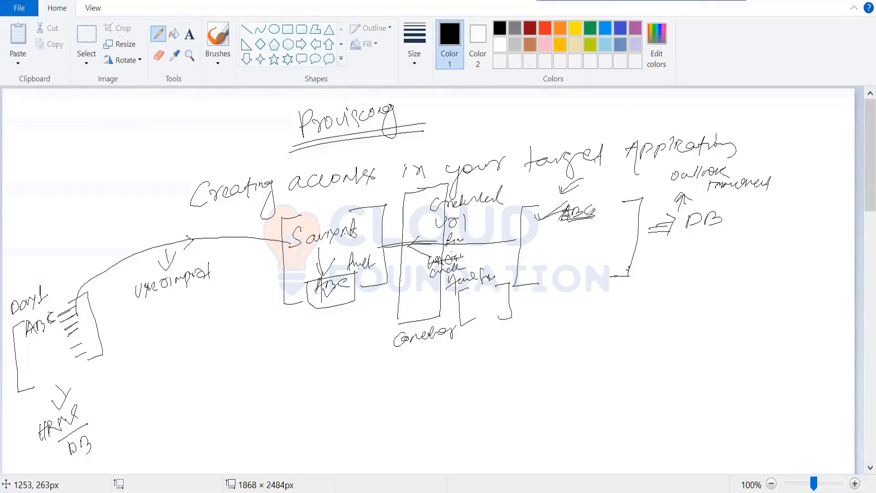
pyautogui.moveTo(549, 242)
pyautogui.mouseDown()
pyautogui.moveTo(560, 232)
pyautogui.moveTo(604, 233)
pyautogui.mouseUp()
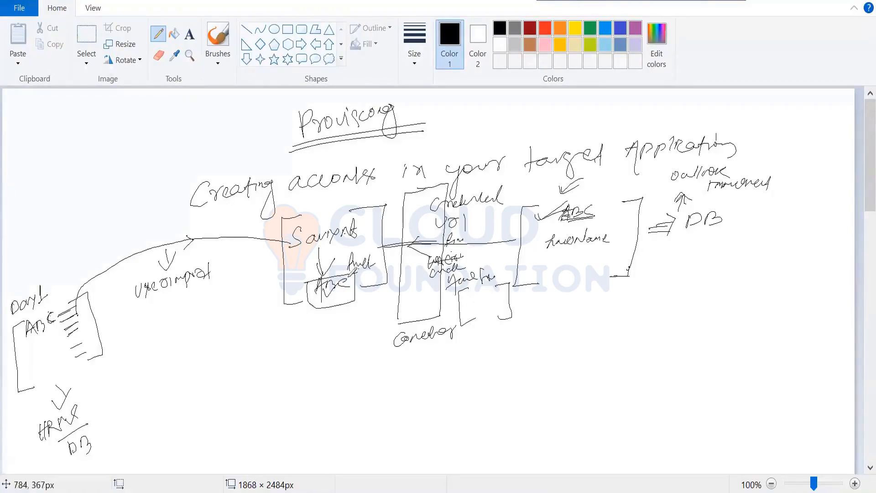
pyautogui.moveTo(358, 276)
pyautogui.mouseDown()
pyautogui.moveTo(376, 283)
pyautogui.moveTo(395, 277)
pyautogui.mouseUp()
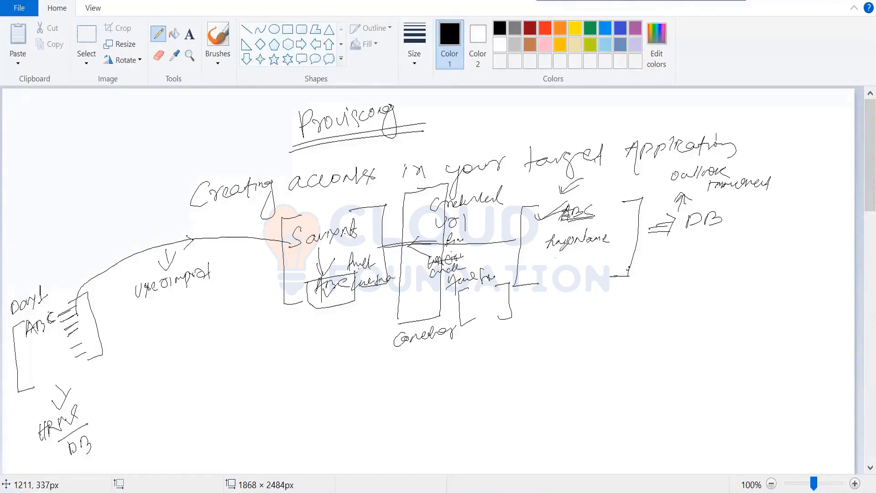
pyautogui.moveTo(558, 255); pyautogui.dragTo(622, 258)
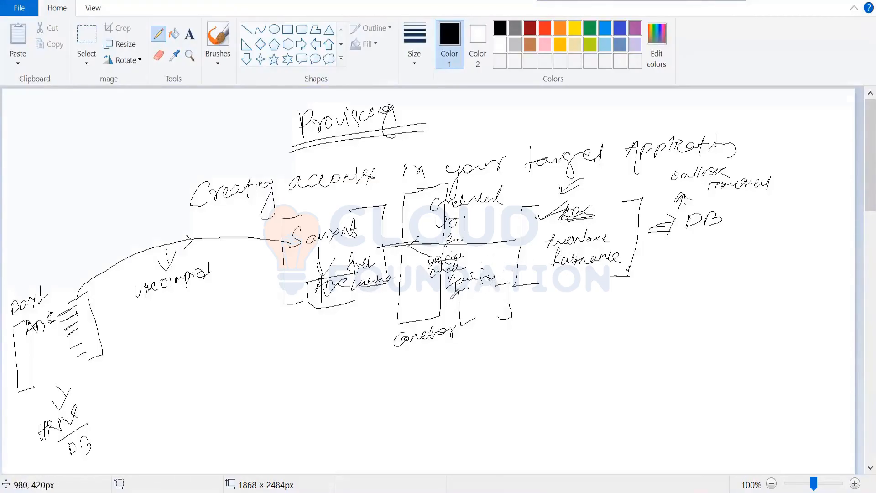
# Step: Add one more attribute note, retrace the connector box, and draw an arrow from it to "Can't work alone"
pyautogui.moveTo(445, 303); pyautogui.dragTo(469, 288)
pyautogui.moveTo(441, 183)
pyautogui.mouseDown()
pyautogui.moveTo(405, 183)
pyautogui.moveTo(398, 323)
pyautogui.moveTo(442, 319)
pyautogui.moveTo(451, 181)
pyautogui.mouseUp()
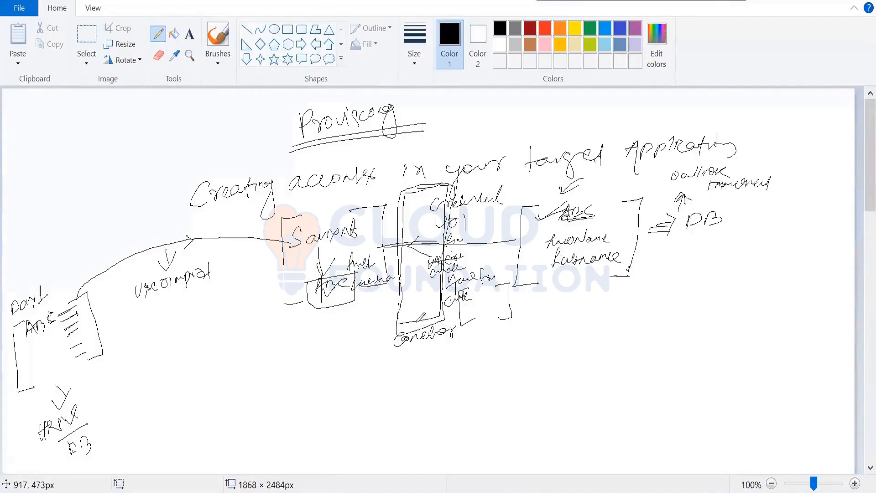
pyautogui.moveTo(448, 319)
pyautogui.mouseDown()
pyautogui.moveTo(479, 331)
pyautogui.moveTo(465, 349)
pyautogui.moveTo(523, 340)
pyautogui.moveTo(541, 345)
pyautogui.moveTo(545, 363)
pyautogui.moveTo(563, 340)
pyautogui.moveTo(593, 341)
pyautogui.mouseUp()
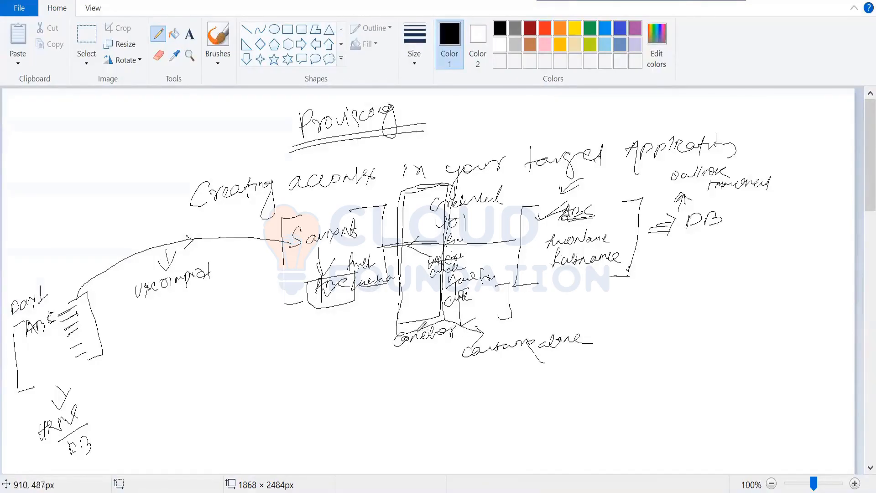
pyautogui.moveTo(410, 348)
pyautogui.mouseDown()
pyautogui.moveTo(416, 356)
pyautogui.moveTo(429, 346)
pyautogui.mouseUp()
# Step: Write "Security system" below the connector notes and branch it down to the word "Connection"
pyautogui.moveTo(437, 381)
pyautogui.mouseDown()
pyautogui.moveTo(430, 392)
pyautogui.moveTo(483, 383)
pyautogui.moveTo(484, 400)
pyautogui.moveTo(530, 378)
pyautogui.mouseUp()
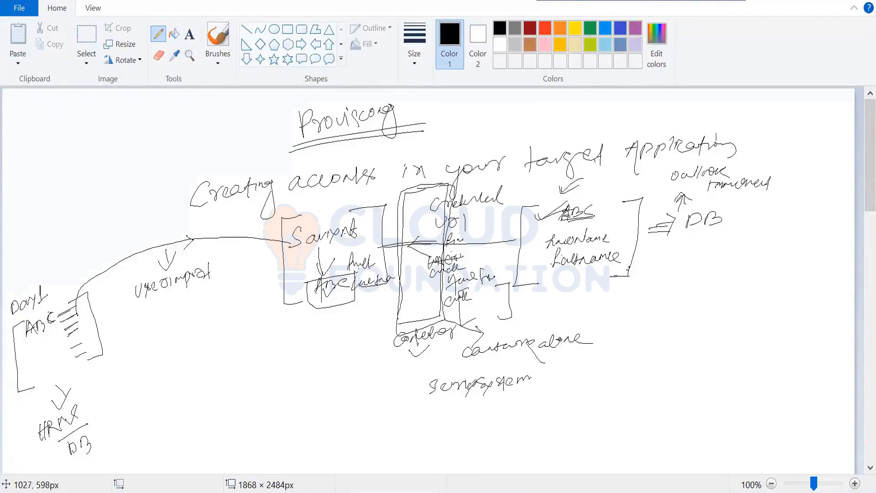
pyautogui.moveTo(464, 394)
pyautogui.mouseDown()
pyautogui.moveTo(475, 414)
pyautogui.moveTo(549, 398)
pyautogui.moveTo(553, 408)
pyautogui.mouseUp()
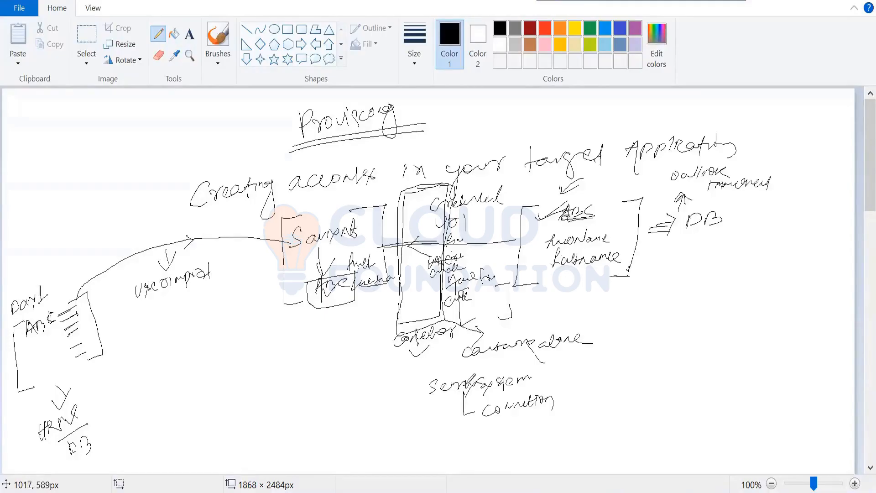
pyautogui.moveTo(489, 401); pyautogui.dragTo(498, 406)
# Step: Draw an arrow from Security system to "Endpoint" in square brackets, and mark the target's ABC again
pyautogui.moveTo(529, 383)
pyautogui.mouseDown()
pyautogui.moveTo(586, 386)
pyautogui.moveTo(593, 377)
pyautogui.moveTo(631, 386)
pyautogui.mouseUp()
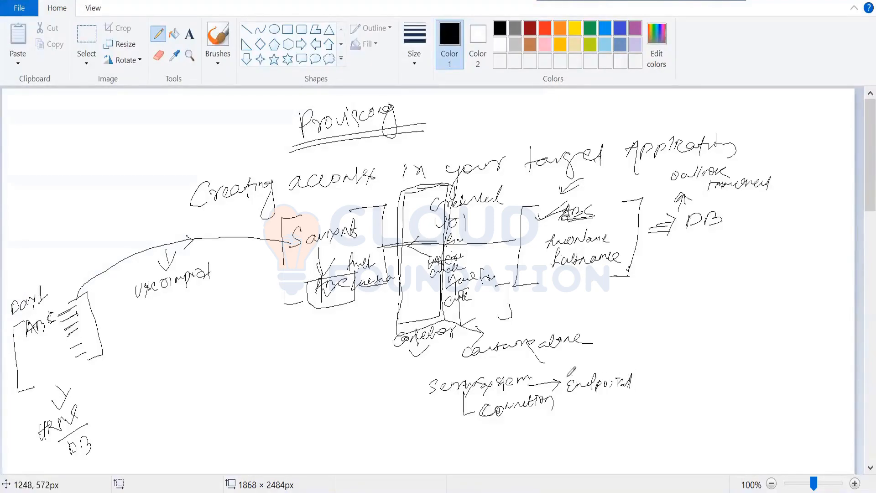
pyautogui.moveTo(572, 375); pyautogui.dragTo(570, 400)
pyautogui.moveTo(639, 372); pyautogui.dragTo(638, 399)
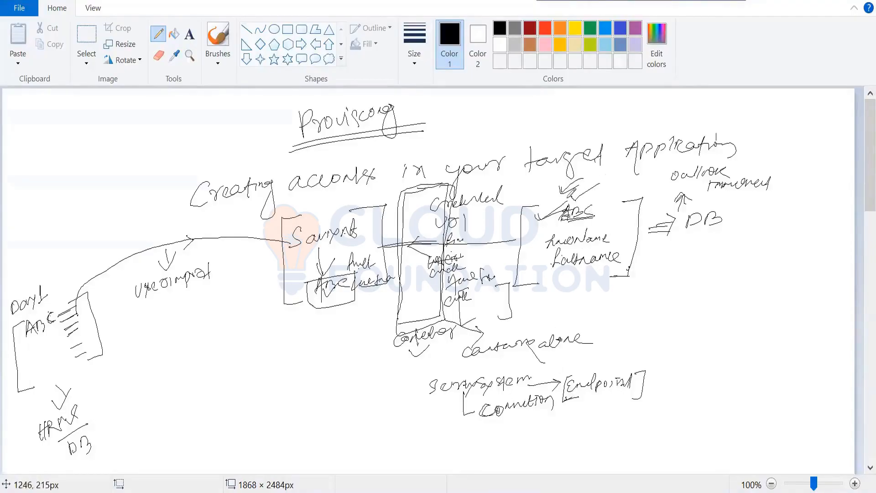
pyautogui.moveTo(569, 199); pyautogui.dragTo(601, 184)
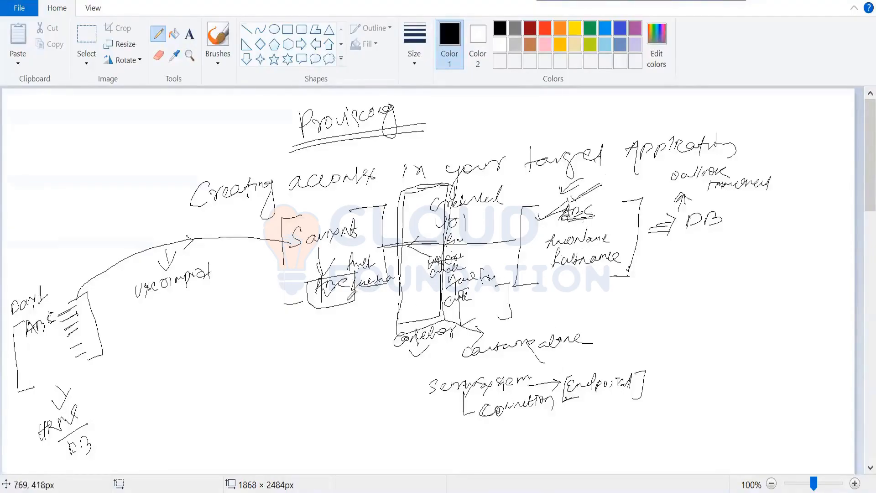
# Step: Draw a bracketed box beside Endpoint containing an underlined "ARS" heading and the marked note "Request access for others"
pyautogui.moveTo(712, 275)
pyautogui.mouseDown()
pyautogui.moveTo(679, 356)
pyautogui.moveTo(698, 379)
pyautogui.mouseUp()
pyautogui.moveTo(803, 279)
pyautogui.mouseDown()
pyautogui.moveTo(814, 340)
pyautogui.moveTo(790, 361)
pyautogui.mouseUp()
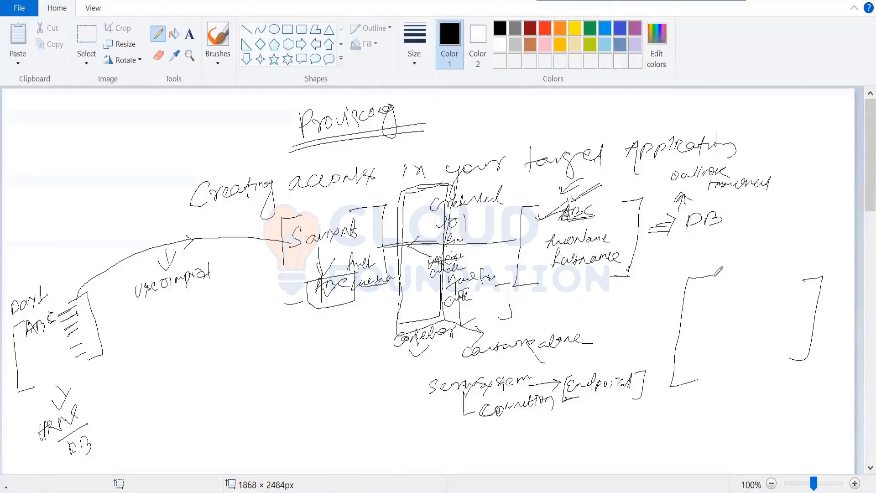
pyautogui.moveTo(709, 289)
pyautogui.mouseDown()
pyautogui.moveTo(738, 274)
pyautogui.moveTo(737, 286)
pyautogui.moveTo(754, 291)
pyautogui.mouseUp()
pyautogui.moveTo(707, 309)
pyautogui.mouseDown()
pyautogui.moveTo(732, 320)
pyautogui.moveTo(749, 306)
pyautogui.moveTo(806, 304)
pyautogui.mouseUp()
pyautogui.moveTo(729, 328)
pyautogui.mouseDown()
pyautogui.moveTo(723, 346)
pyautogui.moveTo(779, 322)
pyautogui.moveTo(787, 332)
pyautogui.moveTo(815, 327)
pyautogui.mouseUp()
pyautogui.moveTo(701, 325); pyautogui.dragTo(733, 318)
pyautogui.moveTo(695, 337); pyautogui.dragTo(731, 334)
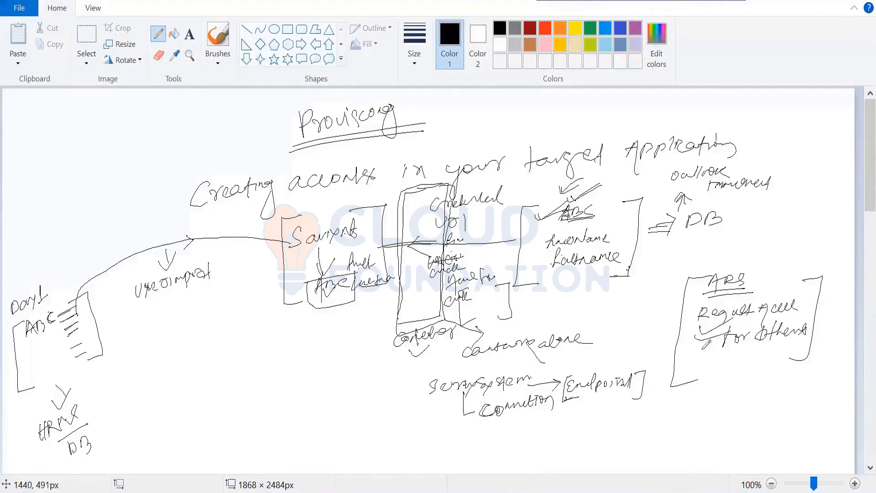
# Step: Write ABC under the ARS notes with arrows to "DB" and "Submit", and add an upward arrow with a short label above Endpoint
pyautogui.moveTo(706, 370)
pyautogui.mouseDown()
pyautogui.moveTo(710, 358)
pyautogui.moveTo(734, 361)
pyautogui.moveTo(732, 389)
pyautogui.moveTo(719, 403)
pyautogui.mouseUp()
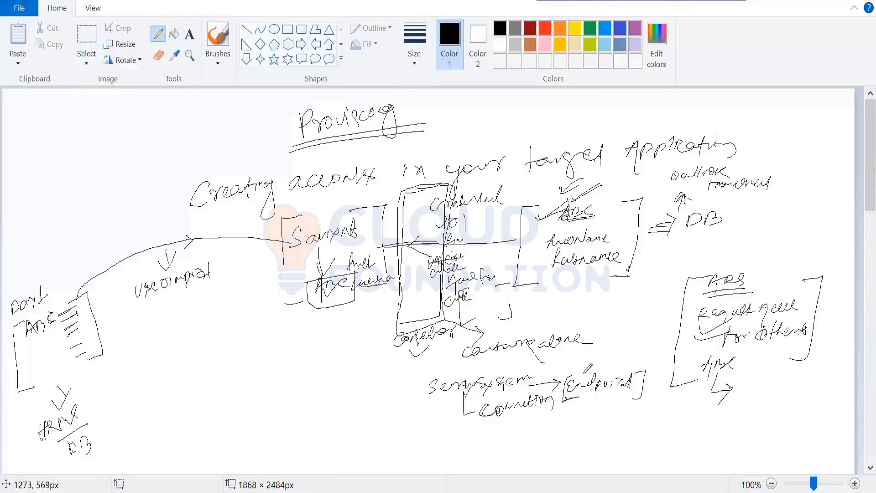
pyautogui.moveTo(587, 375); pyautogui.dragTo(593, 357)
pyautogui.moveTo(593, 357)
pyautogui.mouseDown()
pyautogui.moveTo(579, 367)
pyautogui.moveTo(640, 362)
pyautogui.mouseUp()
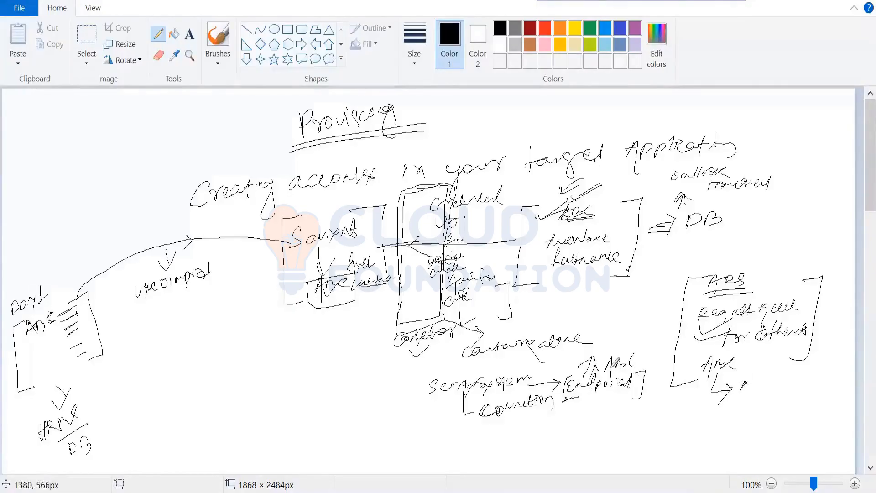
pyautogui.moveTo(612, 358)
pyautogui.mouseDown()
pyautogui.moveTo(614, 370)
pyautogui.moveTo(625, 360)
pyautogui.mouseUp()
pyautogui.moveTo(627, 359); pyautogui.dragTo(636, 368)
pyautogui.moveTo(740, 388)
pyautogui.mouseDown()
pyautogui.moveTo(770, 375)
pyautogui.moveTo(746, 375)
pyautogui.moveTo(752, 391)
pyautogui.moveTo(731, 408)
pyautogui.moveTo(739, 405)
pyautogui.moveTo(730, 425)
pyautogui.moveTo(779, 421)
pyautogui.moveTo(766, 431)
pyautogui.mouseUp()
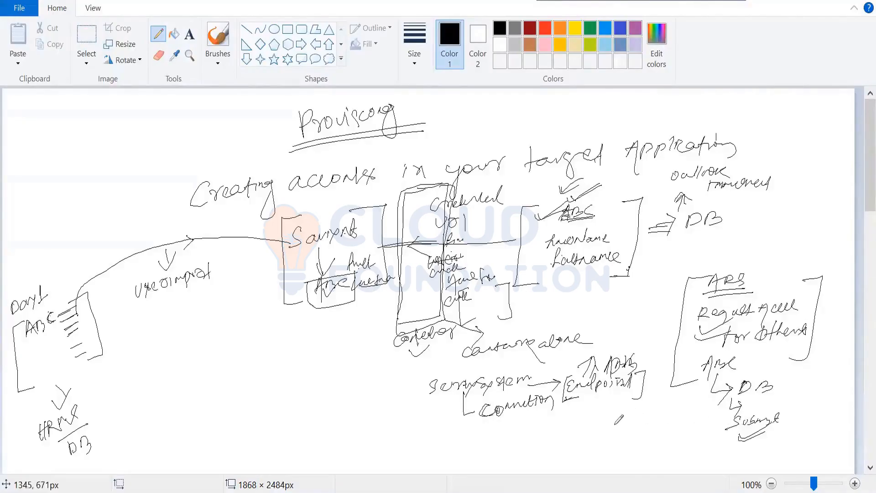
# Step: Write an underlined "requestid" below Endpoint with an outgoing arrow, and add "with approval" and "without approval" beneath it
pyautogui.moveTo(602, 413)
pyautogui.mouseDown()
pyautogui.moveTo(634, 424)
pyautogui.moveTo(646, 416)
pyautogui.mouseUp()
pyautogui.moveTo(669, 400)
pyautogui.mouseDown()
pyautogui.moveTo(683, 424)
pyautogui.moveTo(610, 427)
pyautogui.moveTo(661, 421)
pyautogui.mouseUp()
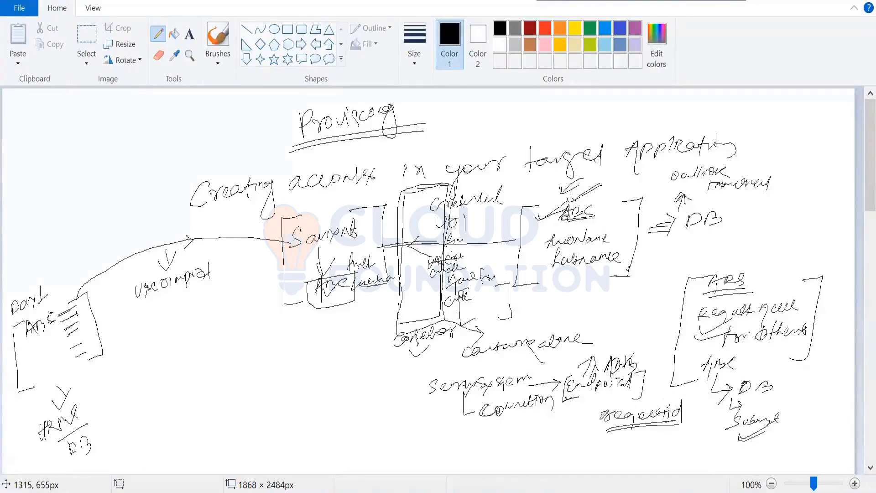
pyautogui.moveTo(573, 419)
pyautogui.mouseDown()
pyautogui.moveTo(590, 418)
pyautogui.moveTo(587, 434)
pyautogui.mouseUp()
pyautogui.moveTo(603, 417)
pyautogui.mouseDown()
pyautogui.moveTo(634, 441)
pyautogui.moveTo(704, 423)
pyautogui.mouseUp()
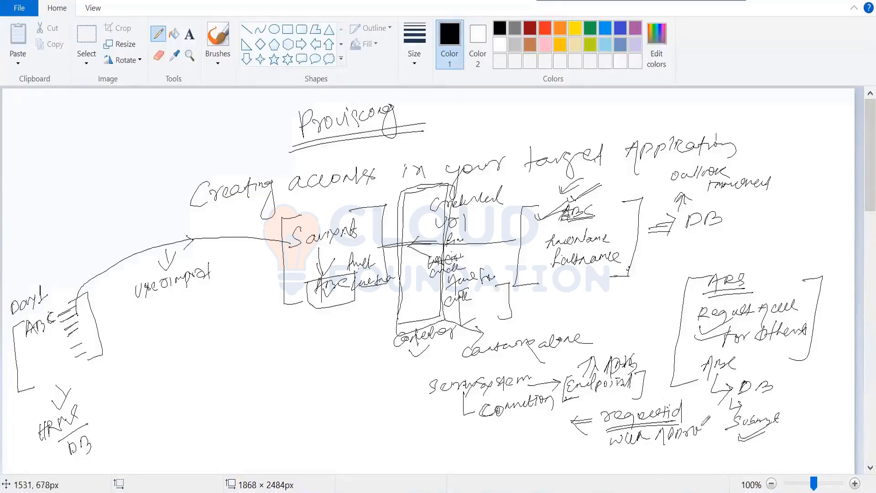
pyautogui.moveTo(617, 451); pyautogui.dragTo(726, 443)
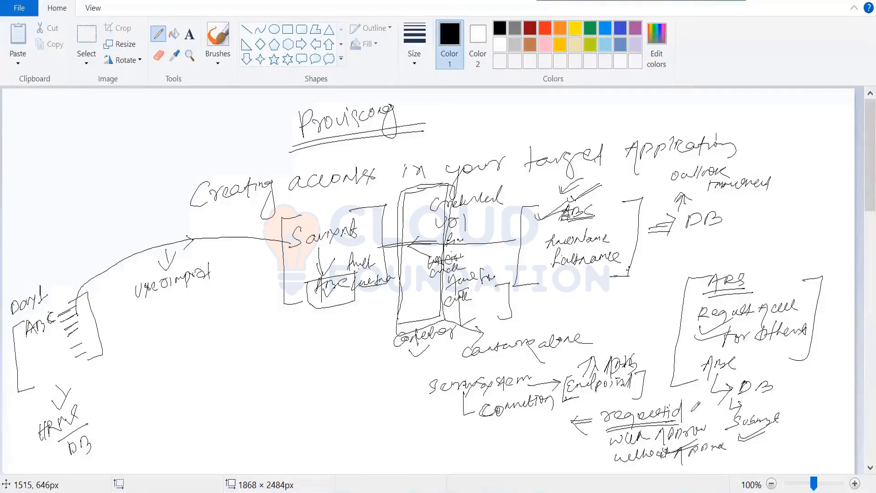
# Step: Branch the requestid arrow to "Automatic" and write an underlined, ticked "task id" below it
pyautogui.moveTo(603, 418); pyautogui.dragTo(556, 452)
pyautogui.moveTo(499, 452)
pyautogui.mouseDown()
pyautogui.moveTo(502, 439)
pyautogui.moveTo(586, 427)
pyautogui.mouseUp()
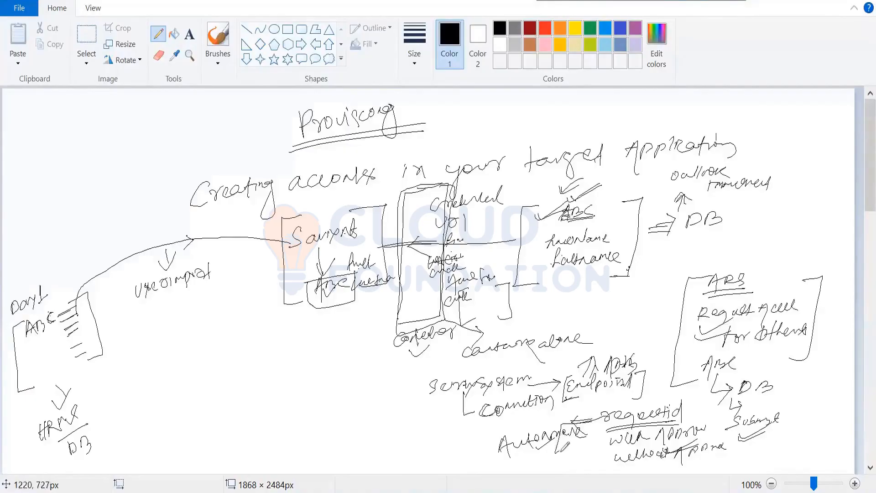
pyautogui.moveTo(560, 450)
pyautogui.mouseDown()
pyautogui.moveTo(558, 460)
pyautogui.moveTo(596, 445)
pyautogui.moveTo(587, 441)
pyautogui.mouseUp()
pyautogui.moveTo(560, 473); pyautogui.dragTo(599, 461)
pyautogui.moveTo(560, 469); pyautogui.dragTo(598, 460)
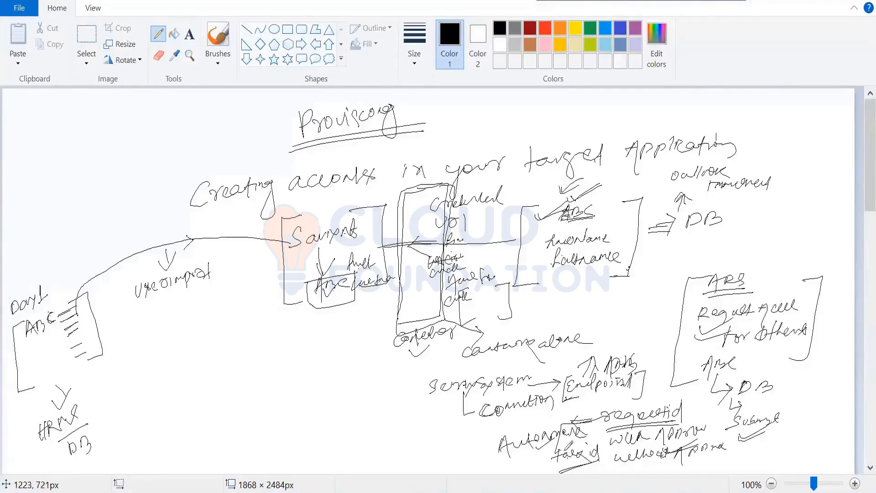
pyautogui.moveTo(565, 450)
pyautogui.mouseDown()
pyautogui.moveTo(579, 435)
pyautogui.moveTo(577, 445)
pyautogui.mouseUp()
# Step: Draw a long curve from the task id and write a double-underlined "wsretry" below the Saviynt box
pyautogui.moveTo(563, 453)
pyautogui.mouseDown()
pyautogui.moveTo(522, 462)
pyautogui.moveTo(418, 436)
pyautogui.mouseUp()
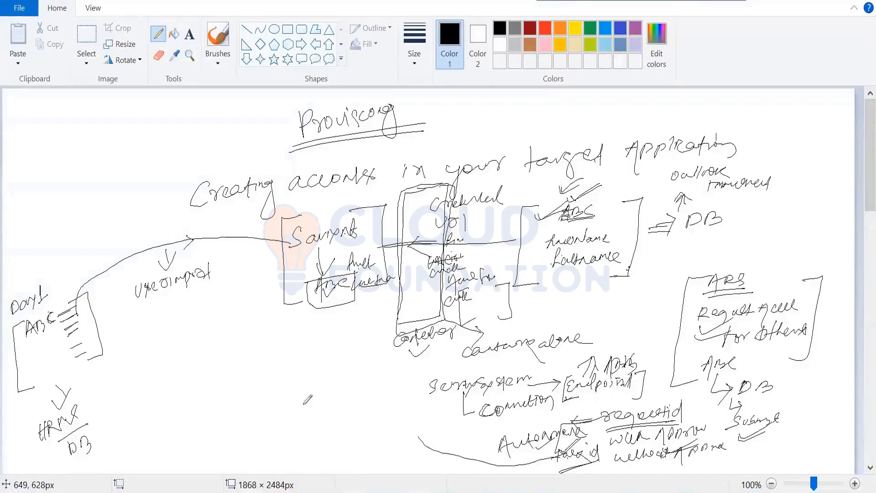
pyautogui.moveTo(294, 410)
pyautogui.mouseDown()
pyautogui.moveTo(365, 385)
pyautogui.moveTo(322, 422)
pyautogui.moveTo(356, 412)
pyautogui.mouseUp()
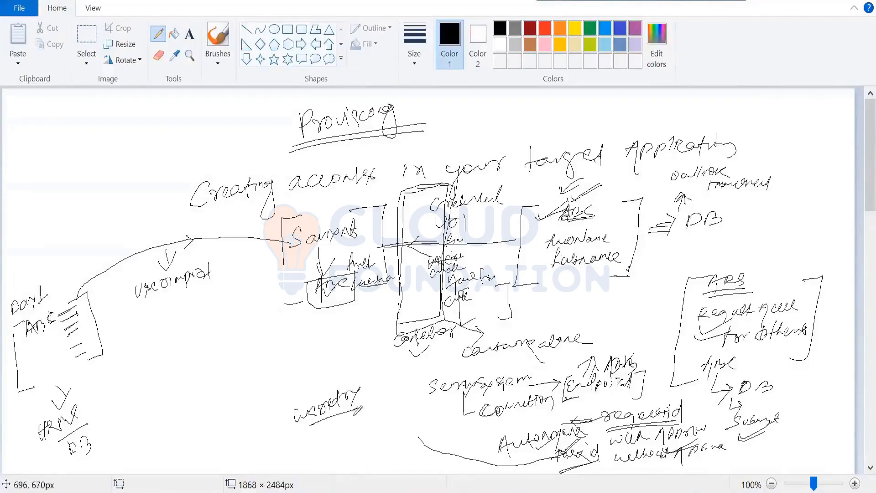
pyautogui.moveTo(310, 430); pyautogui.dragTo(353, 417)
# Step: Add tick marks to the connector, Saviynt and target boxes, and retrace the closing bracket of the Saviynt box
pyautogui.moveTo(421, 209); pyautogui.dragTo(440, 209)
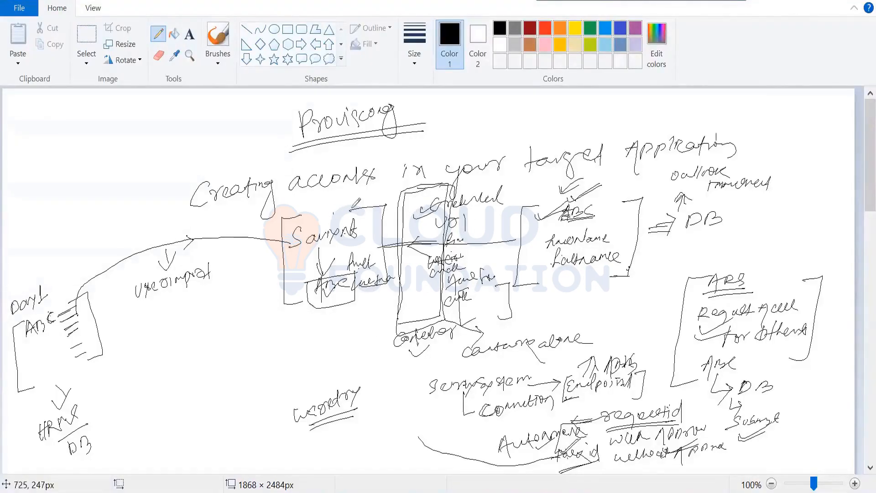
pyautogui.moveTo(355, 204); pyautogui.dragTo(333, 215)
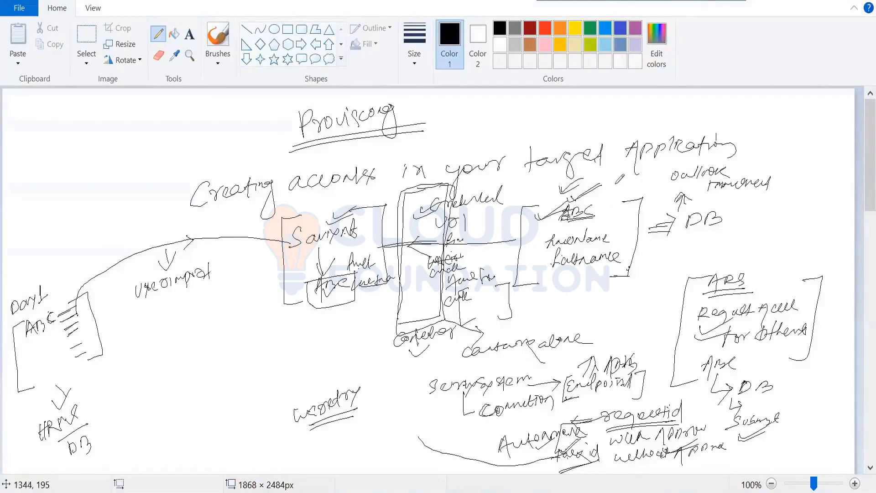
pyautogui.moveTo(638, 181); pyautogui.dragTo(607, 184)
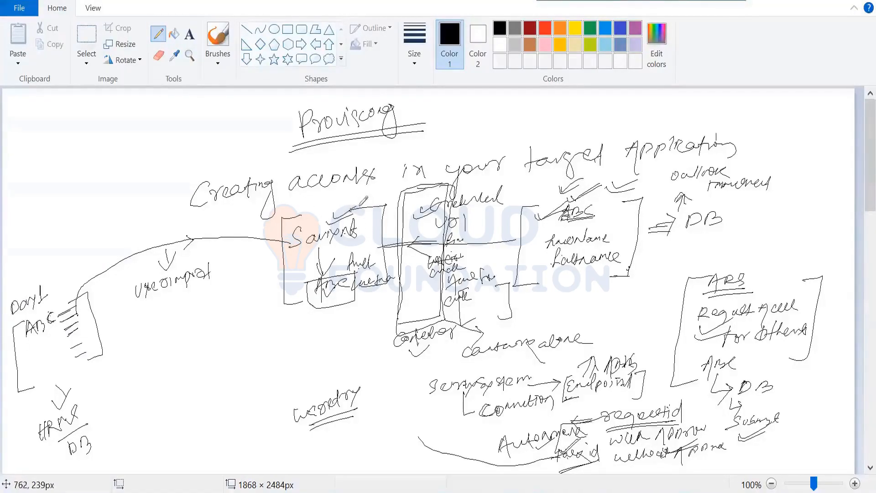
pyautogui.moveTo(360, 204)
pyautogui.mouseDown()
pyautogui.moveTo(386, 196)
pyautogui.moveTo(386, 284)
pyautogui.moveTo(357, 272)
pyautogui.mouseUp()
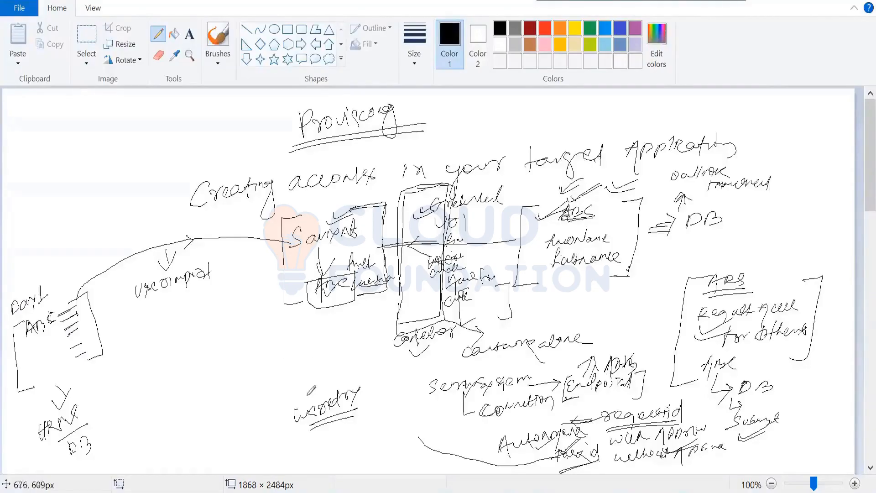
# Step: Tick "wsretry", write a ticked "code" note above it, and branch the connector to the word "Connection"
pyautogui.moveTo(307, 391); pyautogui.dragTo(336, 368)
pyautogui.moveTo(303, 392); pyautogui.dragTo(337, 368)
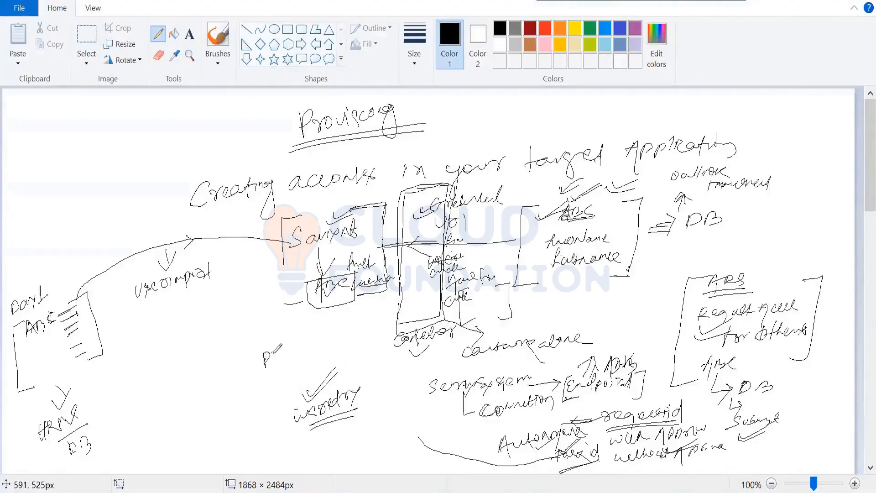
pyautogui.moveTo(276, 352); pyautogui.dragTo(336, 331)
pyautogui.moveTo(280, 369); pyautogui.dragTo(309, 350)
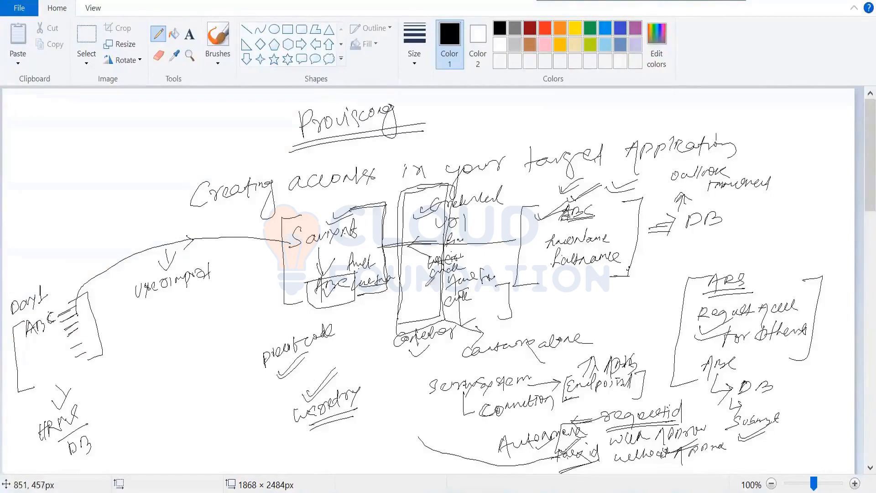
pyautogui.moveTo(398, 323)
pyautogui.mouseDown()
pyautogui.moveTo(350, 371)
pyautogui.moveTo(384, 363)
pyautogui.mouseUp()
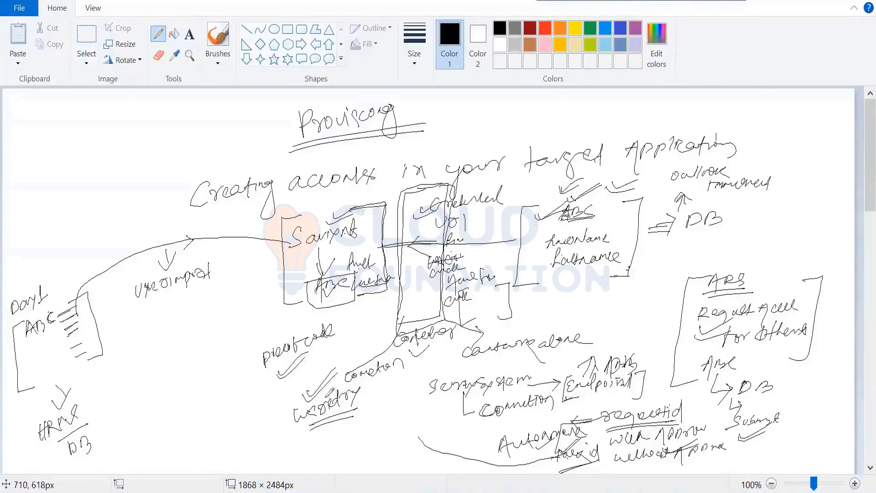
pyautogui.moveTo(326, 390); pyautogui.dragTo(338, 369)
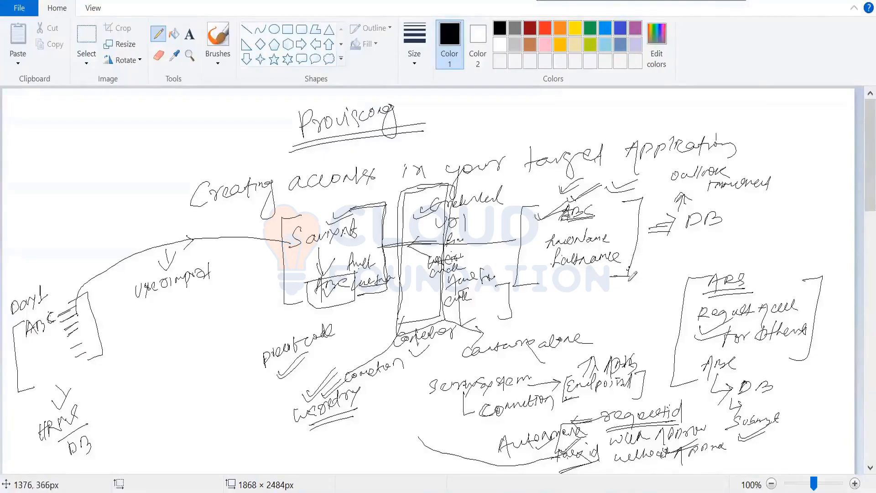
# Step: List further target applications with arrows, including "ServiceNow" and "AD", and add more tick and underline strokes to "wsretry"
pyautogui.moveTo(635, 267)
pyautogui.mouseDown()
pyautogui.moveTo(649, 268)
pyautogui.moveTo(640, 280)
pyautogui.mouseUp()
pyautogui.moveTo(664, 264)
pyautogui.mouseDown()
pyautogui.moveTo(655, 276)
pyautogui.moveTo(672, 266)
pyautogui.moveTo(707, 275)
pyautogui.mouseUp()
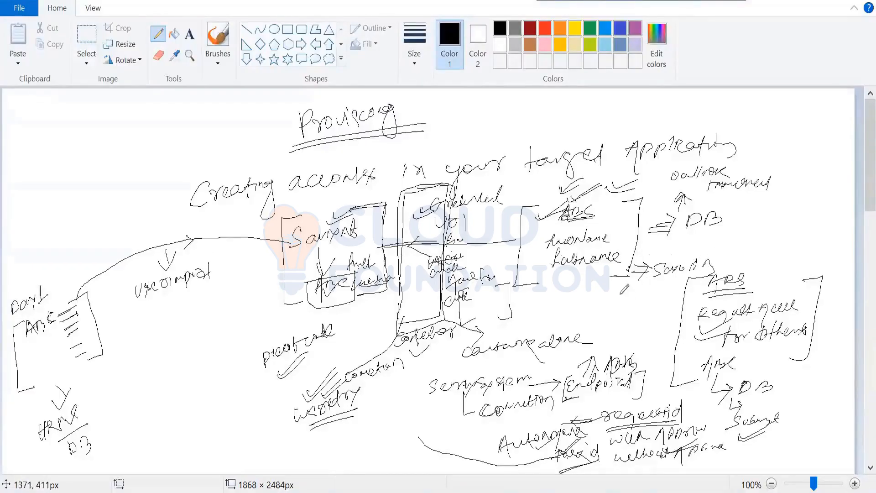
pyautogui.moveTo(619, 295)
pyautogui.mouseDown()
pyautogui.moveTo(638, 295)
pyautogui.moveTo(632, 301)
pyautogui.mouseUp()
pyautogui.moveTo(634, 286)
pyautogui.mouseDown()
pyautogui.moveTo(643, 304)
pyautogui.moveTo(723, 293)
pyautogui.mouseUp()
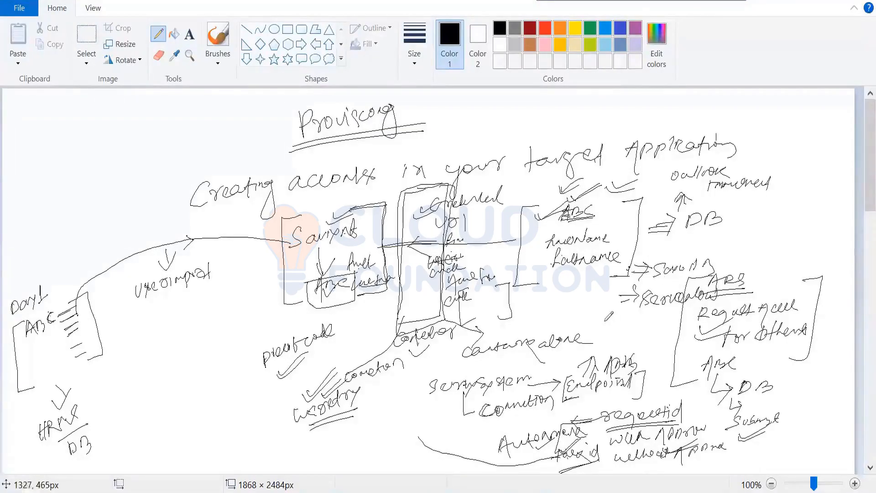
pyautogui.moveTo(598, 322); pyautogui.dragTo(650, 333)
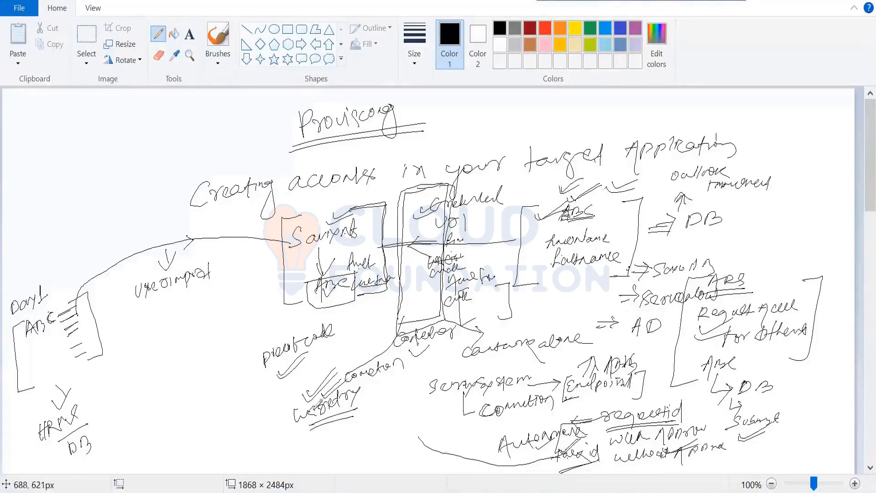
pyautogui.moveTo(310, 390); pyautogui.dragTo(329, 378)
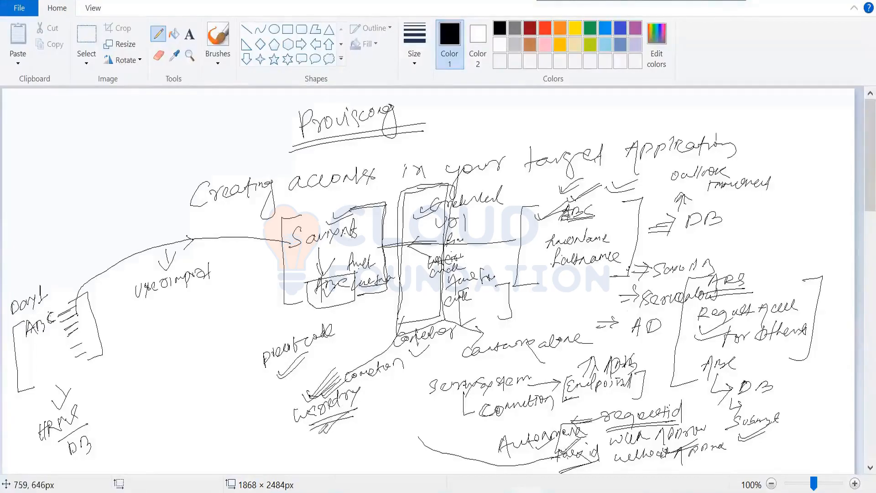
pyautogui.moveTo(321, 432); pyautogui.dragTo(346, 415)
# Step: Switch to Saviynt and open Request Access for Others in ARS
pyautogui.hotkey('alt', 'Tab')
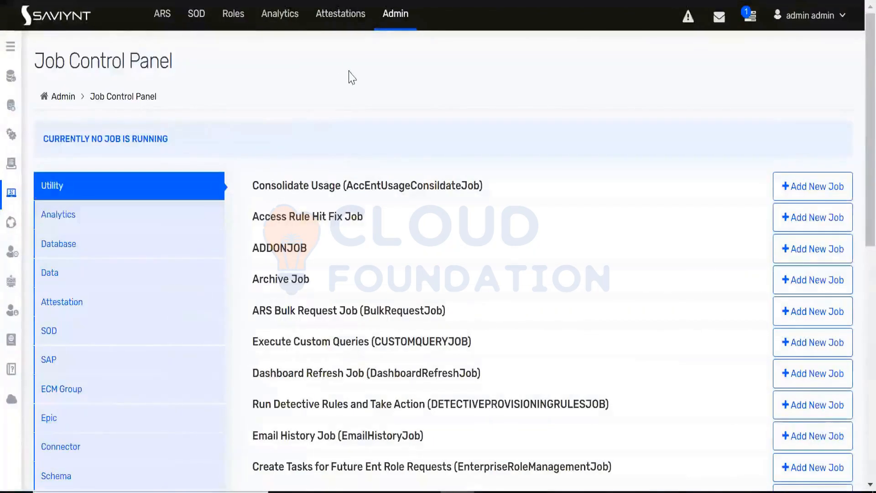
pyautogui.click(392, 25)
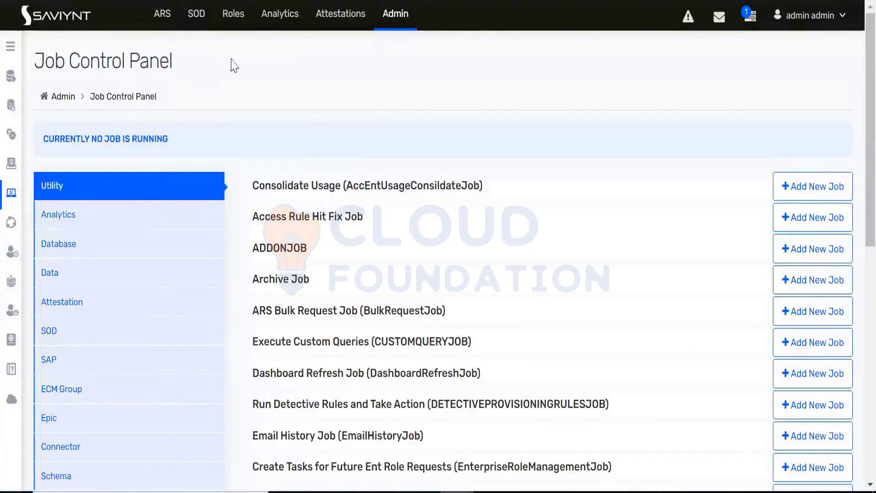
pyautogui.click(162, 19)
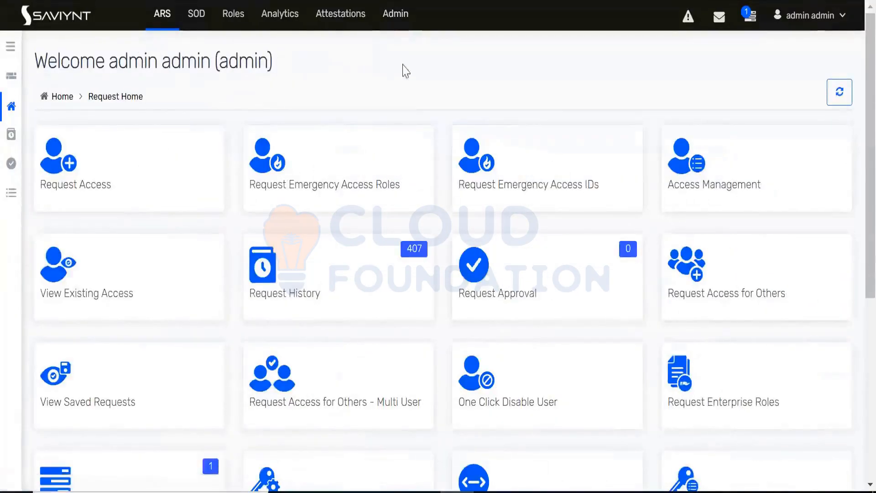
pyautogui.click(737, 297)
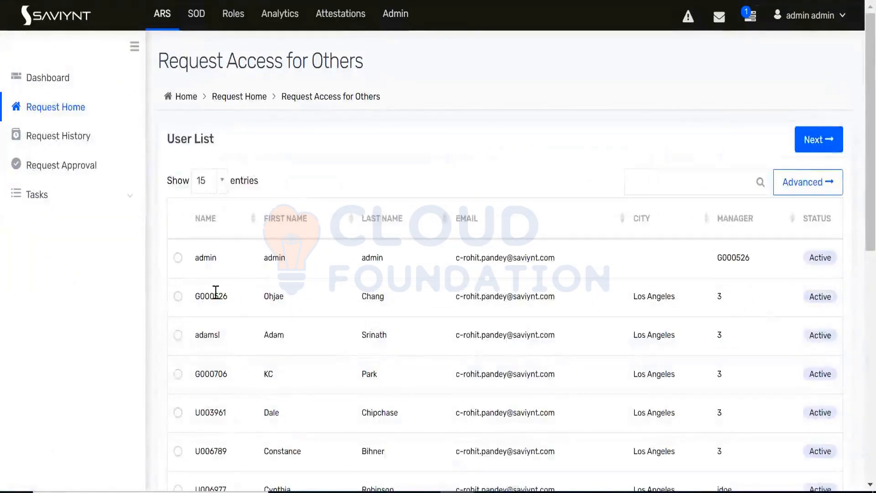
# Step: Select the active user in the ninth row of the user list and proceed to application selection
pyautogui.scroll(-5, 216, 293)
pyautogui.scroll(-2, 215, 299)
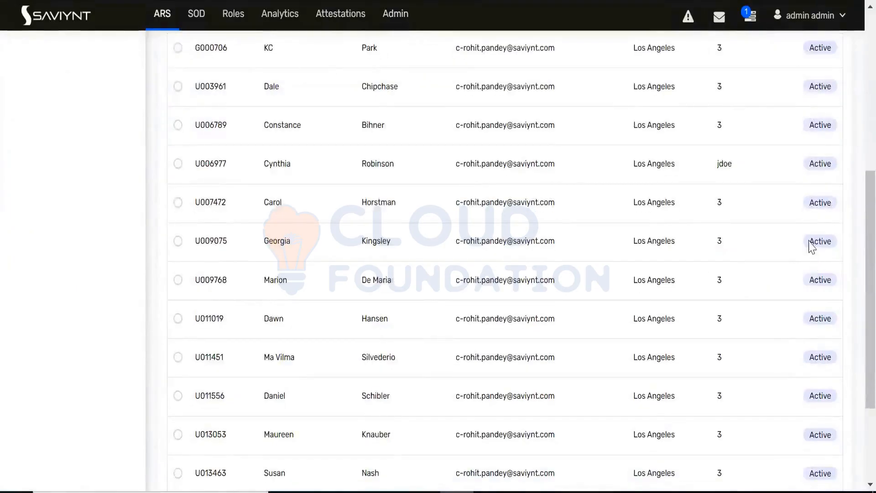
pyautogui.doubleClick(826, 241)
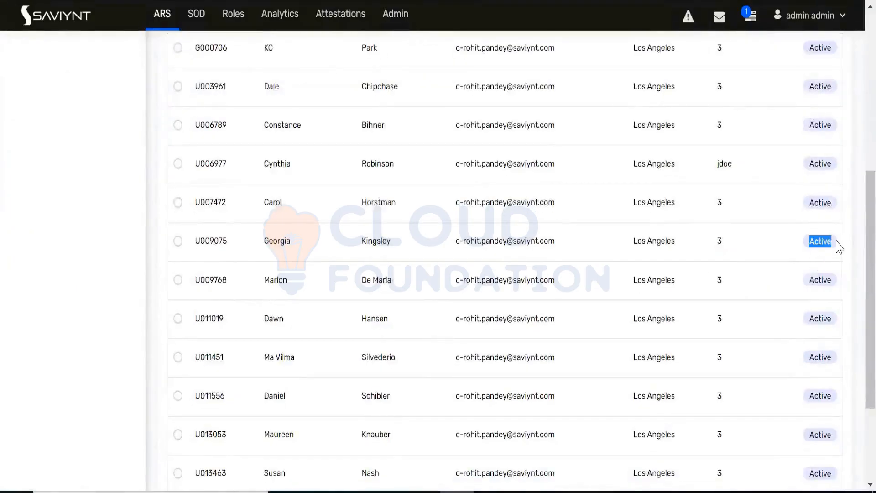
pyautogui.click(178, 242)
pyautogui.scroll(6, 717, 330)
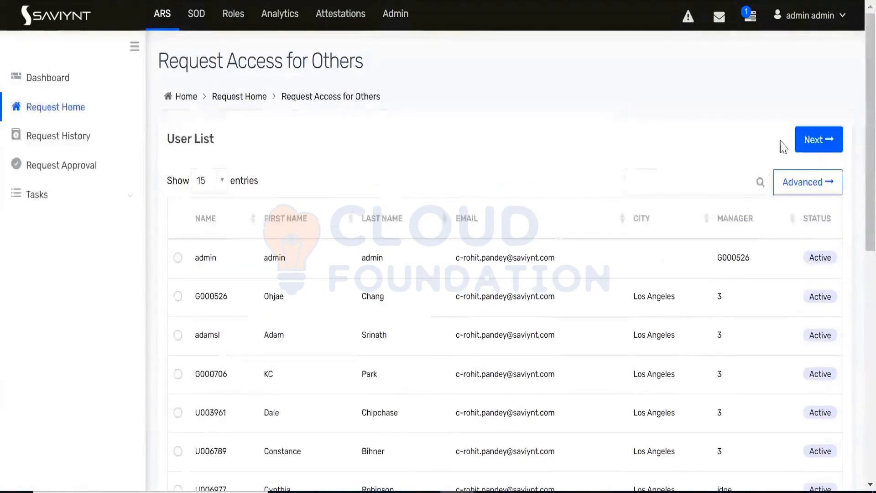
pyautogui.click(809, 137)
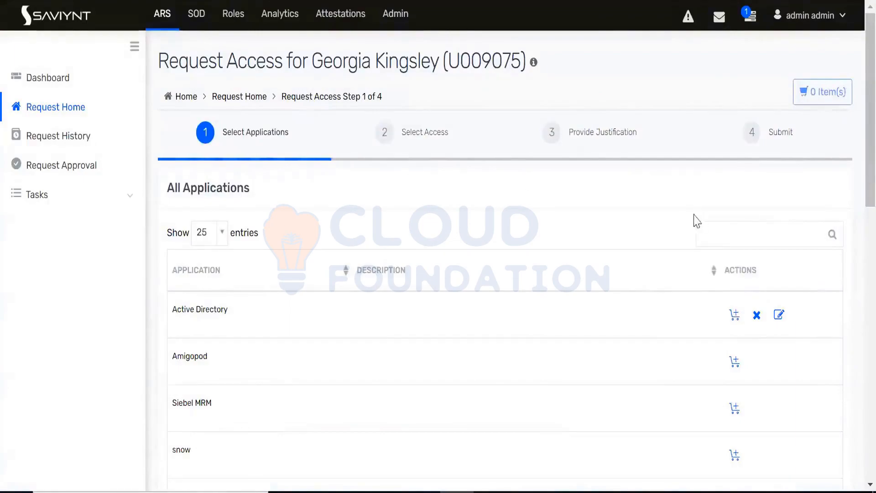
# Step: Add the DatabaseTrainingCF application to the request cart
pyautogui.scroll(-15, 307, 256)
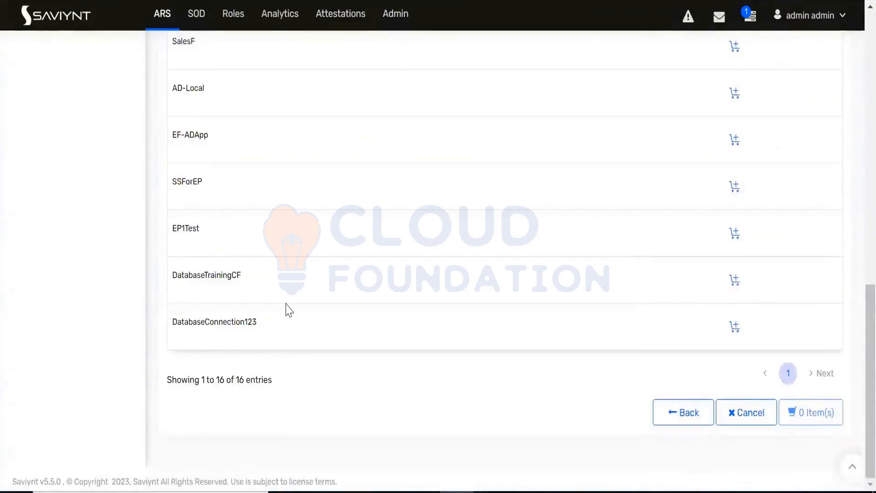
pyautogui.moveTo(246, 277); pyautogui.dragTo(171, 276)
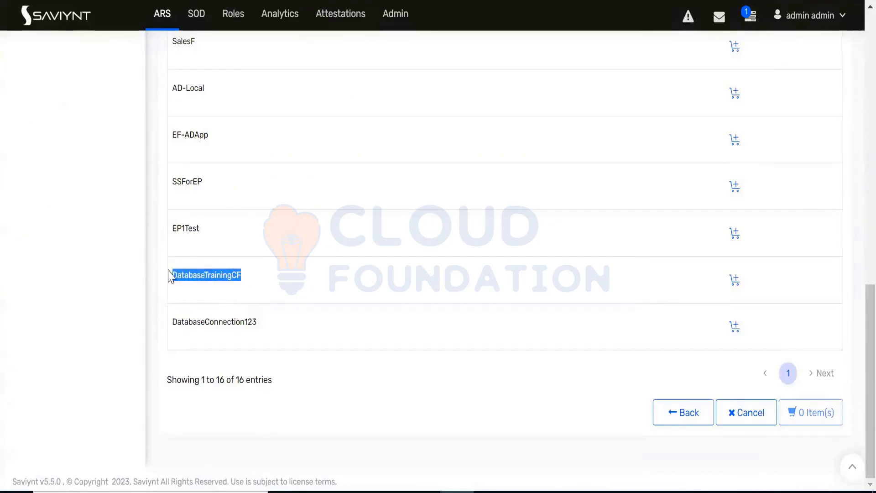
pyautogui.click(735, 280)
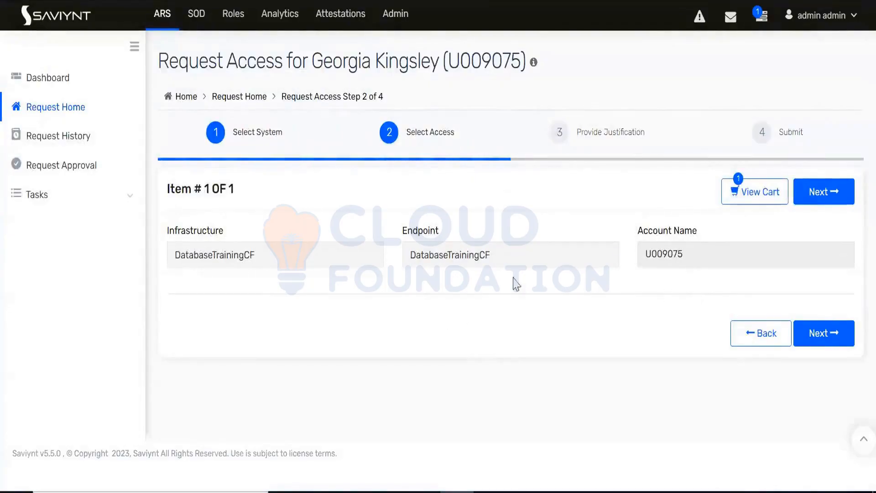
# Step: Submit the DatabaseTrainingCF access request with the comment "need it"
pyautogui.click(820, 334)
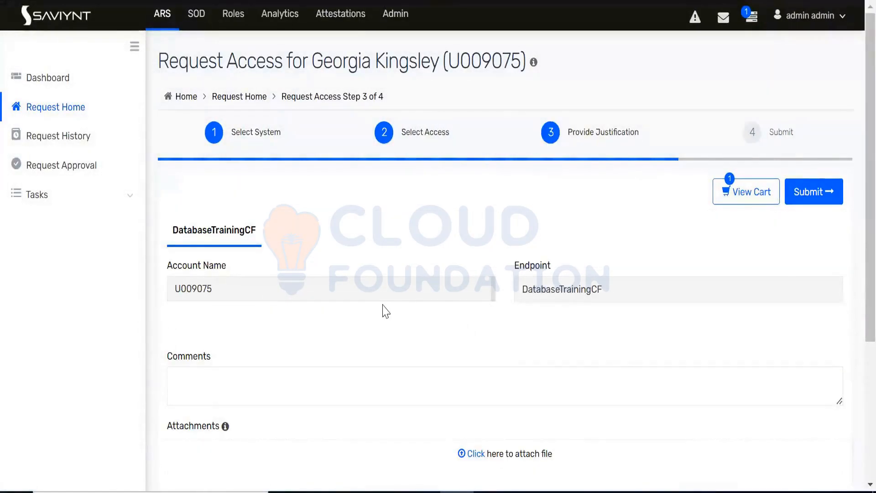
pyautogui.scroll(-5, 385, 310)
pyautogui.click(321, 186)
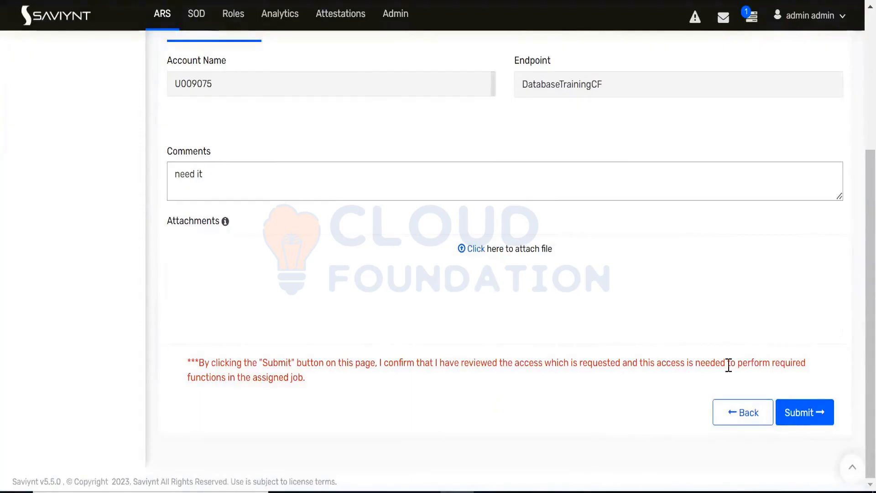
pyautogui.click(800, 416)
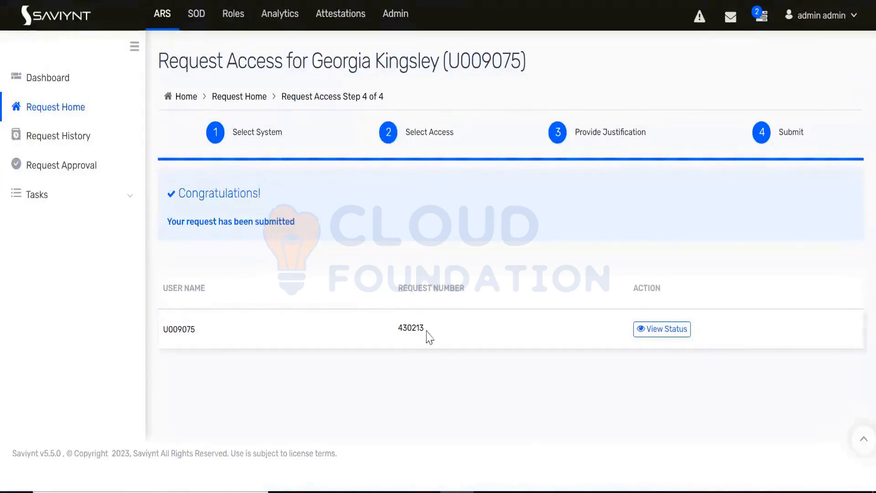
# Step: Highlight the submitted request's number and open the request's status details
pyautogui.doubleClick(410, 329)
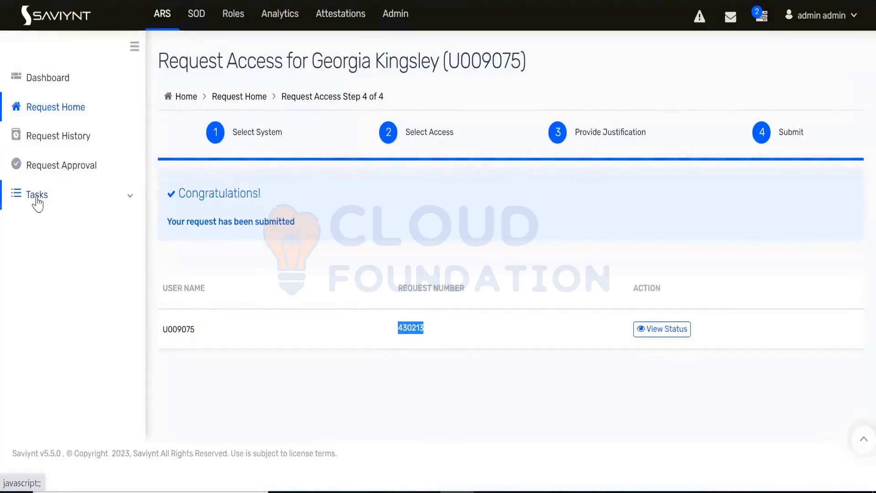
pyautogui.click(114, 208)
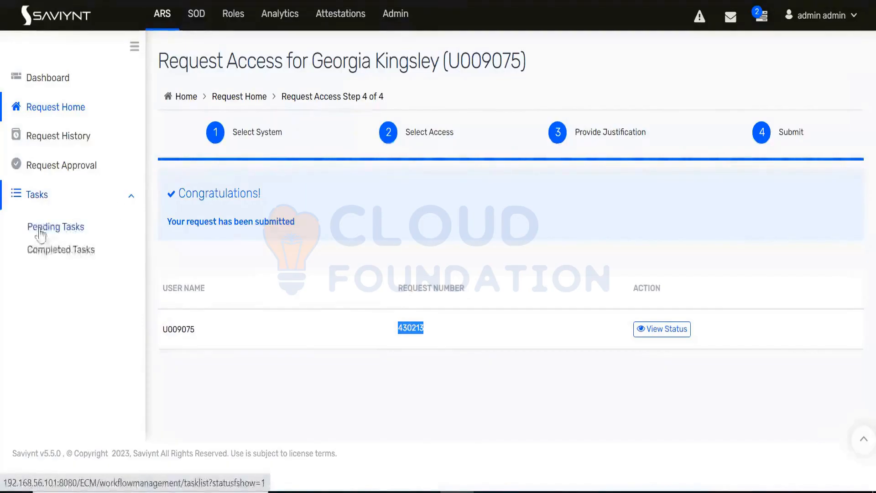
pyautogui.click(473, 365)
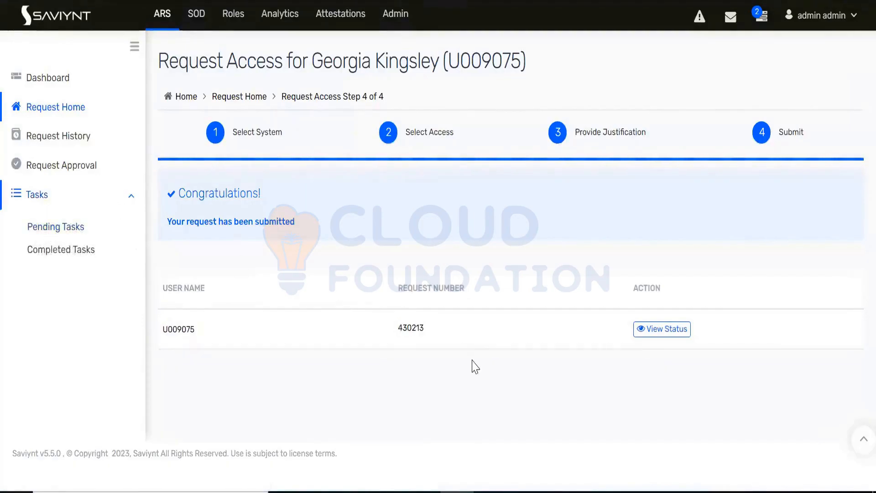
pyautogui.click(659, 333)
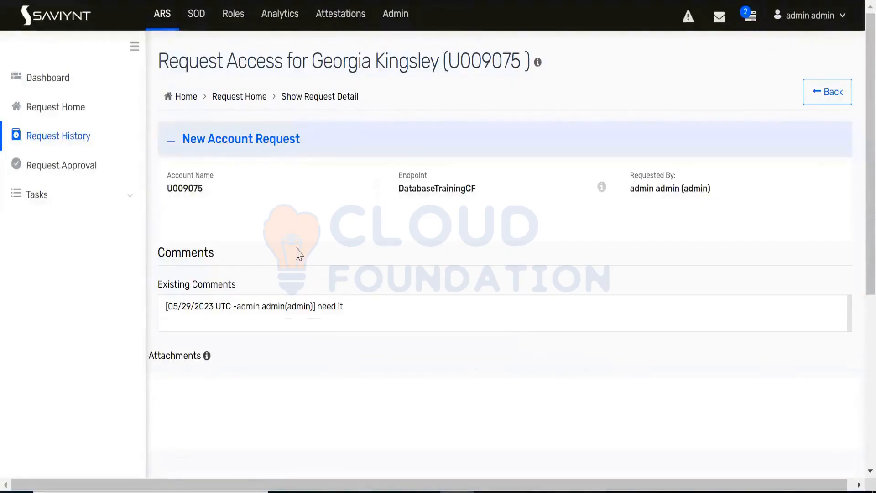
# Step: Review the new account request's account name, endpoint, requester and existing comments
pyautogui.doubleClick(186, 187)
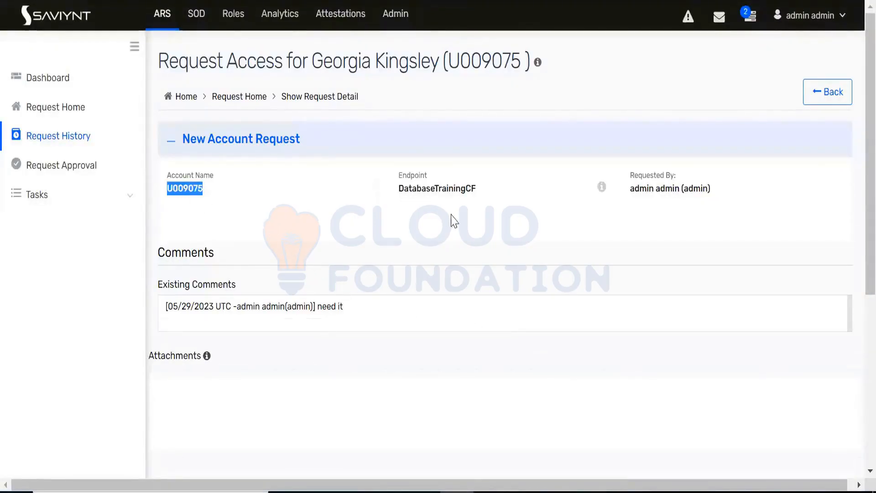
pyautogui.click(425, 191)
pyautogui.moveTo(399, 189); pyautogui.dragTo(476, 194)
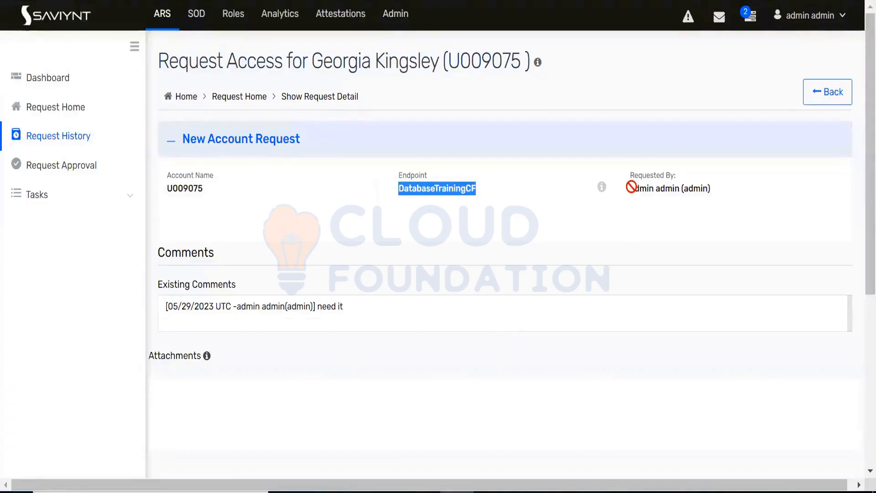
pyautogui.moveTo(632, 188); pyautogui.dragTo(710, 187)
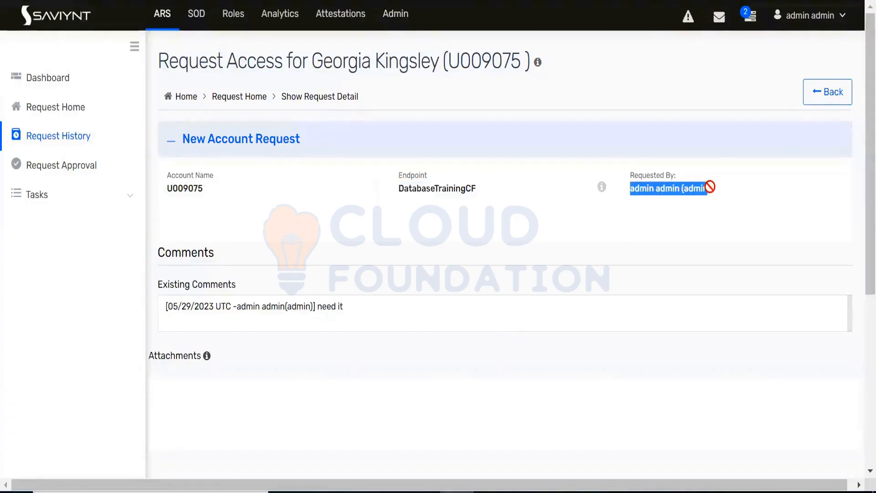
pyautogui.scroll(-2, 356, 239)
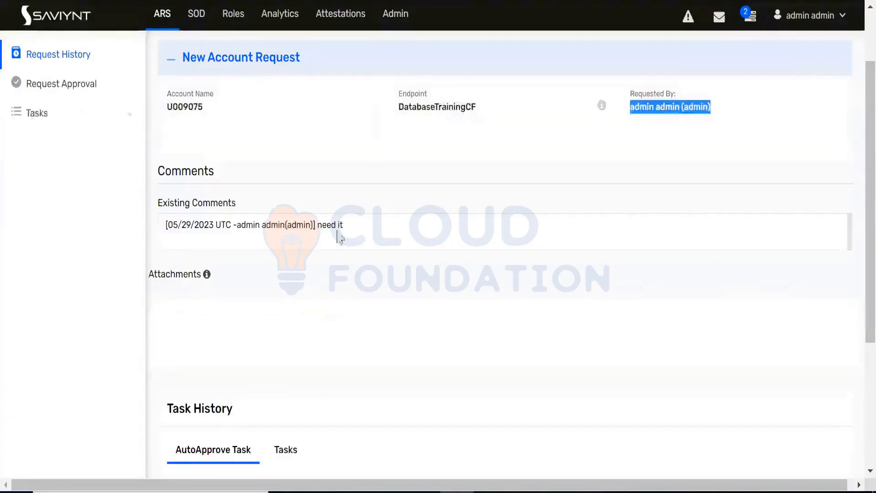
pyautogui.moveTo(343, 227); pyautogui.dragTo(155, 225)
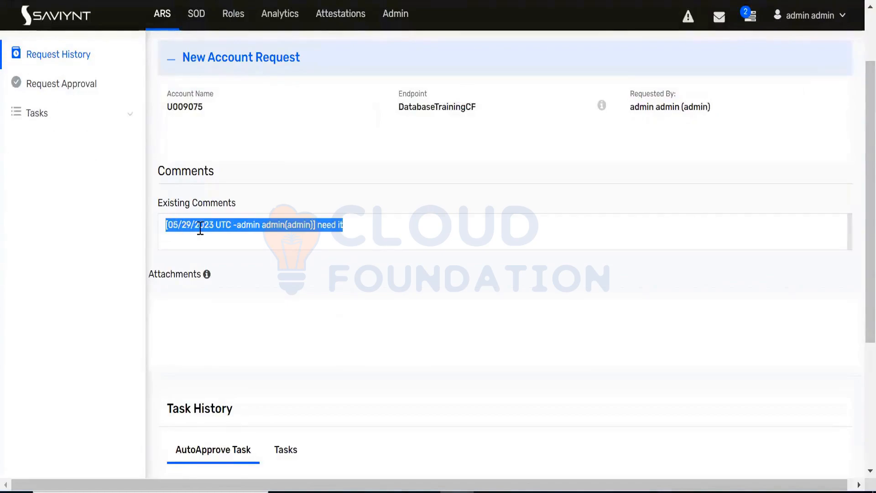
pyautogui.click(277, 286)
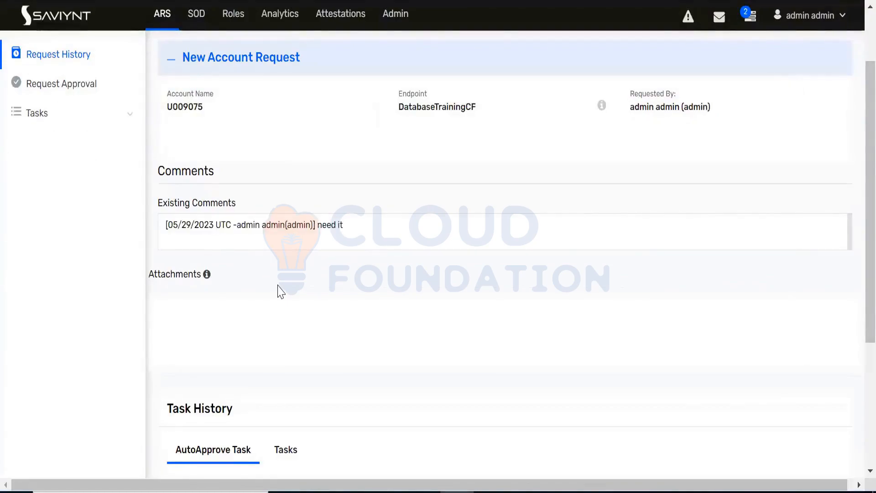
# Step: Examine the AutoApprove Task entry in Task History, including its access, endpoint, request type, dates and state
pyautogui.scroll(-5, 278, 285)
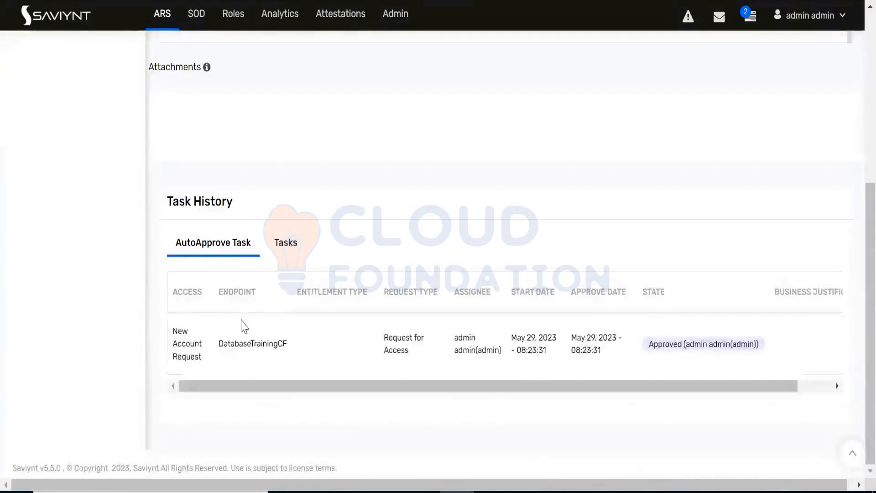
pyautogui.moveTo(176, 245); pyautogui.dragTo(219, 247)
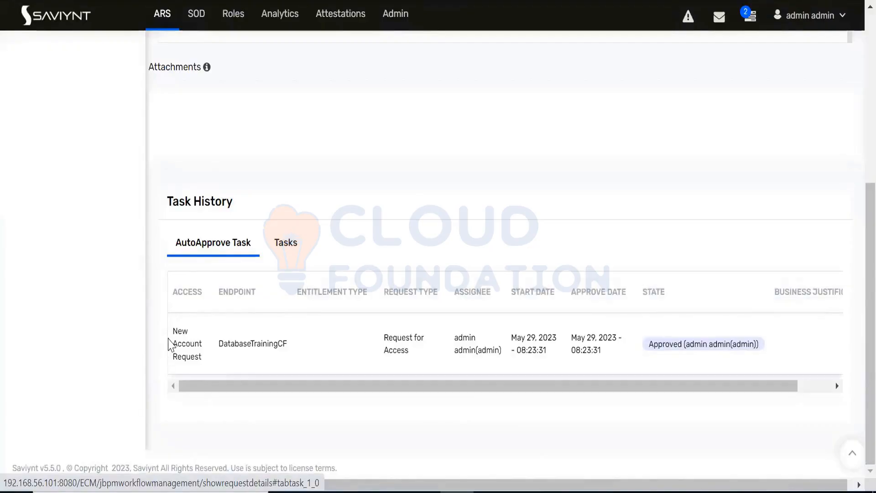
pyautogui.doubleClick(182, 342)
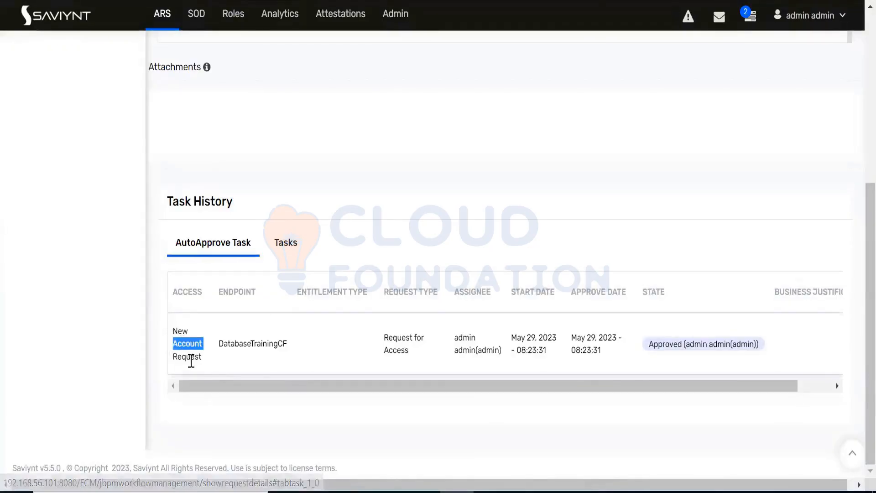
pyautogui.doubleClick(190, 361)
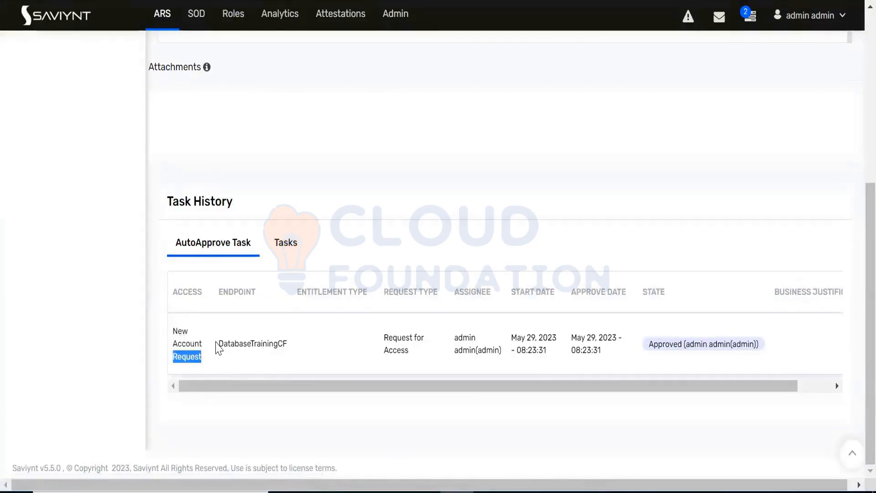
pyautogui.moveTo(217, 347); pyautogui.dragTo(292, 351)
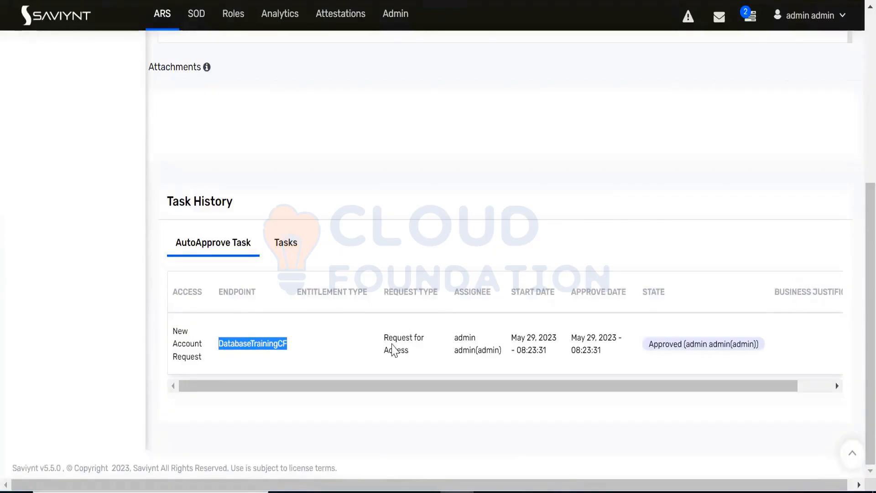
pyautogui.moveTo(386, 338); pyautogui.dragTo(409, 347)
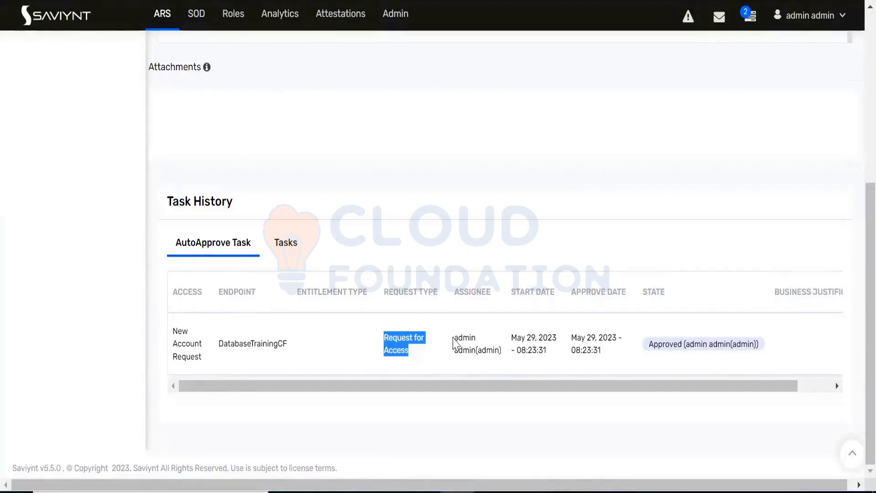
pyautogui.moveTo(513, 338); pyautogui.dragTo(611, 358)
pyautogui.moveTo(658, 345); pyautogui.dragTo(763, 357)
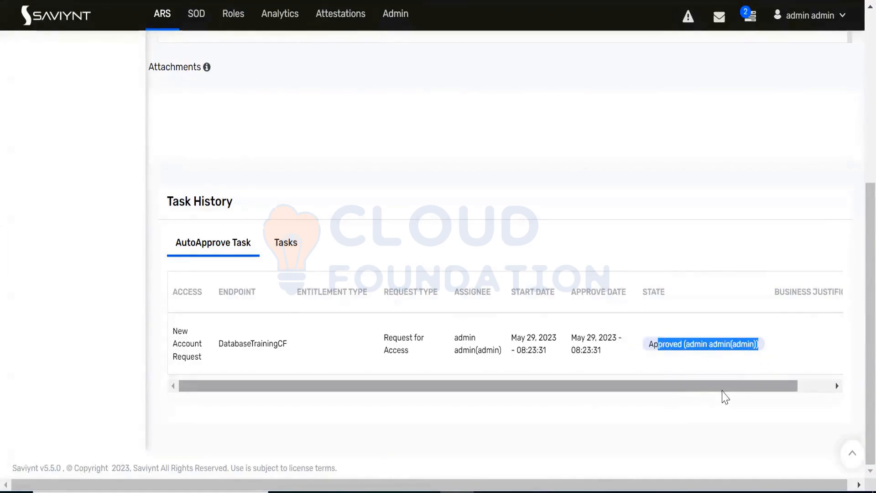
pyautogui.moveTo(722, 390); pyautogui.dragTo(568, 389)
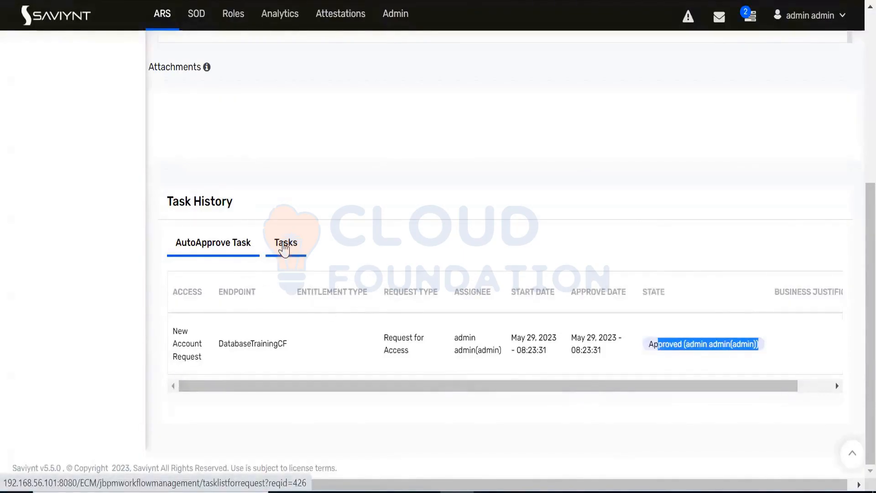
# Step: Show the provisioning tasks in the request's Task History and check the task's ID, type and status
pyautogui.click(284, 247)
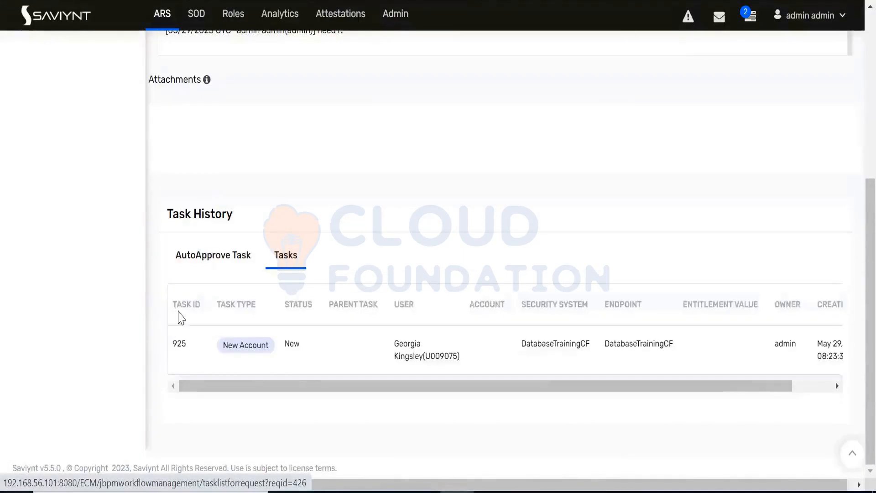
pyautogui.doubleClick(179, 343)
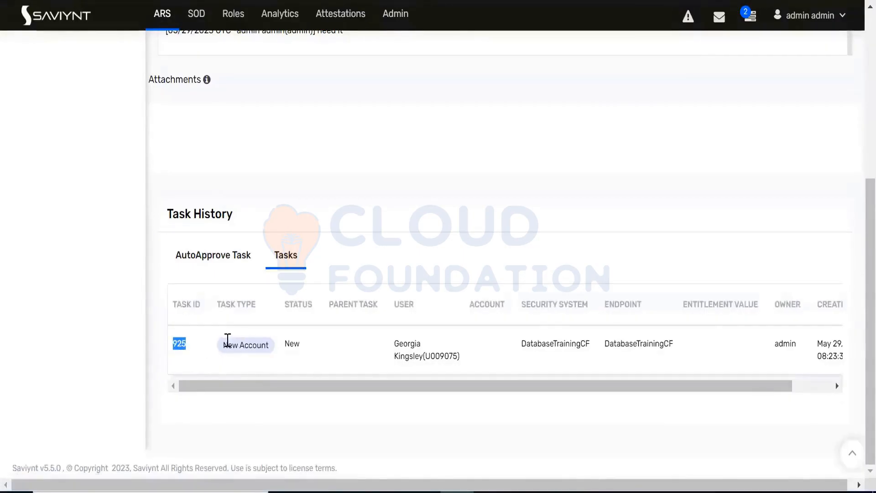
pyautogui.tripleClick(271, 349)
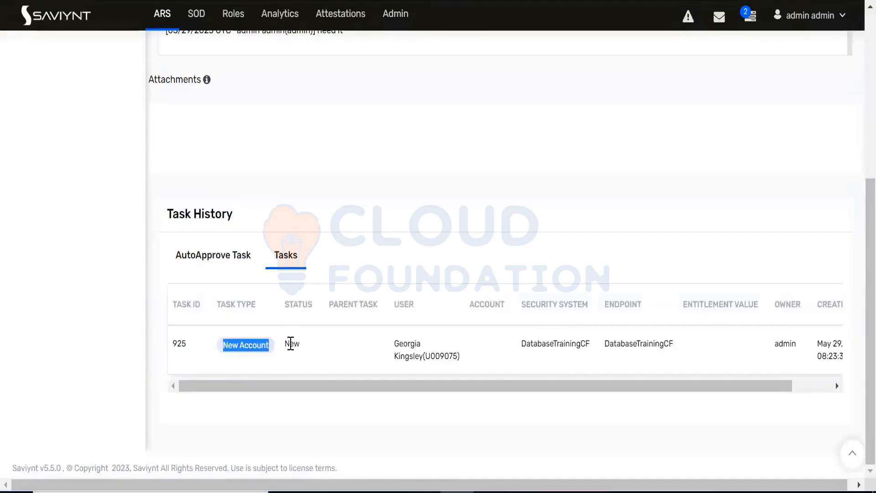
pyautogui.doubleClick(290, 344)
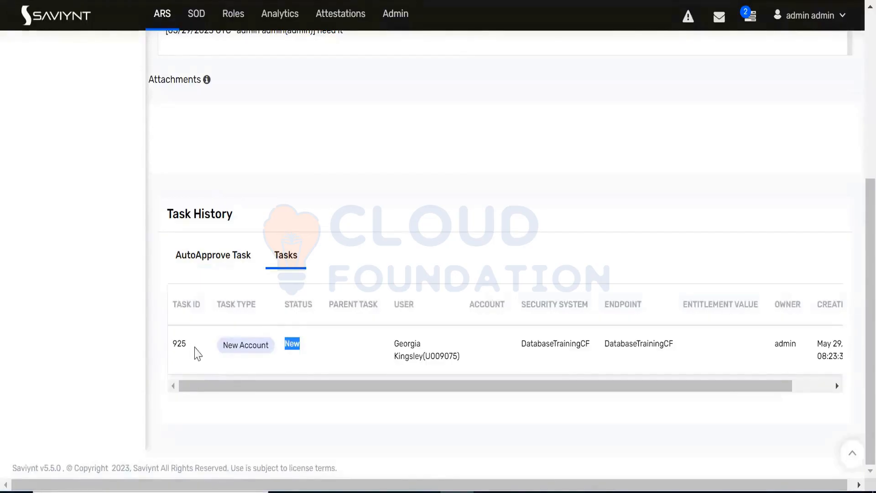
# Step: Open the Job Control Panel and show the triggers of the Provisioning Job (WSRETRYJOB) among the Utility jobs
pyautogui.scroll(6, 268, 274)
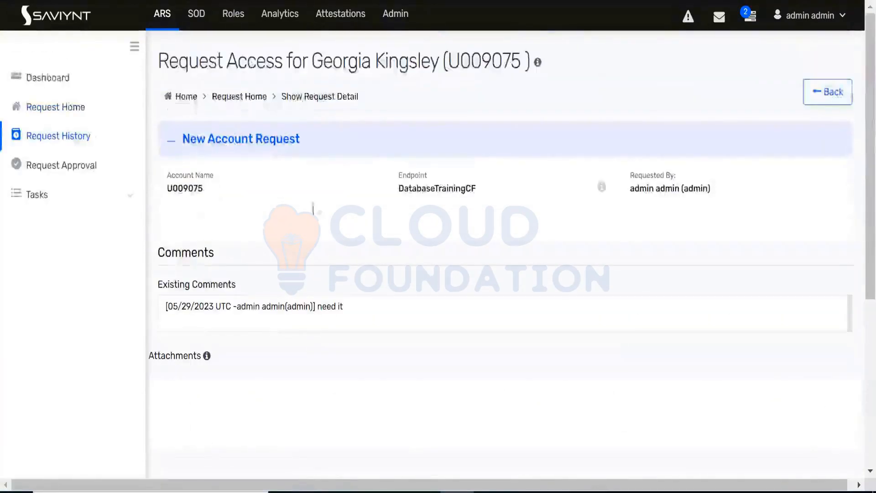
pyautogui.click(394, 15)
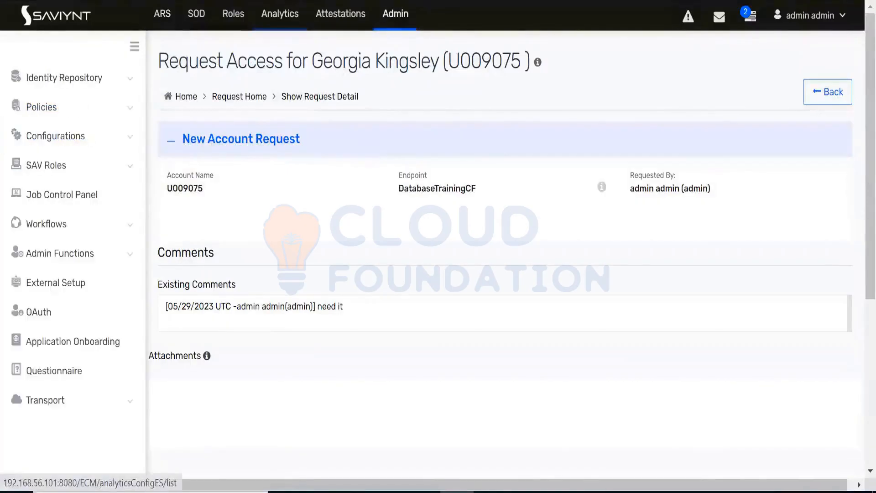
pyautogui.click(62, 194)
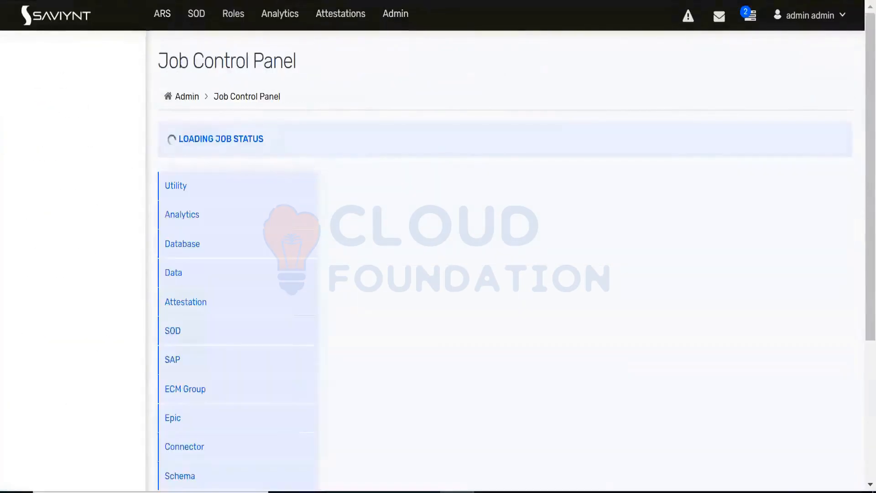
pyautogui.click(133, 45)
pyautogui.click(8, 49)
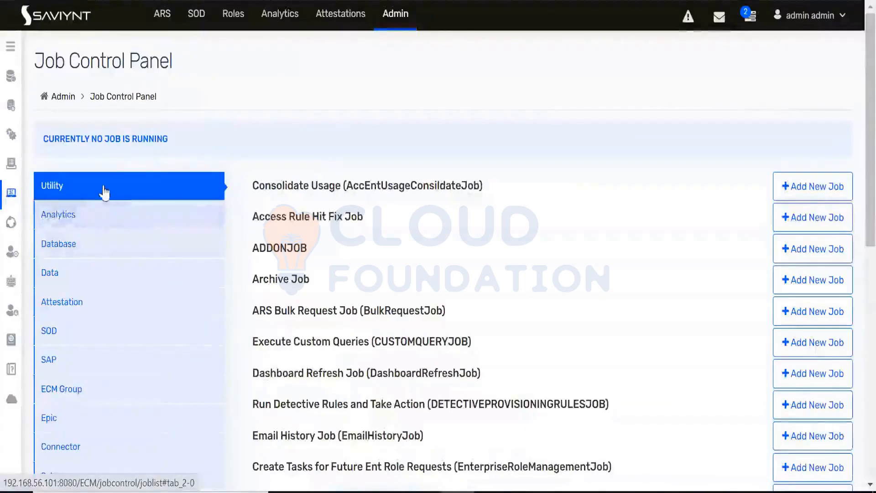
pyautogui.scroll(-10, 332, 336)
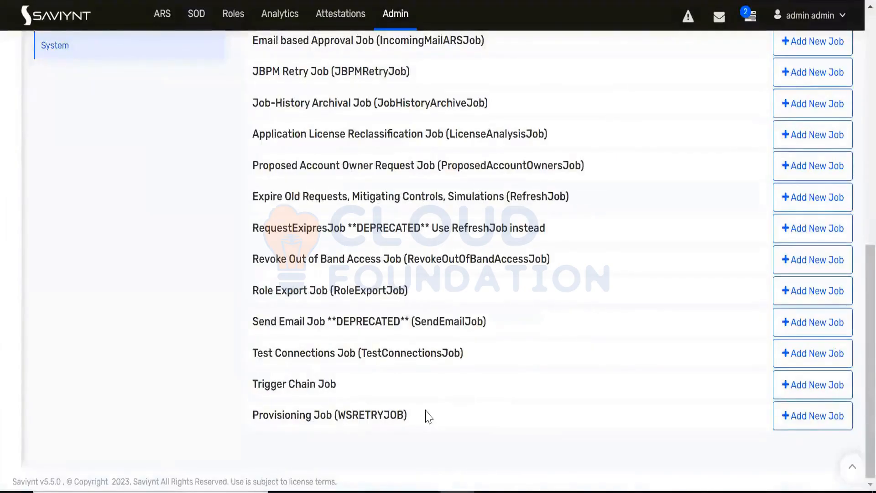
pyautogui.scroll(-2, 427, 416)
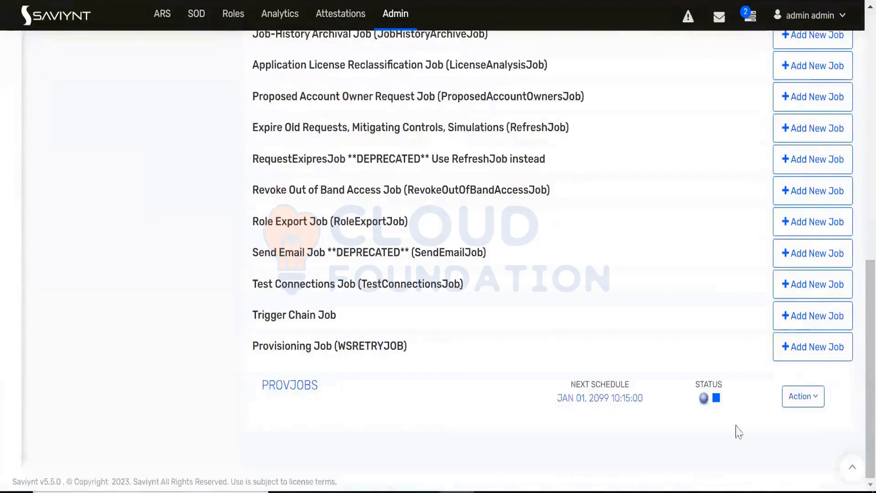
# Step: Start the PROVJOBS trigger of the Provisioning Job (WSRETRYJOB) and choose DatabaseTrainingCF as its system
pyautogui.click(807, 401)
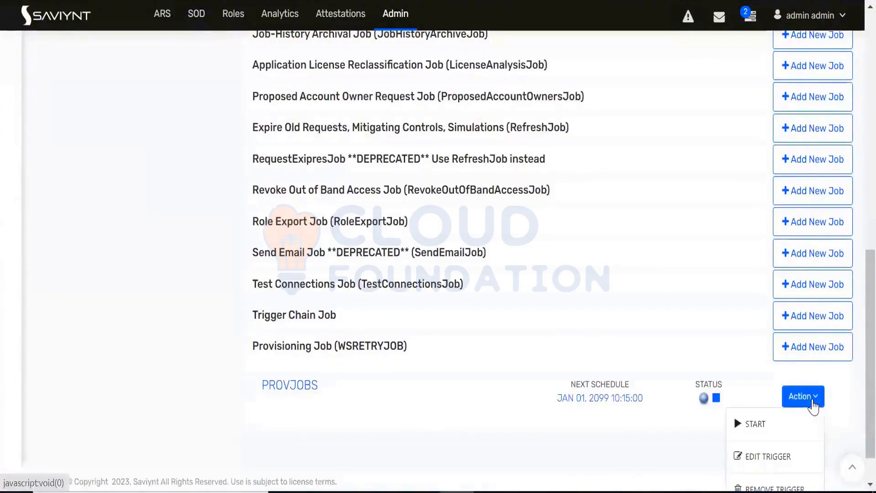
pyautogui.click(763, 429)
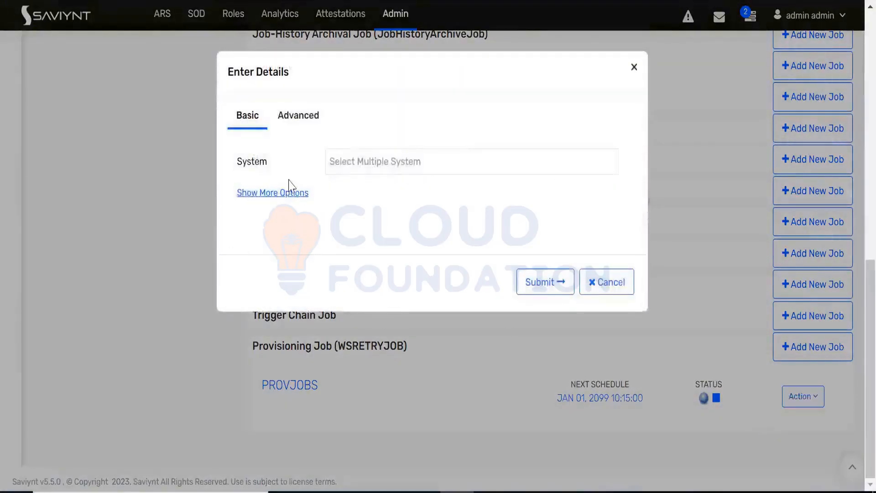
pyautogui.click(351, 167)
pyautogui.write('d')
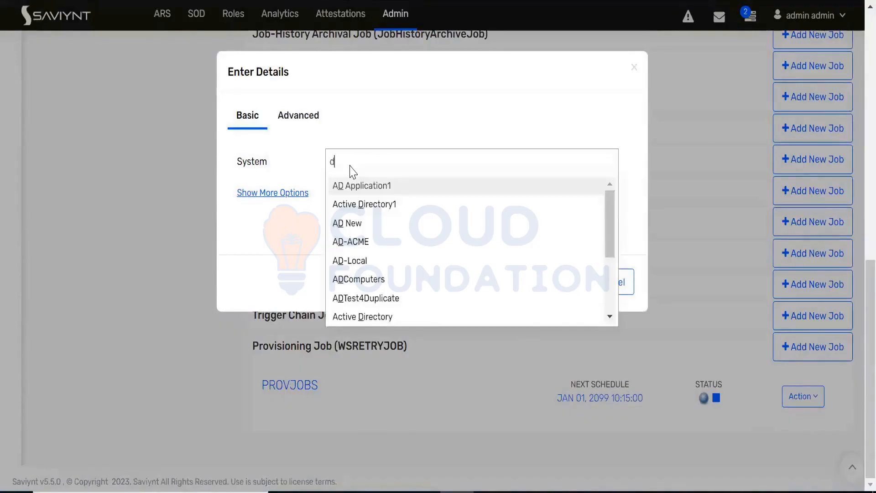
pyautogui.write('ata')
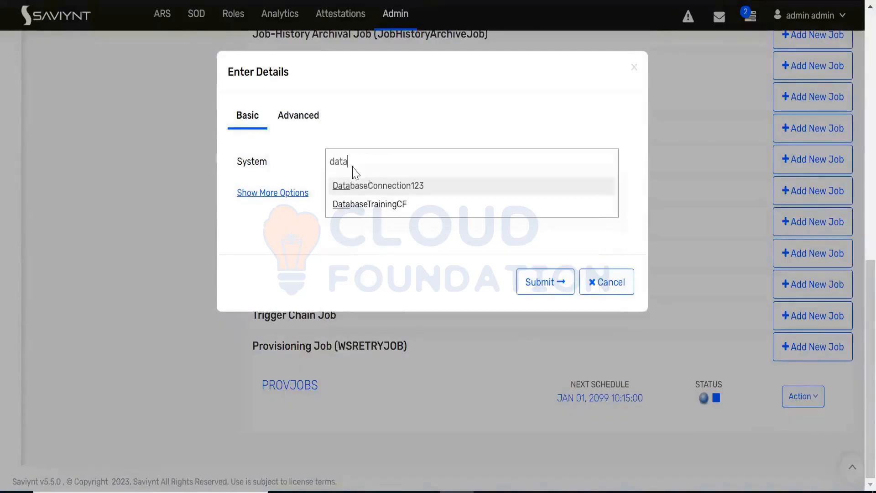
pyautogui.click(390, 206)
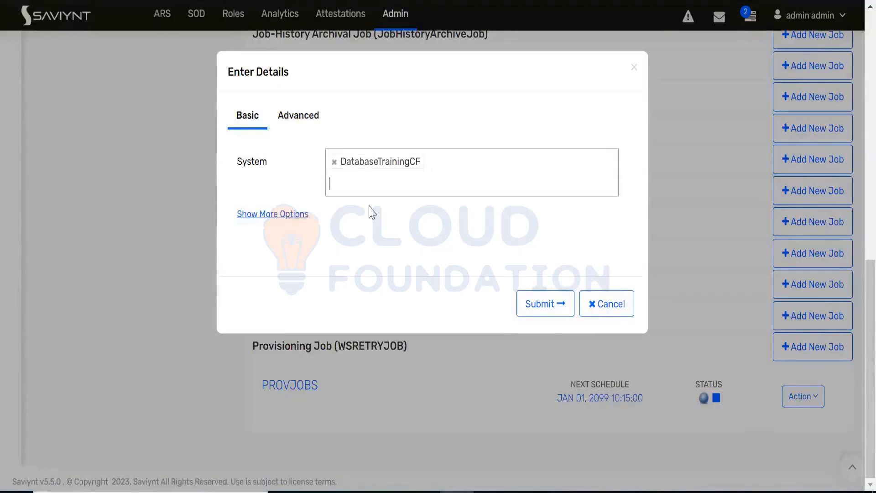
# Step: Limit the provisioning run to the New Account task type, submit it and check the running jobs notice
pyautogui.click(290, 223)
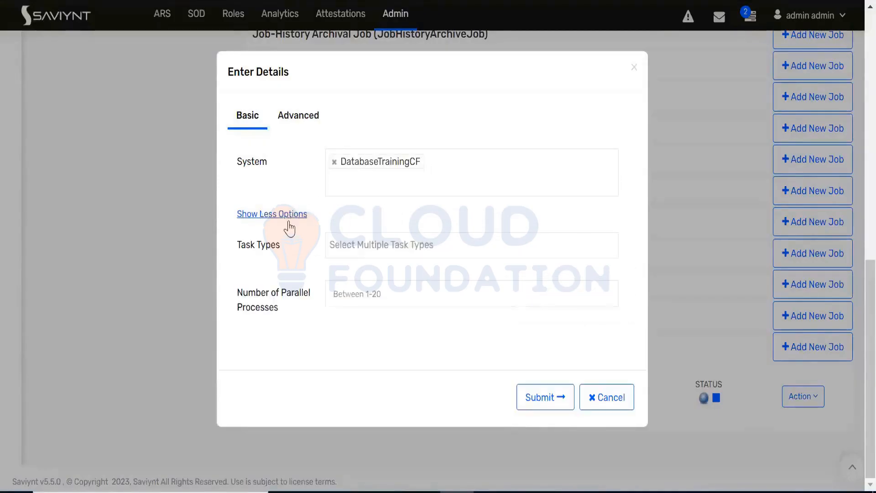
pyautogui.click(360, 251)
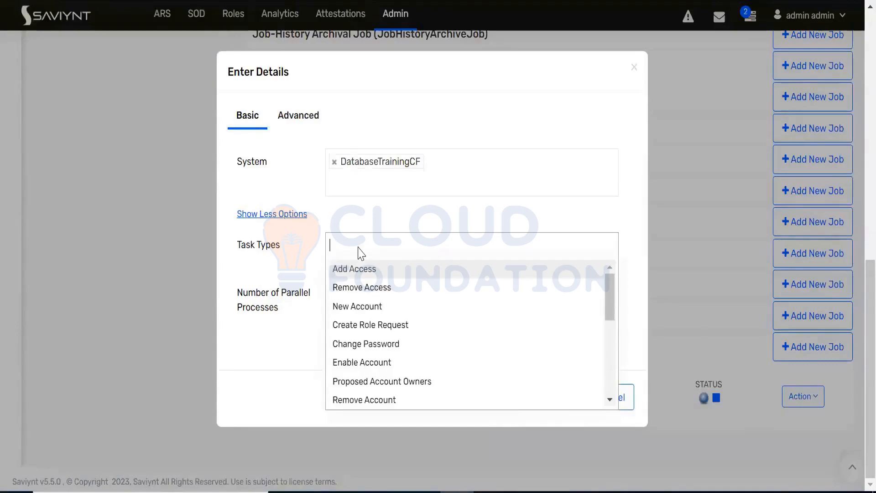
pyautogui.write('new')
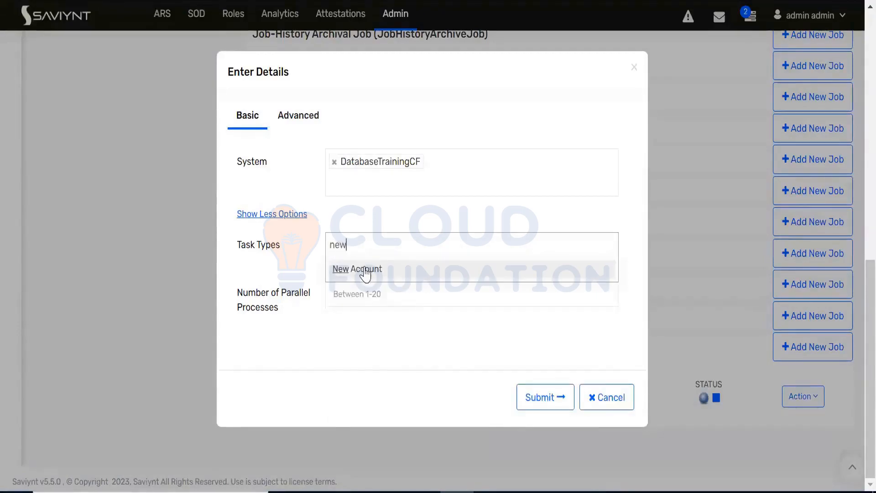
pyautogui.click(365, 270)
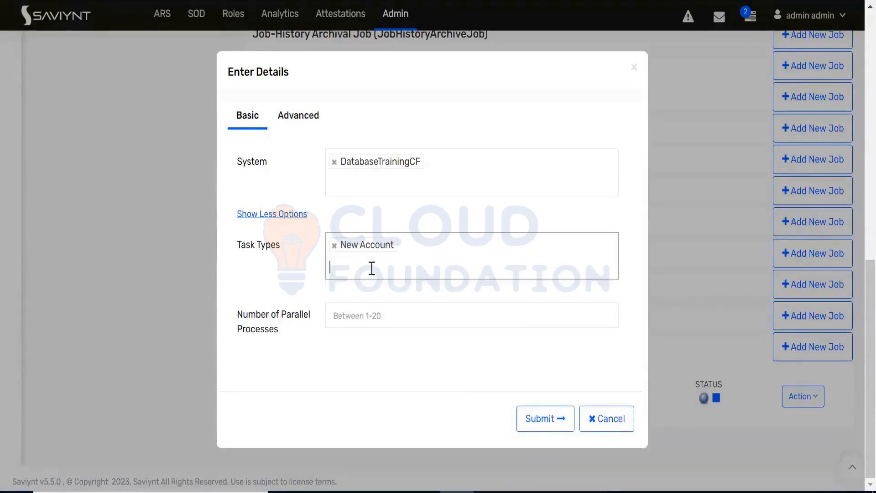
pyautogui.click(547, 418)
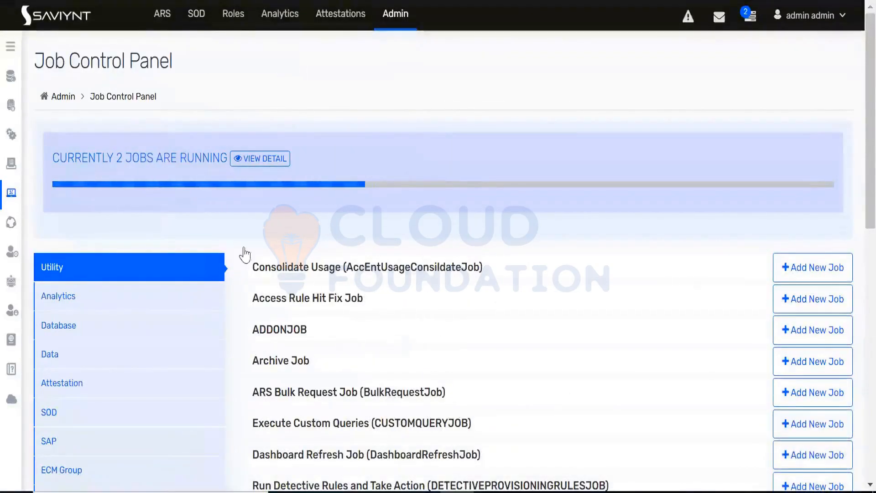
pyautogui.moveTo(51, 162); pyautogui.dragTo(234, 177)
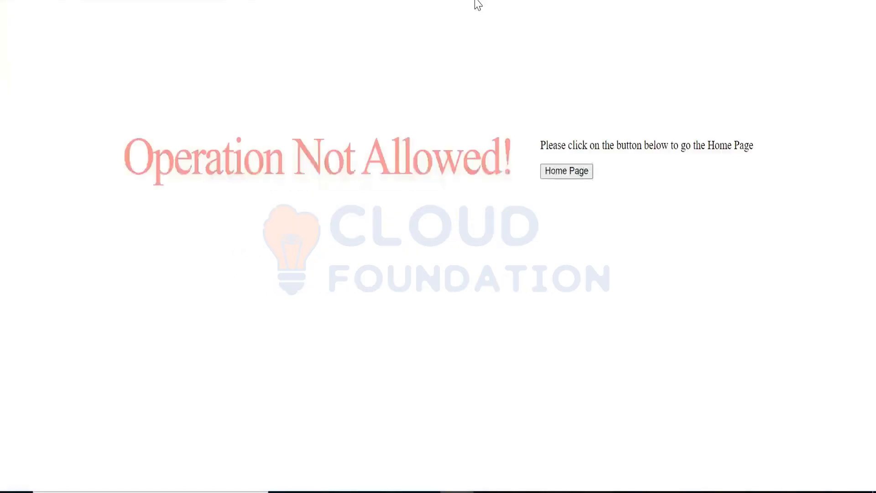
# Step: Return to the home page and check the list of pending tasks
pyautogui.click(577, 177)
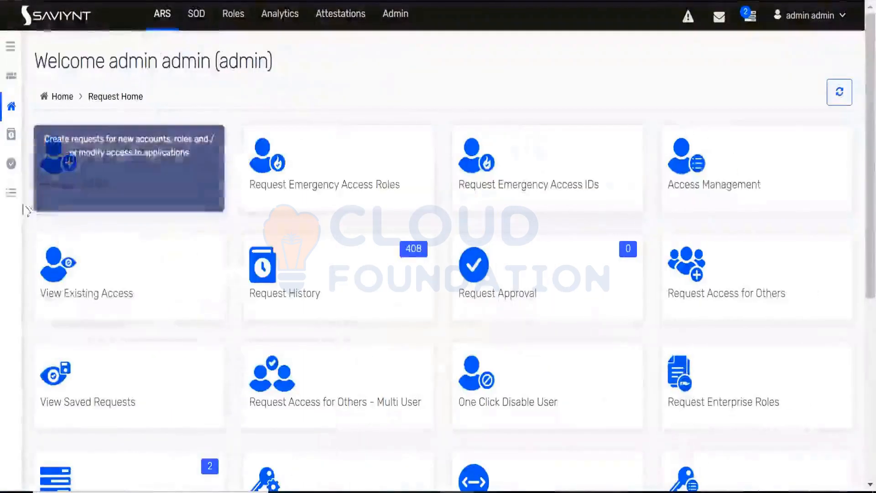
pyautogui.moveTo(15, 203)
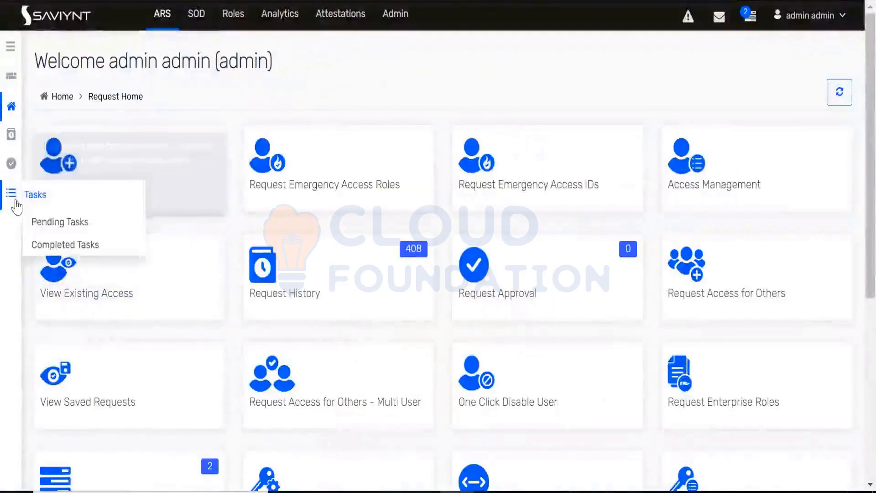
pyautogui.click(40, 222)
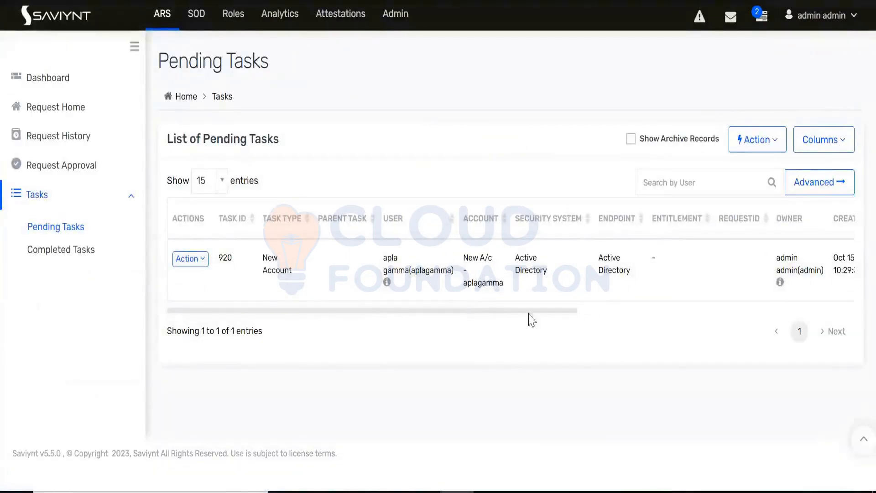
pyautogui.moveTo(529, 313); pyautogui.dragTo(311, 280)
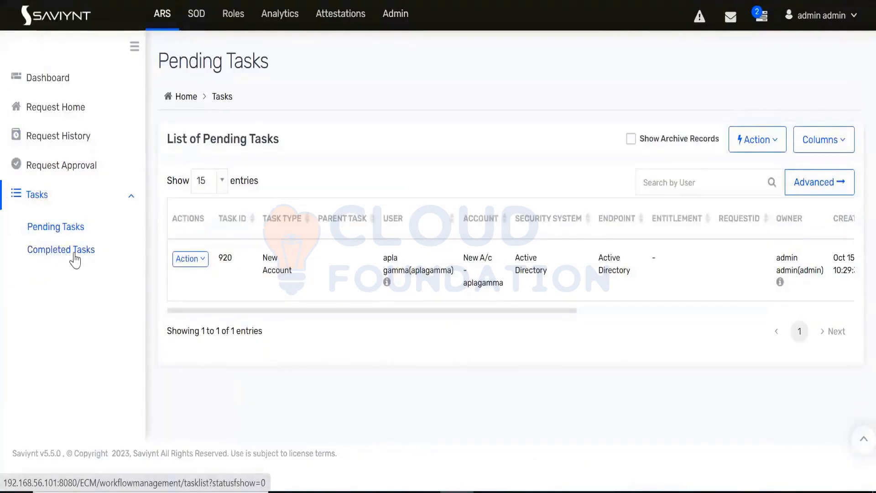
# Step: Open the completed tasks and sort them by creation date, newest first
pyautogui.click(73, 255)
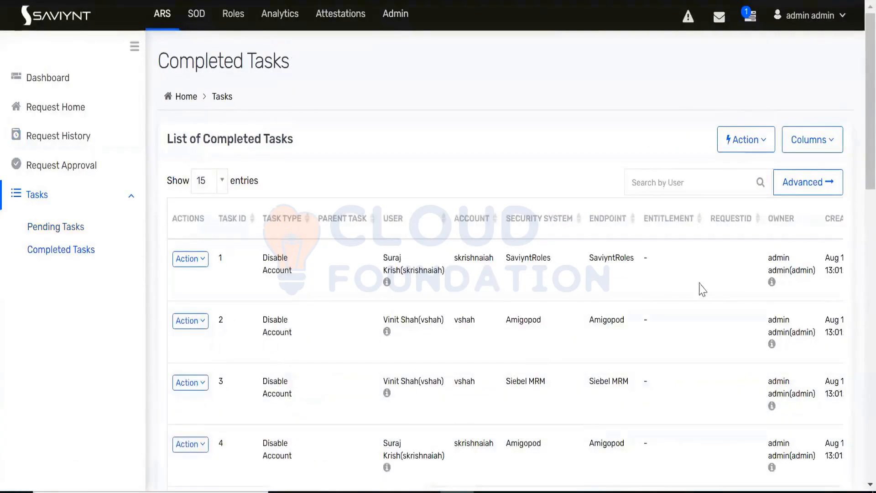
pyautogui.click(840, 223)
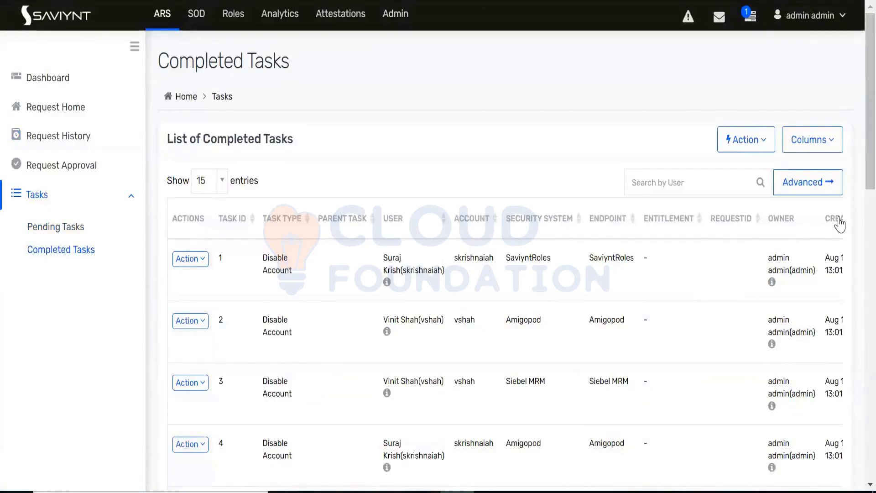
pyautogui.click(840, 224)
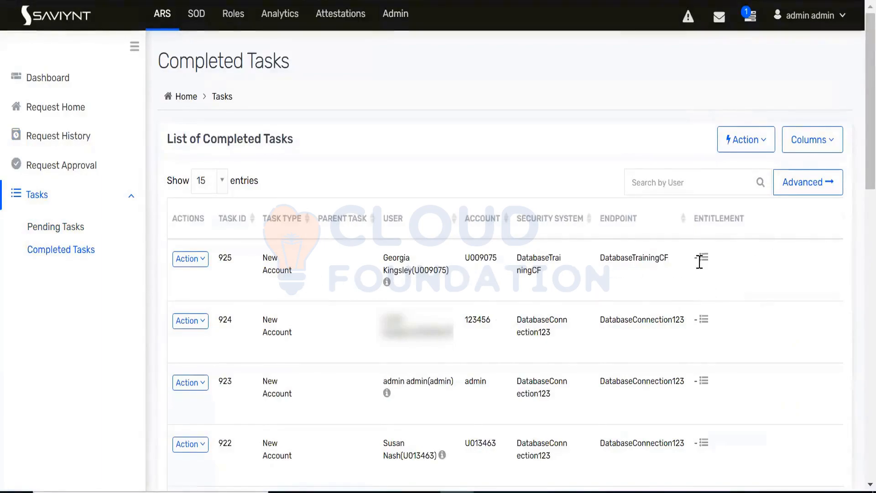
# Step: Check the task ID, task type, user and account of the newest completed task
pyautogui.scroll(-2, 699, 262)
pyautogui.hotkey('ctrl', '-')
pyautogui.hotkey('ctrl', '-')
pyautogui.hotkey('ctrl', '-')
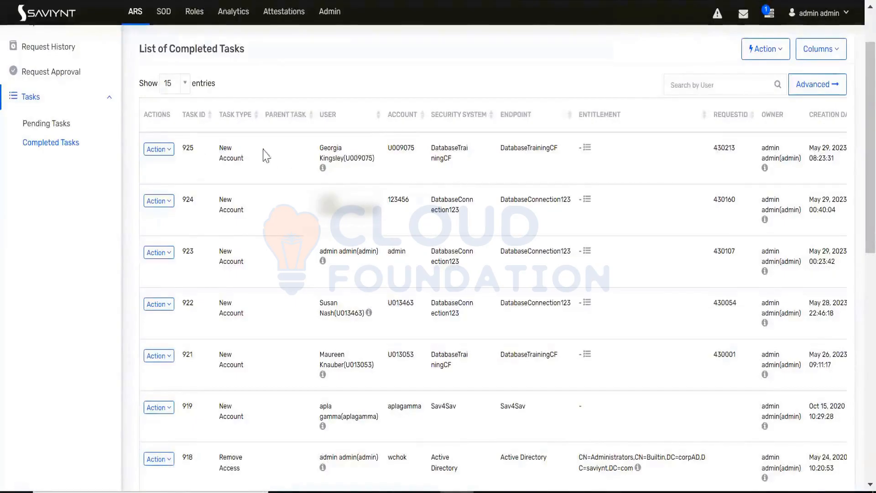
pyautogui.doubleClick(188, 148)
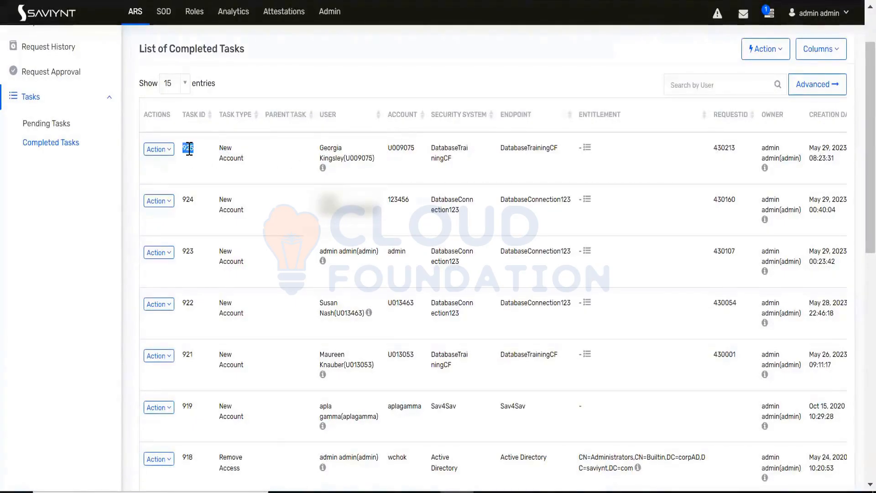
pyautogui.tripleClick(237, 149)
pyautogui.moveTo(321, 146); pyautogui.dragTo(374, 159)
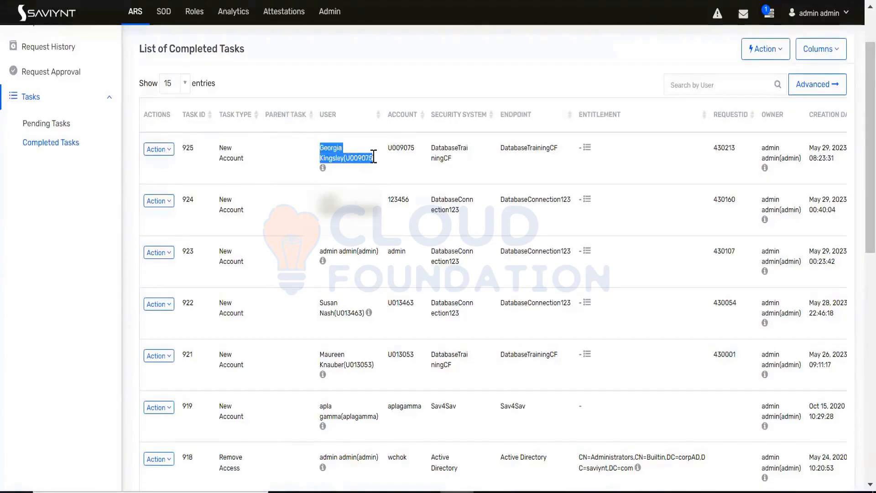
pyautogui.doubleClick(400, 147)
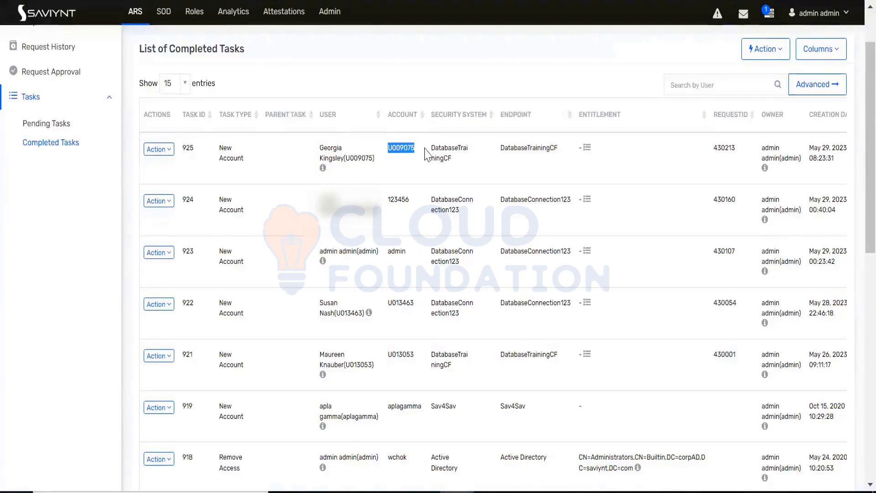
# Step: Check the newest completed task's security system, endpoint, request ID and status
pyautogui.moveTo(431, 147); pyautogui.dragTo(504, 162)
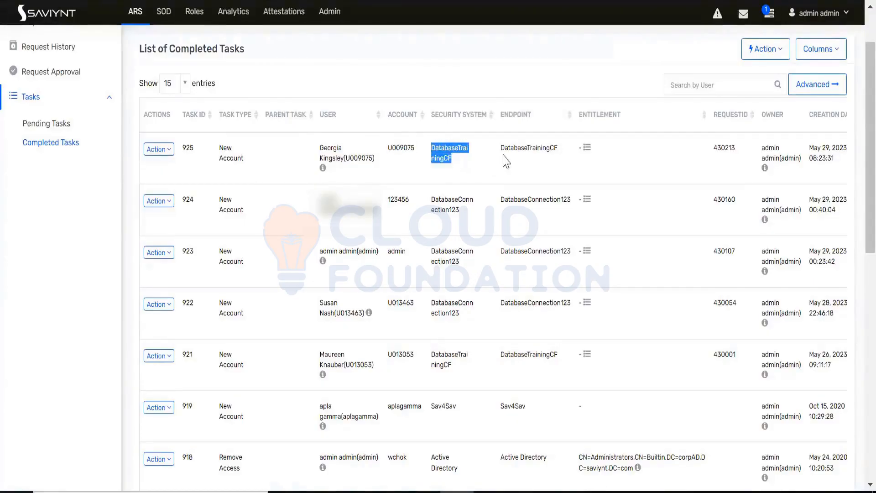
pyautogui.click(519, 150)
pyautogui.doubleClick(519, 150)
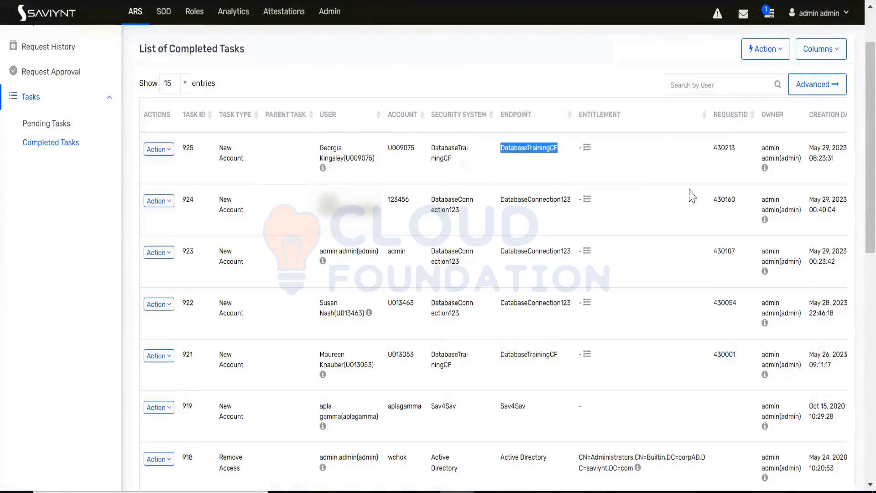
pyautogui.doubleClick(729, 147)
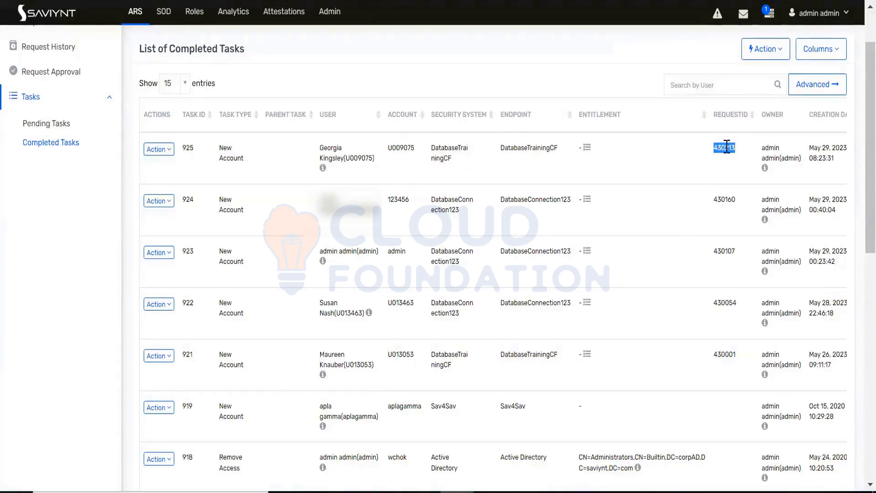
pyautogui.hotkey('ctrl', '-')
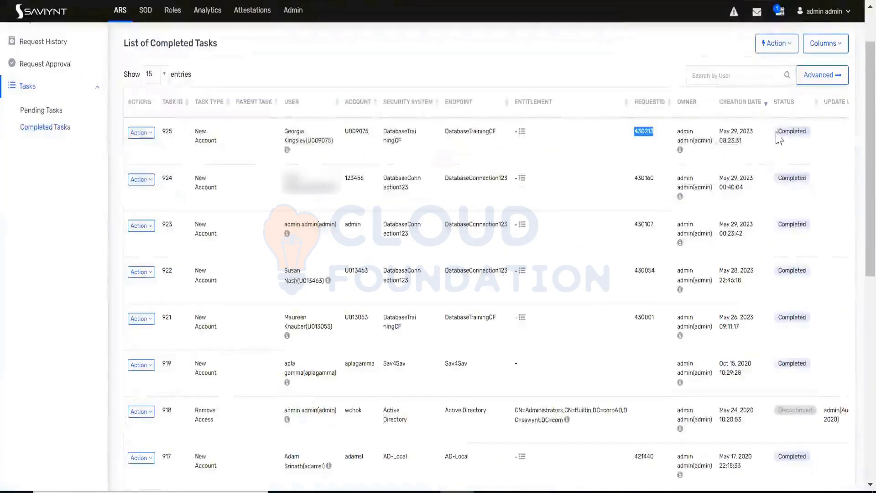
pyautogui.doubleClick(785, 130)
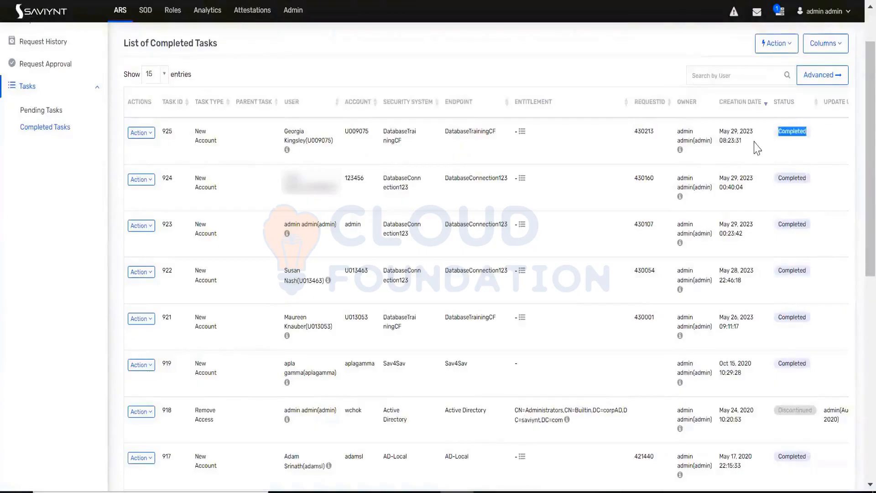
# Step: Compare the endpoints and provisioning comments of the two completed DatabaseConnection123 tasks just below the newest one
pyautogui.hotkey('ctrl', '-')
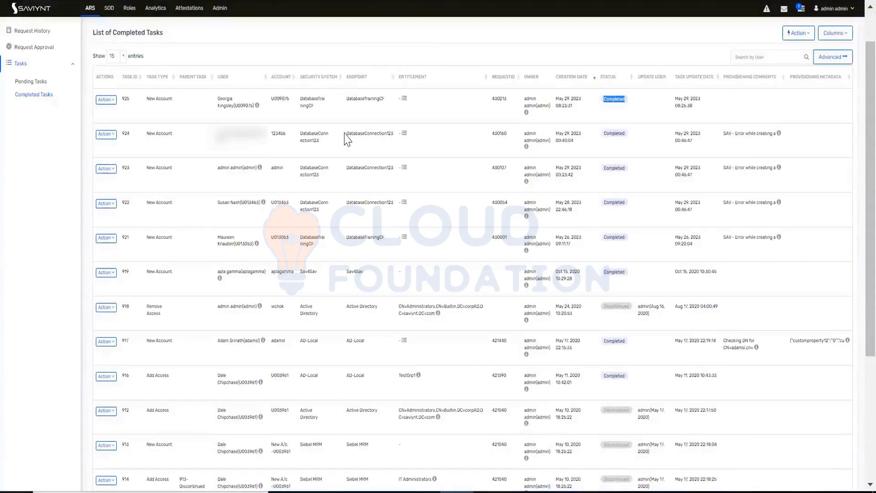
pyautogui.moveTo(345, 134); pyautogui.dragTo(396, 137)
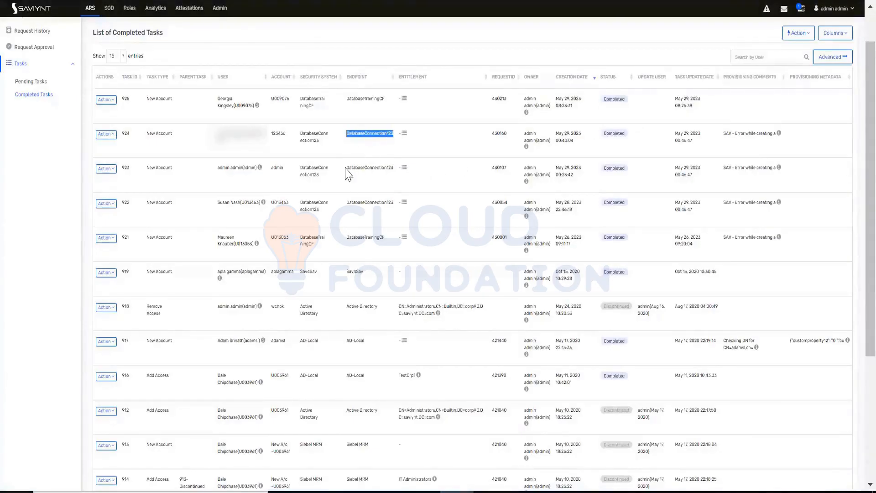
pyautogui.moveTo(346, 168); pyautogui.dragTo(393, 167)
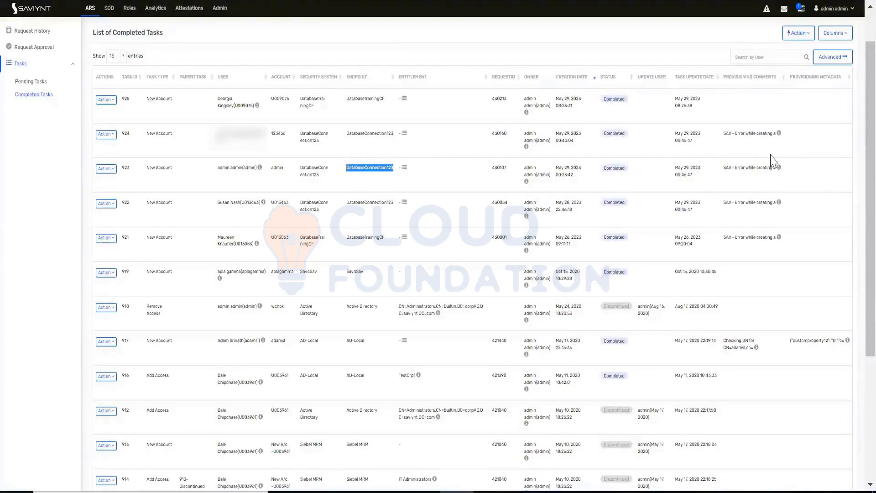
pyautogui.hotkey('ctrl', '+')
pyautogui.hotkey('ctrl', '+')
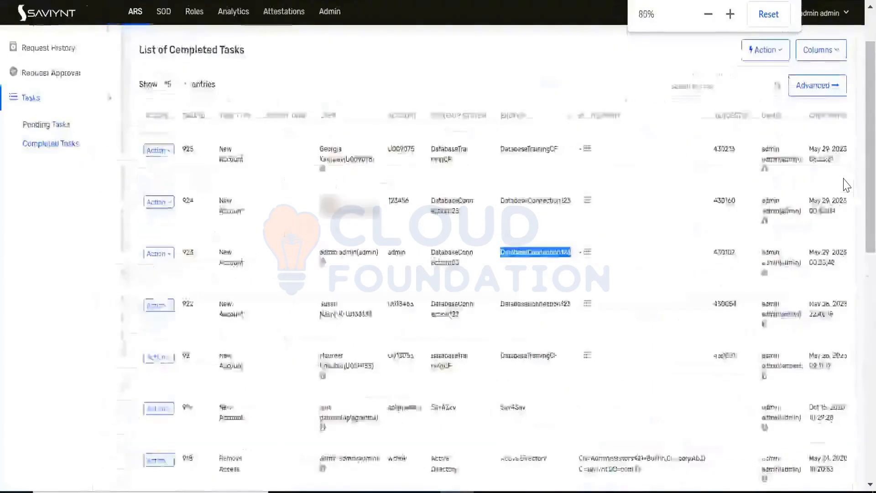
# Step: Show 5 entries per page in the completed tasks list and review the status, update date and provisioning comments columns
pyautogui.click(192, 89)
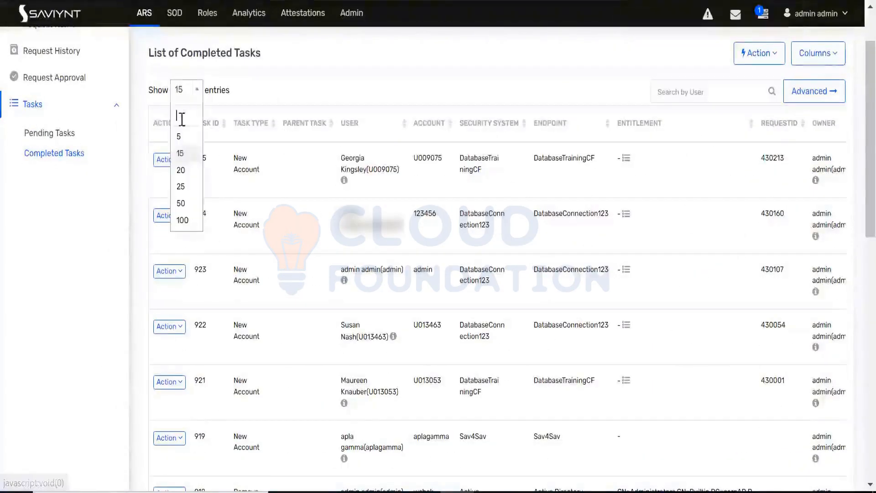
pyautogui.click(181, 137)
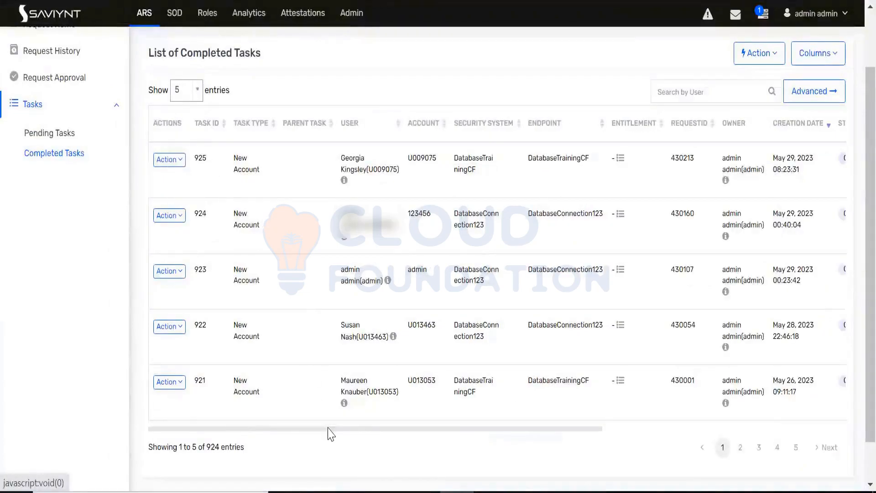
pyautogui.moveTo(331, 433); pyautogui.dragTo(665, 239)
pyautogui.moveTo(657, 225)
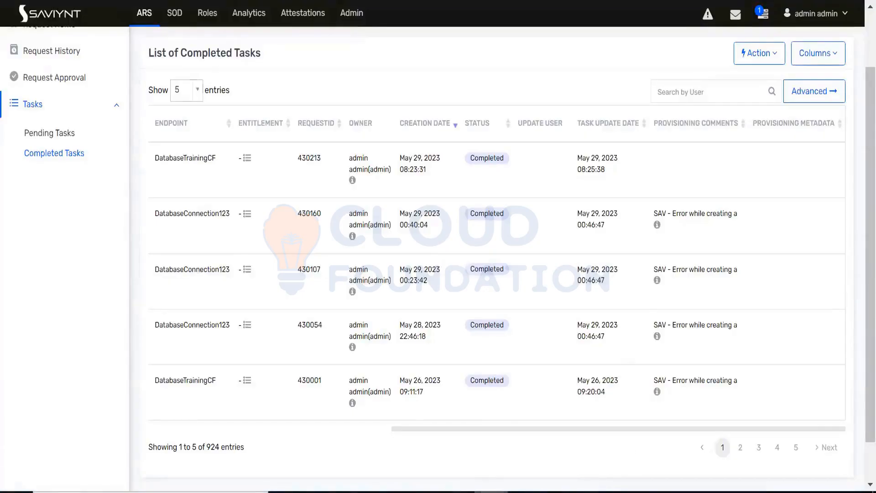
# Step: Switch to MySQL Workbench and refresh the schema list containing the jdbc_app tables
pyautogui.click(491, 492)
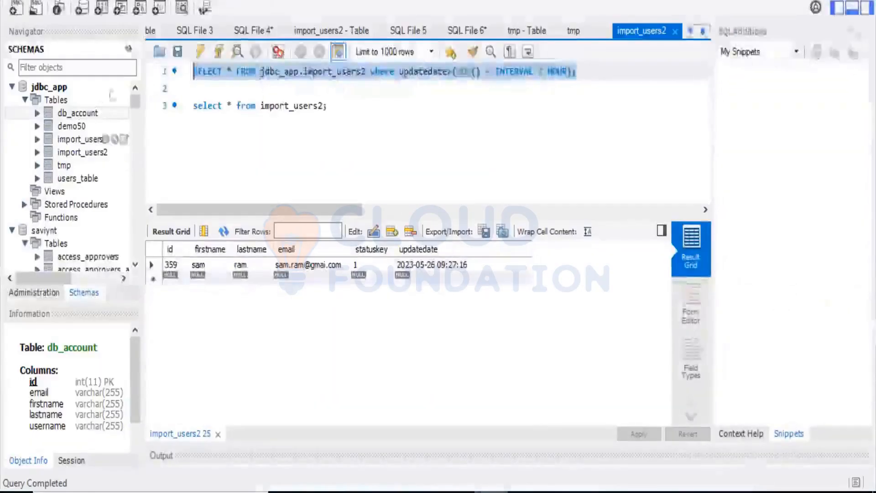
pyautogui.click(127, 49)
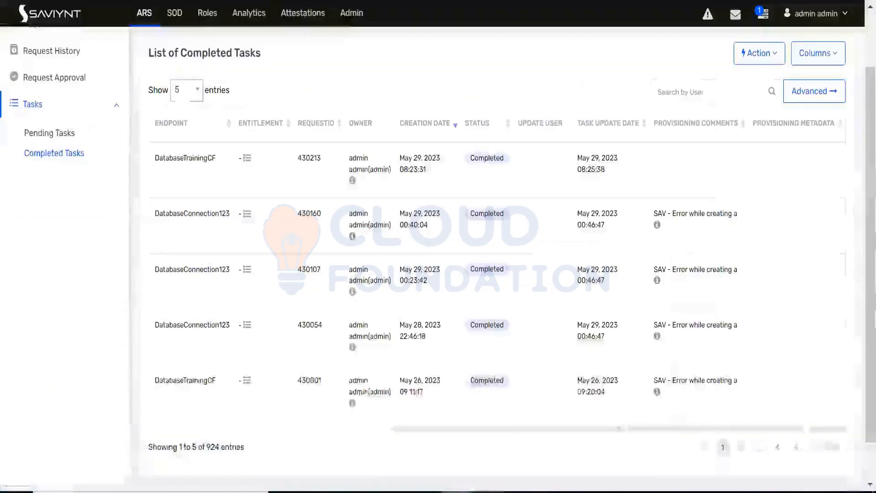
# Step: Switch to MySQL Workbench, list the rows of jdbc_app.sruthi_account and review their name, email and username columns
pyautogui.moveTo(657, 228)
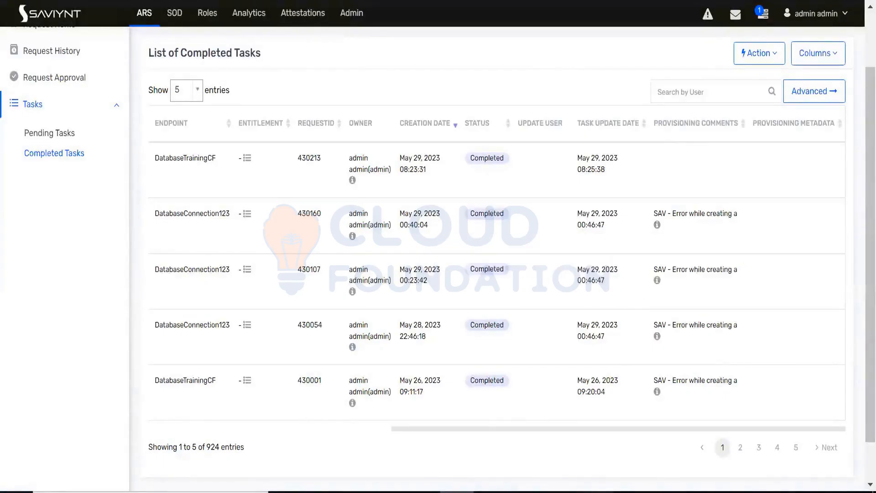
pyautogui.hotkey('alt', 'Tab')
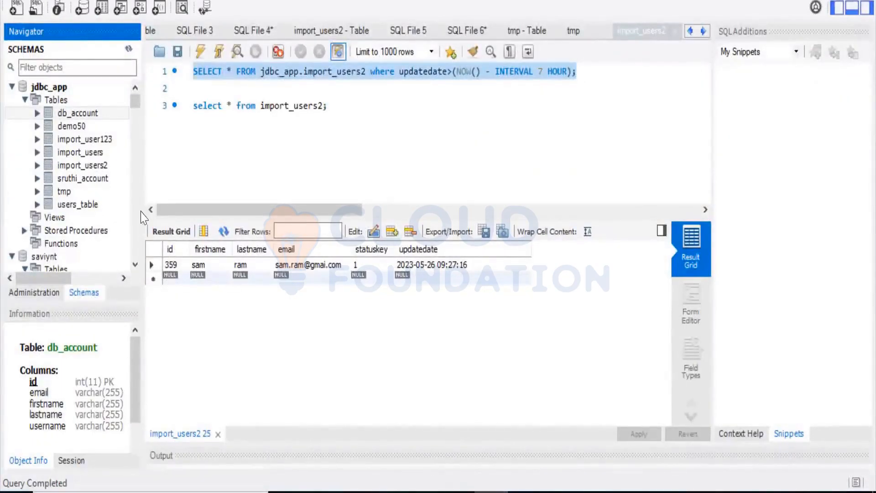
pyautogui.click(123, 179)
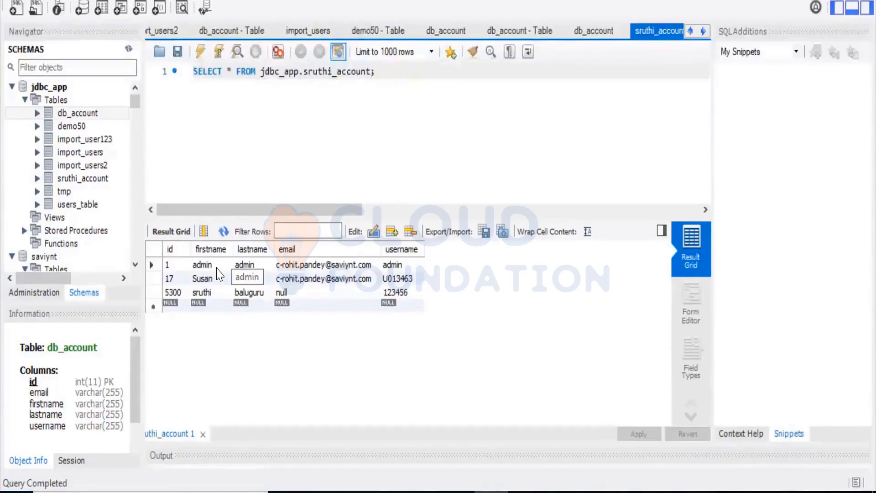
pyautogui.click(201, 281)
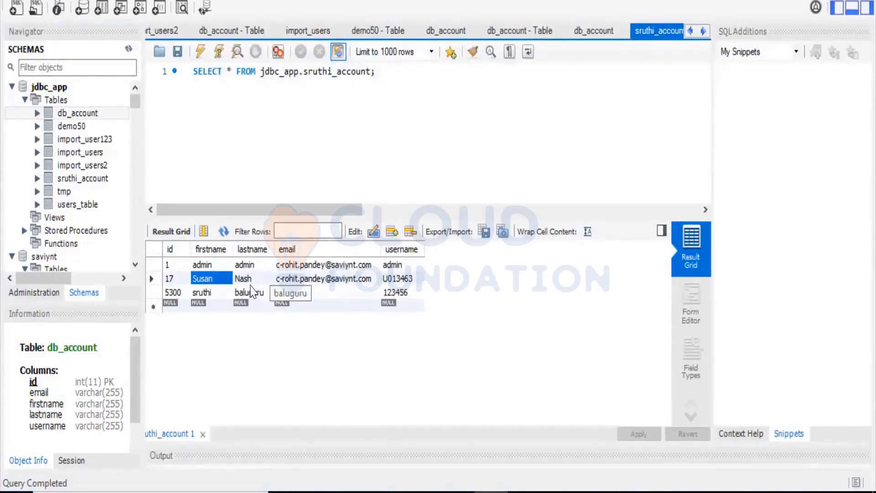
pyautogui.click(404, 284)
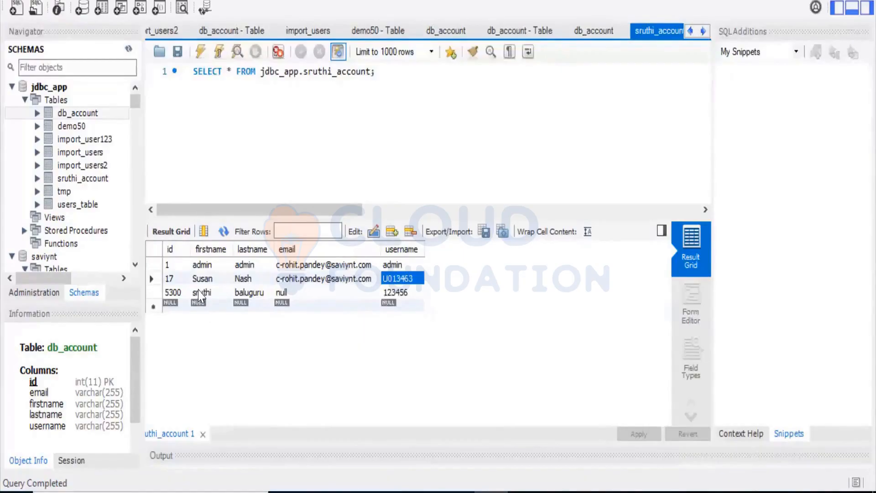
pyautogui.click(305, 279)
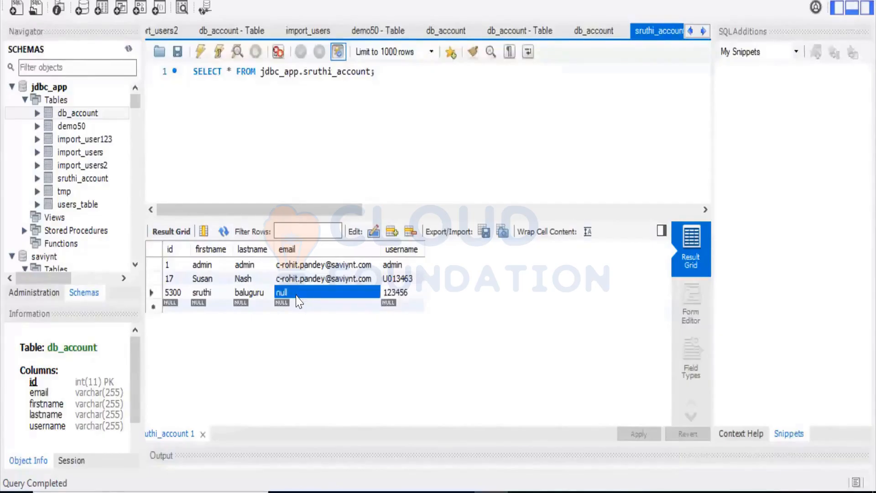
# Step: Replace the null email in the last sruthi_account row with the user's email address and apply the update to the database
pyautogui.click(297, 293)
pyautogui.doubleClick(296, 296)
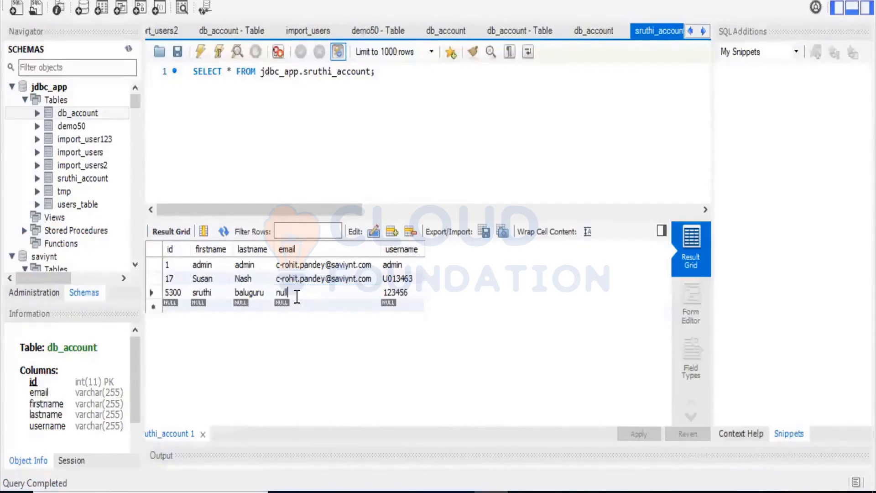
pyautogui.moveTo(297, 295); pyautogui.dragTo(269, 294)
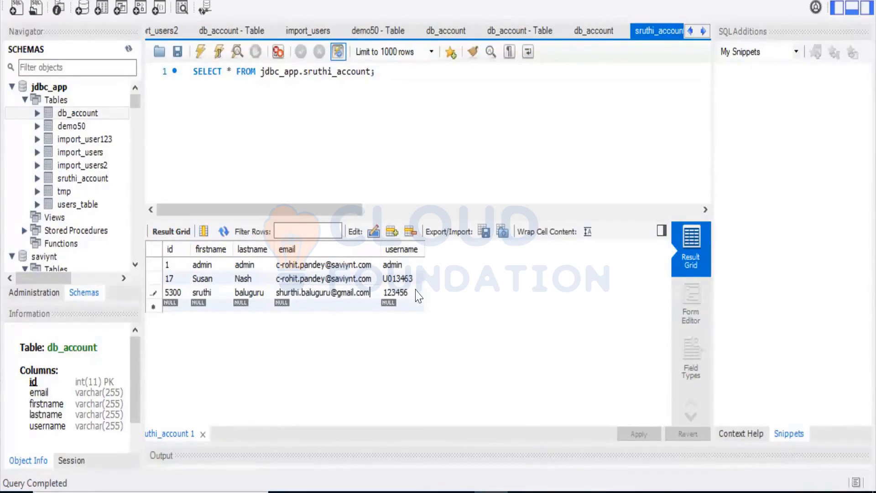
pyautogui.click(638, 434)
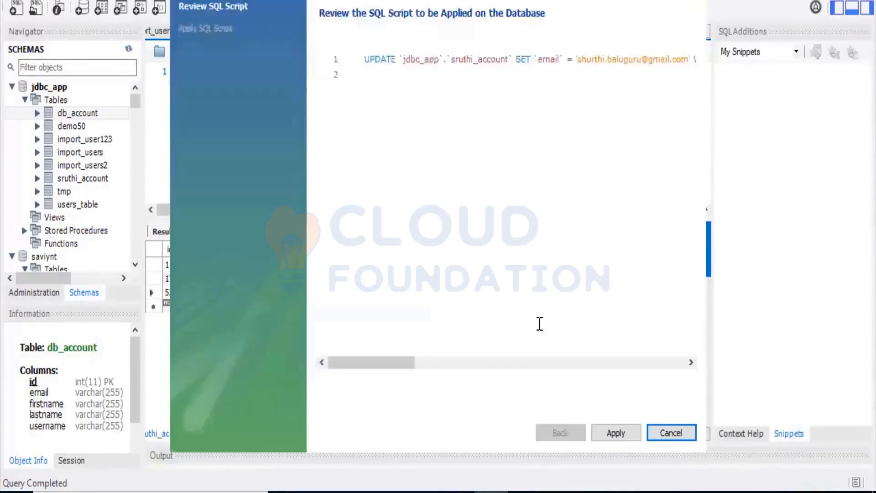
pyautogui.click(617, 438)
pyautogui.click(615, 433)
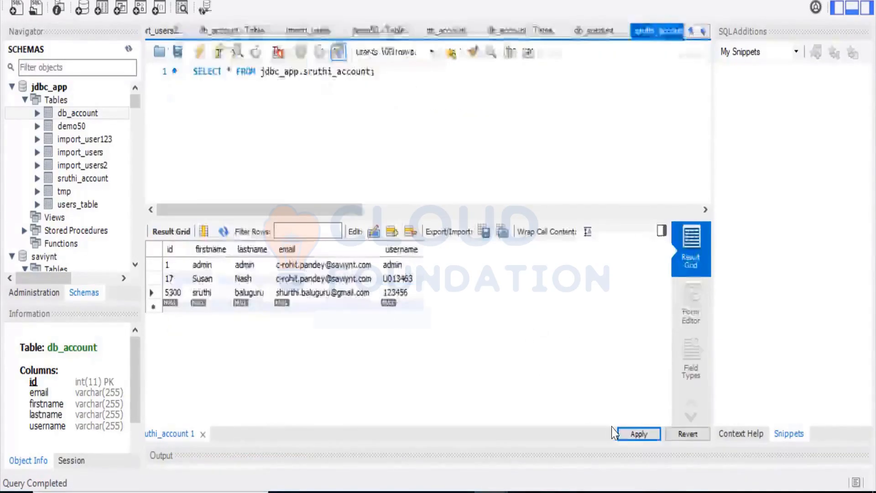
# Step: Cancel the repeated SQL apply script and rerun the SELECT on jdbc_app.sruthi_account to check the saved row
pyautogui.click(637, 434)
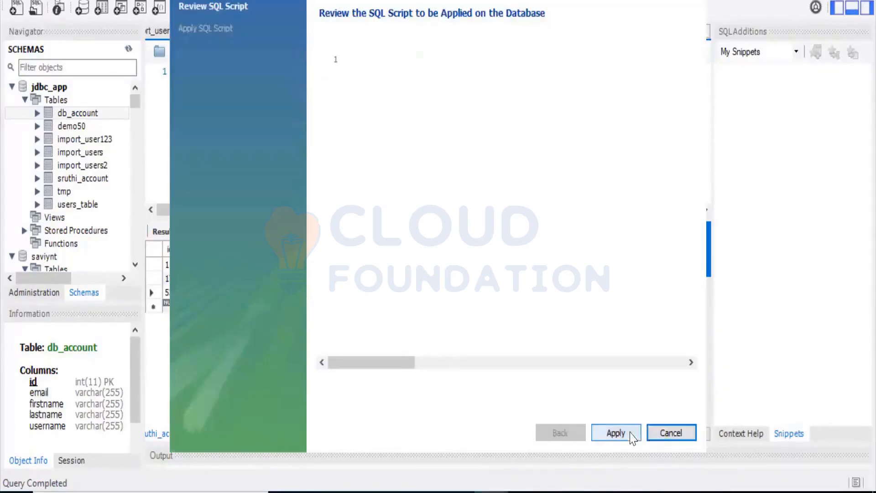
pyautogui.click(619, 433)
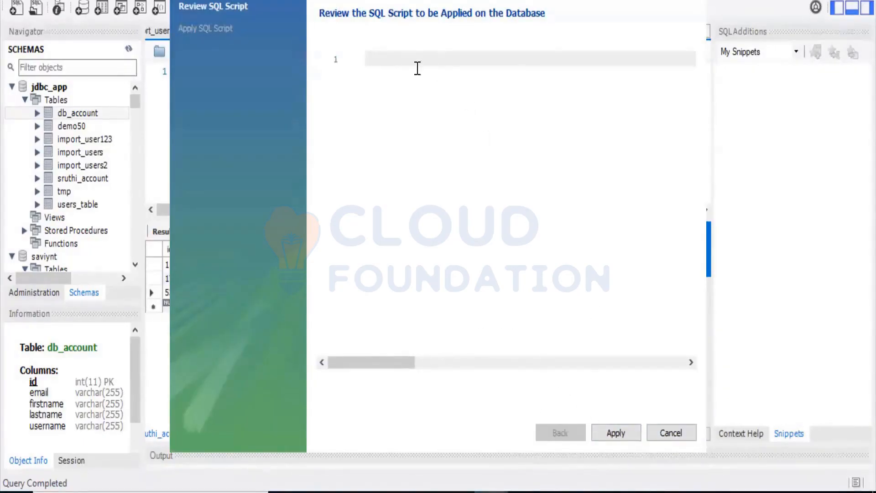
pyautogui.click(668, 434)
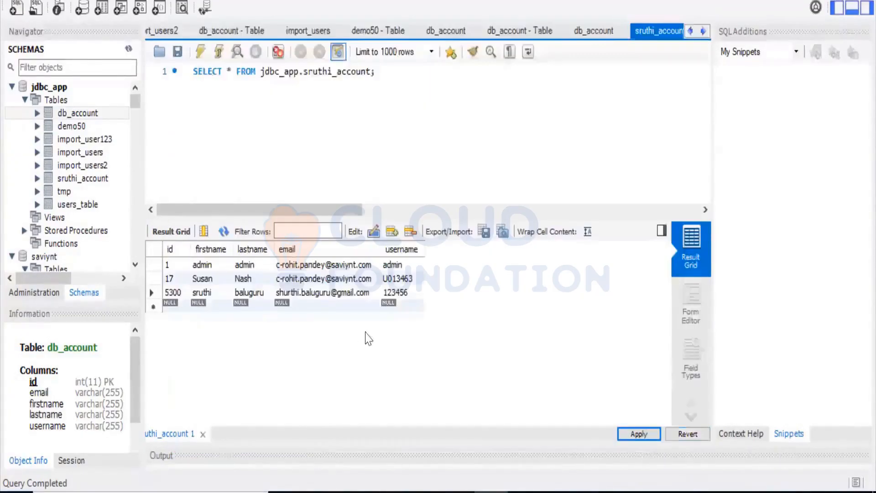
pyautogui.click(219, 51)
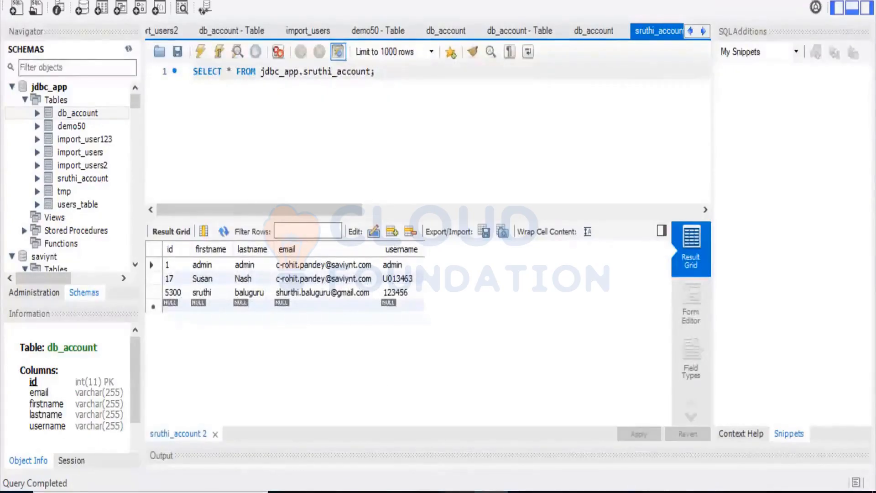
# Step: Switch to Saviynt, search the Identity Repository connections for "data" and open DatabaseConnection123
pyautogui.click(457, 492)
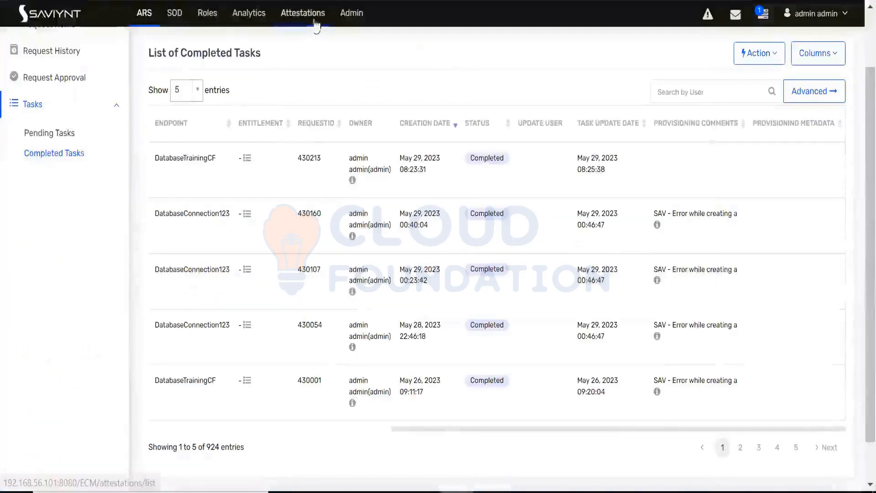
pyautogui.click(349, 13)
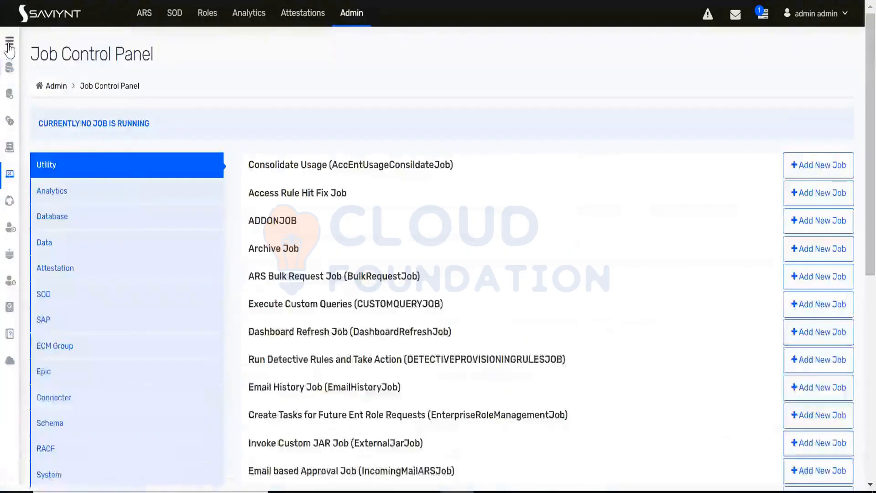
pyautogui.click(9, 48)
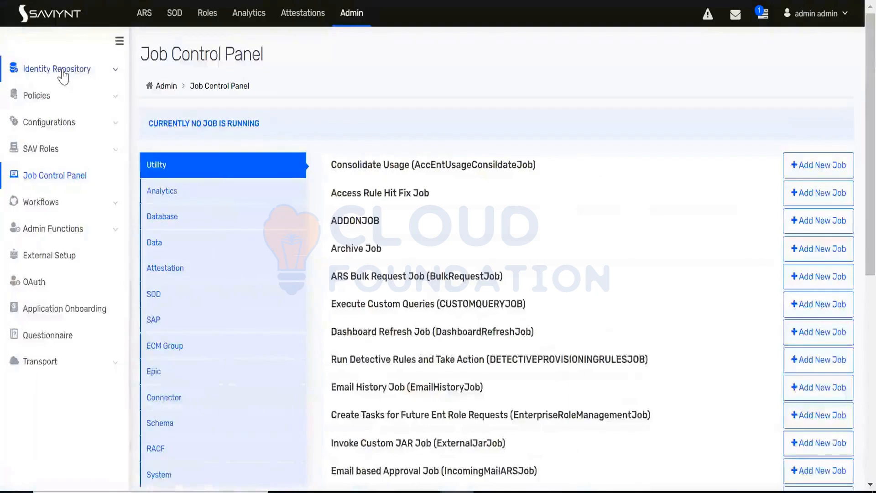
pyautogui.click(59, 69)
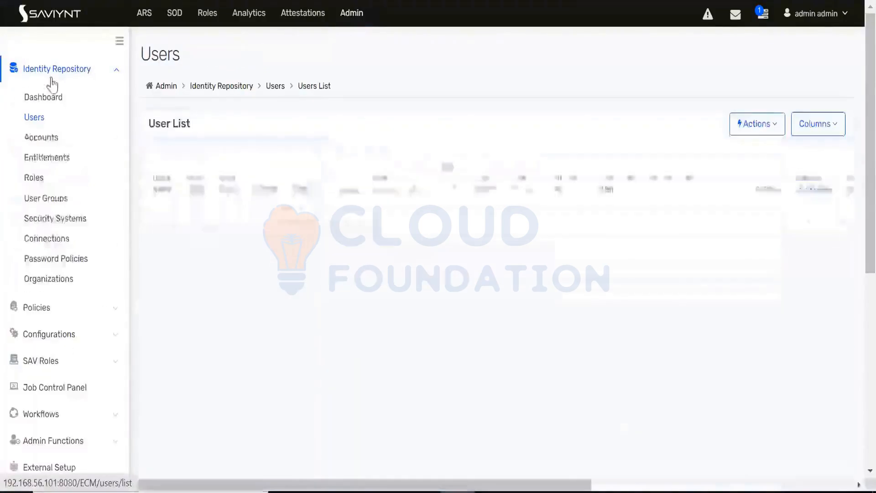
pyautogui.click(50, 242)
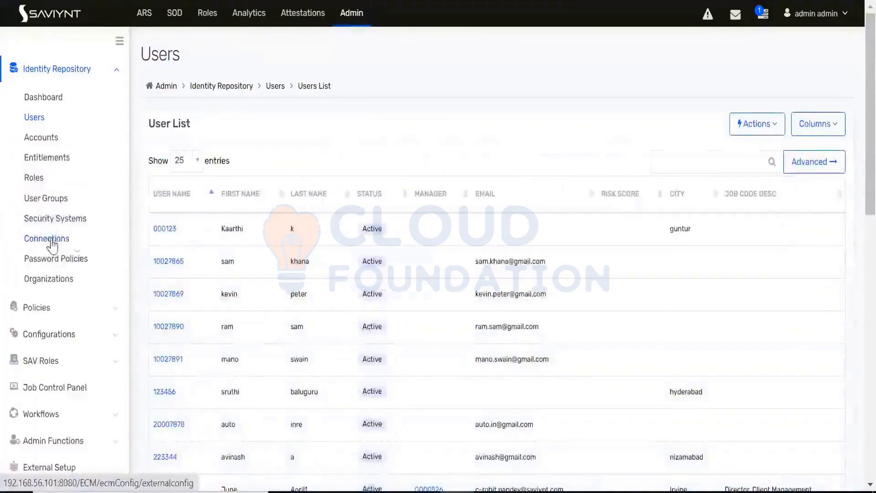
pyautogui.click(741, 167)
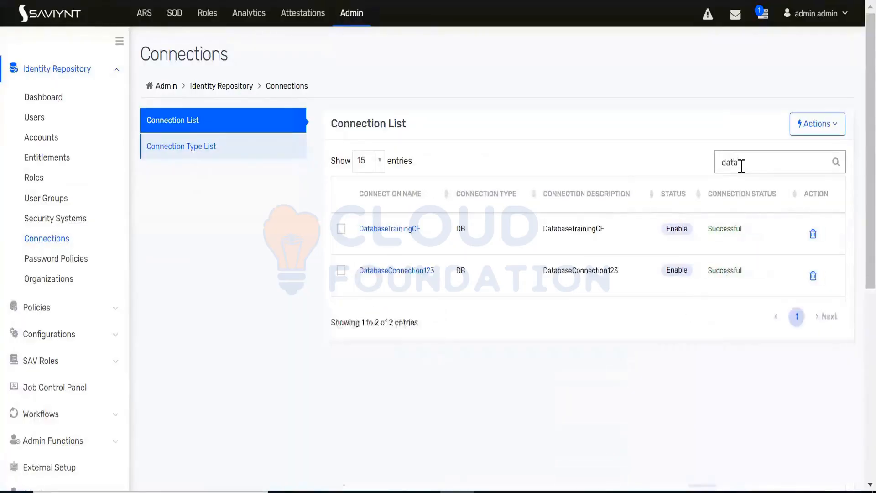
pyautogui.click(427, 277)
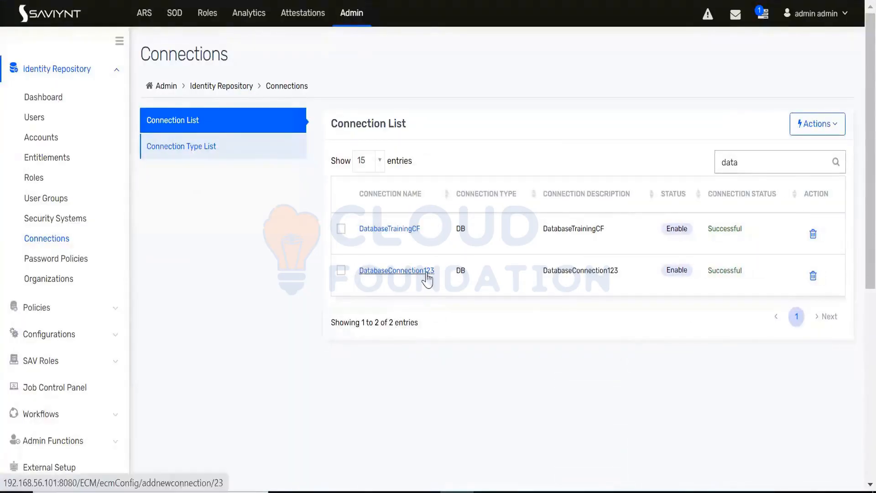
# Step: Copy the connection's entire CREATEACCOUNTJSON value into a new text editor document
pyautogui.scroll(-5, 579, 302)
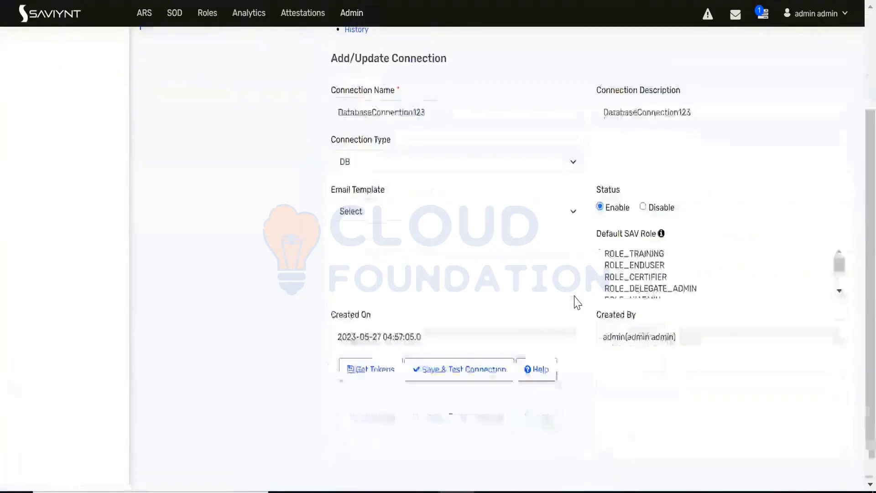
pyautogui.scroll(-15, 568, 278)
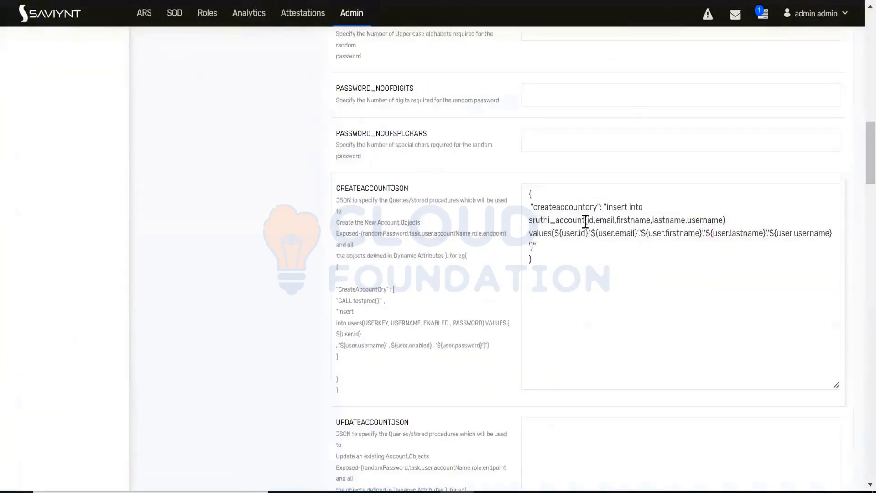
pyautogui.click(585, 222)
pyautogui.hotkey('ctrl', 'a')
pyautogui.hotkey('ctrl', 'c')
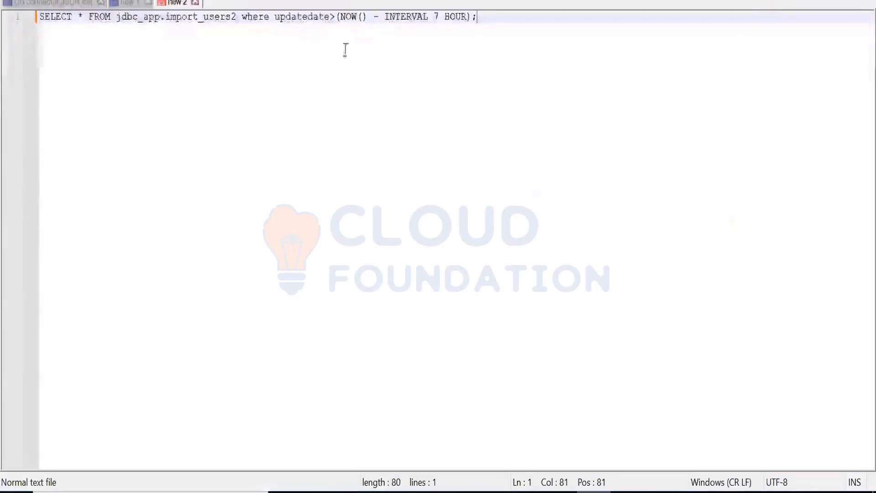
pyautogui.doubleClick(222, 4)
pyautogui.hotkey('ctrl', 'v')
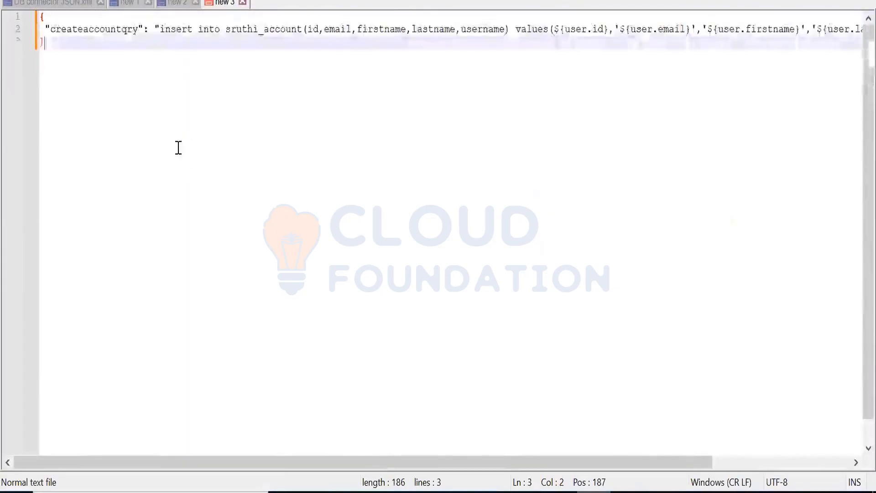
# Step: Examine the createaccountqry insert statement, comparing the sruthi_account columns with the user attribute values and their quoting
pyautogui.click(170, 29)
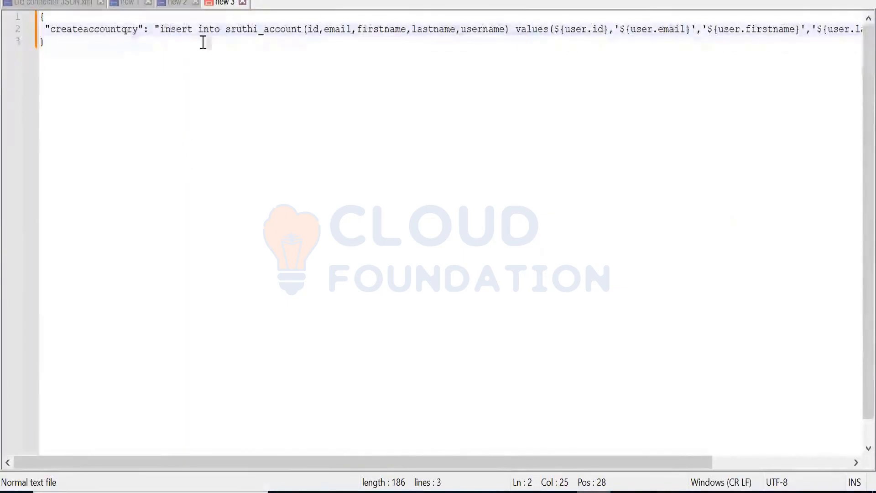
pyautogui.press('Right')
pyautogui.press('Right')
pyautogui.press('Right')
pyautogui.press('Right')
pyautogui.press('Right')
pyautogui.press('Right')
pyautogui.press('Right')
pyautogui.press('Right')
pyautogui.press('Right')
pyautogui.press('Right')
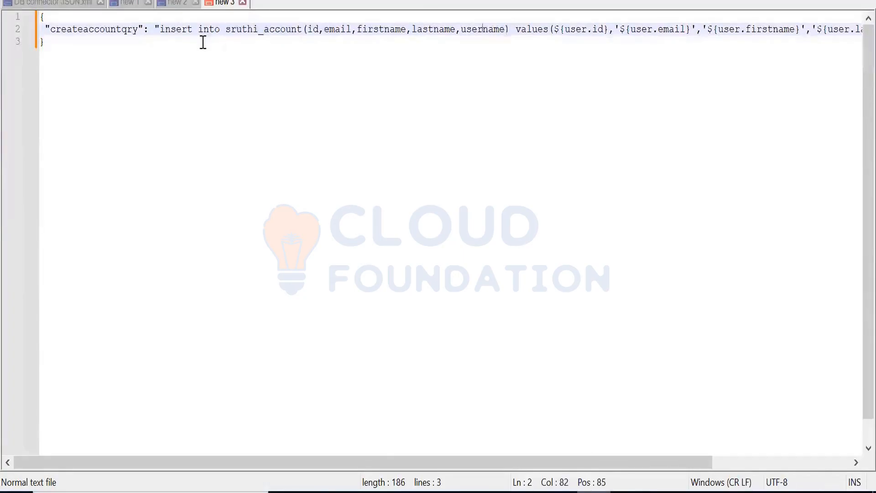
pyautogui.press('Right')
pyautogui.press('Right')
pyautogui.press('Right')
pyautogui.press('Right')
pyautogui.press('Right')
pyautogui.press('Right')
pyautogui.press('Right')
pyautogui.press('Right')
pyautogui.press('Right')
pyautogui.press('Right')
pyautogui.press('Right')
pyautogui.press('Right')
pyautogui.press('Right')
pyautogui.press('Right')
pyautogui.press('Right')
pyautogui.press('Right')
pyautogui.press('Right')
pyautogui.press('Right')
pyautogui.press('Right')
pyautogui.press('Right')
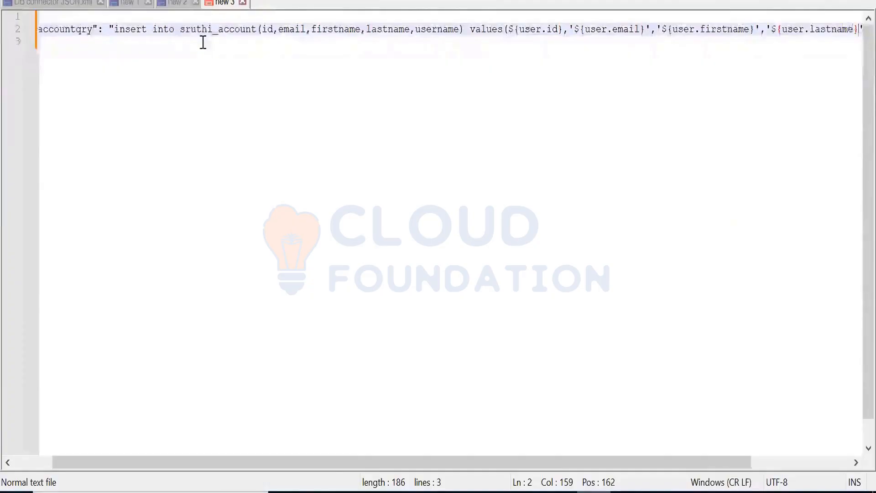
pyautogui.press('Right')
pyautogui.press('Right')
pyautogui.press('Right')
pyautogui.press('Right')
pyautogui.press('Right')
pyautogui.press('Right')
pyautogui.press('Right')
pyautogui.press('Right')
pyautogui.press('Right')
pyautogui.press('Right')
pyautogui.press('Right')
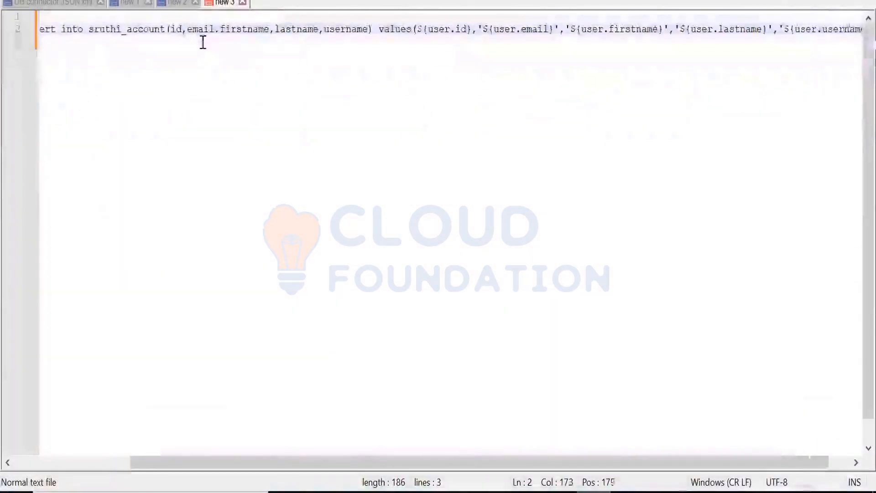
pyautogui.press('Right')
pyautogui.press('Right')
pyautogui.press('Right')
pyautogui.press('Right')
pyautogui.press('Right')
pyautogui.press('Right')
pyautogui.press('Right')
pyautogui.press('Right')
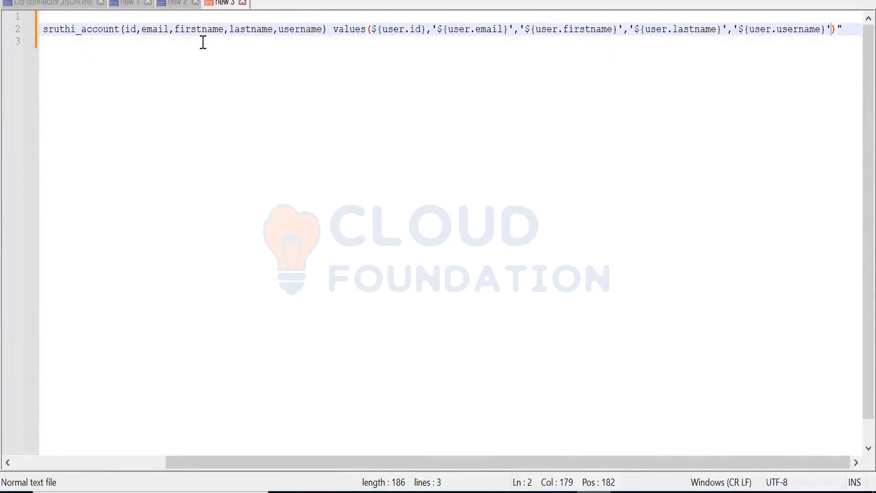
pyautogui.press('Left')
pyautogui.moveTo(636, 464); pyautogui.dragTo(388, 464)
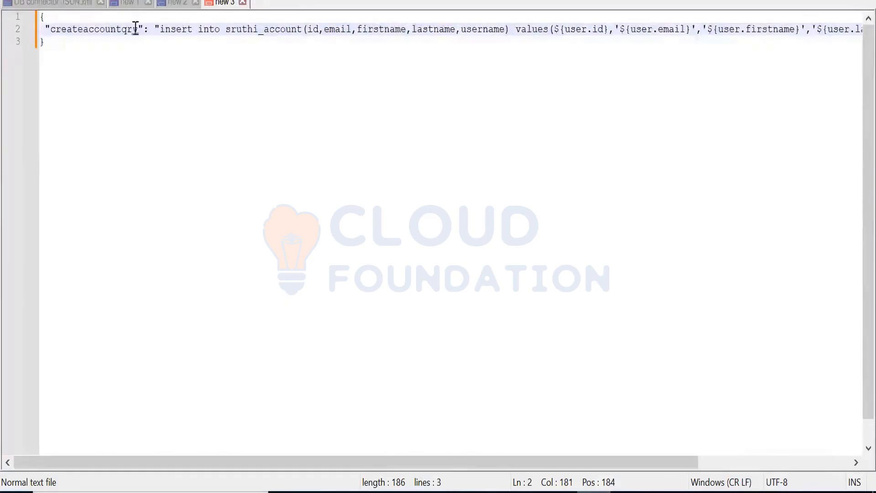
# Step: Copy the complete createaccountqry JSON from the text editor and paste it into DatabaseConnection123's CREATEACCOUNTJSON field in Saviynt
pyautogui.click(35, 22)
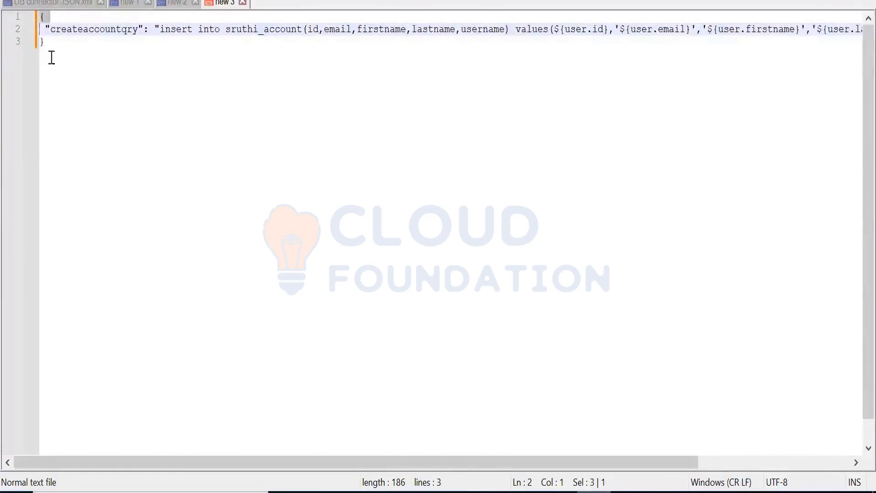
pyautogui.moveTo(48, 43); pyautogui.dragTo(87, 63)
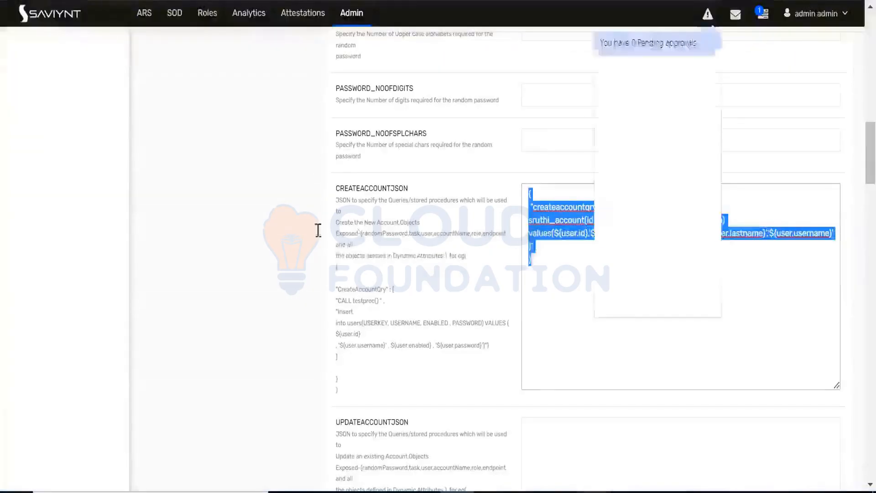
pyautogui.write('{  "createaccountqry": "insert into sruthi_account(id,email,firstname,lastname,username) values(${user.id},\'${user.email}\',\'${user.firstname}\',\'${user.lastname}\',\'${user.username}\')" }')
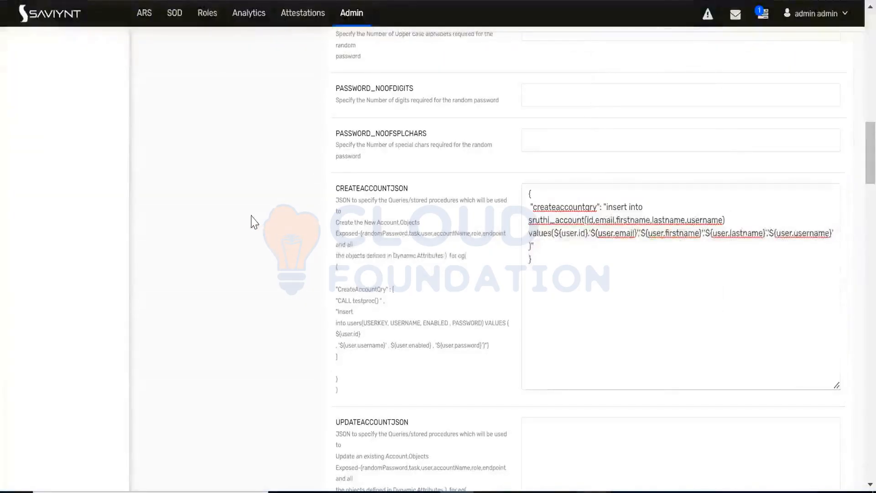
# Step: Review the pending tasks and the completed tasks in ARS
pyautogui.scroll(20, 251, 222)
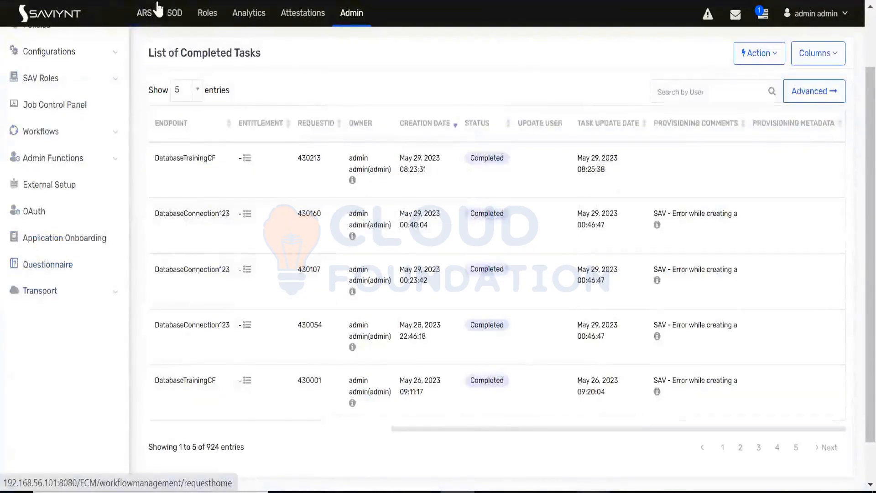
pyautogui.click(143, 33)
pyautogui.moveTo(10, 174)
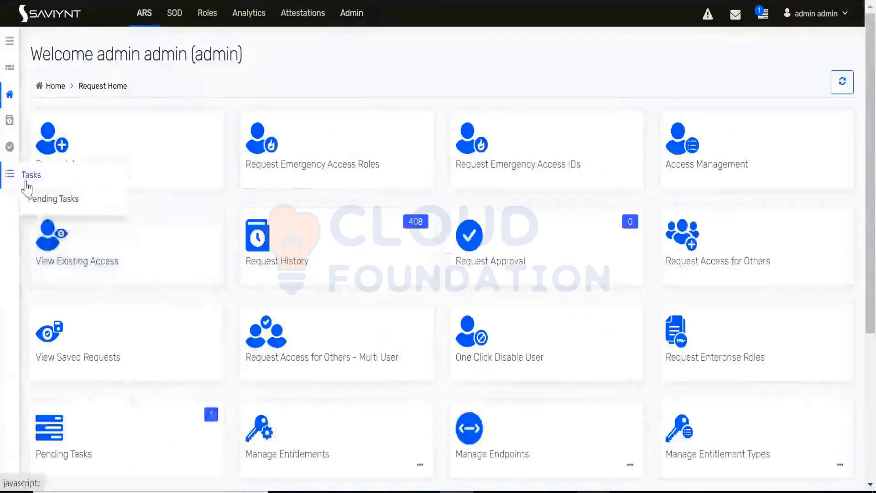
pyautogui.click(35, 199)
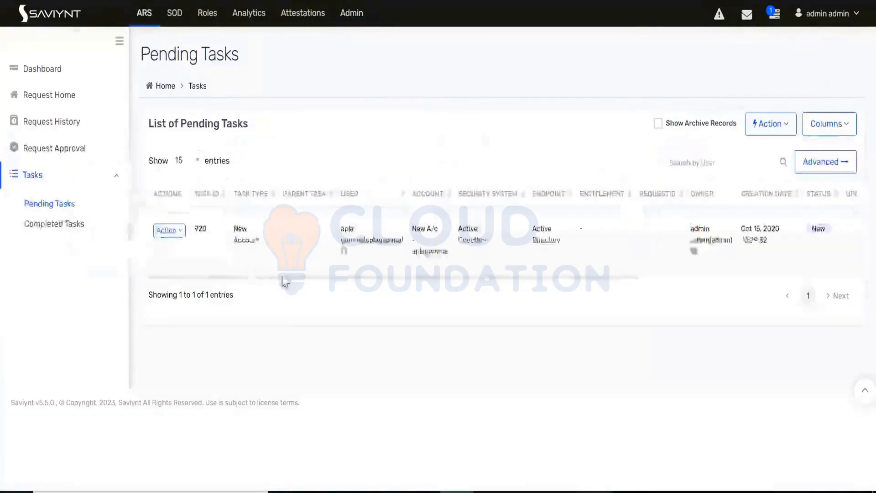
pyautogui.moveTo(293, 278); pyautogui.dragTo(256, 277)
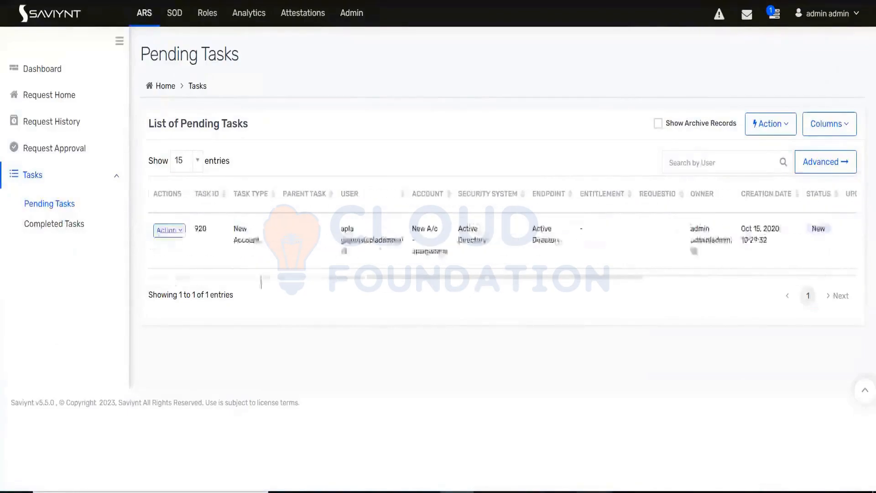
pyautogui.click(74, 227)
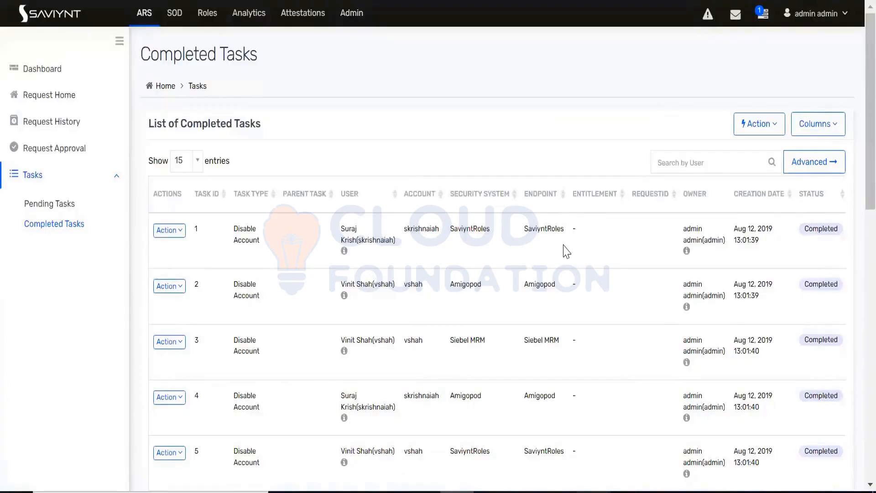
pyautogui.hotkey('ctrl', '-')
pyautogui.hotkey('ctrl', '+')
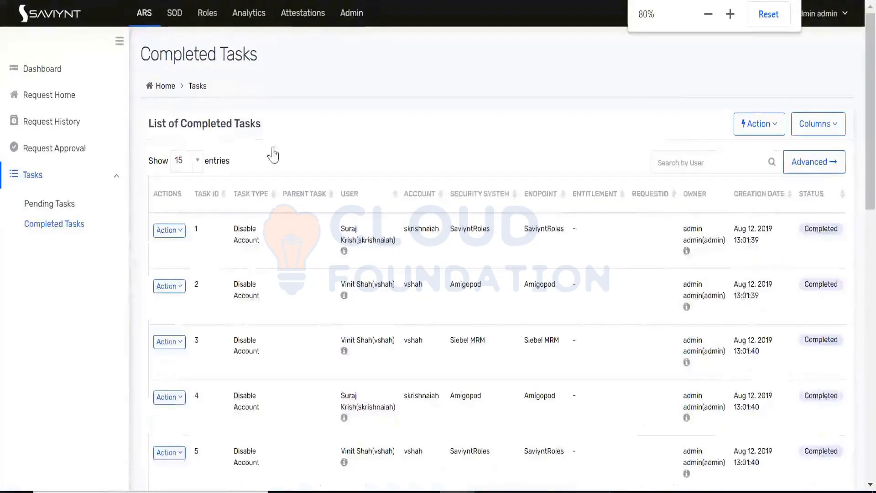
# Step: Start a Request Access for Others request for the third-to-last user on the first page of the user list
pyautogui.click(146, 19)
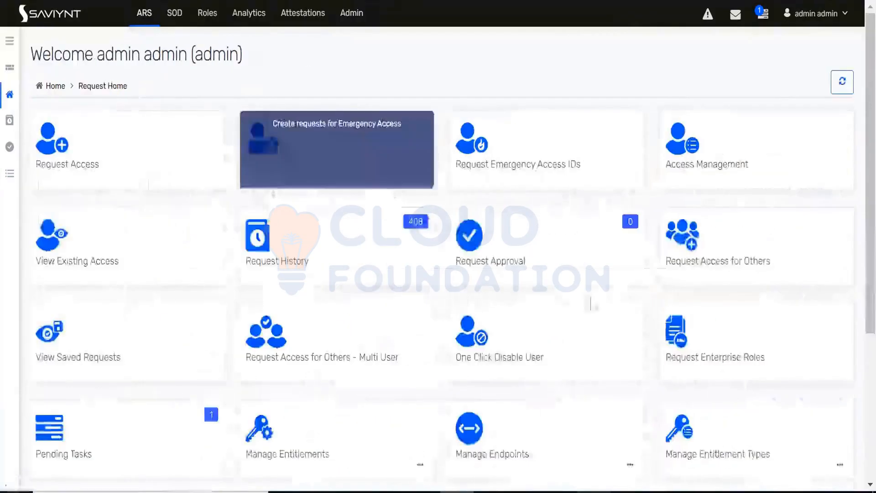
pyautogui.click(722, 249)
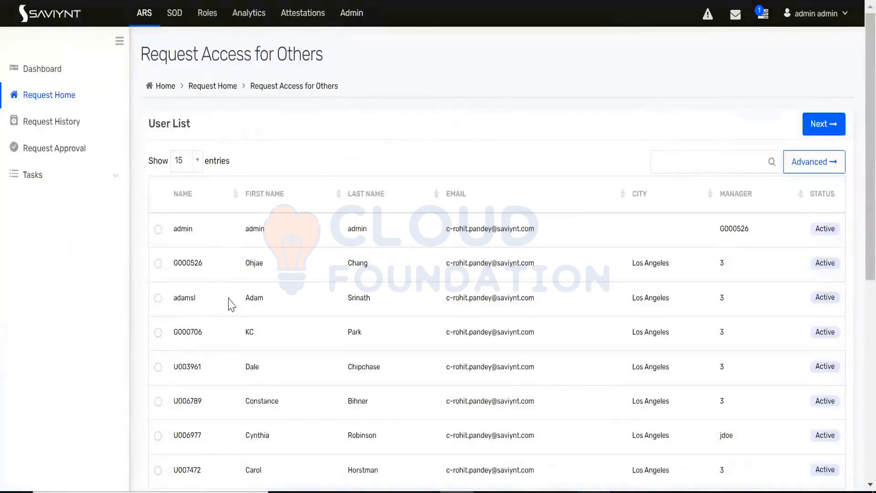
pyautogui.scroll(-8, 231, 300)
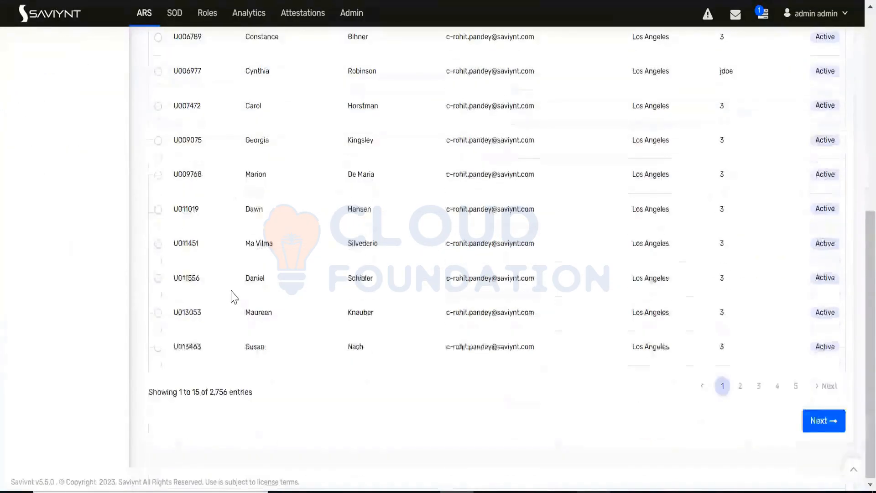
pyautogui.click(158, 279)
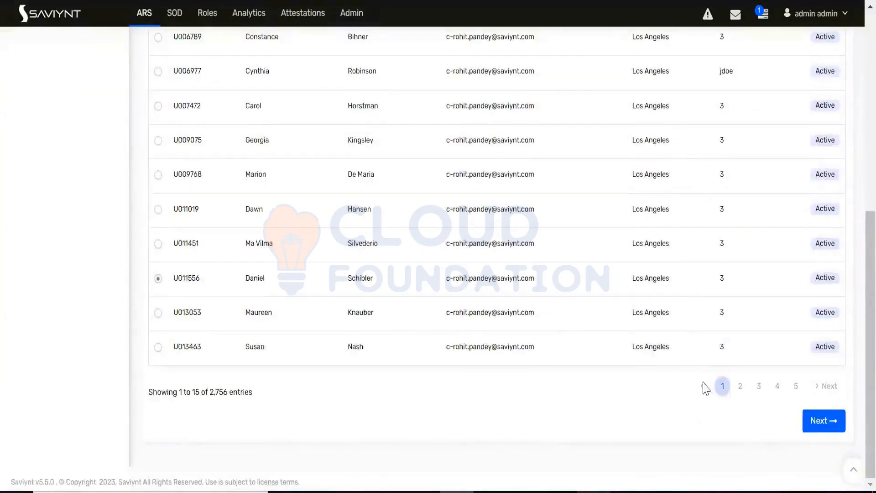
pyautogui.click(833, 419)
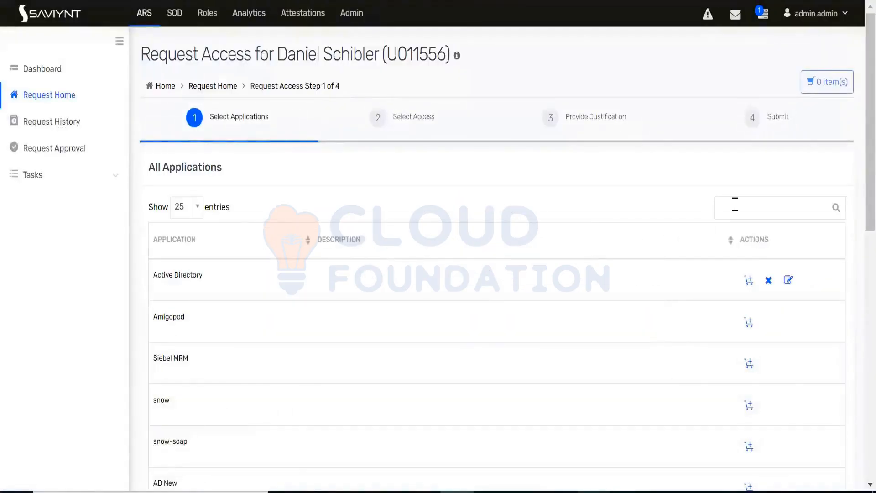
# Step: Search the applications for "data", add DatabaseConnection123 to the cart and check out
pyautogui.click(735, 204)
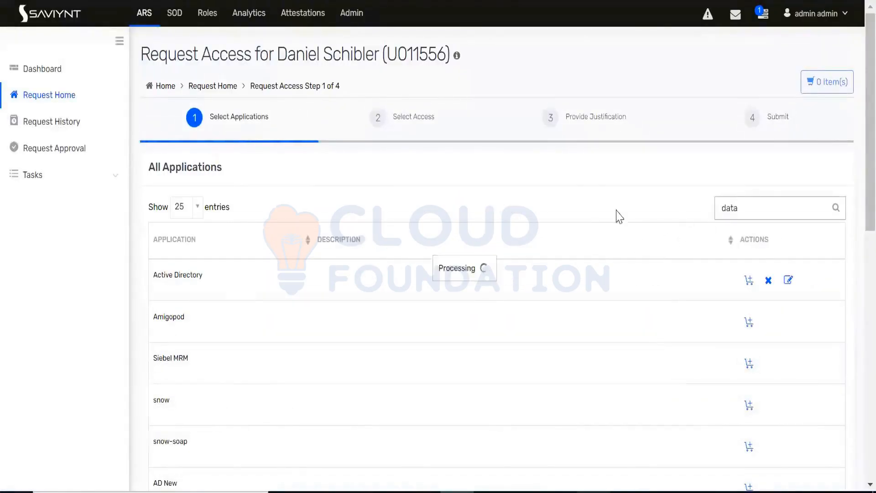
pyautogui.click(760, 323)
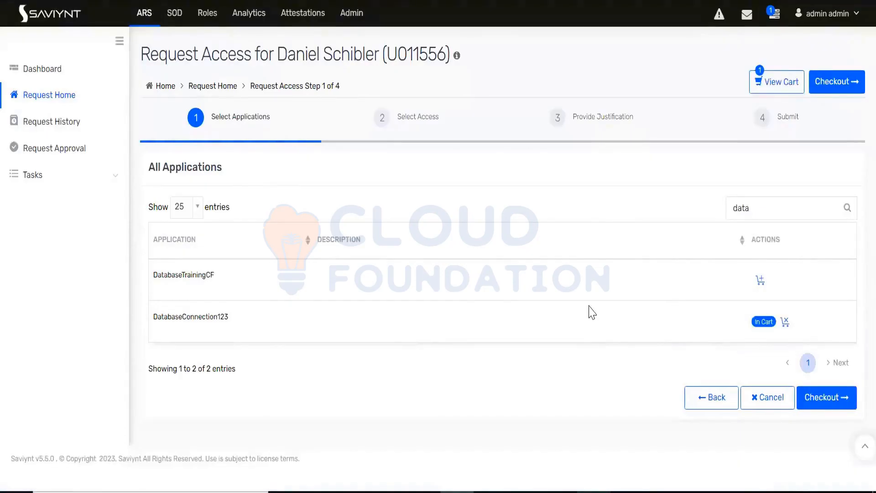
pyautogui.click(824, 397)
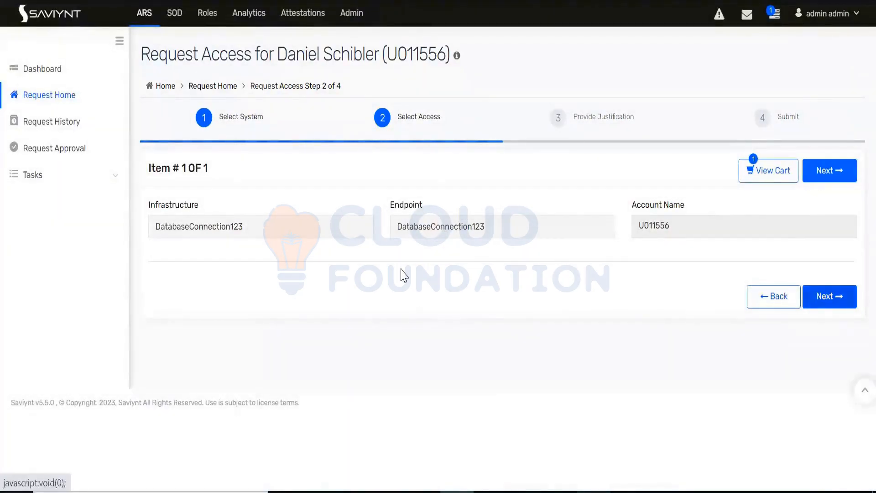
# Step: Enter "need it" as the justification comment and submit the DatabaseConnection123 access request
pyautogui.scroll(-2, 234, 268)
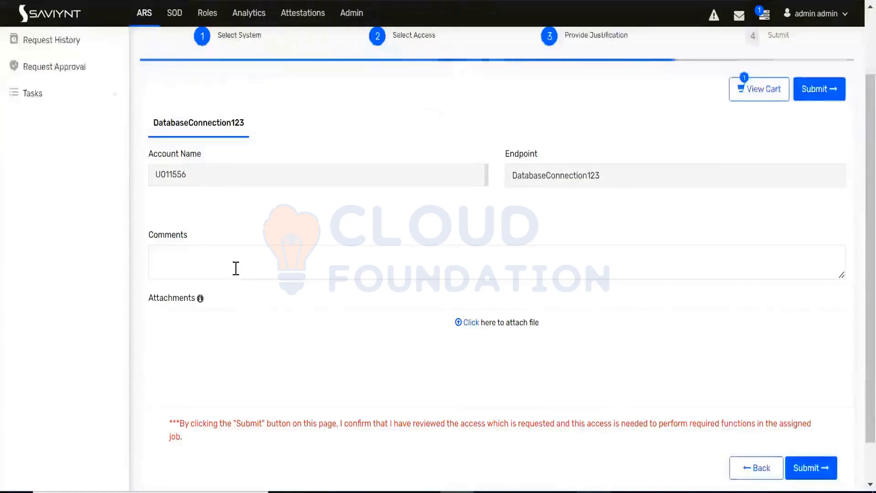
pyautogui.click(236, 268)
pyautogui.write('need it')
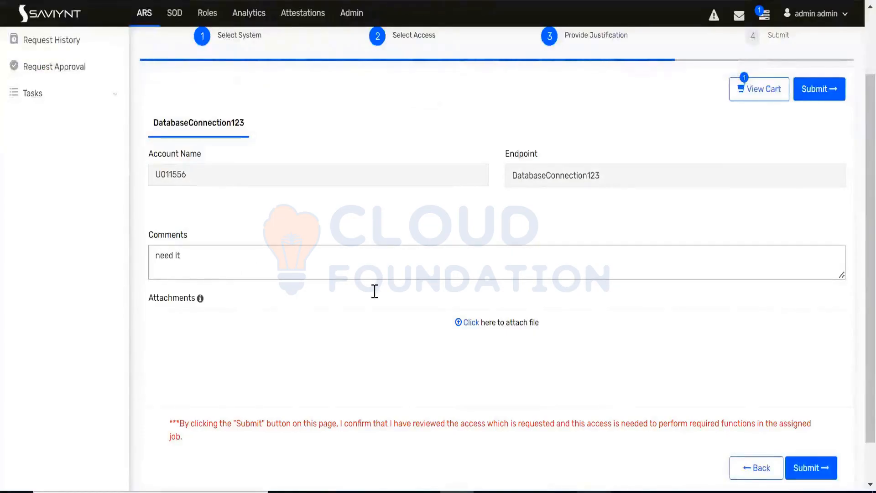
pyautogui.click(496, 395)
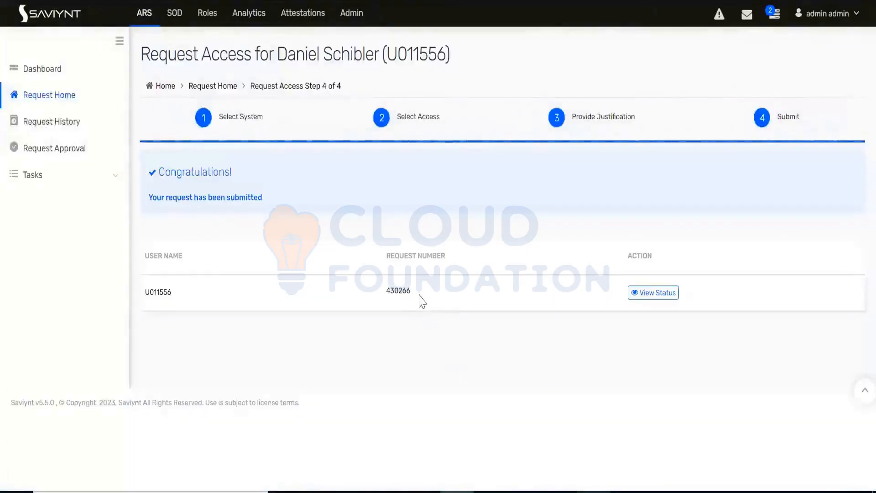
# Step: View the submitted request's status and check the New Account task and its ID in the task history
pyautogui.doubleClick(398, 291)
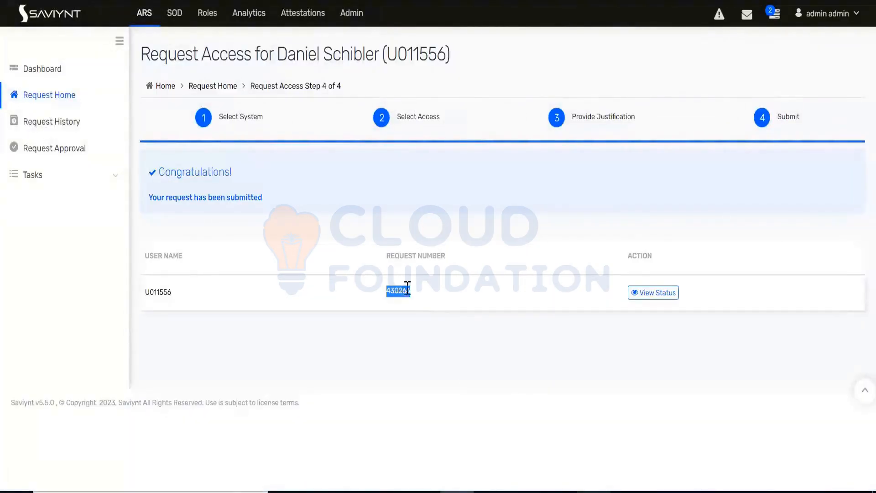
pyautogui.click(652, 292)
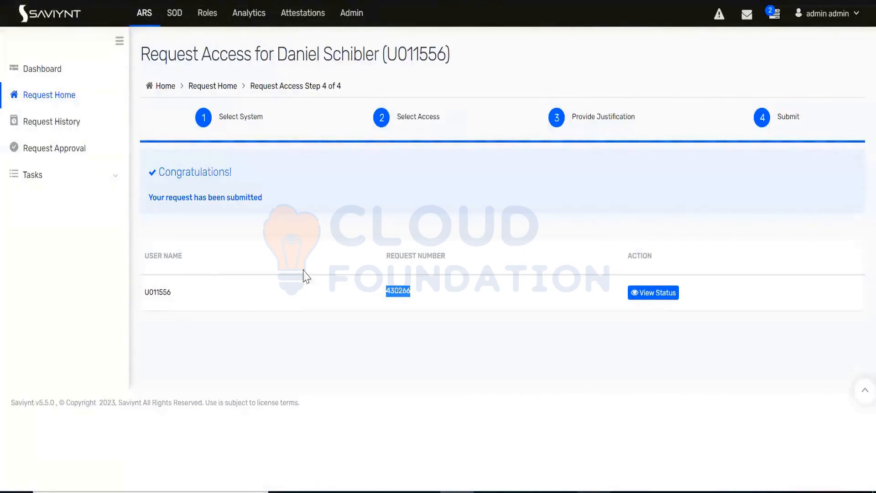
pyautogui.scroll(-4, 298, 271)
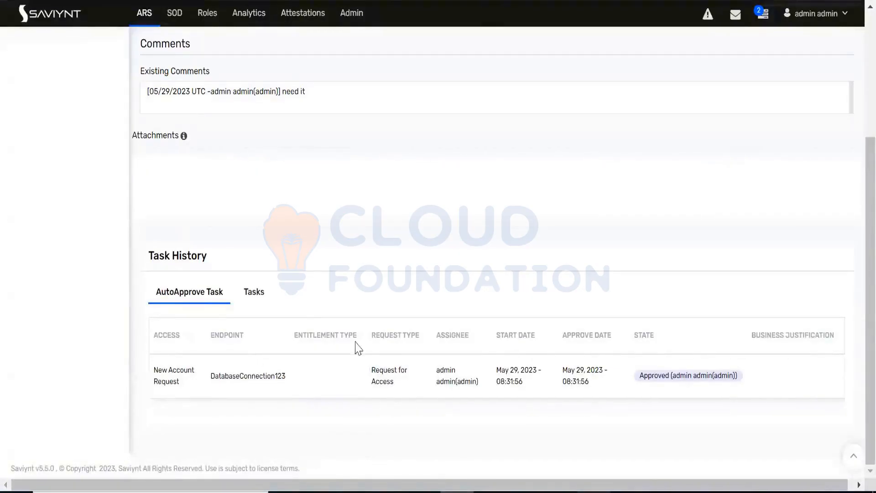
pyautogui.click(261, 298)
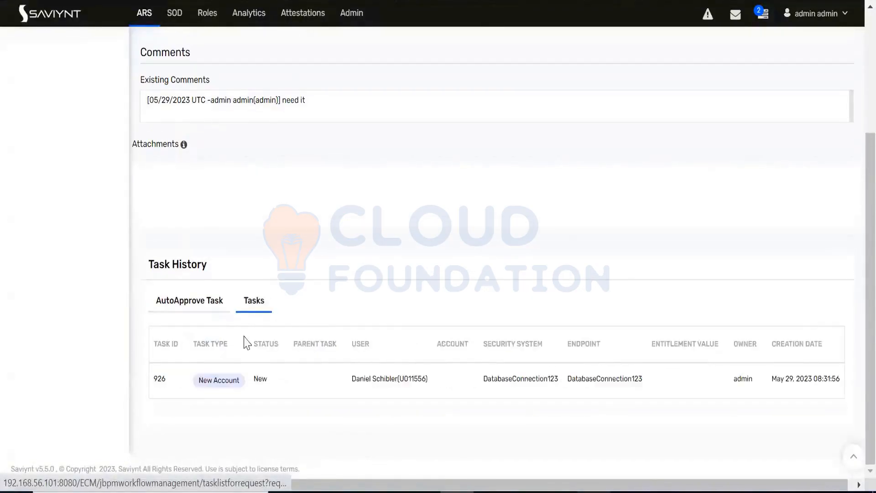
pyautogui.doubleClick(156, 379)
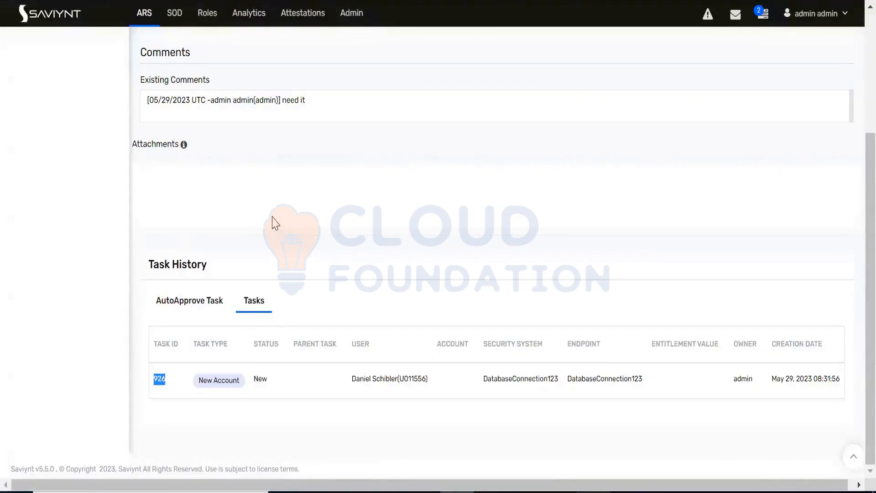
pyautogui.scroll(5, 274, 223)
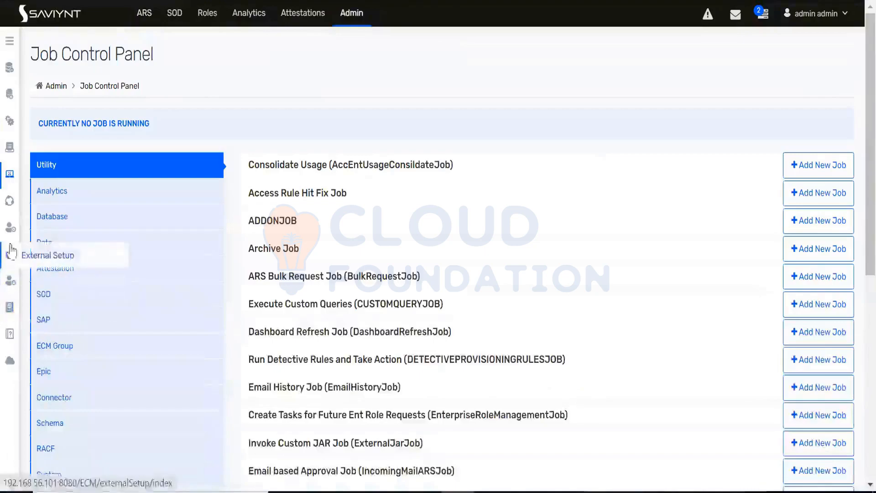
# Step: Open the application logs for debugLog.log and set the number of lines to 1000
pyautogui.moveTo(10, 234)
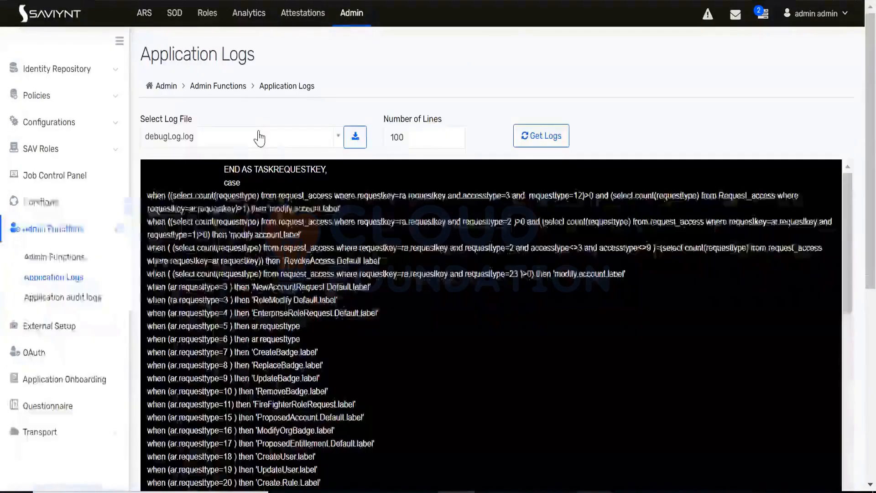
pyautogui.click(411, 133)
pyautogui.write('0')
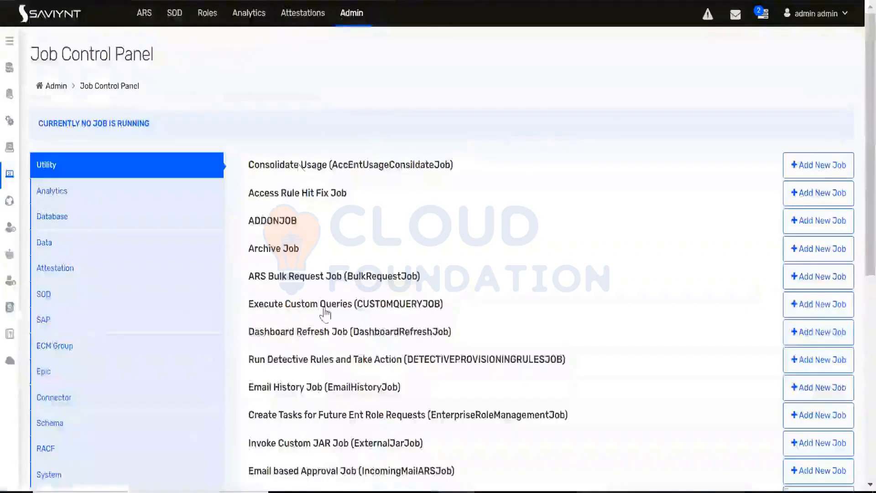
# Step: Start the PROVJOBS provisioning job (WSRETRYJOB) from the Job Control Panel and choose DatabaseConnection123 as its system
pyautogui.scroll(-6, 327, 315)
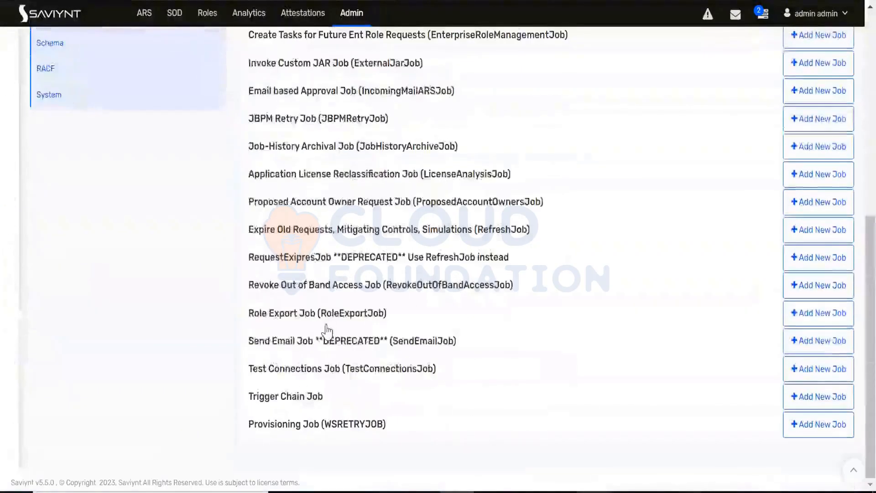
pyautogui.click(371, 426)
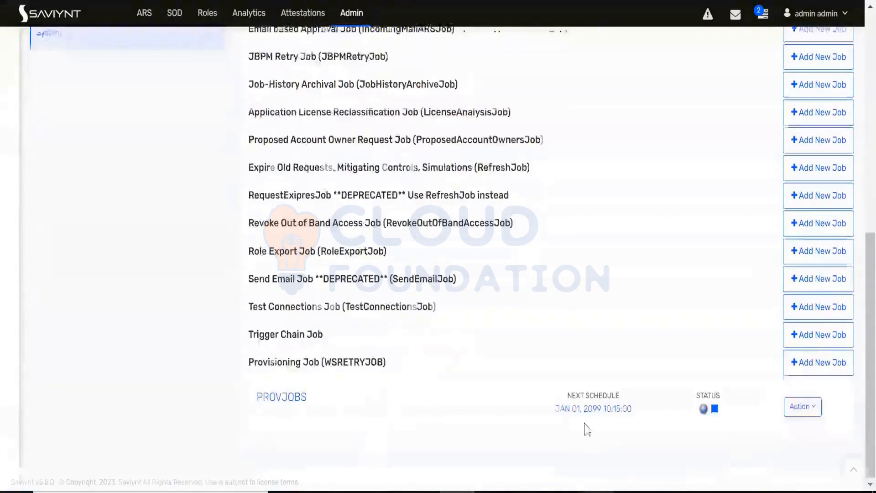
pyautogui.click(795, 410)
pyautogui.click(773, 431)
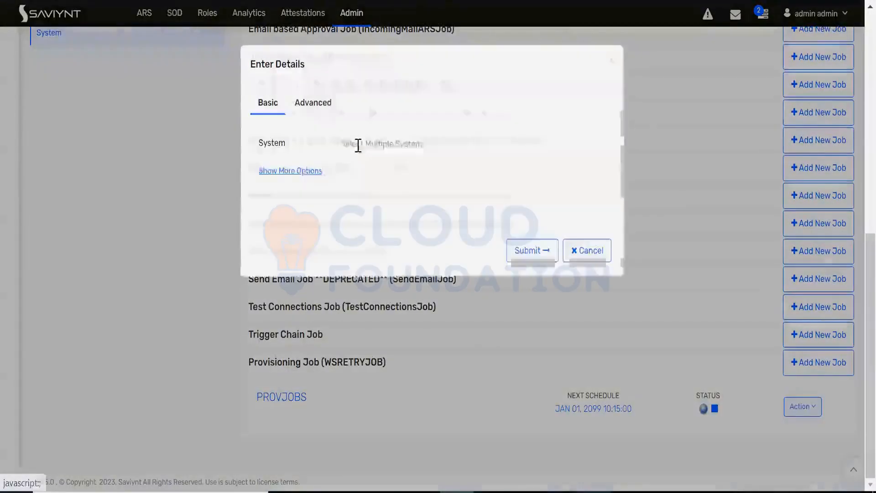
pyautogui.click(356, 145)
pyautogui.write('data')
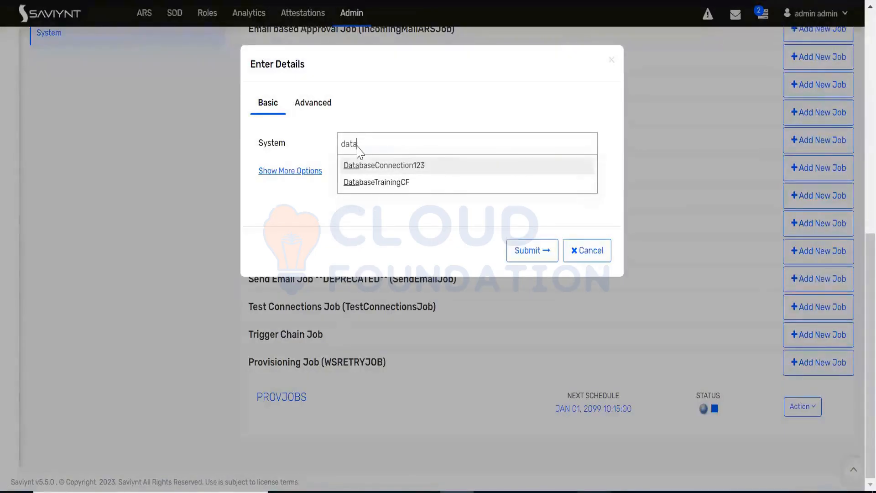
pyautogui.click(423, 167)
# Step: Restrict the provisioning job to the New Account task type and submit it
pyautogui.click(298, 192)
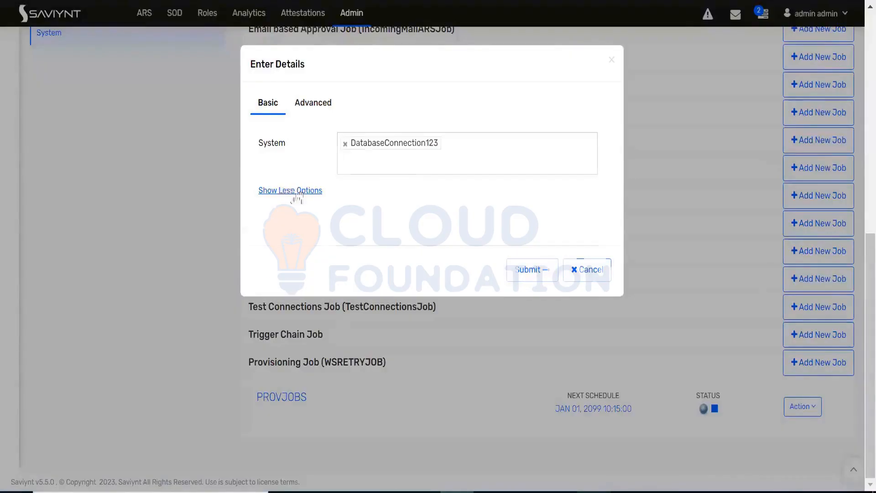
pyautogui.click(362, 223)
pyautogui.write('new')
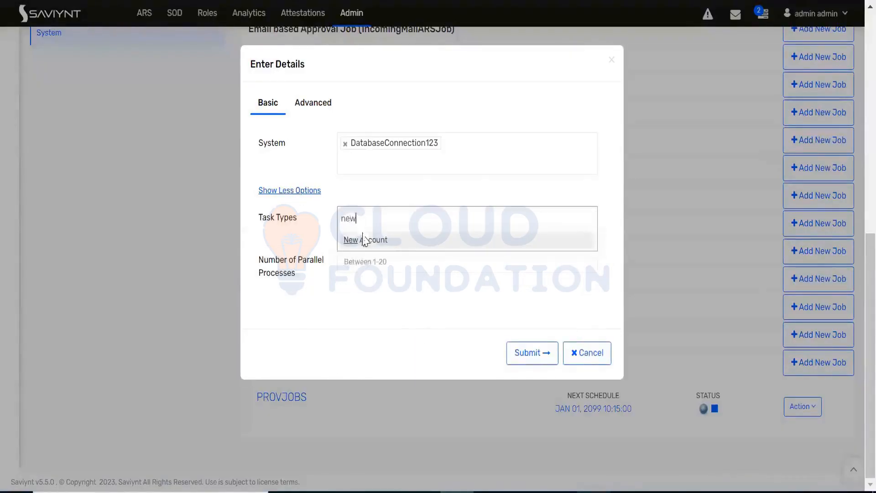
pyautogui.click(364, 239)
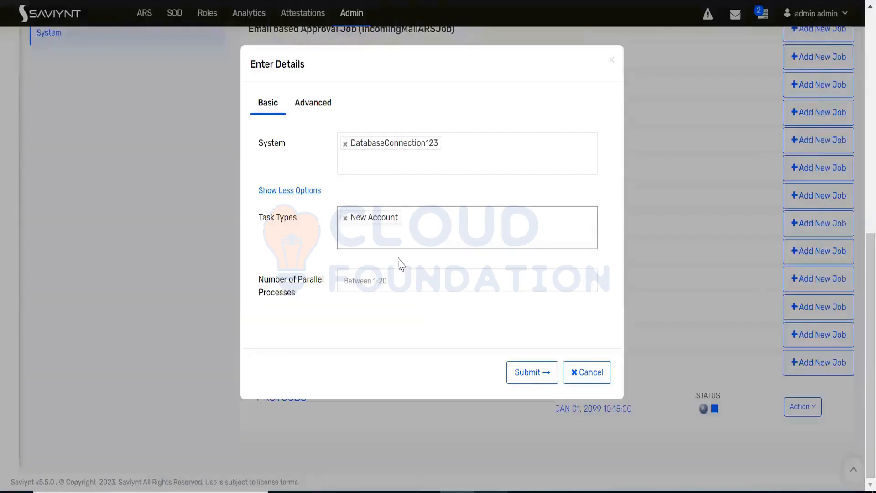
pyautogui.click(533, 374)
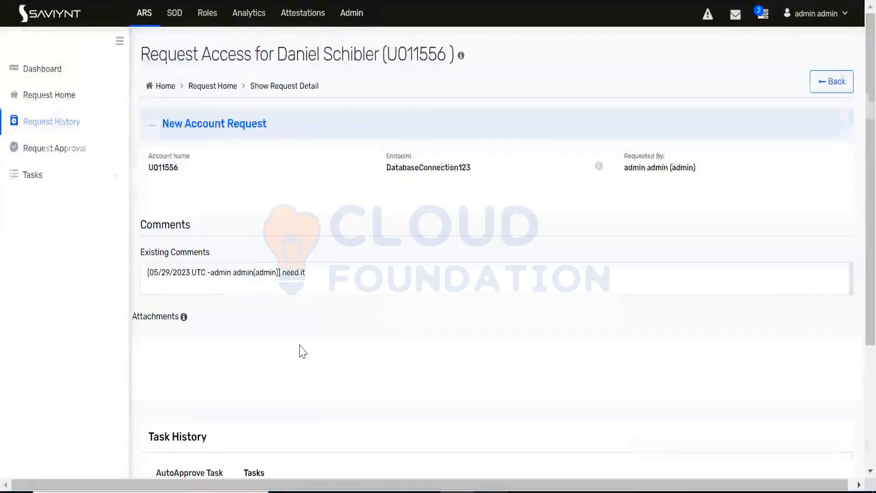
# Step: Look through the debugLog.log output after the provisioning run and return to the request's task history
pyautogui.scroll(-4, 300, 352)
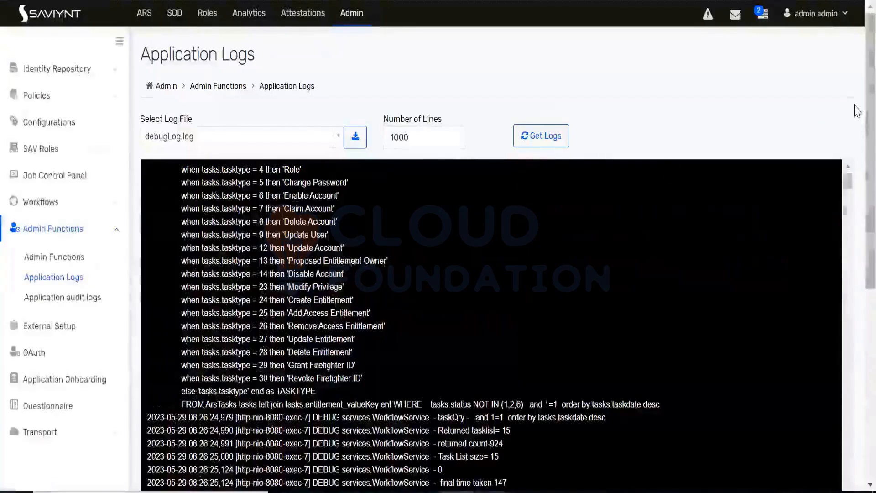
pyautogui.moveTo(871, 111); pyautogui.dragTo(871, 192)
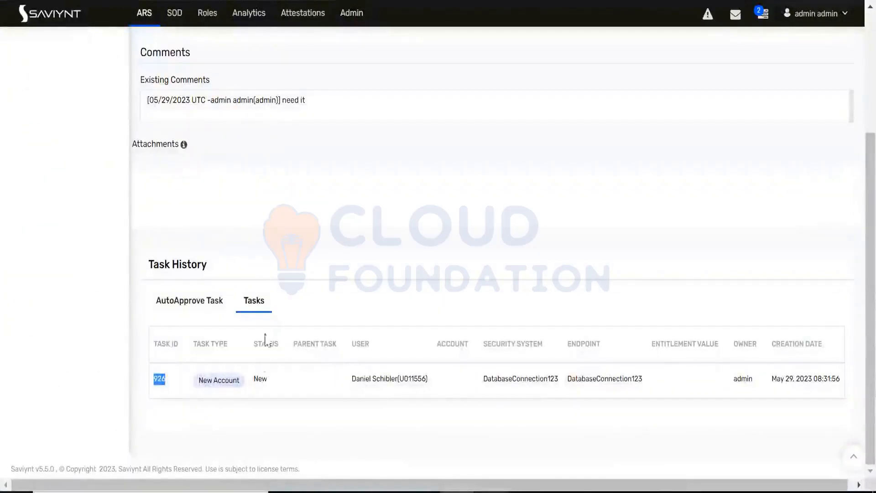
# Step: Reload the request details, resubmitting the form, and check the New Account task's status, task ID and user in Task History
pyautogui.press('F5')
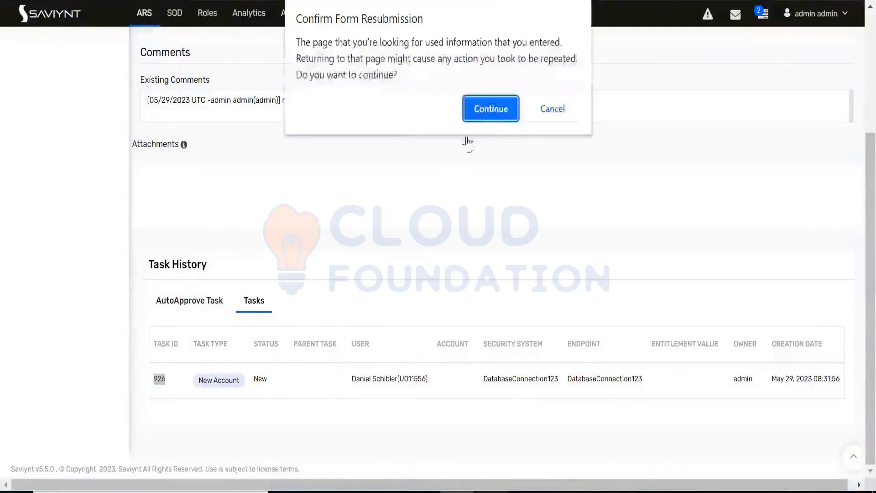
pyautogui.click(491, 111)
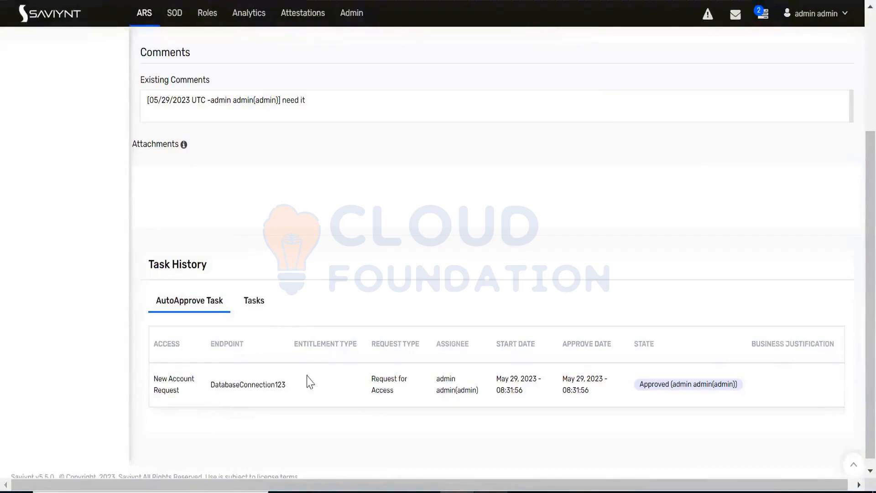
pyautogui.click(259, 302)
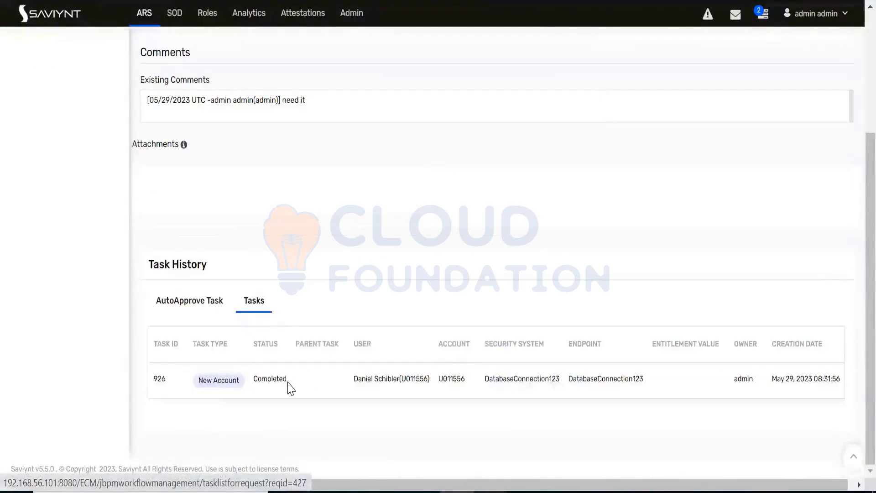
pyautogui.moveTo(289, 385); pyautogui.dragTo(251, 386)
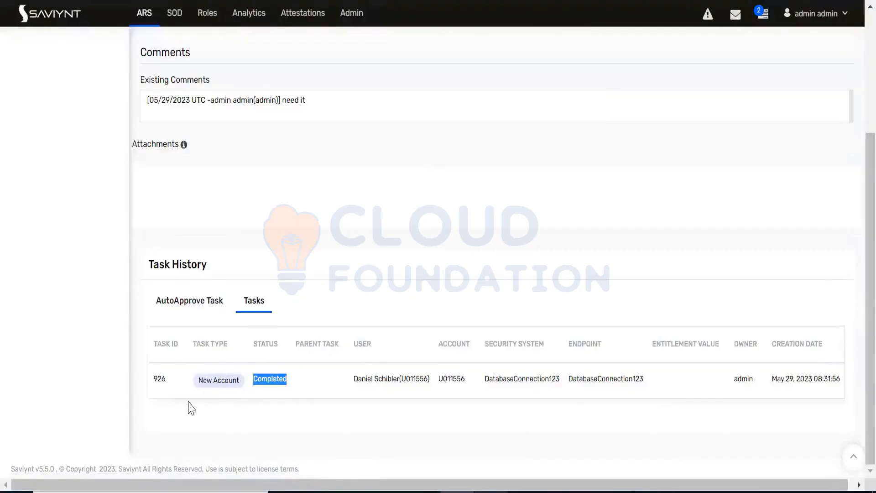
pyautogui.doubleClick(158, 379)
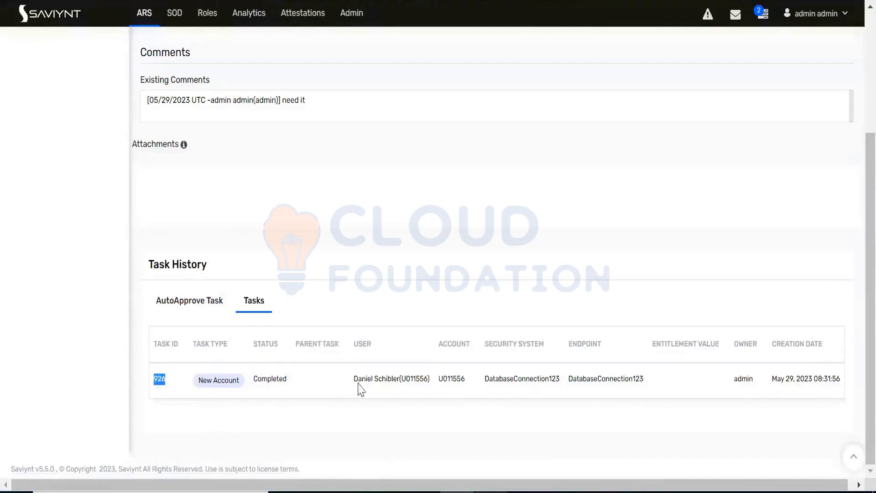
pyautogui.doubleClick(416, 379)
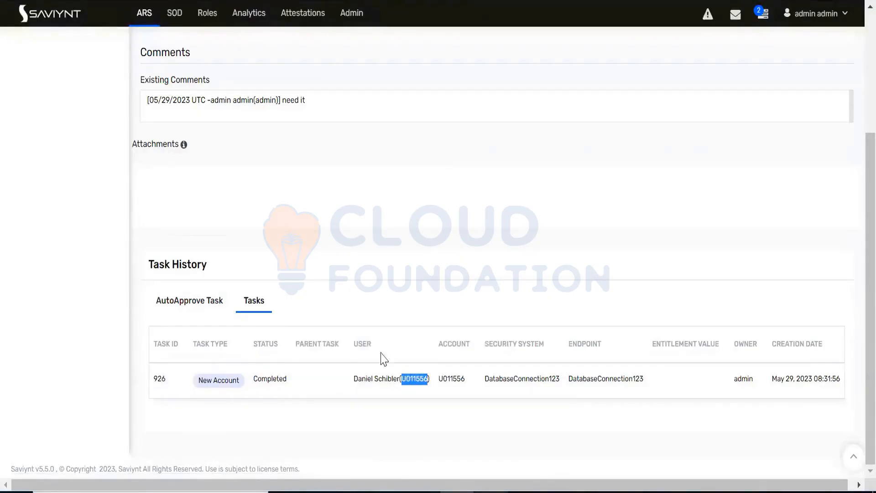
pyautogui.scroll(4, 307, 117)
pyautogui.scroll(-4, 342, 217)
pyautogui.click(413, 380)
pyautogui.doubleClick(415, 381)
pyautogui.scroll(4, 254, 305)
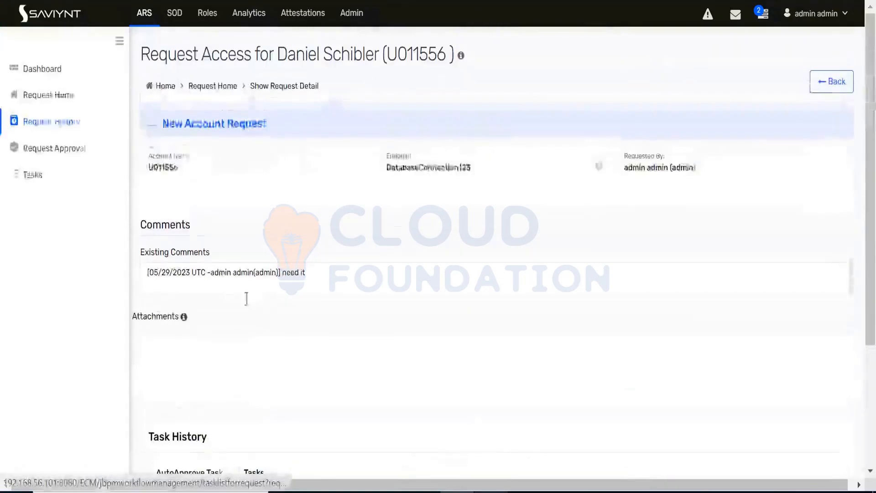
# Step: Find the requested user in the Identity Repository by user name and inspect the DatabaseConnection123 entry among the user's accounts
pyautogui.click(349, 18)
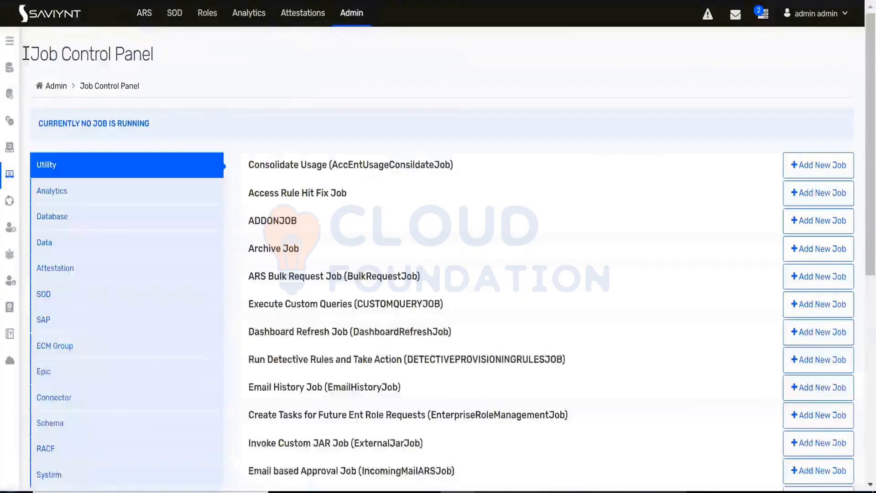
pyautogui.click(10, 42)
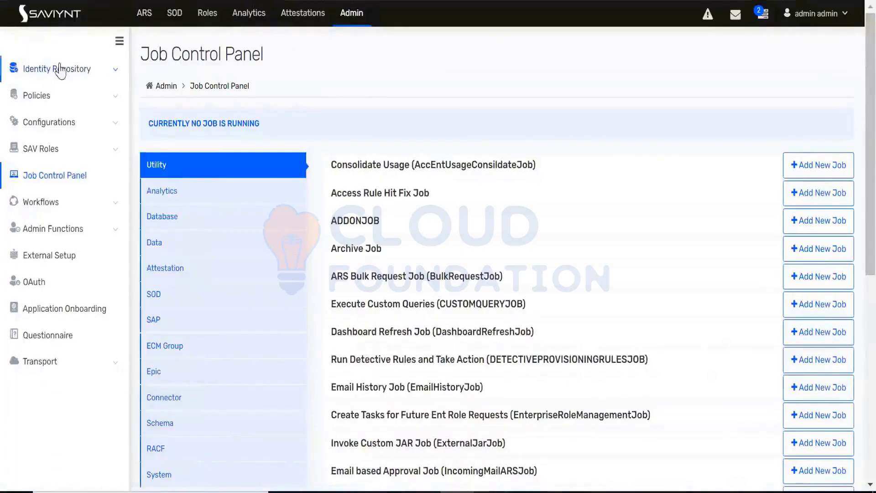
pyautogui.click(59, 69)
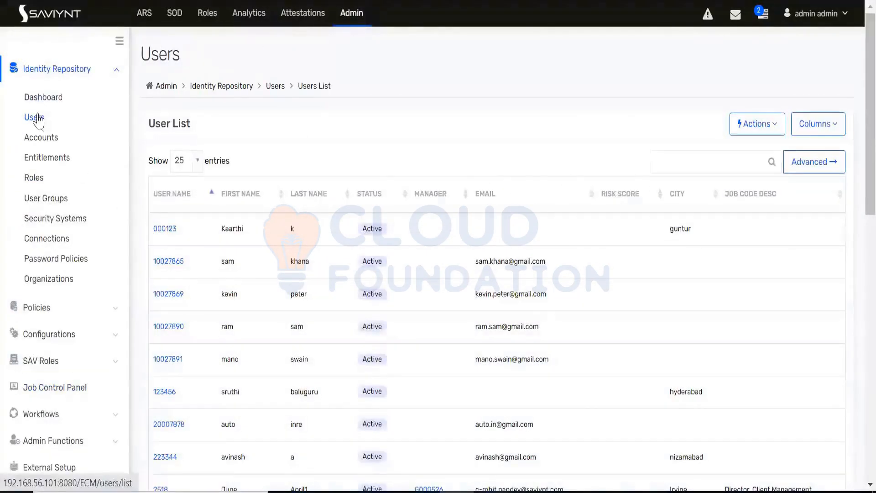
pyautogui.click(696, 160)
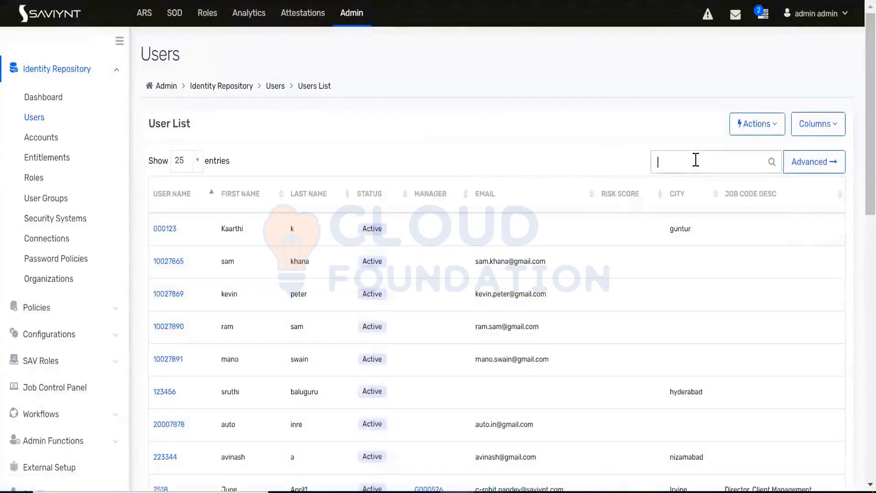
pyautogui.write('U011556')
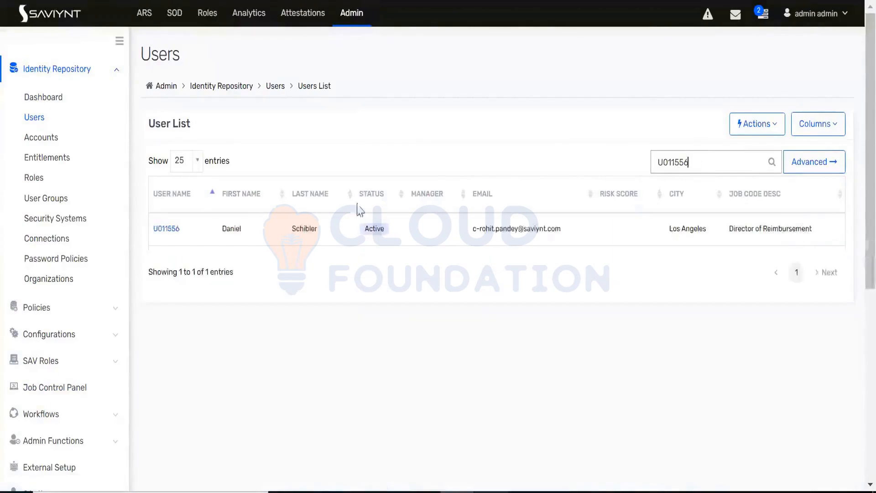
pyautogui.click(166, 230)
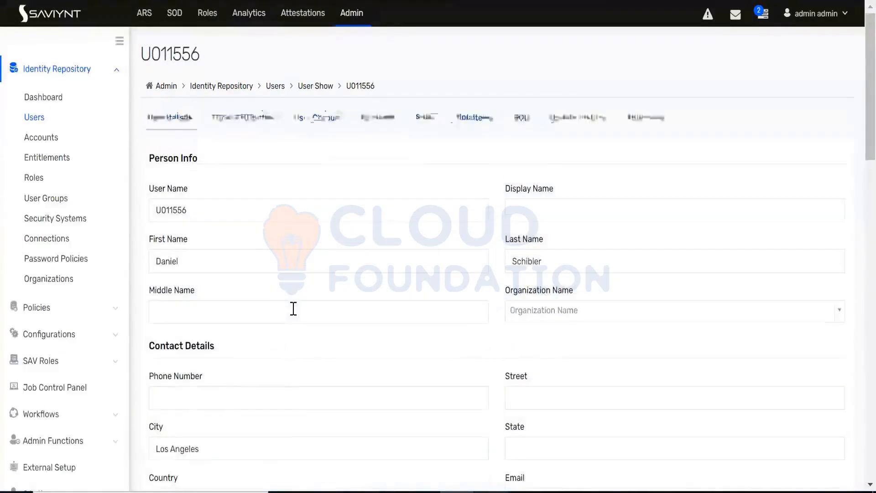
pyautogui.click(375, 123)
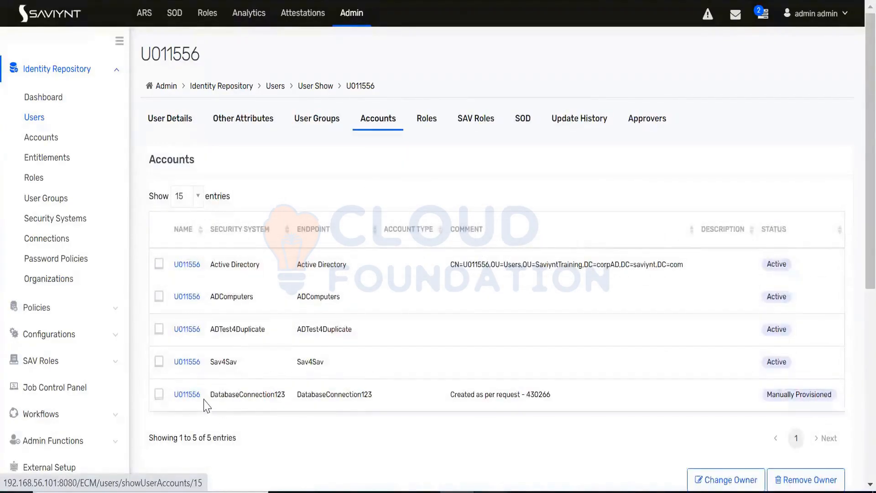
pyautogui.moveTo(203, 398); pyautogui.dragTo(173, 395)
pyautogui.hotkey('ctrl', 'c')
pyautogui.click(363, 437)
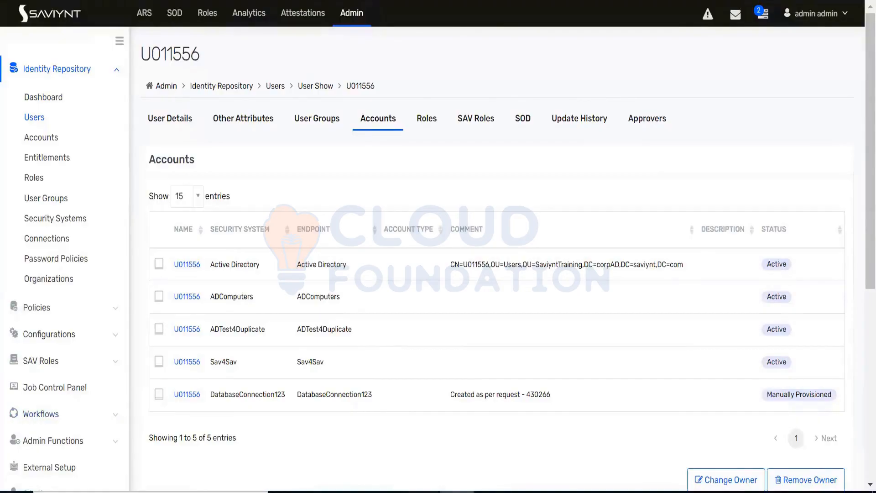
pyautogui.click(80, 440)
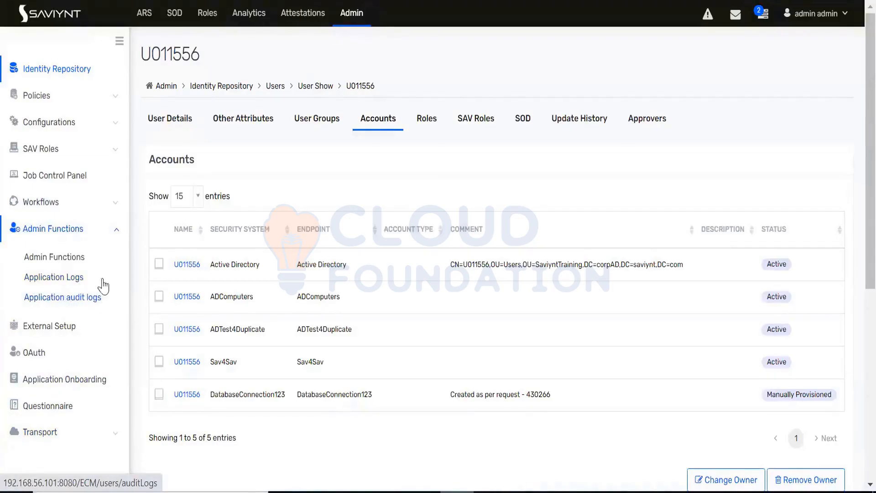
pyautogui.click(116, 230)
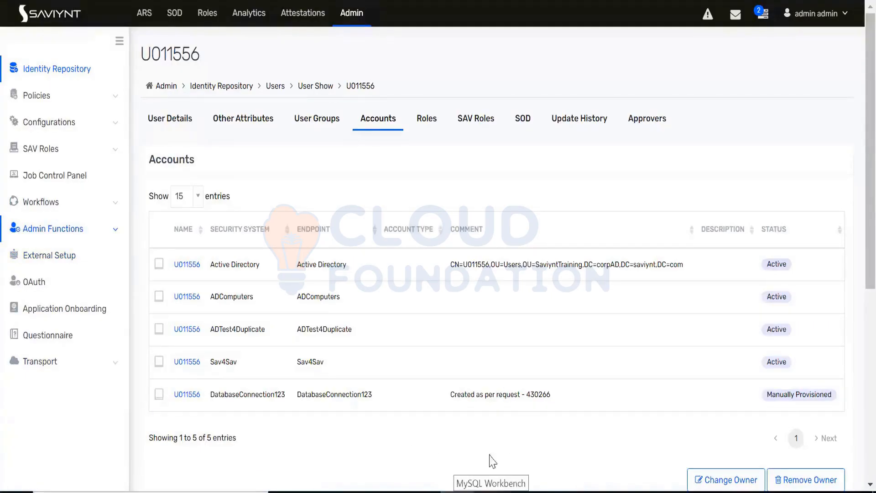
# Step: Switch to MySQL Workbench and, below the sruthi_account query, write a select statement for username, firstname and lastname
pyautogui.click(491, 491)
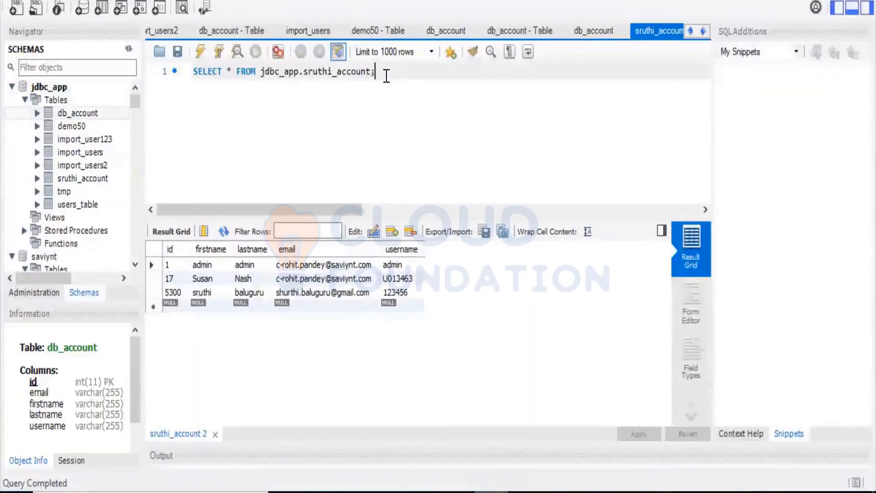
pyautogui.press('Return')
pyautogui.press('Return')
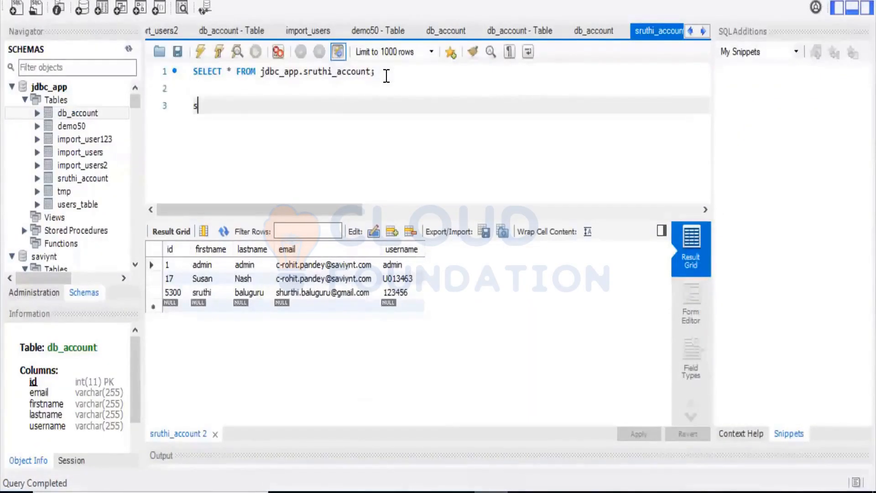
pyautogui.write('sl')
pyautogui.press('BackSpace')
pyautogui.write('elect username, ')
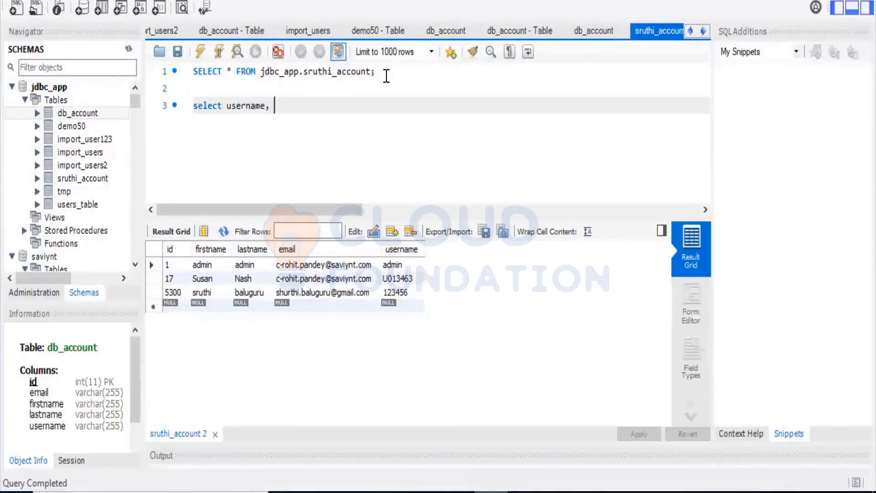
pyautogui.write('firstname, last')
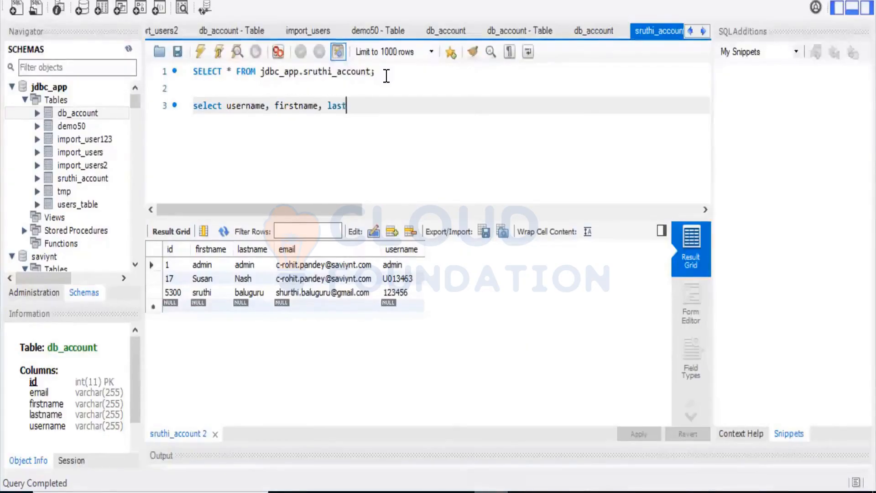
pyautogui.write('name from the uers')
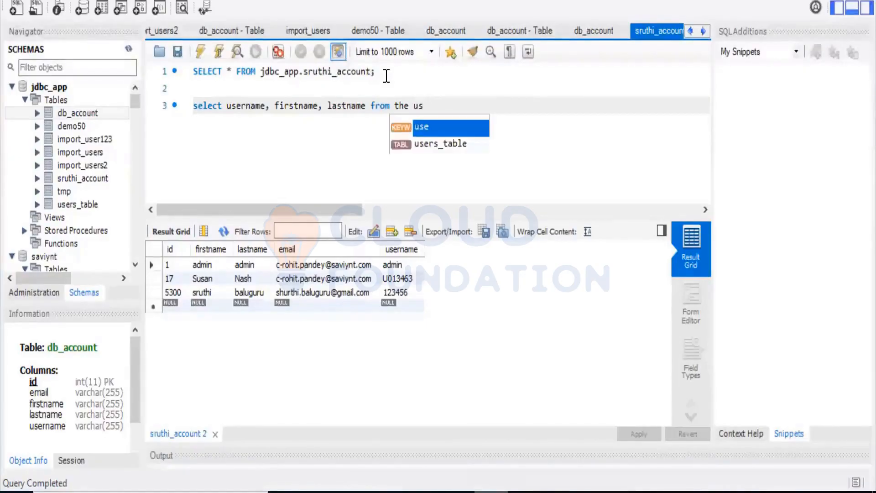
# Step: Enter saviynt.users as the new query's source table
pyautogui.press('BackSpace')
pyautogui.press('BackSpace')
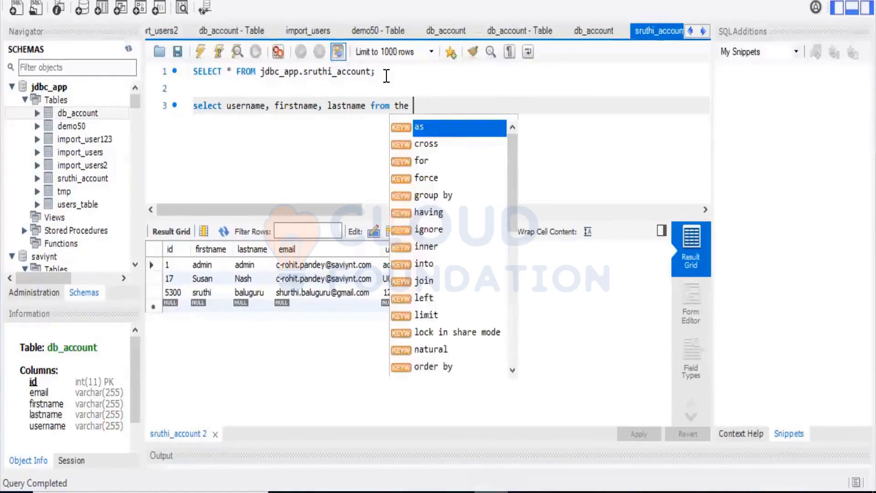
pyautogui.write('saviyn')
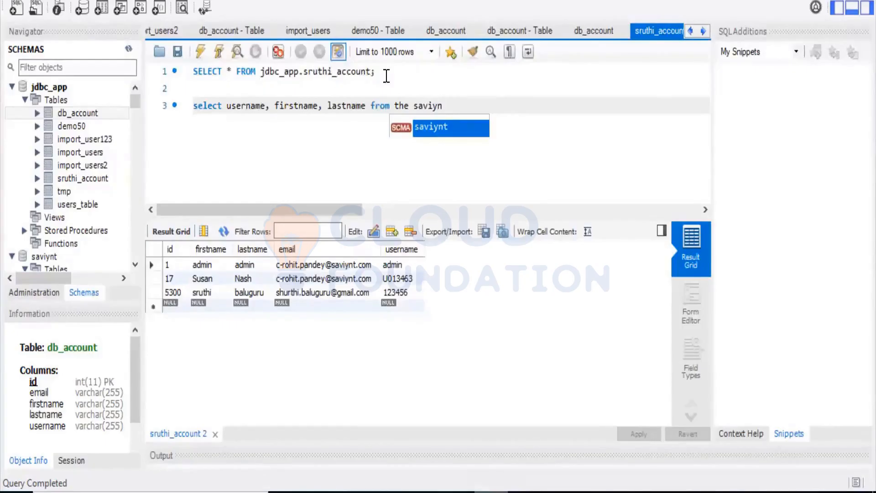
pyautogui.write('t.users')
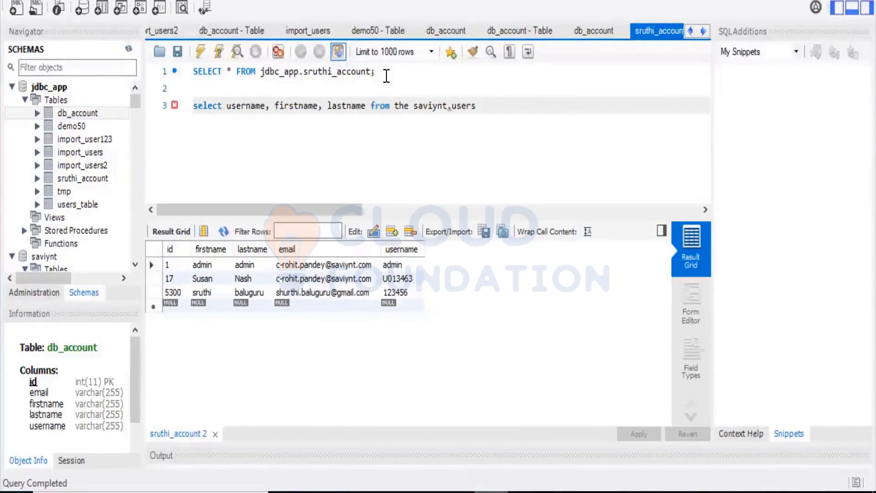
pyautogui.write(' where user')
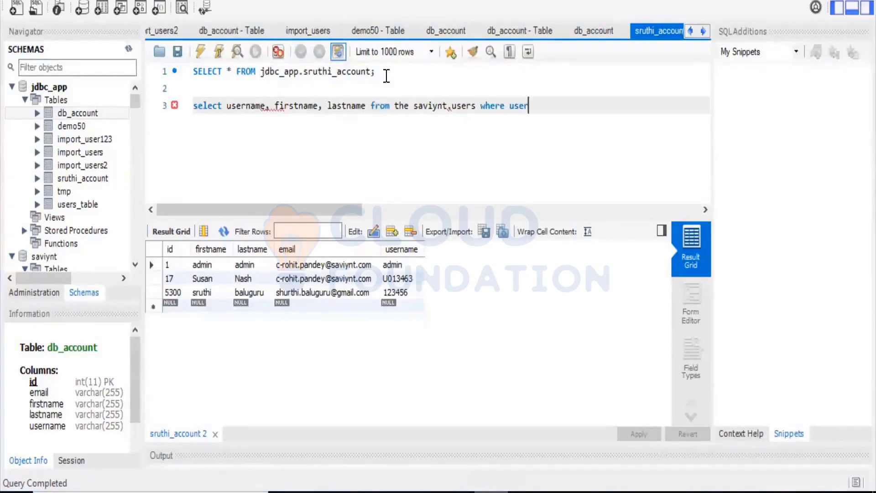
pyautogui.write('name=')
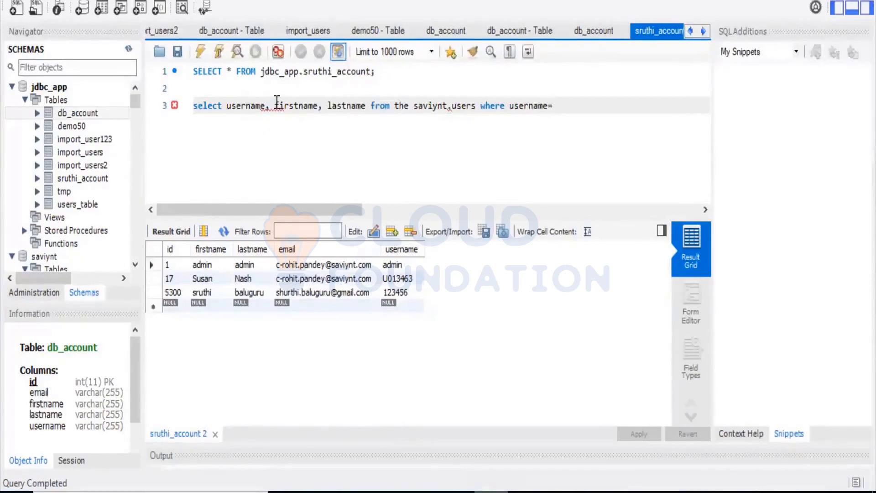
# Step: Add a where clause matching username to the requested user's user name copied from Saviynt, and end the statement with a semicolon
pyautogui.press('BackSpace')
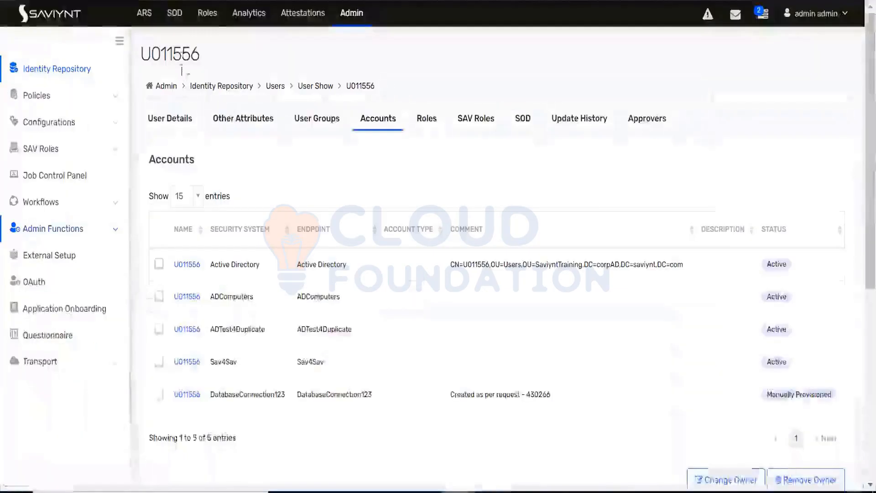
pyautogui.doubleClick(185, 54)
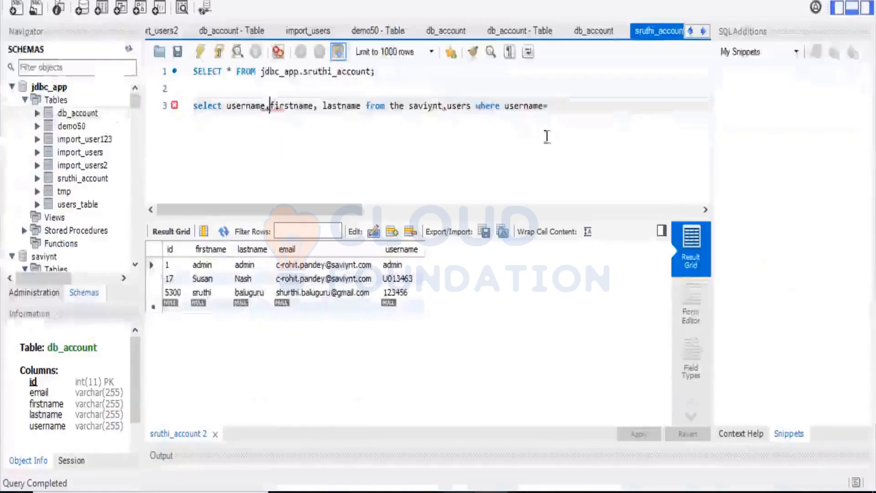
pyautogui.hotkey('ctrl', 'v')
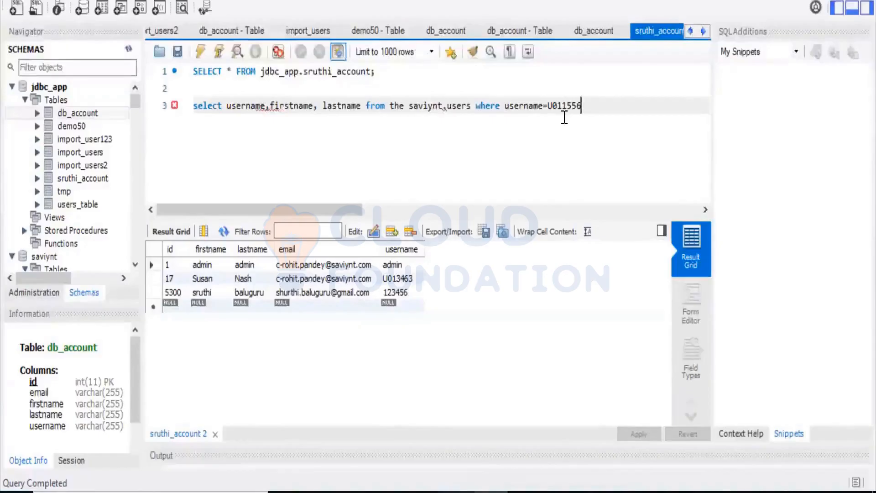
pyautogui.write(';')
# Step: Remove the stray word "the" before saviynt.users and put a space back between the comma and firstname
pyautogui.moveTo(444, 105)
pyautogui.scroll(-2, 80, 226)
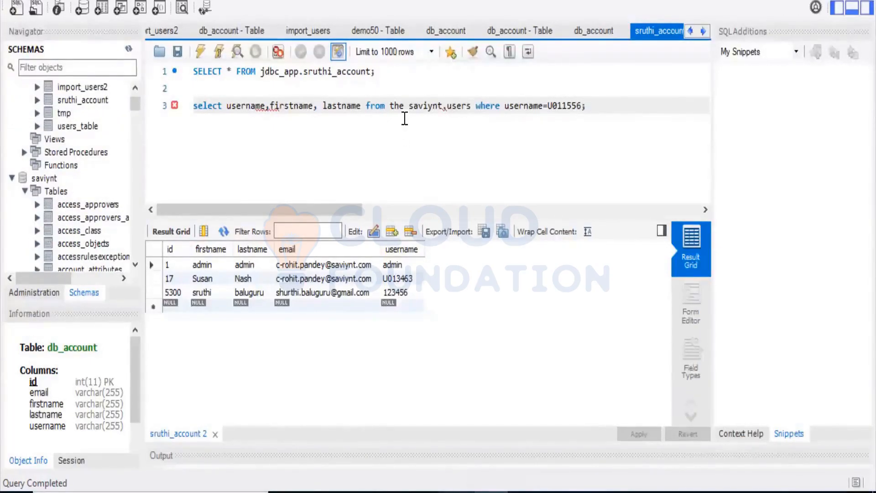
pyautogui.press('BackSpace')
pyautogui.press('BackSpace')
pyautogui.press('BackSpace')
pyautogui.press('BackSpace')
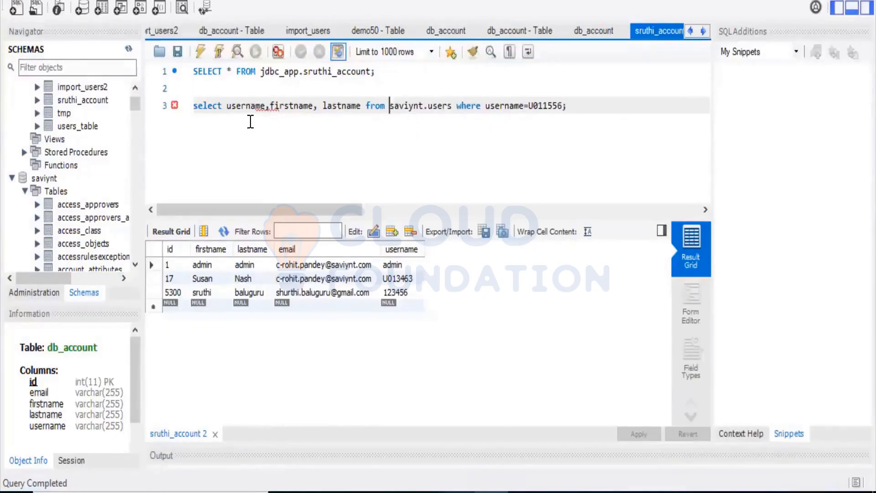
pyautogui.click(269, 106)
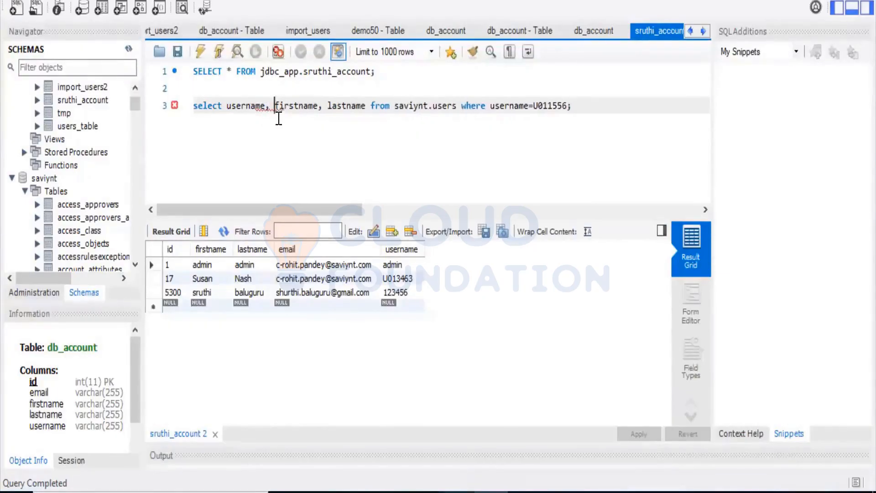
pyautogui.click(327, 106)
# Step: Execute the saviynt.users query and enlarge the output area to read its result
pyautogui.click(220, 52)
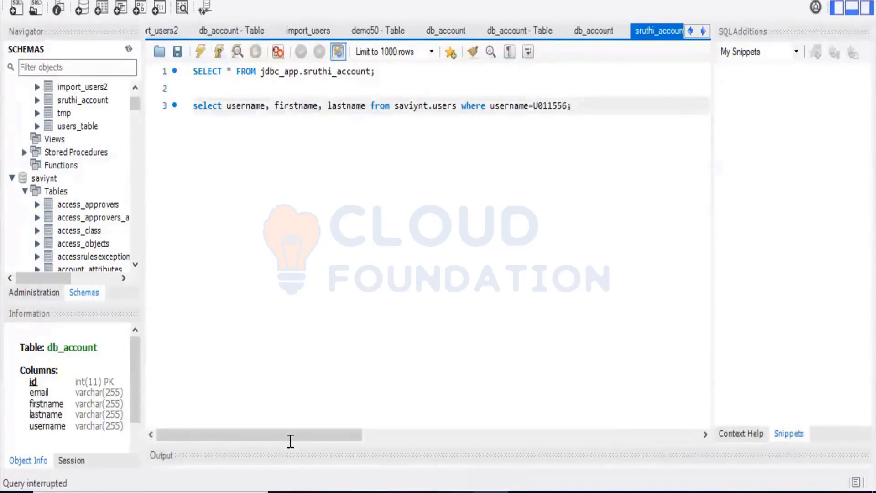
pyautogui.moveTo(318, 442); pyautogui.dragTo(317, 250)
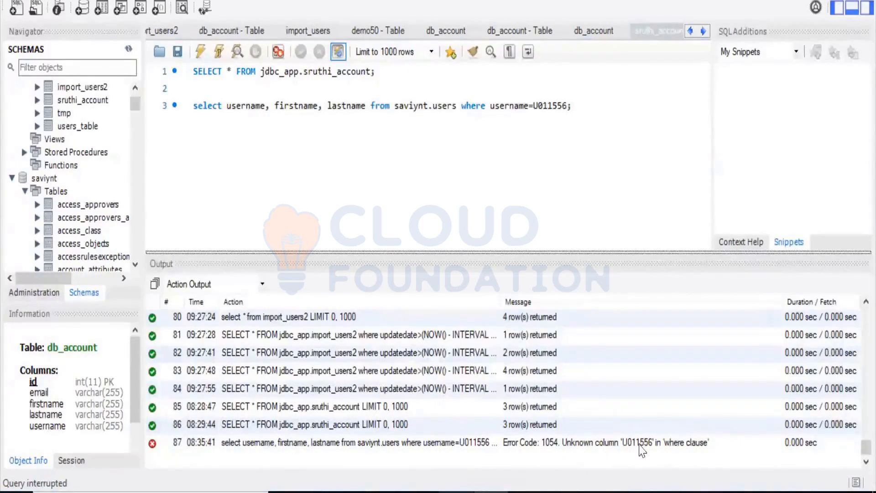
# Step: Enclose the username value in the saviynt.users query's where clause in single quotes
pyautogui.click(536, 106)
pyautogui.write("'")
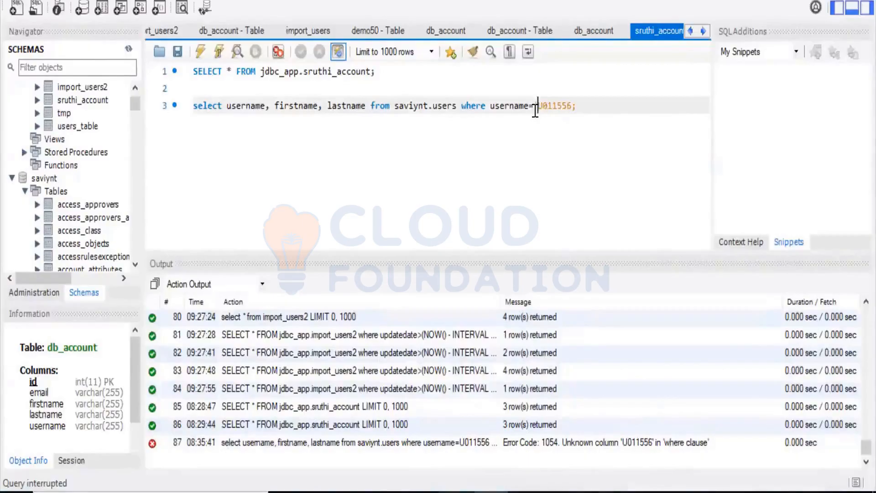
pyautogui.press('Right')
pyautogui.press('Right')
pyautogui.press('Right')
pyautogui.press('Right')
pyautogui.press('Right')
pyautogui.press('Right')
pyautogui.press('Right')
pyautogui.write("'")
# Step: Execute only the corrected saviynt.users statement and enlarge the result grid
pyautogui.click(529, 106)
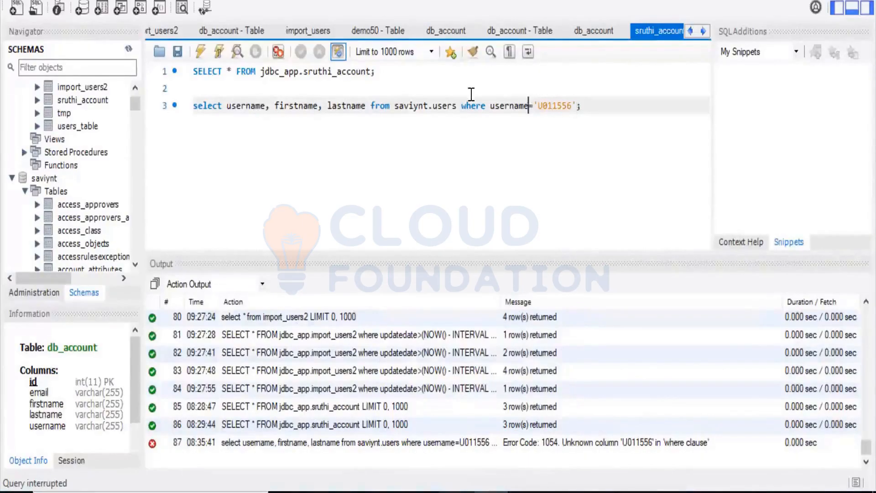
pyautogui.click(219, 51)
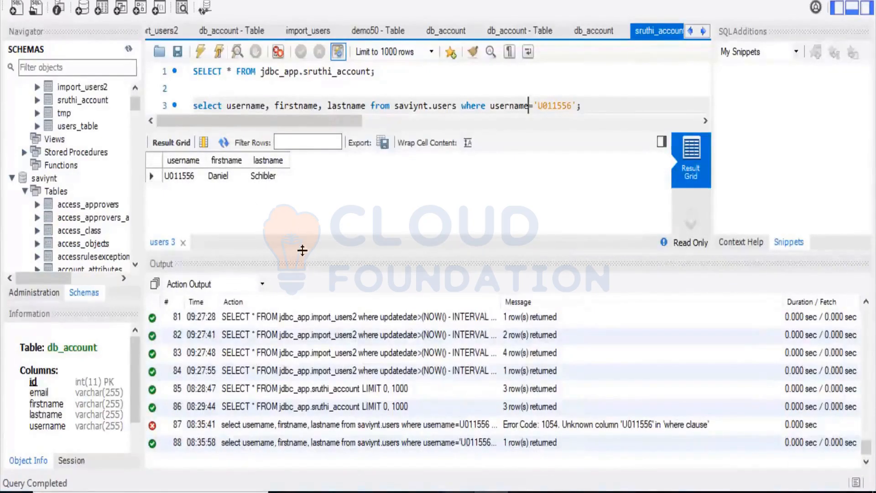
pyautogui.moveTo(303, 250); pyautogui.dragTo(303, 372)
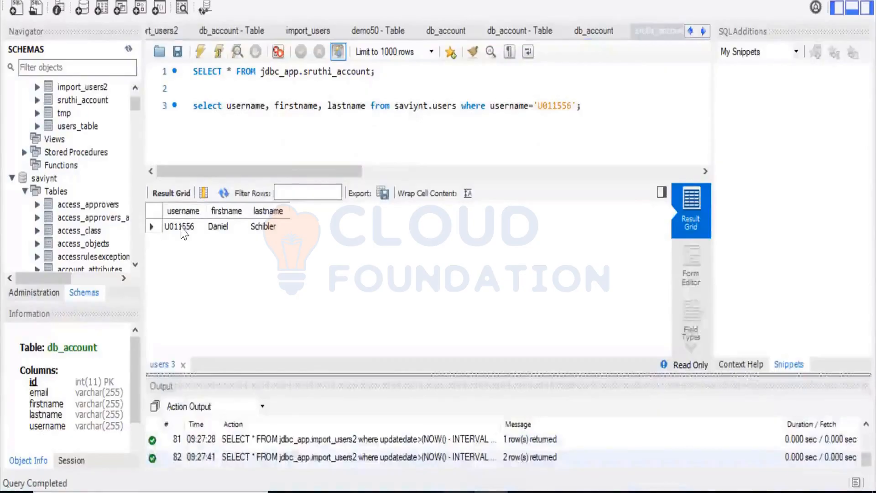
# Step: Check the returned username, firstname and lastname, and compare them with the user's DatabaseConnection123 account name in Saviynt in Chrome
pyautogui.click(185, 227)
pyautogui.click(232, 227)
pyautogui.click(262, 228)
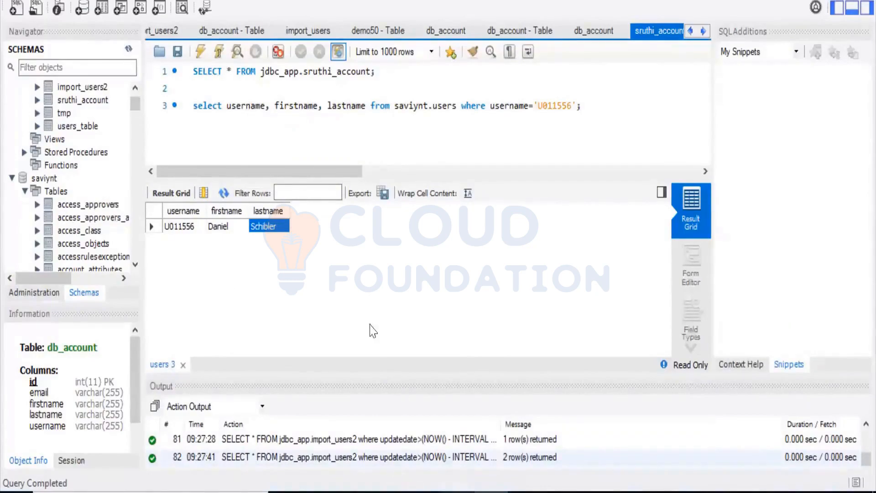
pyautogui.click(218, 227)
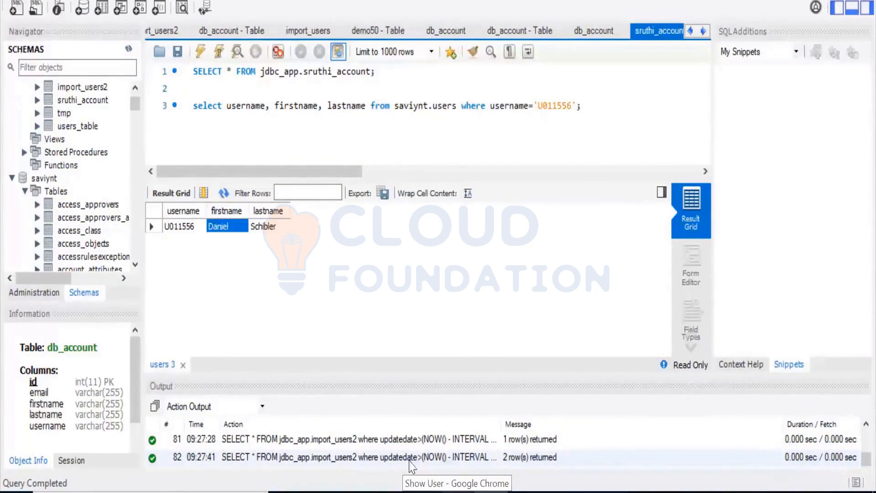
pyautogui.click(457, 492)
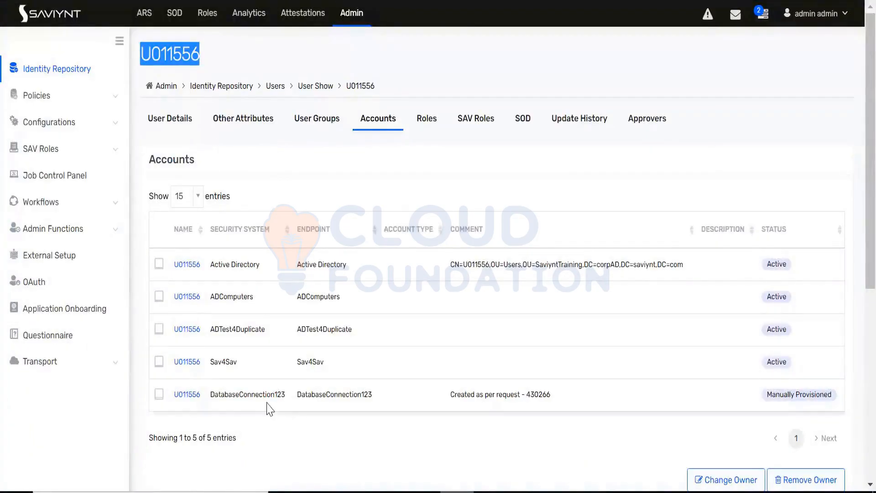
pyautogui.moveTo(202, 395); pyautogui.dragTo(173, 396)
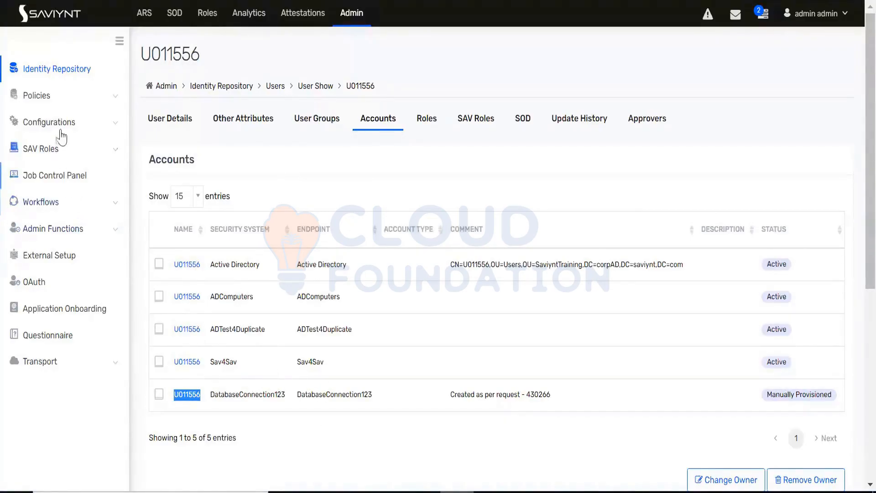
# Step: Search the identity repository's security systems for "data" and open DatabaseConnection123
pyautogui.click(80, 80)
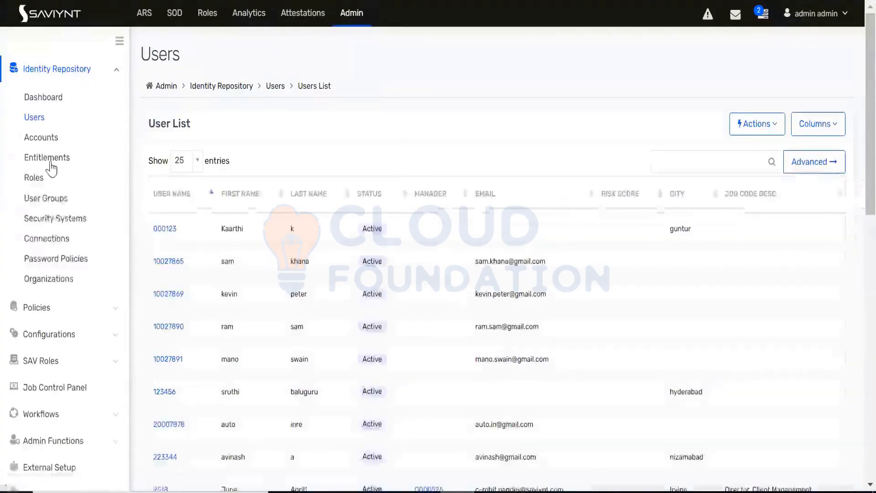
pyautogui.click(52, 223)
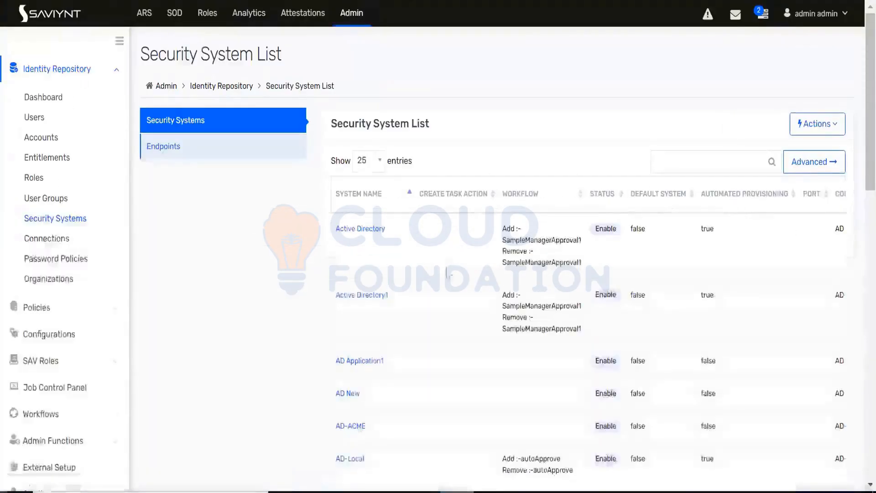
pyautogui.click(717, 167)
pyautogui.write('daa')
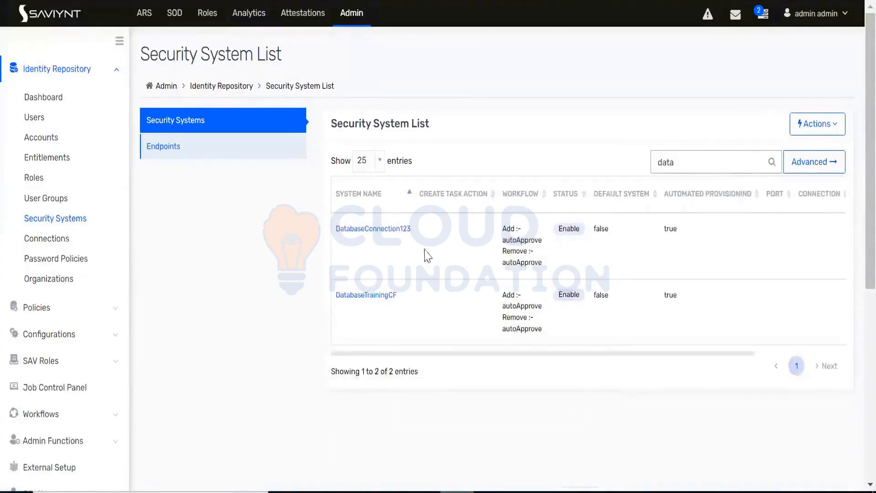
pyautogui.click(398, 229)
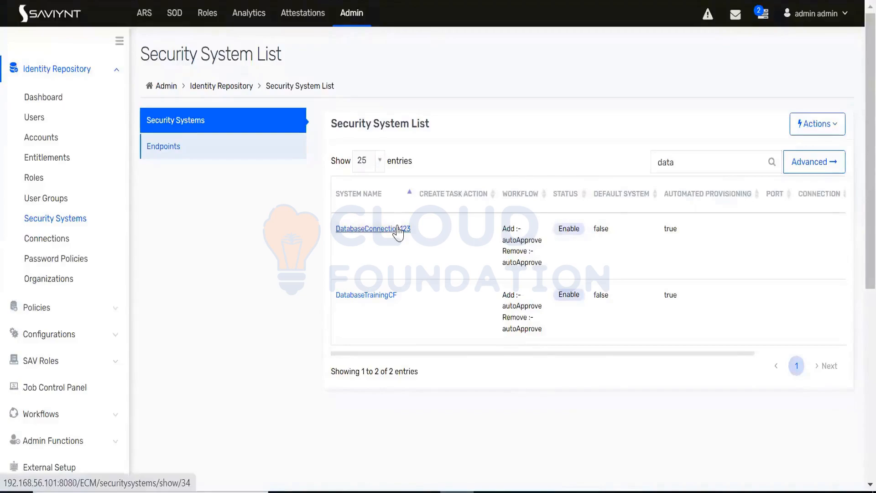
# Step: Open the DatabaseConnection123 endpoint of this security system and review its accounts list
pyautogui.click(272, 119)
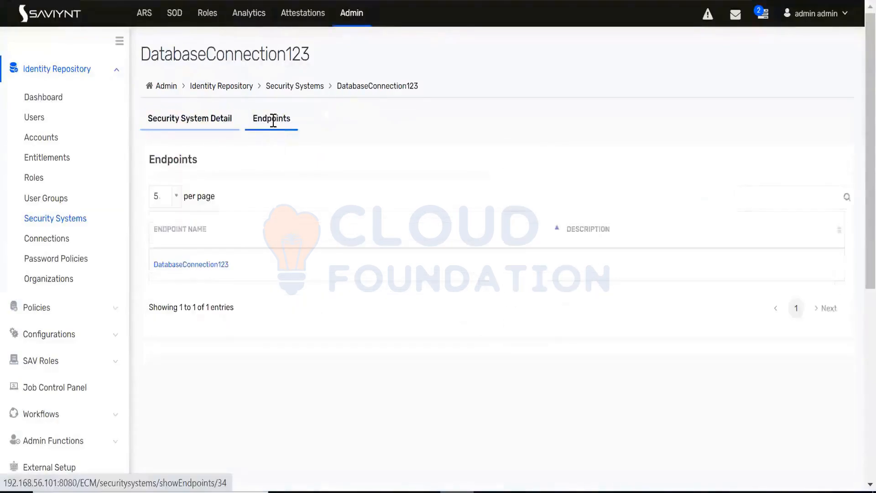
pyautogui.click(218, 272)
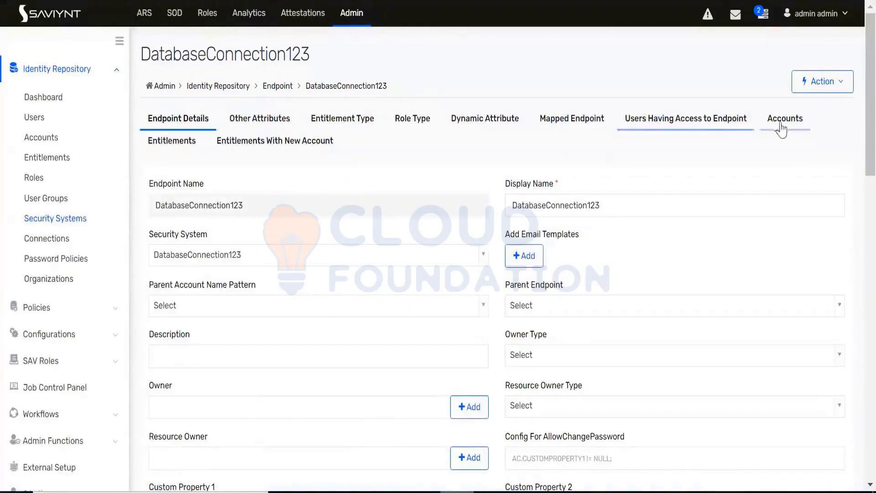
pyautogui.click(751, 122)
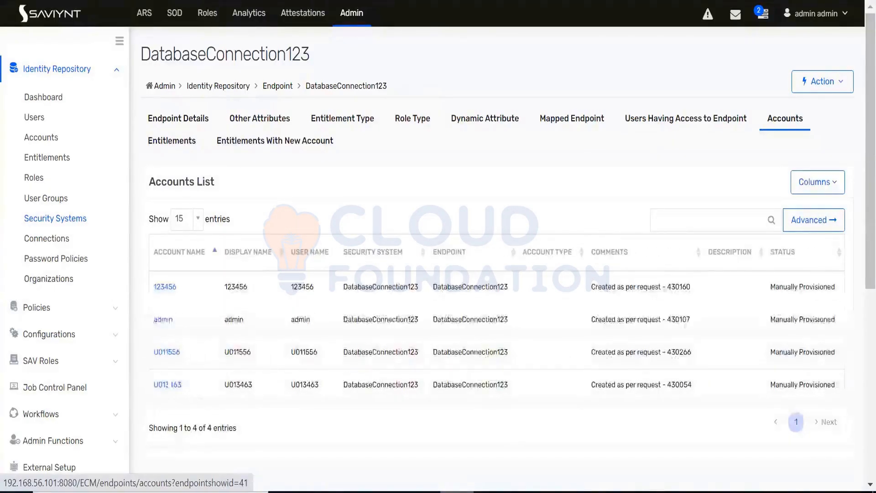
pyautogui.moveTo(198, 387); pyautogui.dragTo(250, 400)
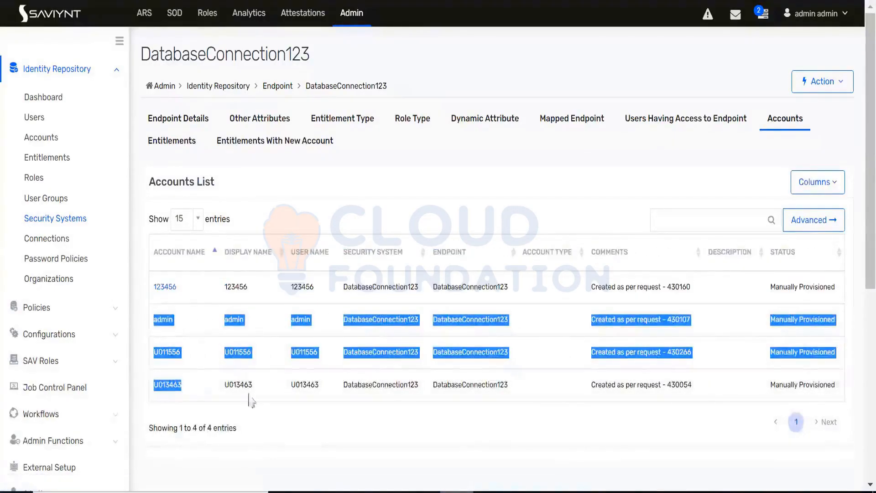
pyautogui.click(318, 437)
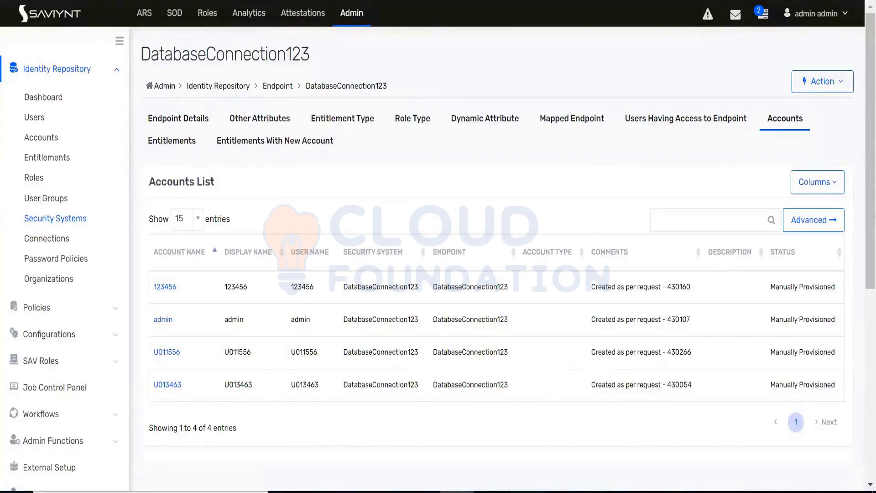
# Step: Switch to Paint and start a new blank picture without saving the existing provisioning sketch
pyautogui.click(457, 492)
pyautogui.click(19, 8)
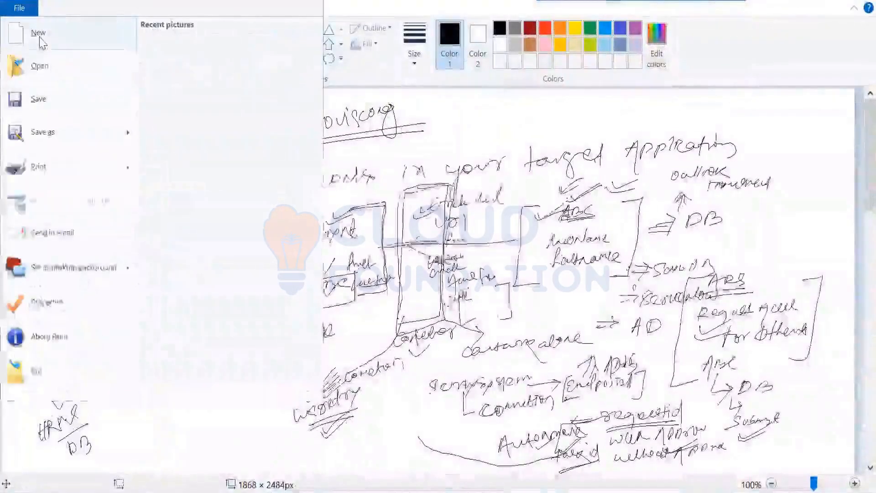
pyautogui.click(41, 43)
pyautogui.click(464, 249)
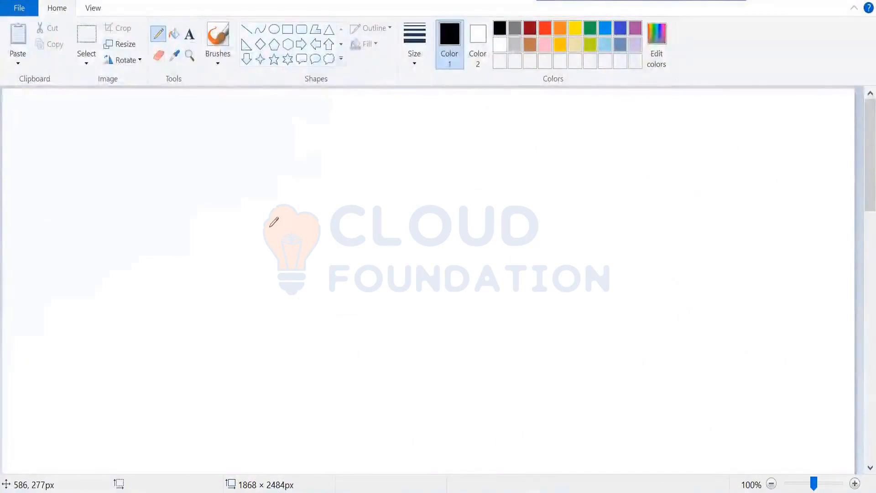
# Step: Sketch a large box near the canvas's upper middle and label it Saviynt
pyautogui.moveTo(323, 148)
pyautogui.mouseDown()
pyautogui.moveTo(304, 152)
pyautogui.moveTo(319, 247)
pyautogui.mouseUp()
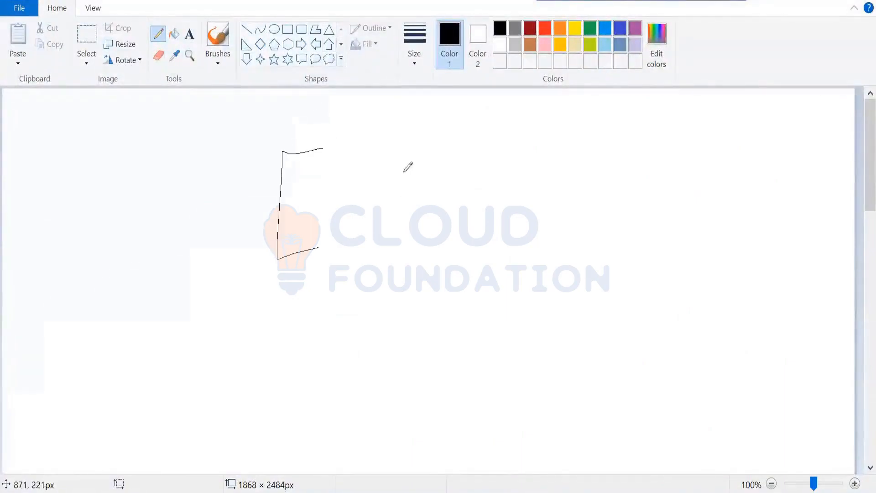
pyautogui.moveTo(400, 149); pyautogui.dragTo(425, 251)
pyautogui.moveTo(333, 136)
pyautogui.mouseDown()
pyautogui.moveTo(323, 149)
pyautogui.moveTo(399, 137)
pyautogui.mouseUp()
# Step: Sketch a tilted box at the canvas's lower-left, label it HRMS with a small arrow, and fill it with short record lines
pyautogui.moveTo(29, 363)
pyautogui.mouseDown()
pyautogui.moveTo(74, 297)
pyautogui.moveTo(69, 400)
pyautogui.moveTo(23, 375)
pyautogui.mouseUp()
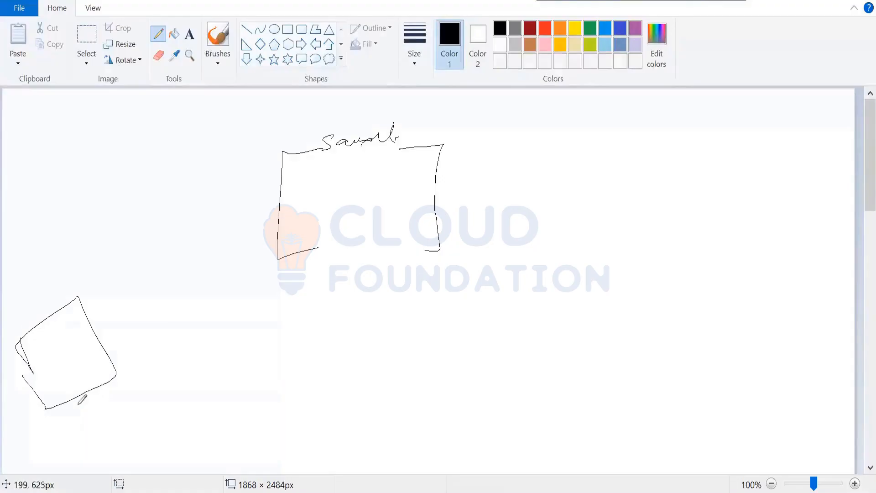
pyautogui.moveTo(73, 403)
pyautogui.mouseDown()
pyautogui.moveTo(89, 417)
pyautogui.moveTo(82, 426)
pyautogui.moveTo(89, 434)
pyautogui.moveTo(132, 405)
pyautogui.mouseUp()
pyautogui.moveTo(37, 338); pyautogui.dragTo(48, 332)
pyautogui.moveTo(41, 346)
pyautogui.mouseDown()
pyautogui.moveTo(52, 338)
pyautogui.moveTo(71, 369)
pyautogui.mouseUp()
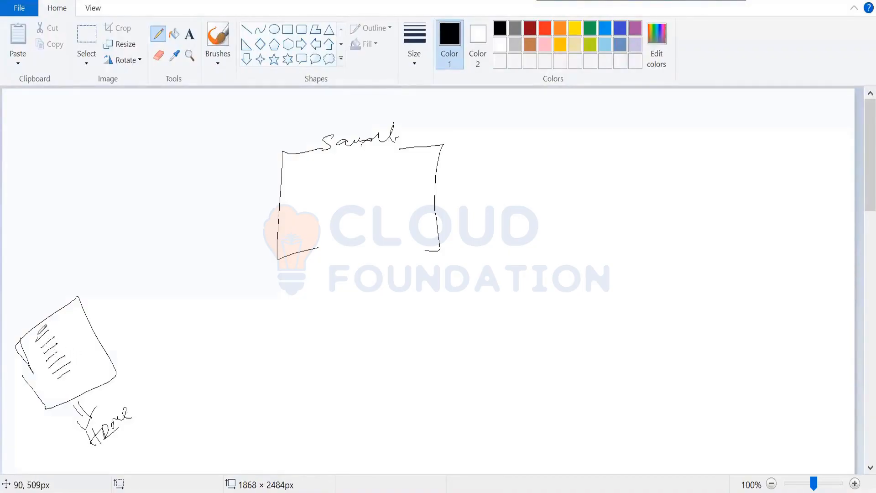
# Step: Draw a curved arrow from the HRMS box to the Saviynt box and add matching short record lines inside it
pyautogui.moveTo(36, 325)
pyautogui.mouseDown()
pyautogui.moveTo(64, 262)
pyautogui.moveTo(172, 207)
pyautogui.moveTo(273, 197)
pyautogui.mouseUp()
pyautogui.moveTo(246, 224); pyautogui.dragTo(265, 197)
pyautogui.moveTo(309, 179)
pyautogui.mouseDown()
pyautogui.moveTo(329, 179)
pyautogui.moveTo(331, 198)
pyautogui.mouseUp()
pyautogui.moveTo(303, 208)
pyautogui.mouseDown()
pyautogui.moveTo(336, 206)
pyautogui.moveTo(328, 215)
pyautogui.mouseUp()
pyautogui.moveTo(308, 220); pyautogui.dragTo(340, 217)
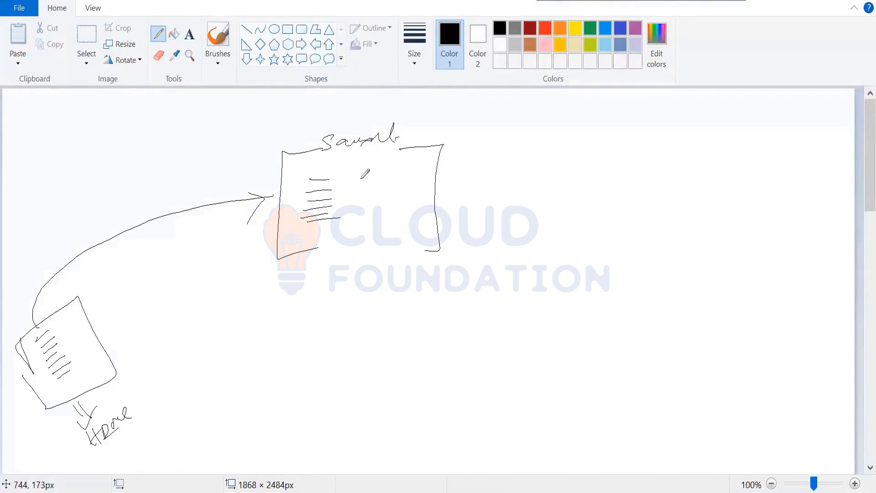
# Step: Draw a line from the Saviynt records toward the upper right and sketch a box there labelled DB
pyautogui.moveTo(332, 180)
pyautogui.mouseDown()
pyautogui.moveTo(540, 137)
pyautogui.moveTo(578, 151)
pyautogui.mouseUp()
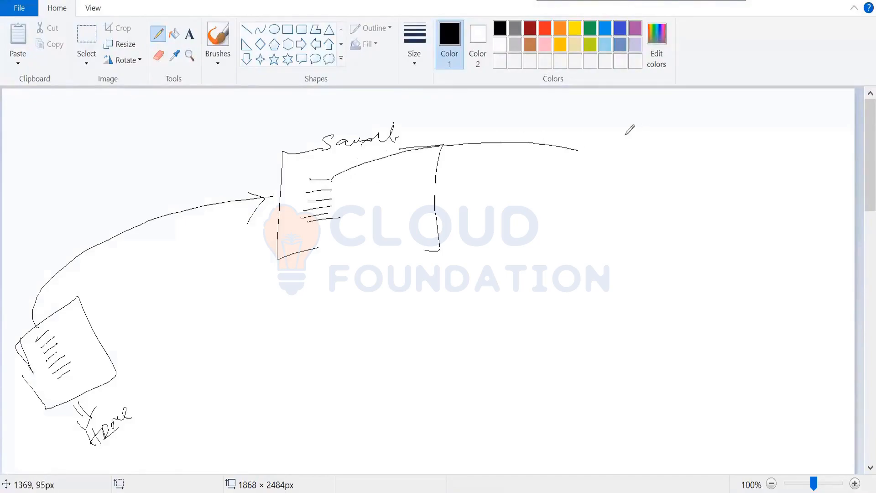
pyautogui.moveTo(638, 125)
pyautogui.mouseDown()
pyautogui.moveTo(610, 128)
pyautogui.moveTo(586, 230)
pyautogui.moveTo(622, 230)
pyautogui.mouseUp()
pyautogui.moveTo(686, 125)
pyautogui.mouseDown()
pyautogui.moveTo(734, 126)
pyautogui.moveTo(688, 223)
pyautogui.mouseUp()
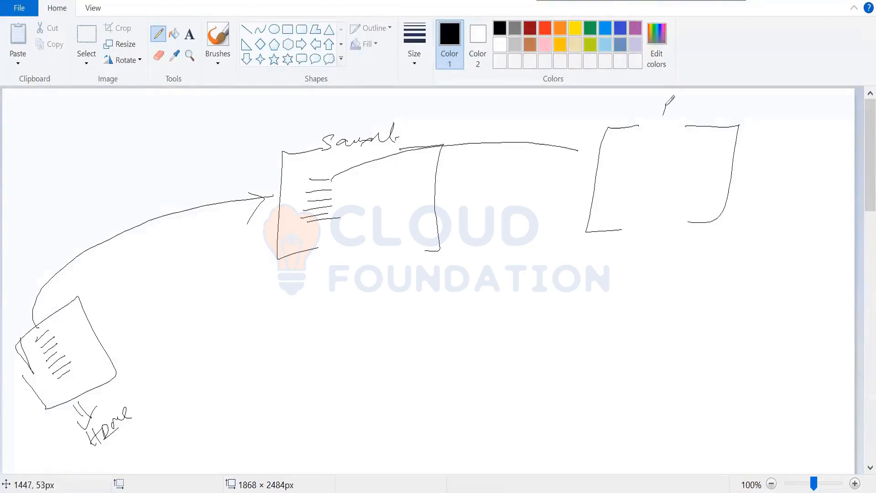
pyautogui.moveTo(664, 114); pyautogui.dragTo(667, 107)
pyautogui.moveTo(680, 108); pyautogui.dragTo(683, 121)
# Step: Annotate the HRMS box with three user names and Trusted Source, and repeat the names in the Saviynt box via a second connecting line
pyautogui.moveTo(77, 307)
pyautogui.mouseDown()
pyautogui.moveTo(103, 302)
pyautogui.moveTo(92, 320)
pyautogui.moveTo(98, 331)
pyautogui.moveTo(113, 314)
pyautogui.moveTo(100, 338)
pyautogui.moveTo(132, 321)
pyautogui.mouseUp()
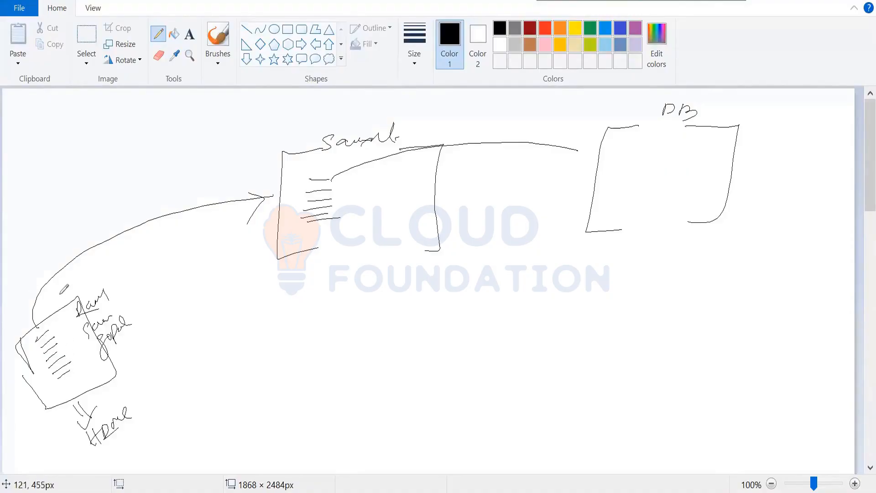
pyautogui.moveTo(105, 392)
pyautogui.mouseDown()
pyautogui.moveTo(142, 372)
pyautogui.moveTo(145, 387)
pyautogui.moveTo(178, 365)
pyautogui.mouseUp()
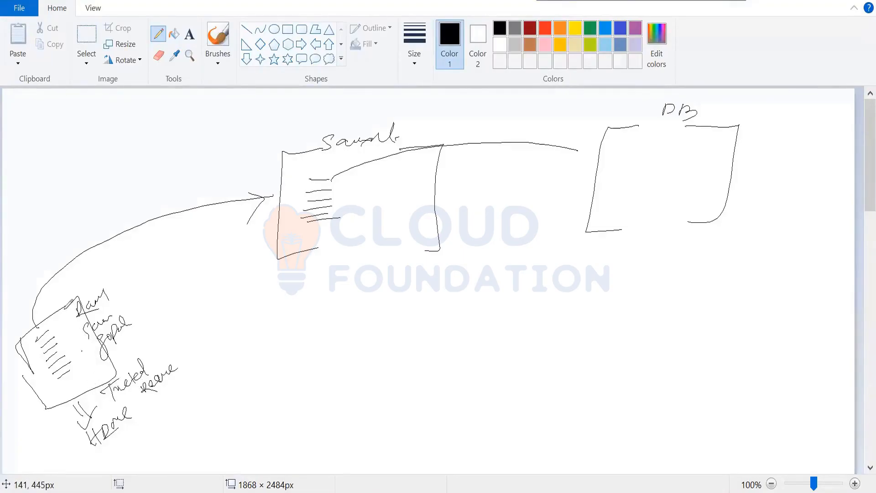
pyautogui.moveTo(69, 304)
pyautogui.mouseDown()
pyautogui.moveTo(113, 248)
pyautogui.moveTo(254, 197)
pyautogui.mouseUp()
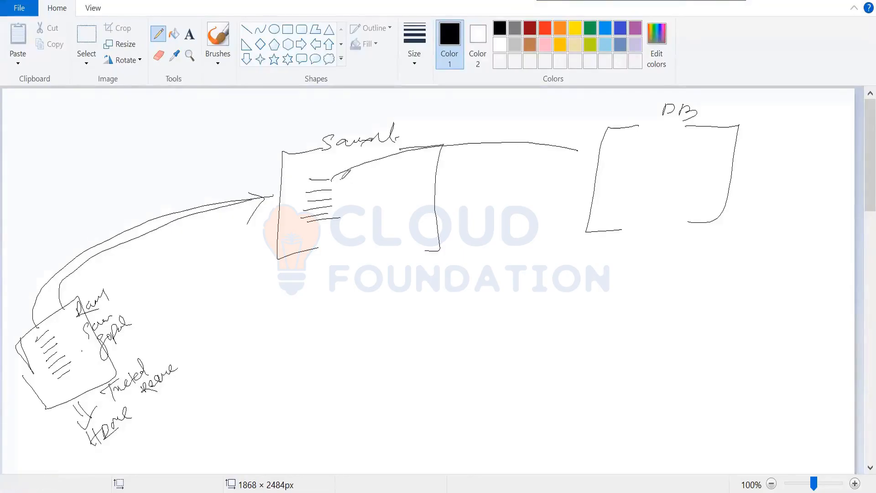
pyautogui.moveTo(342, 187)
pyautogui.mouseDown()
pyautogui.moveTo(372, 181)
pyautogui.moveTo(355, 210)
pyautogui.moveTo(370, 211)
pyautogui.mouseUp()
pyautogui.moveTo(355, 222)
pyautogui.mouseDown()
pyautogui.moveTo(347, 237)
pyautogui.moveTo(381, 221)
pyautogui.mouseUp()
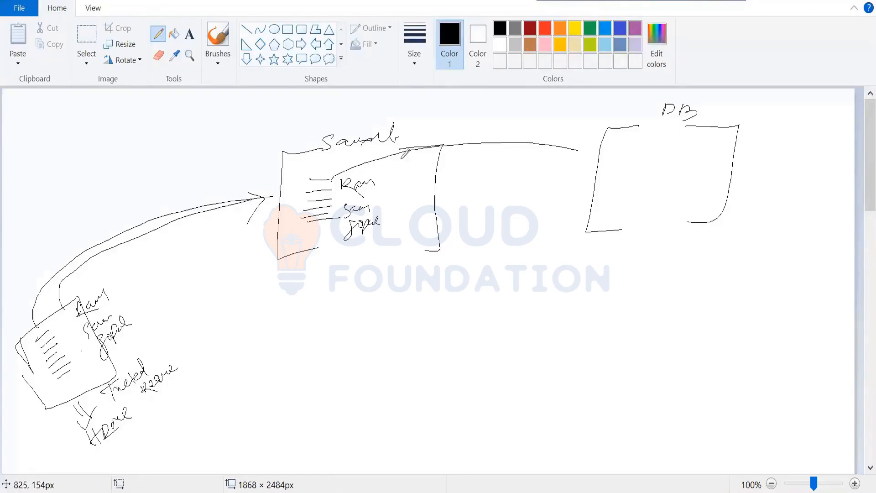
# Step: Draw a second outgoing line from the Saviynt box, put check marks in the DB box, and label it New Application
pyautogui.moveTo(361, 173)
pyautogui.mouseDown()
pyautogui.moveTo(467, 155)
pyautogui.moveTo(426, 170)
pyautogui.moveTo(442, 163)
pyautogui.mouseUp()
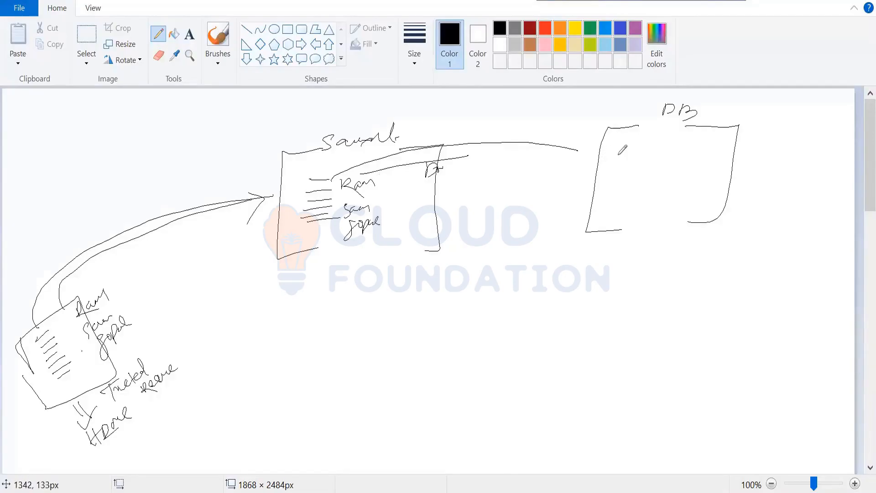
pyautogui.moveTo(646, 142)
pyautogui.mouseDown()
pyautogui.moveTo(670, 137)
pyautogui.moveTo(651, 159)
pyautogui.moveTo(672, 145)
pyautogui.mouseUp()
pyautogui.moveTo(631, 170); pyautogui.dragTo(659, 164)
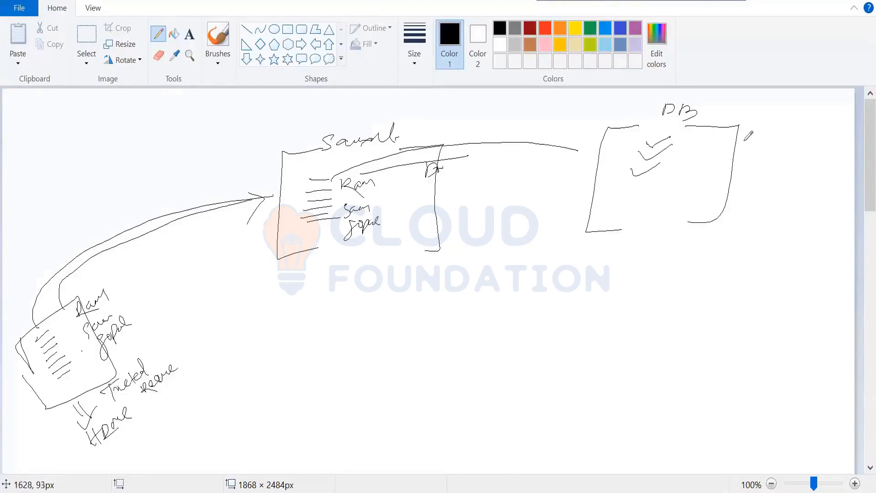
pyautogui.moveTo(745, 140)
pyautogui.mouseDown()
pyautogui.moveTo(777, 132)
pyautogui.moveTo(751, 169)
pyautogui.moveTo(770, 149)
pyautogui.moveTo(815, 155)
pyautogui.mouseUp()
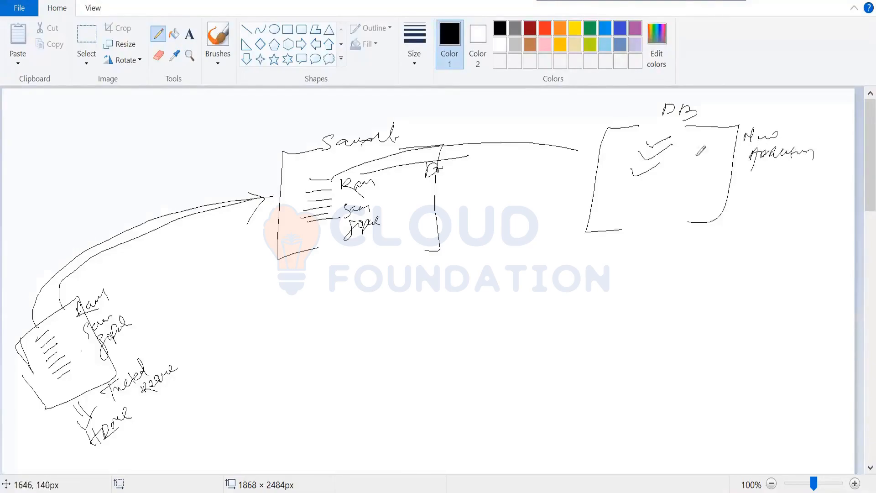
pyautogui.moveTo(647, 144)
pyautogui.mouseDown()
pyautogui.moveTo(676, 136)
pyautogui.moveTo(660, 154)
pyautogui.mouseUp()
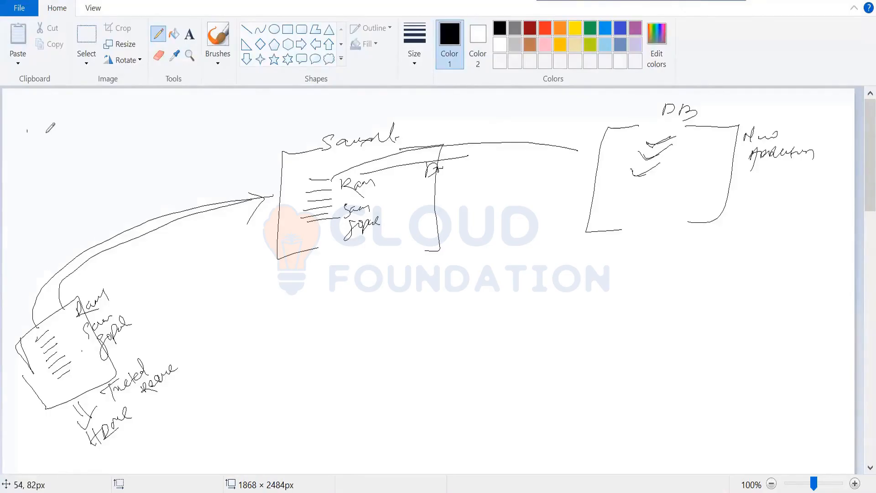
# Step: Write a double-underlined heading in the canvas's upper-left corner and tick the records inside the HRMS box
pyautogui.moveTo(39, 139); pyautogui.dragTo(47, 133)
pyautogui.moveTo(26, 131); pyautogui.dragTo(49, 128)
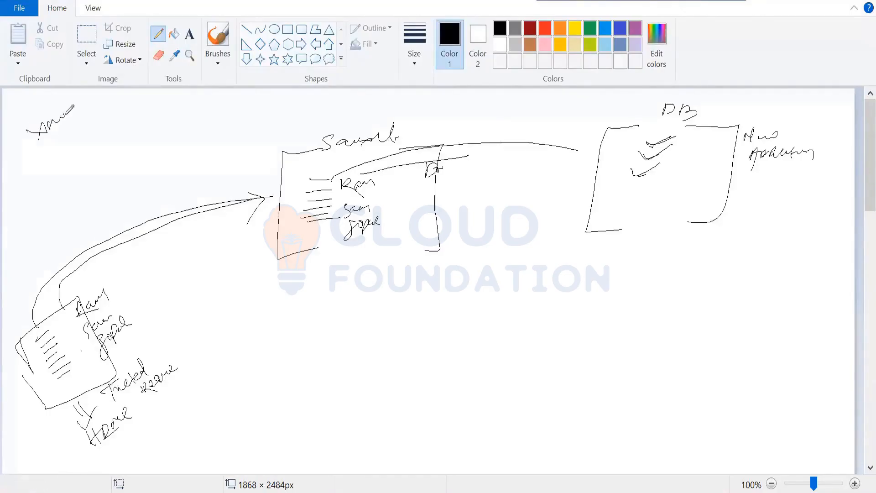
pyautogui.moveTo(65, 114)
pyautogui.mouseDown()
pyautogui.moveTo(65, 124)
pyautogui.moveTo(89, 117)
pyautogui.moveTo(86, 126)
pyautogui.mouseUp()
pyautogui.moveTo(51, 338)
pyautogui.mouseDown()
pyautogui.moveTo(61, 321)
pyautogui.moveTo(76, 346)
pyautogui.mouseUp()
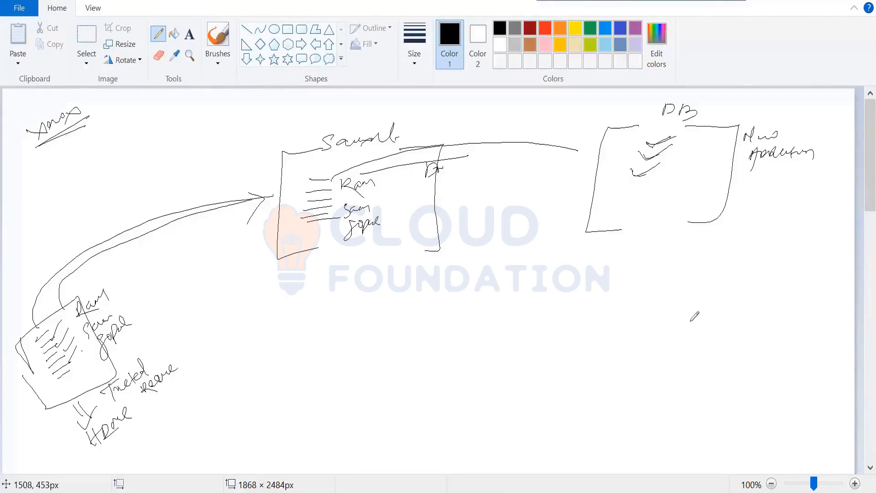
# Step: Write an underlined XYZ heading at the canvas's lower right, with a bracketed box beneath it marked 500
pyautogui.moveTo(696, 292); pyautogui.dragTo(707, 305)
pyautogui.moveTo(707, 293)
pyautogui.mouseDown()
pyautogui.moveTo(699, 305)
pyautogui.moveTo(716, 295)
pyautogui.mouseUp()
pyautogui.moveTo(721, 282)
pyautogui.mouseDown()
pyautogui.moveTo(714, 302)
pyautogui.moveTo(743, 292)
pyautogui.moveTo(694, 313)
pyautogui.moveTo(751, 306)
pyautogui.mouseUp()
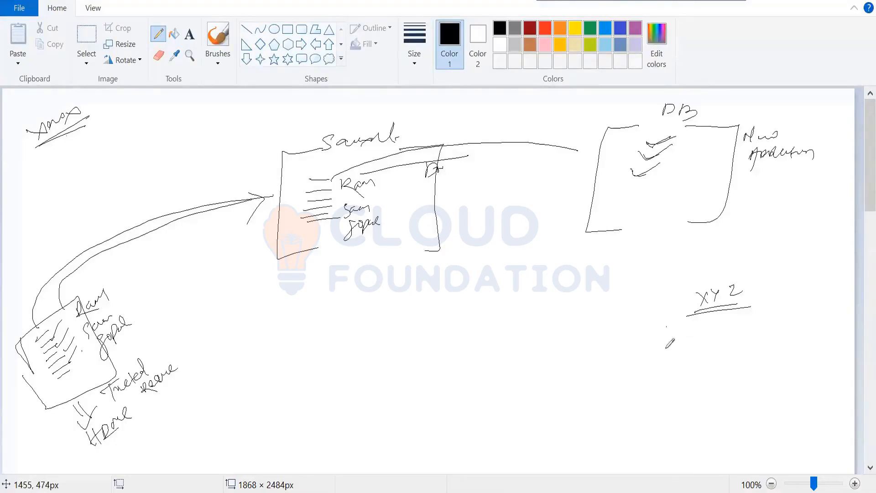
pyautogui.moveTo(667, 327); pyautogui.dragTo(666, 384)
pyautogui.moveTo(778, 321); pyautogui.dragTo(772, 382)
pyautogui.moveTo(699, 326); pyautogui.dragTo(725, 321)
pyautogui.moveTo(745, 283); pyautogui.dragTo(784, 273)
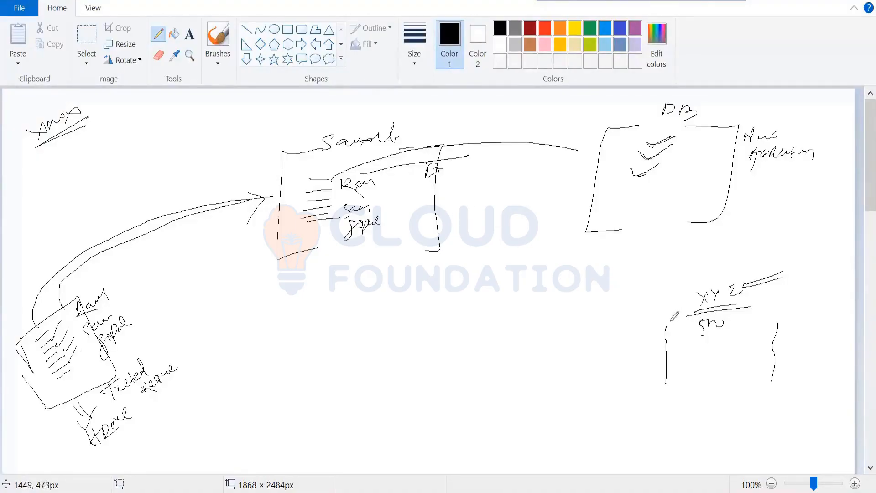
pyautogui.moveTo(671, 324); pyautogui.dragTo(664, 324)
pyautogui.moveTo(664, 388); pyautogui.dragTo(677, 385)
pyautogui.moveTo(760, 383); pyautogui.dragTo(774, 382)
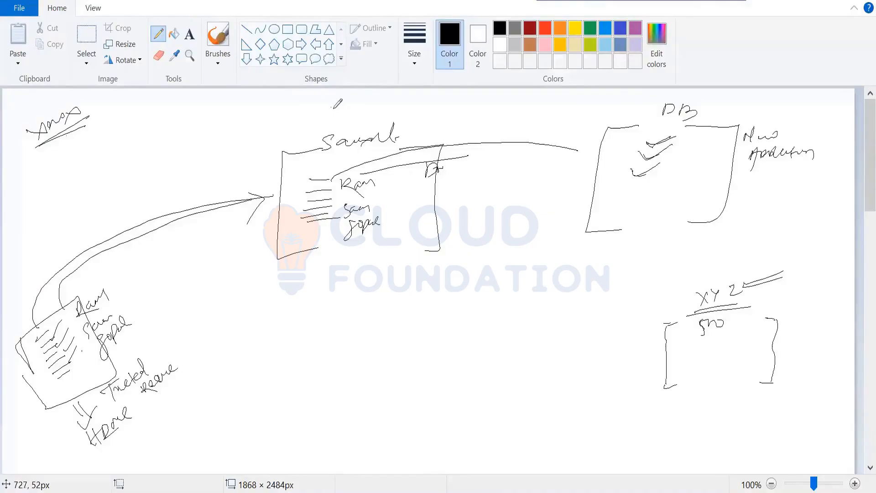
# Step: Mark a small cross and check marks above the Saviynt label, and emphasise XYZ, 500 and the edge of the XYZ box
pyautogui.moveTo(334, 109); pyautogui.dragTo(333, 111)
pyautogui.moveTo(773, 274); pyautogui.dragTo(736, 293)
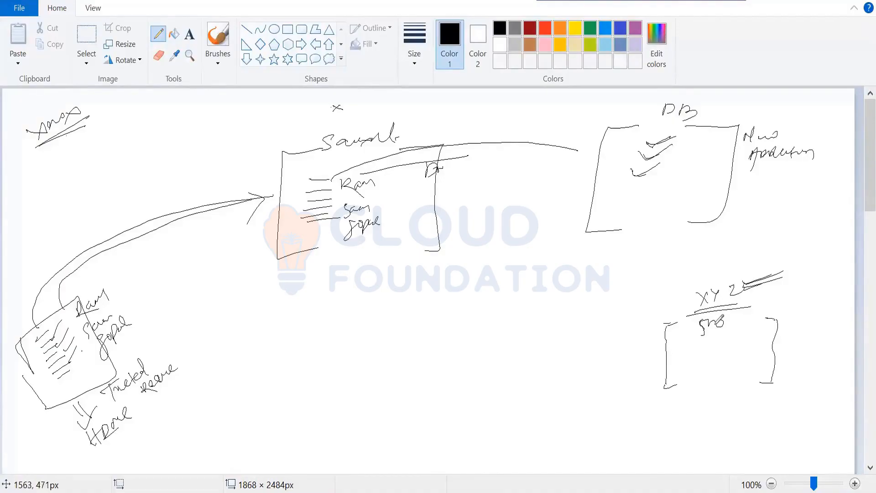
pyautogui.moveTo(736, 318); pyautogui.dragTo(766, 312)
pyautogui.moveTo(669, 324)
pyautogui.mouseDown()
pyautogui.moveTo(661, 379)
pyautogui.moveTo(678, 386)
pyautogui.mouseUp()
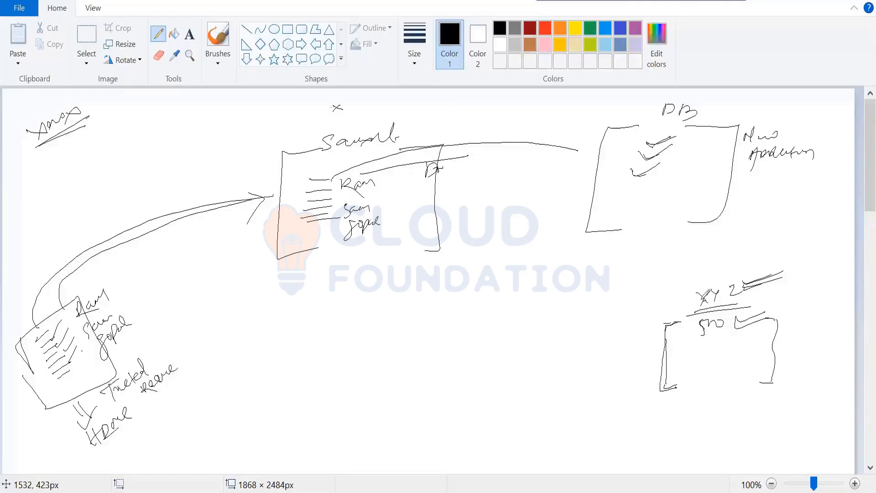
pyautogui.moveTo(363, 120)
pyautogui.mouseDown()
pyautogui.moveTo(356, 127)
pyautogui.moveTo(381, 119)
pyautogui.mouseUp()
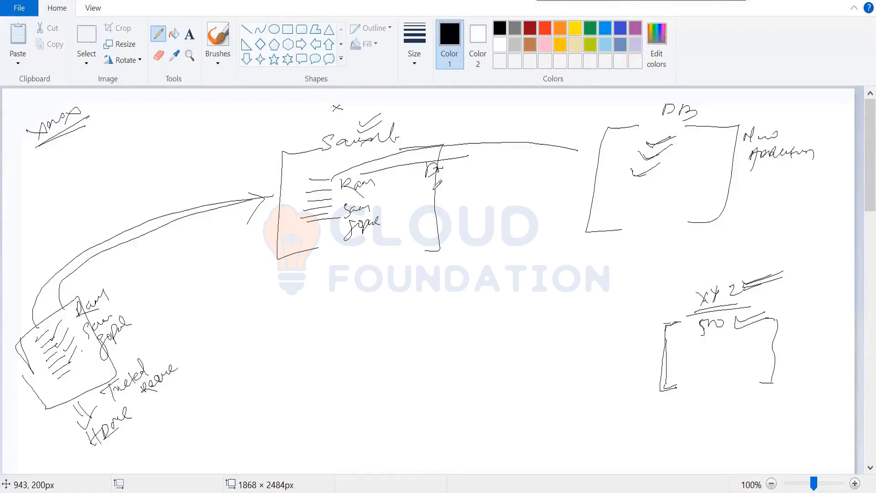
# Step: Draw two lines from the Saviynt box to the XYZ box, and sketch a box across them labelled Connector
pyautogui.moveTo(434, 192)
pyautogui.mouseDown()
pyautogui.moveTo(480, 227)
pyautogui.moveTo(664, 326)
pyautogui.mouseUp()
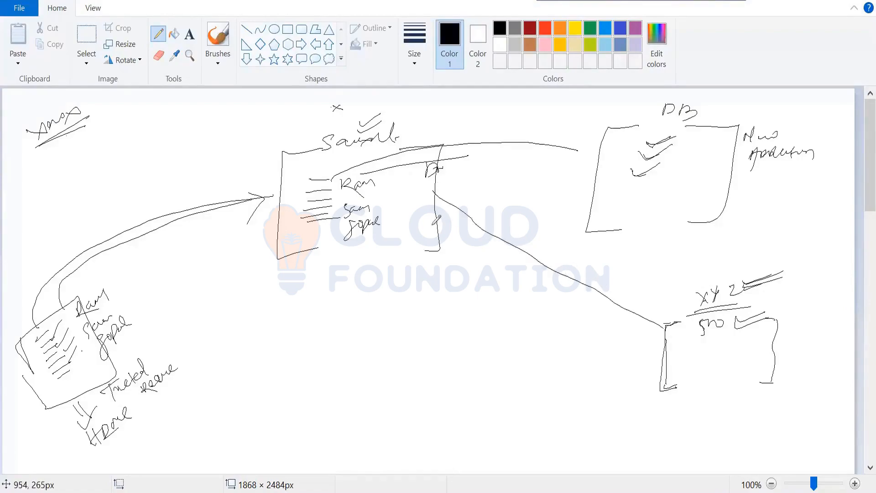
pyautogui.moveTo(434, 225)
pyautogui.mouseDown()
pyautogui.moveTo(476, 254)
pyautogui.moveTo(668, 340)
pyautogui.mouseUp()
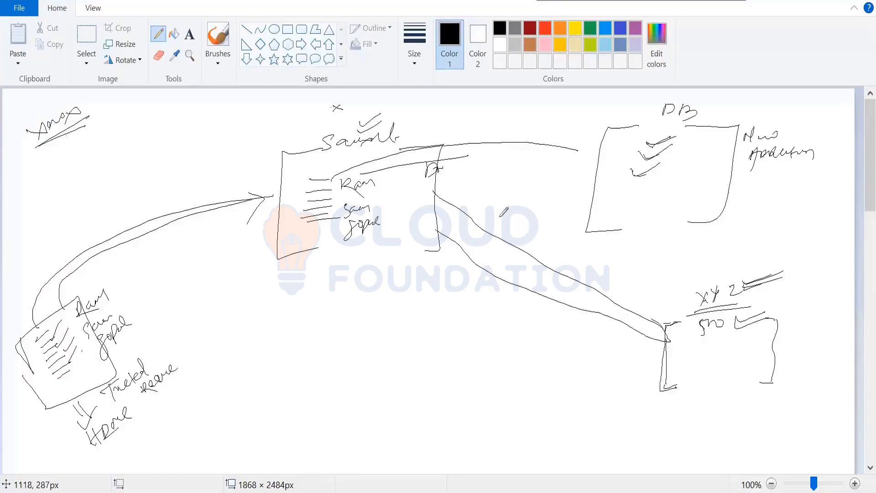
pyautogui.moveTo(512, 190)
pyautogui.mouseDown()
pyautogui.moveTo(473, 237)
pyautogui.moveTo(503, 345)
pyautogui.mouseUp()
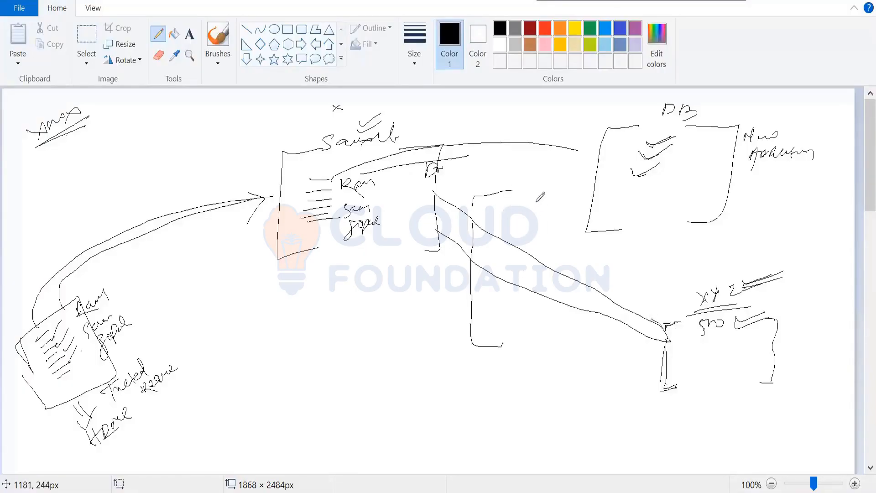
pyautogui.moveTo(531, 197)
pyautogui.mouseDown()
pyautogui.moveTo(561, 193)
pyautogui.moveTo(556, 304)
pyautogui.moveTo(523, 341)
pyautogui.mouseUp()
pyautogui.moveTo(450, 282)
pyautogui.mouseDown()
pyautogui.moveTo(492, 274)
pyautogui.moveTo(430, 287)
pyautogui.moveTo(466, 296)
pyautogui.mouseUp()
pyautogui.moveTo(390, 285)
pyautogui.mouseDown()
pyautogui.moveTo(381, 292)
pyautogui.moveTo(382, 312)
pyautogui.moveTo(397, 295)
pyautogui.moveTo(474, 274)
pyautogui.mouseUp()
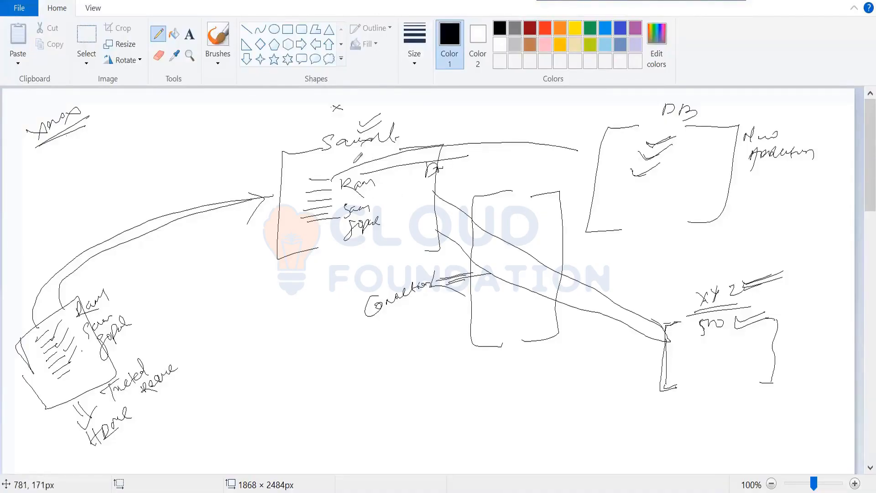
# Step: Draw a curved line from the Saviynt names to XYZ, write 3 and 503 above it, and mark up the XYZ count with an underlined 500
pyautogui.moveTo(379, 197)
pyautogui.mouseDown()
pyautogui.moveTo(429, 190)
pyautogui.moveTo(607, 247)
pyautogui.moveTo(668, 316)
pyautogui.mouseUp()
pyautogui.moveTo(543, 203); pyautogui.dragTo(530, 213)
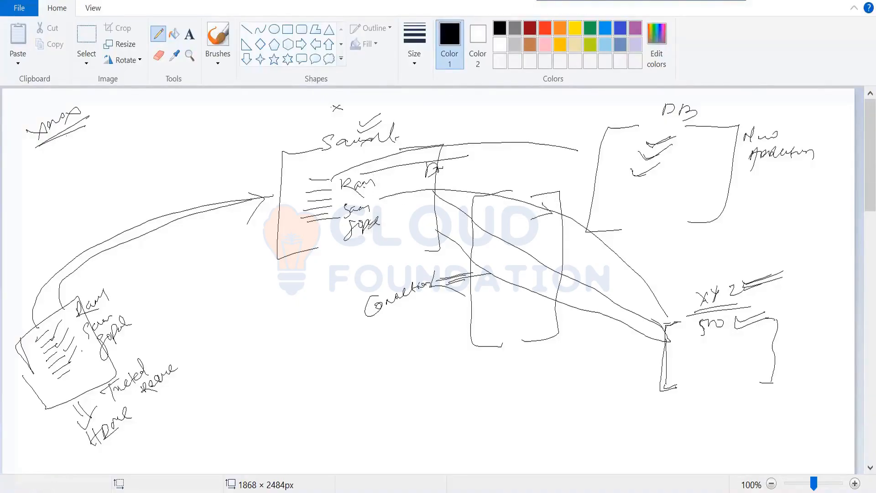
pyautogui.moveTo(670, 288); pyautogui.dragTo(675, 300)
pyautogui.moveTo(692, 273)
pyautogui.mouseDown()
pyautogui.moveTo(687, 282)
pyautogui.moveTo(712, 274)
pyautogui.moveTo(705, 288)
pyautogui.moveTo(727, 286)
pyautogui.mouseUp()
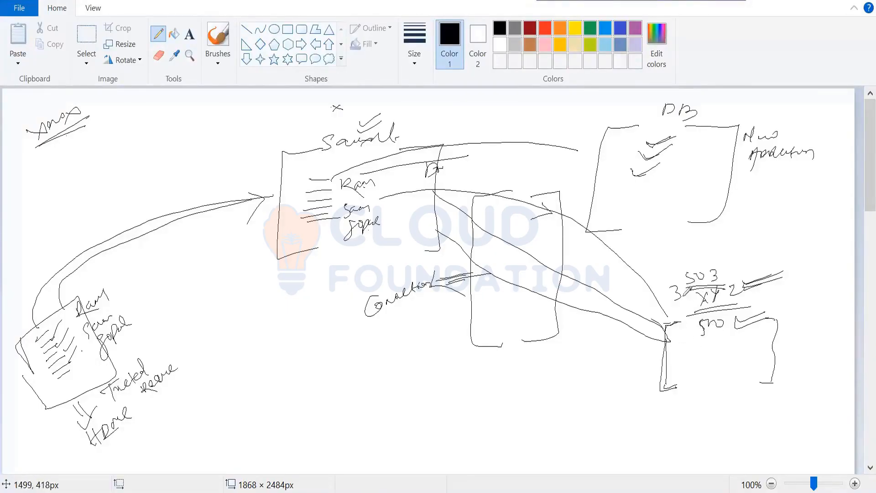
pyautogui.moveTo(682, 297); pyautogui.dragTo(695, 319)
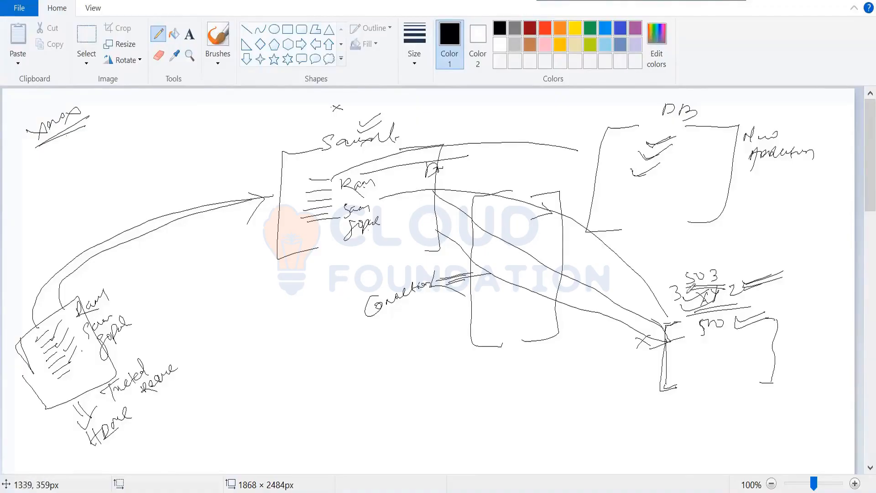
pyautogui.moveTo(723, 337)
pyautogui.mouseDown()
pyautogui.moveTo(694, 342)
pyautogui.moveTo(723, 338)
pyautogui.moveTo(712, 334)
pyautogui.mouseUp()
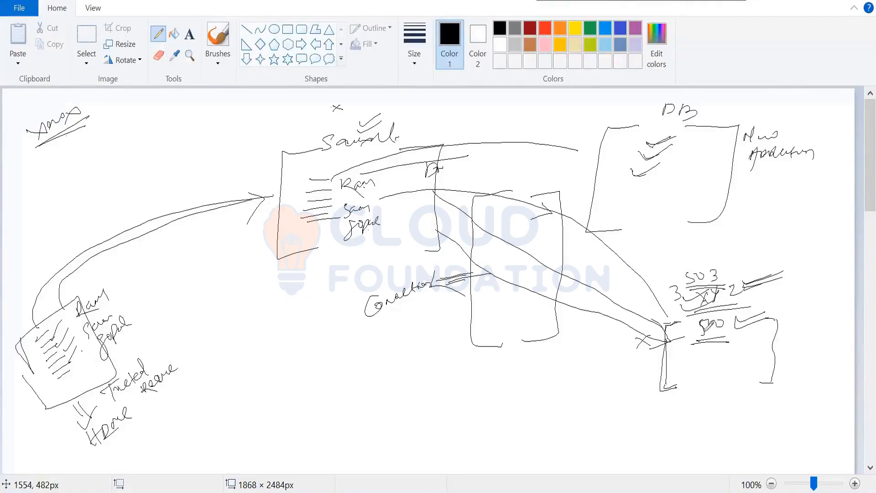
# Step: Draw a return arrow from the XYZ box's 500 to the Saviynt box, write 500 there, and add a down arrow under XYZ
pyautogui.moveTo(701, 324); pyautogui.dragTo(397, 208)
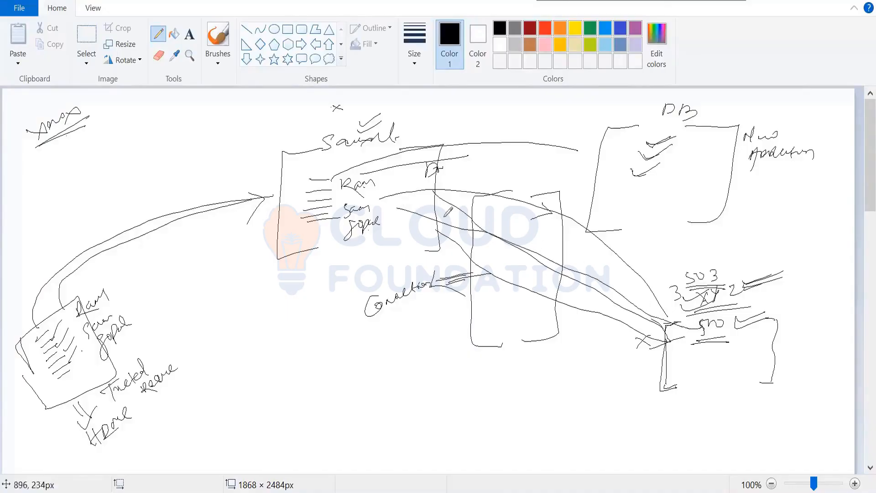
pyautogui.moveTo(519, 226); pyautogui.dragTo(511, 267)
pyautogui.moveTo(398, 208)
pyautogui.mouseDown()
pyautogui.moveTo(360, 256)
pyautogui.moveTo(381, 247)
pyautogui.mouseUp()
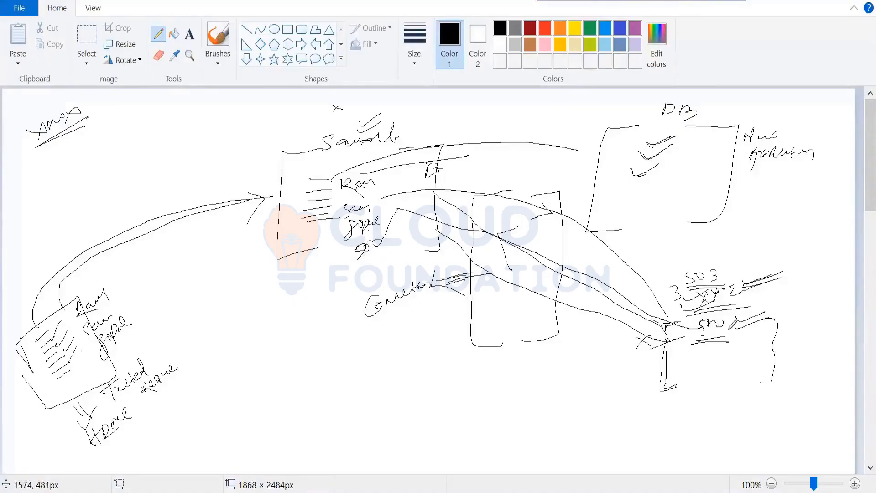
pyautogui.moveTo(709, 382); pyautogui.dragTo(707, 398)
pyautogui.moveTo(715, 382)
pyautogui.mouseDown()
pyautogui.moveTo(708, 401)
pyautogui.moveTo(718, 391)
pyautogui.mouseUp()
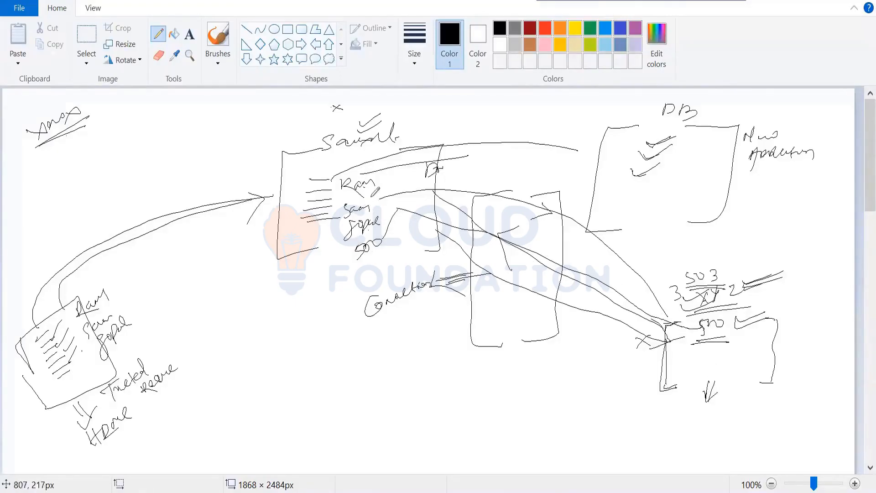
# Step: Add a check mark beside the Saviynt names, write Account import near the XYZ box, circle its 500, and draw a return arrow to Saviynt
pyautogui.moveTo(375, 198); pyautogui.dragTo(405, 191)
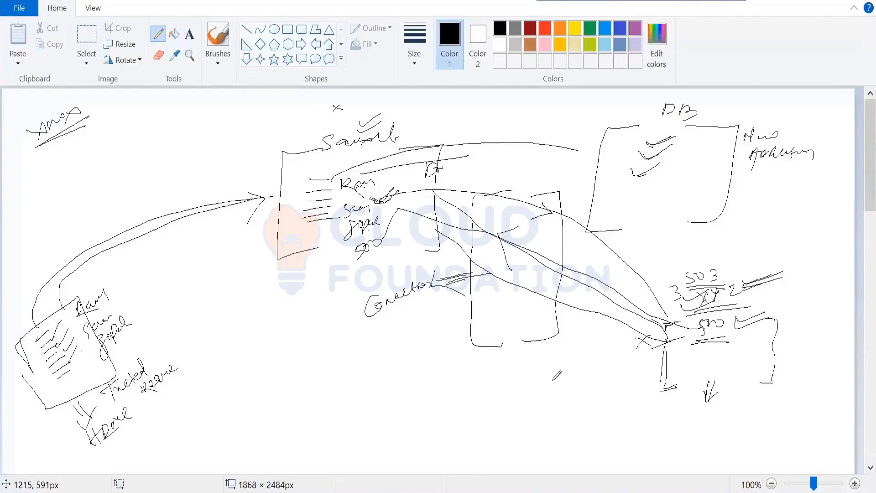
pyautogui.moveTo(552, 401)
pyautogui.mouseDown()
pyautogui.moveTo(551, 372)
pyautogui.moveTo(601, 352)
pyautogui.moveTo(603, 365)
pyautogui.moveTo(578, 391)
pyautogui.moveTo(593, 382)
pyautogui.moveTo(617, 392)
pyautogui.moveTo(630, 380)
pyautogui.mouseUp()
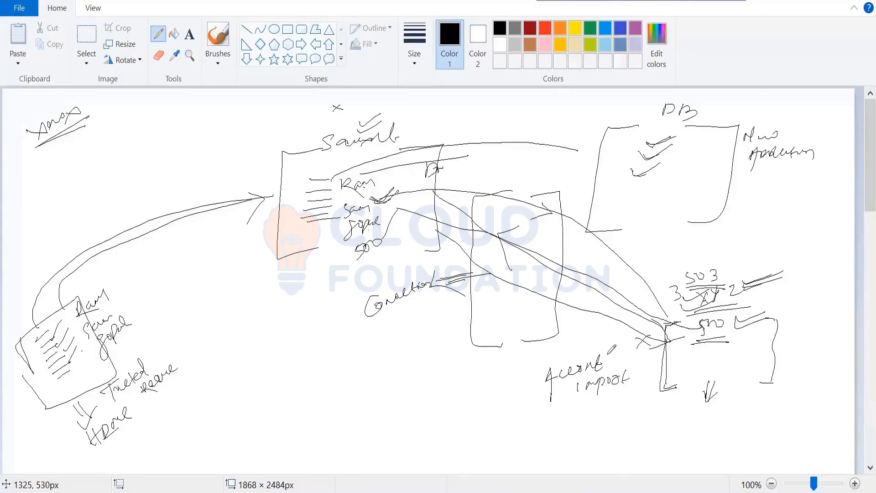
pyautogui.moveTo(710, 314)
pyautogui.mouseDown()
pyautogui.moveTo(693, 322)
pyautogui.moveTo(728, 338)
pyautogui.moveTo(717, 306)
pyautogui.moveTo(742, 304)
pyautogui.mouseUp()
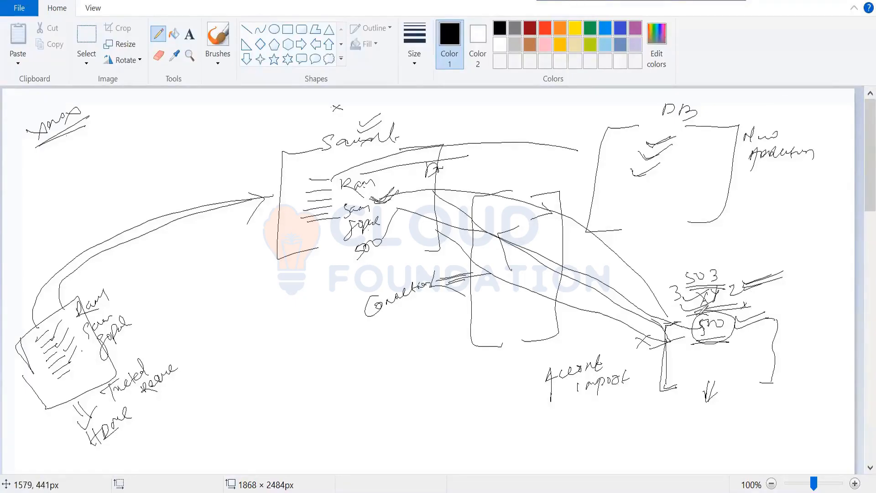
pyautogui.moveTo(682, 320)
pyautogui.mouseDown()
pyautogui.moveTo(518, 238)
pyautogui.moveTo(403, 216)
pyautogui.moveTo(427, 209)
pyautogui.moveTo(436, 221)
pyautogui.mouseUp()
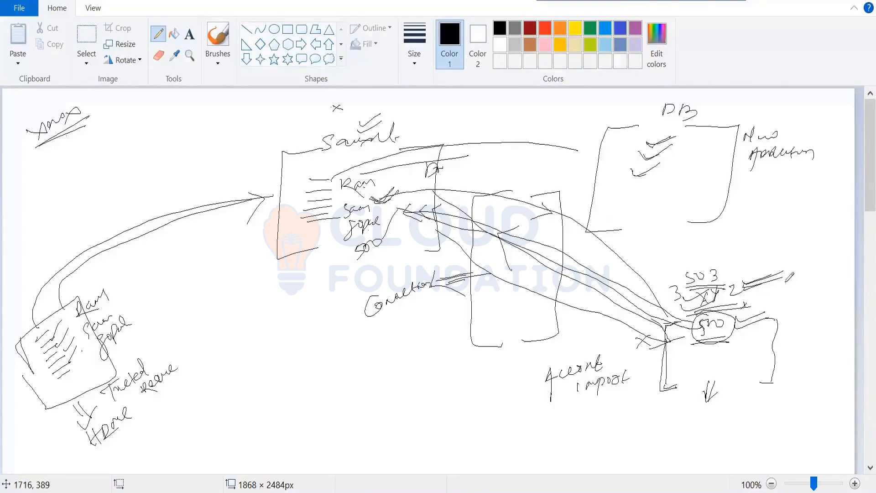
# Step: Write Legacy beside the XYZ label, mark the circled 500, and add short strokes with a tick at the XYZ box's outer edge
pyautogui.moveTo(786, 282)
pyautogui.mouseDown()
pyautogui.moveTo(805, 284)
pyautogui.moveTo(805, 296)
pyautogui.moveTo(831, 277)
pyautogui.moveTo(823, 308)
pyautogui.mouseUp()
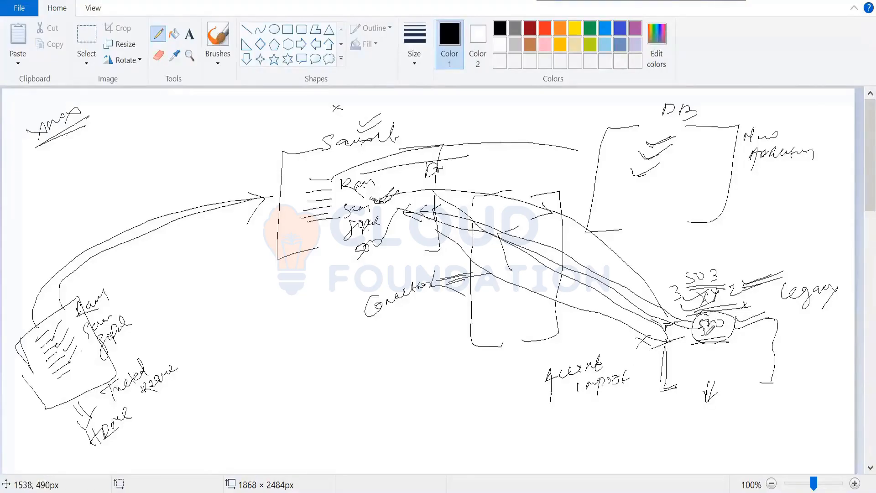
pyautogui.moveTo(707, 335); pyautogui.dragTo(704, 335)
pyautogui.moveTo(780, 338); pyautogui.dragTo(803, 355)
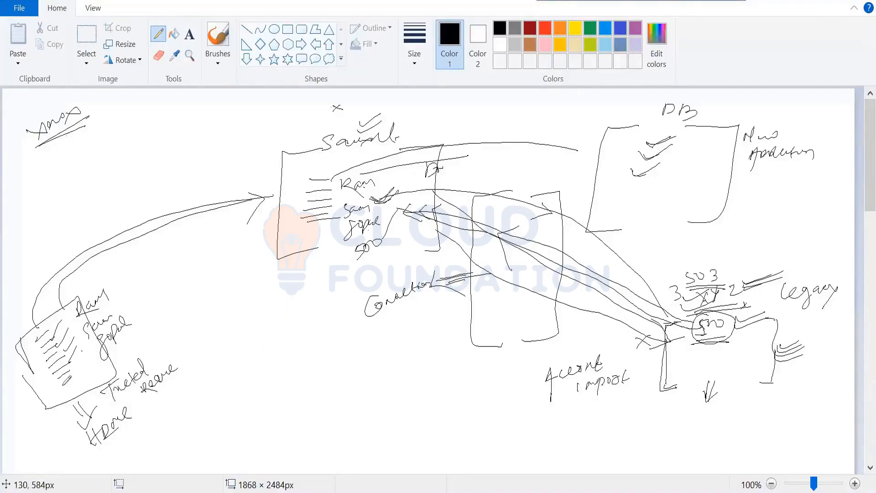
# Step: Write 500 inside the trusted source box and an underlined HRMS label above it, with a check mark at the box's upper edge
pyautogui.moveTo(60, 385); pyautogui.dragTo(69, 380)
pyautogui.moveTo(70, 378); pyautogui.dragTo(78, 373)
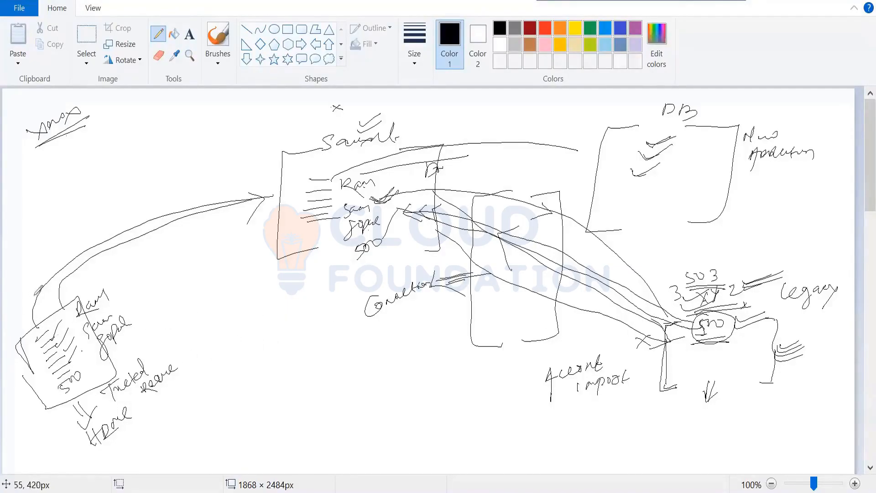
pyautogui.moveTo(12, 303); pyautogui.dragTo(15, 314)
pyautogui.moveTo(17, 301); pyautogui.dragTo(21, 305)
pyautogui.moveTo(22, 297); pyautogui.dragTo(25, 305)
pyautogui.moveTo(21, 298)
pyautogui.mouseDown()
pyautogui.moveTo(26, 305)
pyautogui.moveTo(37, 297)
pyautogui.mouseUp()
pyautogui.moveTo(31, 296); pyautogui.dragTo(49, 287)
pyautogui.moveTo(116, 260); pyautogui.dragTo(142, 254)
pyautogui.moveTo(21, 316)
pyautogui.mouseDown()
pyautogui.moveTo(42, 301)
pyautogui.moveTo(36, 308)
pyautogui.mouseUp()
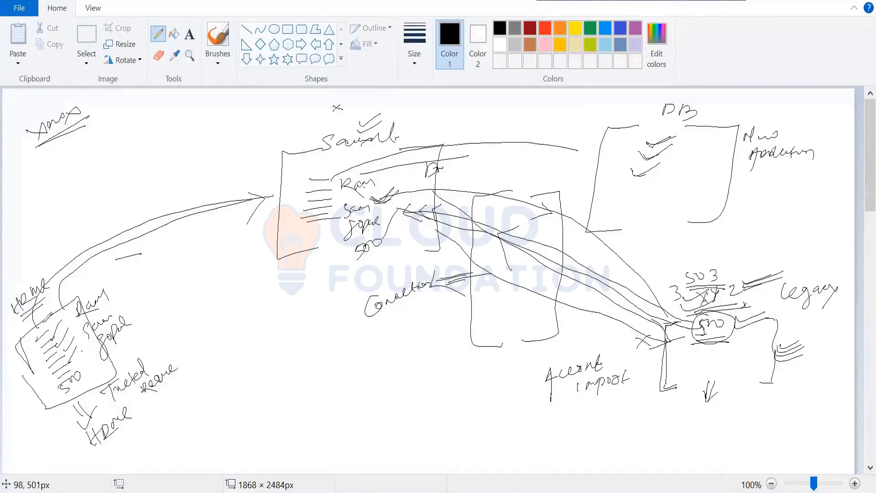
pyautogui.moveTo(42, 328); pyautogui.dragTo(54, 317)
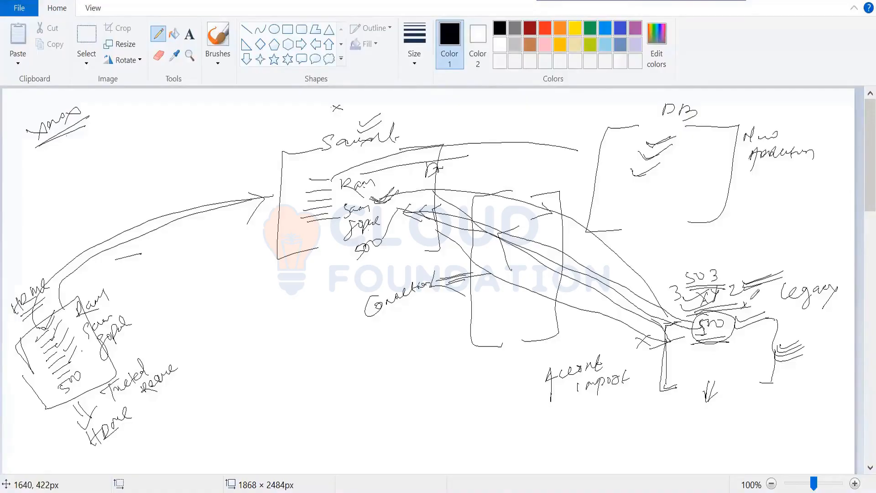
# Step: Write 2 near the underlined 500 at XYZ, then box the names inside Saviynt, with an underlined 500 below and a check mark above
pyautogui.moveTo(751, 299); pyautogui.dragTo(757, 296)
pyautogui.moveTo(703, 331)
pyautogui.mouseDown()
pyautogui.moveTo(729, 332)
pyautogui.moveTo(712, 335)
pyautogui.moveTo(722, 338)
pyautogui.mouseUp()
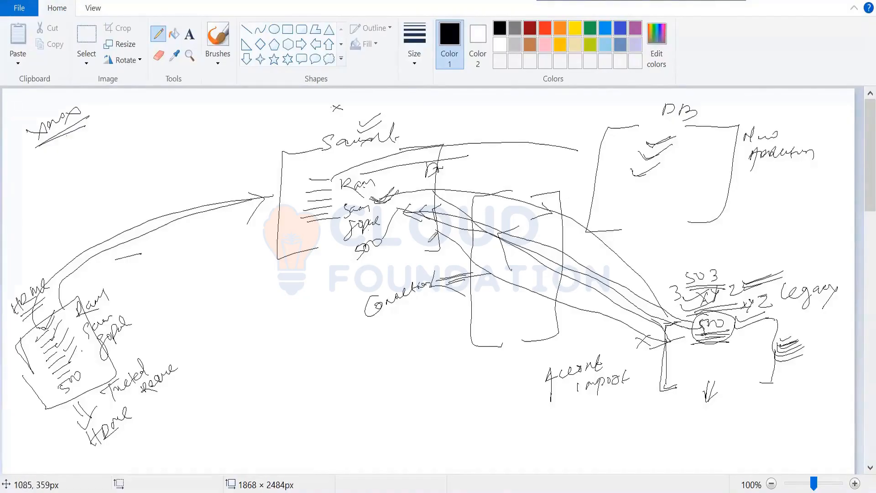
pyautogui.moveTo(331, 175); pyautogui.dragTo(349, 245)
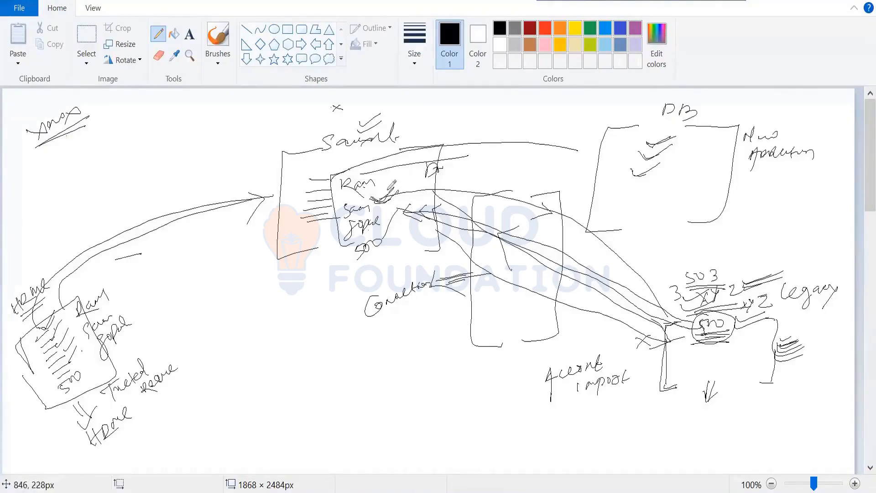
pyautogui.moveTo(405, 163); pyautogui.dragTo(404, 247)
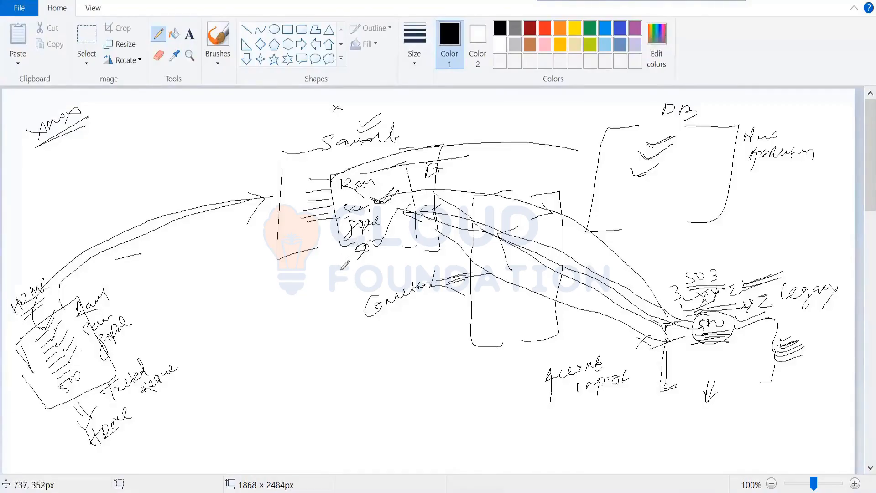
pyautogui.moveTo(339, 270)
pyautogui.mouseDown()
pyautogui.moveTo(353, 261)
pyautogui.moveTo(375, 274)
pyautogui.moveTo(360, 276)
pyautogui.mouseUp()
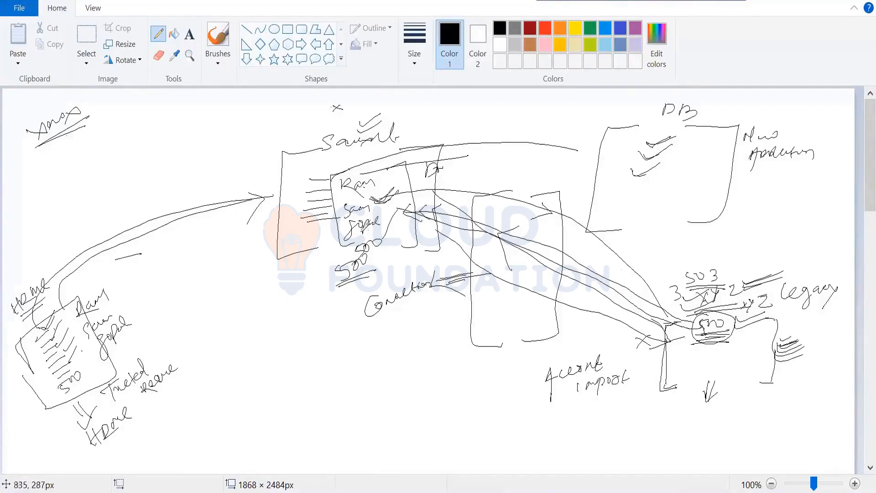
pyautogui.moveTo(347, 155); pyautogui.dragTo(360, 151)
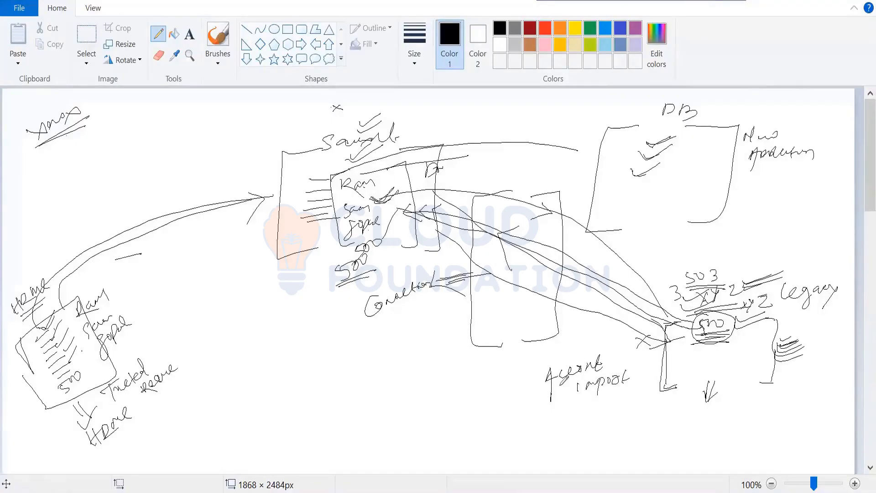
# Step: Mark up Account import with a check and strokes, and write Target Reconciliation and Non-authoritative source below it, linked by arrows
pyautogui.moveTo(550, 368)
pyautogui.mouseDown()
pyautogui.moveTo(563, 355)
pyautogui.moveTo(588, 370)
pyautogui.mouseUp()
pyautogui.moveTo(614, 362); pyautogui.dragTo(626, 357)
pyautogui.moveTo(615, 366)
pyautogui.mouseDown()
pyautogui.moveTo(628, 342)
pyautogui.moveTo(621, 351)
pyautogui.moveTo(639, 345)
pyautogui.mouseUp()
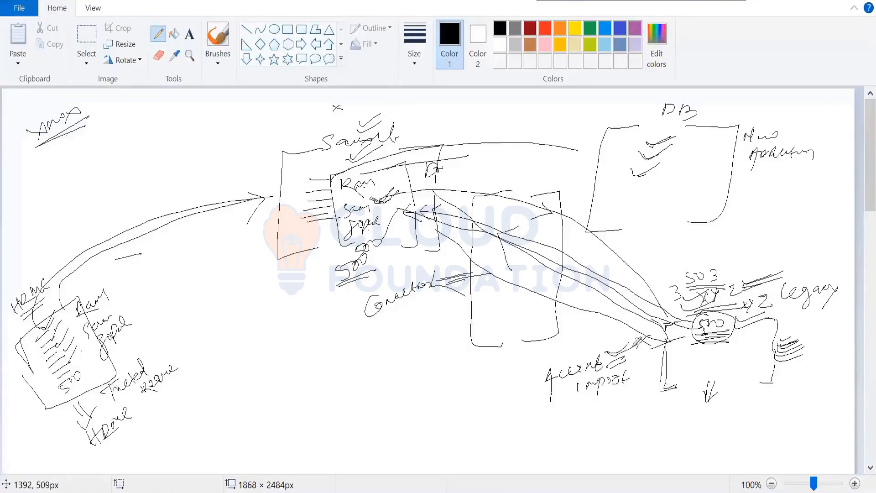
pyautogui.moveTo(570, 405)
pyautogui.mouseDown()
pyautogui.moveTo(571, 416)
pyautogui.moveTo(556, 427)
pyautogui.moveTo(573, 425)
pyautogui.mouseUp()
pyautogui.moveTo(557, 428)
pyautogui.mouseDown()
pyautogui.moveTo(559, 446)
pyautogui.moveTo(584, 426)
pyautogui.moveTo(592, 442)
pyautogui.moveTo(615, 423)
pyautogui.moveTo(616, 431)
pyautogui.mouseUp()
pyautogui.moveTo(610, 418)
pyautogui.mouseDown()
pyautogui.moveTo(625, 415)
pyautogui.moveTo(632, 442)
pyautogui.moveTo(646, 413)
pyautogui.moveTo(715, 402)
pyautogui.mouseUp()
pyautogui.moveTo(636, 419)
pyautogui.mouseDown()
pyautogui.moveTo(639, 439)
pyautogui.moveTo(650, 437)
pyautogui.moveTo(644, 451)
pyautogui.moveTo(674, 432)
pyautogui.moveTo(788, 415)
pyautogui.moveTo(812, 415)
pyautogui.moveTo(767, 445)
pyautogui.moveTo(763, 434)
pyautogui.moveTo(821, 440)
pyautogui.mouseUp()
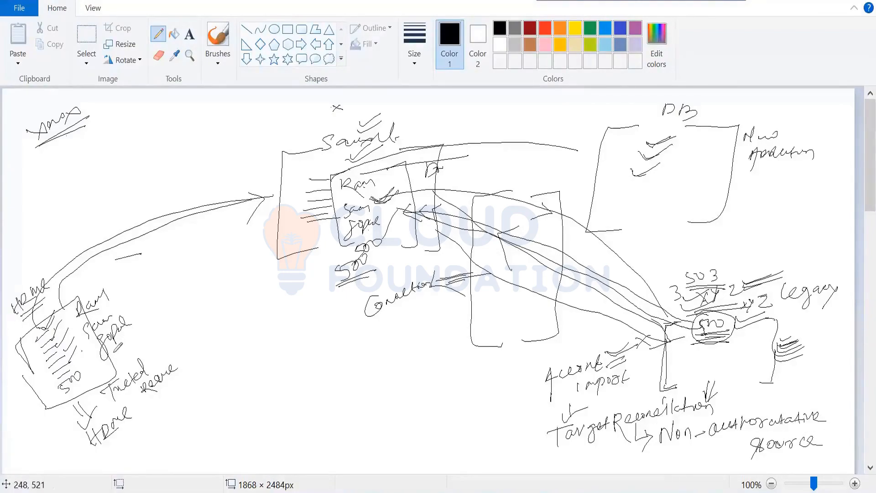
# Step: Write Trusted Recon with Authoritative source below it beside the HRMS box, and add a User import label above
pyautogui.moveTo(117, 348); pyautogui.dragTo(232, 280)
pyautogui.moveTo(176, 325)
pyautogui.mouseDown()
pyautogui.moveTo(193, 322)
pyautogui.moveTo(201, 358)
pyautogui.moveTo(205, 340)
pyautogui.moveTo(277, 300)
pyautogui.mouseUp()
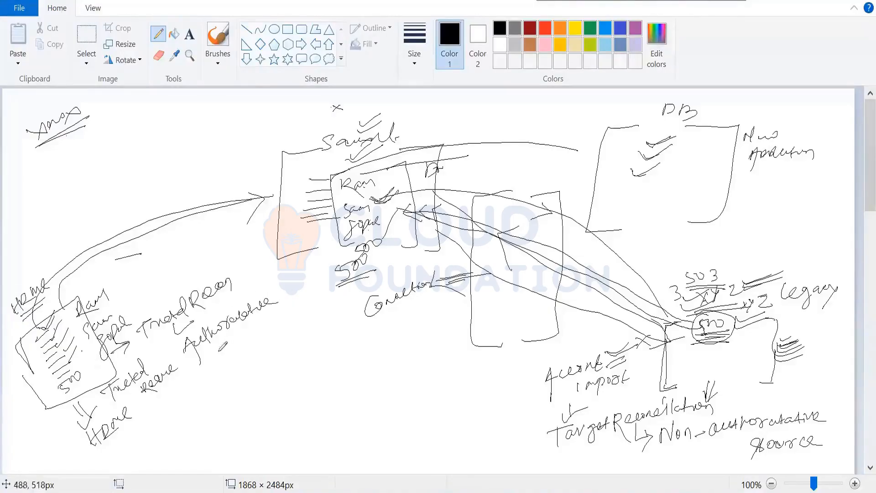
pyautogui.moveTo(223, 347)
pyautogui.mouseDown()
pyautogui.moveTo(211, 350)
pyautogui.moveTo(264, 333)
pyautogui.mouseUp()
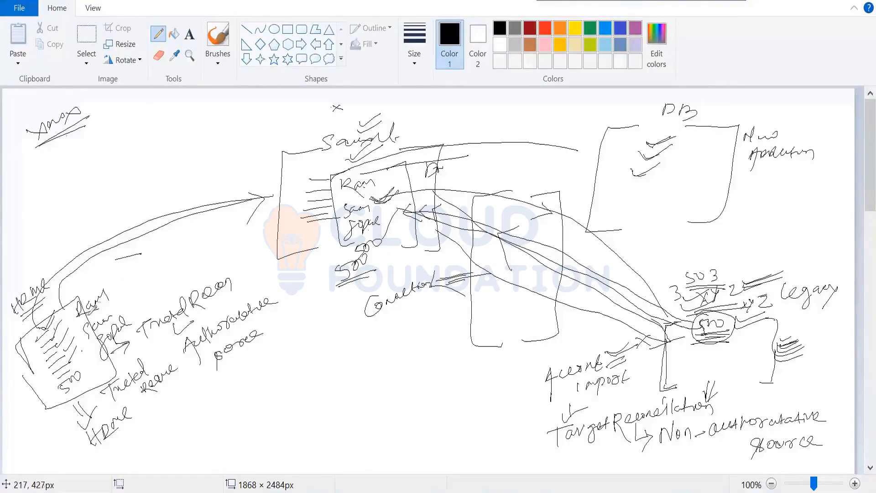
pyautogui.moveTo(87, 315)
pyautogui.mouseDown()
pyautogui.moveTo(146, 270)
pyautogui.moveTo(131, 288)
pyautogui.moveTo(202, 250)
pyautogui.mouseUp()
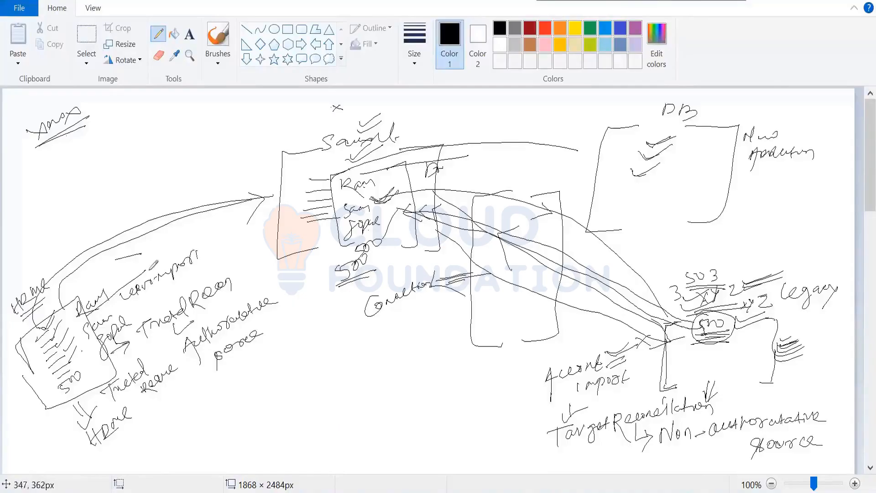
# Step: Draw an arrow from User import into Saviynt, write Account import in the XYZ box, and draw an arrow from there back to Saviynt
pyautogui.moveTo(142, 271); pyautogui.dragTo(241, 204)
pyautogui.moveTo(329, 200)
pyautogui.mouseDown()
pyautogui.moveTo(338, 204)
pyautogui.moveTo(295, 219)
pyautogui.mouseUp()
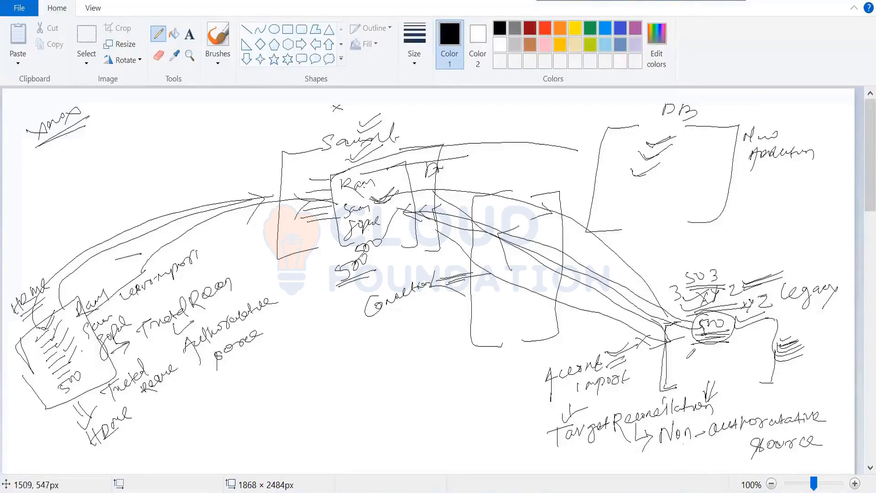
pyautogui.moveTo(688, 358)
pyautogui.mouseDown()
pyautogui.moveTo(756, 364)
pyautogui.moveTo(720, 360)
pyautogui.moveTo(626, 279)
pyautogui.moveTo(419, 210)
pyautogui.mouseUp()
pyautogui.moveTo(517, 203); pyautogui.dragTo(532, 269)
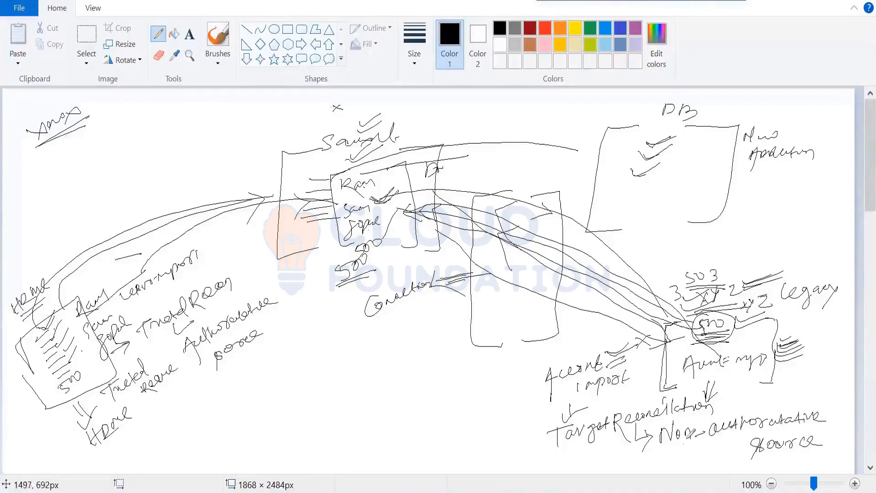
# Step: Write the note Saviynt will receive information in the free space below the Connector label
pyautogui.moveTo(574, 411); pyautogui.dragTo(556, 422)
pyautogui.moveTo(300, 363)
pyautogui.mouseDown()
pyautogui.moveTo(305, 373)
pyautogui.moveTo(398, 334)
pyautogui.mouseUp()
pyautogui.moveTo(357, 379)
pyautogui.mouseDown()
pyautogui.moveTo(479, 325)
pyautogui.moveTo(475, 338)
pyautogui.mouseUp()
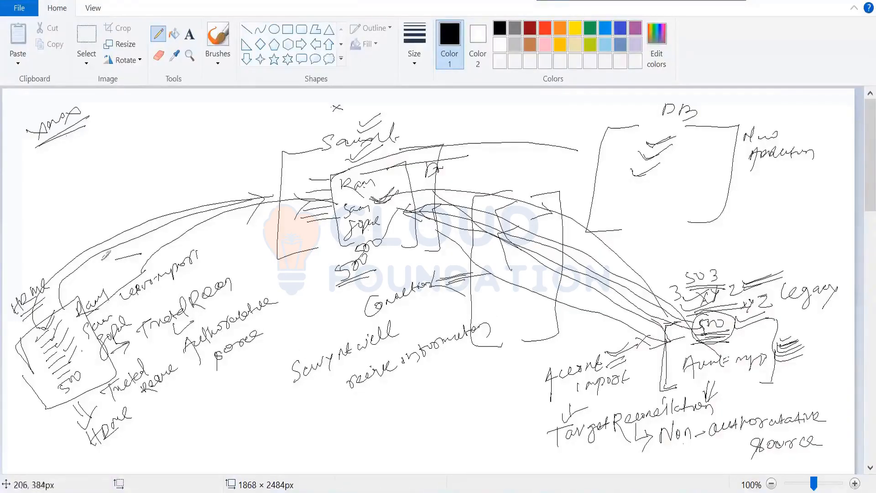
# Step: Draw two more curved lines from the HRMS side to Saviynt and two more from the XYZ box to Saviynt
pyautogui.moveTo(99, 230)
pyautogui.mouseDown()
pyautogui.moveTo(217, 162)
pyautogui.moveTo(323, 146)
pyautogui.mouseUp()
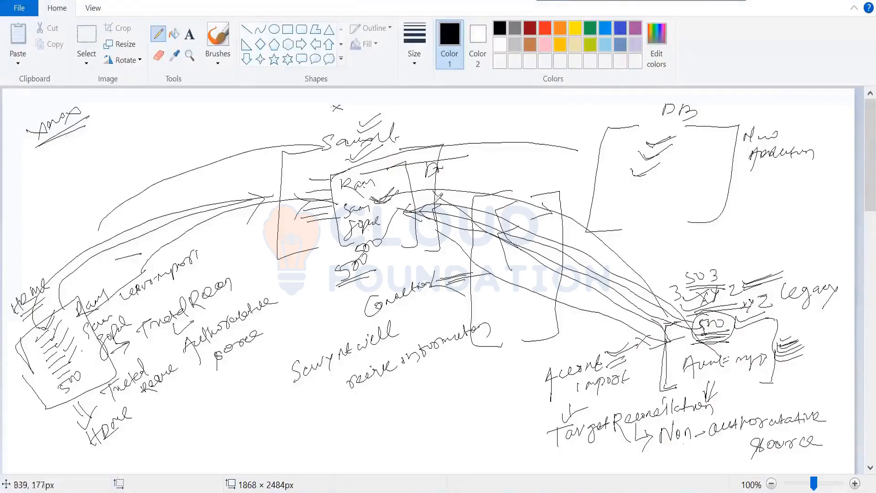
pyautogui.moveTo(685, 345)
pyautogui.mouseDown()
pyautogui.moveTo(594, 224)
pyautogui.moveTo(392, 155)
pyautogui.mouseUp()
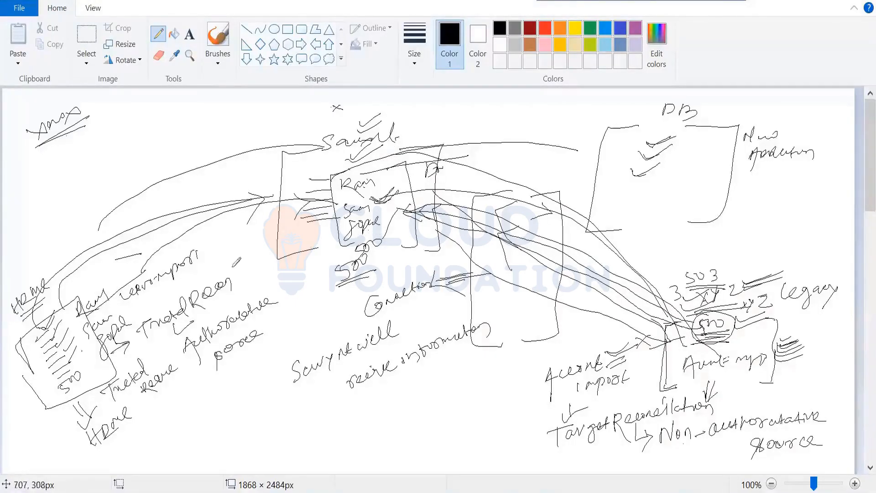
pyautogui.moveTo(81, 297)
pyautogui.mouseDown()
pyautogui.moveTo(132, 251)
pyautogui.moveTo(346, 185)
pyautogui.mouseUp()
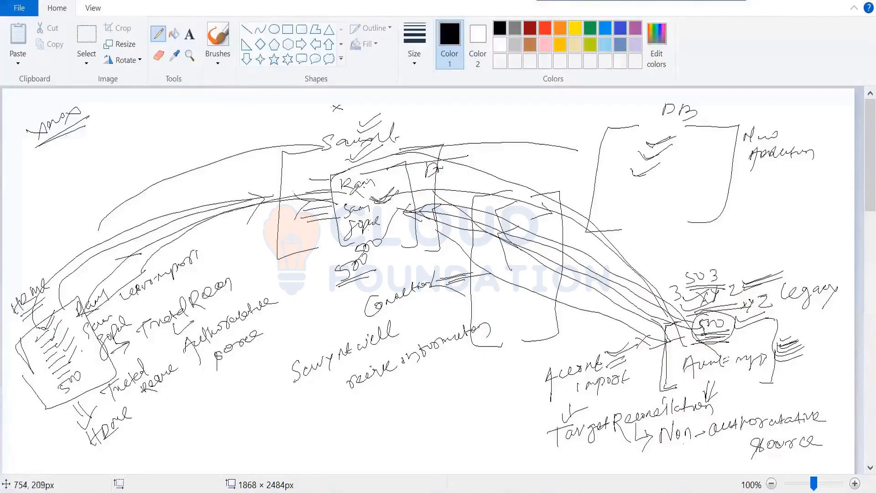
pyautogui.moveTo(688, 346); pyautogui.dragTo(382, 188)
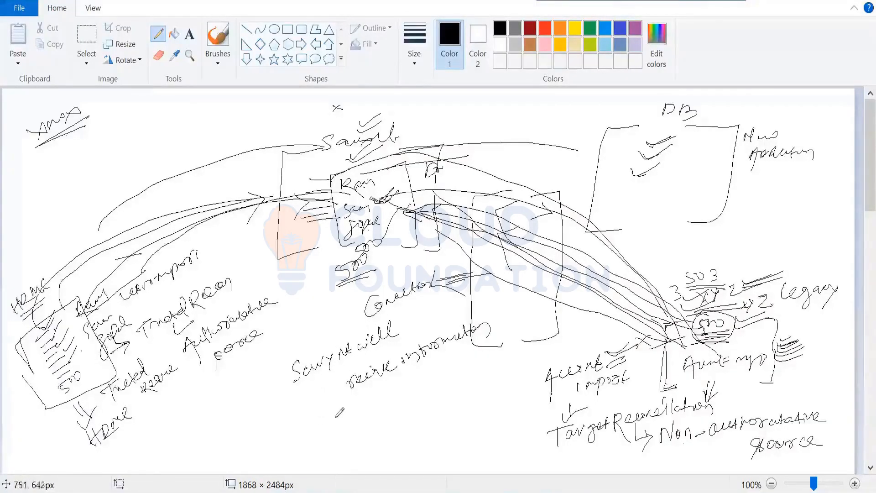
# Step: Write Provisioning with a double underline below the note, and draw a curved arrow from the Saviynt label to the DB box
pyautogui.moveTo(338, 407)
pyautogui.mouseDown()
pyautogui.moveTo(347, 413)
pyautogui.moveTo(391, 385)
pyautogui.moveTo(402, 393)
pyautogui.moveTo(394, 424)
pyautogui.mouseUp()
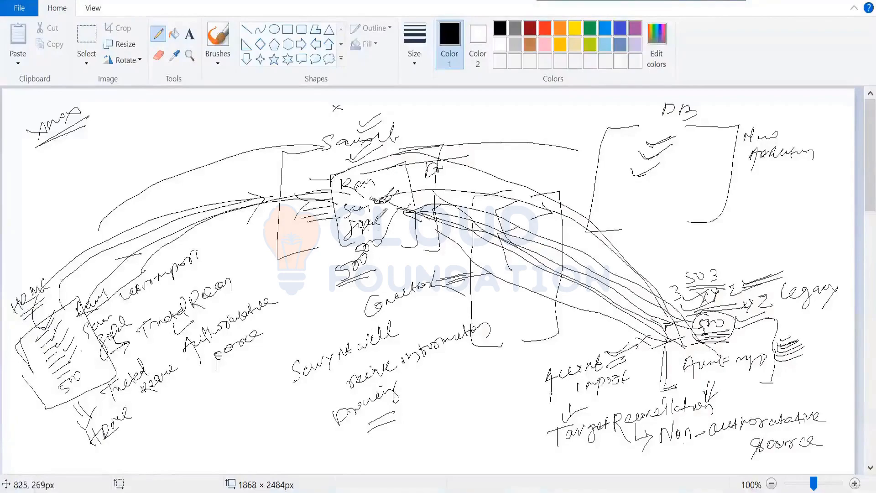
pyautogui.moveTo(410, 144)
pyautogui.mouseDown()
pyautogui.moveTo(440, 133)
pyautogui.moveTo(660, 133)
pyautogui.mouseUp()
pyautogui.moveTo(564, 108); pyautogui.dragTo(576, 111)
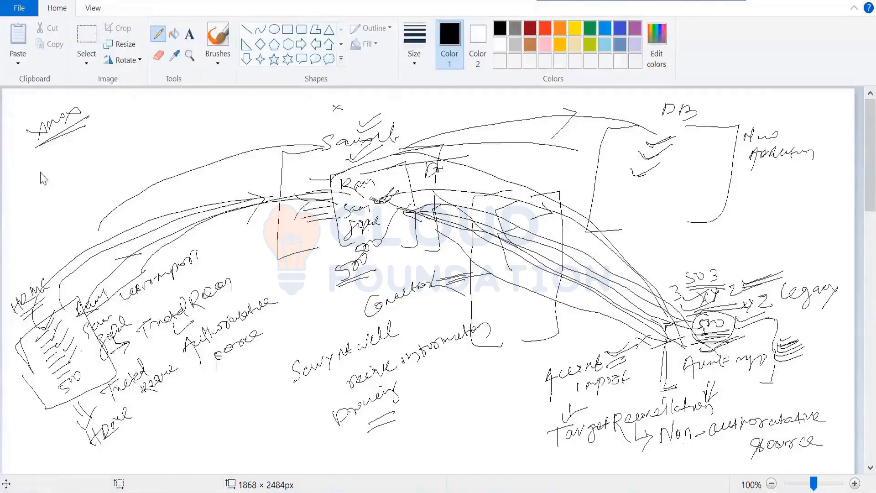
# Step: Switch to MySQL Workbench, create a new table under the jdbc_app schema's tables, and begin its name with a
pyautogui.hotkey('alt', 'Tab')
pyautogui.scroll(2, 75, 145)
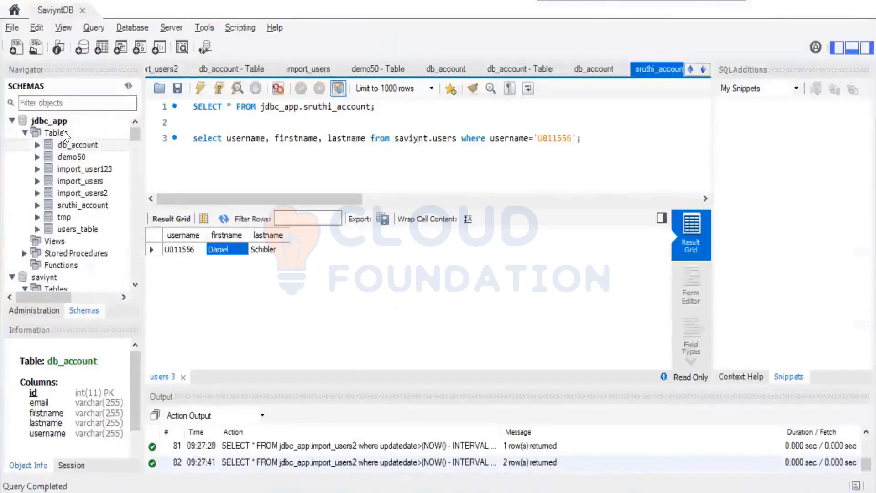
pyautogui.click(66, 134)
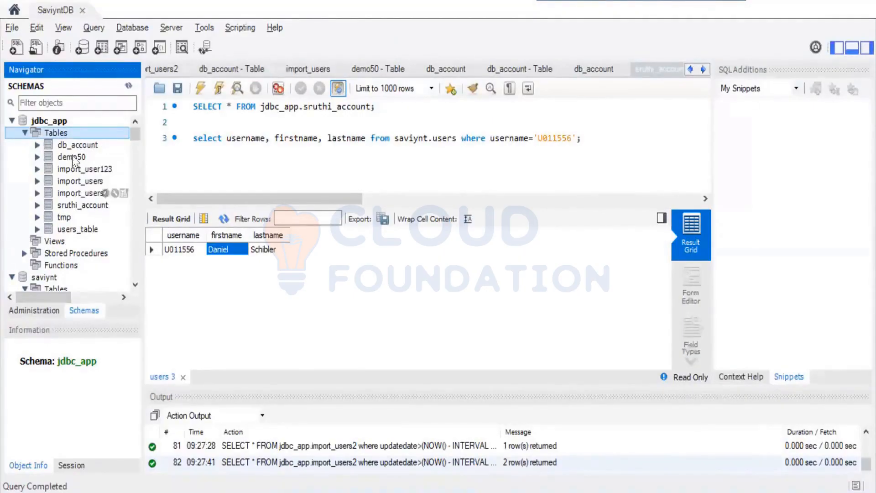
pyautogui.click(103, 147)
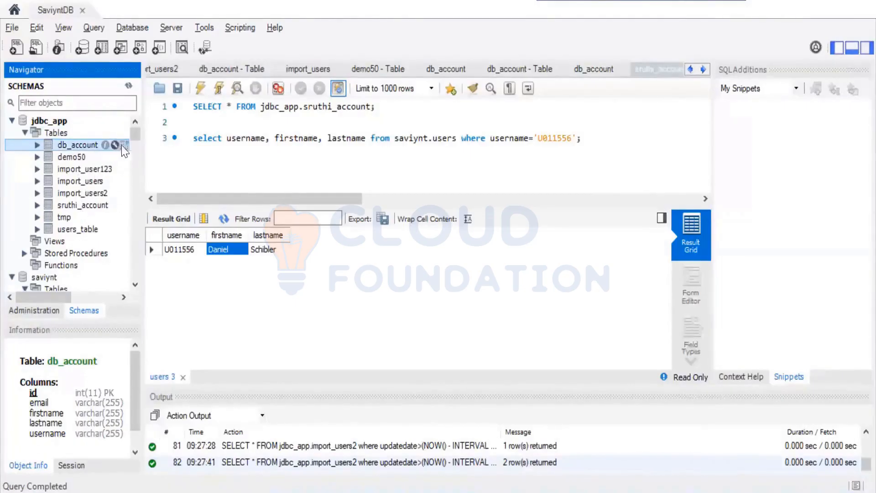
pyautogui.click(68, 132)
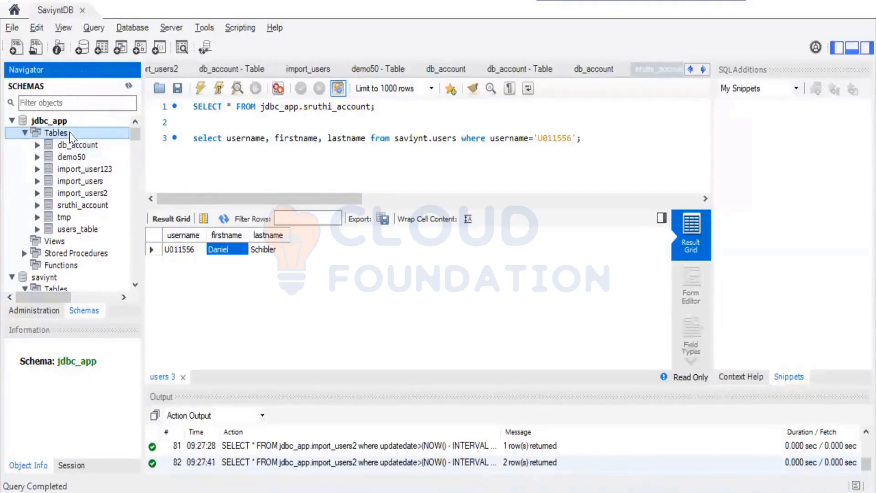
pyautogui.rightClick(72, 133)
pyautogui.click(95, 144)
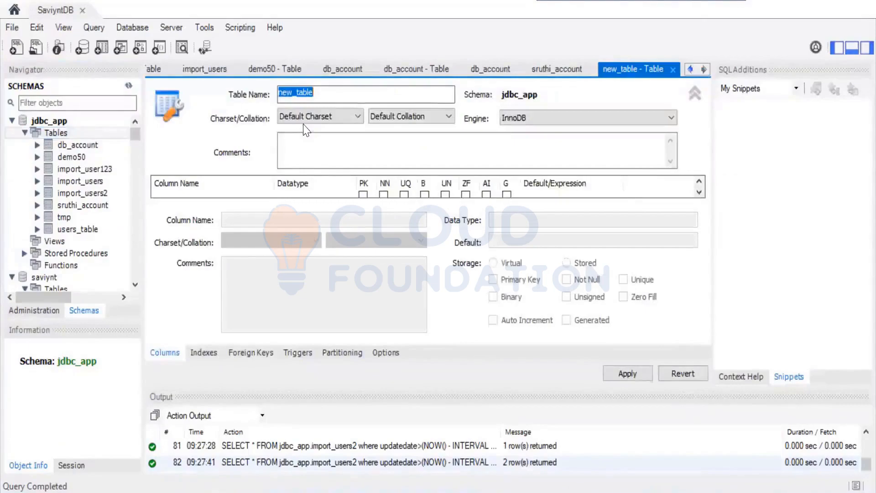
pyautogui.write('app')
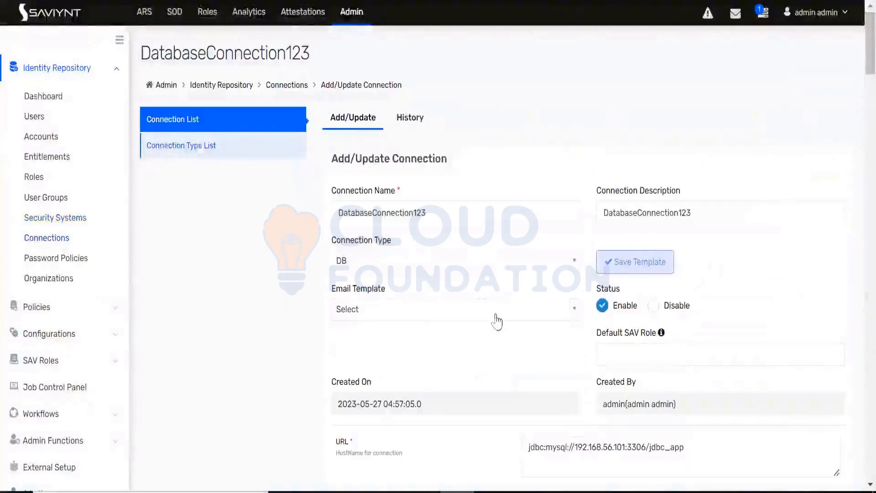
# Step: Review the DatabaseConnection123 connection parameters in Saviynt, focusing on the ACCOUNTSIMPORT and USERIMPORT fields
pyautogui.scroll(-10, 500, 301)
pyautogui.scroll(10, 500, 286)
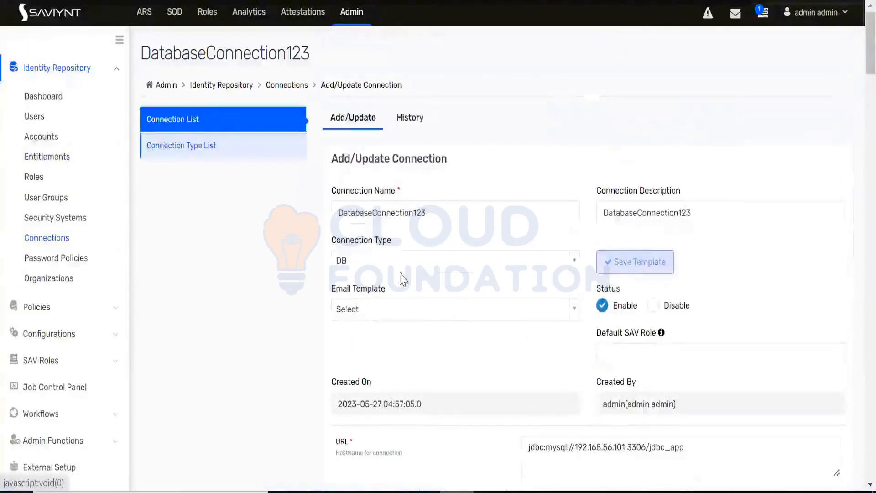
pyautogui.scroll(-15, 455, 274)
pyautogui.scroll(-15, 457, 274)
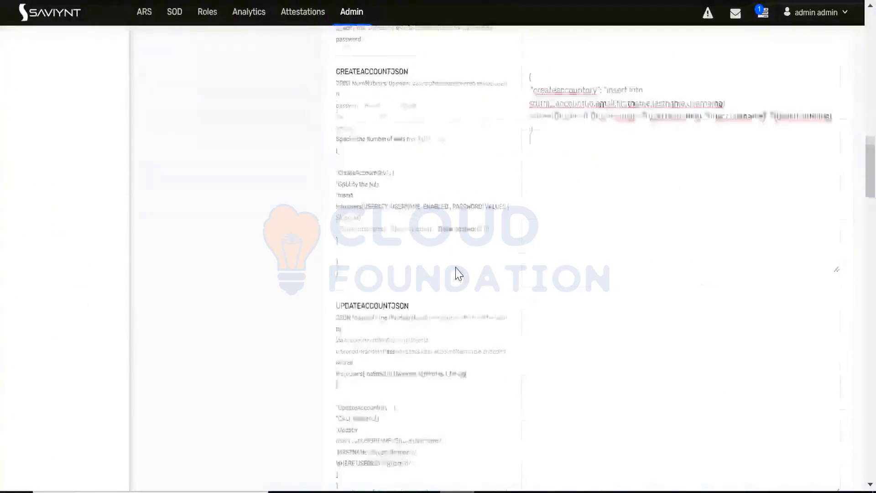
pyautogui.scroll(-15, 460, 274)
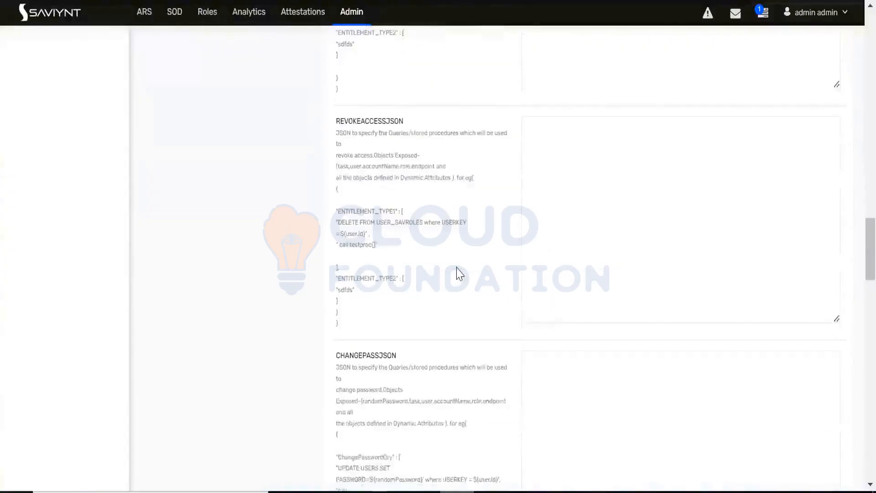
pyautogui.scroll(-12, 456, 274)
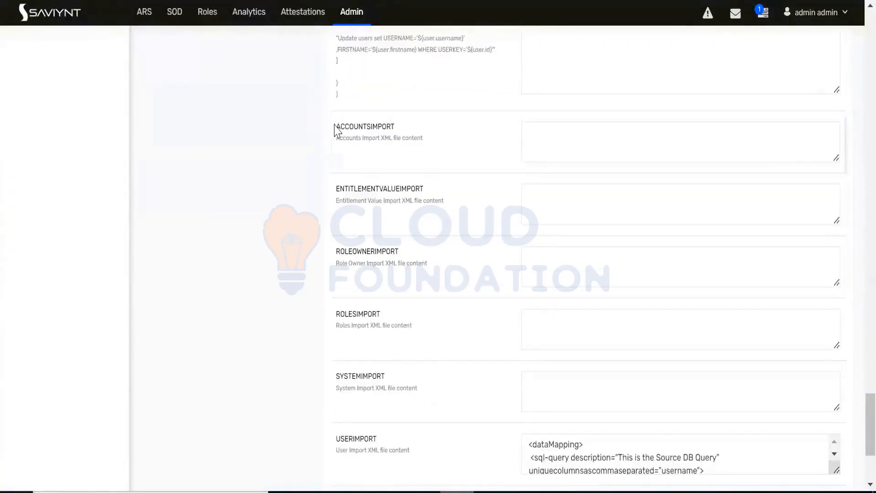
pyautogui.moveTo(337, 127); pyautogui.dragTo(396, 127)
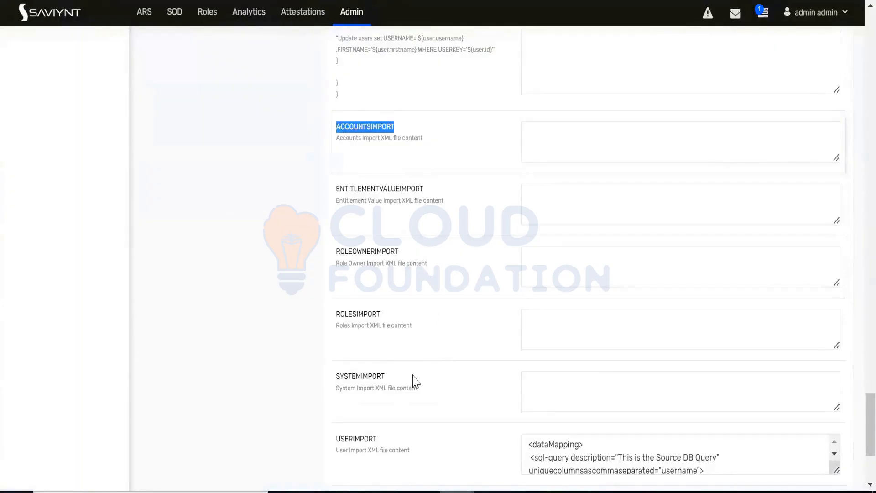
pyautogui.moveTo(378, 440); pyautogui.dragTo(332, 443)
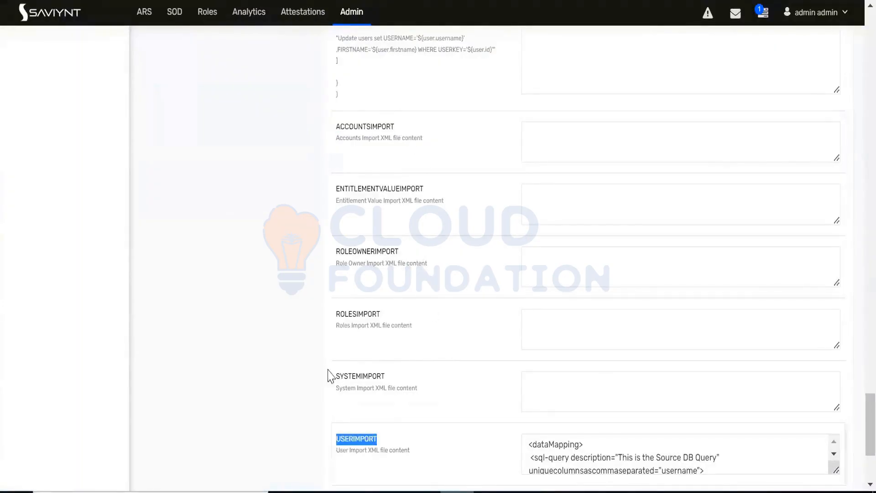
pyautogui.click(339, 121)
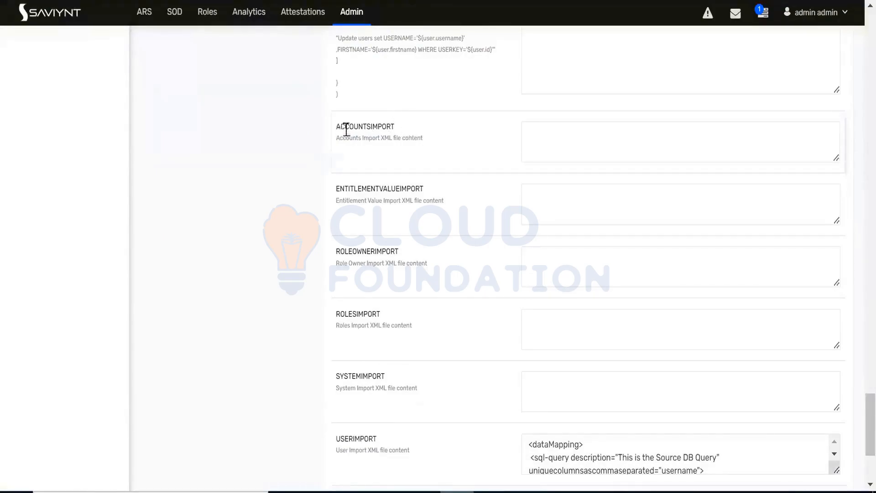
# Step: Copy the ACCOUNTSIMPORT parameter name, switch to the Database Integration Guide PDF in Edge, and search the guide for it in place of the old search term
pyautogui.doubleClick(340, 128)
pyautogui.hotkey('ctrl', 'c')
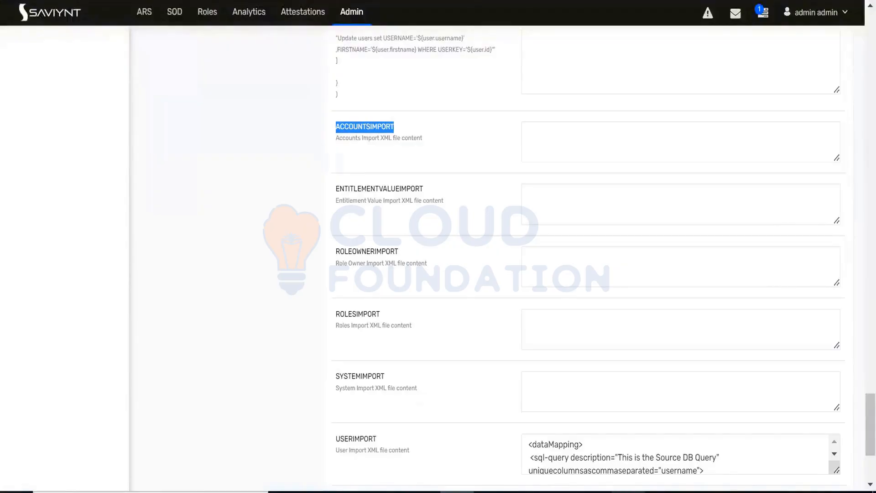
pyautogui.click(628, 492)
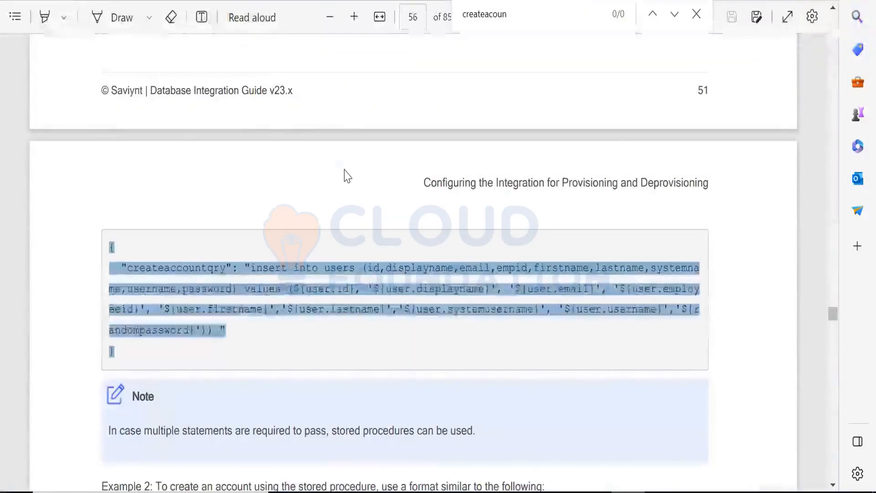
pyautogui.click(347, 176)
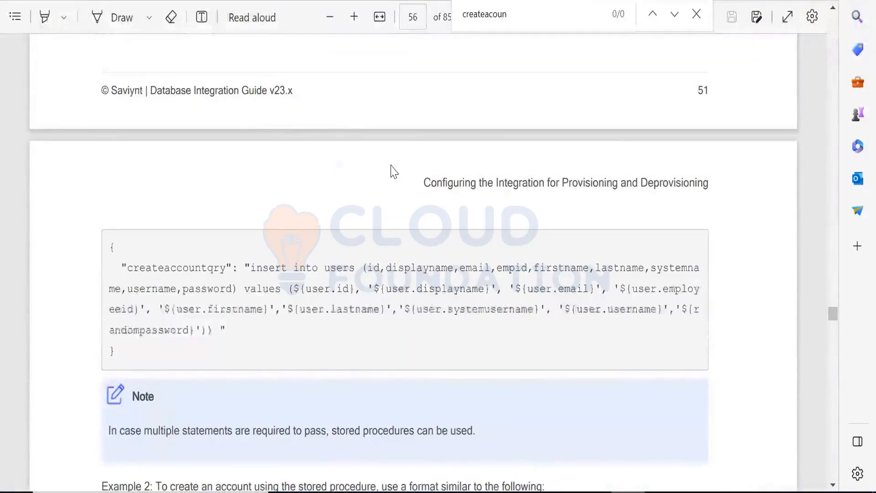
pyautogui.click(695, 16)
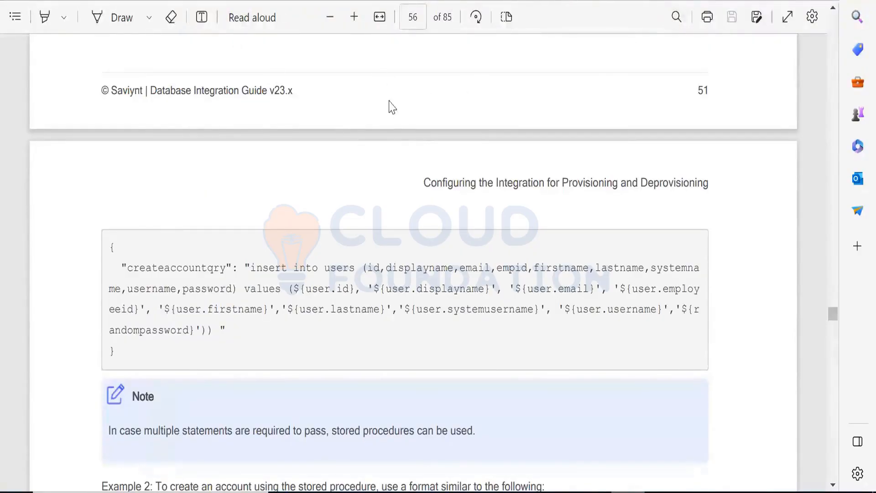
pyautogui.hotkey('ctrl', 'f')
pyautogui.hotkey('ctrl', 'v')
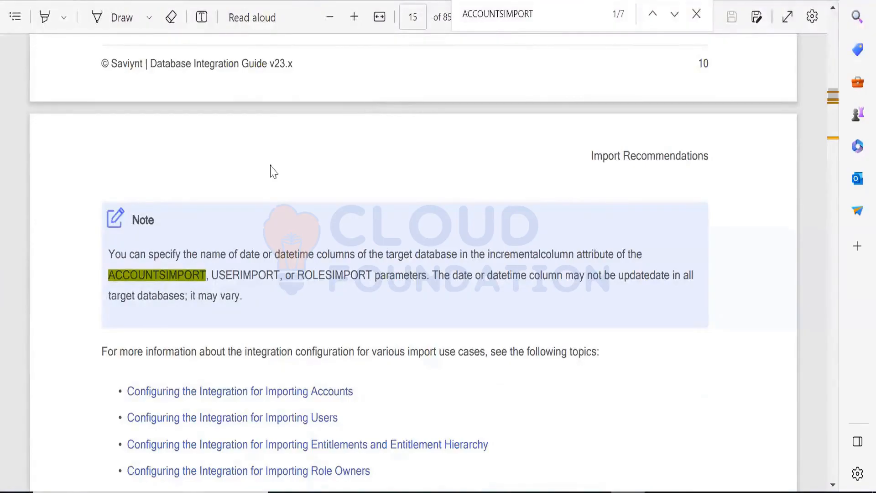
# Step: Read the guide's Configuring the Integration for Importing Accounts section, including the high-level steps and the Connection Parameters table
pyautogui.scroll(-5, 281, 194)
pyautogui.scroll(-6, 283, 194)
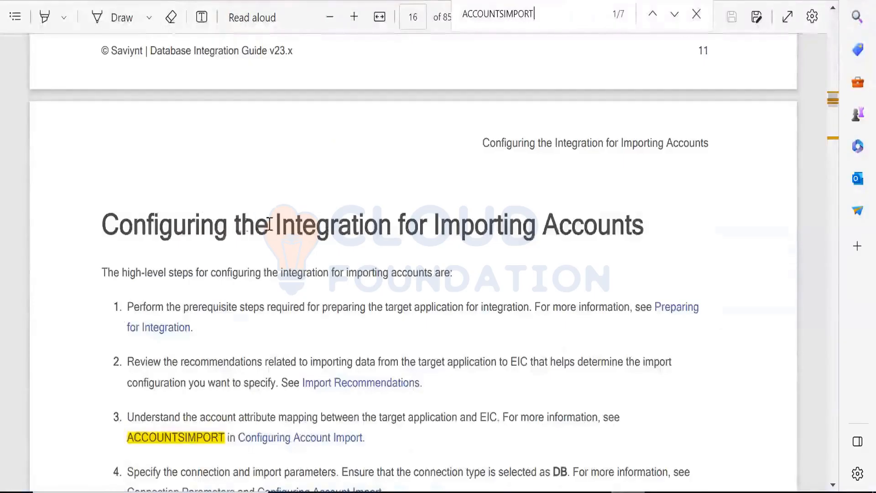
pyautogui.scroll(-3, 304, 190)
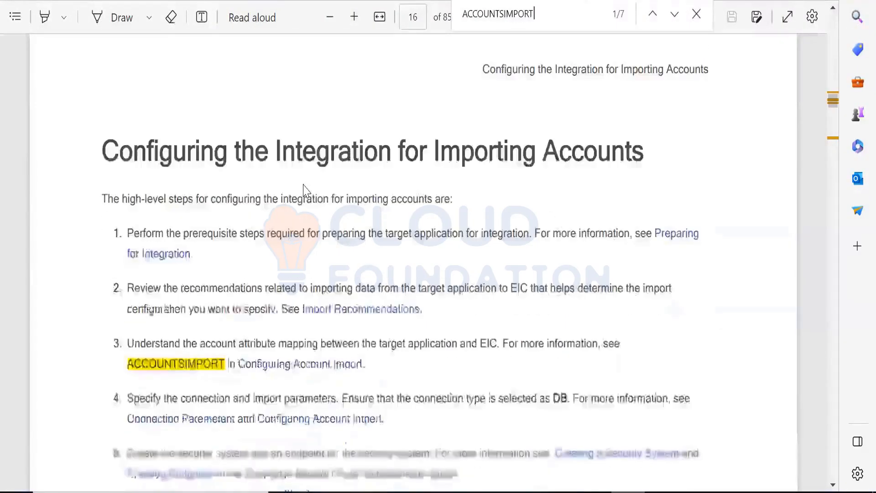
pyautogui.scroll(-8, 304, 190)
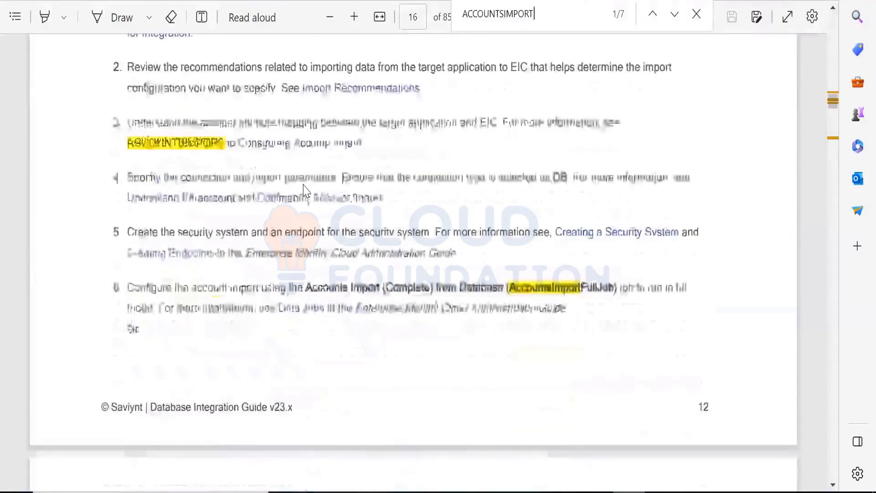
pyautogui.scroll(-3, 305, 190)
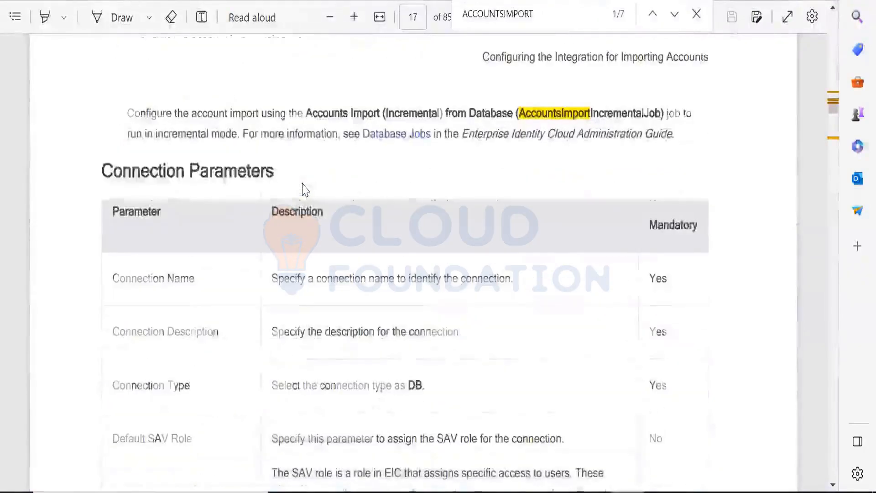
pyautogui.scroll(-3, 304, 190)
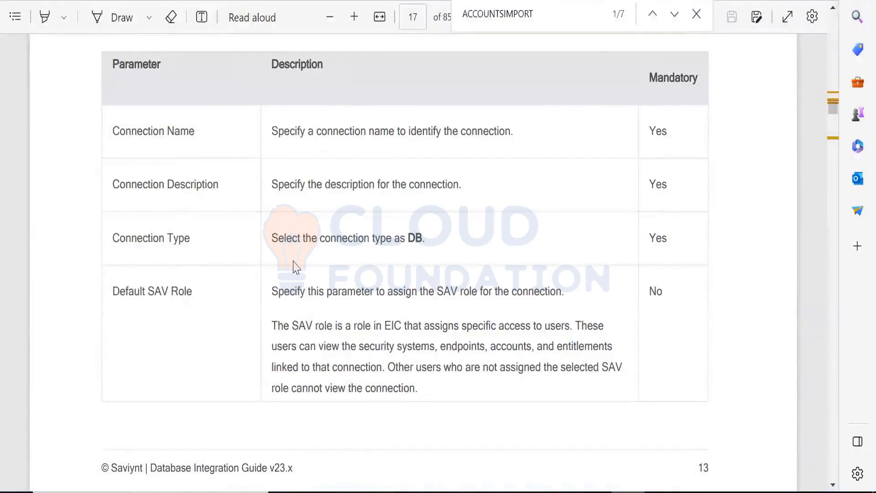
pyautogui.scroll(-3, 286, 238)
pyautogui.scroll(-3, 284, 236)
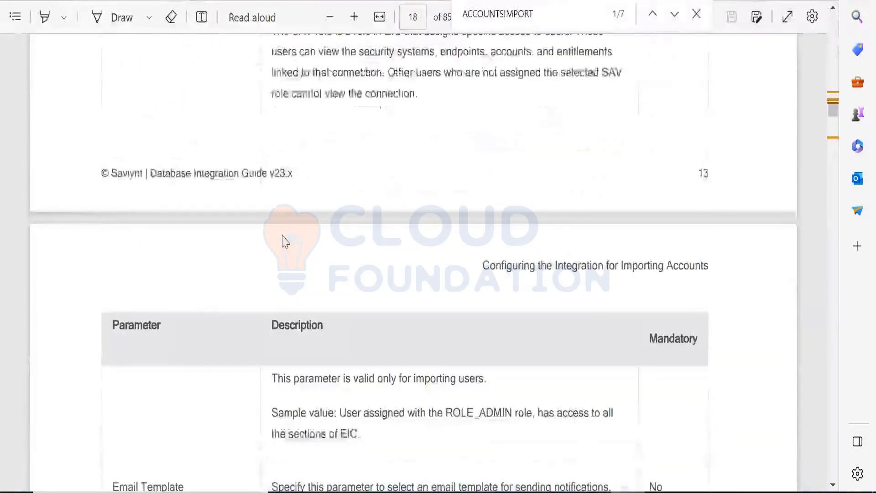
pyautogui.scroll(3, 280, 233)
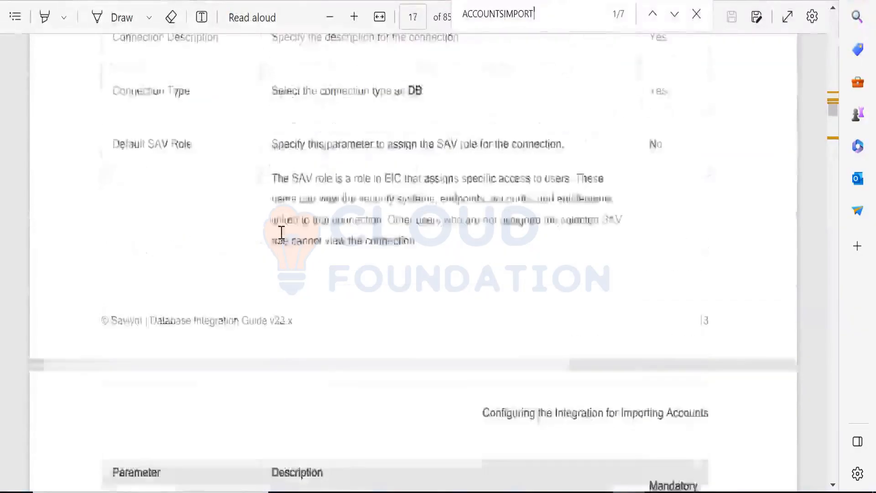
pyautogui.scroll(-10, 282, 232)
pyautogui.scroll(-10, 281, 231)
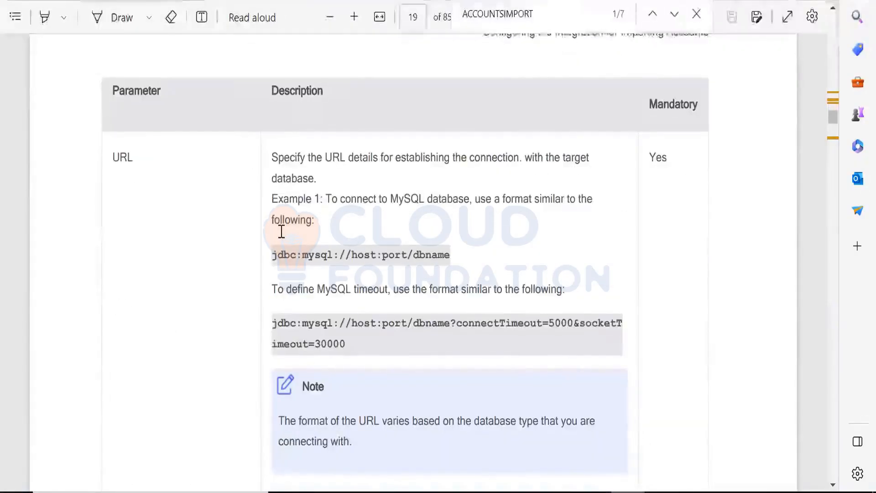
pyautogui.scroll(-6, 281, 232)
pyautogui.scroll(-8, 282, 231)
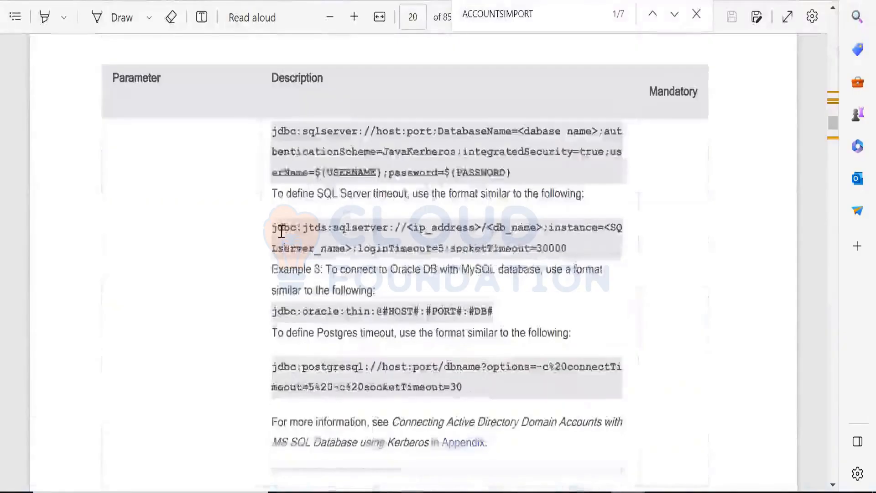
pyautogui.scroll(-6, 281, 231)
pyautogui.scroll(-14, 281, 231)
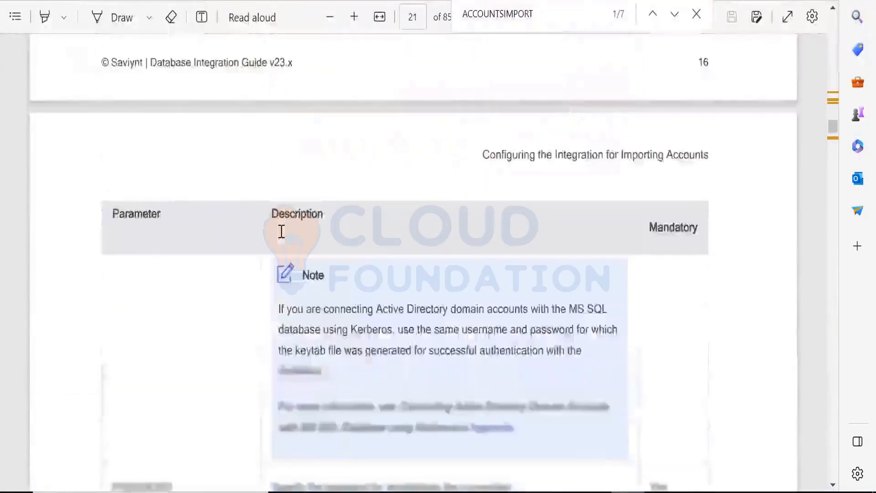
pyautogui.scroll(-16, 282, 231)
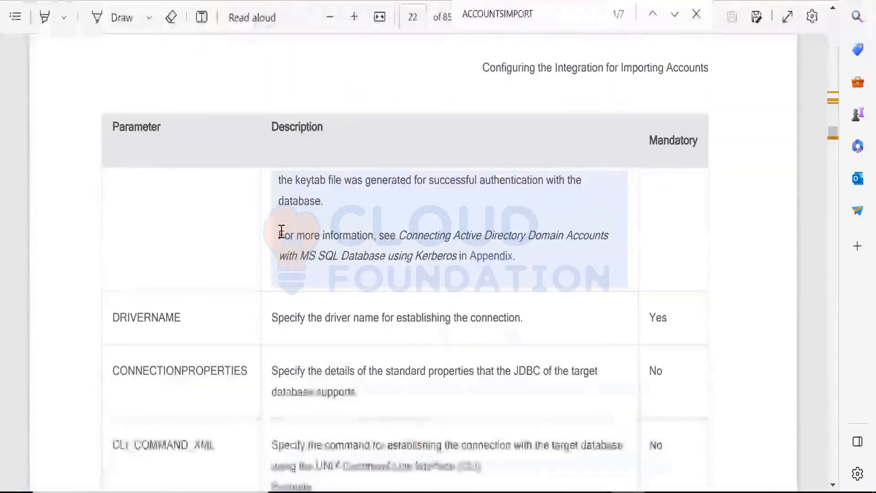
# Step: Find Example 1 for a full import of accounts under Configuring Account Import and select its dataMapping XML sample
pyautogui.scroll(-4, 281, 231)
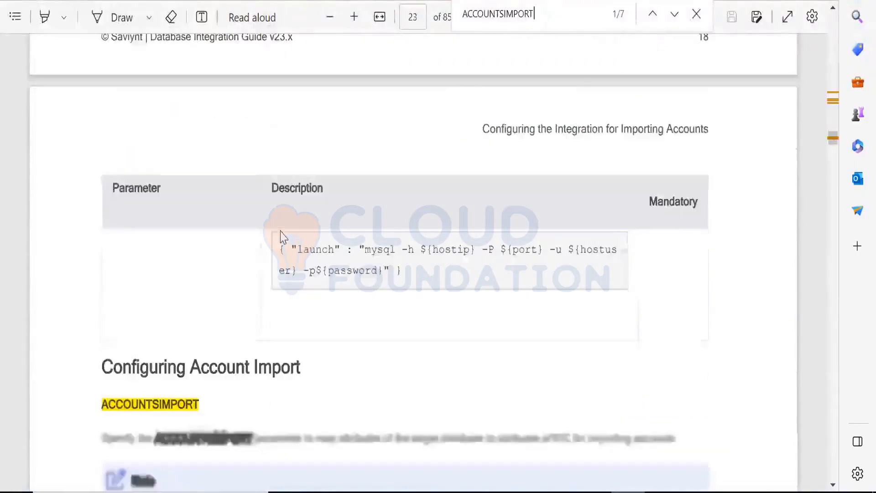
pyautogui.scroll(-11, 281, 232)
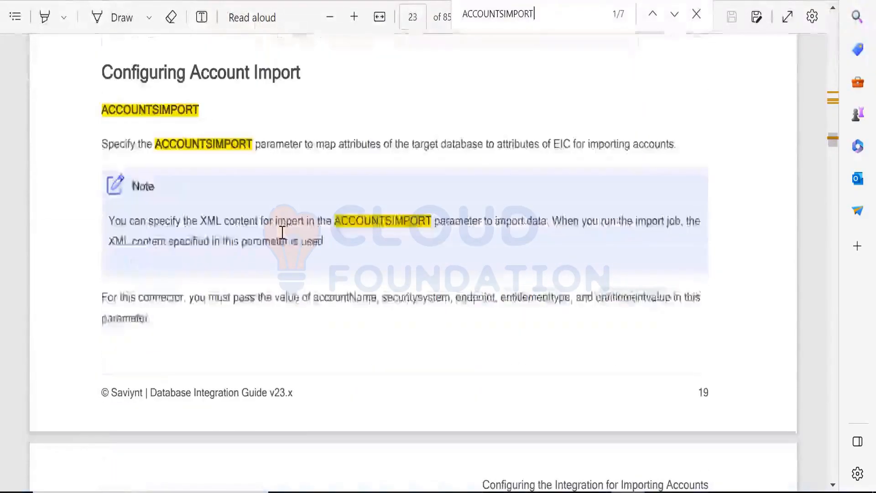
pyautogui.scroll(-16, 282, 233)
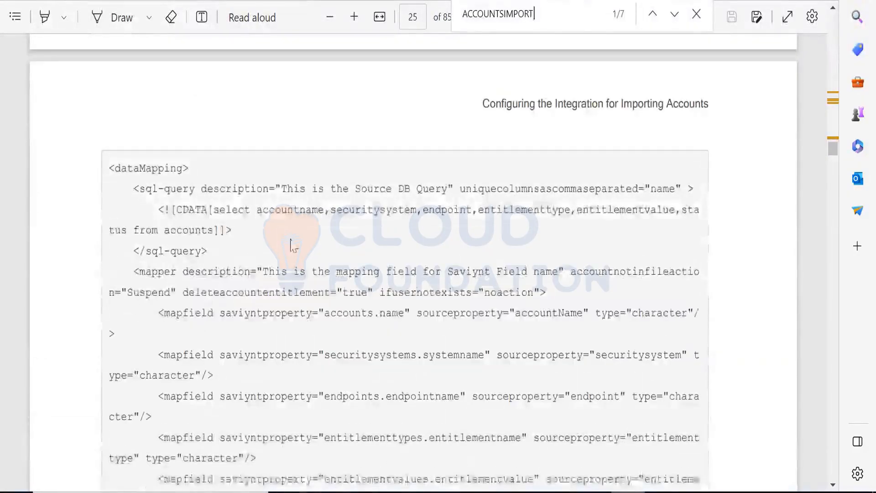
pyautogui.scroll(15, 258, 201)
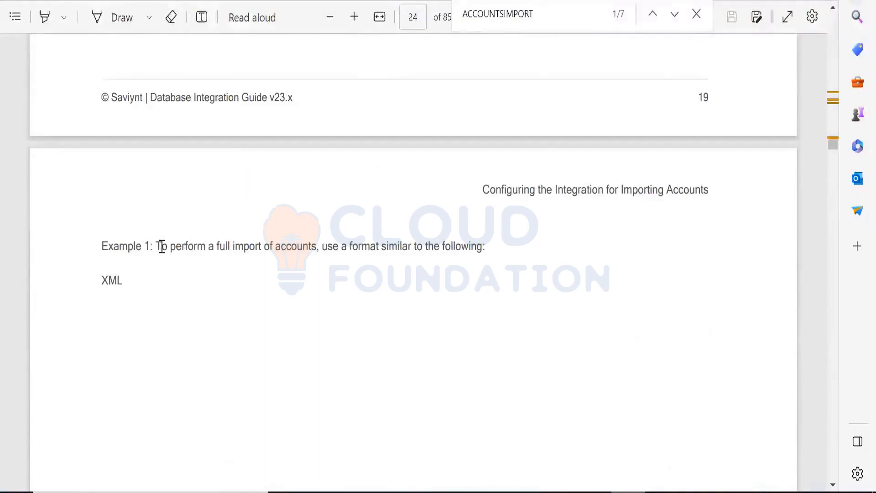
pyautogui.moveTo(162, 247); pyautogui.dragTo(483, 249)
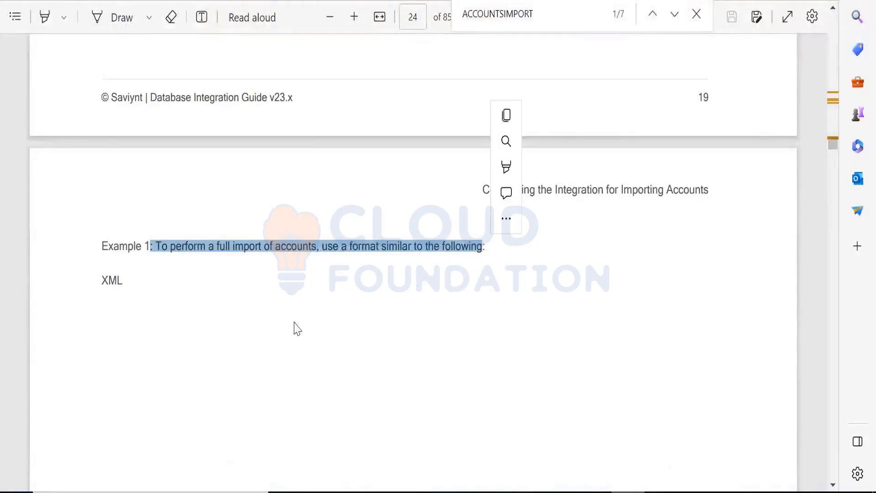
pyautogui.scroll(-3, 288, 325)
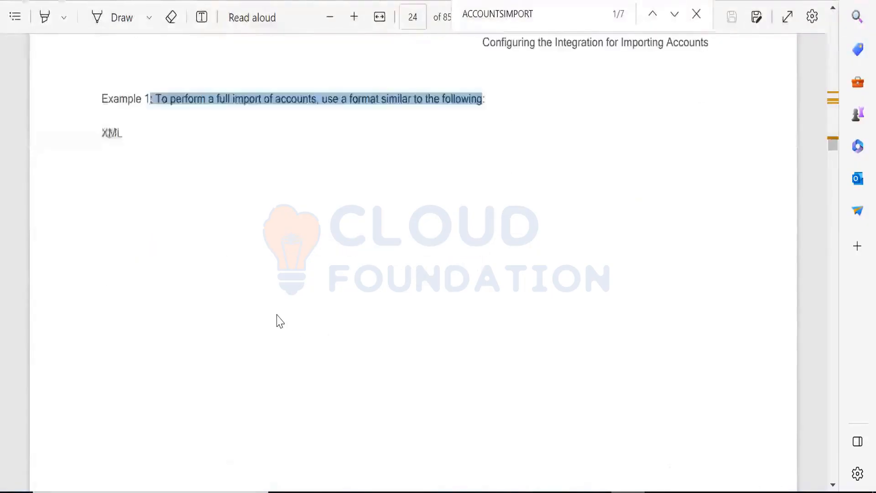
pyautogui.scroll(-12, 278, 319)
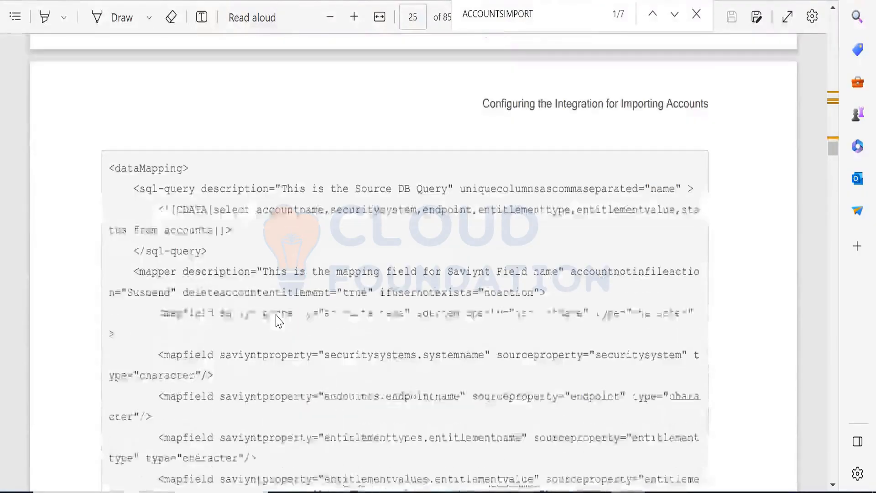
pyautogui.moveTo(109, 167); pyautogui.dragTo(195, 337)
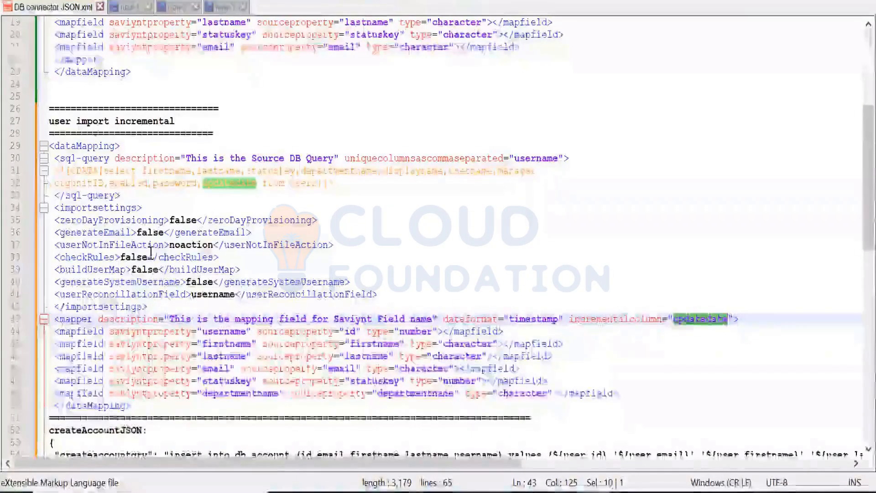
# Step: Switch to DB connector JSON.xml in Notepad++ and add a second separator line of equals signs between the createAccountJSON block and the URL entry
pyautogui.scroll(-7, 151, 253)
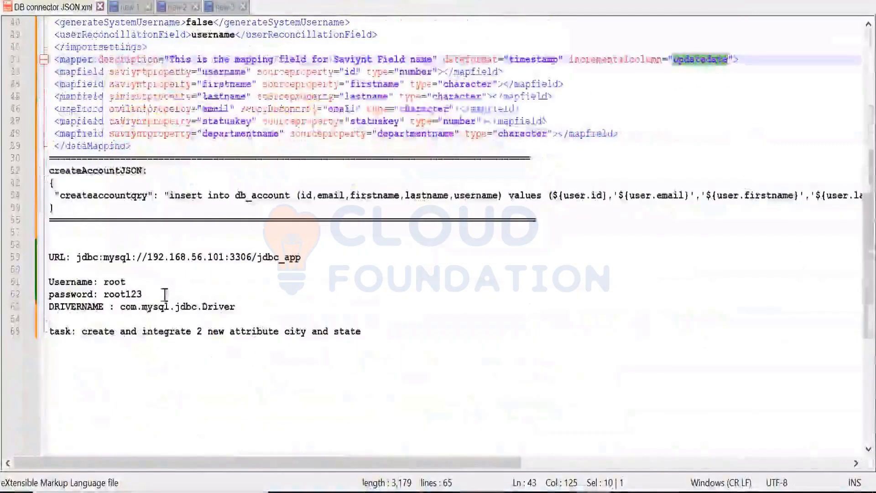
pyautogui.click(81, 234)
pyautogui.press('Return')
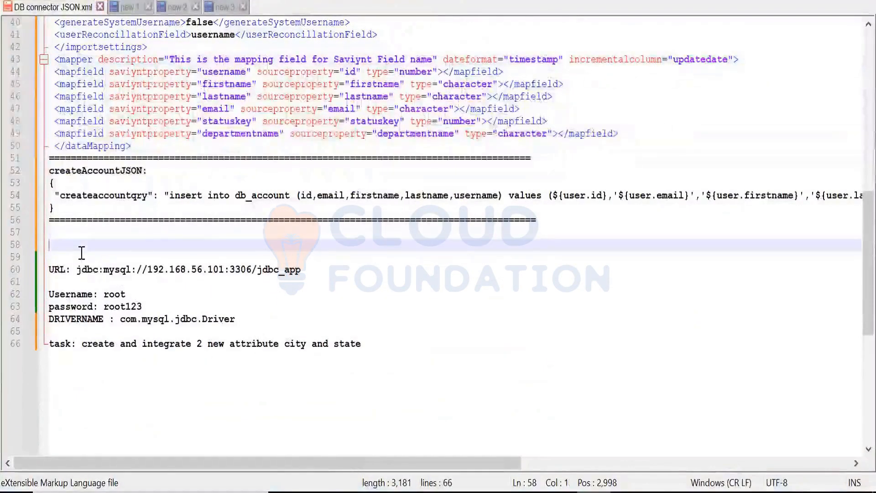
pyautogui.write('===============================')
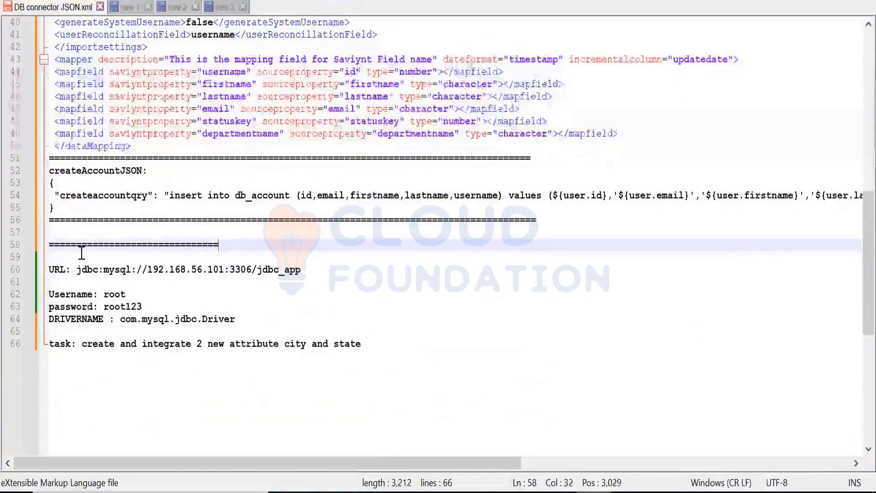
pyautogui.write('============================================================')
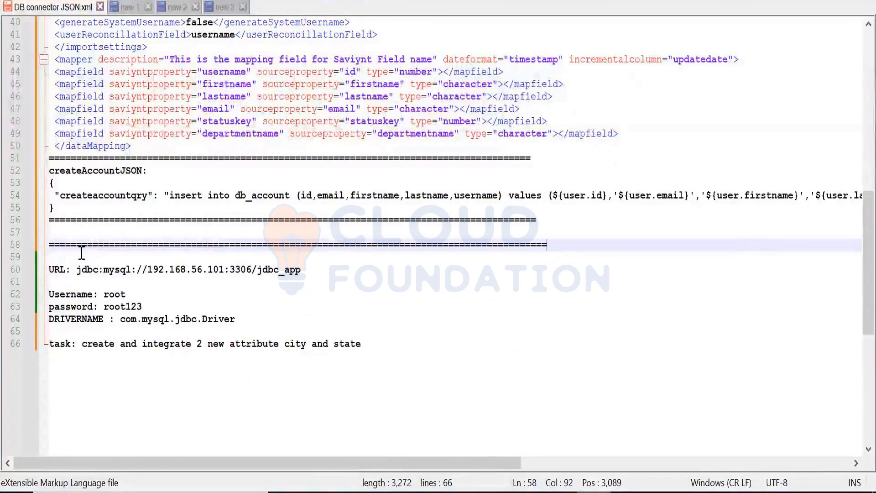
# Step: Trim two characters from the second separator line and add the heading accountimport: on the blank line above it, followed by a new line
pyautogui.press('BackSpace')
pyautogui.press('BackSpace')
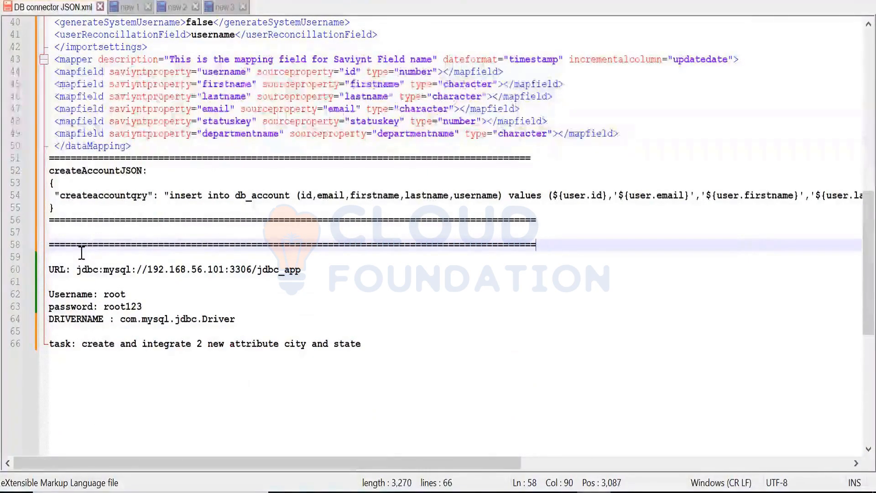
pyautogui.press('Up')
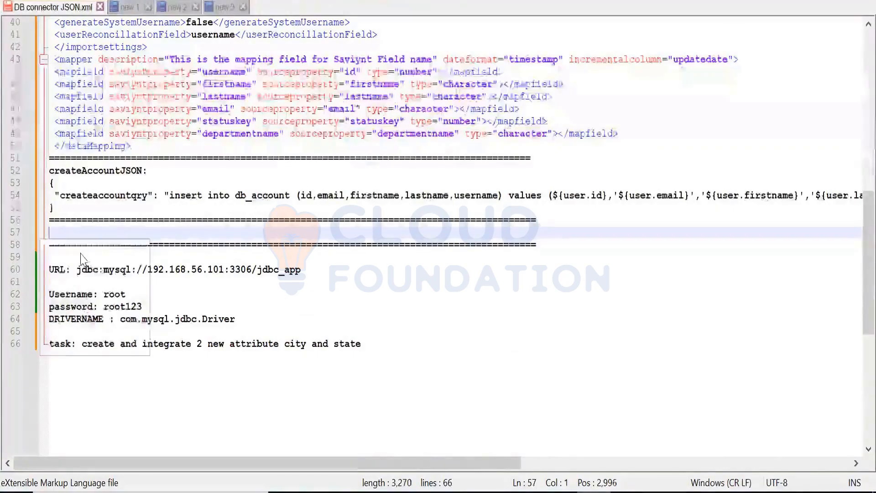
pyautogui.write('account_id')
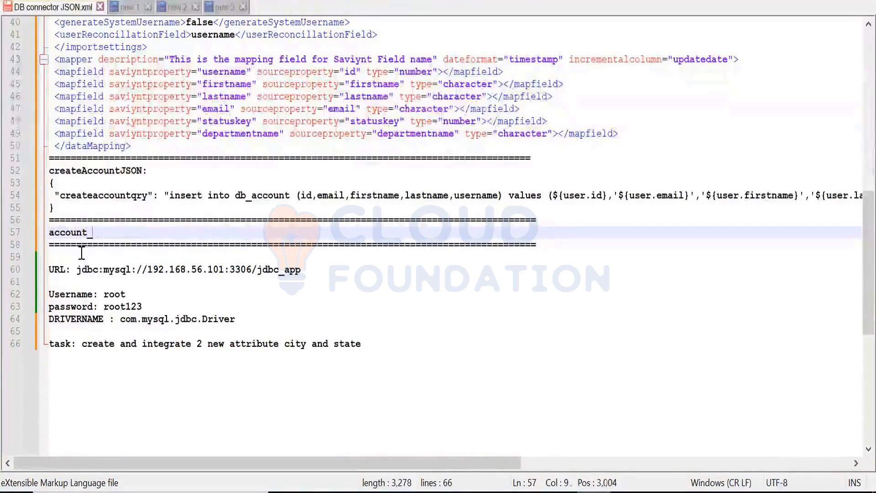
pyautogui.press('BackSpace')
pyautogui.press('BackSpace')
pyautogui.press('BackSpace')
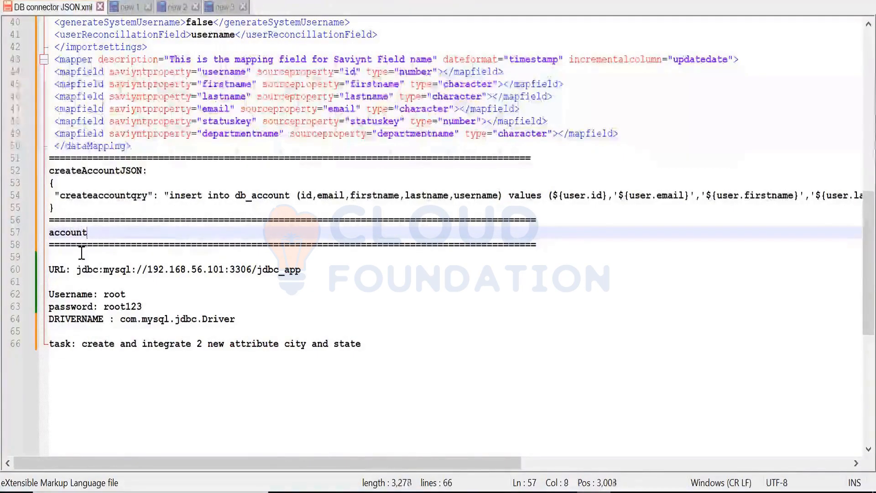
pyautogui.write('import')
pyautogui.press('BackSpace')
pyautogui.press('BackSpace')
pyautogui.press('BackSpace')
pyautogui.press('BackSpace')
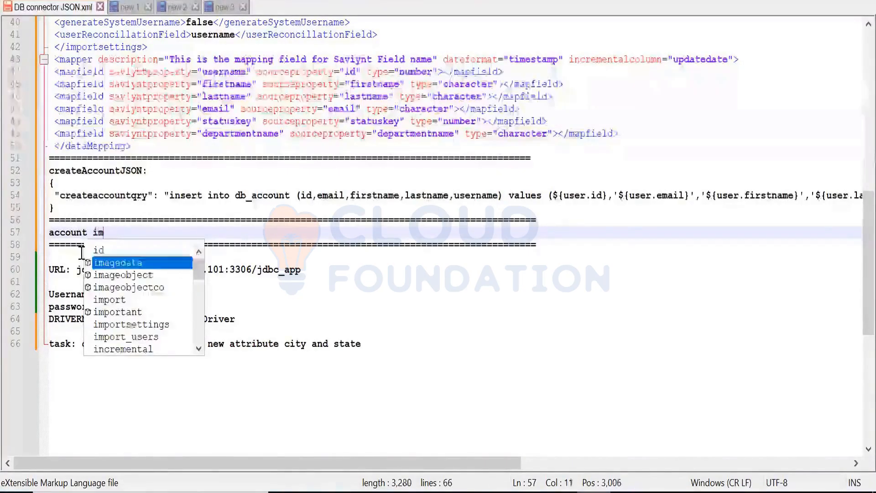
pyautogui.press('BackSpace')
pyautogui.press('BackSpace')
pyautogui.press('BackSpace')
pyautogui.press('BackSpace')
pyautogui.write('ti')
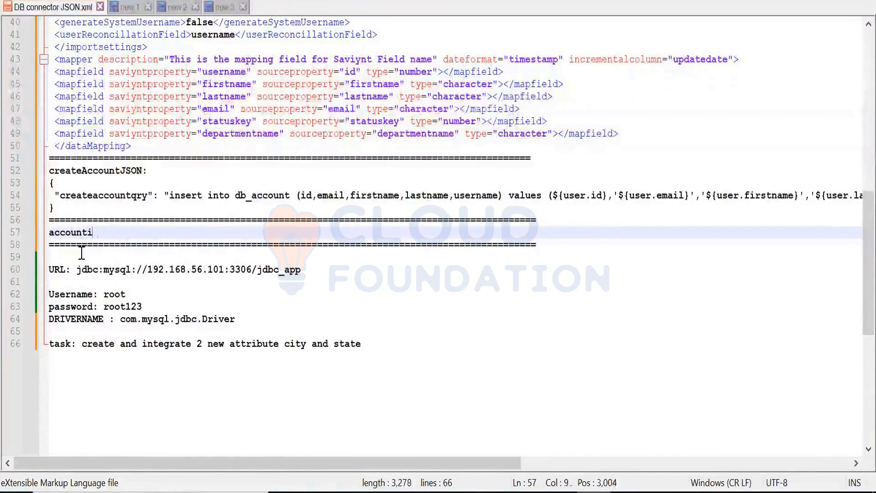
pyautogui.write('mport:')
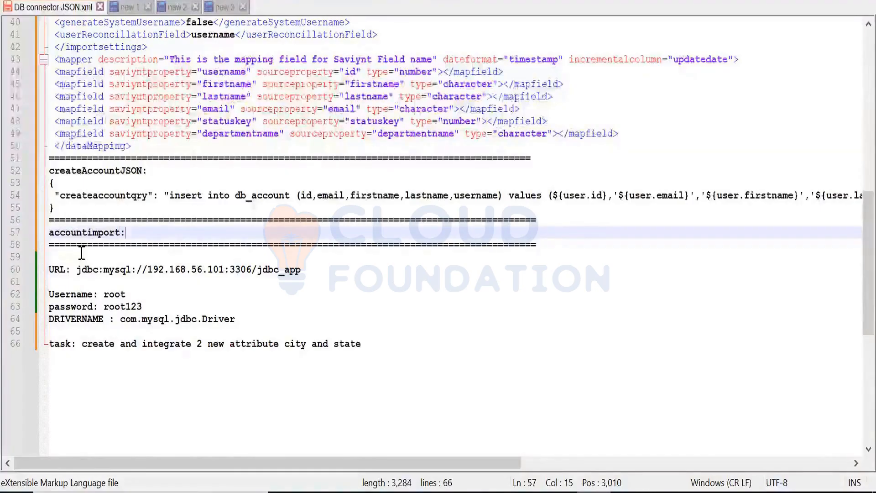
pyautogui.press('Return')
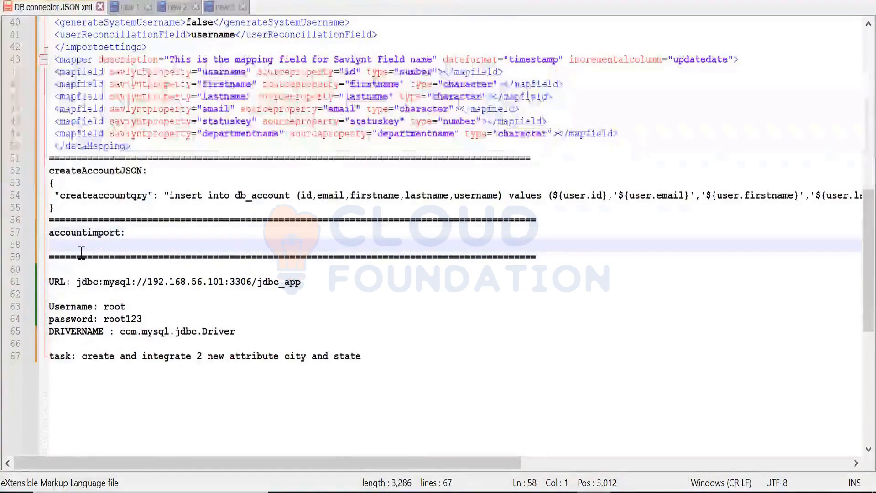
# Step: Paste the copied dataMapping XML sample under the accountimport: heading and highlight securitysystem, the source property of the securitysystems.systemname mapping
pyautogui.hotkey('ctrl', 'v')
pyautogui.scroll(-2, 81, 253)
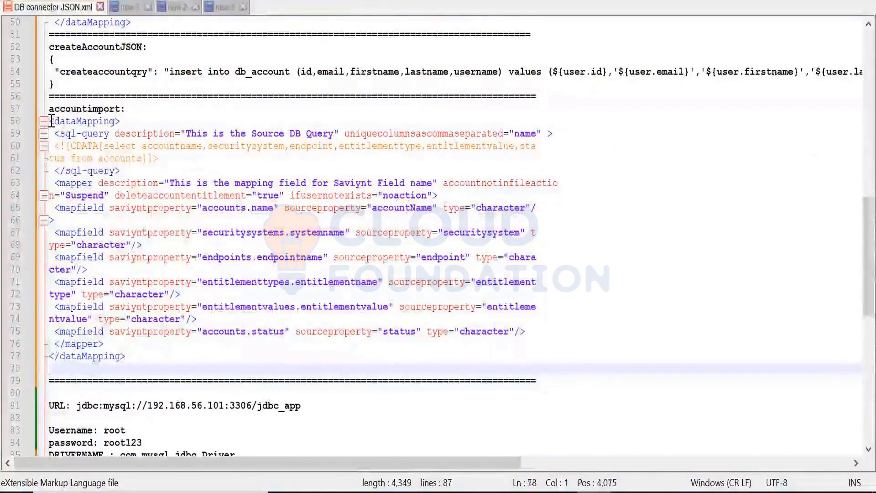
pyautogui.moveTo(54, 123); pyautogui.dragTo(87, 257)
pyautogui.moveTo(130, 353); pyautogui.dragTo(133, 356)
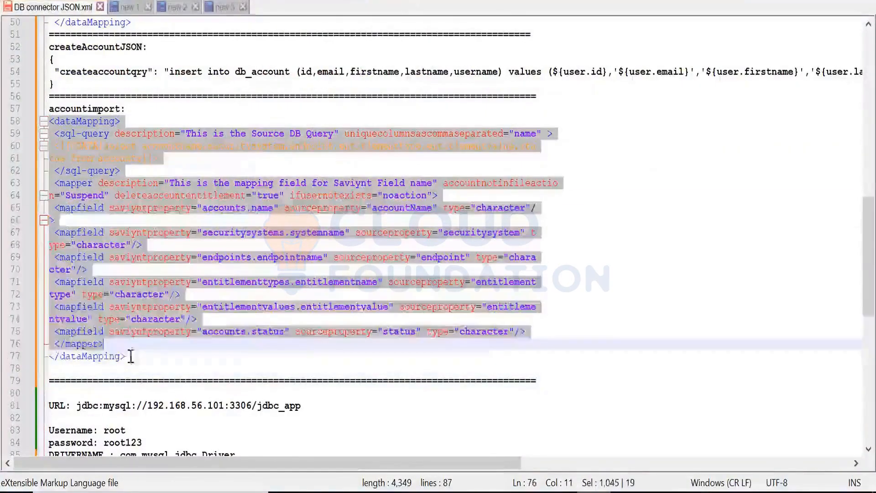
pyautogui.click(168, 367)
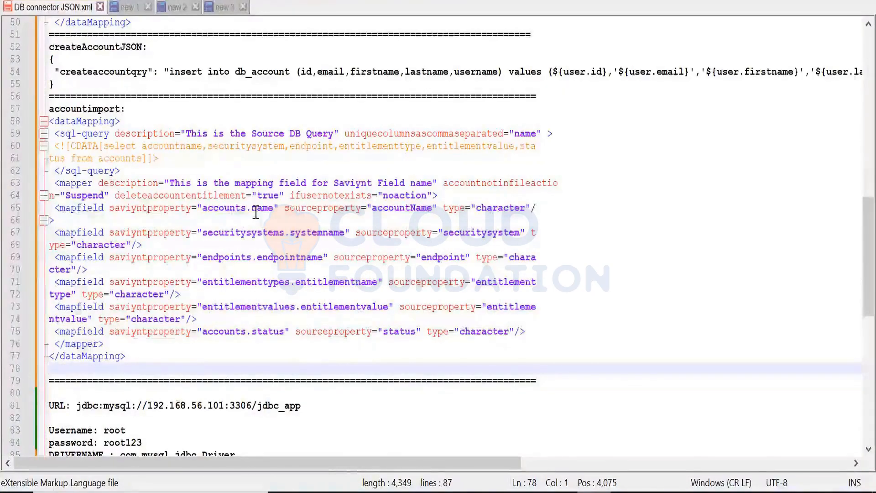
pyautogui.doubleClick(495, 232)
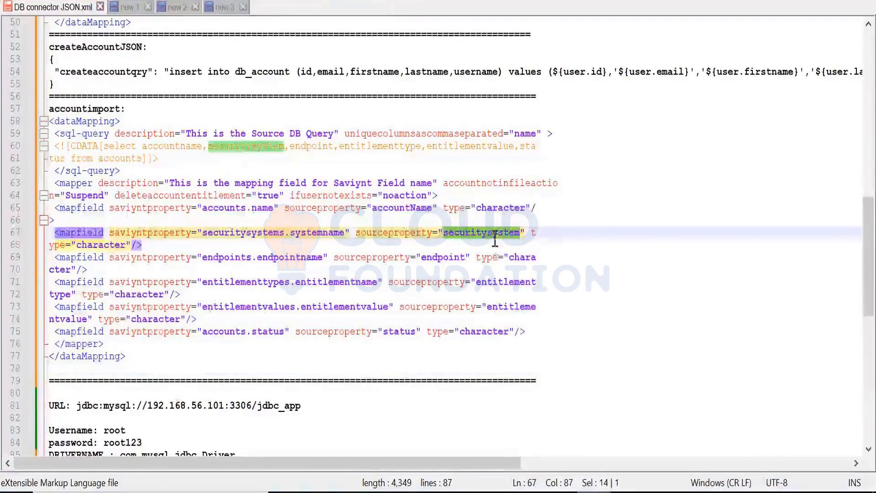
# Step: Switch to Paint and start a blank drawing, discarding the current sketch without saving
pyautogui.click(492, 432)
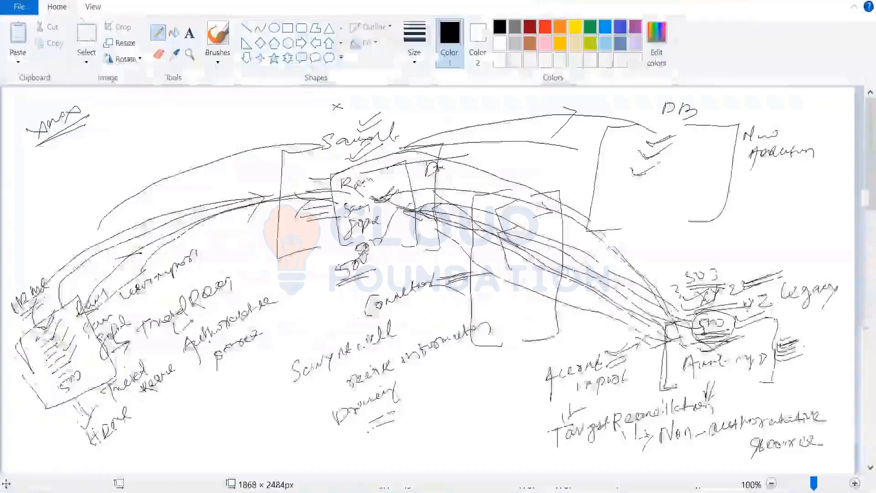
pyautogui.click(19, 7)
pyautogui.click(23, 35)
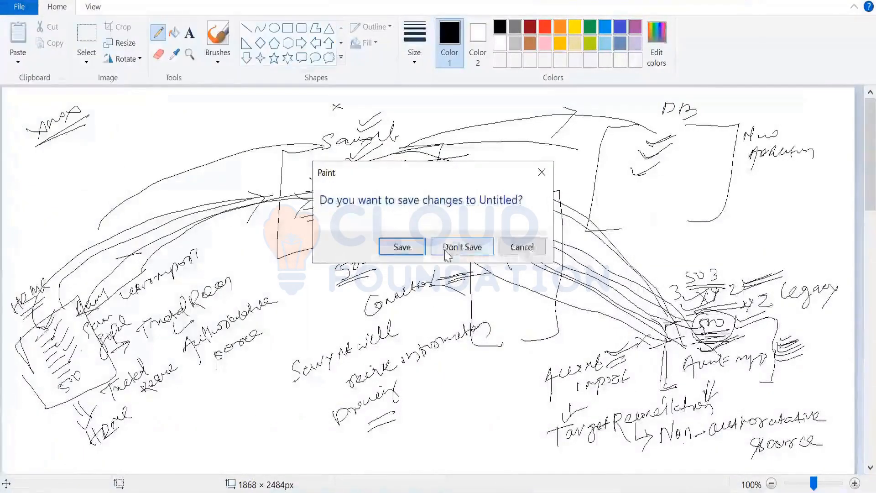
pyautogui.click(462, 247)
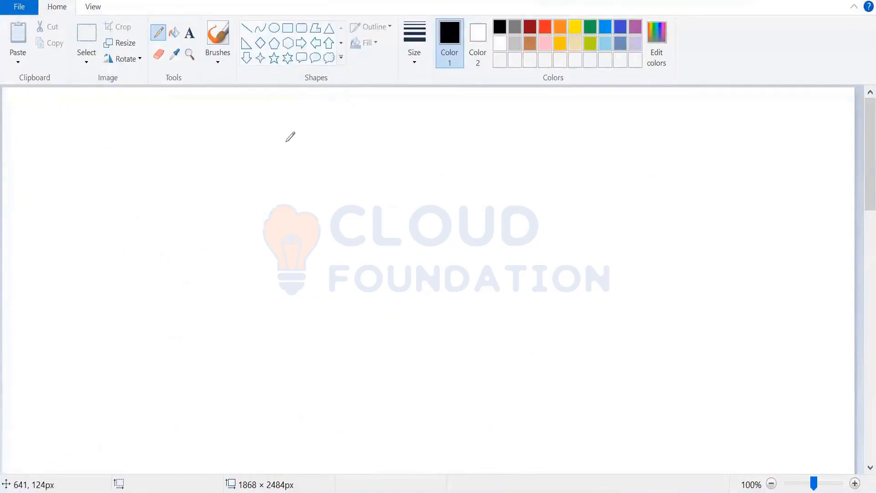
# Step: Sketch a box labelled Saviynt with a horizontal line leading from it to a second box labelled XYZ Application
pyautogui.moveTo(293, 114)
pyautogui.mouseDown()
pyautogui.moveTo(261, 185)
pyautogui.moveTo(270, 212)
pyautogui.mouseUp()
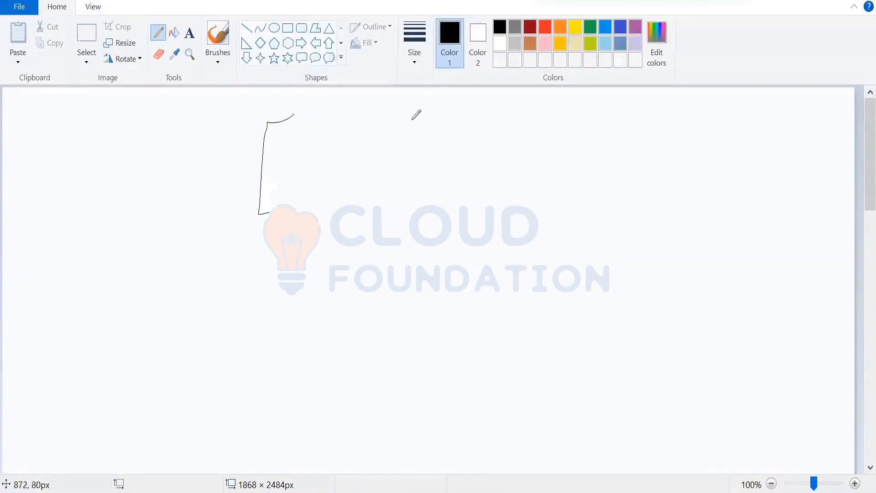
pyautogui.moveTo(399, 116)
pyautogui.mouseDown()
pyautogui.moveTo(434, 108)
pyautogui.moveTo(420, 196)
pyautogui.mouseUp()
pyautogui.moveTo(329, 114); pyautogui.dragTo(313, 136)
pyautogui.moveTo(343, 120); pyautogui.dragTo(386, 117)
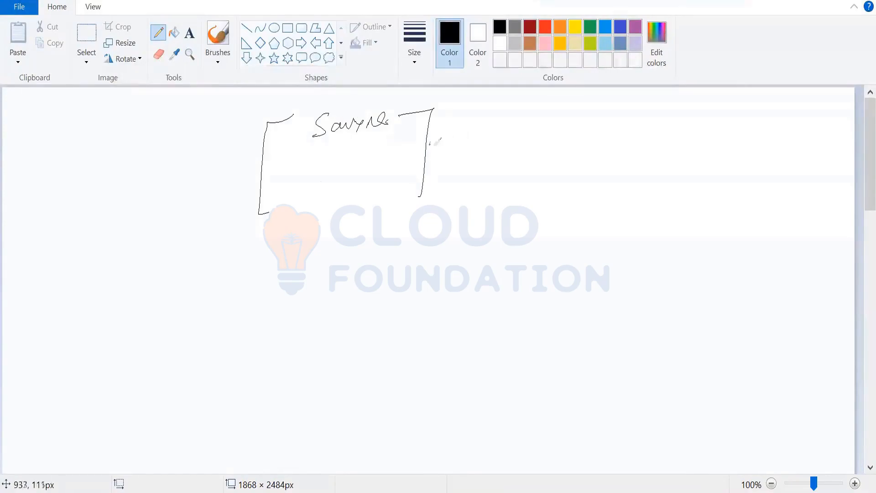
pyautogui.moveTo(429, 144); pyautogui.dragTo(610, 138)
pyautogui.moveTo(675, 99); pyautogui.dragTo(661, 169)
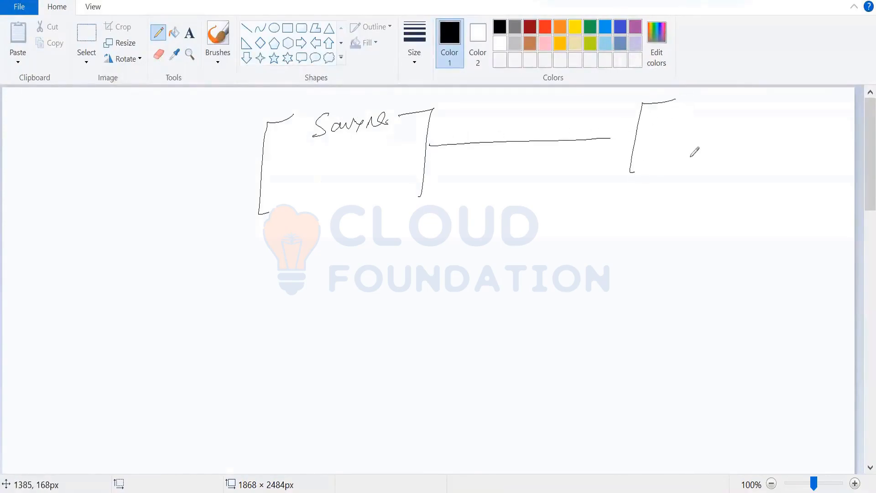
pyautogui.moveTo(746, 101); pyautogui.dragTo(751, 160)
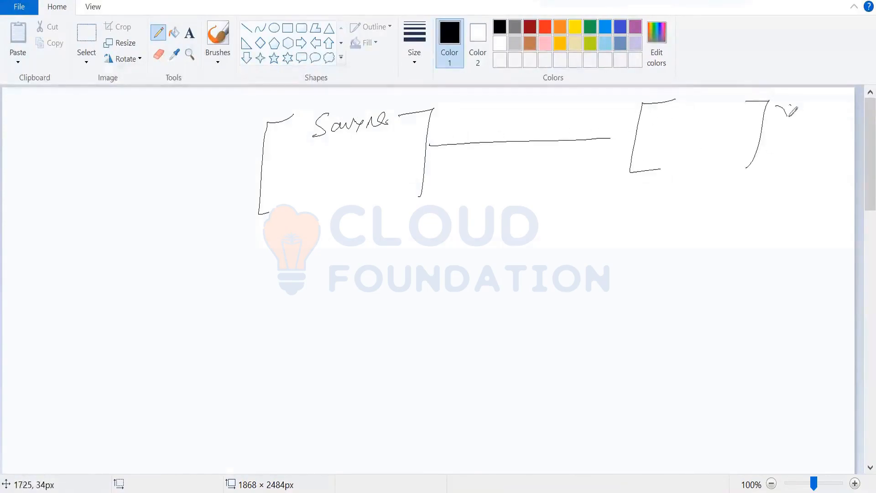
pyautogui.moveTo(791, 104)
pyautogui.mouseDown()
pyautogui.moveTo(781, 117)
pyautogui.moveTo(796, 126)
pyautogui.moveTo(834, 119)
pyautogui.moveTo(825, 133)
pyautogui.mouseUp()
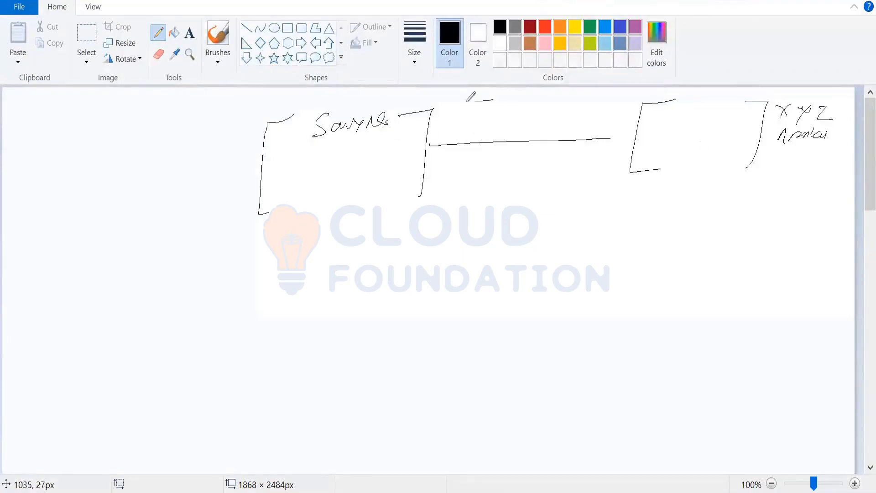
# Step: Sketch a tall box labelled Connector across the line between the two boxes and frame it with a second outline
pyautogui.moveTo(467, 100)
pyautogui.mouseDown()
pyautogui.moveTo(454, 207)
pyautogui.moveTo(469, 210)
pyautogui.mouseUp()
pyautogui.moveTo(531, 99); pyautogui.dragTo(500, 205)
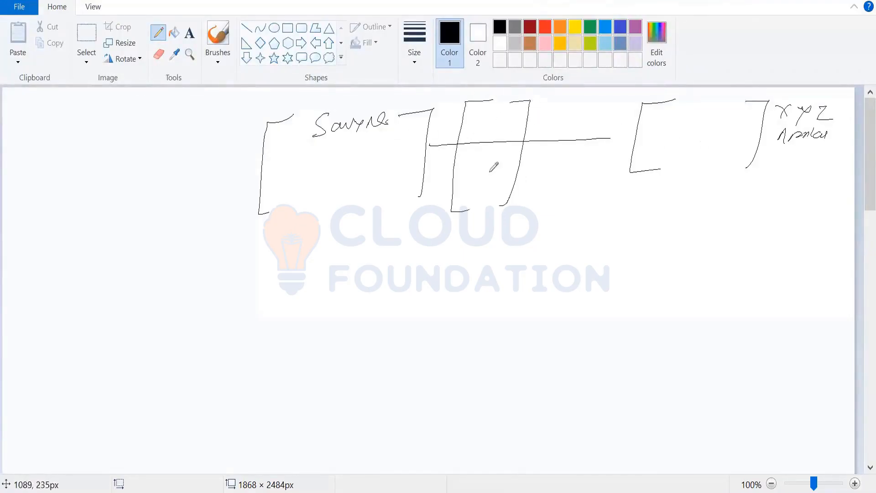
pyautogui.moveTo(487, 114); pyautogui.dragTo(547, 108)
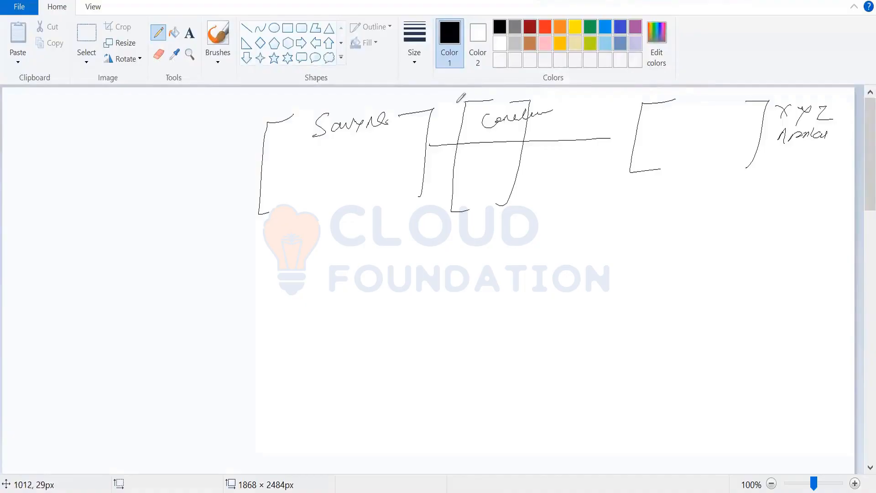
pyautogui.moveTo(464, 101); pyautogui.dragTo(427, 211)
pyautogui.moveTo(537, 100)
pyautogui.mouseDown()
pyautogui.moveTo(553, 142)
pyautogui.moveTo(524, 209)
pyautogui.mouseUp()
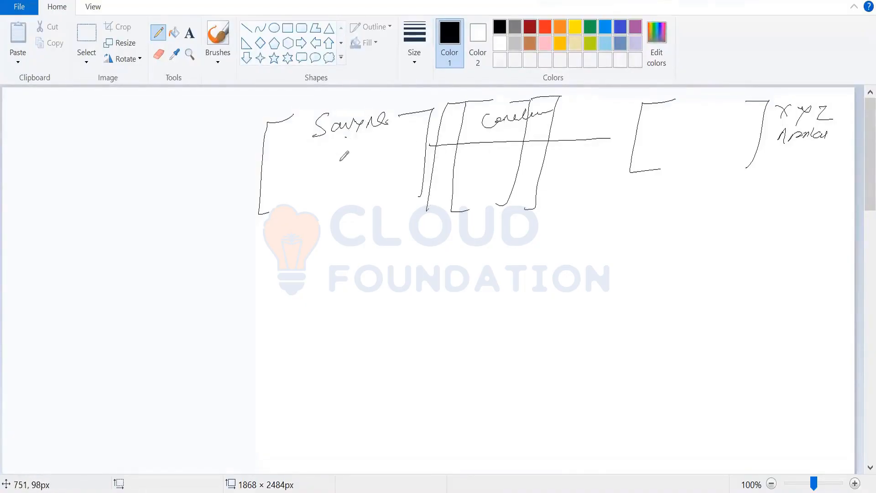
# Step: Draw a branch under the Saviynt label and write Security system below the box, branching to Endpoint and a second label beneath it
pyautogui.moveTo(346, 137); pyautogui.dragTo(396, 160)
pyautogui.moveTo(333, 208)
pyautogui.mouseDown()
pyautogui.moveTo(338, 223)
pyautogui.moveTo(366, 213)
pyautogui.moveTo(419, 216)
pyautogui.moveTo(451, 239)
pyautogui.mouseUp()
pyautogui.moveTo(352, 231)
pyautogui.mouseDown()
pyautogui.moveTo(351, 266)
pyautogui.moveTo(380, 268)
pyautogui.moveTo(412, 243)
pyautogui.moveTo(485, 242)
pyautogui.mouseUp()
pyautogui.moveTo(493, 238); pyautogui.dragTo(515, 238)
pyautogui.moveTo(376, 272); pyautogui.dragTo(400, 271)
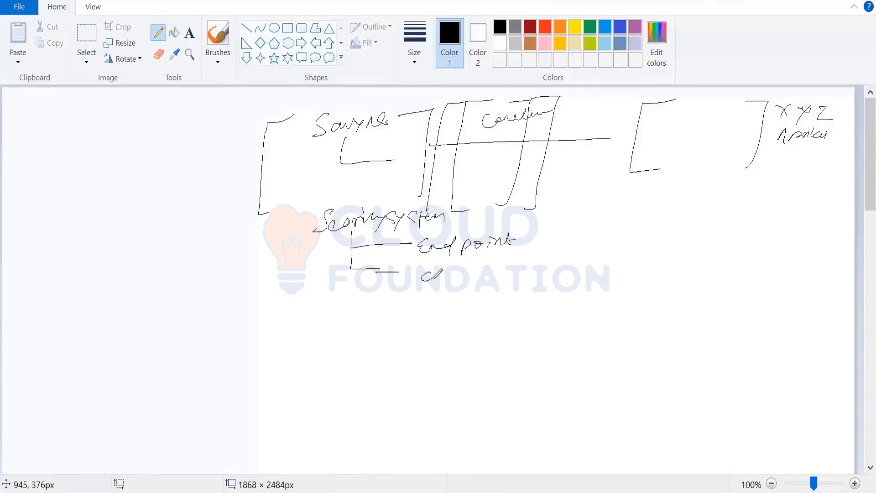
pyautogui.moveTo(454, 276); pyautogui.dragTo(517, 274)
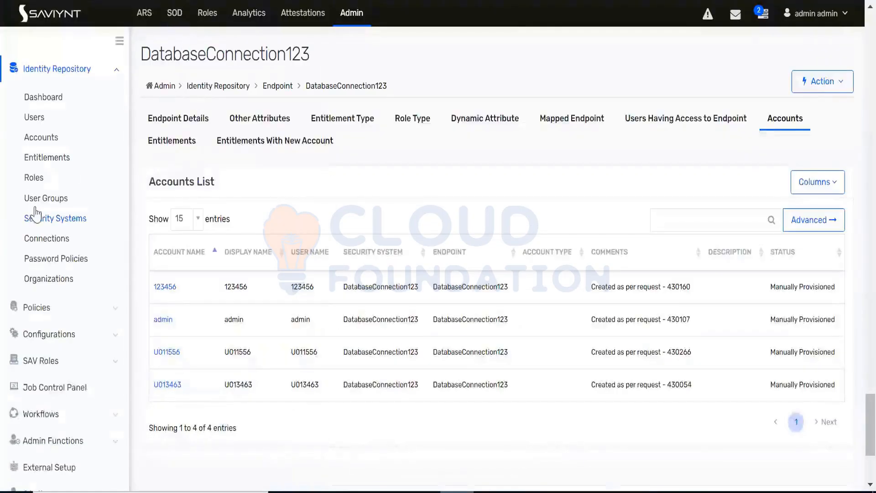
# Step: In Saviynt, search the security systems for data and open DatabaseConnection123
pyautogui.click(54, 219)
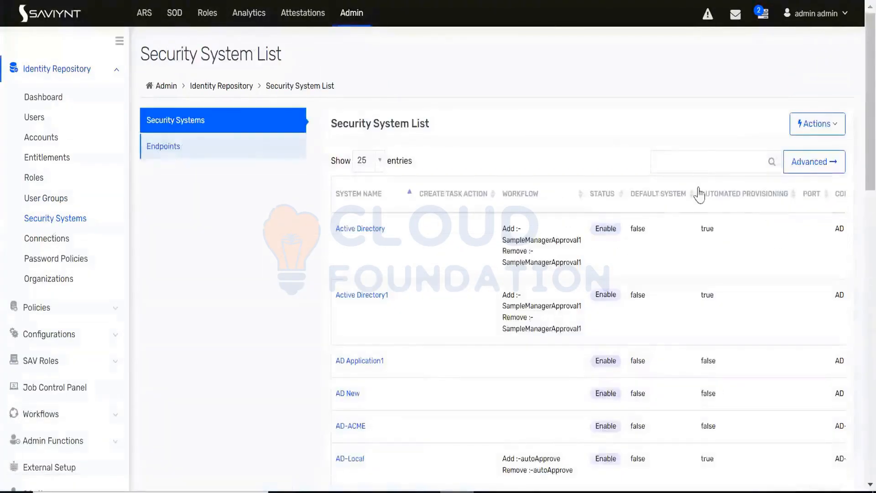
pyautogui.click(694, 161)
pyautogui.write('dta')
pyautogui.press('BackSpace')
pyautogui.press('BackSpace')
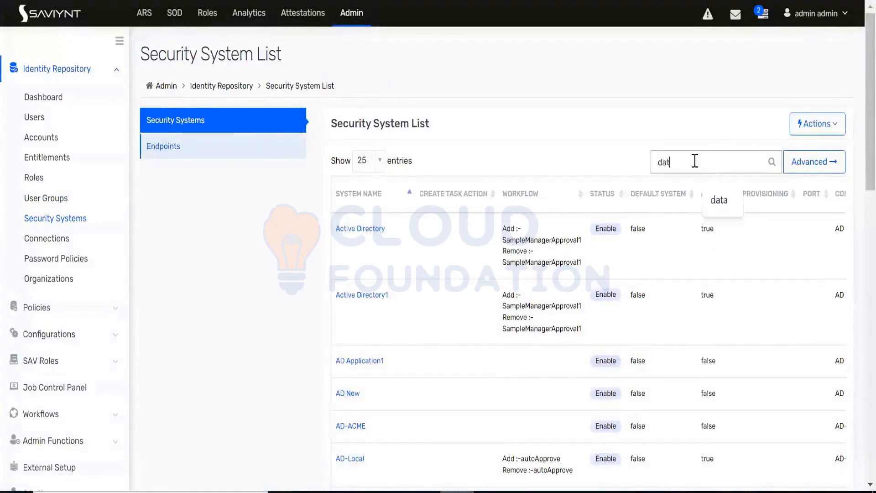
pyautogui.write('ata')
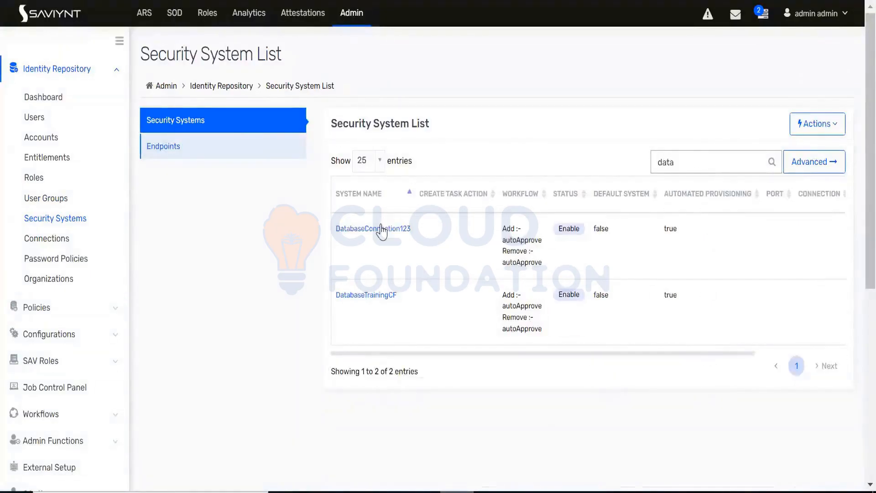
pyautogui.click(379, 228)
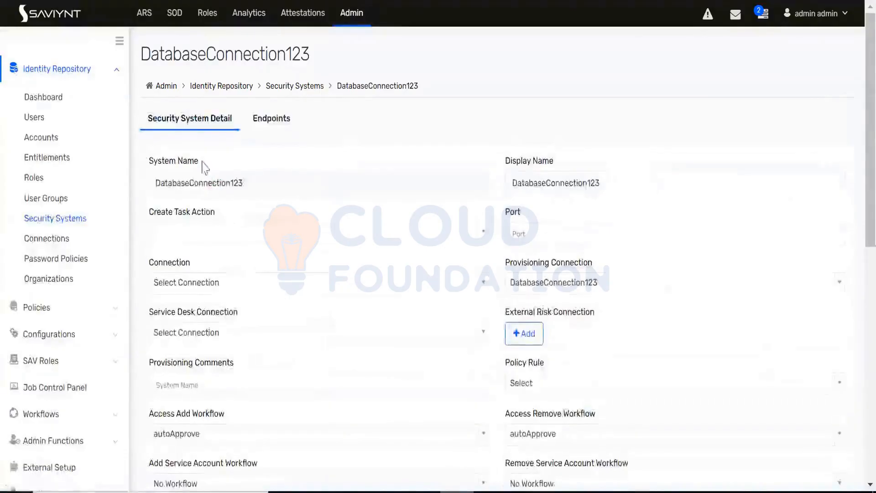
# Step: Open the DatabaseConnection123 endpoint of this security system and view its accounts list
pyautogui.click(261, 120)
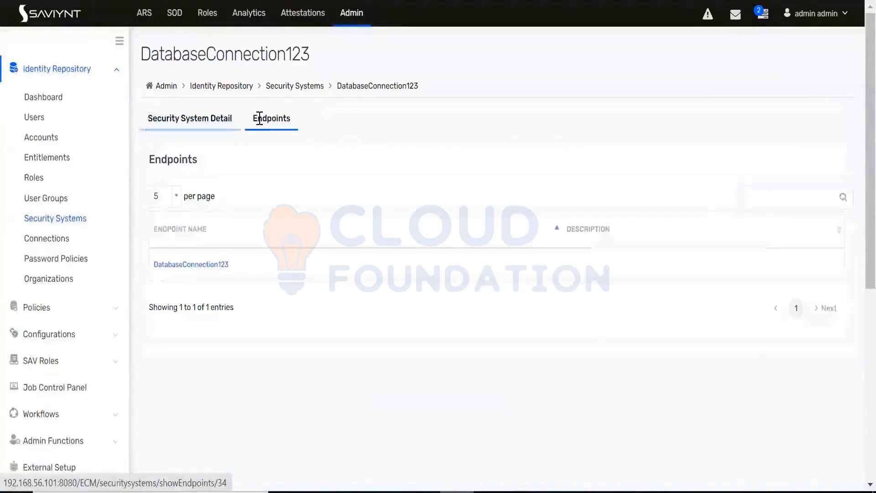
pyautogui.click(201, 266)
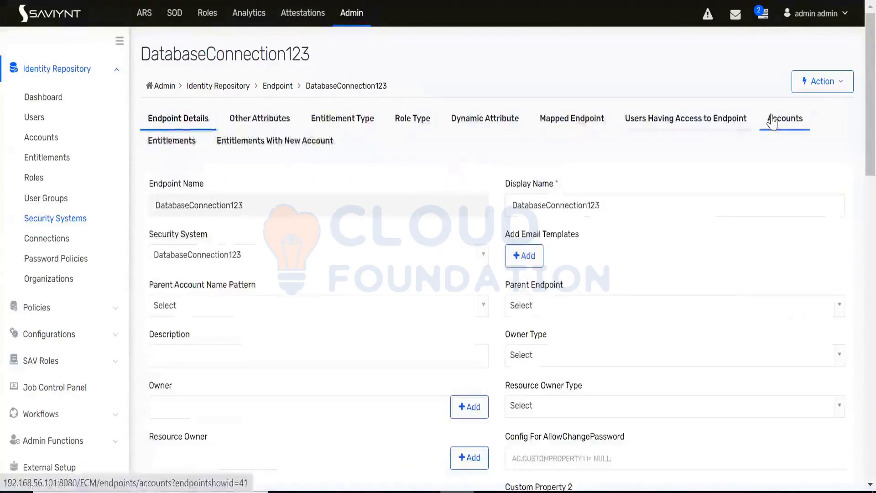
pyautogui.click(785, 118)
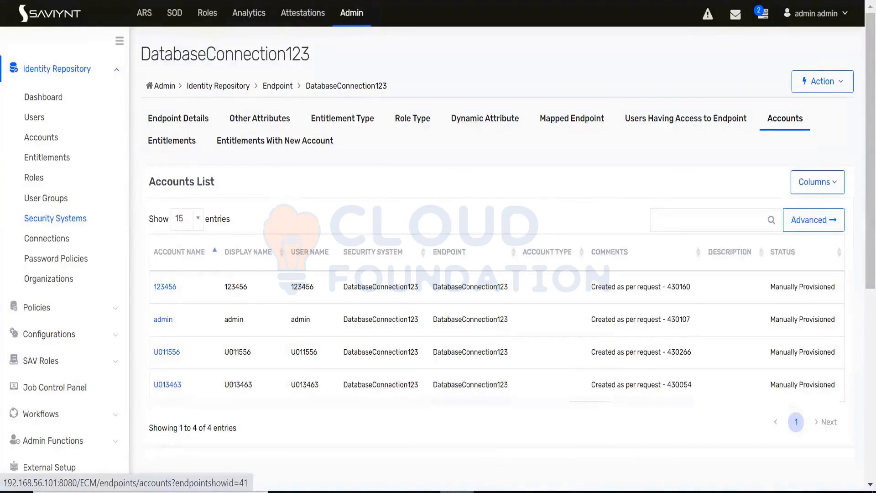
# Step: Switch back to DB connector JSON.xml in Notepad++ and highlight endpointname in the endpoints mapfield line
pyautogui.moveTo(559, 490)
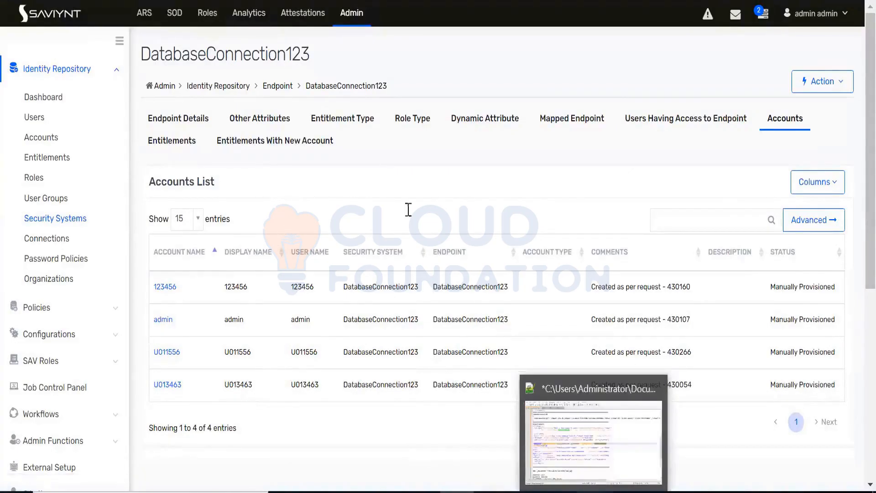
pyautogui.click(594, 492)
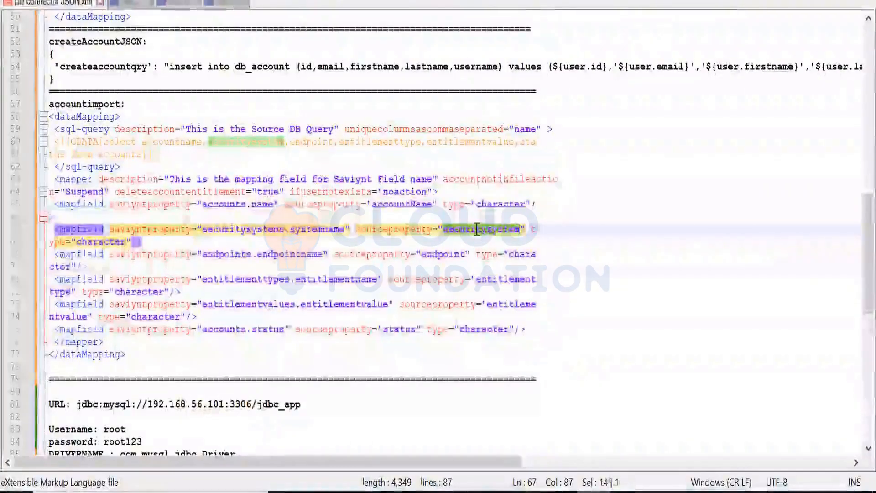
pyautogui.doubleClick(290, 256)
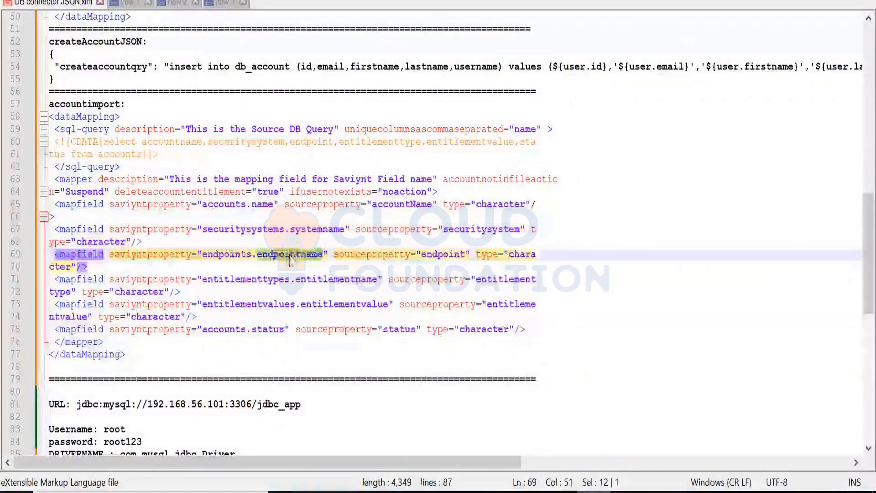
# Step: Highlight the source properties securitysystem and endpoint in their mapfield lines of the accountimport XML
pyautogui.doubleClick(443, 254)
pyautogui.doubleClick(473, 231)
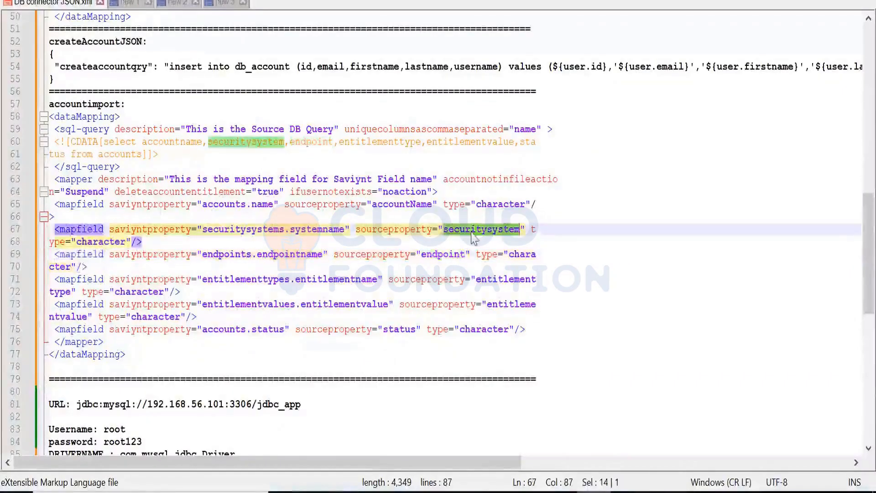
pyautogui.doubleClick(445, 255)
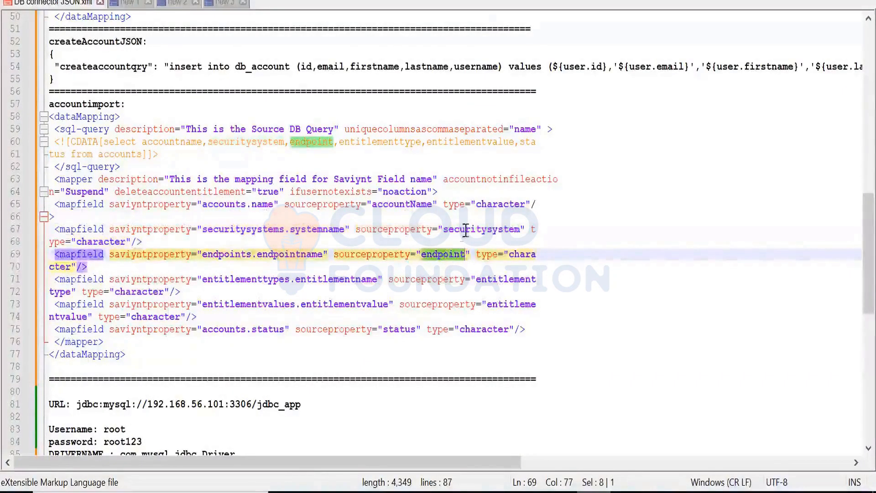
# Step: Switch to the Paint diagram and handwrite 500 in the XYZ box, Data CF beside Security system and a database label ending in 123 under connection
pyautogui.hotkey('alt', 'Tab')
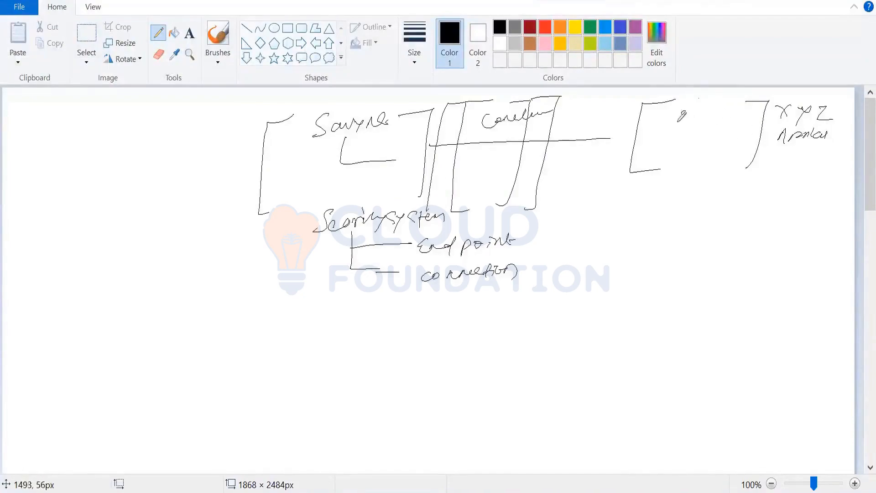
pyautogui.moveTo(687, 110); pyautogui.dragTo(680, 122)
pyautogui.moveTo(695, 120); pyautogui.dragTo(703, 114)
pyautogui.click(370, 141)
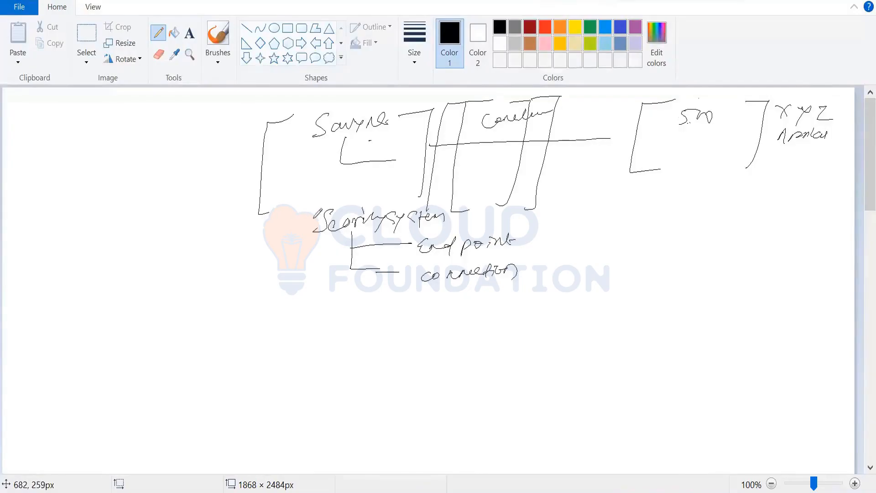
pyautogui.moveTo(466, 218)
pyautogui.mouseDown()
pyautogui.moveTo(514, 226)
pyautogui.moveTo(543, 216)
pyautogui.mouseUp()
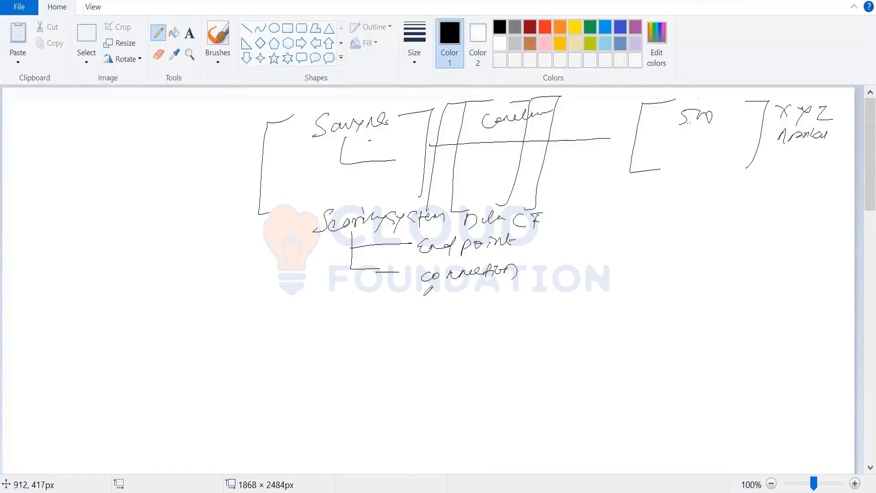
pyautogui.moveTo(463, 292); pyautogui.dragTo(568, 304)
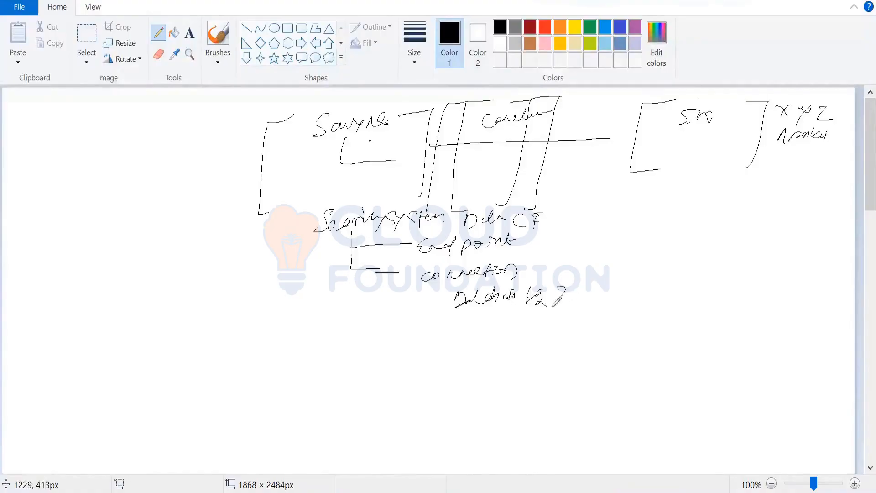
# Step: Handwrite a short word below the diagram, then underline Data CF twice and Endpoint once, adding a check mark beside each
pyautogui.moveTo(335, 338)
pyautogui.mouseDown()
pyautogui.moveTo(339, 355)
pyautogui.moveTo(365, 333)
pyautogui.moveTo(381, 340)
pyautogui.mouseUp()
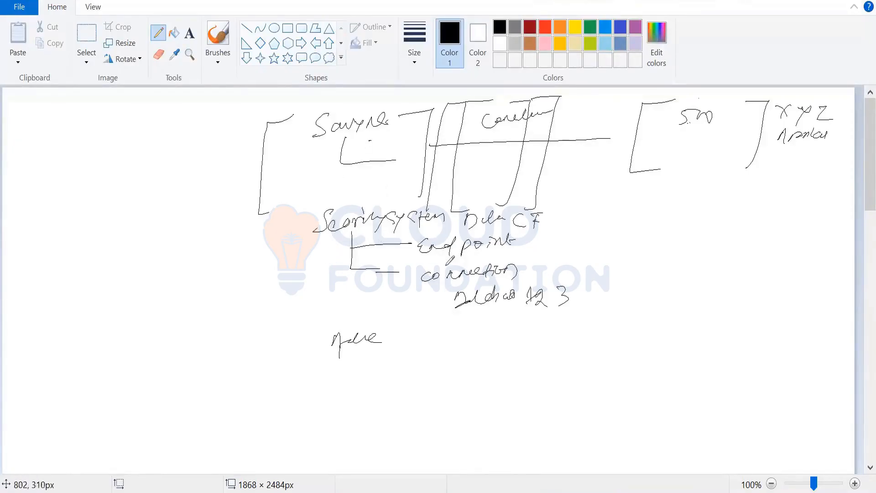
pyautogui.moveTo(469, 236); pyautogui.dragTo(546, 233)
pyautogui.moveTo(467, 235); pyautogui.dragTo(547, 231)
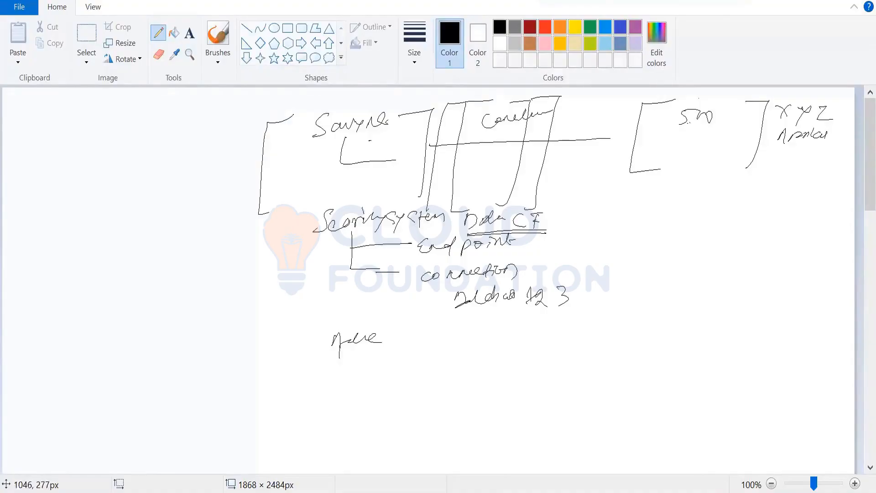
pyautogui.moveTo(540, 223); pyautogui.dragTo(563, 216)
pyautogui.moveTo(518, 248); pyautogui.dragTo(541, 242)
pyautogui.moveTo(540, 250); pyautogui.dragTo(428, 264)
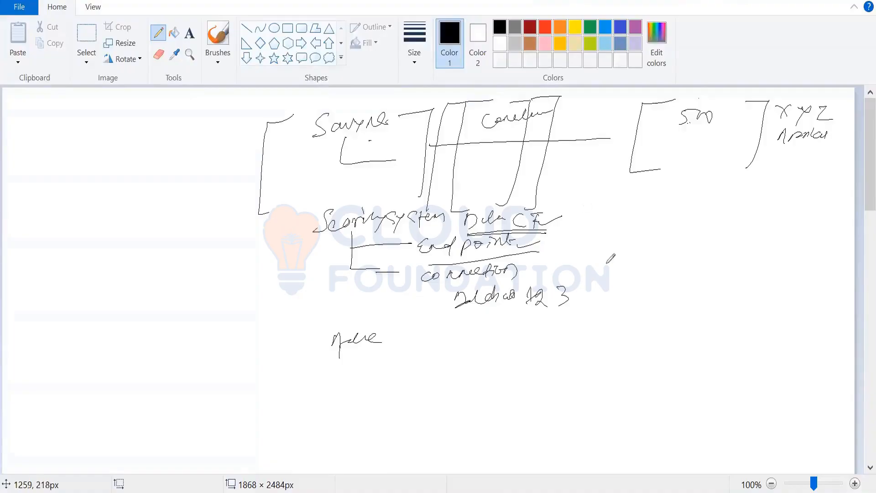
# Step: Switch back to DB connector JSON.xml in Notepad++ and highlight the source and Saviynt properties of the security system and endpoint mappings
pyautogui.hotkey('alt', 'Tab')
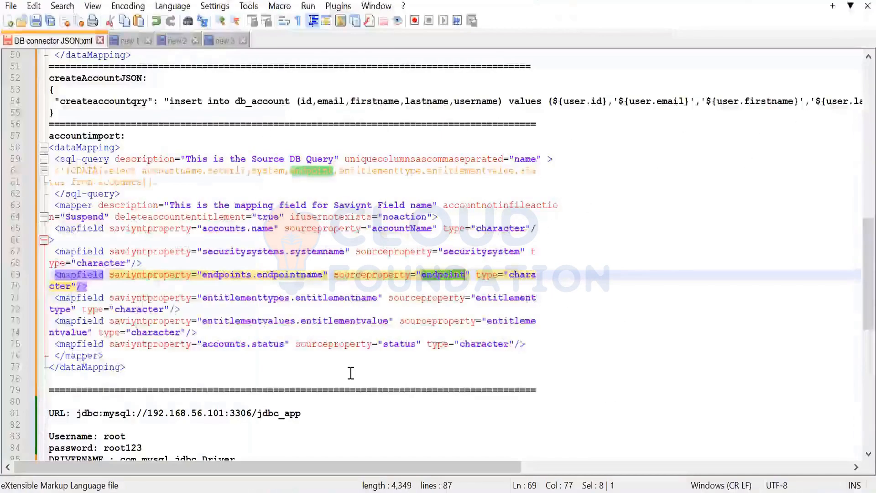
pyautogui.doubleClick(473, 254)
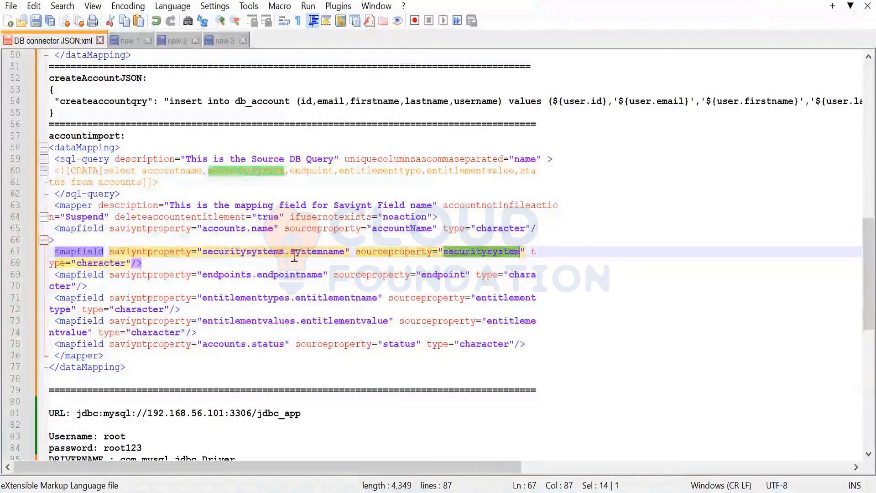
pyautogui.doubleClick(311, 252)
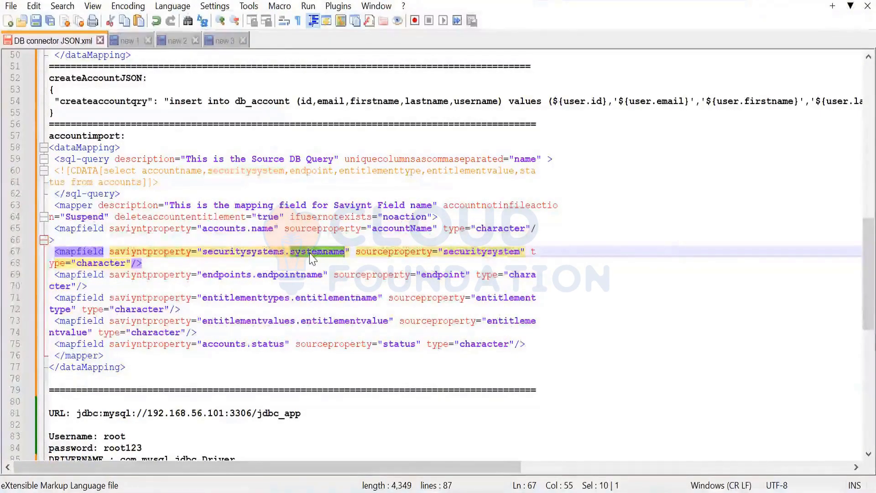
pyautogui.click(444, 277)
pyautogui.doubleClick(444, 275)
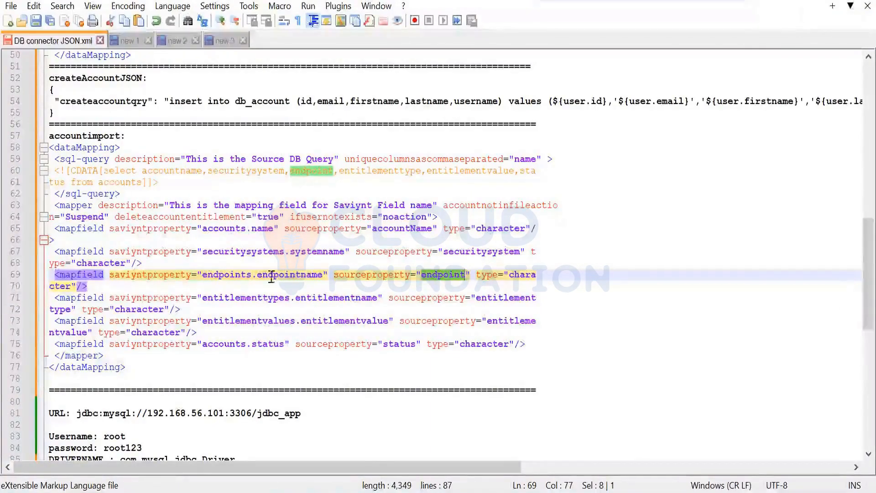
pyautogui.doubleClick(305, 275)
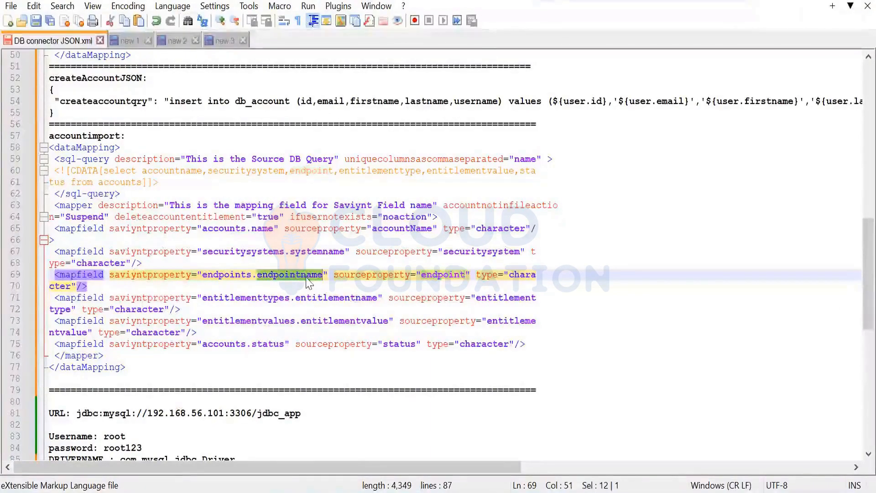
pyautogui.doubleClick(251, 254)
pyautogui.doubleClick(231, 276)
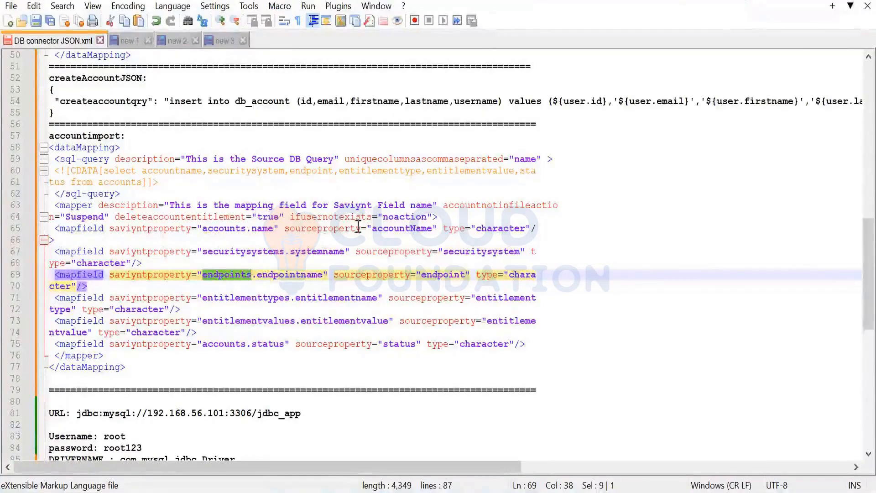
# Step: Highlight the accountName, securitysystem, endpoint and entitlementtype source properties, then both entitlement mapfield entries
pyautogui.doubleClick(405, 229)
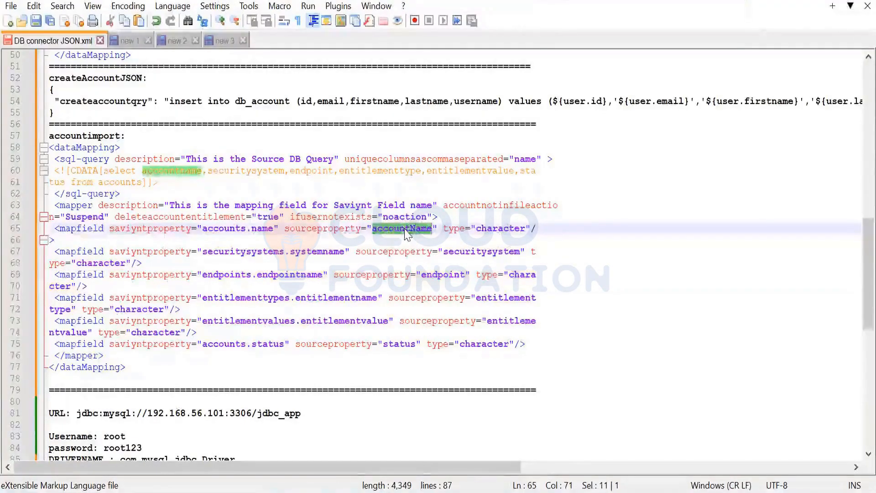
pyautogui.doubleClick(466, 251)
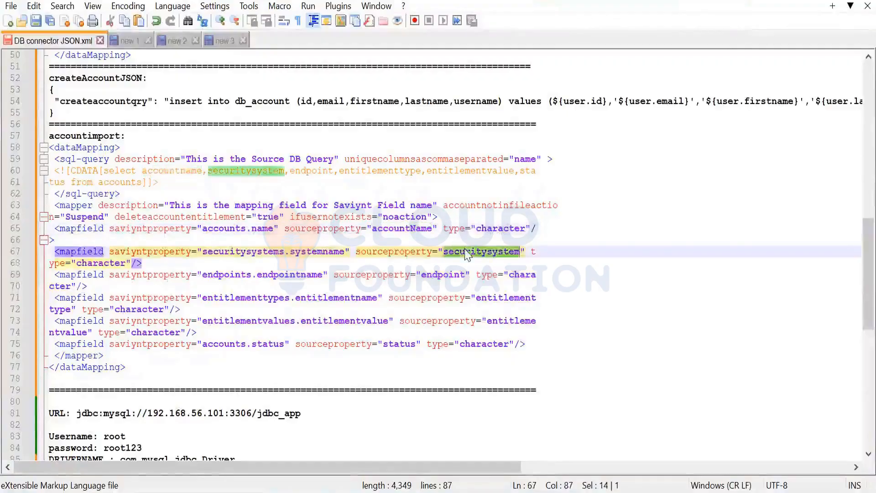
pyautogui.doubleClick(441, 276)
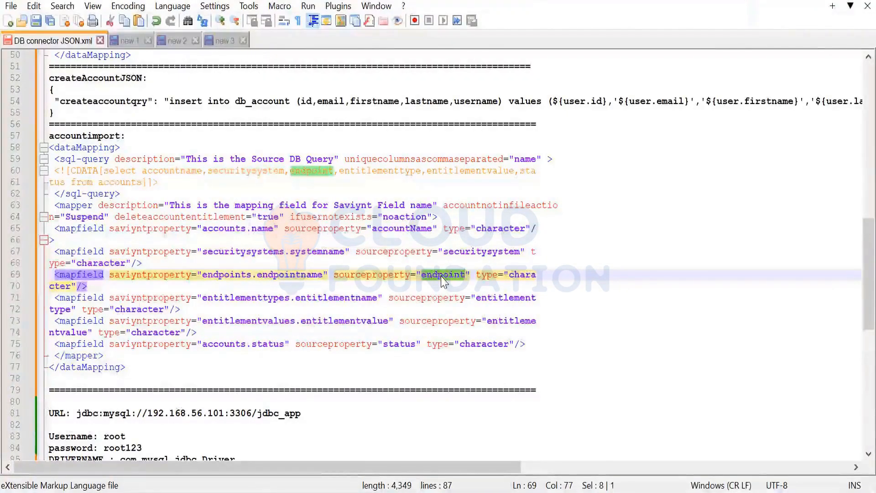
pyautogui.doubleClick(502, 299)
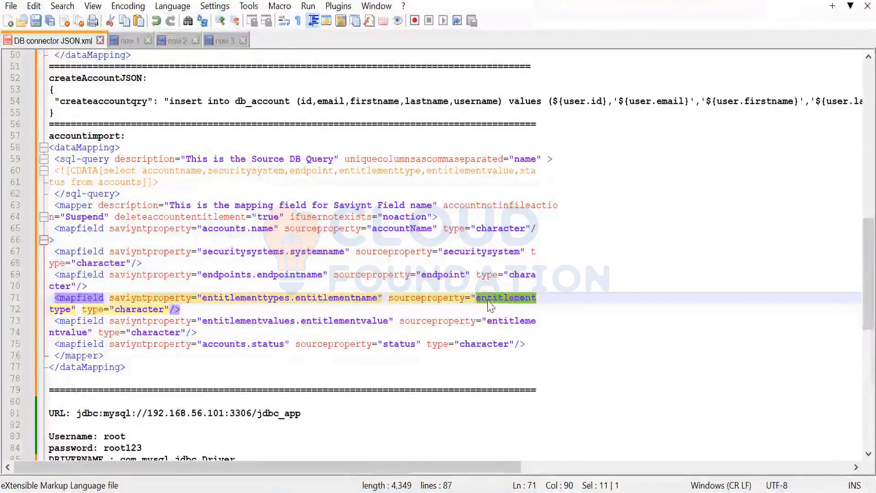
pyautogui.doubleClick(186, 309)
pyautogui.moveTo(147, 306); pyautogui.dragTo(55, 307)
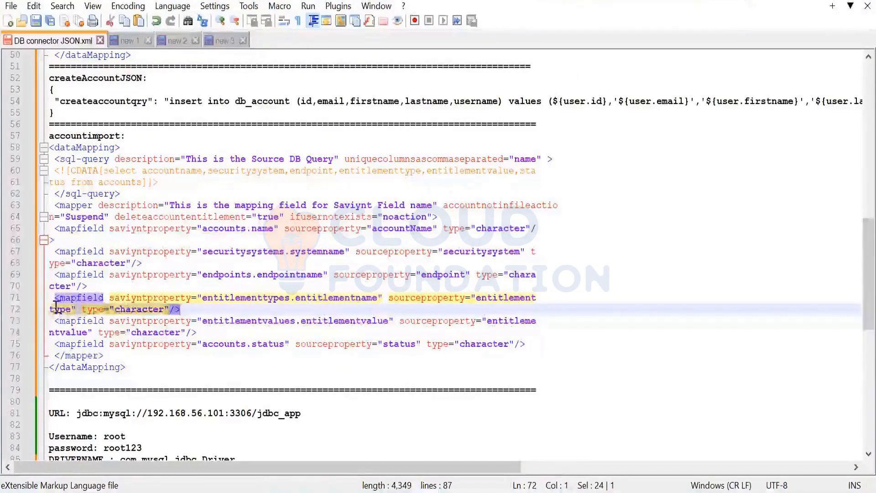
pyautogui.doubleClick(504, 301)
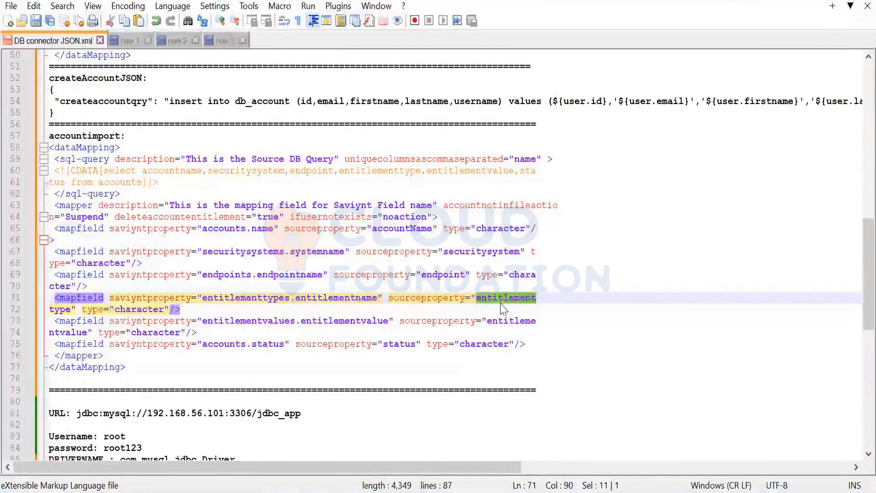
pyautogui.click(470, 304)
pyautogui.moveTo(51, 299); pyautogui.dragTo(387, 330)
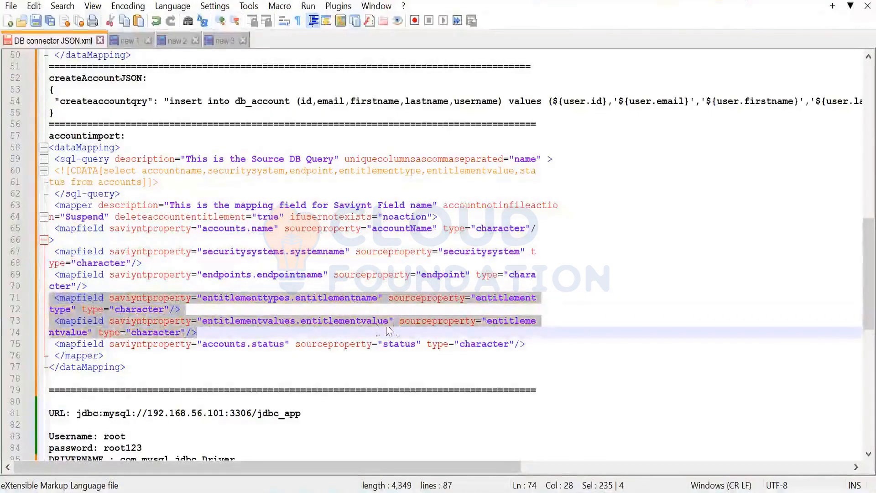
pyautogui.click(399, 321)
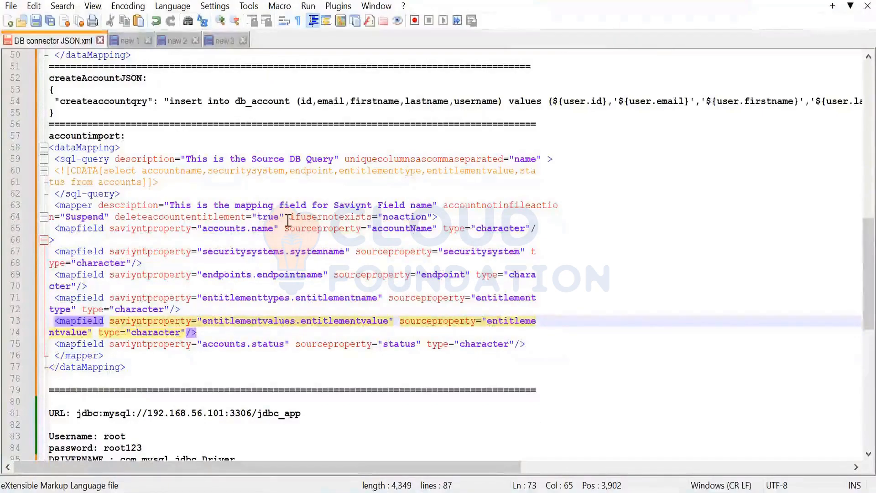
# Step: In MySQL Workbench, enlarge the account_import column list and add idaccount_import as an auto-incrementing INT primary key, checking accountName in the XML
pyautogui.hotkey('alt', 'Tab')
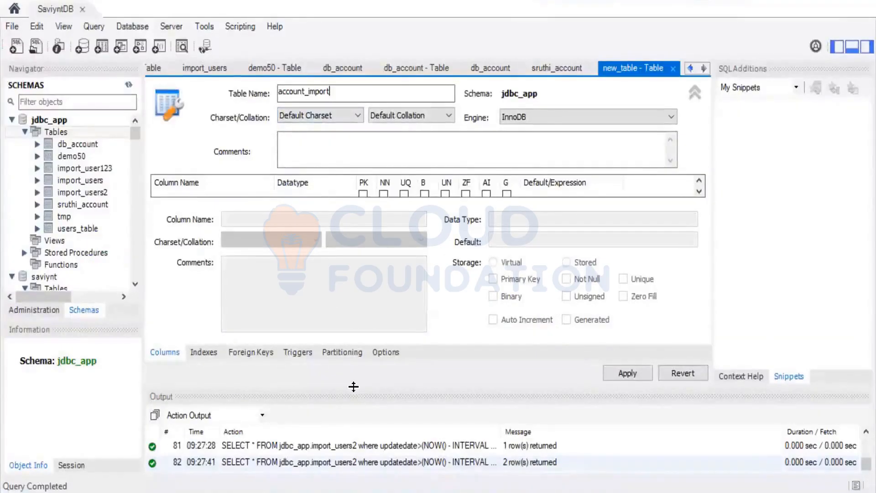
pyautogui.moveTo(354, 387); pyautogui.dragTo(364, 462)
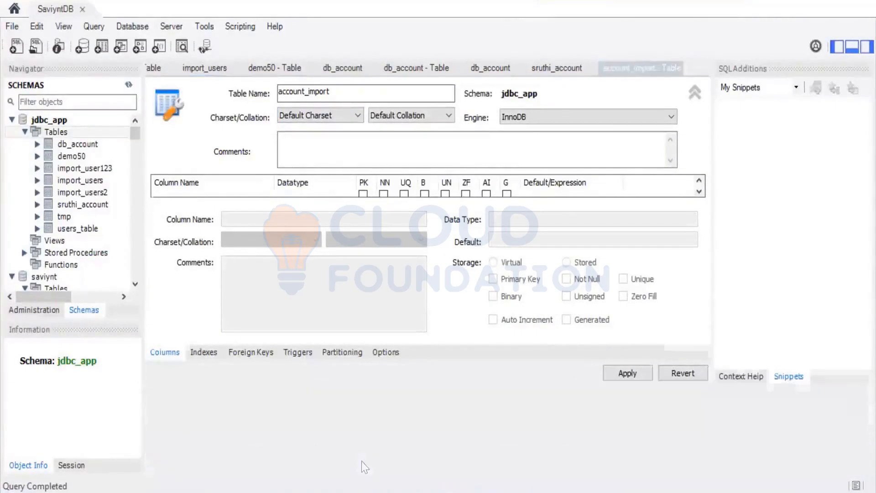
pyautogui.click(193, 211)
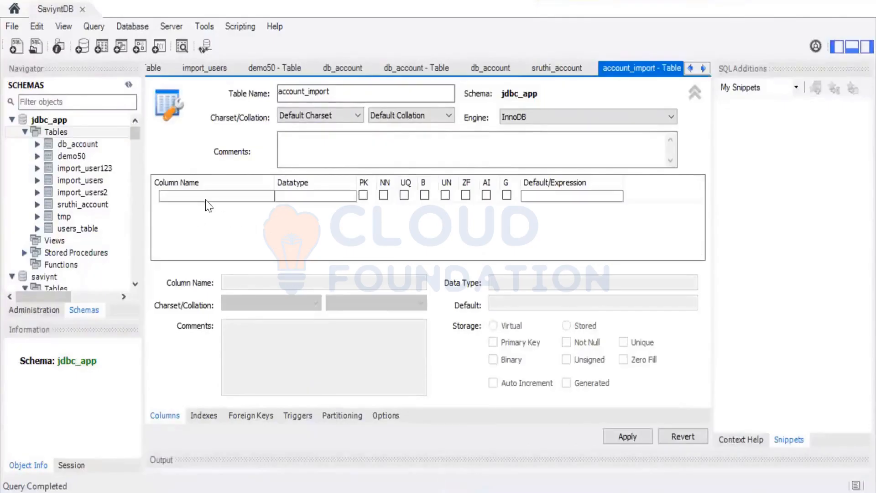
pyautogui.click(210, 204)
pyautogui.click(209, 201)
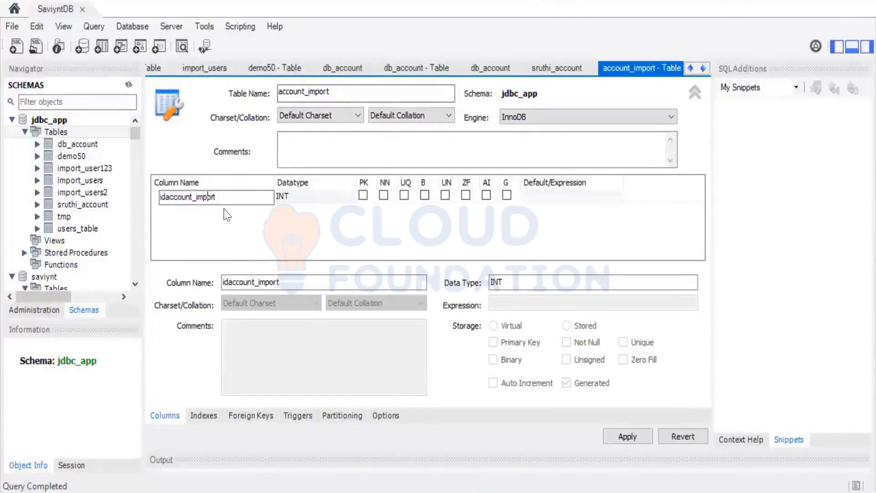
pyautogui.doubleClick(225, 196)
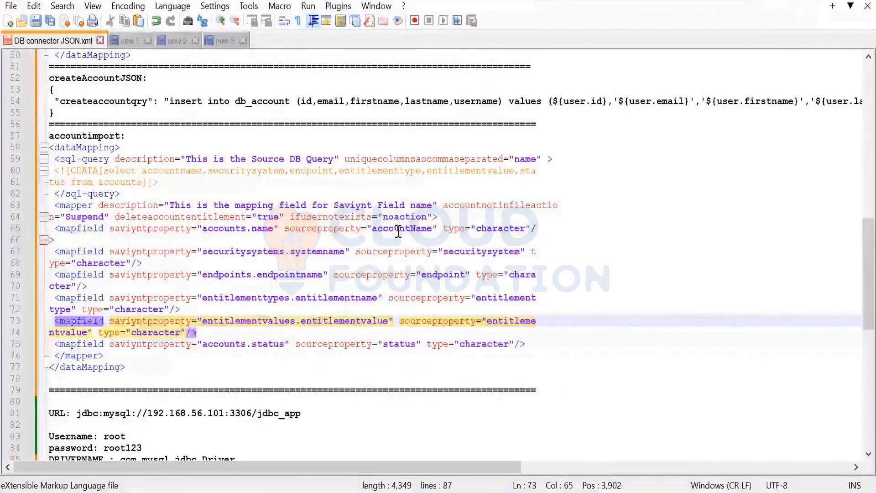
pyautogui.doubleClick(398, 232)
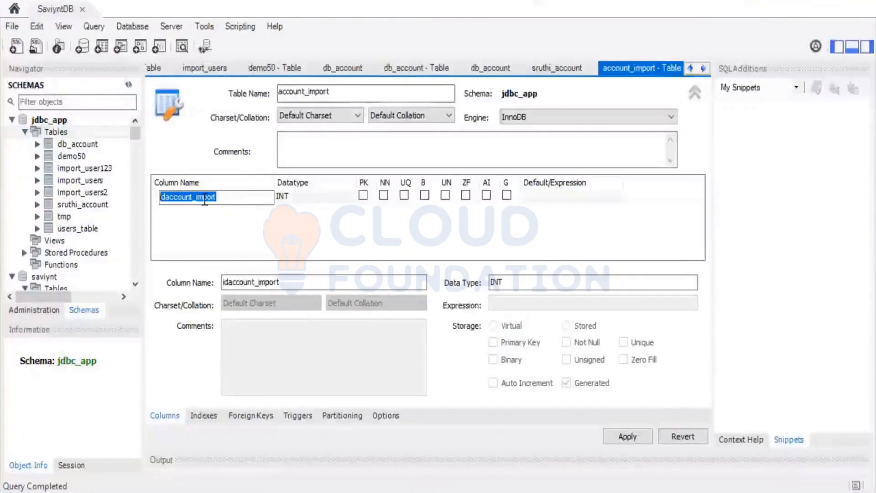
pyautogui.click(230, 210)
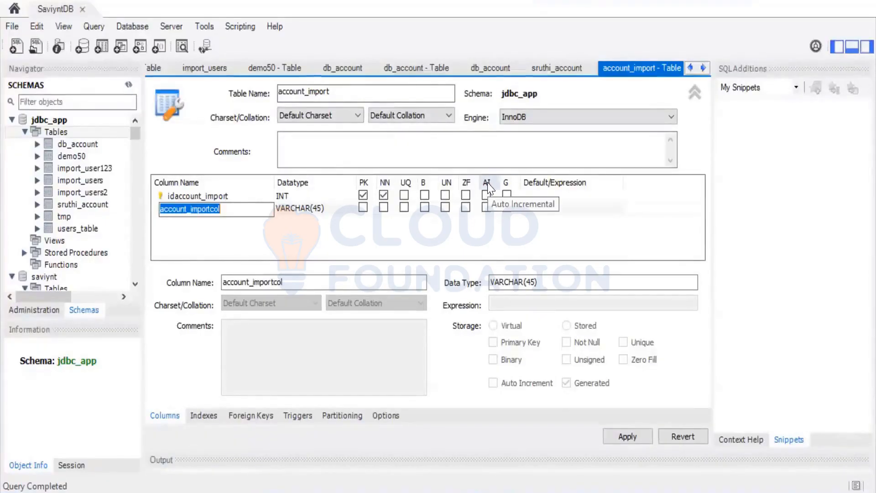
pyautogui.click(487, 195)
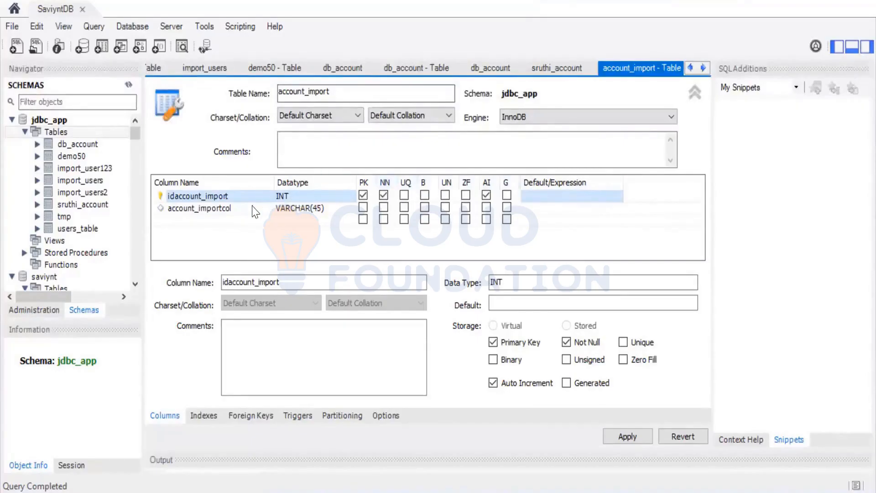
# Step: Name the second account_import column accountName and set its datatype to VARCHAR(255)
pyautogui.doubleClick(238, 209)
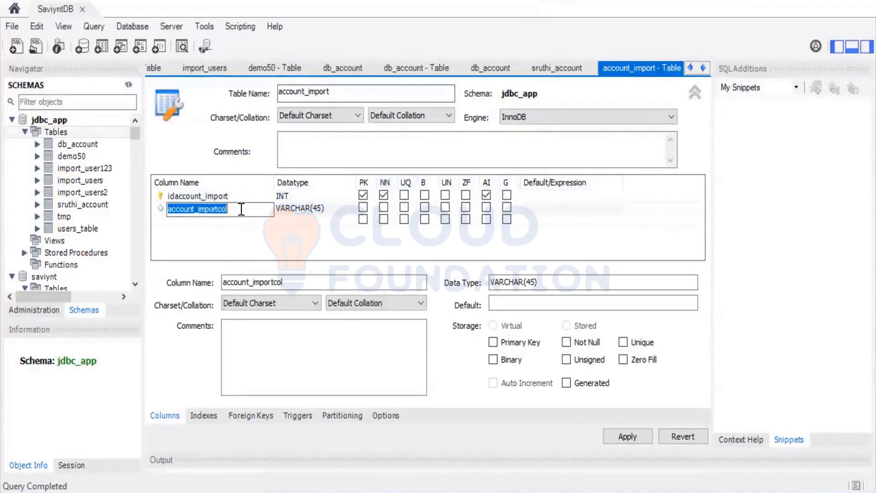
pyautogui.write('accountName')
pyautogui.press('Return')
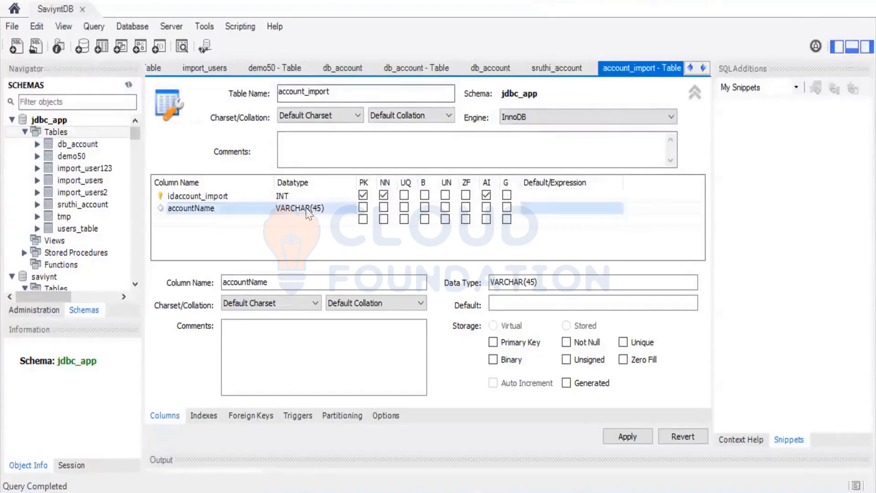
pyautogui.click(318, 209)
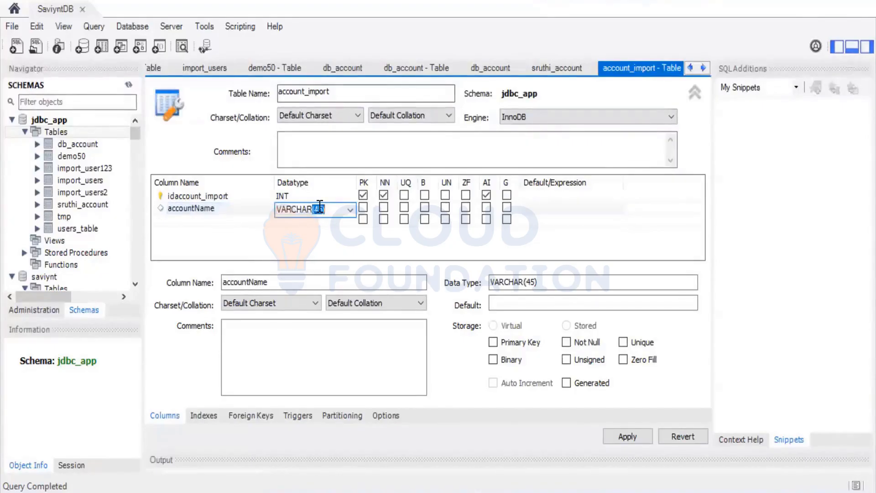
pyautogui.press('BackSpace')
pyautogui.press('BackSpace')
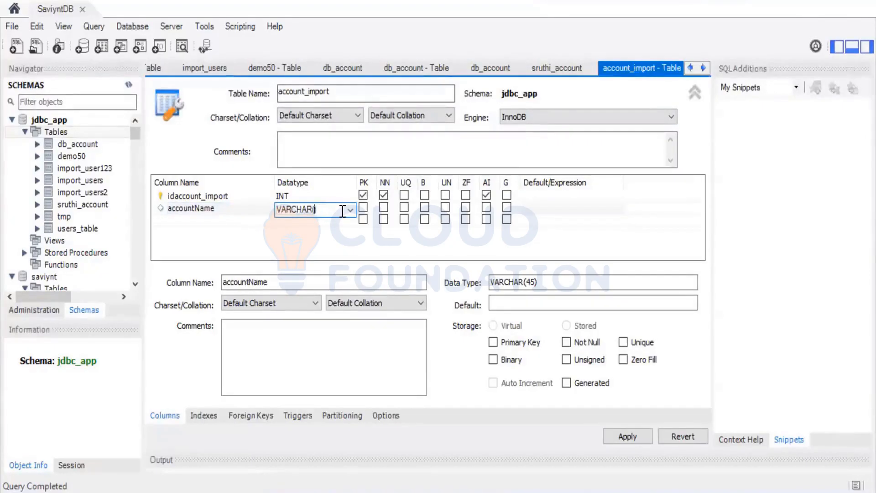
# Step: Add a securitysystem column with datatype VARCHAR(255), copying its name from the source property in the Notepad++ XML
pyautogui.click(210, 224)
pyautogui.click(210, 223)
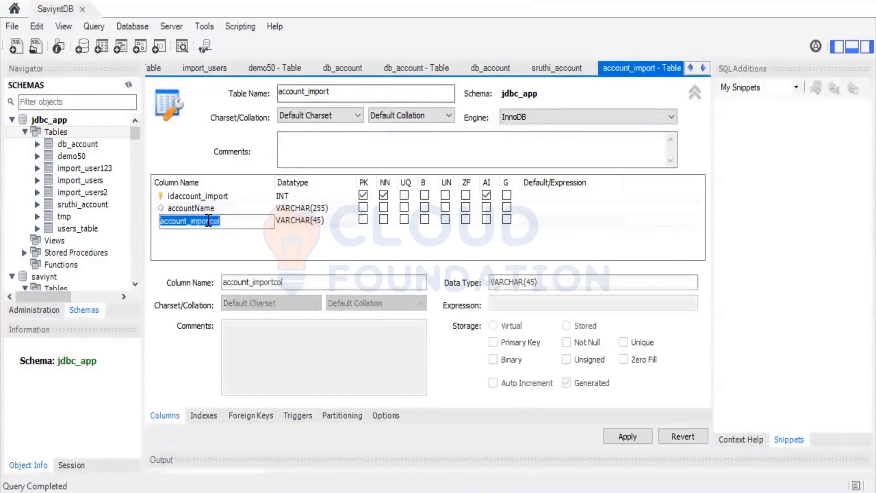
pyautogui.click(254, 221)
pyautogui.hotkey('alt', 'Tab')
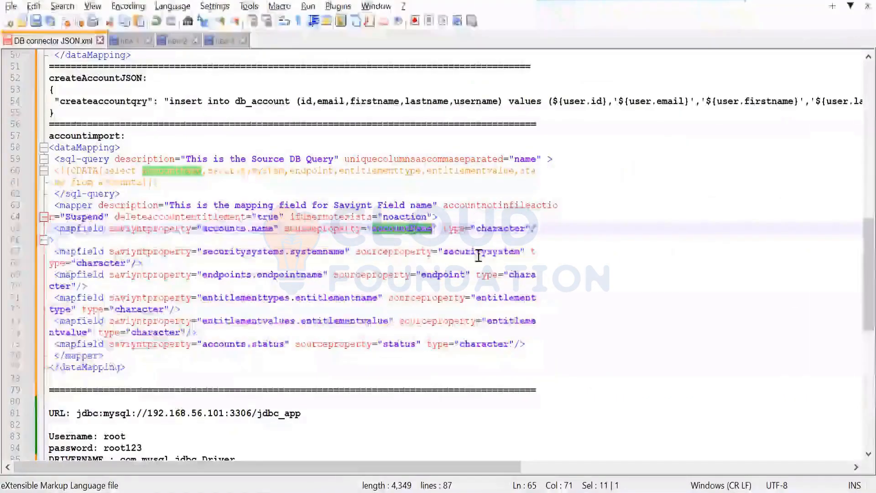
pyautogui.doubleClick(478, 256)
pyautogui.hotkey('ctrl', 'c')
pyautogui.hotkey('alt', 'Tab')
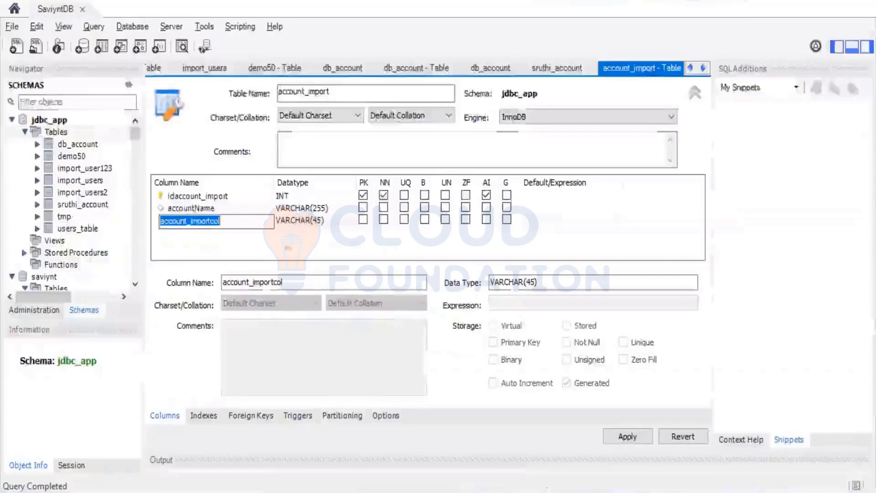
pyautogui.write('securitysystem')
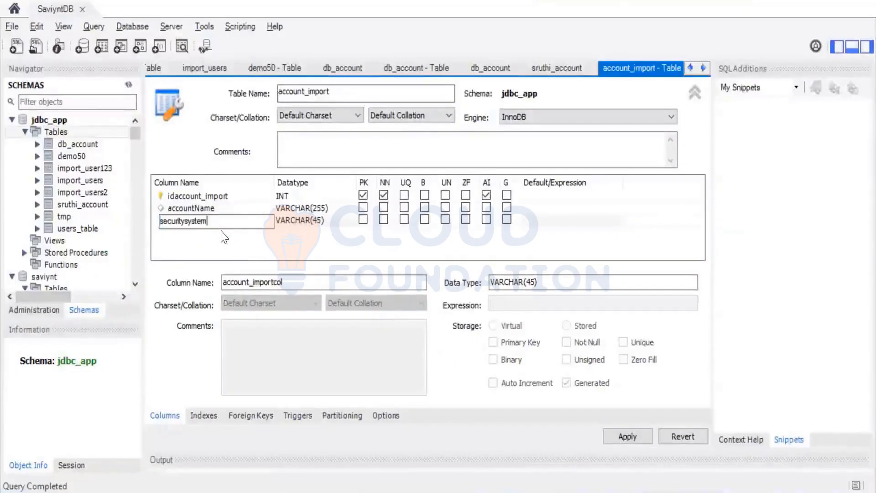
pyautogui.doubleClick(312, 222)
pyautogui.click(323, 221)
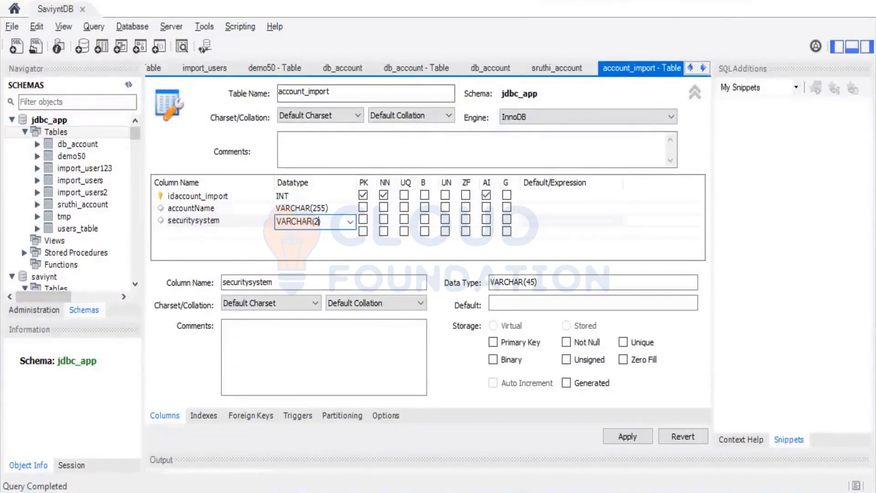
# Step: Add an endpoint column with datatype VARCHAR(255), taking its name from the endpoint source property in the Notepad++ XML
pyautogui.click(230, 233)
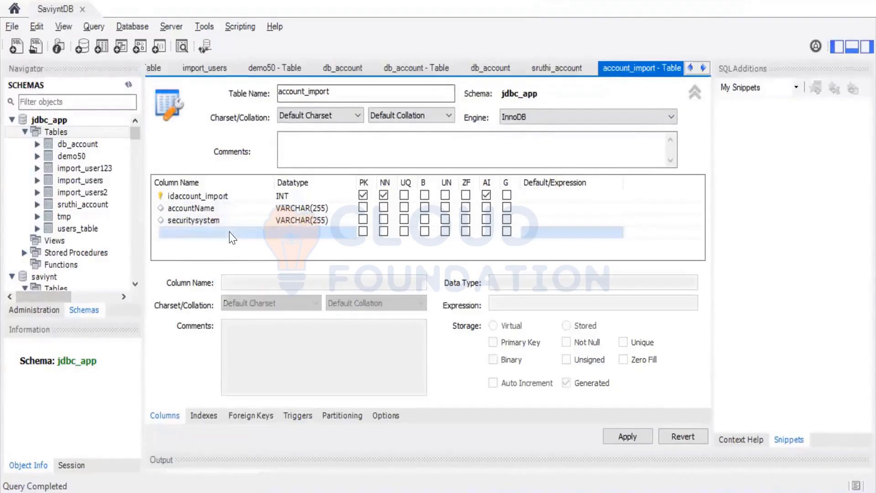
pyautogui.click(230, 233)
pyautogui.hotkey('alt', 'Tab')
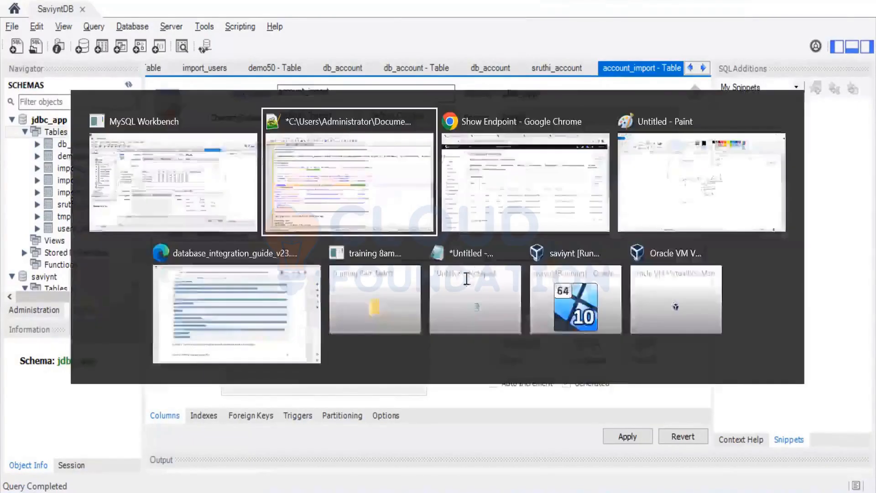
pyautogui.hotkey('alt', 'Tab')
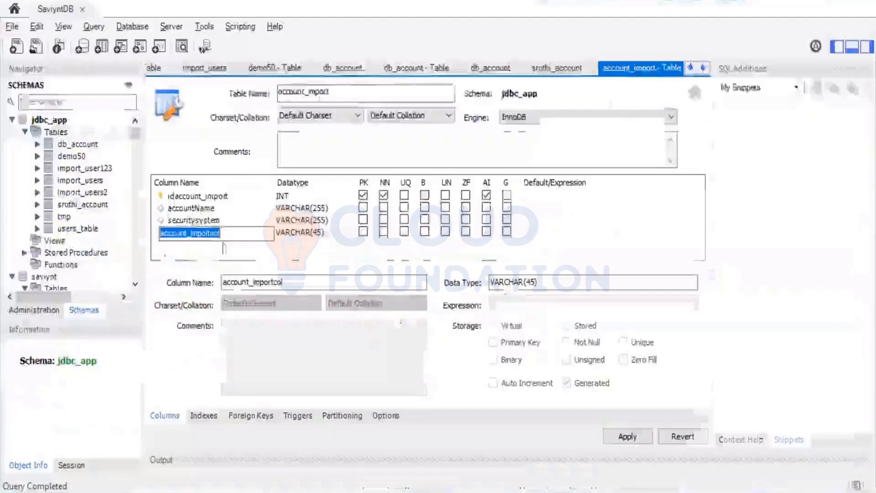
pyautogui.hotkey('ctrl', 'v')
pyautogui.click(321, 233)
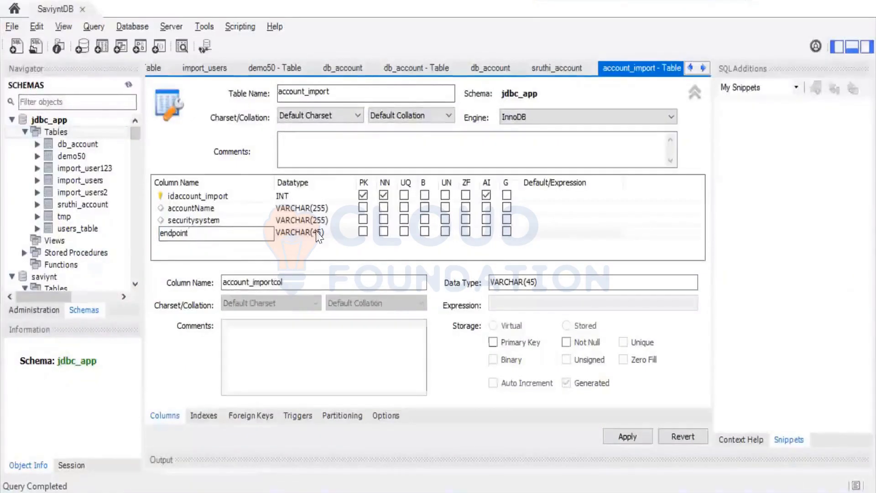
pyautogui.click(321, 233)
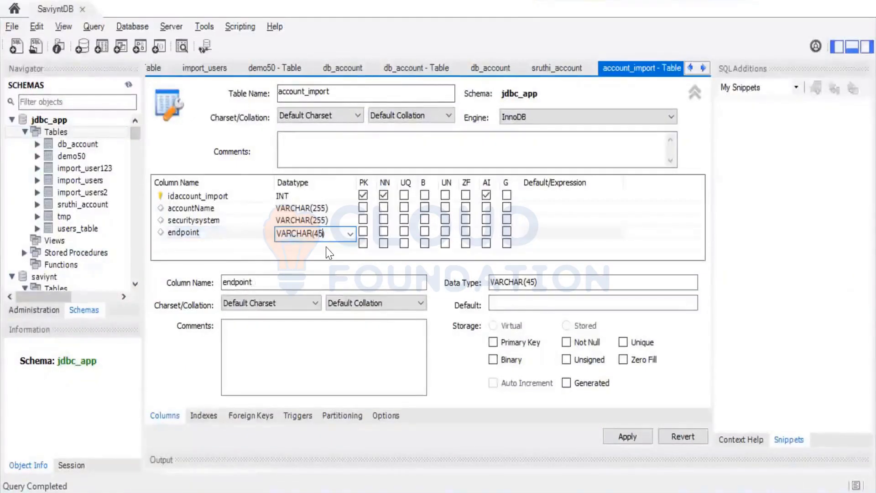
pyautogui.press('BackSpace')
pyautogui.press('BackSpace')
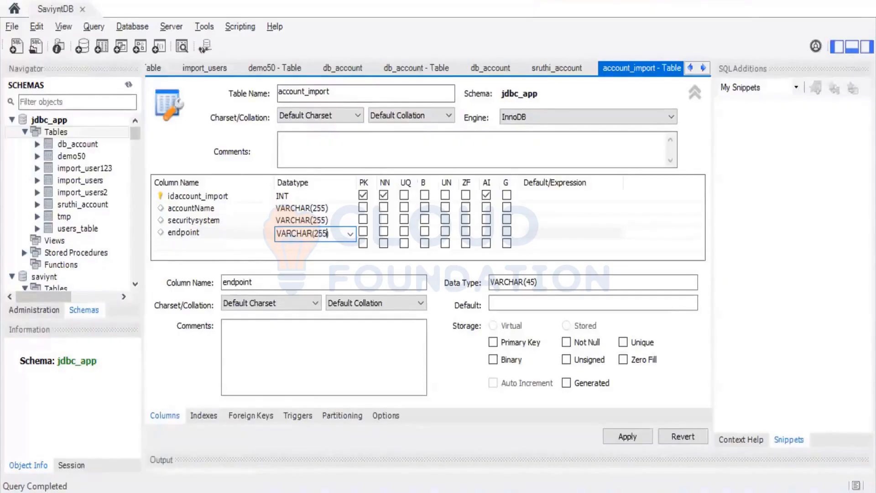
# Step: Start another account_import column, then in Notepad++ join the split entitlementtype mapfield into one line and select its source property name
pyautogui.click(243, 245)
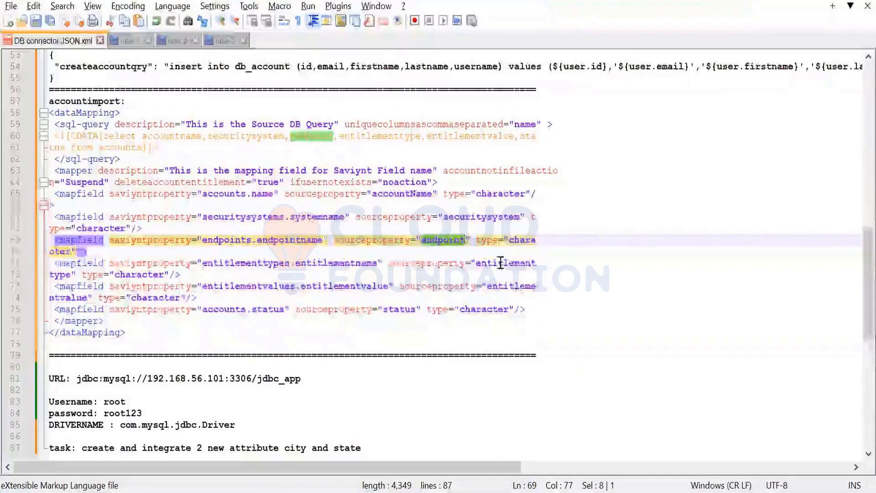
pyautogui.doubleClick(500, 263)
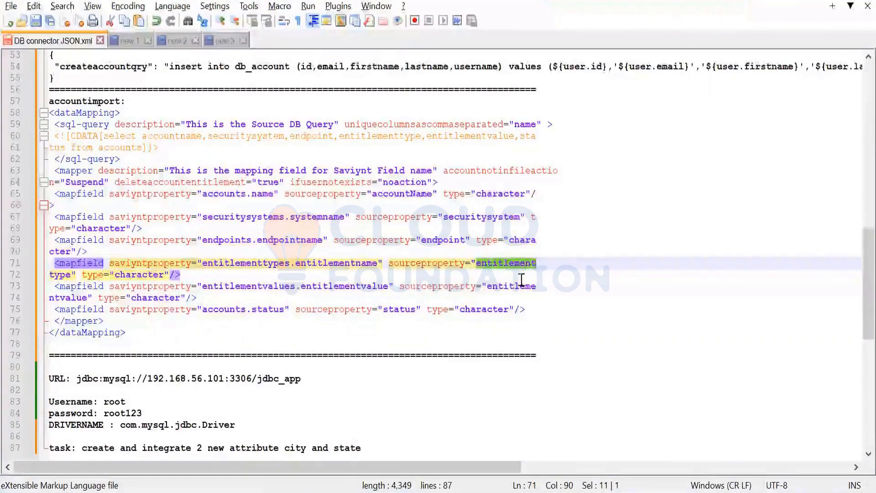
pyautogui.click(536, 263)
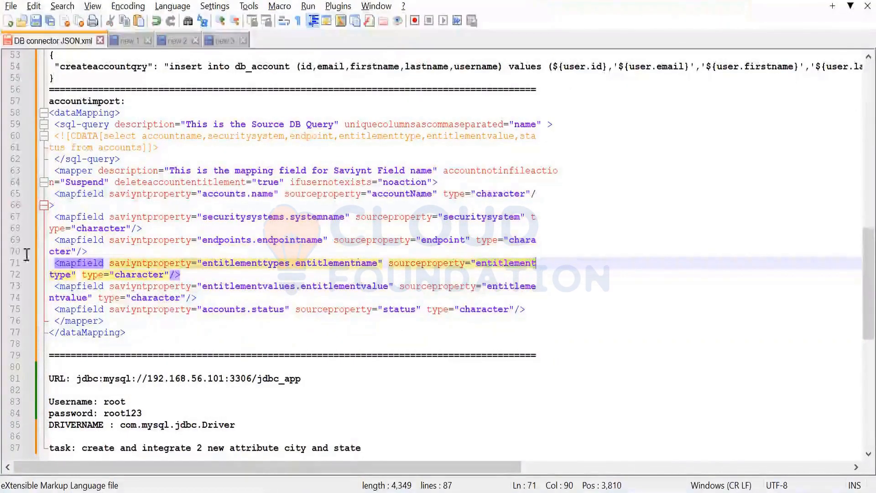
pyautogui.click(51, 275)
pyautogui.press('BackSpace')
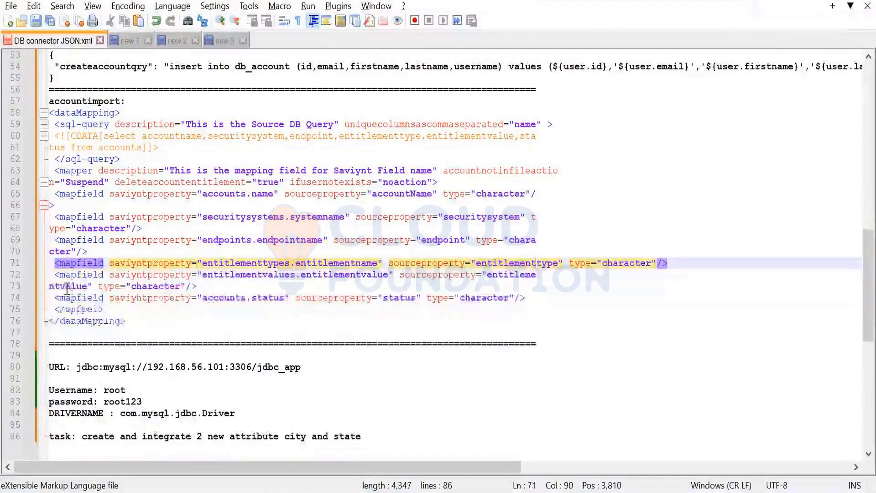
pyautogui.doubleClick(523, 265)
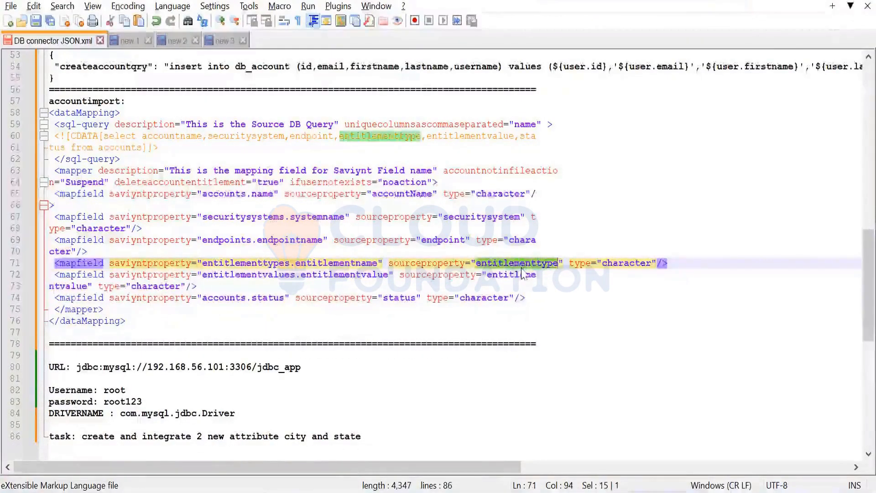
# Step: Back in MySQL Workbench, paste entitlementtype as the new column's name and set its datatype to VARCHAR(255)
pyautogui.hotkey('alt', 'Tab')
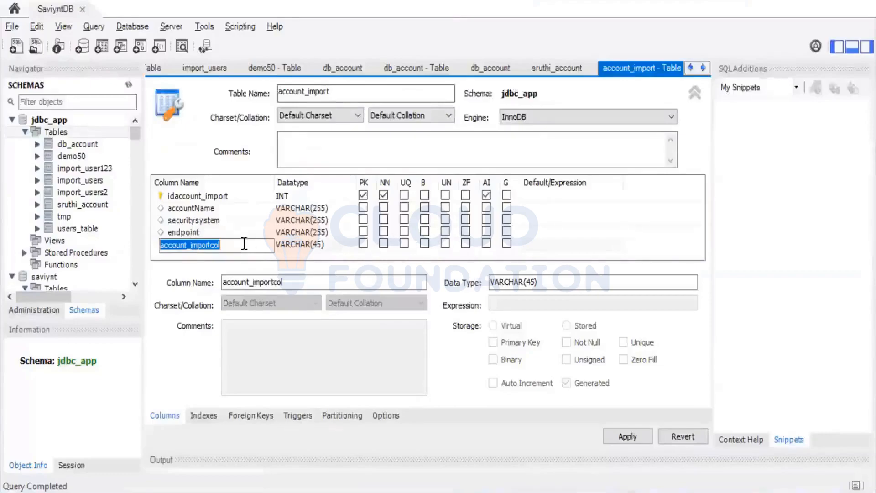
pyautogui.hotkey('ctrl', 'v')
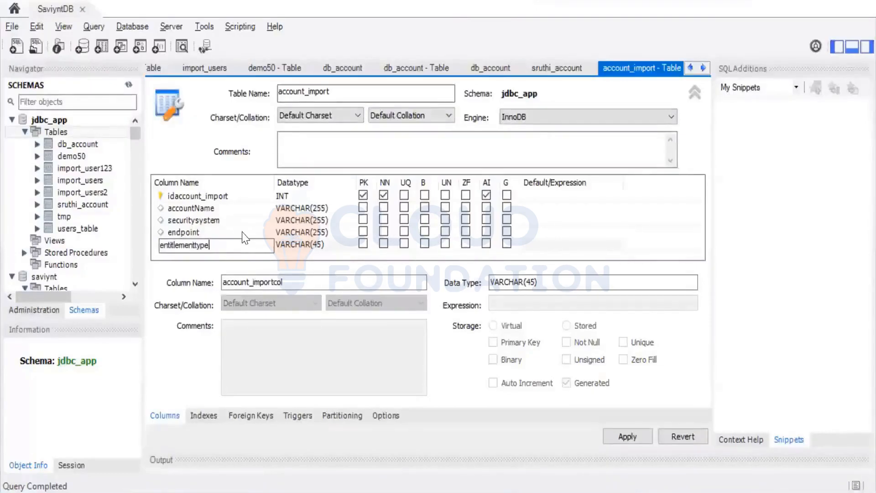
pyautogui.click(325, 246)
pyautogui.click(327, 247)
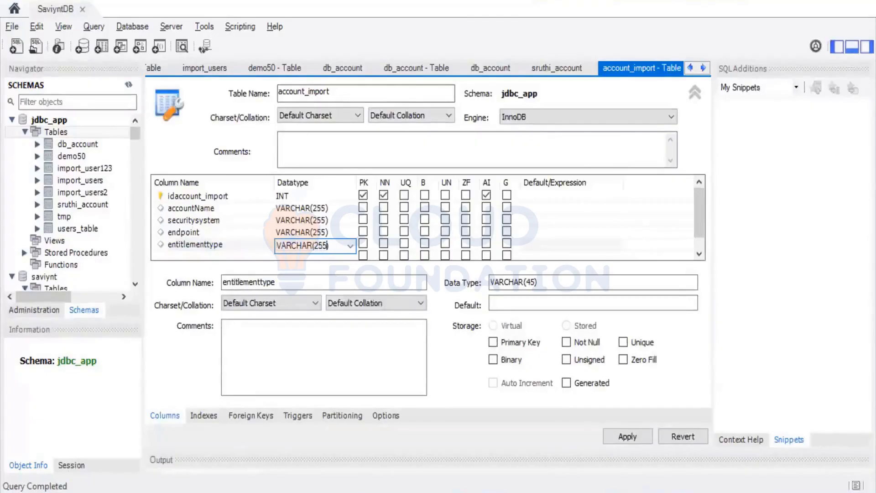
# Step: Switch to Notepad++, join the split entitlementvalue mapfield into one line, and select its entitlementvalue source property name
pyautogui.click(219, 255)
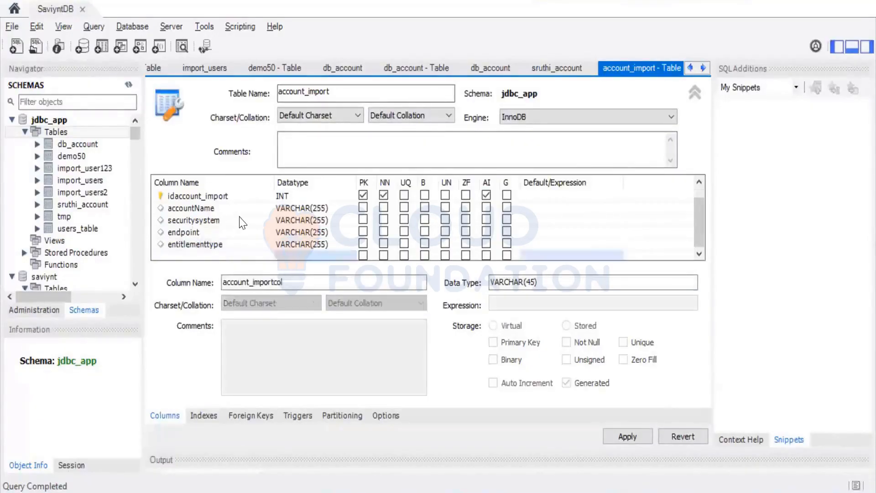
pyautogui.hotkey('alt', 'Tab')
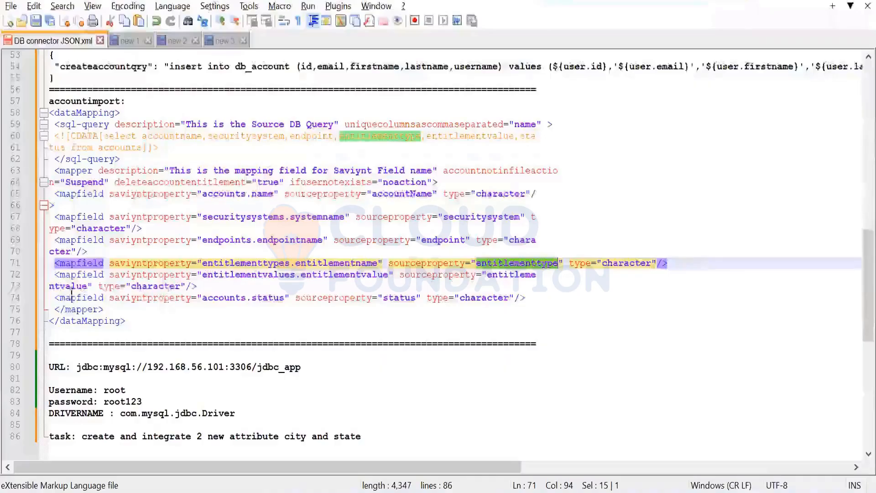
pyautogui.click(49, 286)
pyautogui.press('BackSpace')
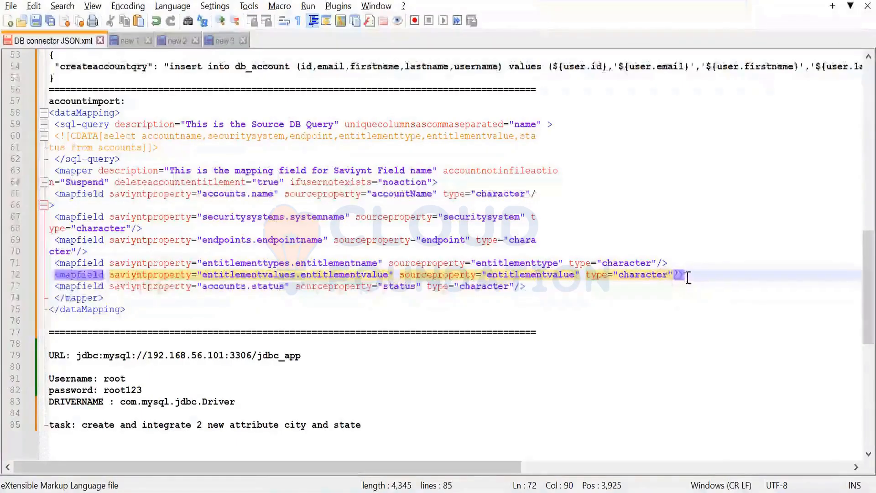
pyautogui.moveTo(685, 275); pyautogui.dragTo(52, 274)
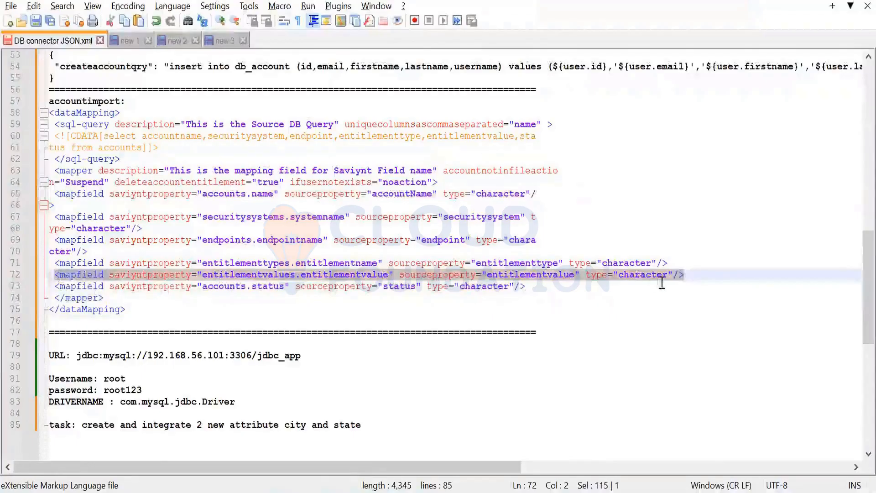
pyautogui.doubleClick(542, 276)
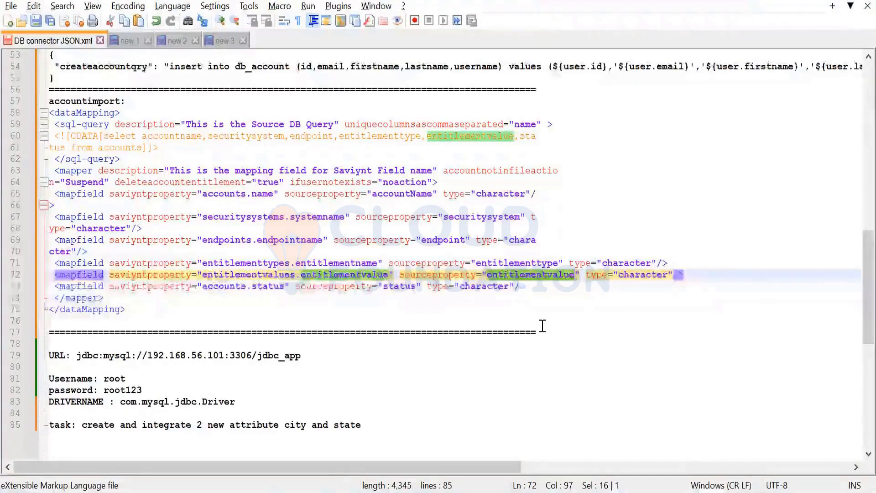
# Step: In MySQL Workbench, add an entitlementvalue column with datatype VARCHAR(255) to account_import
pyautogui.hotkey('alt', 'Tab')
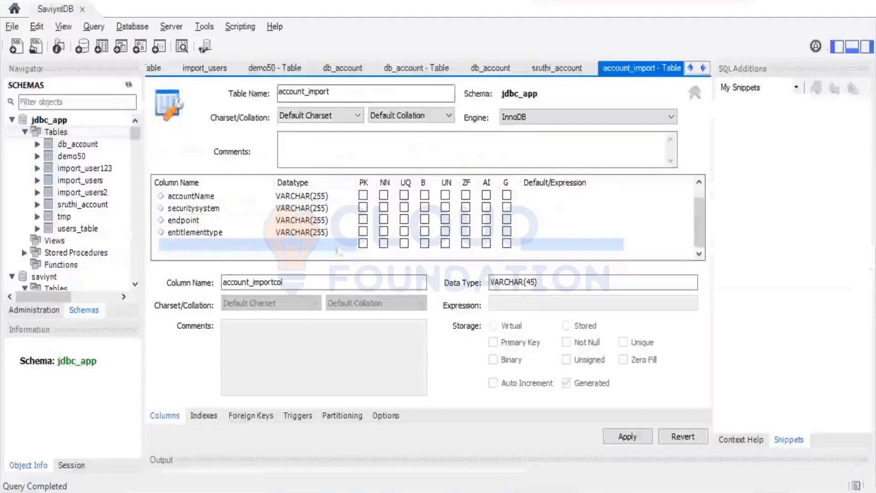
pyautogui.doubleClick(223, 246)
pyautogui.write('entitlementvalue')
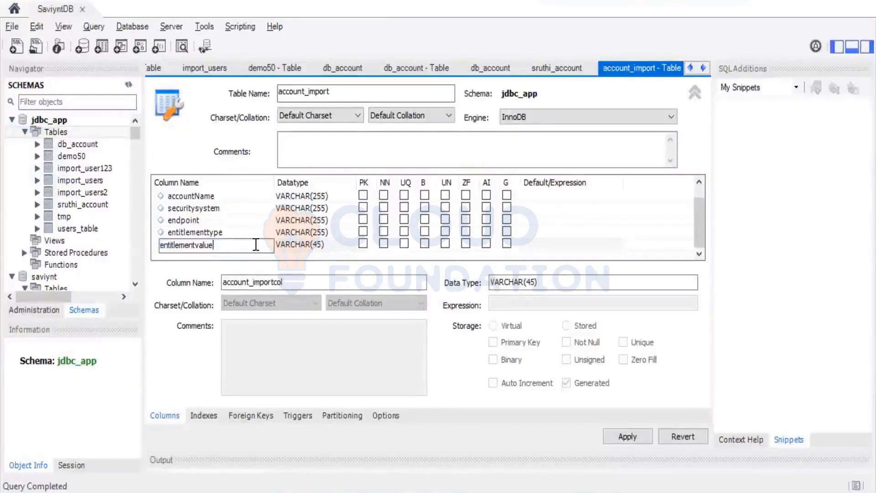
pyautogui.click(325, 256)
pyautogui.doubleClick(318, 245)
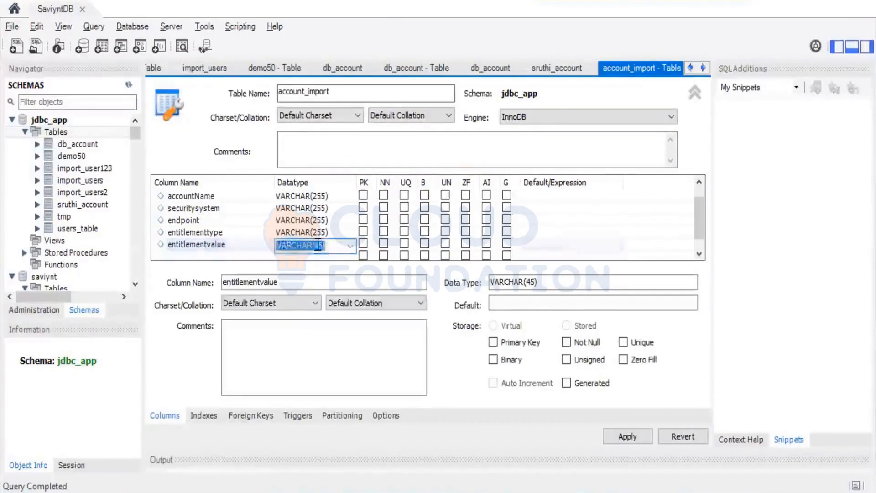
pyautogui.press('End')
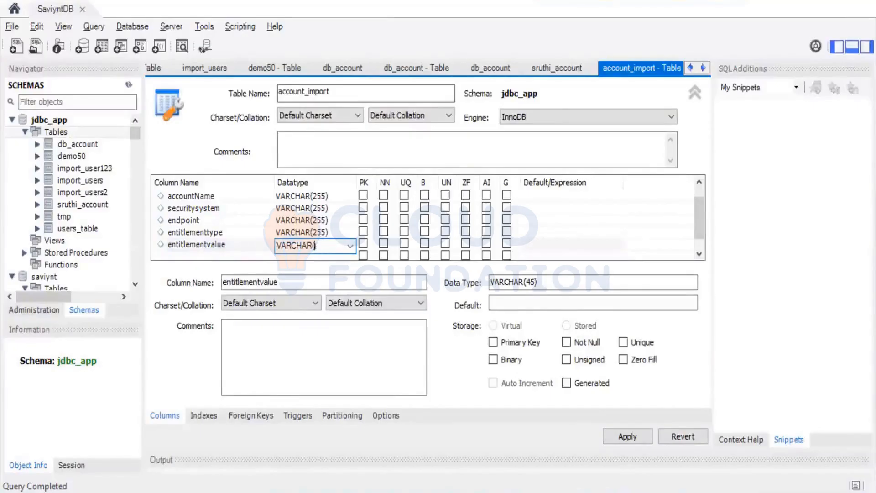
pyautogui.write('255)')
pyautogui.press('Return')
# Step: Take the status source property name from the last mapfield in Notepad++ and add it as a status column to account_import in MySQL Workbench
pyautogui.hotkey('alt', 'Tab')
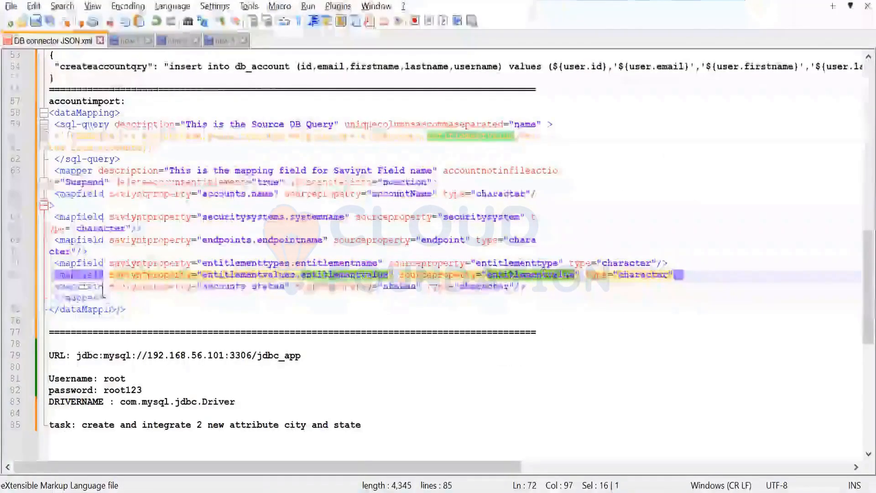
pyautogui.doubleClick(401, 292)
pyautogui.hotkey('ctrl', 'c')
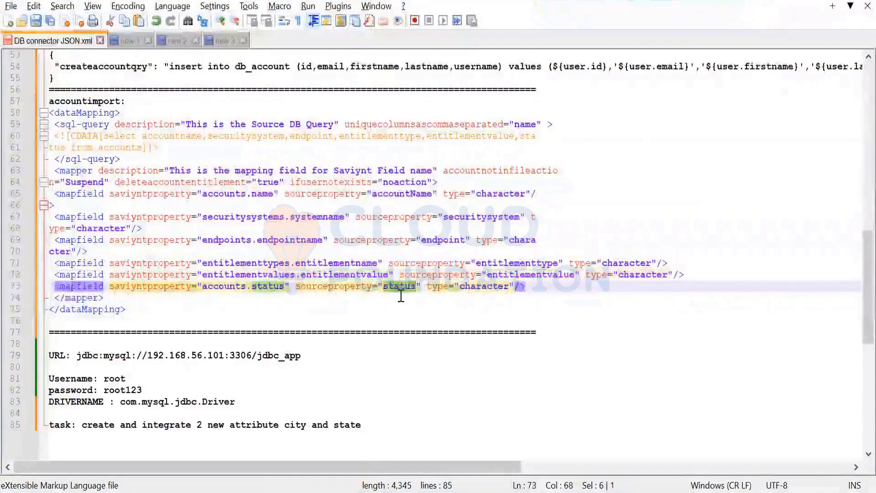
pyautogui.hotkey('alt', 'Tab')
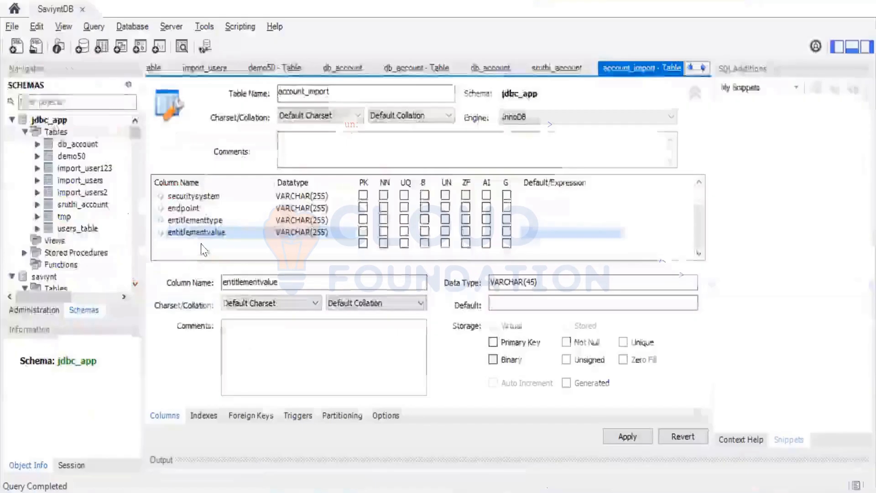
pyautogui.doubleClick(202, 245)
pyautogui.hotkey('ctrl', 'v')
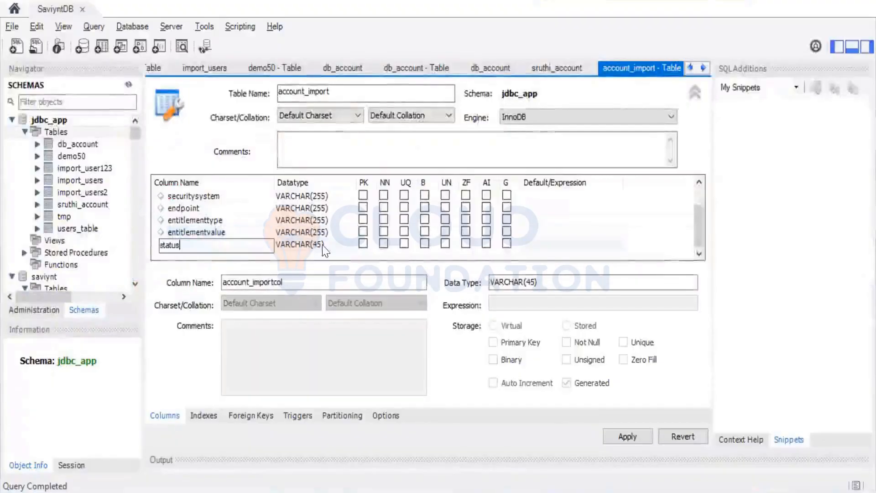
pyautogui.press('Tab')
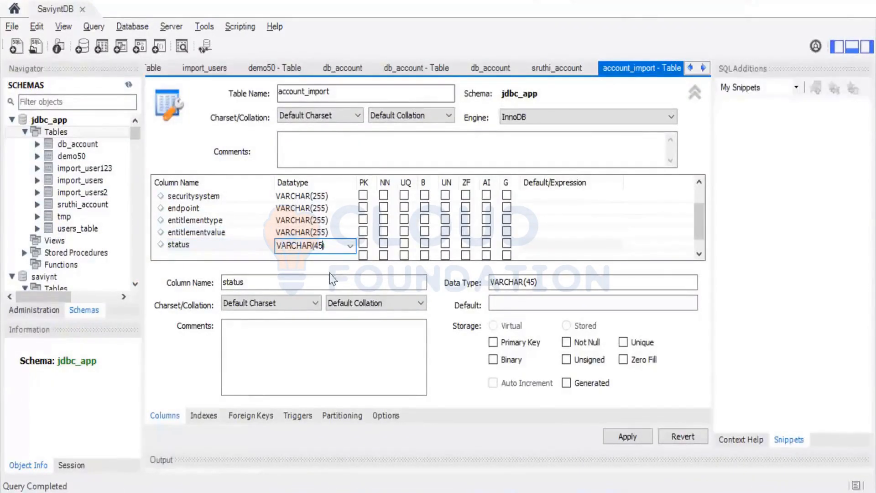
# Step: Apply the account_import table definition to the jdbc_app database and finish the SQL script wizard
pyautogui.click(626, 439)
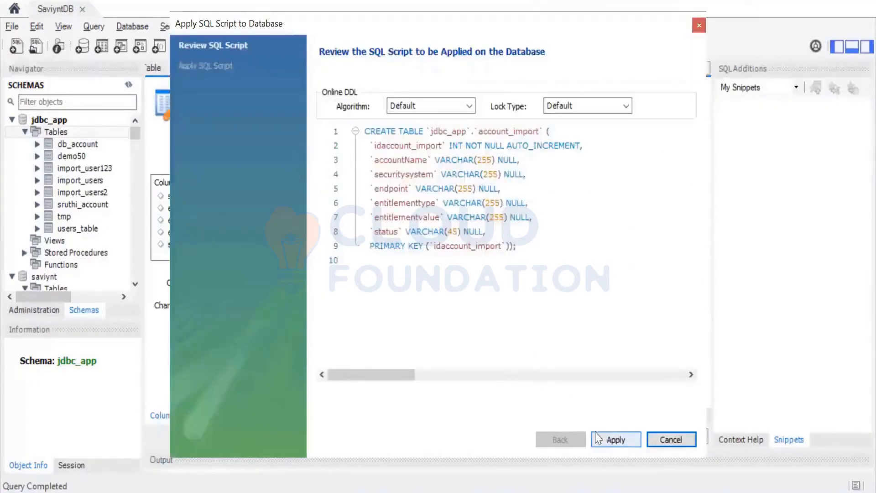
pyautogui.click(617, 441)
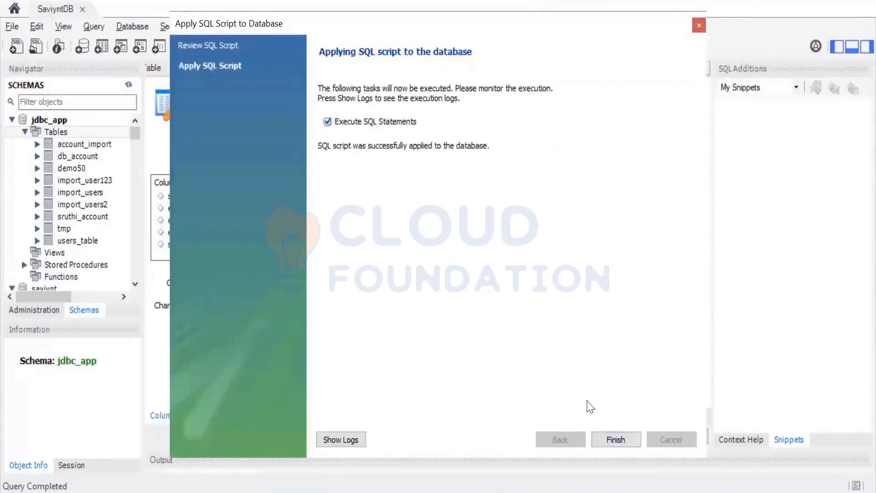
pyautogui.click(616, 440)
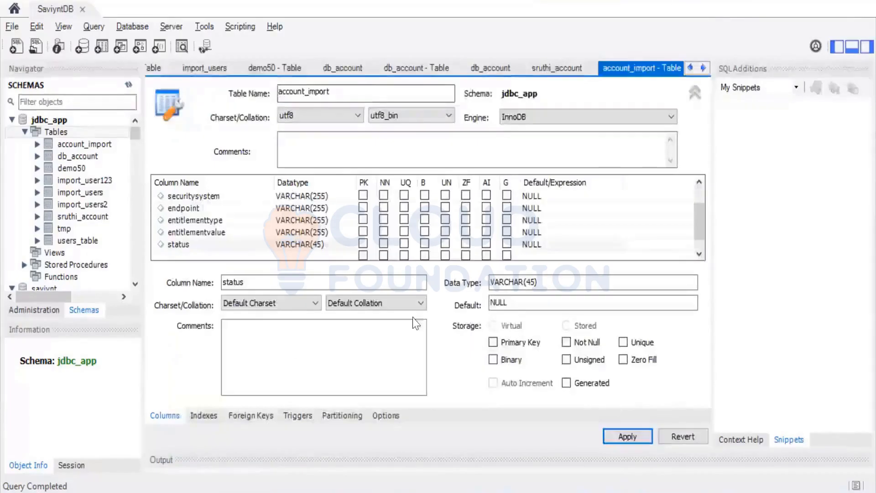
# Step: Show the rows of the account_import table and enter an account name in the new row's accountName
pyautogui.moveTo(109, 142)
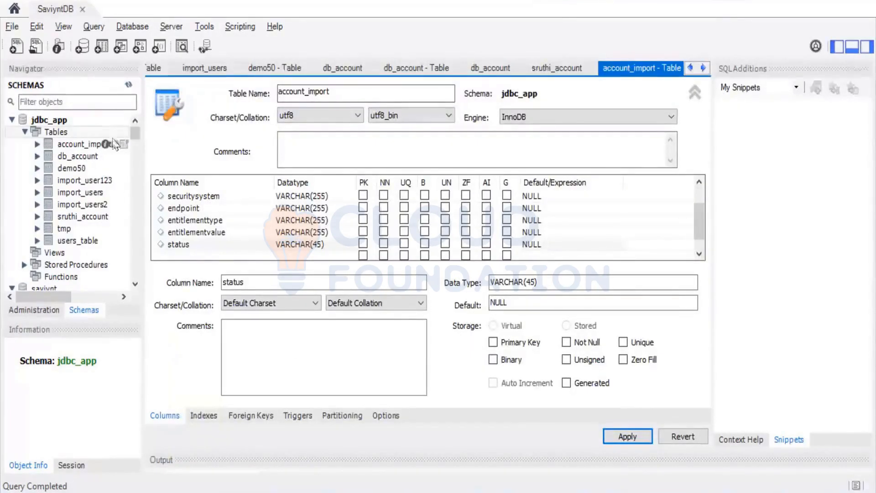
pyautogui.click(123, 144)
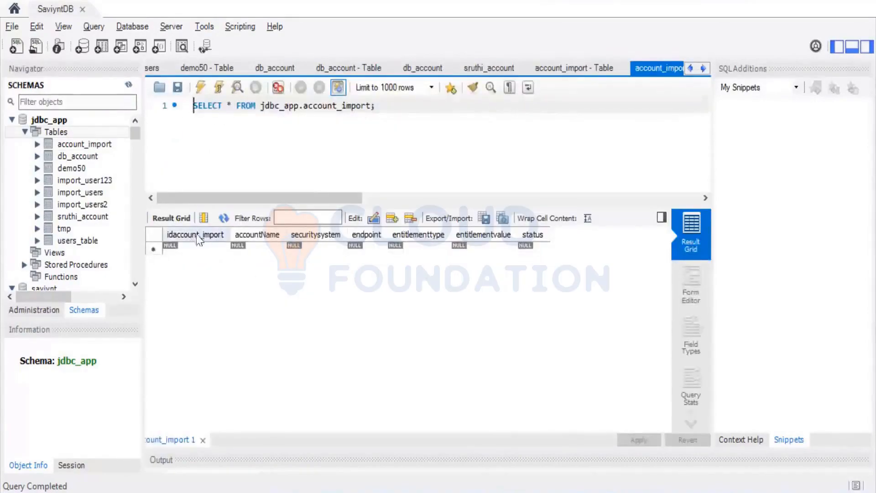
pyautogui.click(258, 249)
pyautogui.click(257, 250)
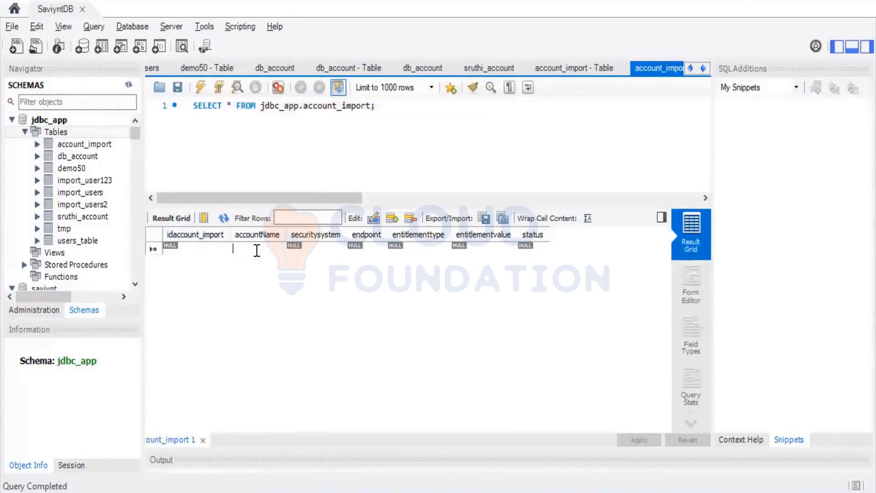
pyautogui.write('ram')
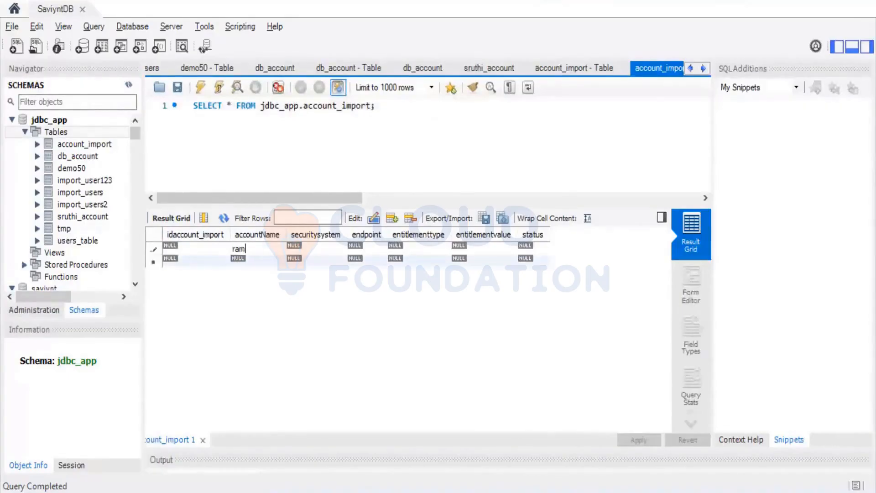
pyautogui.press('Tab')
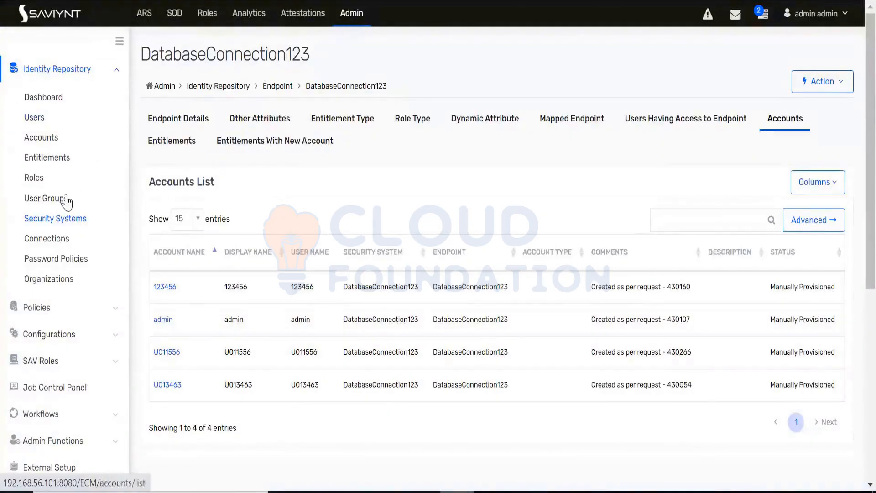
# Step: Search Saviynt's security systems for data, and paste the DatabaseTrainingCF name into the new row's securitysystem in MySQL Workbench
pyautogui.click(59, 221)
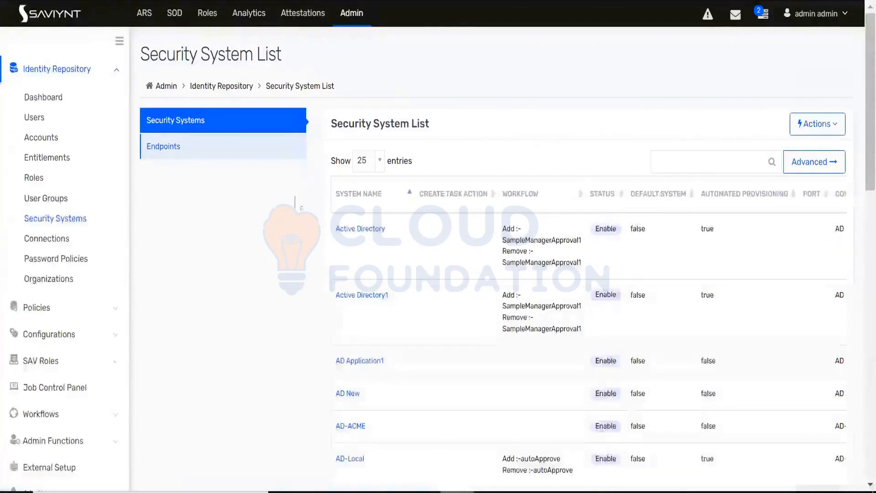
pyautogui.click(682, 166)
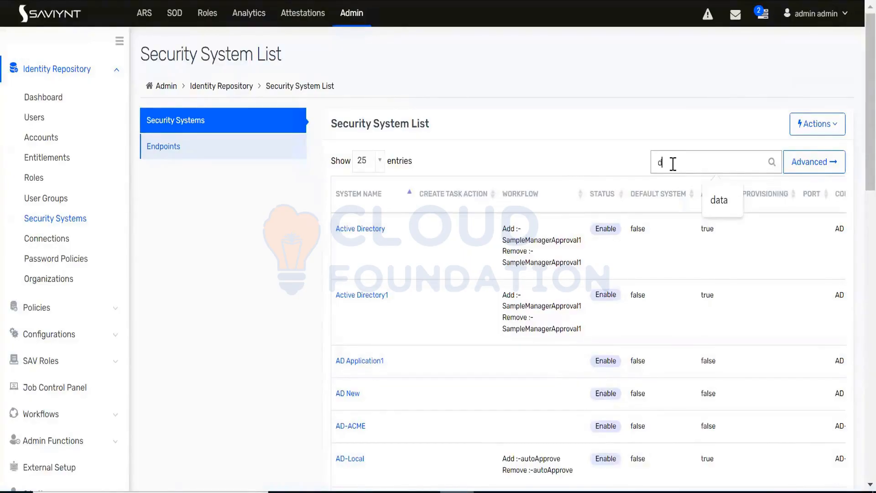
pyautogui.write('data')
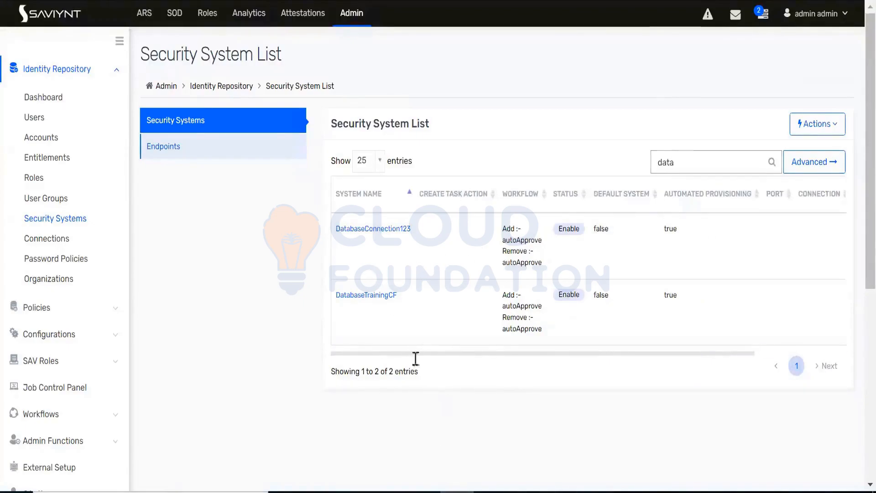
pyautogui.click(594, 492)
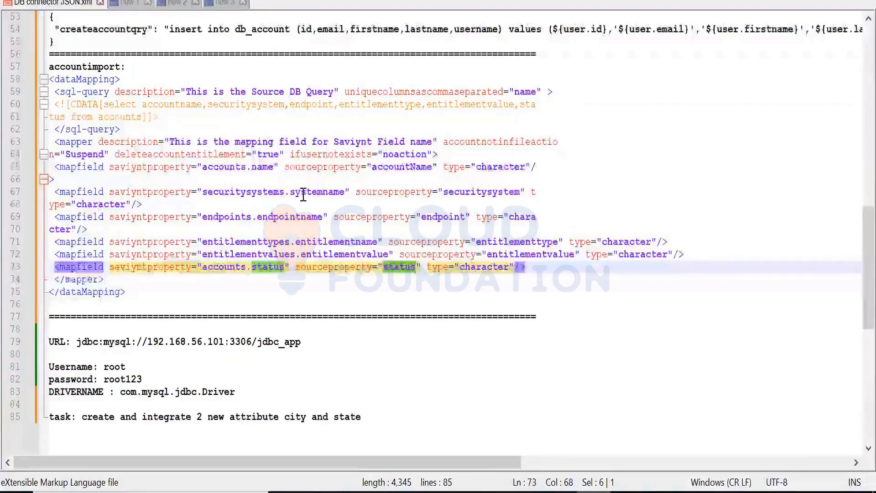
pyautogui.hotkey('alt', 'Tab')
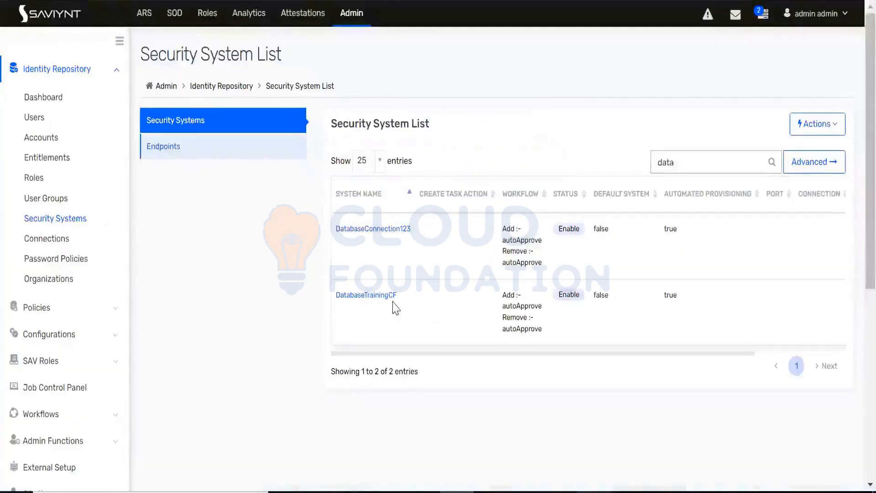
pyautogui.moveTo(401, 304); pyautogui.dragTo(340, 301)
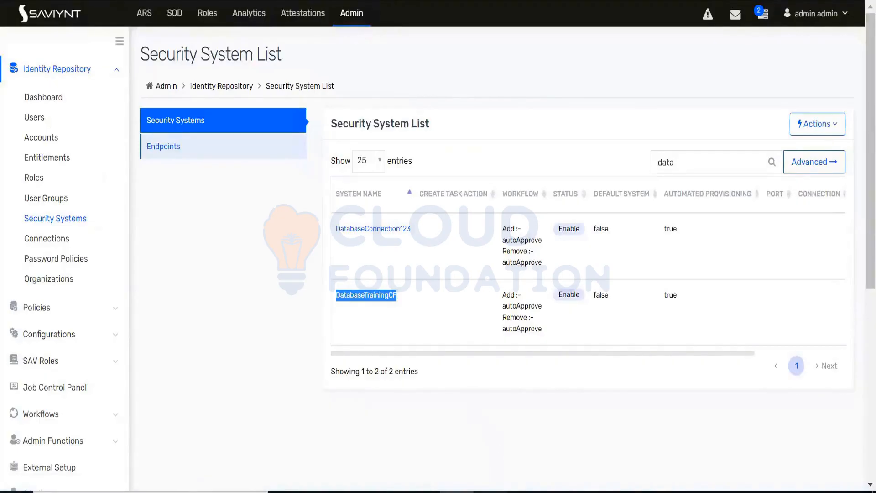
pyautogui.click(490, 492)
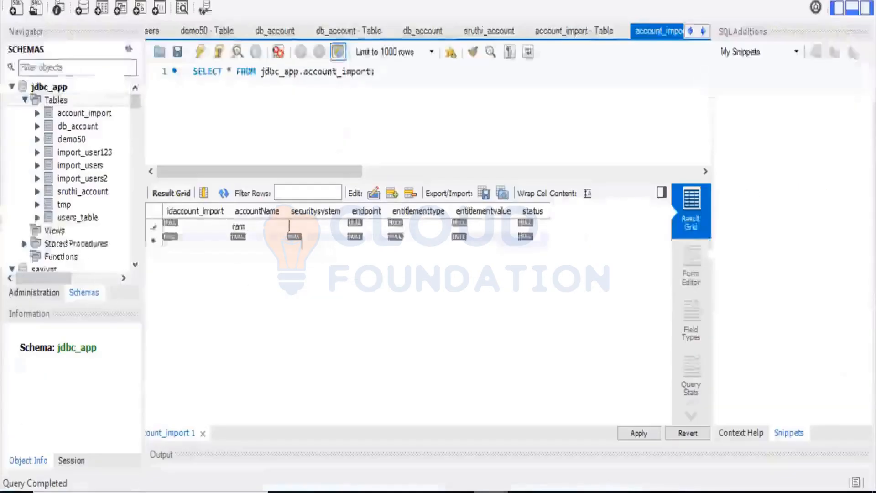
pyautogui.write('DatabaseTrainingCF')
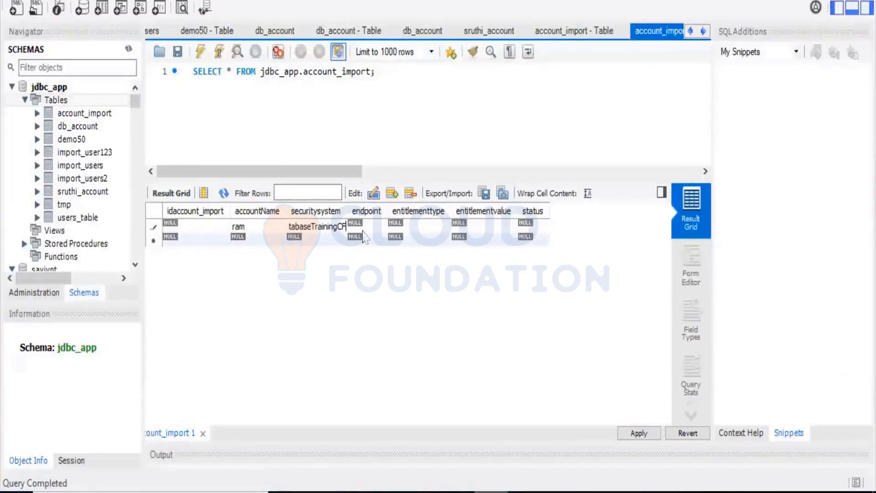
# Step: Copy the endpoint name from the DatabaseTrainingCF security system in Saviynt and paste it into the row's endpoint in MySQL Workbench
pyautogui.doubleClick(373, 228)
pyautogui.click(458, 492)
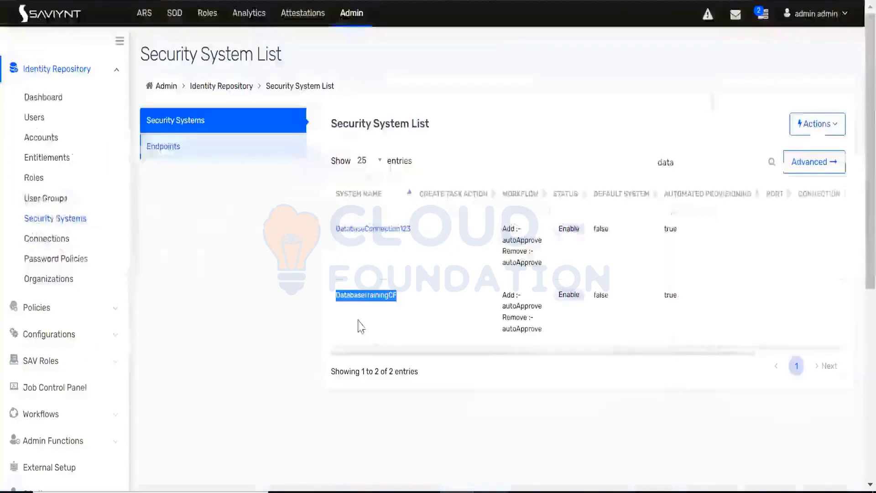
pyautogui.click(426, 262)
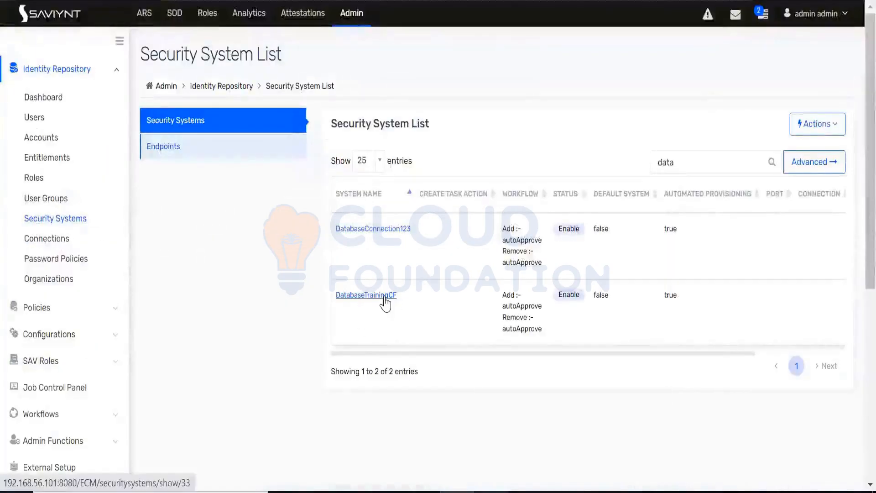
pyautogui.click(385, 297)
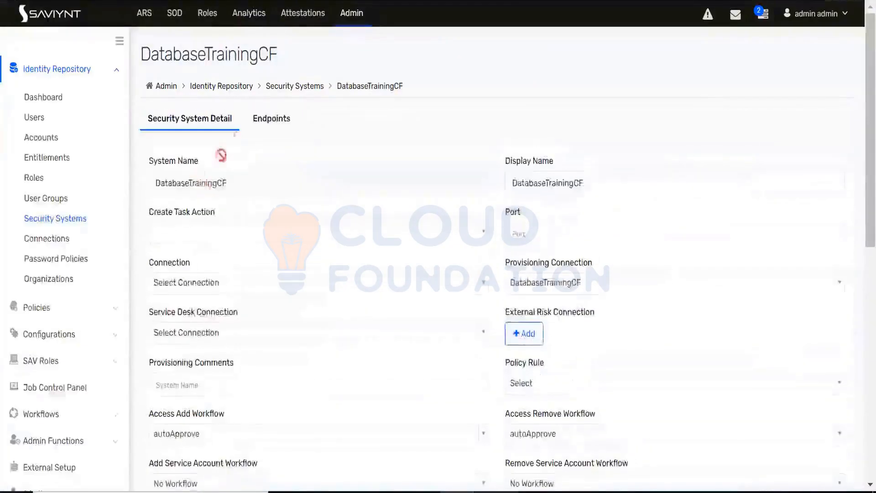
pyautogui.click(271, 125)
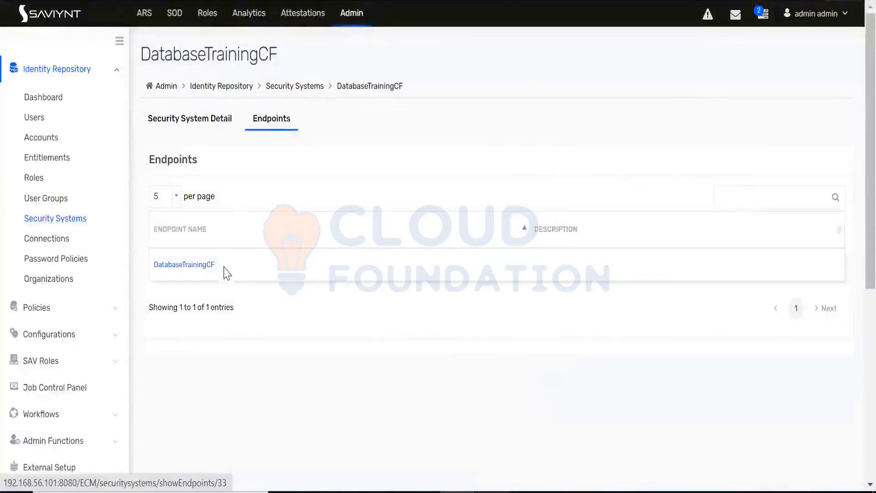
pyautogui.moveTo(227, 273); pyautogui.dragTo(154, 265)
pyautogui.hotkey('ctrl', 'c')
pyautogui.hotkey('alt', 'Tab')
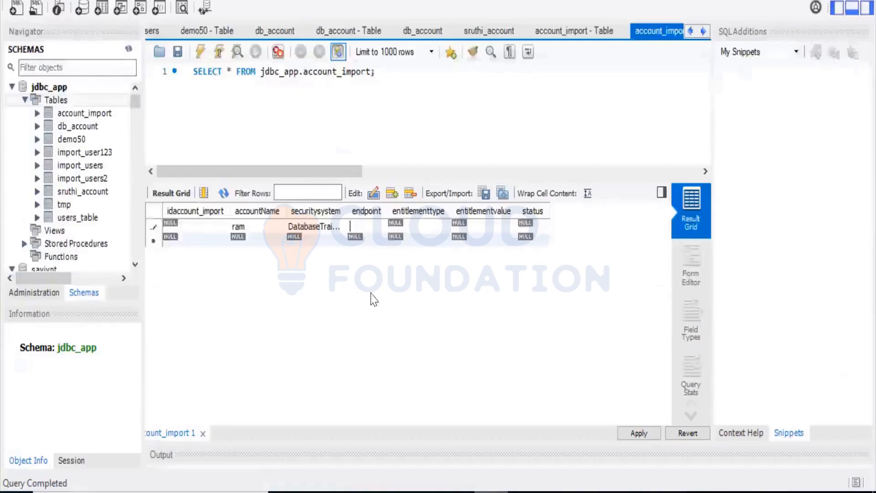
pyautogui.hotkey('ctrl', 'v')
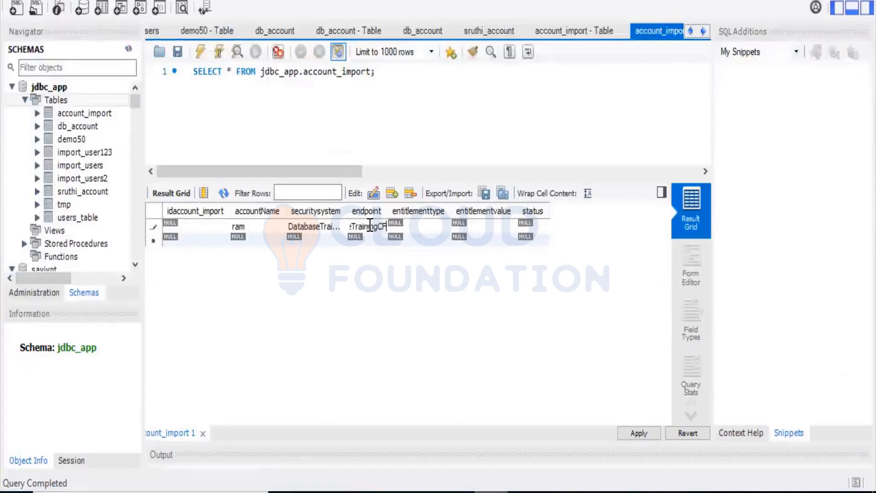
# Step: Open the row's entitlementtype for editing and, in Saviynt, examine the entitlement types of the DatabaseTrainingCF endpoint
pyautogui.doubleClick(418, 229)
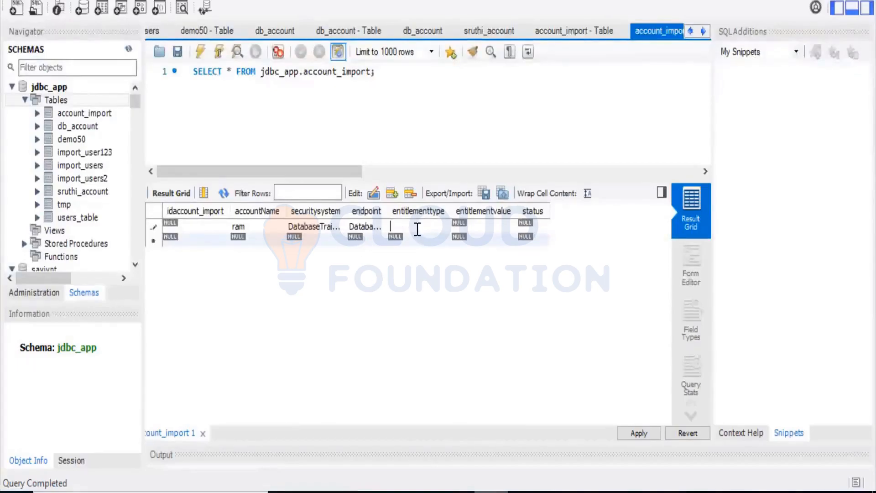
pyautogui.hotkey('alt', 'Tab')
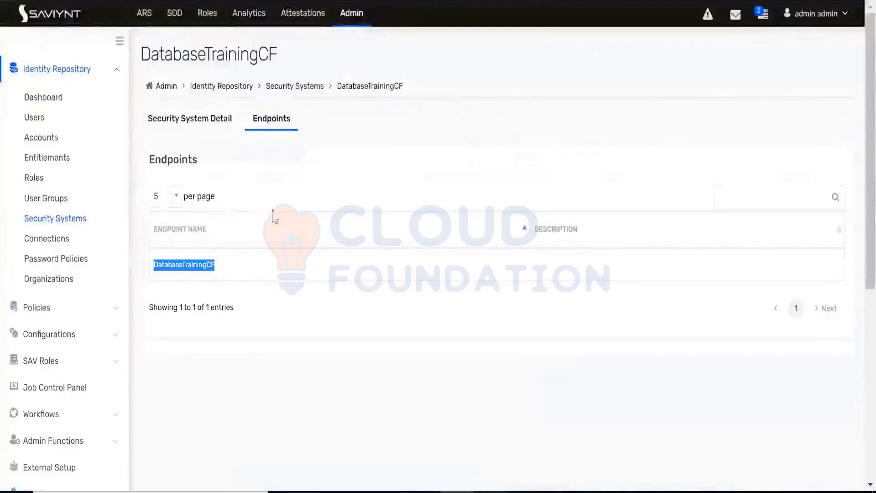
pyautogui.click(203, 269)
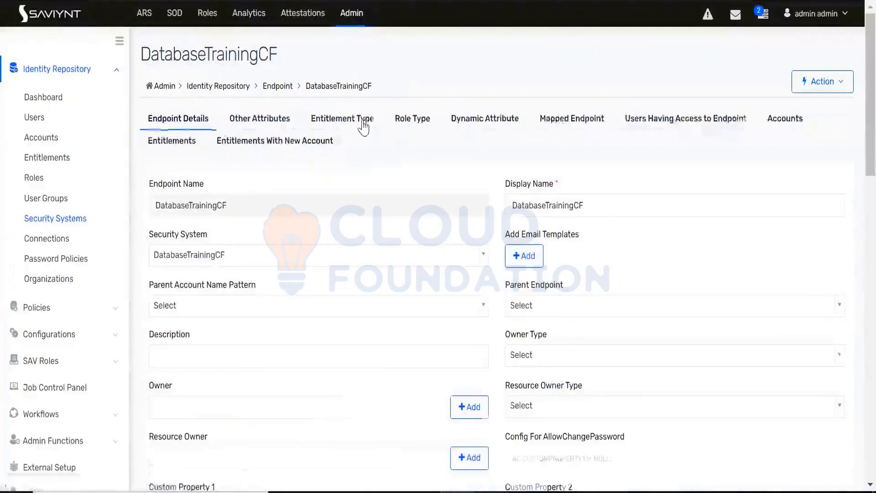
pyautogui.click(364, 121)
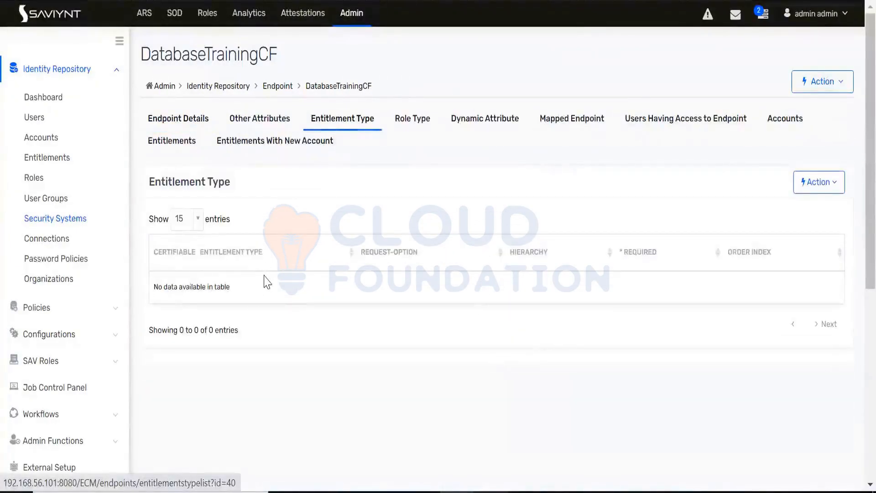
# Step: Back in MySQL Workbench, set the row's entitlementtype to groups, entitlementvalue to HR and status to 1, and apply it to the database
pyautogui.hotkey('alt', 'Tab')
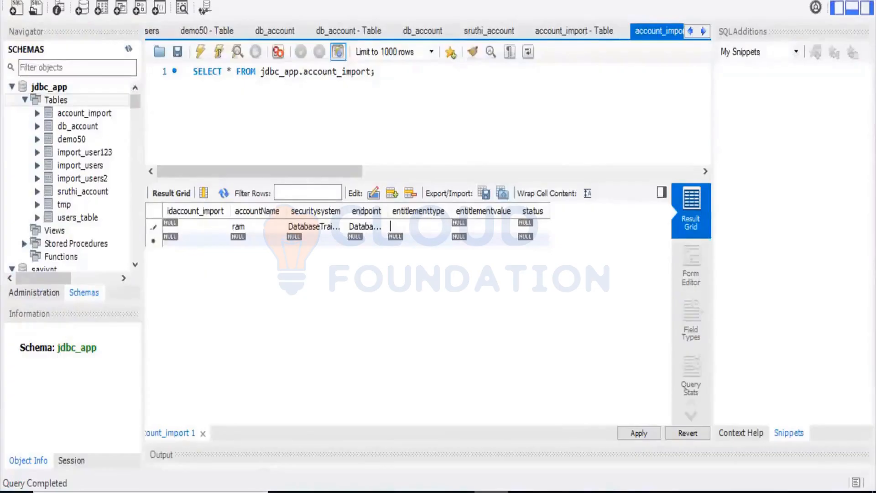
pyautogui.doubleClick(478, 227)
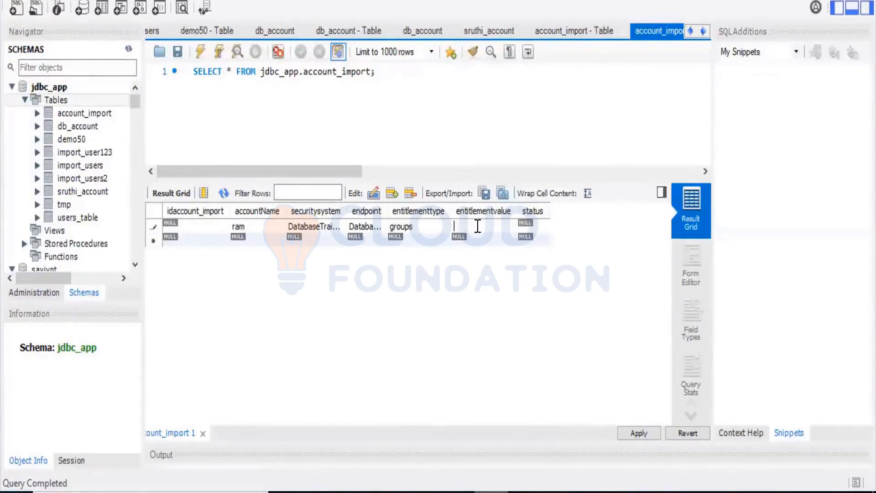
pyautogui.doubleClick(537, 225)
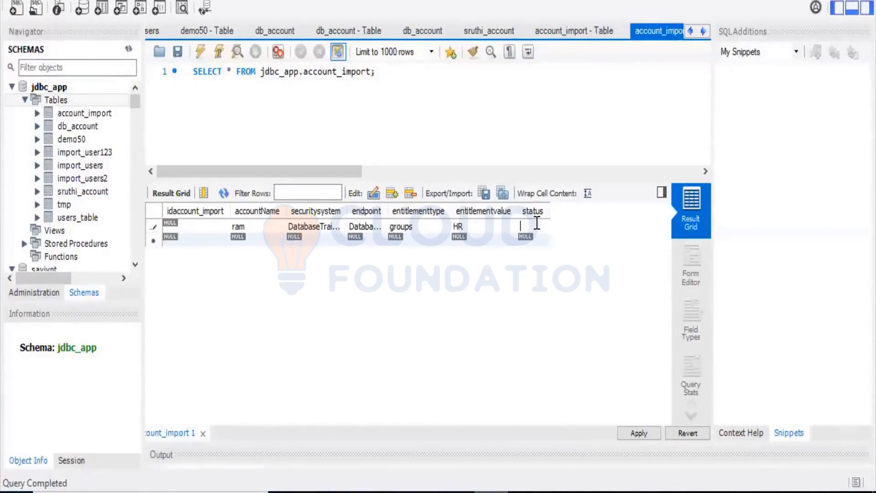
pyautogui.click(640, 433)
pyautogui.click(620, 434)
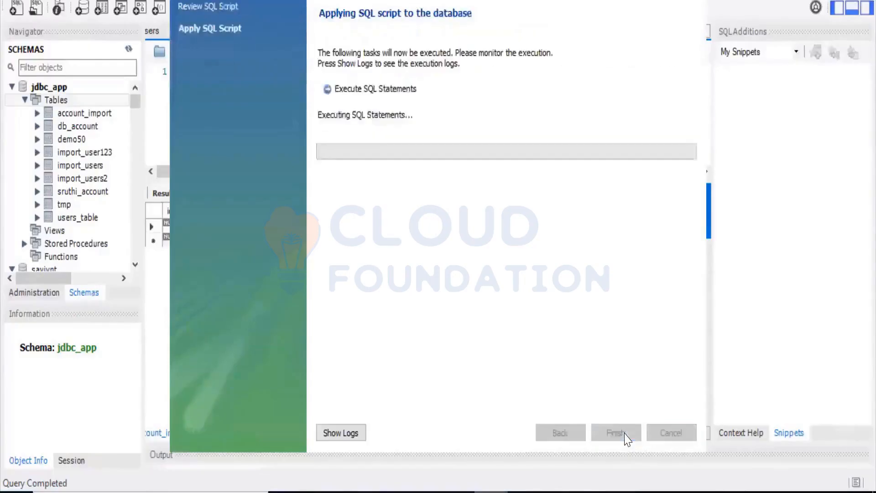
pyautogui.click(616, 433)
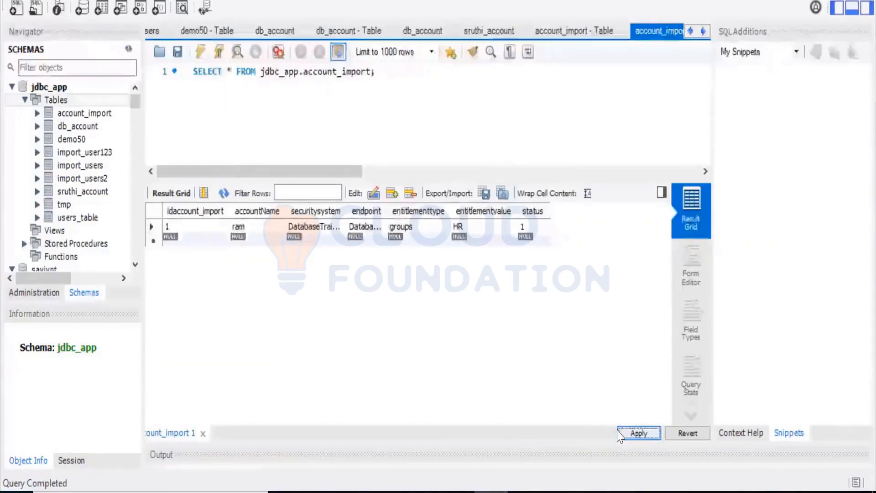
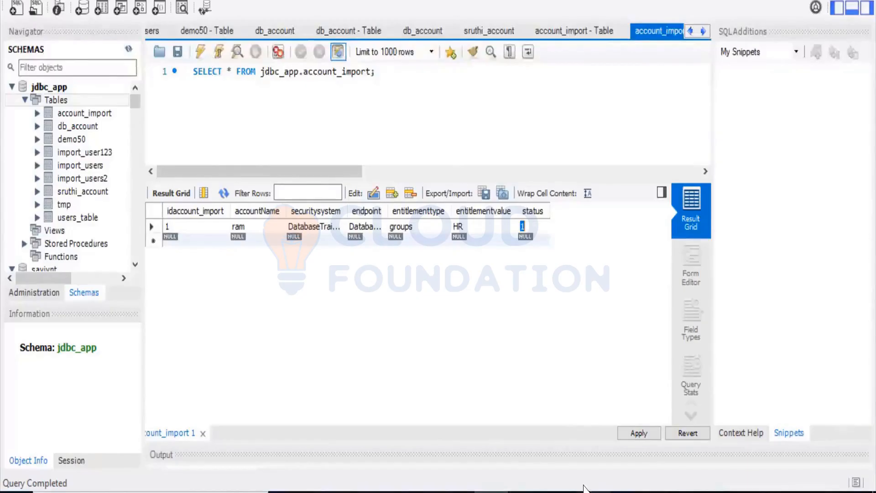
# Step: Copy the account_import table name from the MySQL Workbench query and replace accounts with it in the XML file's accountimport SQL query
pyautogui.hotkey('alt', 'Tab')
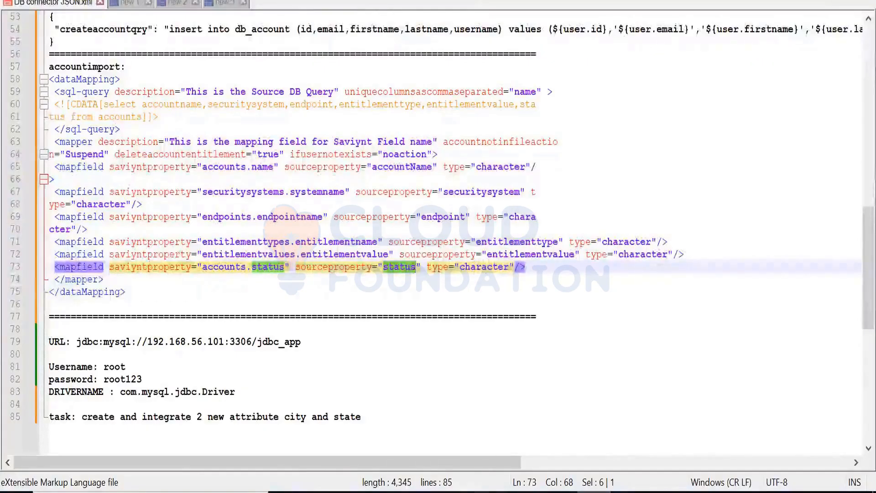
pyautogui.click(490, 492)
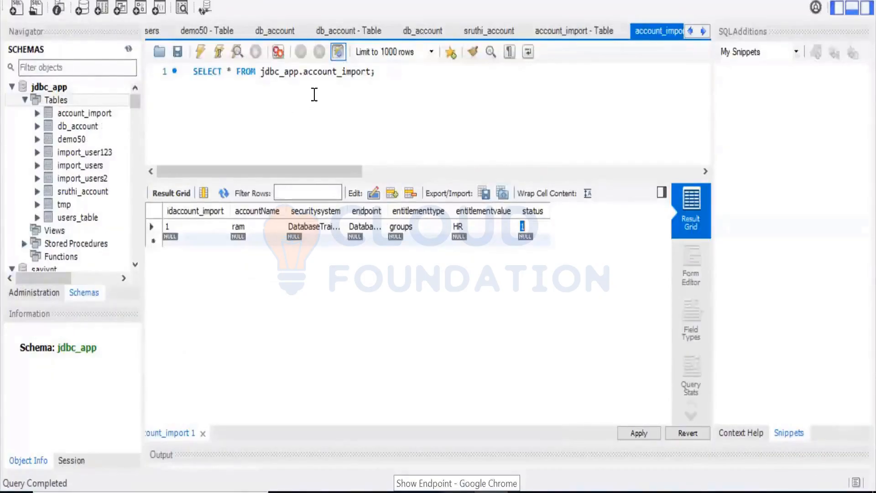
pyautogui.doubleClick(316, 74)
pyautogui.hotkey('ctrl', 'c')
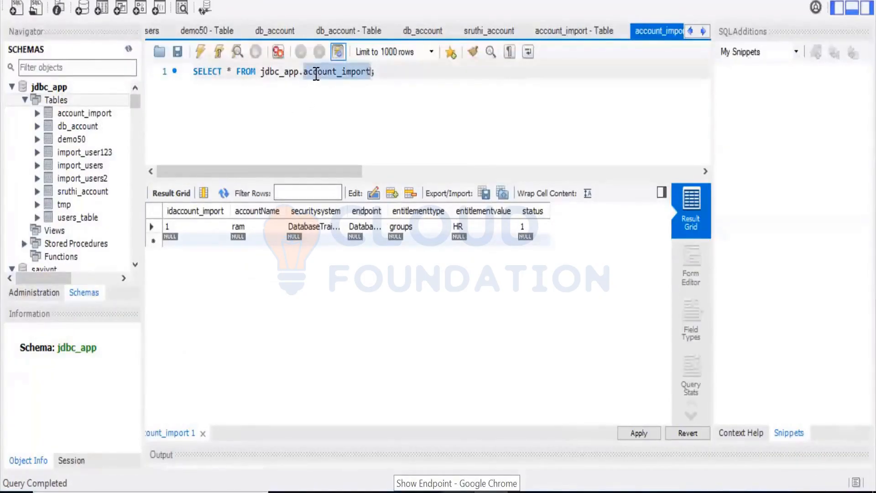
pyautogui.hotkey('alt', 'Tab')
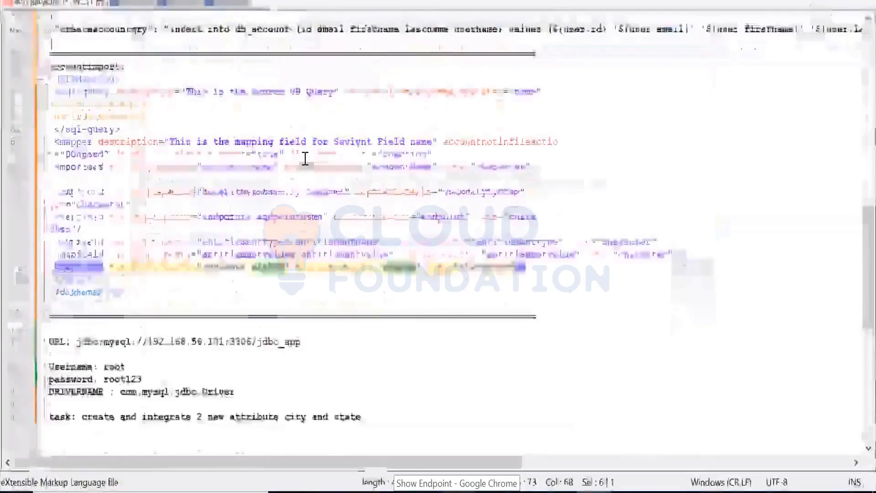
pyautogui.scroll(4, 305, 155)
pyautogui.scroll(-1, 304, 151)
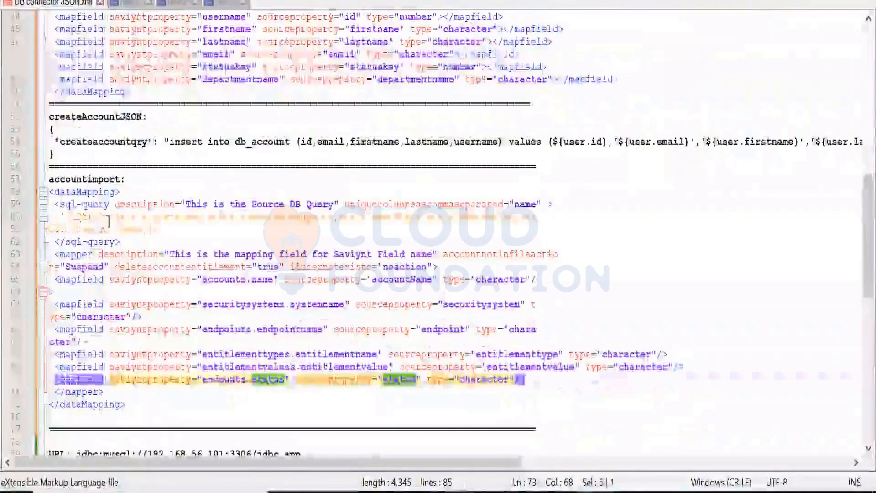
pyautogui.doubleClick(118, 229)
pyautogui.hotkey('ctrl', 'v')
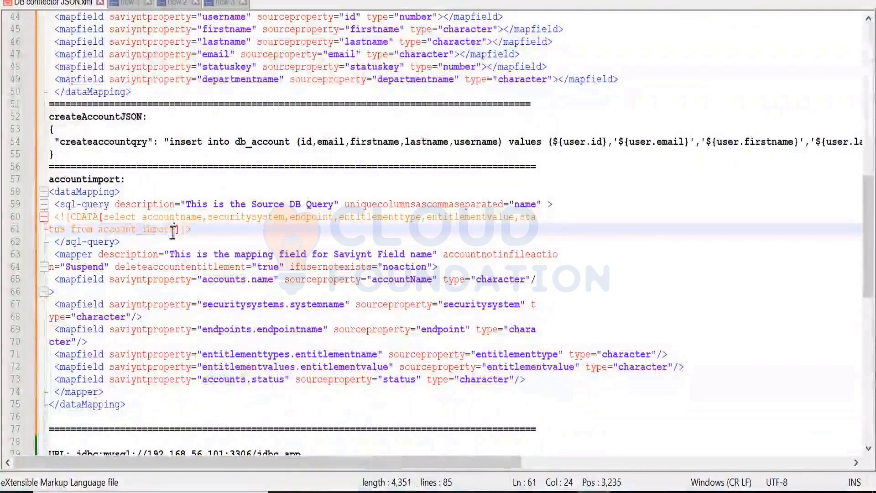
# Step: Join the broken lines of the accountimport select query and of the mapper tag so that each sits on one line
pyautogui.doubleClick(176, 217)
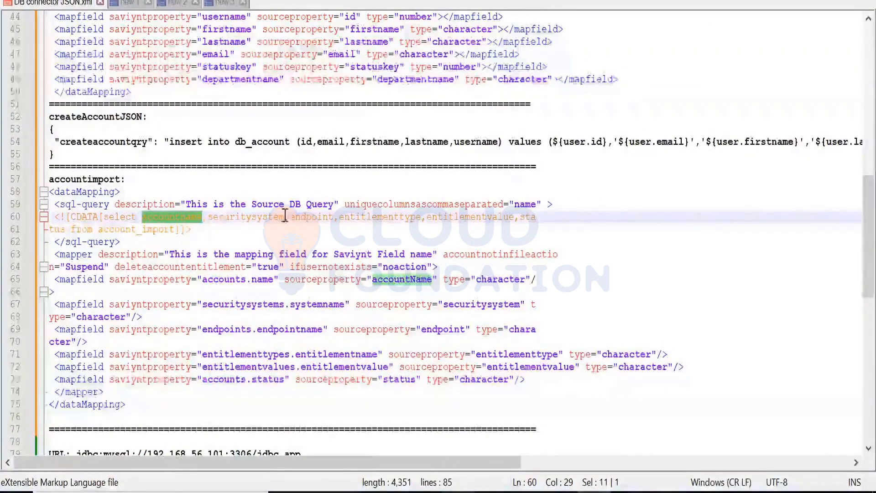
pyautogui.click(49, 230)
pyautogui.press('BackSpace')
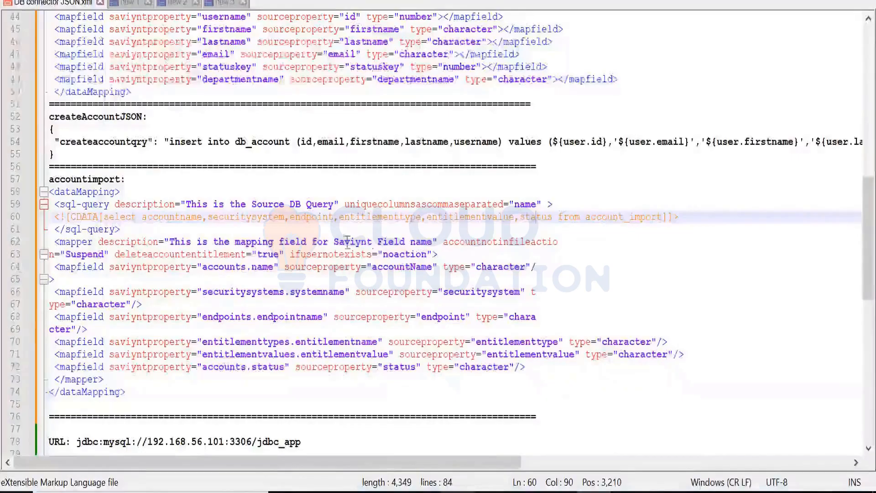
pyautogui.click(131, 242)
pyautogui.doubleClick(131, 242)
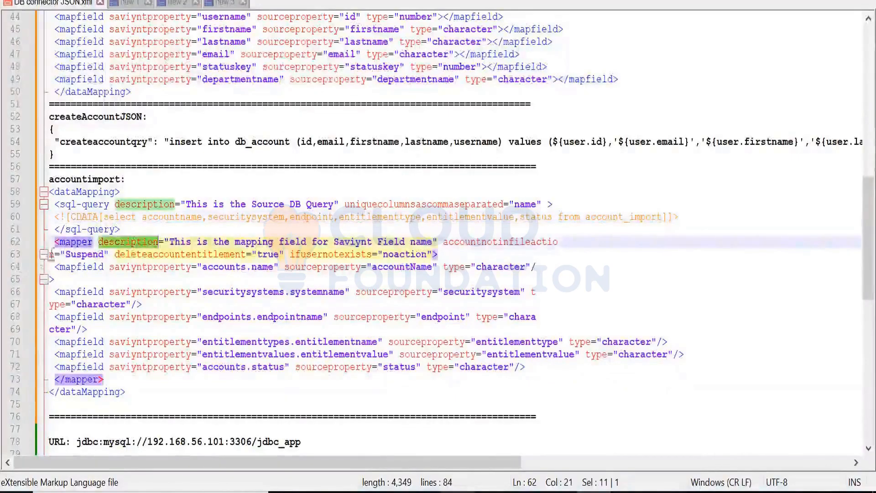
pyautogui.click(44, 254)
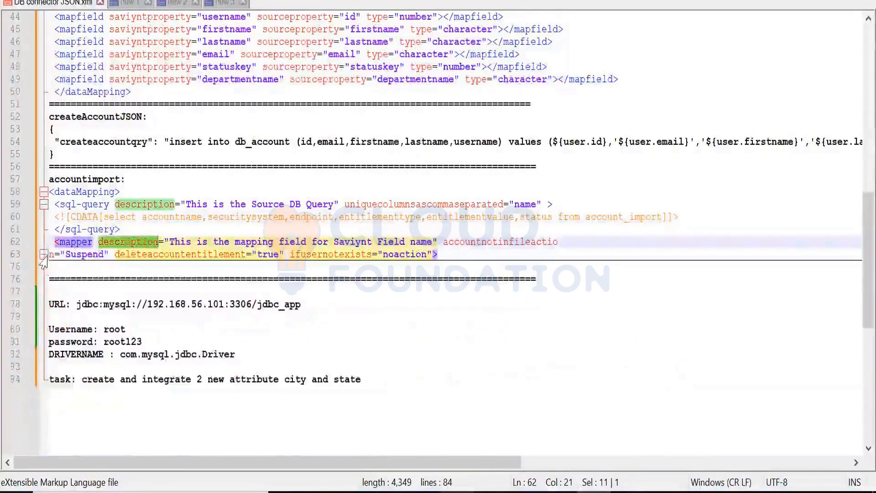
pyautogui.click(44, 254)
pyautogui.press('BackSpace')
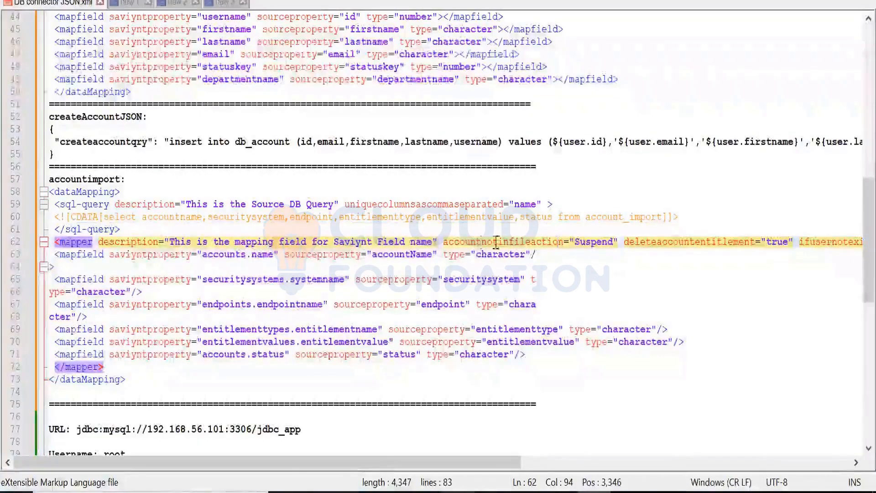
# Step: Join the broken accounts.name, securitysystems.systemname and endpoints.endpointname mapfield tags so that each sits on one line
pyautogui.click(592, 245)
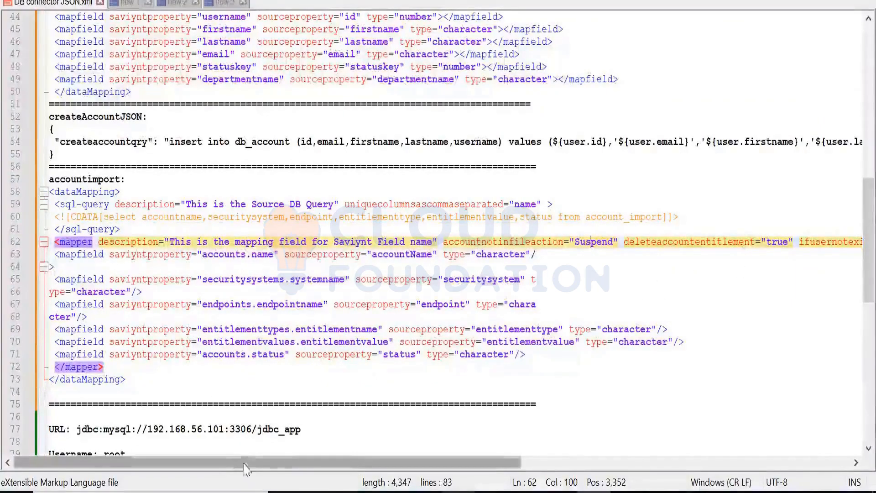
pyautogui.moveTo(283, 463); pyautogui.dragTo(475, 287)
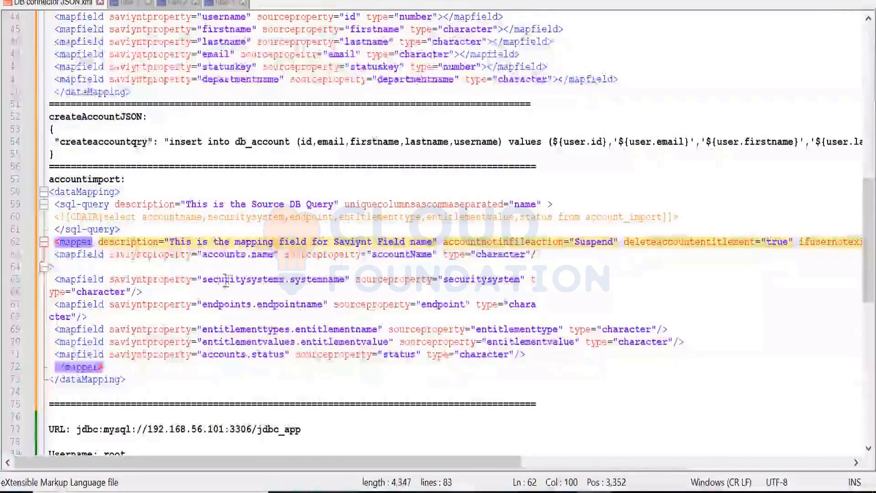
pyautogui.click(51, 268)
pyautogui.press('BackSpace')
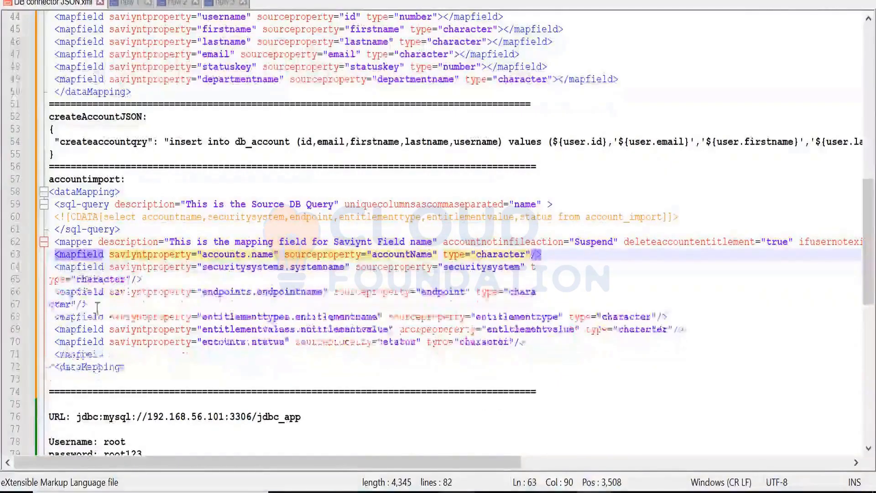
pyautogui.click(52, 280)
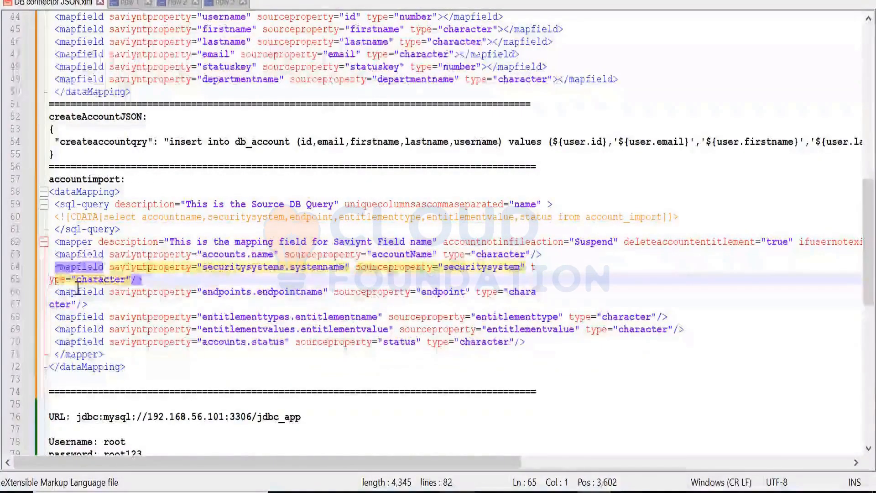
pyautogui.press('BackSpace')
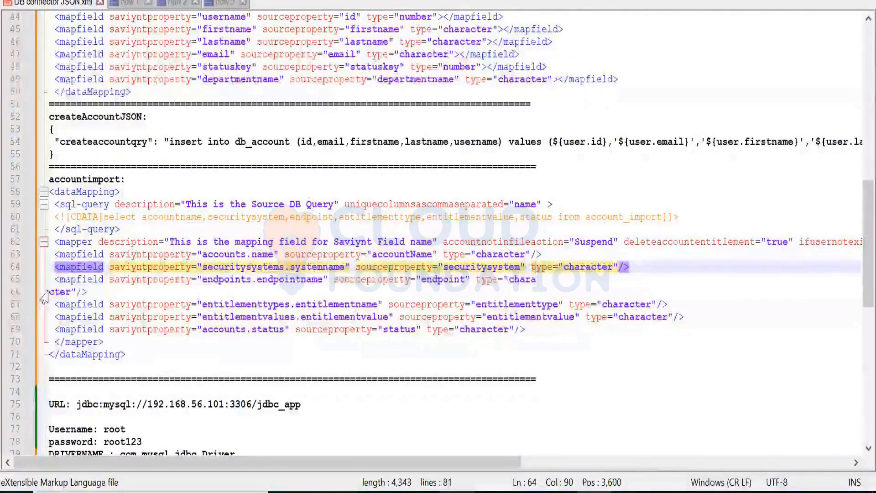
pyautogui.click(49, 291)
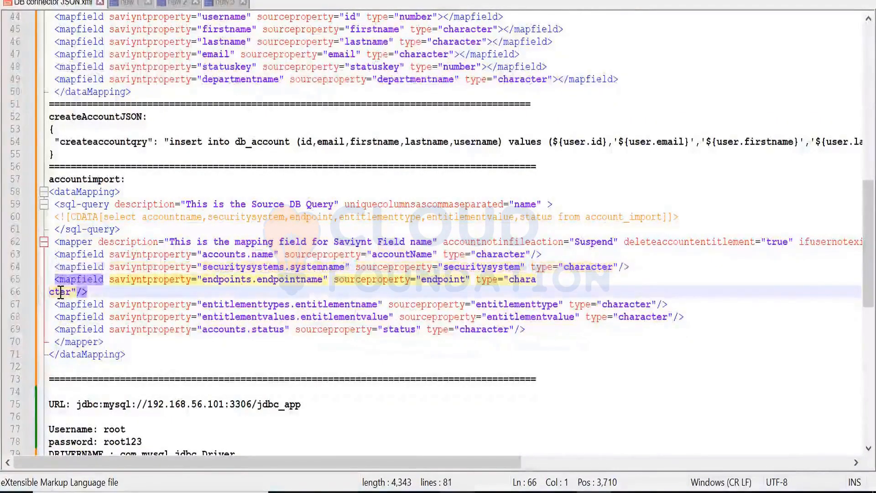
pyautogui.press('BackSpace')
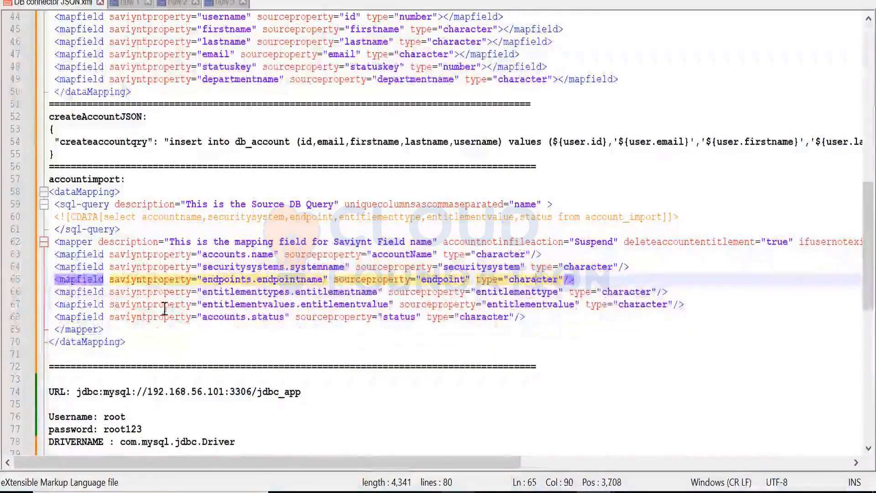
# Step: Copy the complete accountimport dataMapping block and paste it into the connection's ACCOUNTSIMPORT field in Saviynt
pyautogui.click(165, 306)
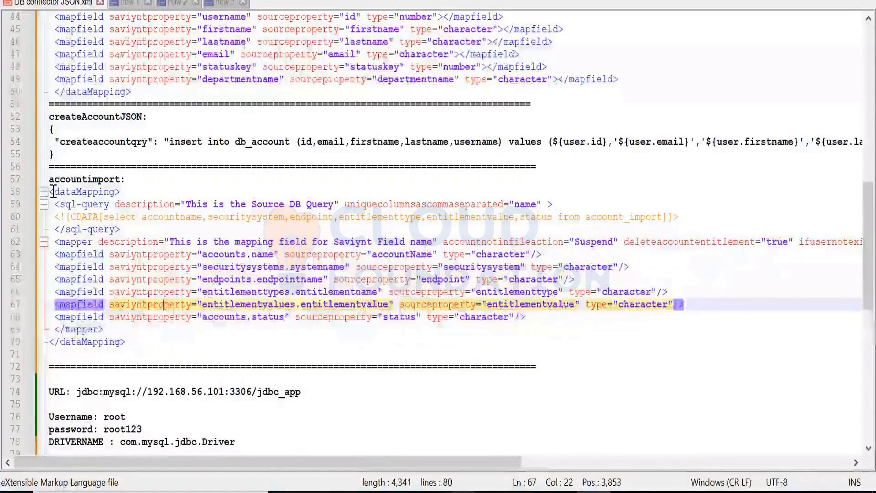
pyautogui.moveTo(49, 191); pyautogui.dragTo(126, 342)
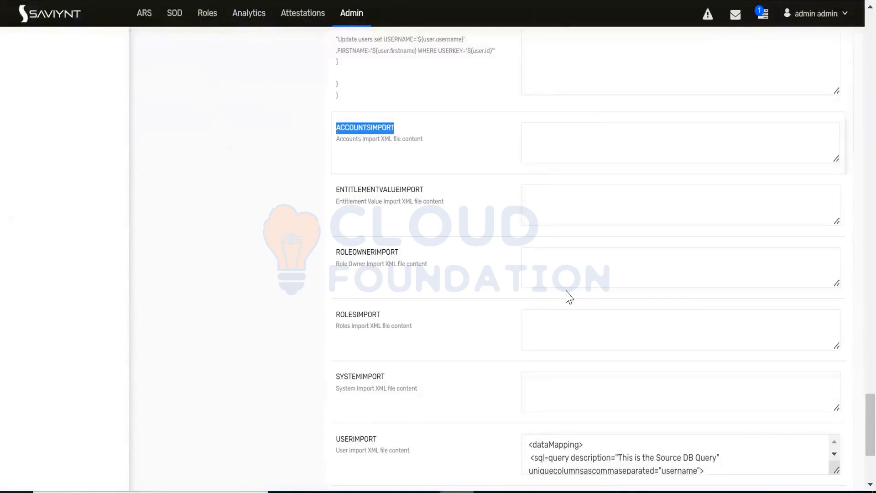
pyautogui.click(553, 151)
pyautogui.hotkey('ctrl', 'v')
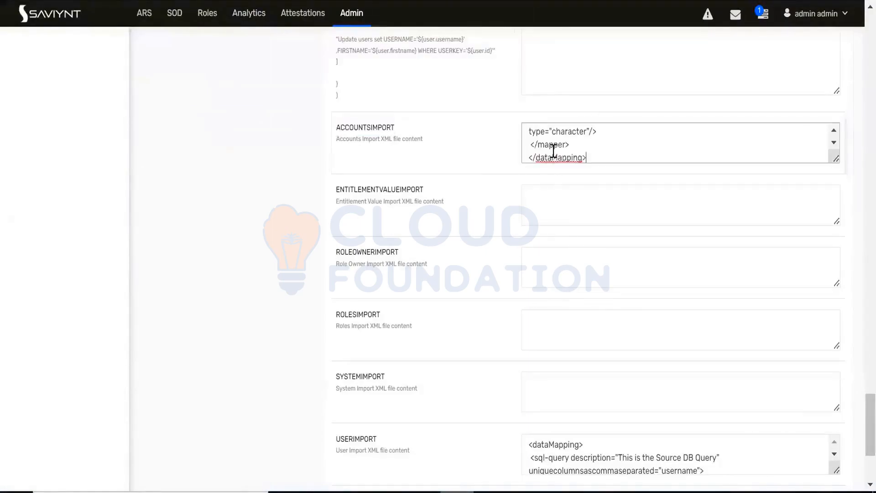
# Step: Enlarge the ACCOUNTSIMPORT field to check the pasted XML, and save and test the connection
pyautogui.moveTo(838, 159); pyautogui.dragTo(856, 281)
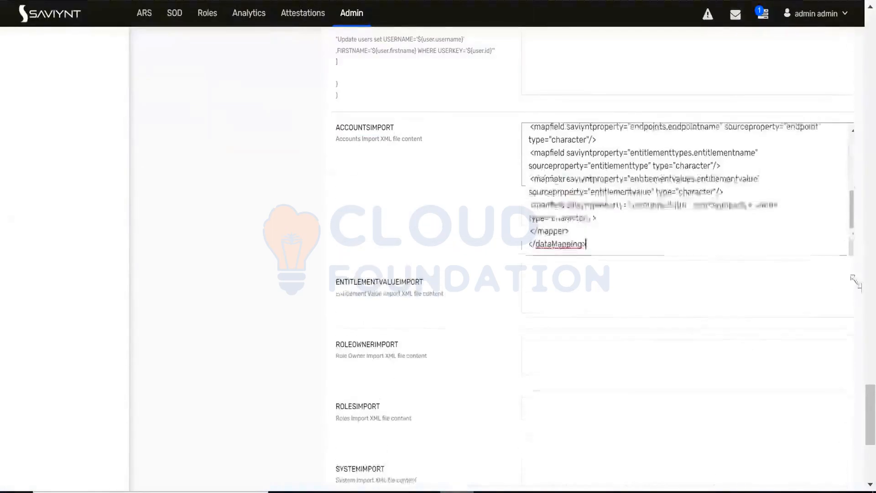
pyautogui.scroll(5, 706, 259)
pyautogui.scroll(-5, 705, 258)
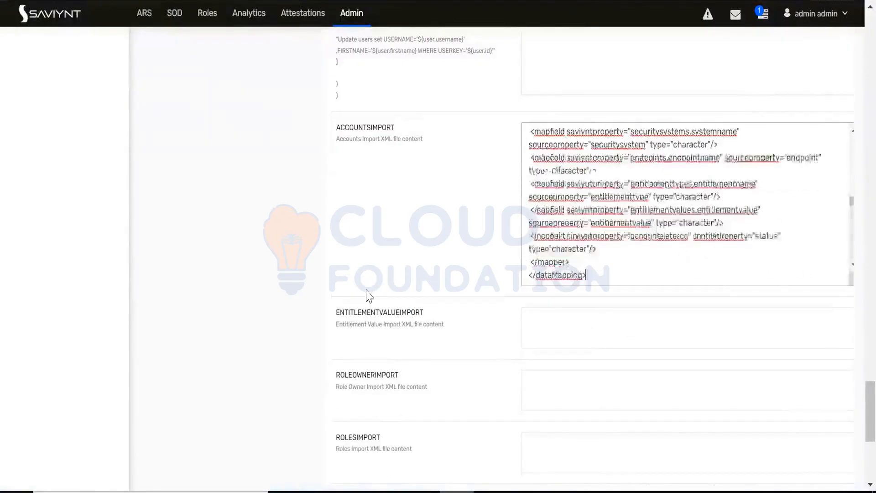
pyautogui.scroll(-7, 366, 294)
pyautogui.click(378, 395)
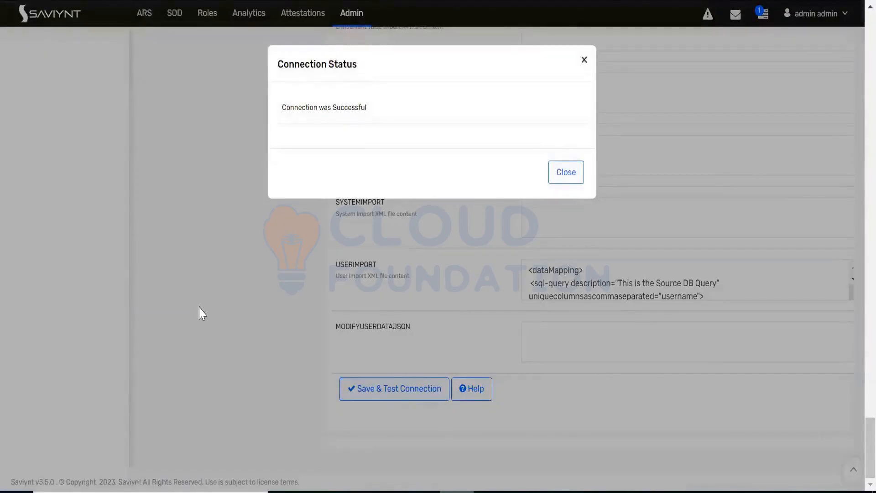
pyautogui.click(567, 174)
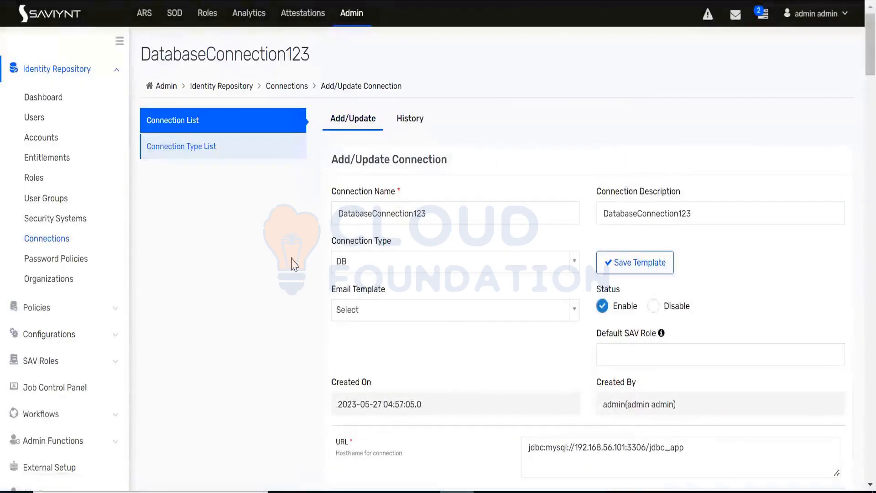
pyautogui.scroll(-6, 295, 264)
pyautogui.scroll(-3, 294, 264)
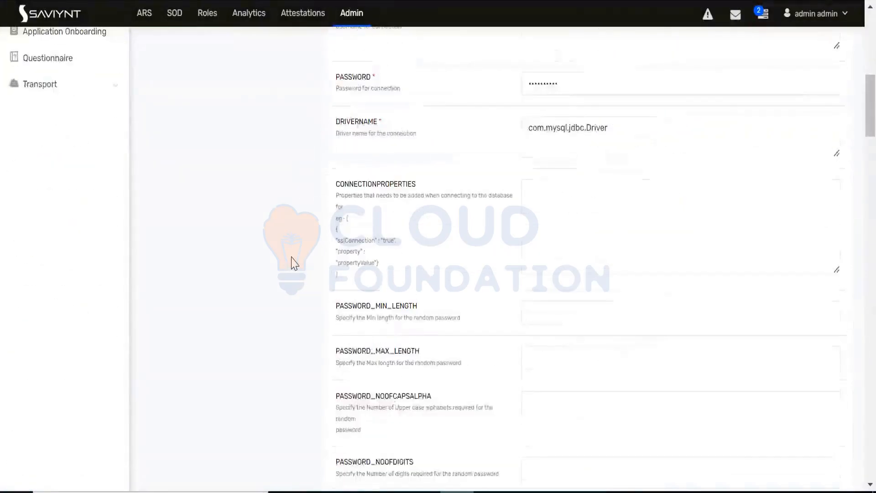
pyautogui.scroll(-15, 295, 264)
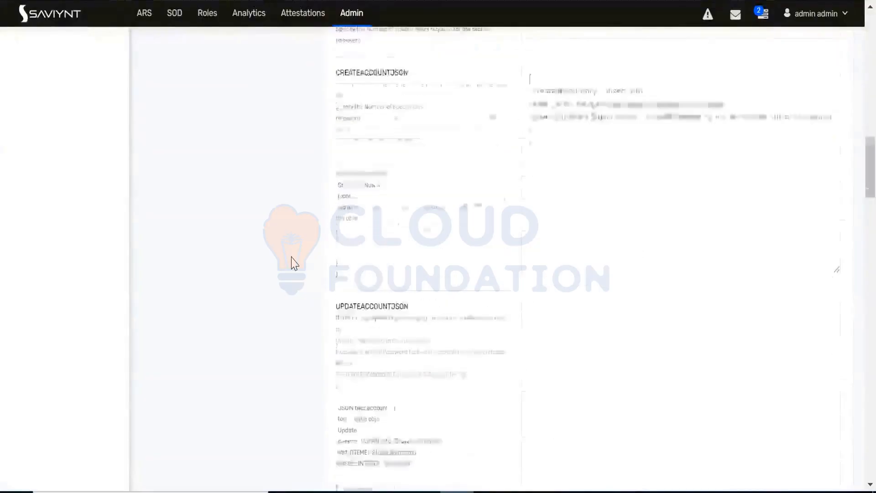
pyautogui.scroll(20, 295, 264)
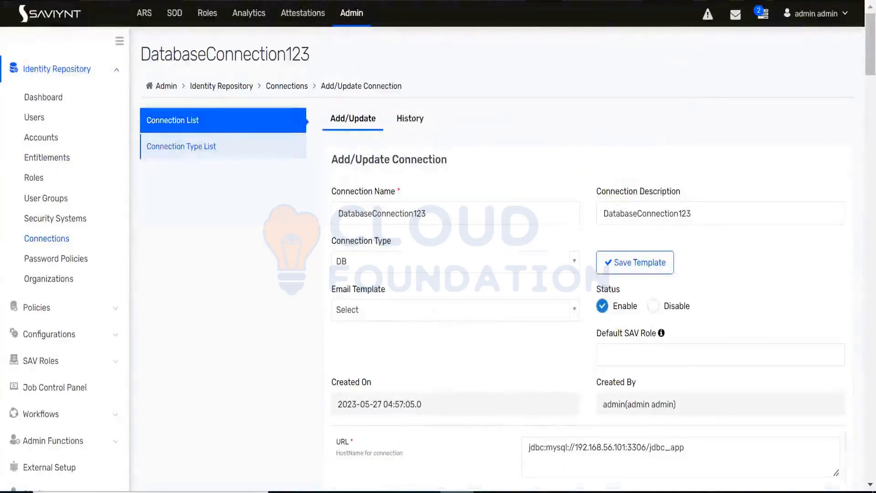
# Step: Switch to the Paint diagram, write user above XYZ, tick the 500 and Saviynt boxes, and mark the connector label
pyautogui.hotkey('alt', 'Tab')
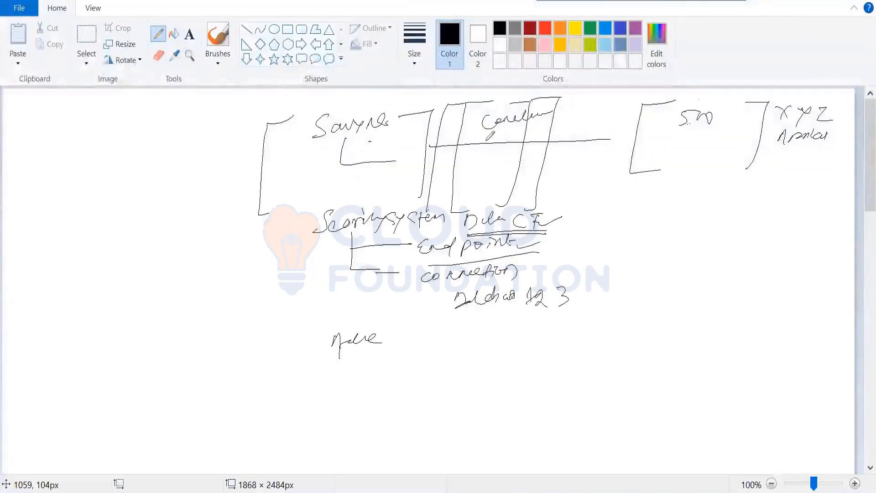
pyautogui.moveTo(784, 119); pyautogui.dragTo(776, 113)
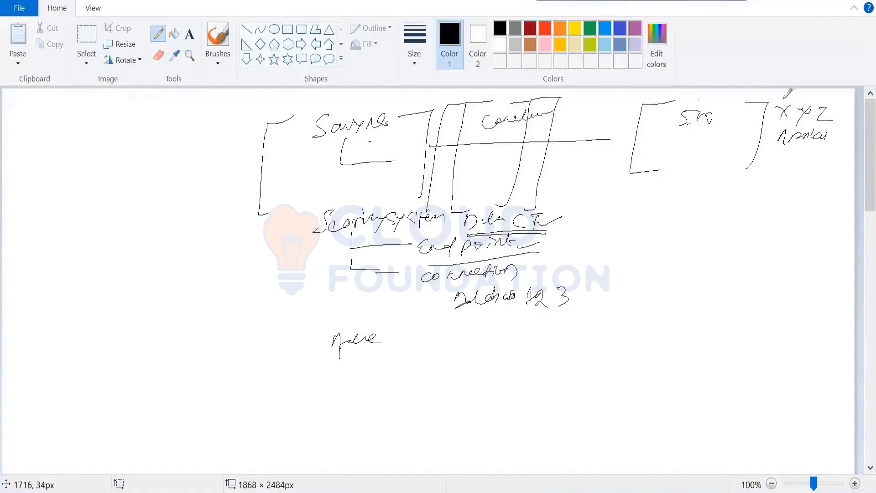
pyautogui.moveTo(776, 103); pyautogui.dragTo(799, 99)
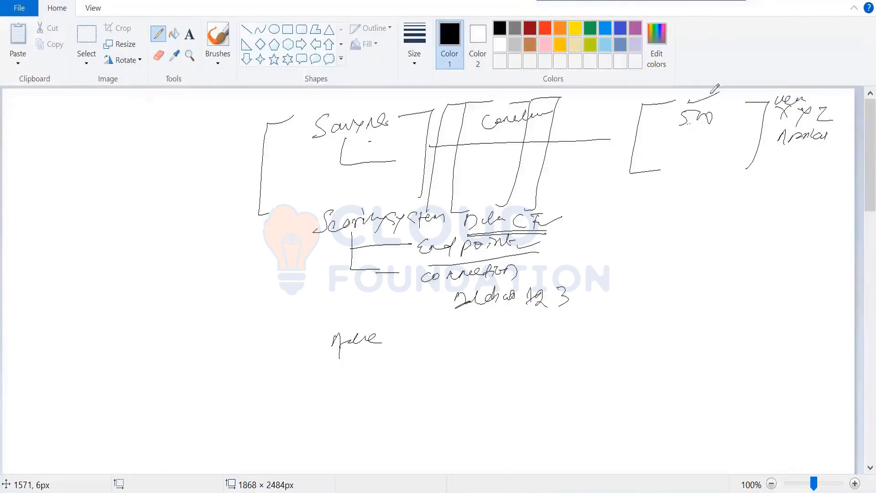
pyautogui.moveTo(364, 104); pyautogui.dragTo(389, 98)
pyautogui.moveTo(500, 104)
pyautogui.mouseDown()
pyautogui.moveTo(481, 123)
pyautogui.moveTo(533, 106)
pyautogui.mouseUp()
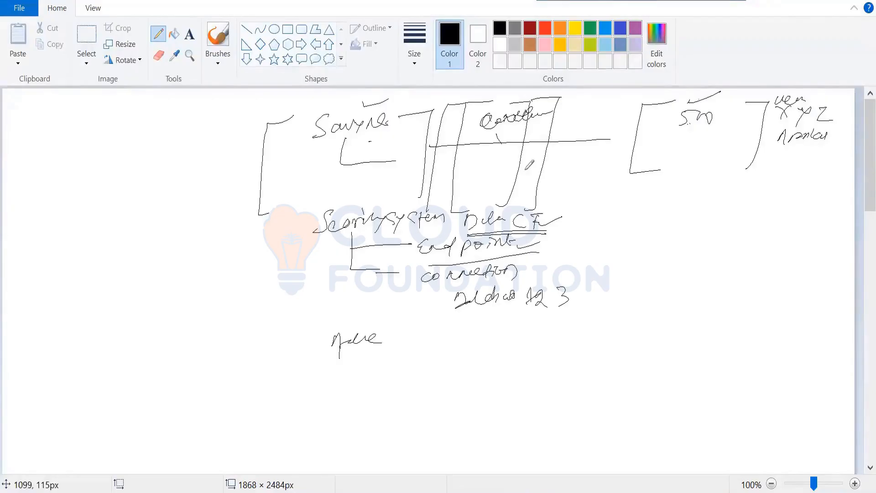
# Step: Draw a line from the connector to a handwritten account import note with lines beneath it, and tick the connector and 500 boxes
pyautogui.moveTo(500, 139); pyautogui.dragTo(600, 258)
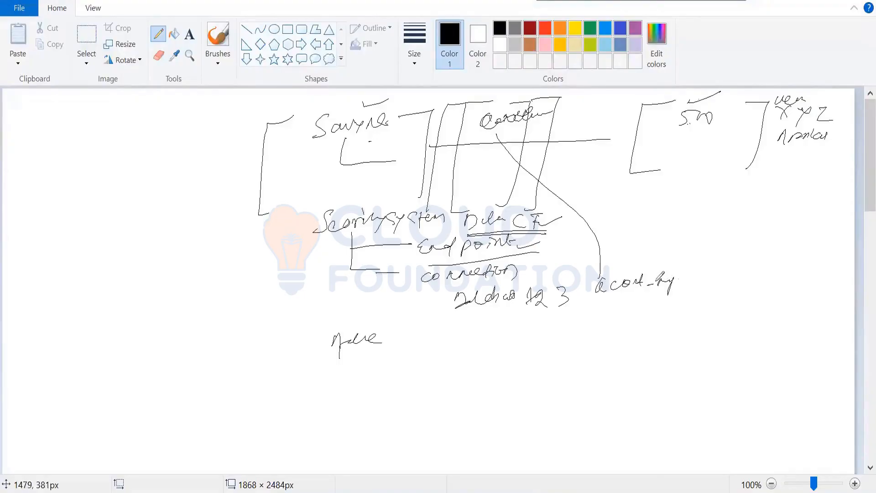
pyautogui.moveTo(683, 277); pyautogui.dragTo(695, 276)
pyautogui.moveTo(606, 315)
pyautogui.mouseDown()
pyautogui.moveTo(645, 312)
pyautogui.moveTo(612, 326)
pyautogui.mouseUp()
pyautogui.moveTo(667, 332)
pyautogui.mouseDown()
pyautogui.moveTo(613, 334)
pyautogui.moveTo(673, 345)
pyautogui.mouseUp()
pyautogui.moveTo(635, 354); pyautogui.dragTo(654, 353)
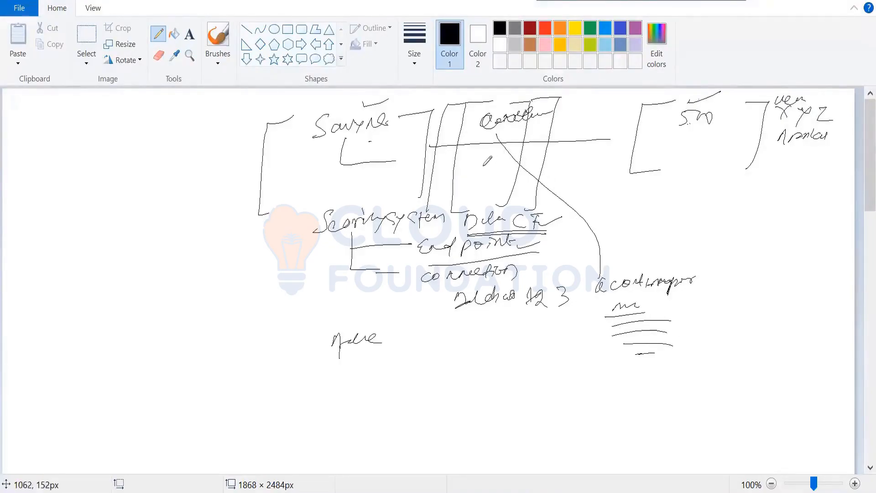
pyautogui.moveTo(483, 169); pyautogui.dragTo(520, 159)
pyautogui.moveTo(669, 143); pyautogui.dragTo(717, 136)
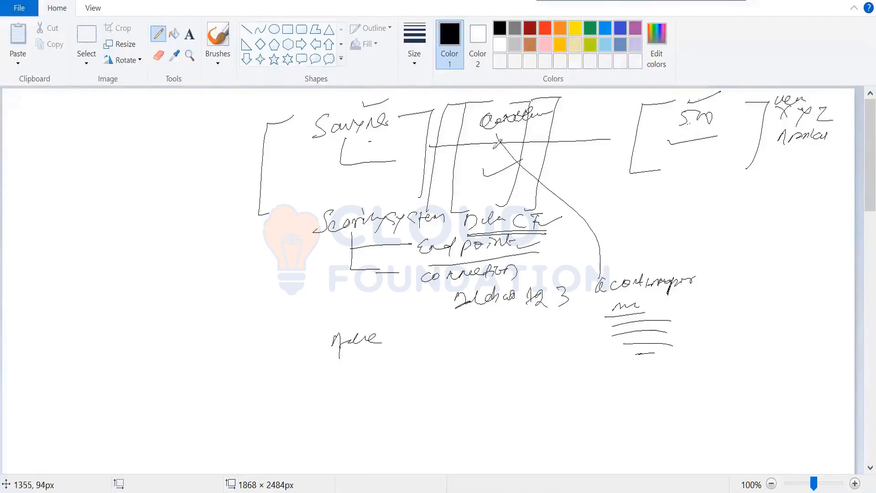
# Step: Draw a stroke beneath the Saviynt label and an arrow from the 500 box through the connector to the Saviynt box
pyautogui.moveTo(379, 161); pyautogui.dragTo(330, 181)
pyautogui.moveTo(692, 127)
pyautogui.mouseDown()
pyautogui.moveTo(548, 122)
pyautogui.moveTo(388, 175)
pyautogui.moveTo(400, 185)
pyautogui.mouseUp()
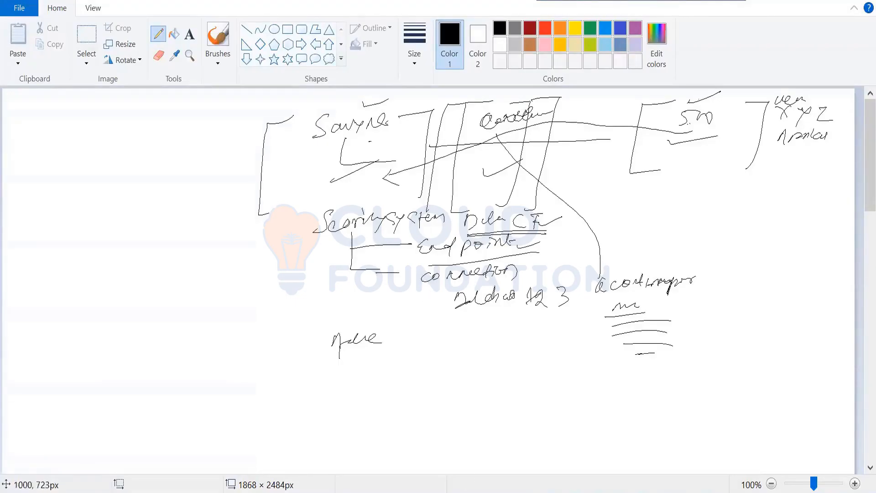
# Step: Switch to Saviynt and show the existing Accounts Import (Complete) from Database jobs in the Job Control Panel's Database category
pyautogui.hotkey('alt', 'Tab')
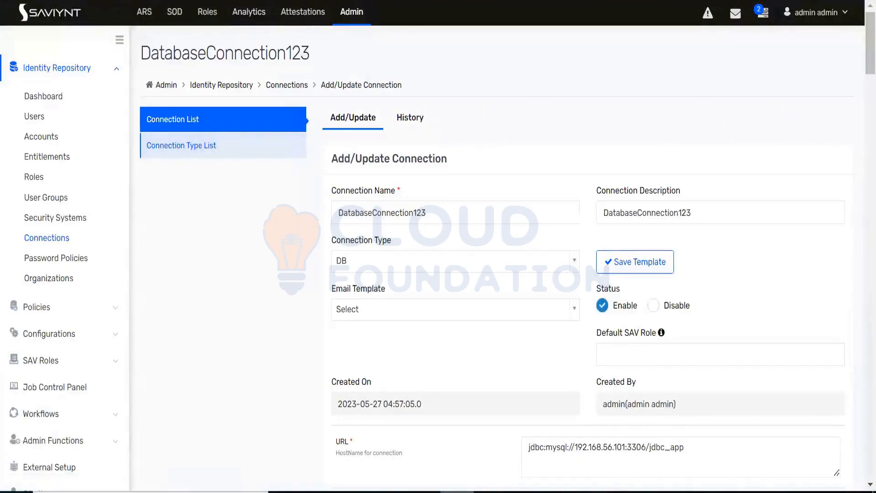
pyautogui.click(353, 14)
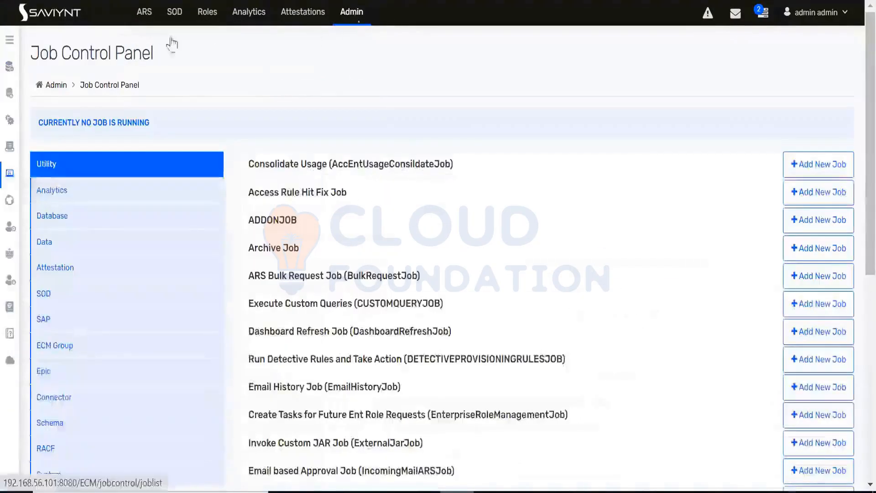
pyautogui.click(10, 41)
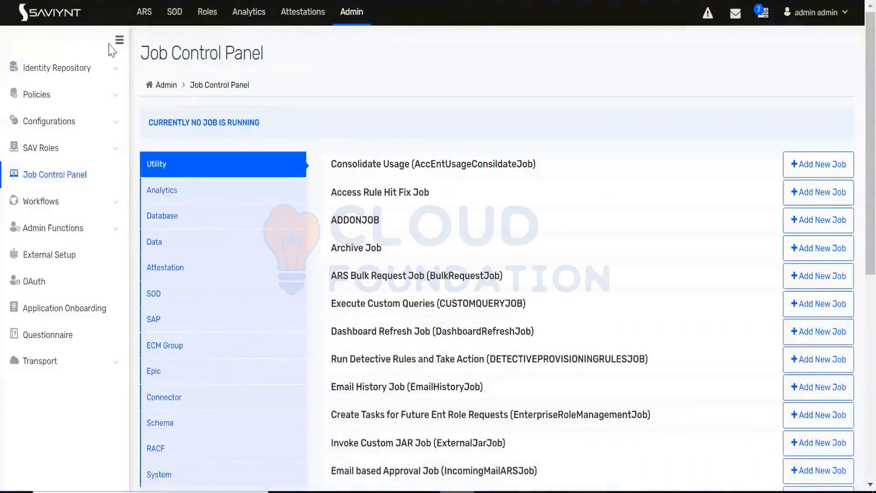
pyautogui.click(55, 178)
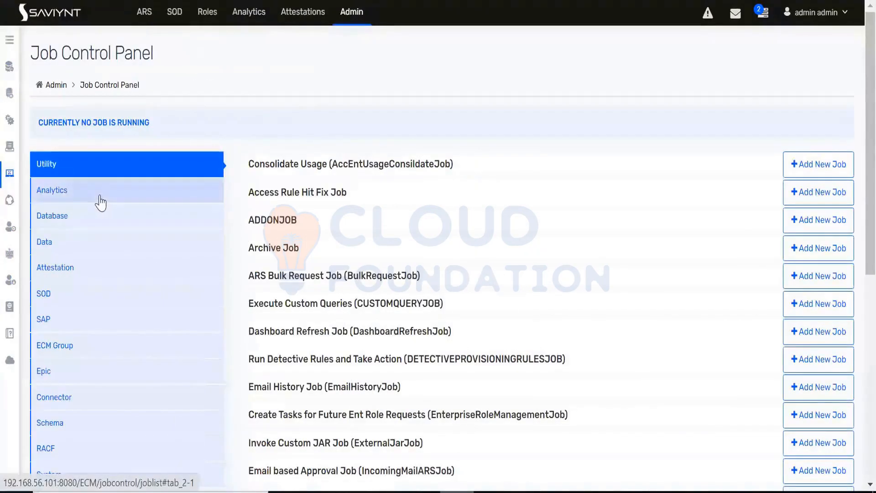
pyautogui.click(62, 225)
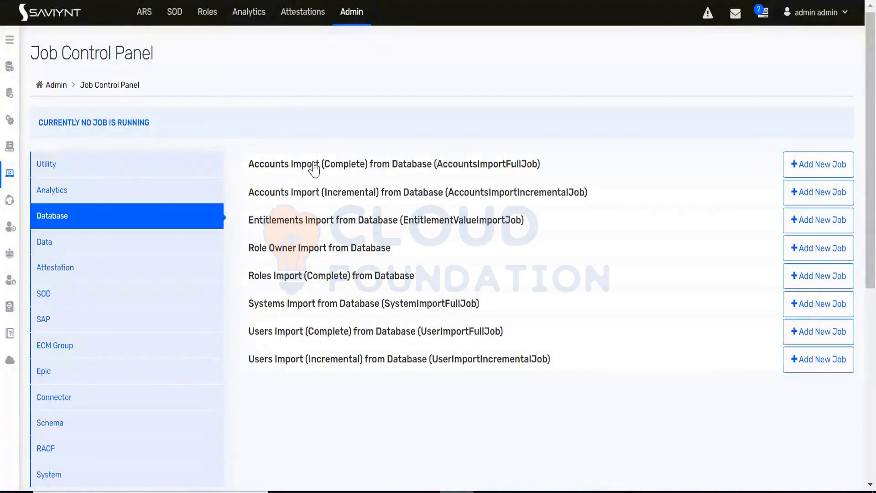
pyautogui.click(473, 167)
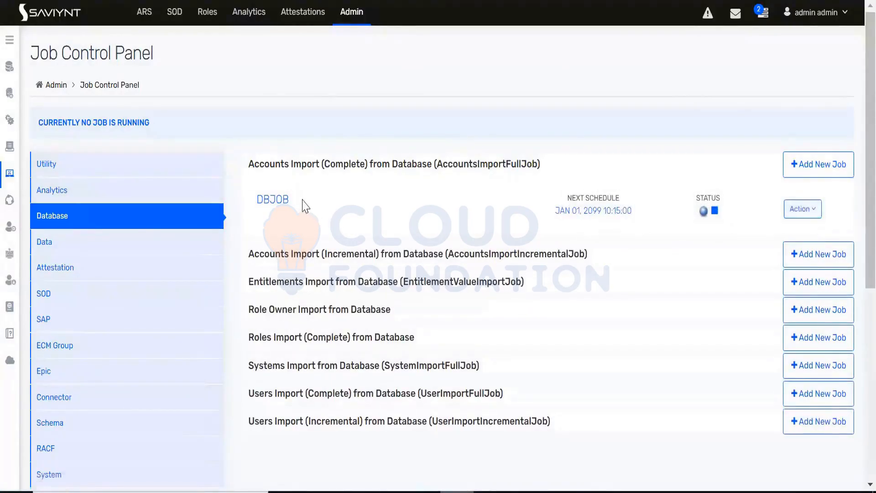
# Step: Start the DBJOB accounts import job with the DatabaseConnection123 connection, keeping enddateemailnotify.xml as the file name
pyautogui.moveTo(303, 204); pyautogui.dragTo(255, 201)
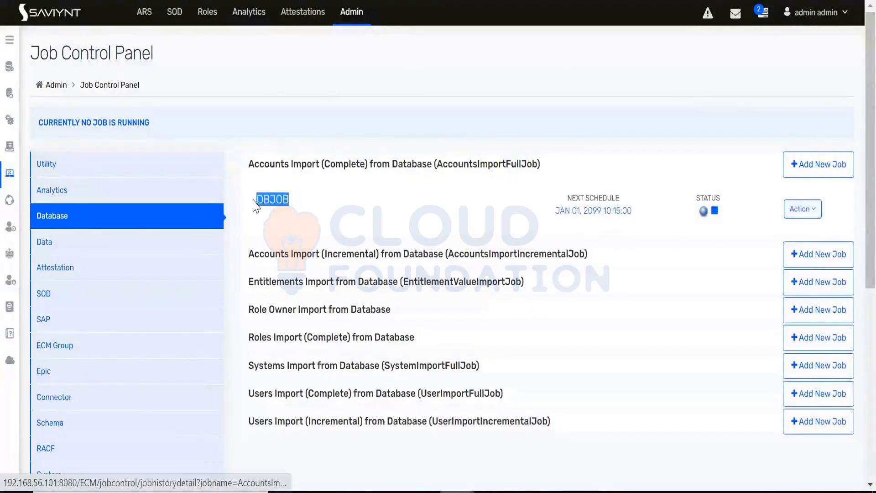
pyautogui.click(798, 211)
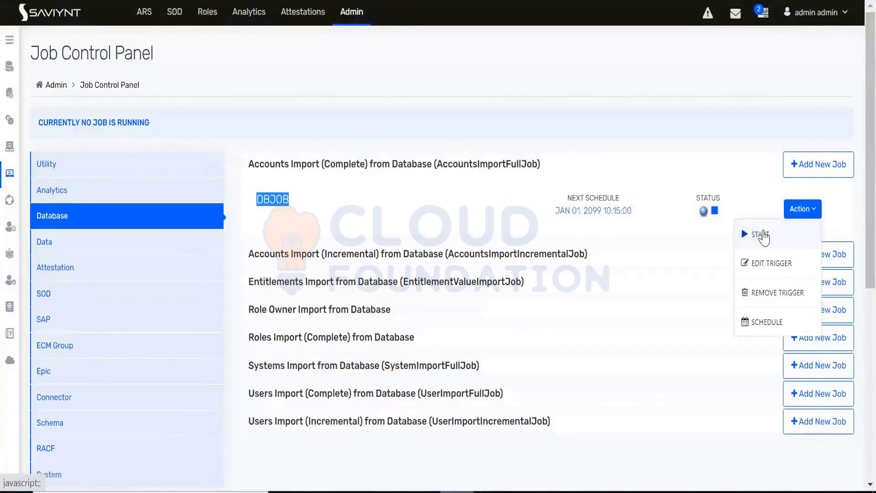
pyautogui.click(761, 235)
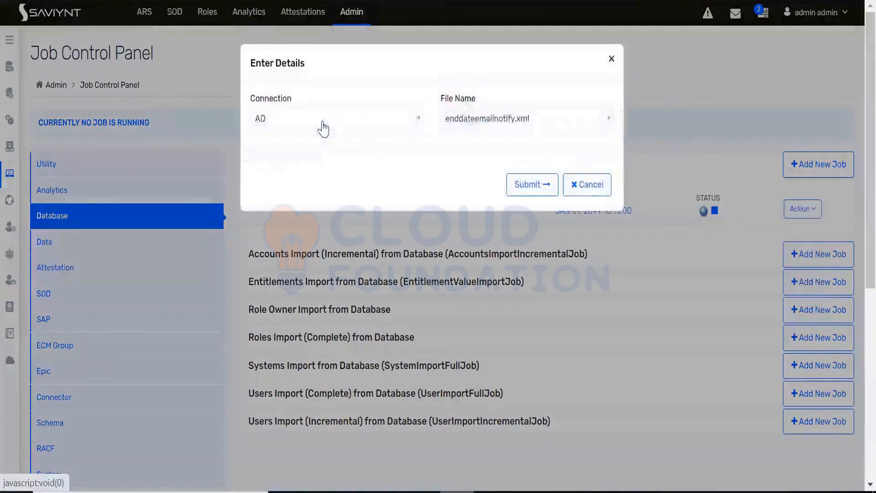
pyautogui.click(324, 128)
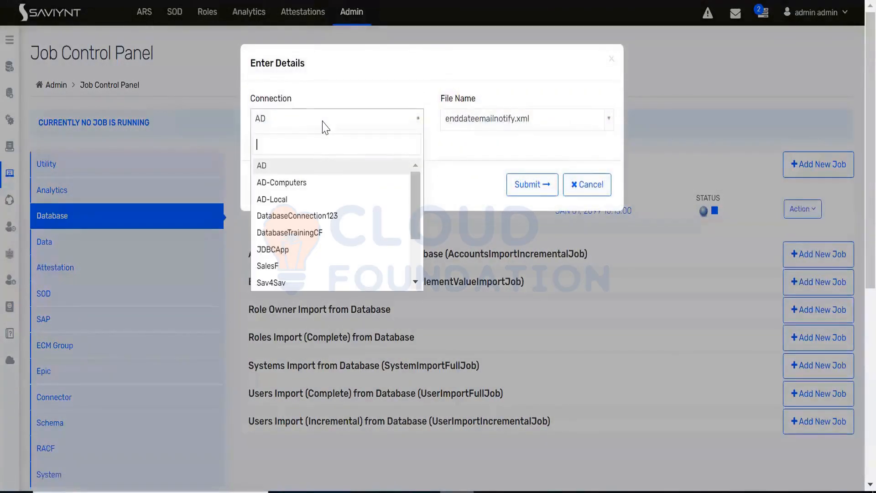
pyautogui.write('dat')
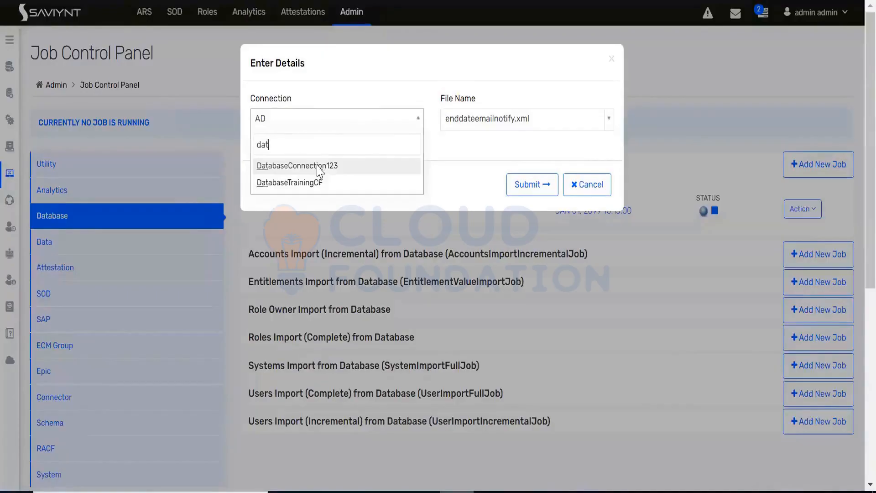
pyautogui.click(317, 166)
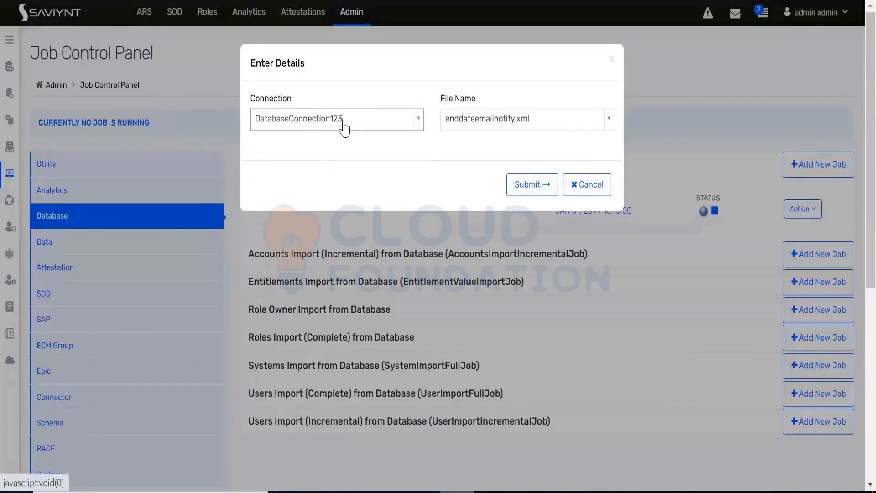
pyautogui.click(533, 185)
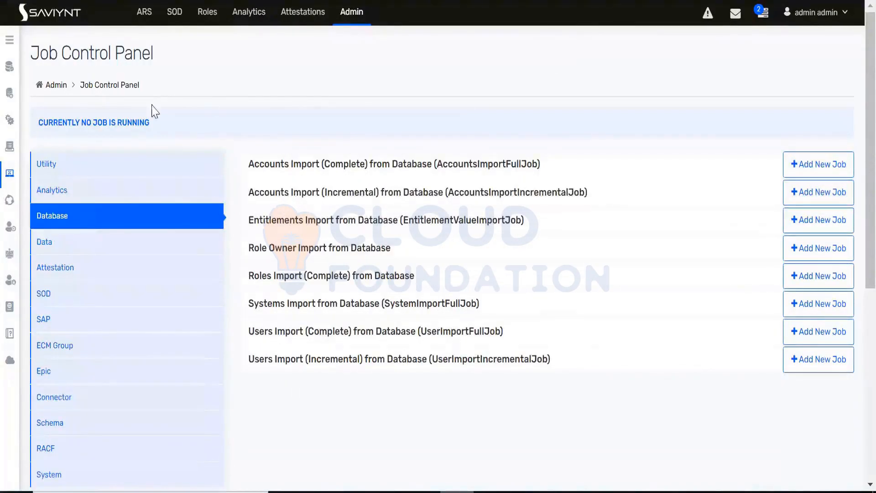
# Step: Retrieve 1000 lines of debugLog.log in the Application Logs
pyautogui.click(9, 41)
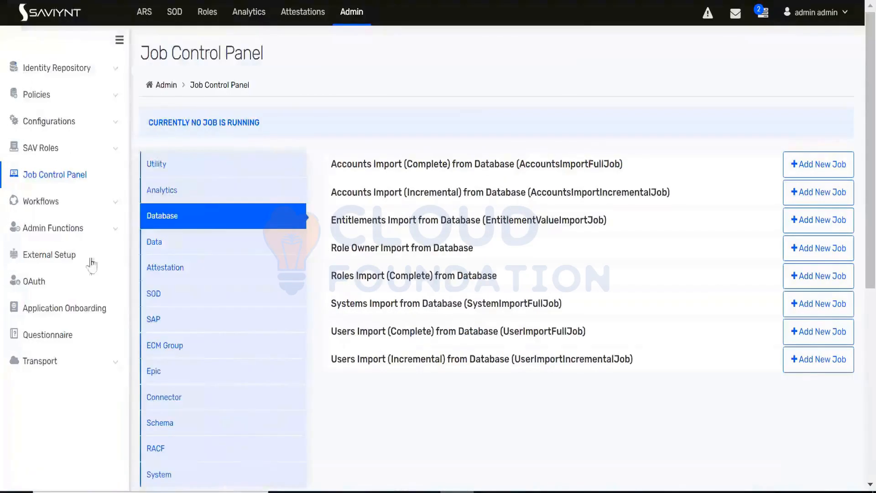
pyautogui.click(81, 232)
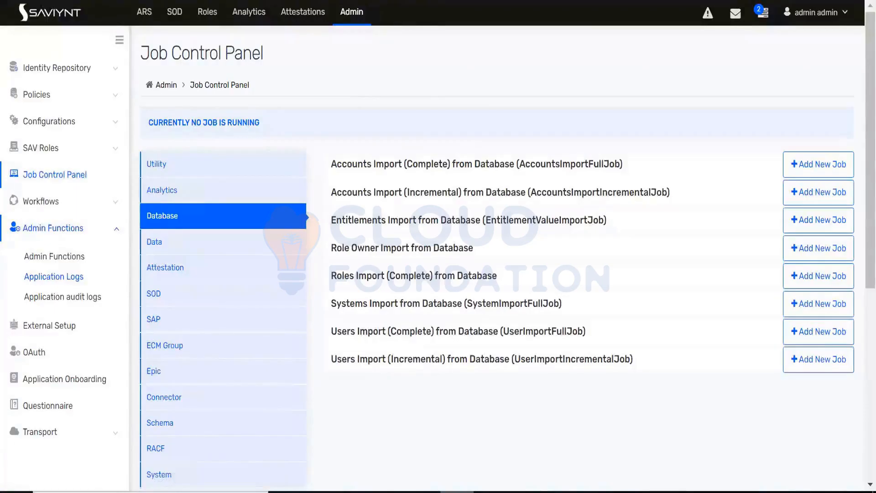
pyautogui.write('000')
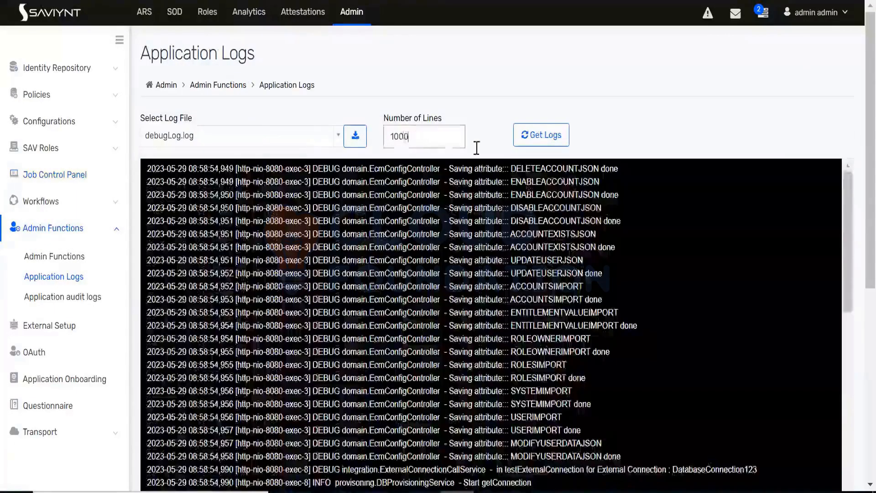
pyautogui.click(548, 135)
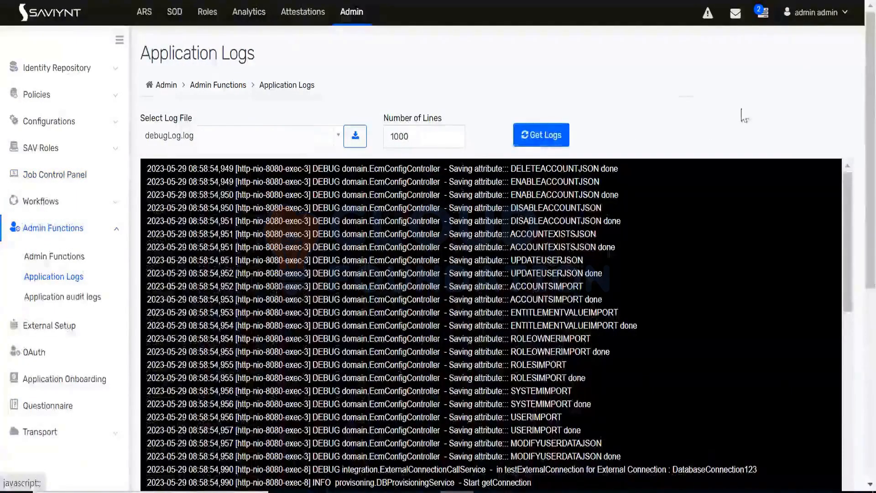
# Step: Examine the debugLog.log entries for the accounts import run, from the newest entries back to the older ones
pyautogui.moveTo(871, 159); pyautogui.dragTo(871, 224)
pyautogui.scroll(-5, 491, 277)
pyautogui.moveTo(847, 92); pyautogui.dragTo(871, 352)
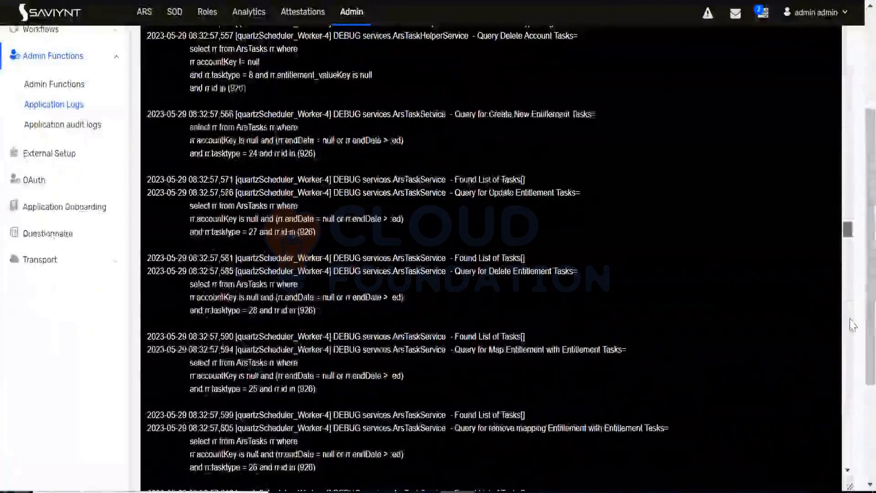
pyautogui.moveTo(847, 229); pyautogui.dragTo(847, 338)
pyautogui.scroll(-2, 855, 336)
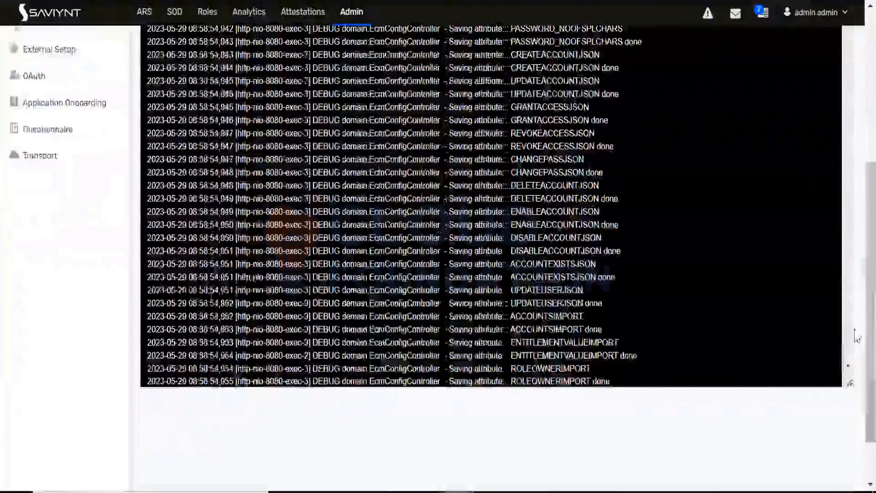
pyautogui.scroll(-8, 606, 340)
pyautogui.scroll(-5, 606, 340)
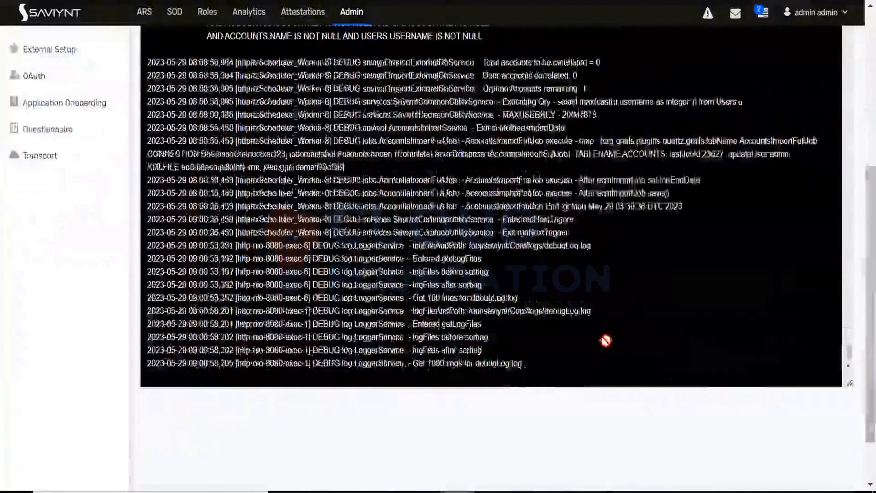
pyautogui.scroll(6, 606, 340)
pyautogui.scroll(4, 605, 340)
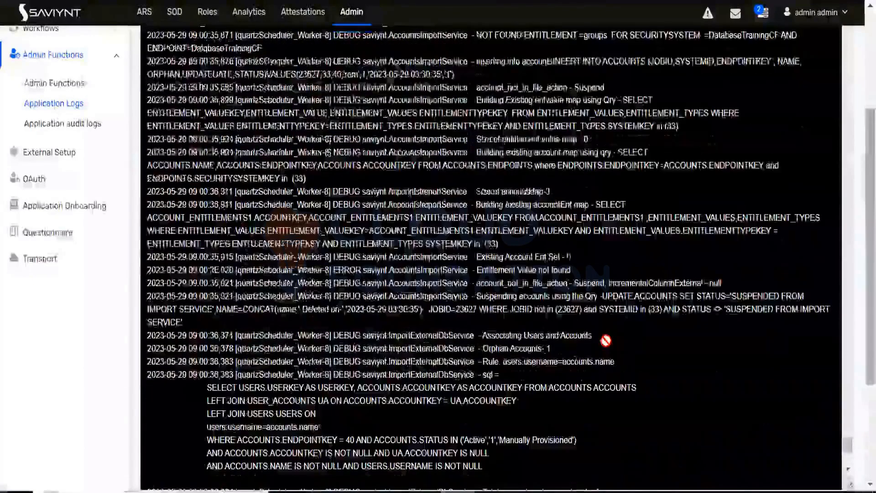
pyautogui.scroll(10, 605, 340)
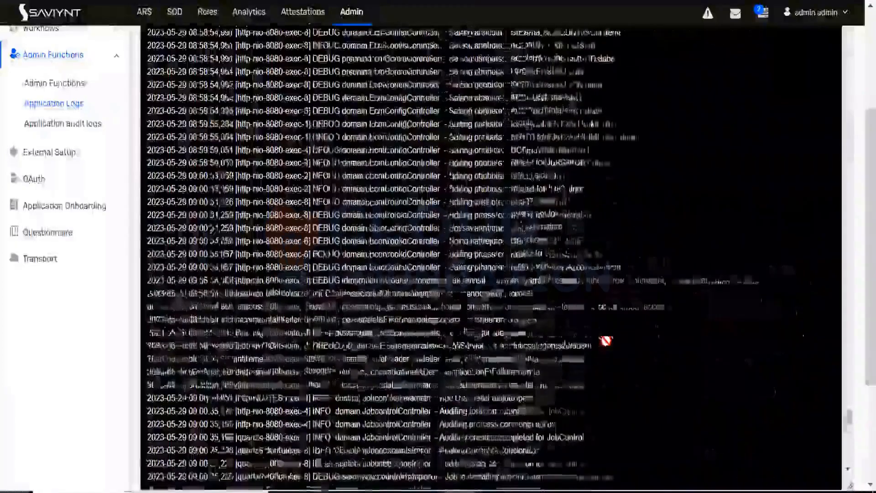
pyautogui.scroll(8, 606, 340)
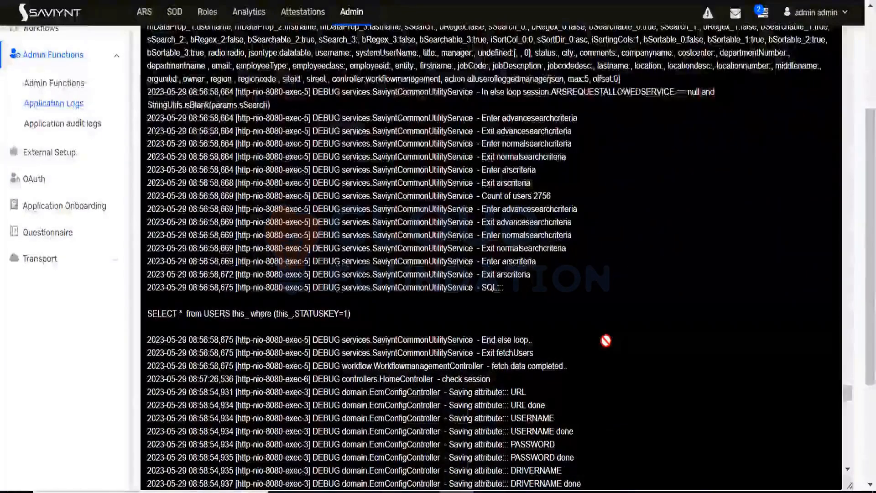
pyautogui.scroll(8, 605, 340)
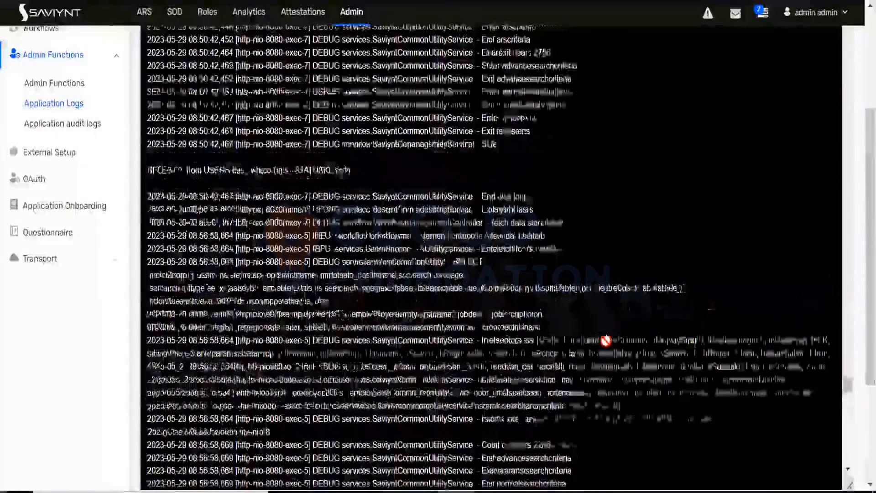
pyautogui.scroll(8, 605, 340)
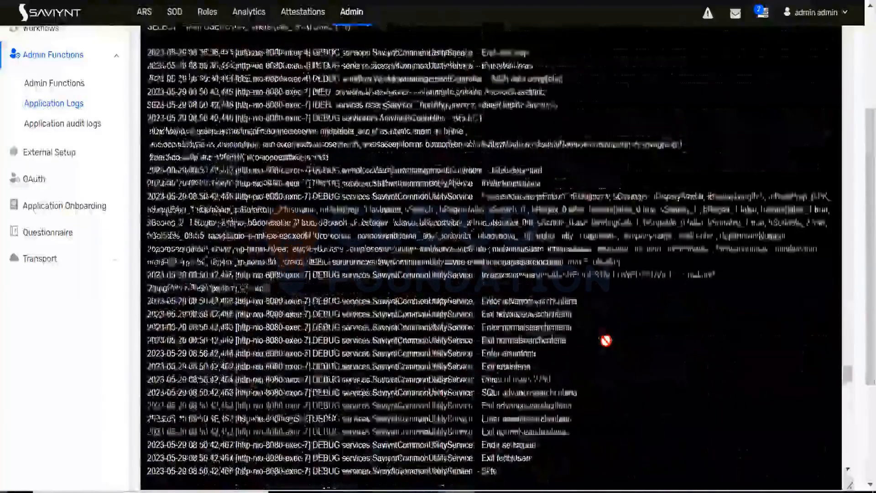
pyautogui.scroll(4, 606, 340)
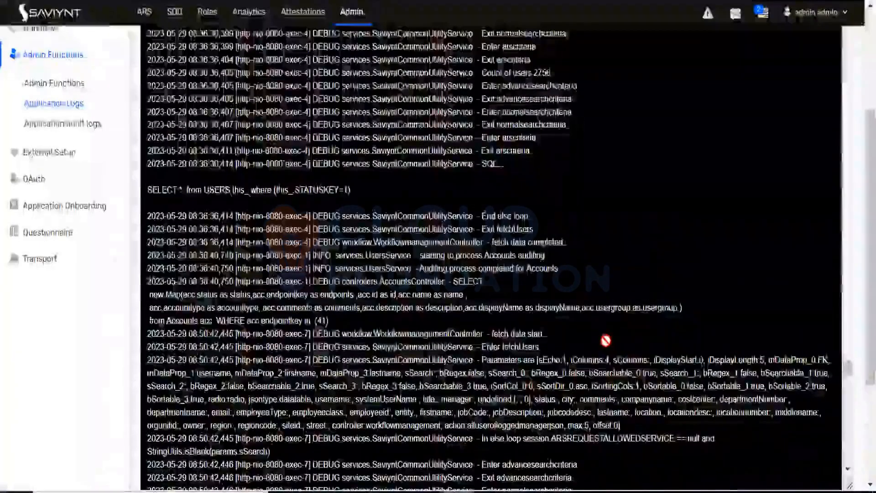
pyautogui.scroll(8, 606, 340)
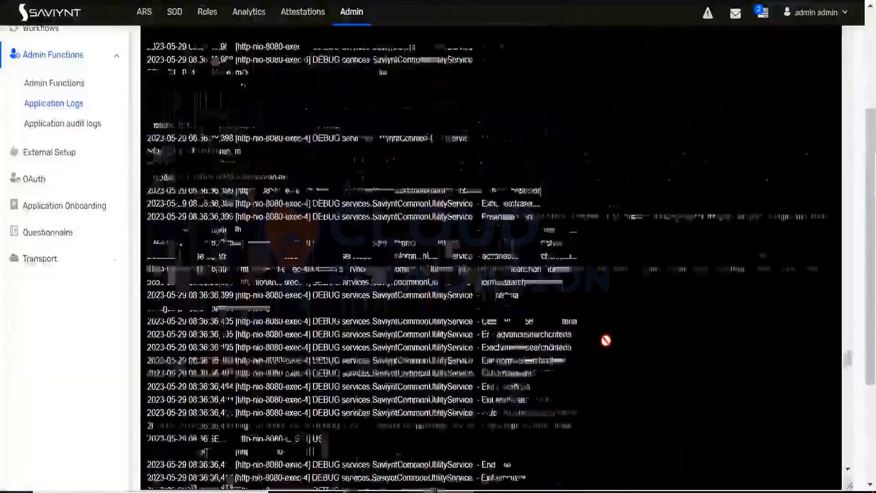
pyautogui.scroll(8, 606, 340)
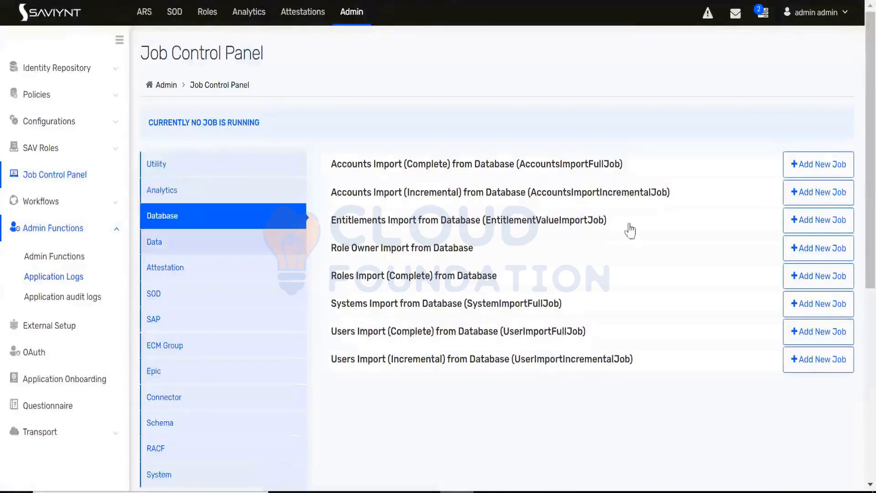
# Step: Start the Accounts Import (Complete) job DBJOB with the DatabaseTrainingCF connection, reload the Job Control Panel and reopen that job list
pyautogui.click(563, 170)
pyautogui.click(801, 212)
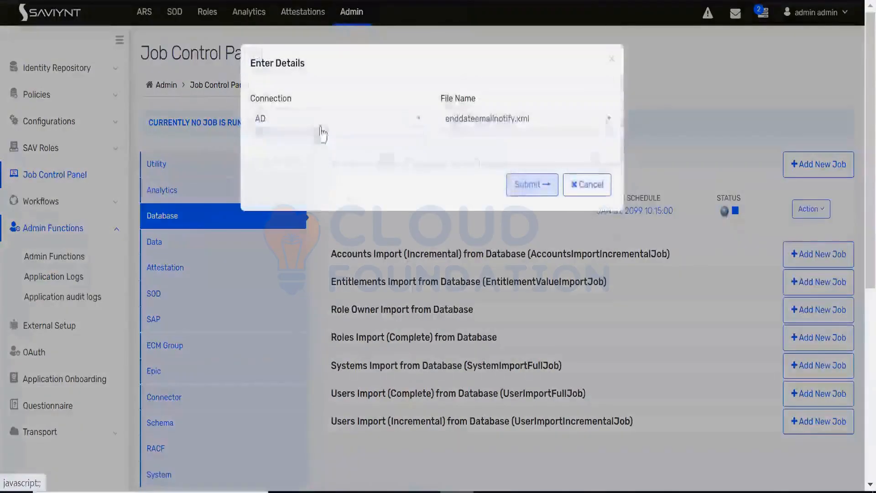
pyautogui.click(321, 120)
pyautogui.write('data')
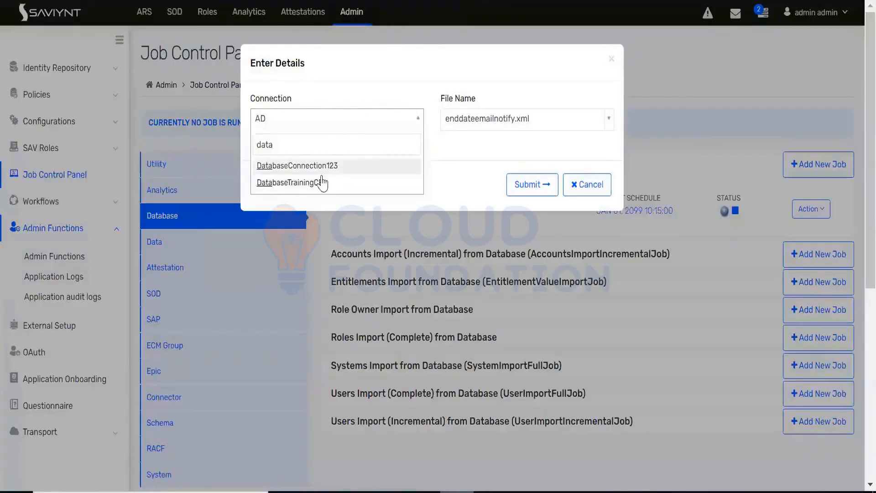
pyautogui.click(322, 182)
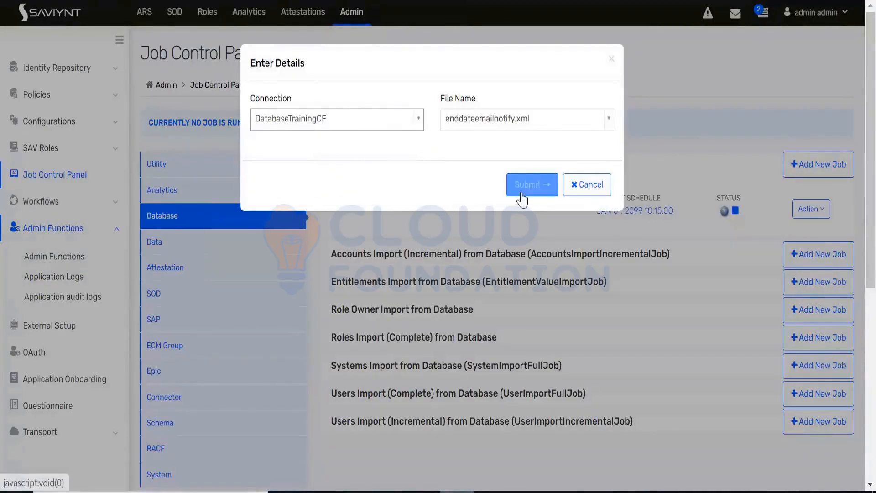
pyautogui.click(522, 197)
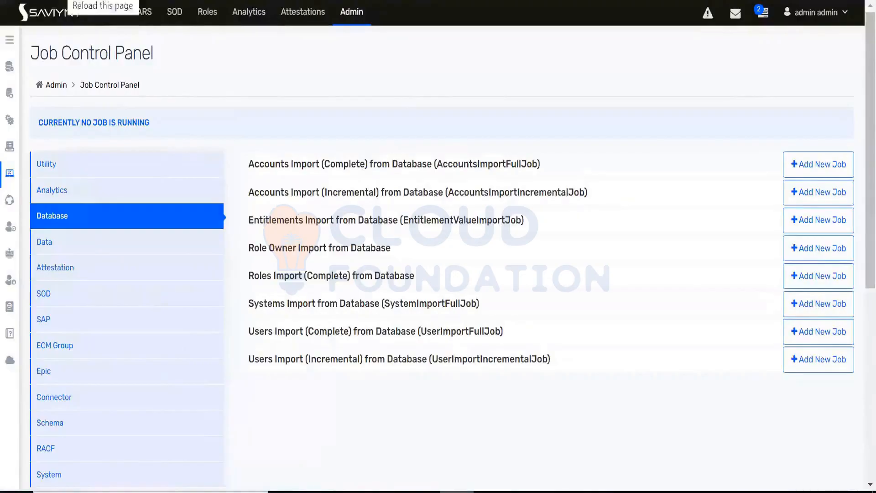
pyautogui.click(68, 0)
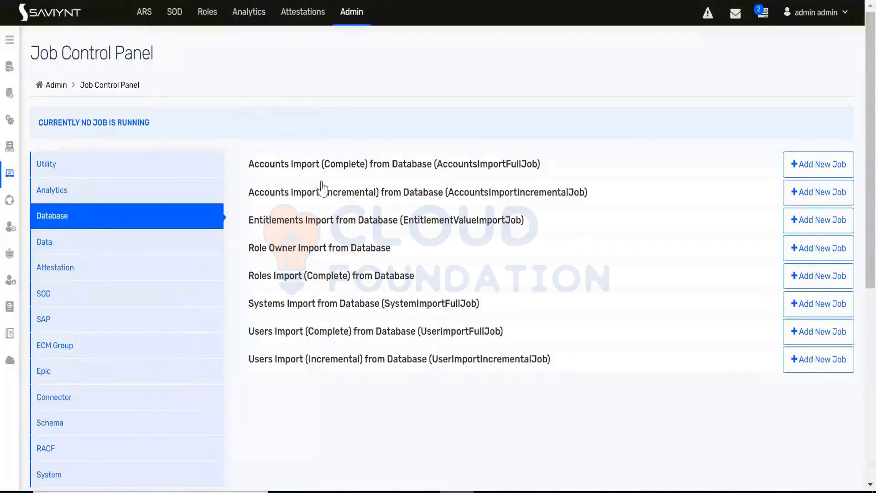
pyautogui.click(336, 166)
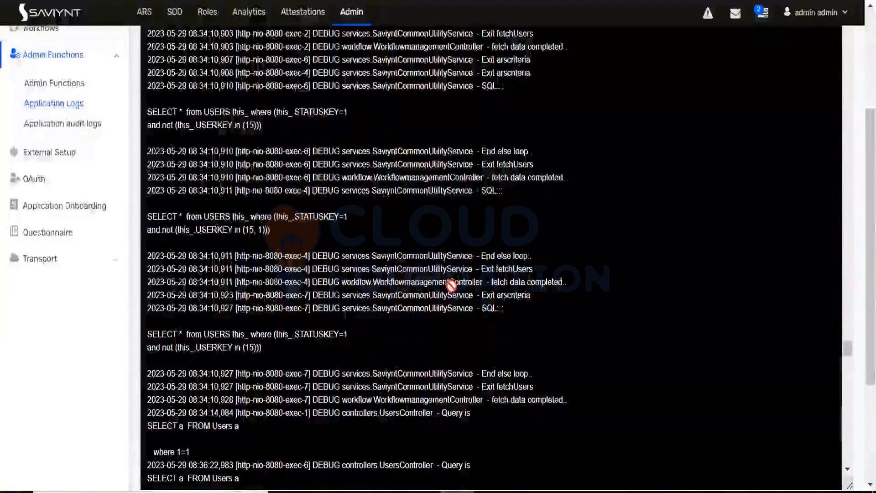
# Step: Search the debugLog.log output for the entries written by the latest accounts import run
pyautogui.scroll(5, 451, 286)
pyautogui.scroll(8, 451, 285)
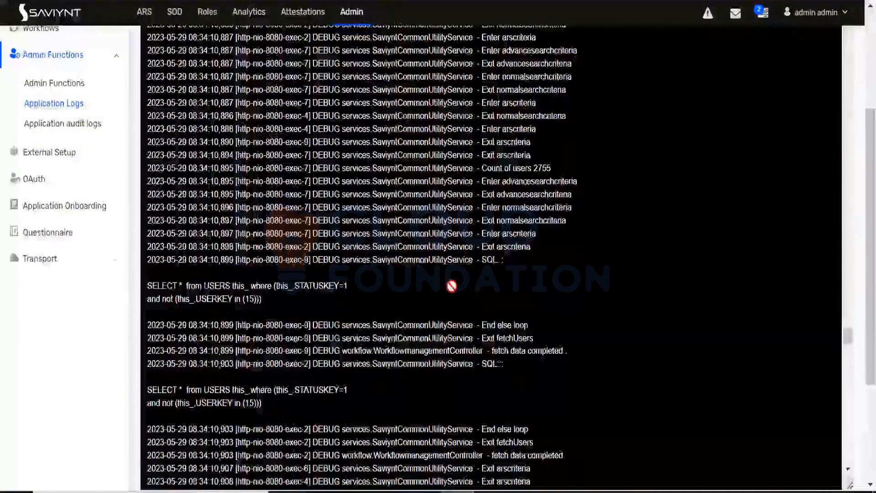
pyautogui.scroll(8, 451, 285)
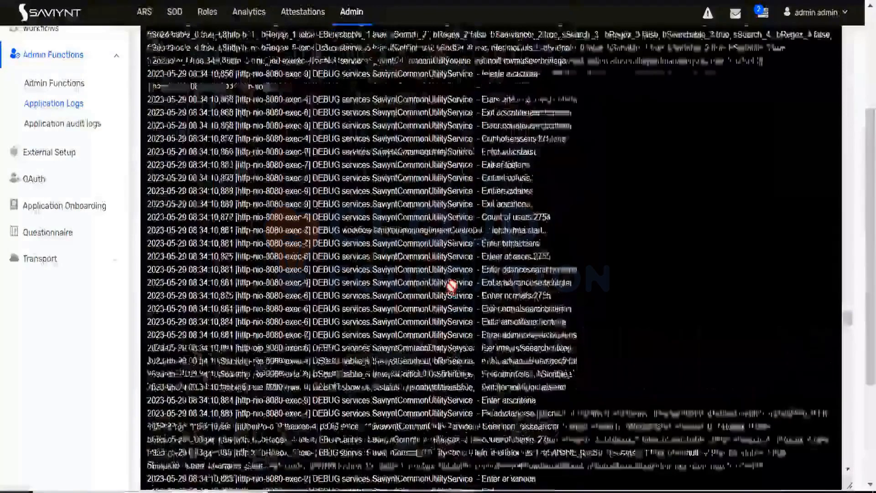
pyautogui.scroll(8, 451, 286)
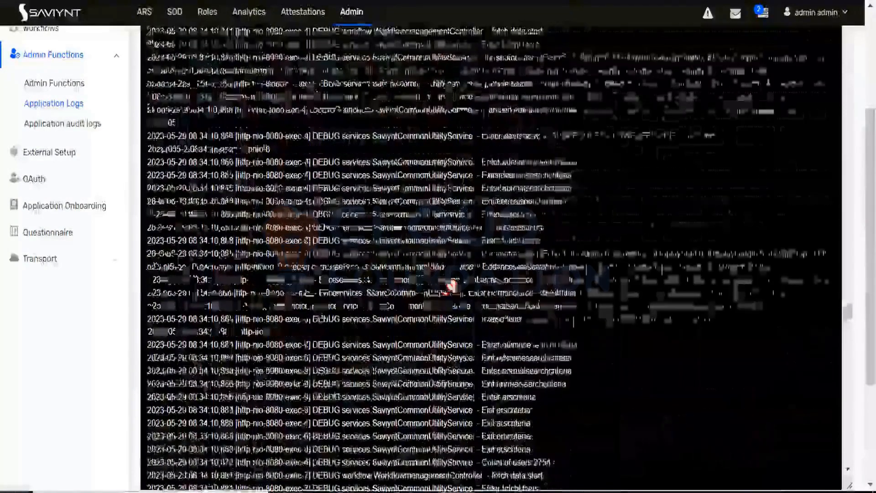
pyautogui.scroll(8, 451, 286)
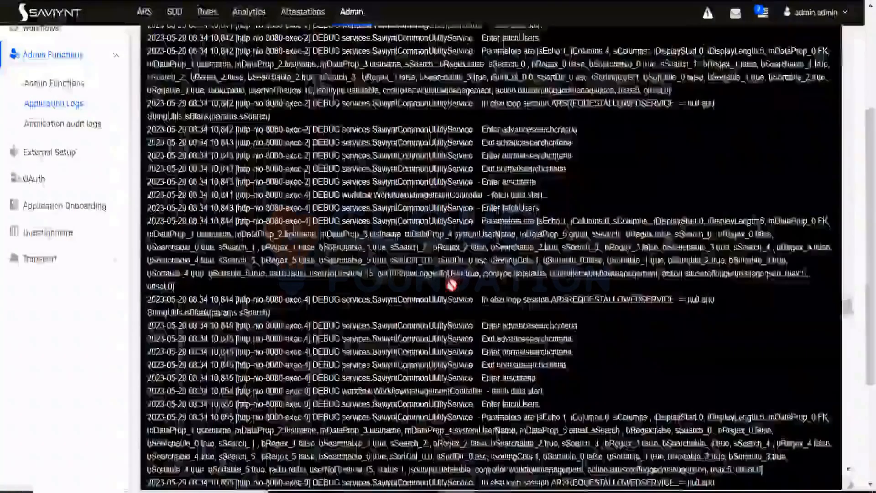
pyautogui.scroll(5, 451, 286)
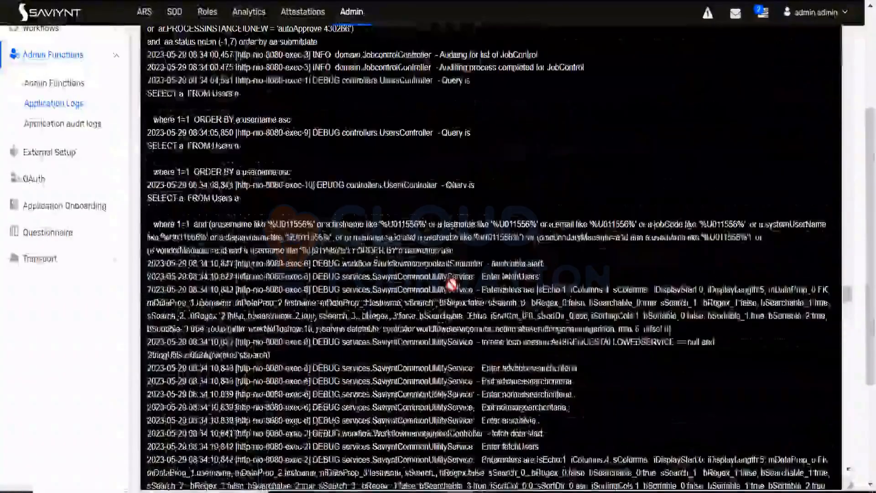
pyautogui.scroll(-5, 747, 308)
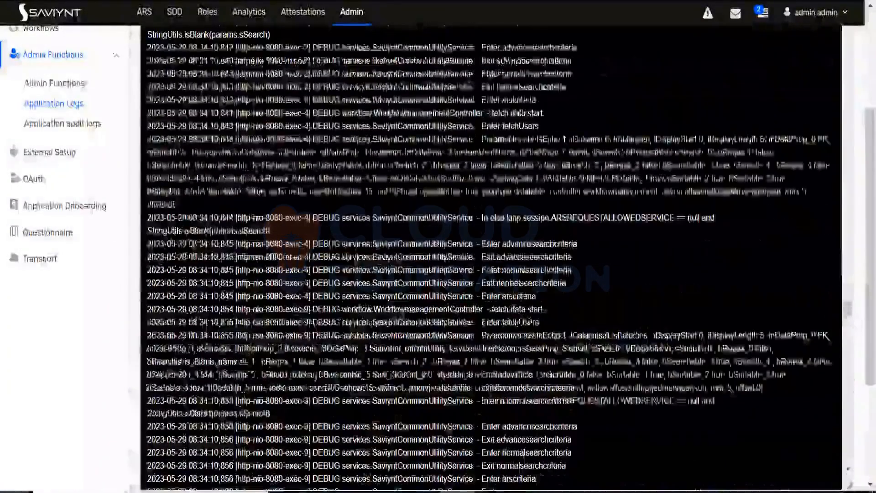
pyautogui.scroll(-10, 488, 373)
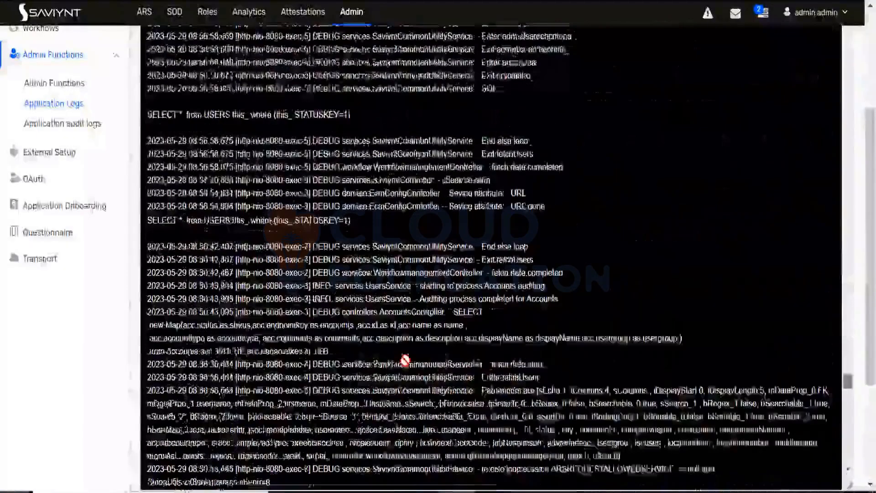
pyautogui.scroll(-10, 323, 208)
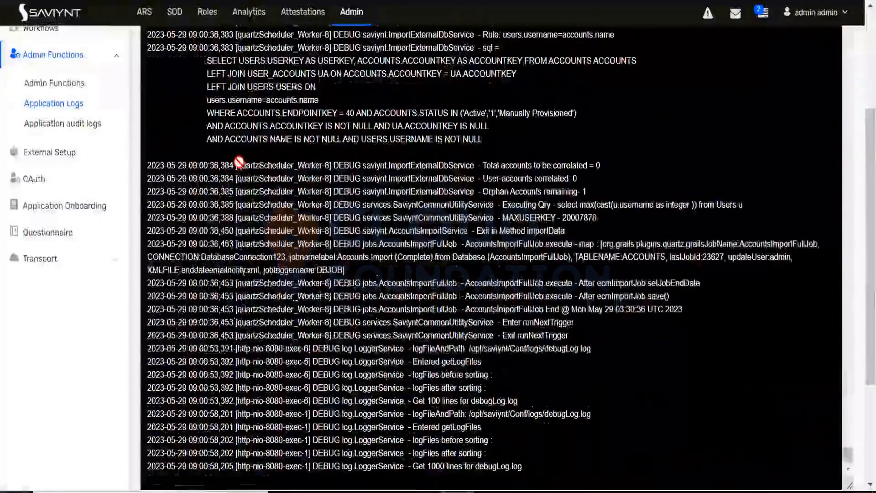
# Step: Trace the quartzScheduler_Worker-8 entries from the account correlation lines back to the start of AccountsImportFullJob
pyautogui.moveTo(325, 167); pyautogui.dragTo(332, 167)
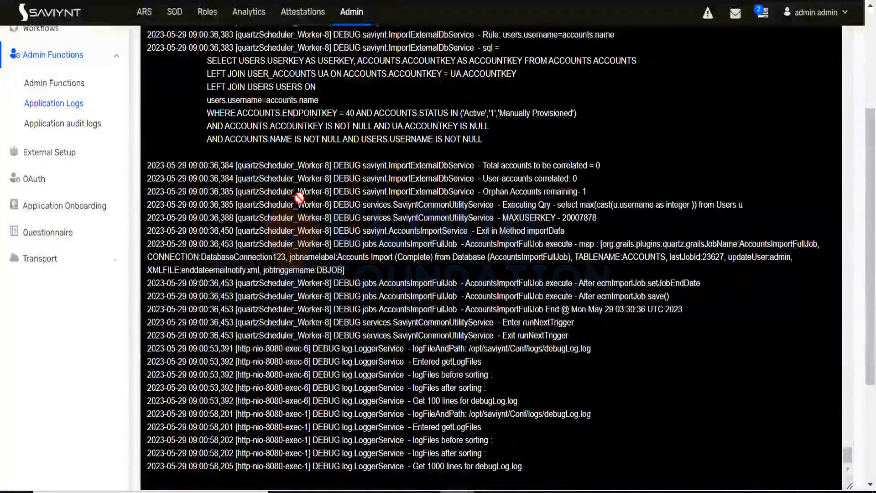
pyautogui.doubleClick(307, 200)
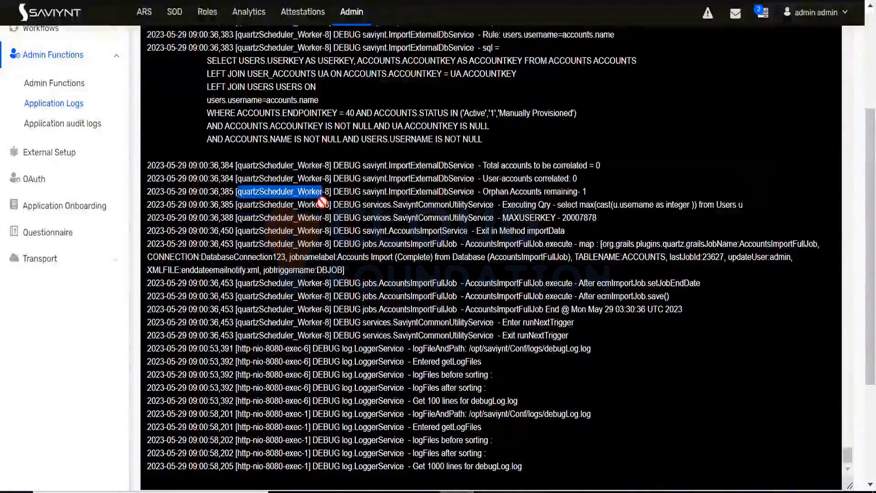
pyautogui.scroll(4, 319, 191)
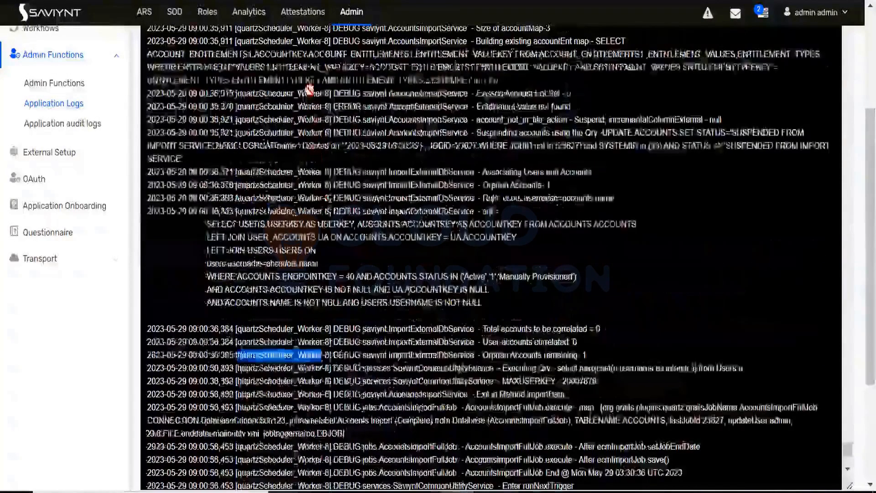
pyautogui.scroll(6, 303, 182)
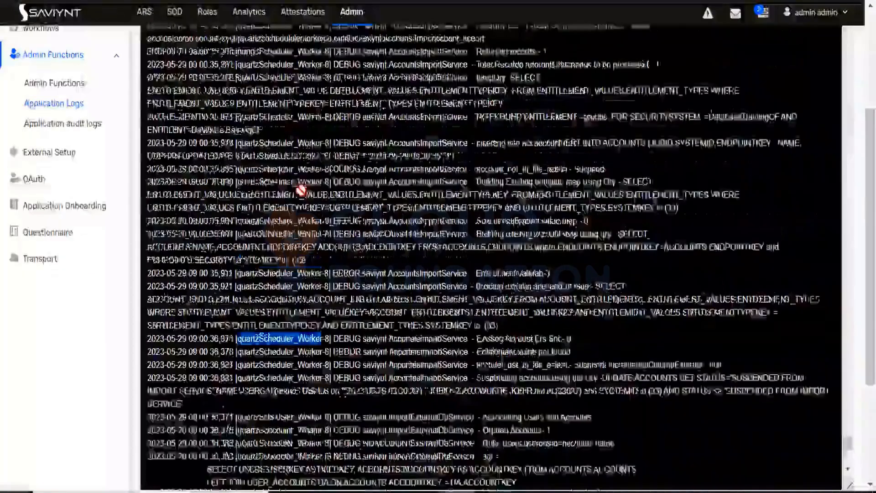
pyautogui.doubleClick(308, 143)
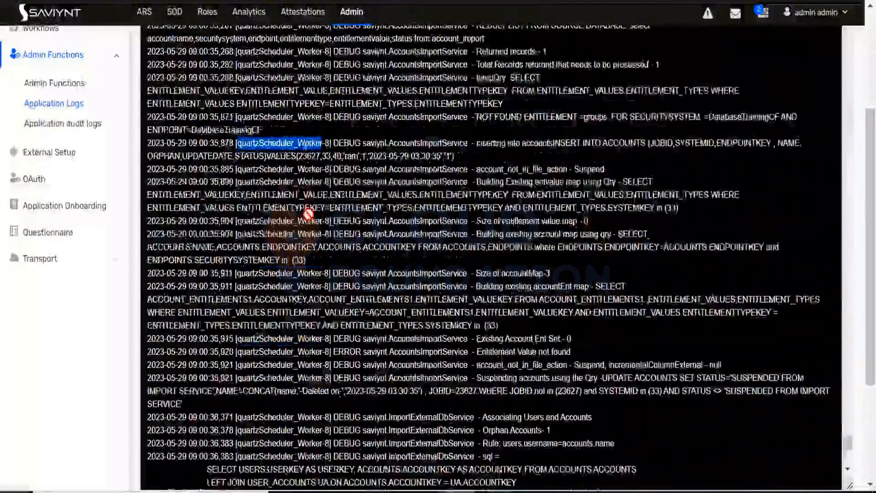
pyautogui.scroll(2, 308, 213)
pyautogui.scroll(2, 311, 210)
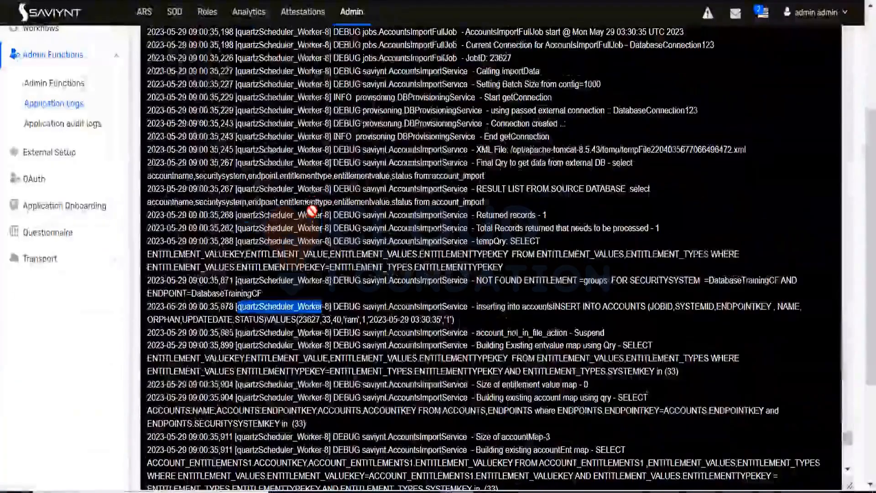
pyautogui.doubleClick(312, 214)
pyautogui.doubleClick(309, 32)
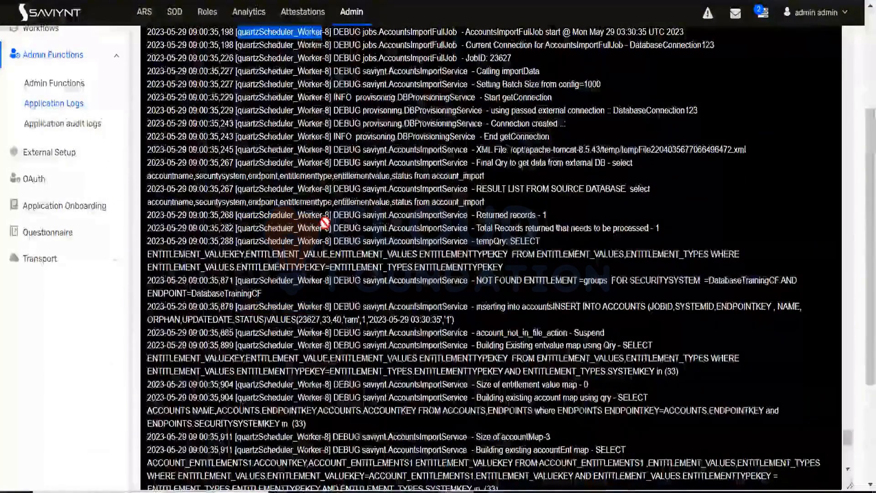
pyautogui.scroll(2, 325, 223)
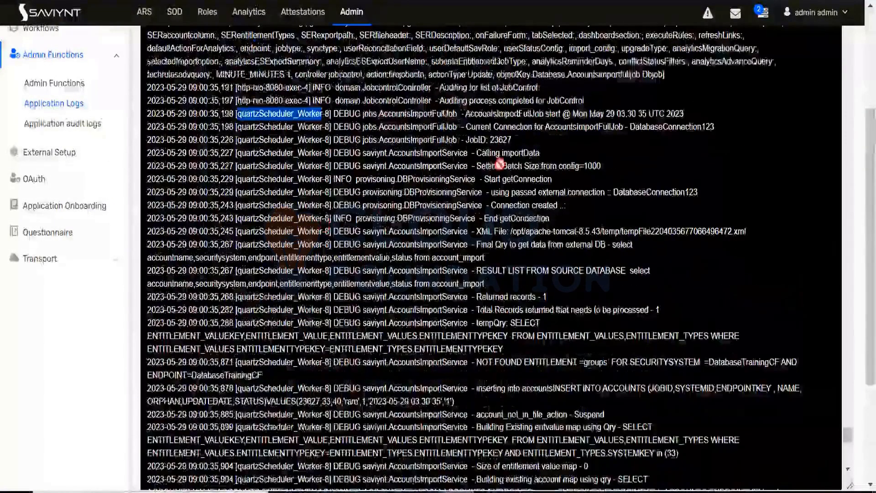
# Step: Examine the AccountsImportFullJob log lines for the start time, the connection used, the connection creation and the XML file path
pyautogui.moveTo(466, 113); pyautogui.dragTo(685, 109)
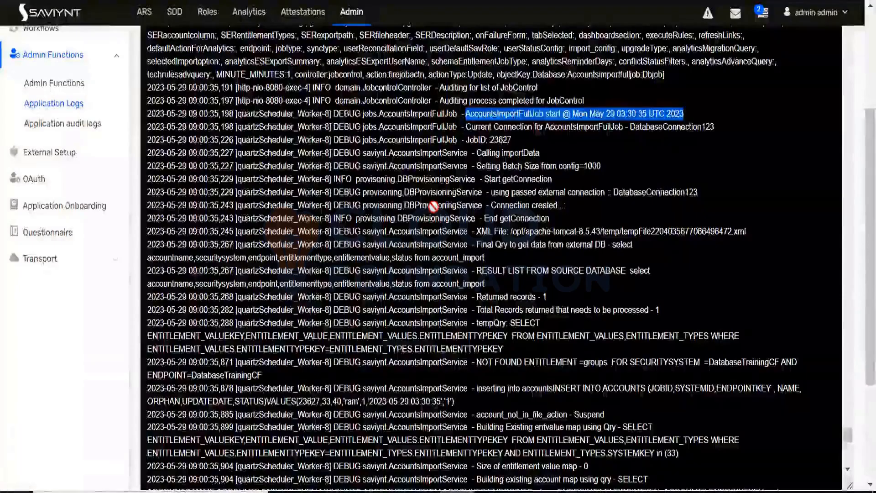
pyautogui.scroll(2, 434, 203)
pyautogui.click(472, 206)
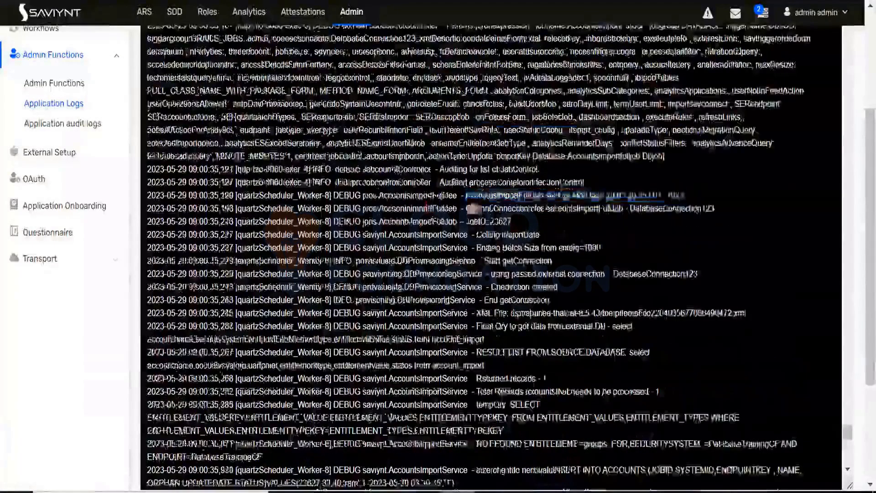
pyautogui.moveTo(467, 196); pyautogui.dragTo(644, 193)
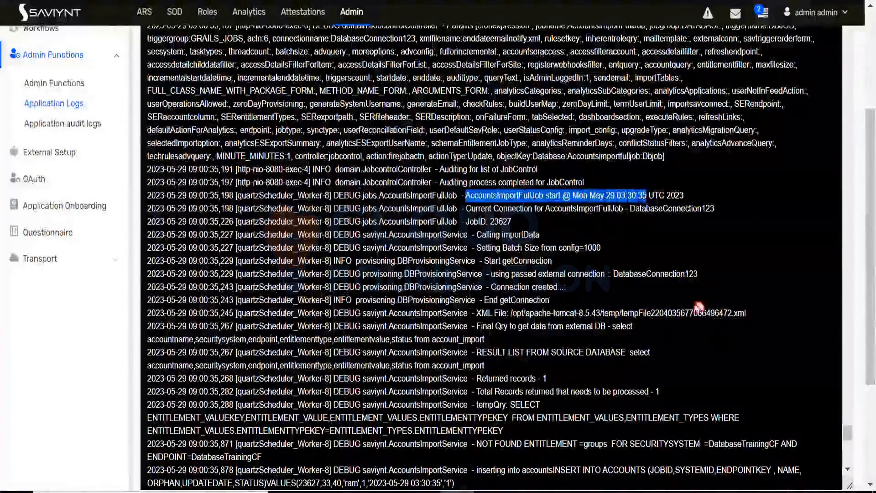
pyautogui.moveTo(466, 208); pyautogui.dragTo(714, 208)
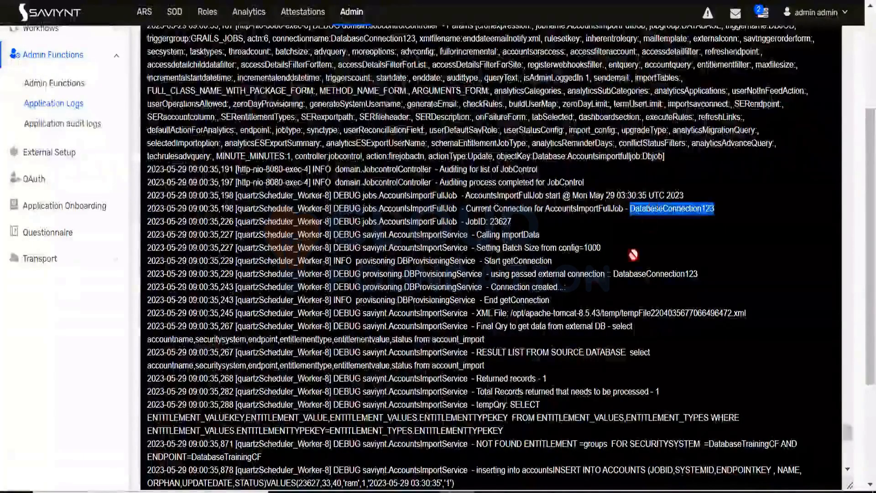
pyautogui.moveTo(613, 273); pyautogui.dragTo(699, 278)
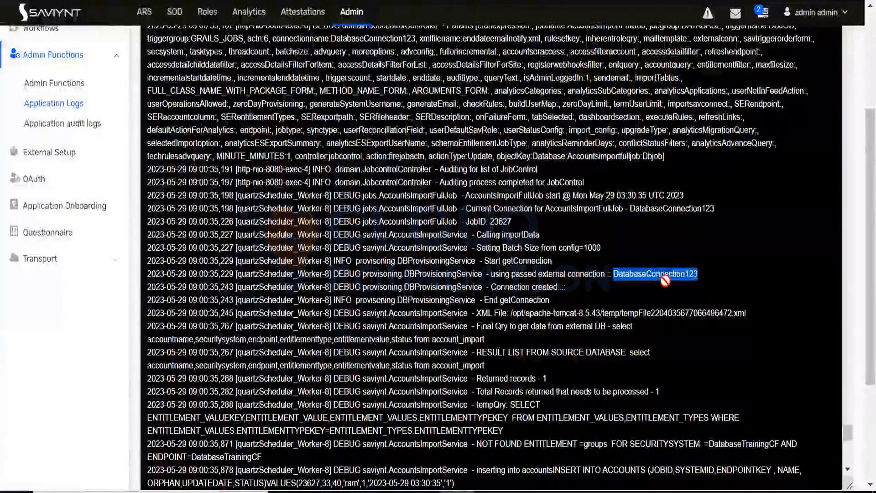
pyautogui.moveTo(491, 287); pyautogui.dragTo(540, 287)
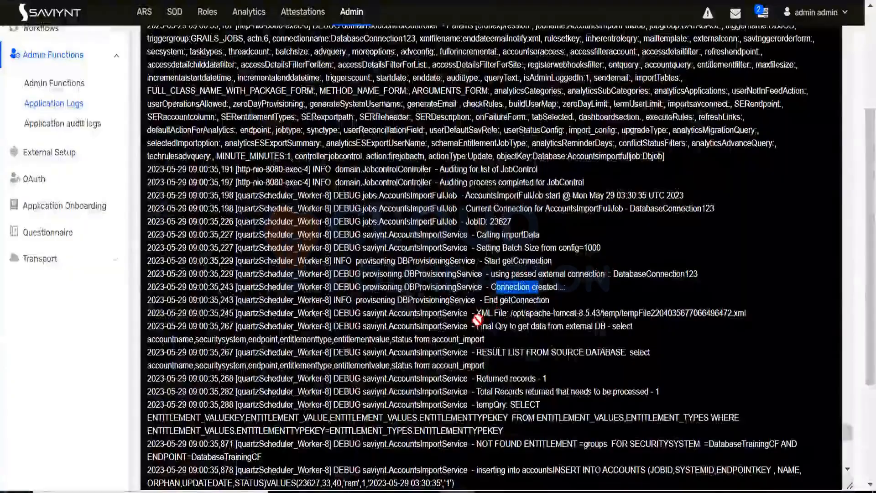
pyautogui.moveTo(488, 313); pyautogui.dragTo(744, 313)
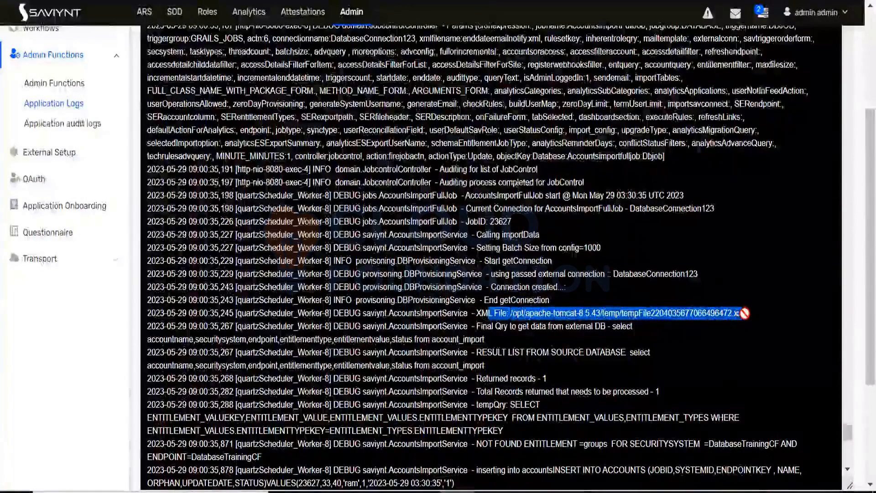
pyautogui.scroll(-2, 362, 128)
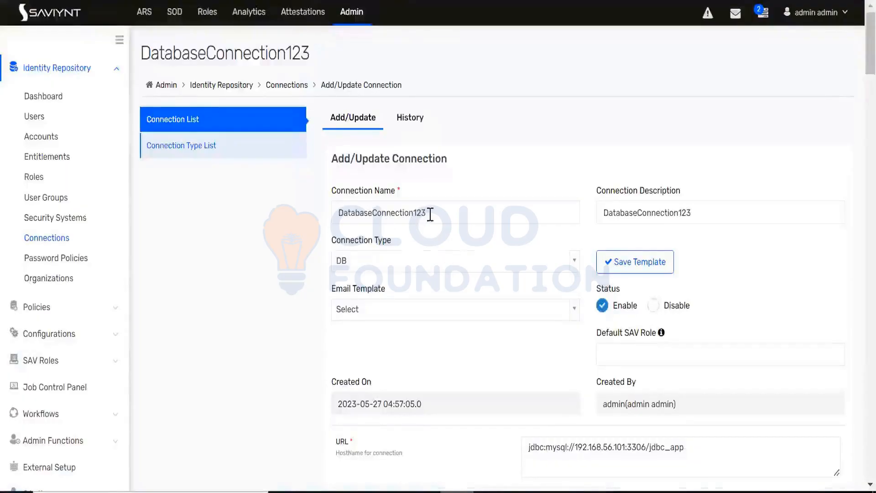
# Step: Review the ACCOUNTSIMPORT XML of the DatabaseConnection123 connection down to its closing dataMapping tag, enlarging the field to read it
pyautogui.moveTo(430, 213); pyautogui.dragTo(349, 213)
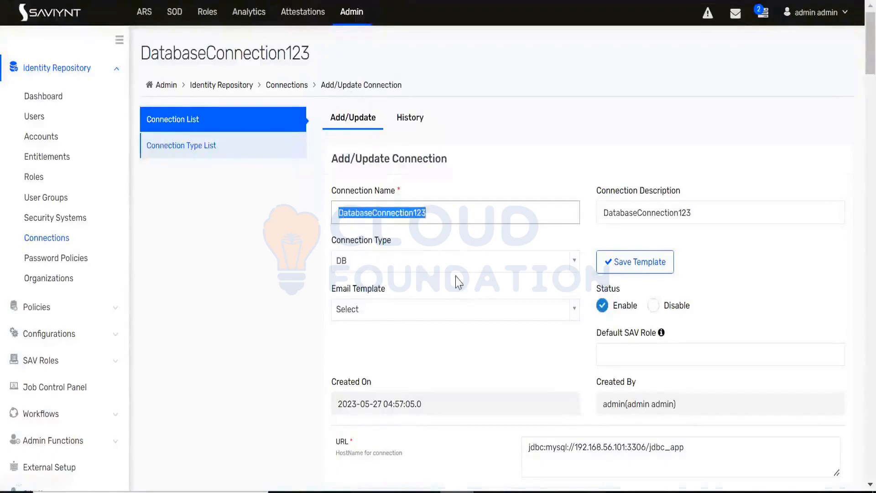
pyautogui.scroll(-20, 464, 245)
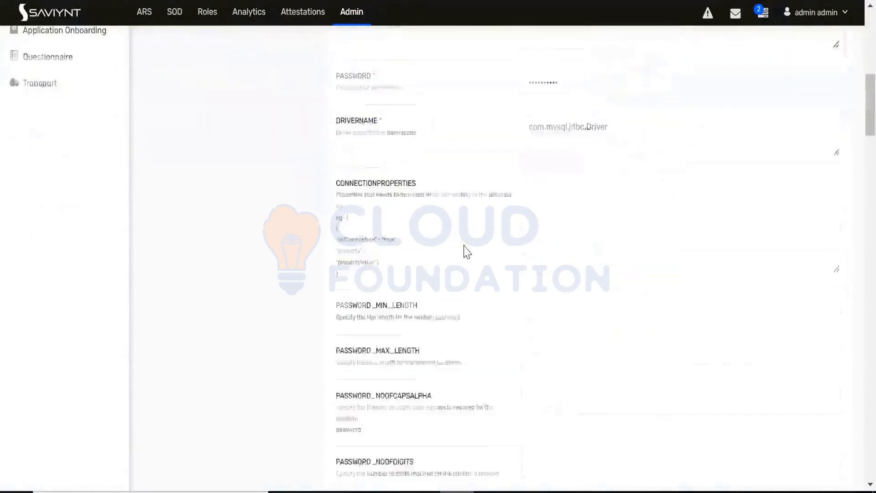
pyautogui.scroll(3, 466, 251)
pyautogui.scroll(-15, 466, 251)
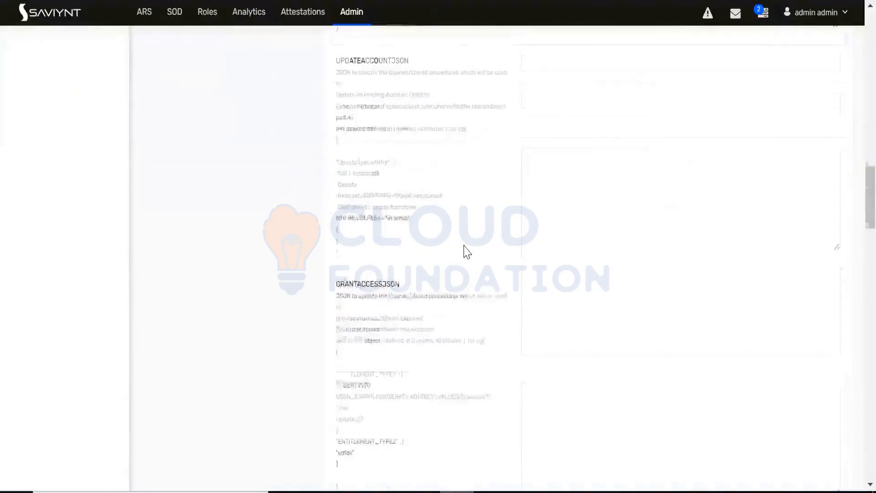
pyautogui.scroll(-20, 466, 251)
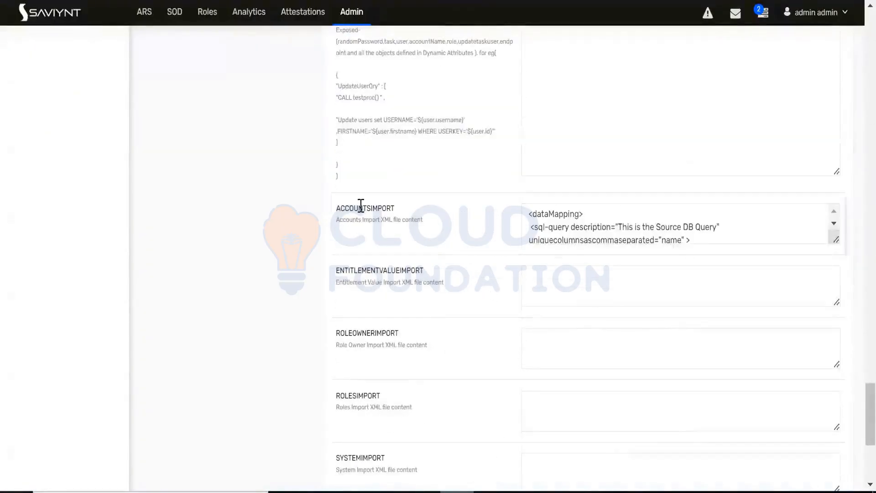
pyautogui.doubleClick(360, 206)
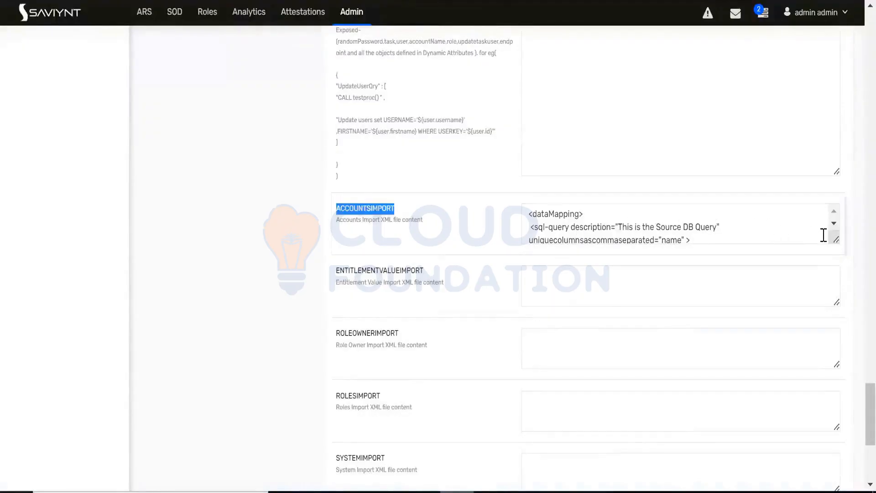
pyautogui.moveTo(836, 237); pyautogui.dragTo(847, 353)
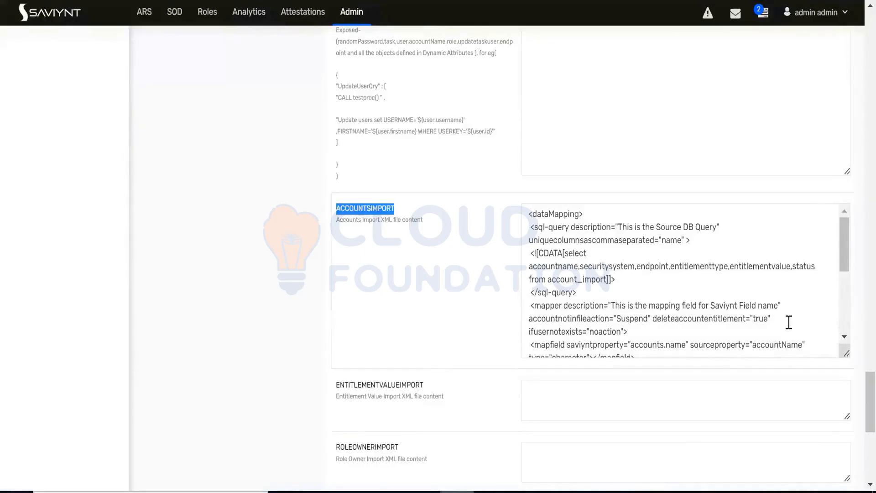
pyautogui.click(788, 322)
pyautogui.scroll(-5, 765, 302)
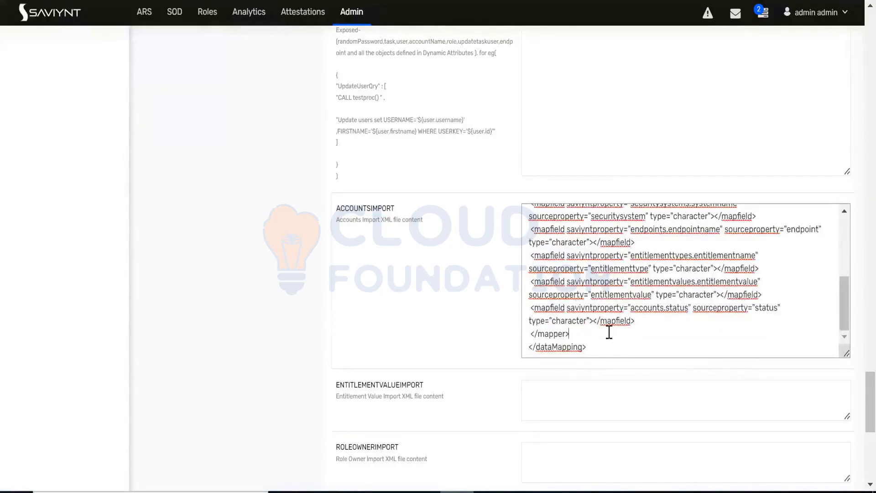
pyautogui.moveTo(401, 211); pyautogui.dragTo(335, 209)
# Step: Return to the start of the connection form and check the connection name
pyautogui.moveTo(870, 396); pyautogui.dragTo(854, 31)
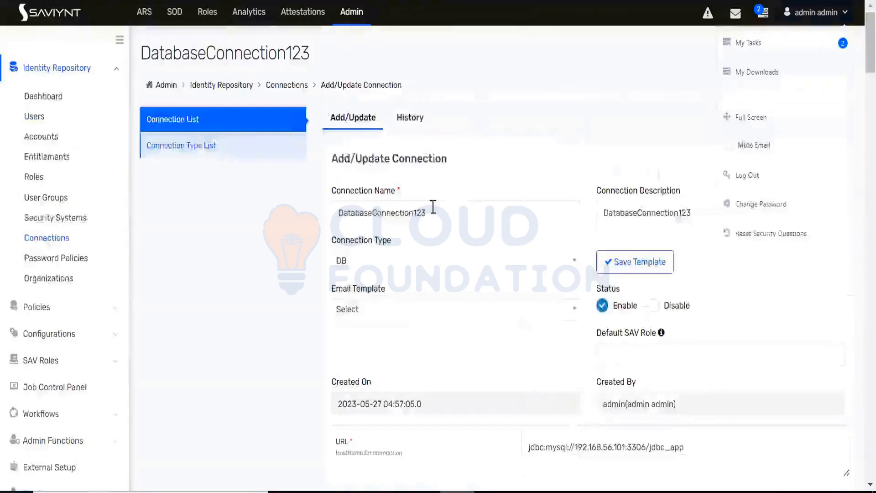
pyautogui.moveTo(431, 208); pyautogui.dragTo(313, 215)
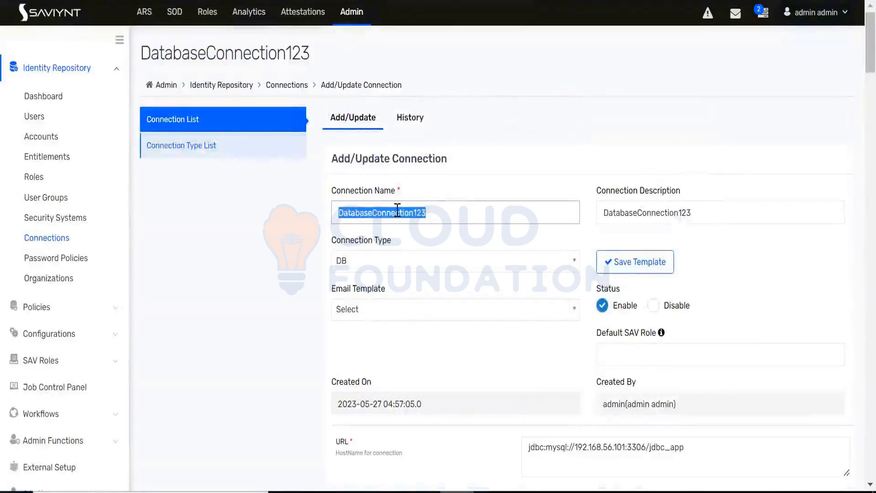
pyautogui.hotkey('alt', 'Tab')
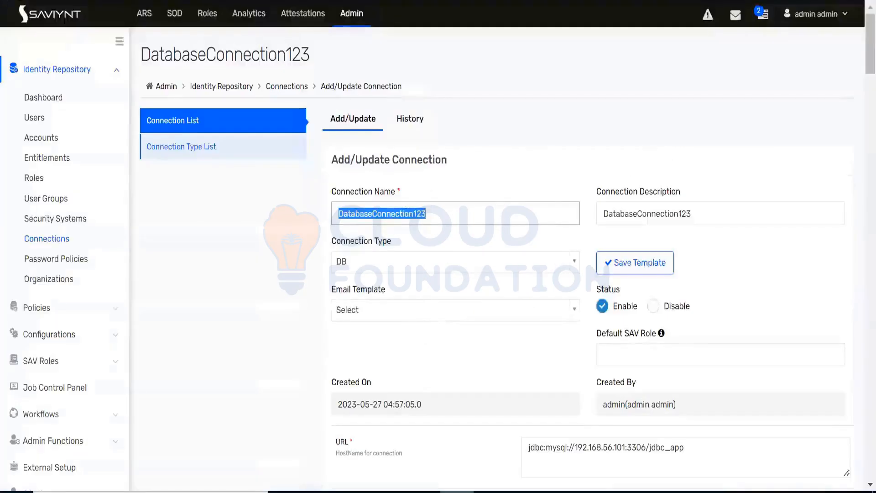
pyautogui.moveTo(383, 214); pyautogui.dragTo(697, 240)
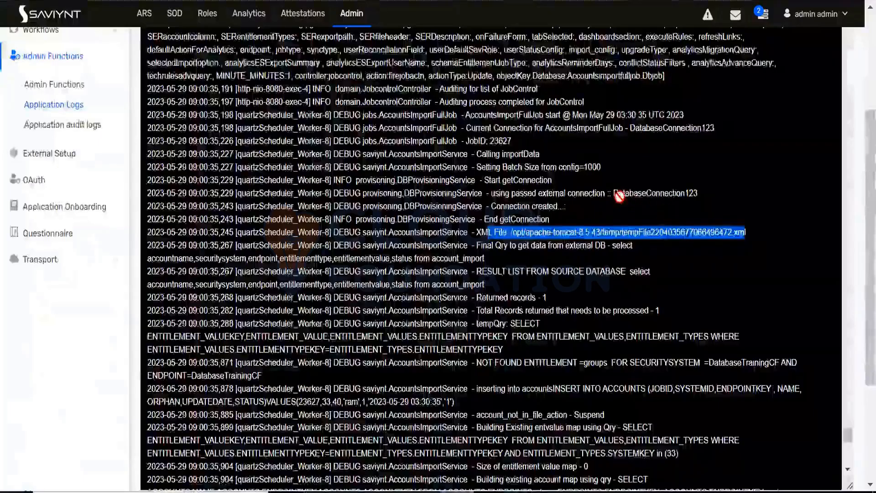
# Step: Check the connection name in the import log and locate the ACCOUNTSIMPORT field in the DatabaseConnection123 connection form
pyautogui.moveTo(614, 194); pyautogui.dragTo(697, 194)
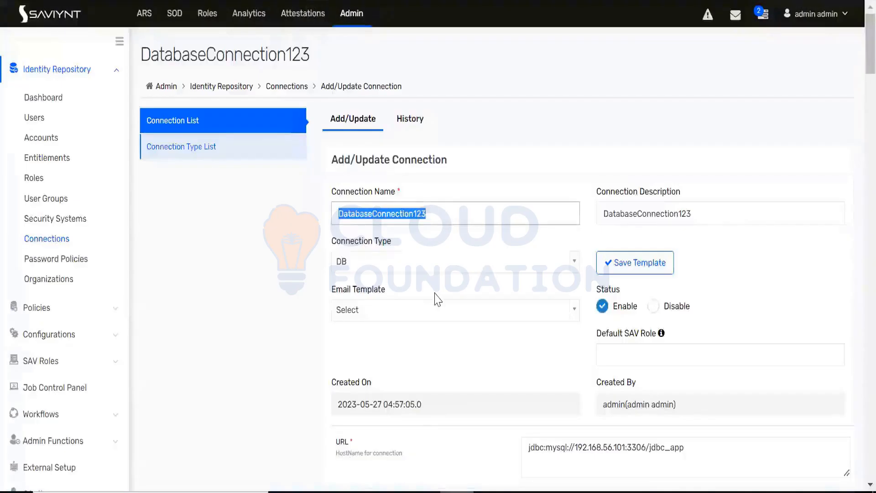
pyautogui.scroll(-10, 436, 298)
pyautogui.scroll(-10, 436, 298)
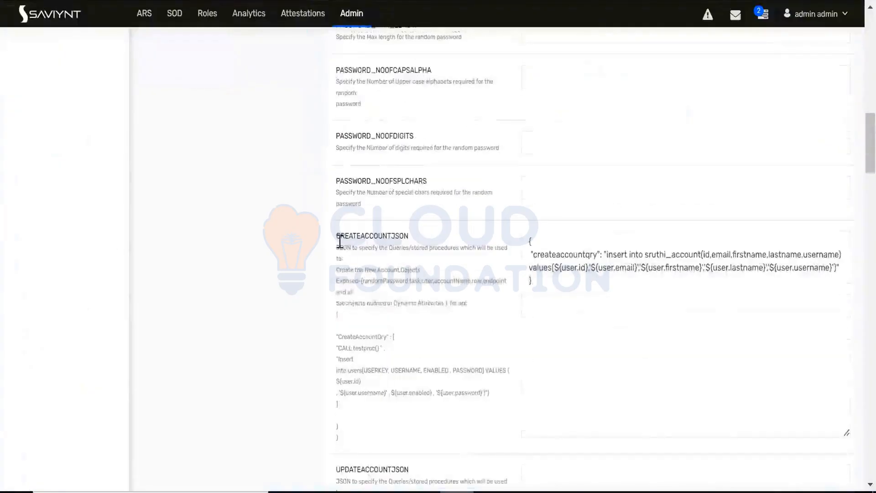
pyautogui.scroll(-10, 373, 256)
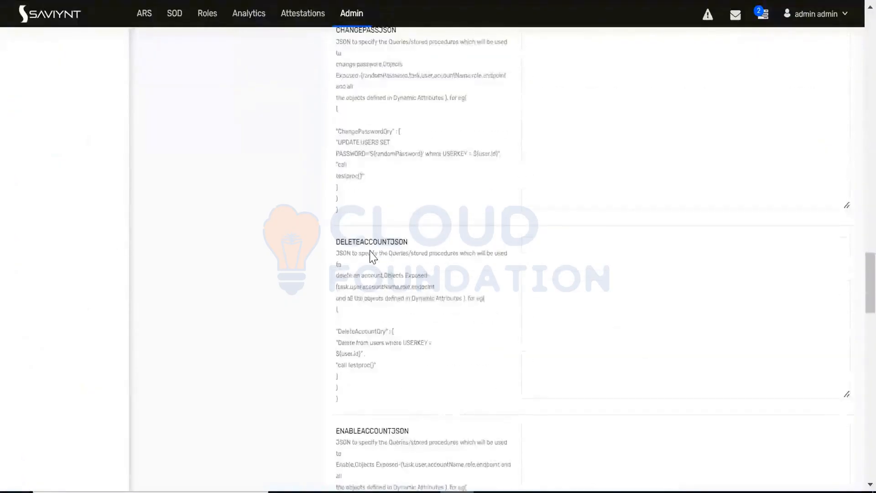
pyautogui.scroll(-2, 374, 257)
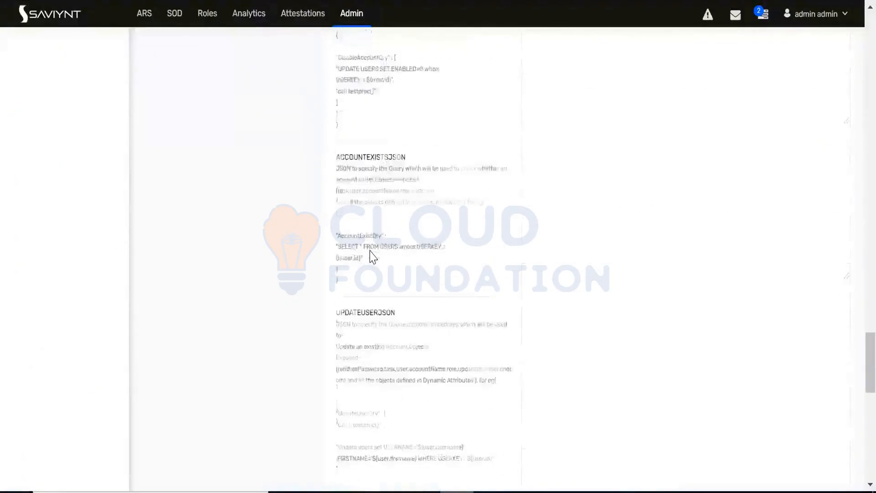
pyautogui.scroll(-6, 374, 257)
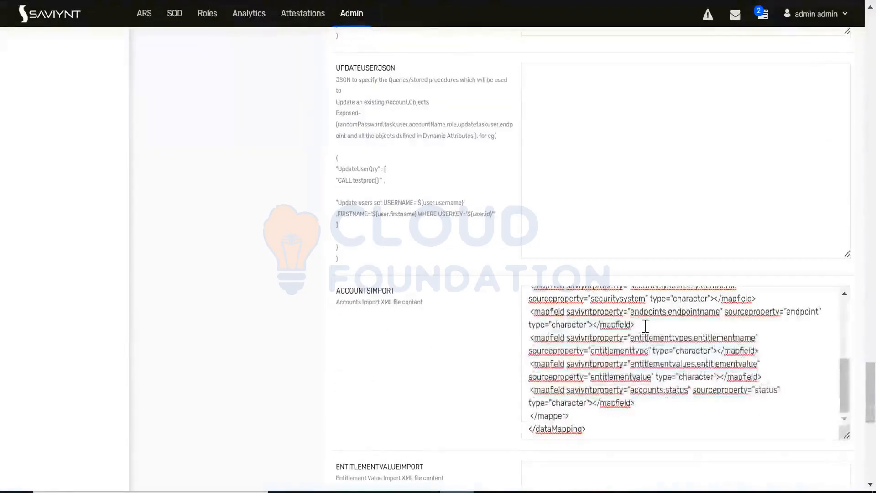
pyautogui.click(645, 326)
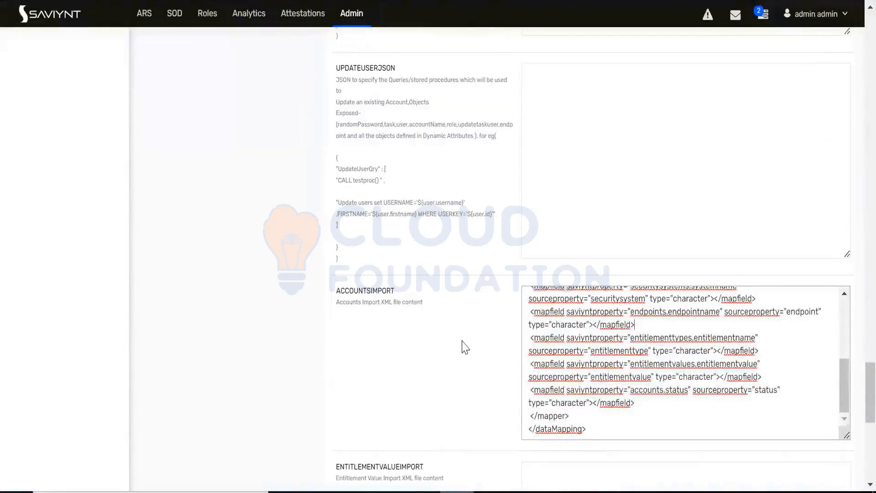
pyautogui.doubleClick(362, 290)
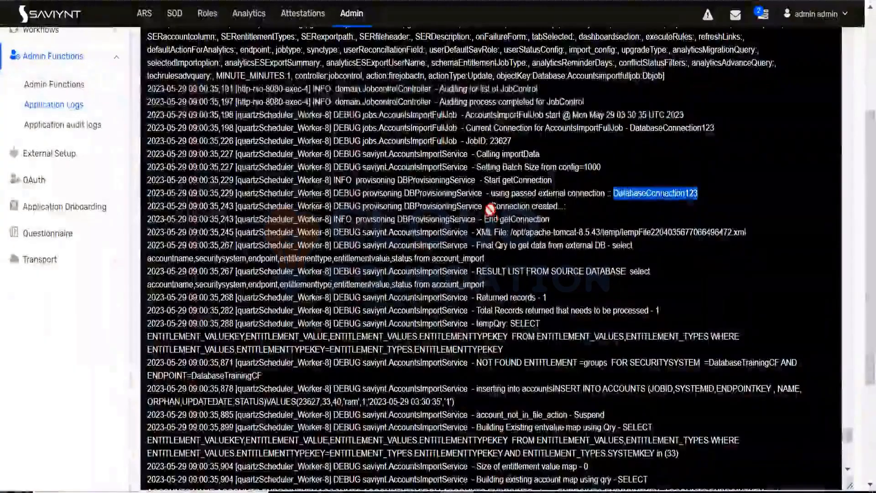
# Step: Examine the application log lines for the connection creation, the end of getConnection and the temporary XML file path
pyautogui.moveTo(490, 207); pyautogui.dragTo(586, 215)
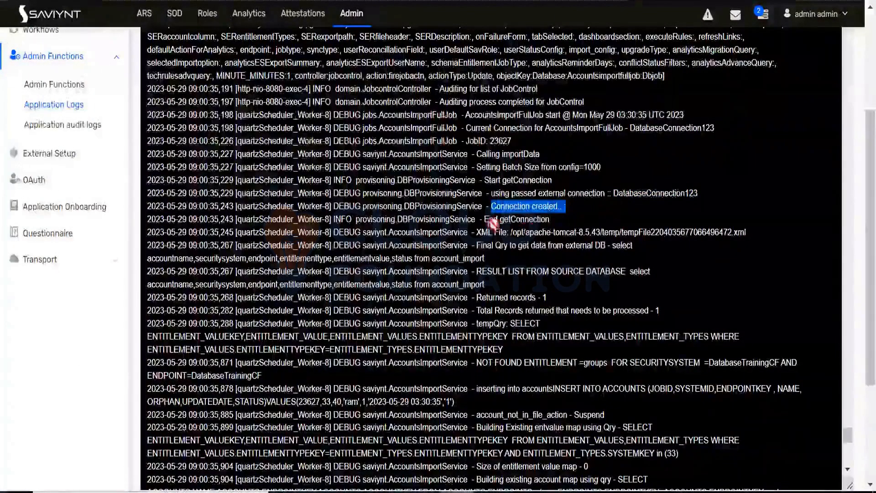
pyautogui.moveTo(485, 219); pyautogui.dragTo(551, 219)
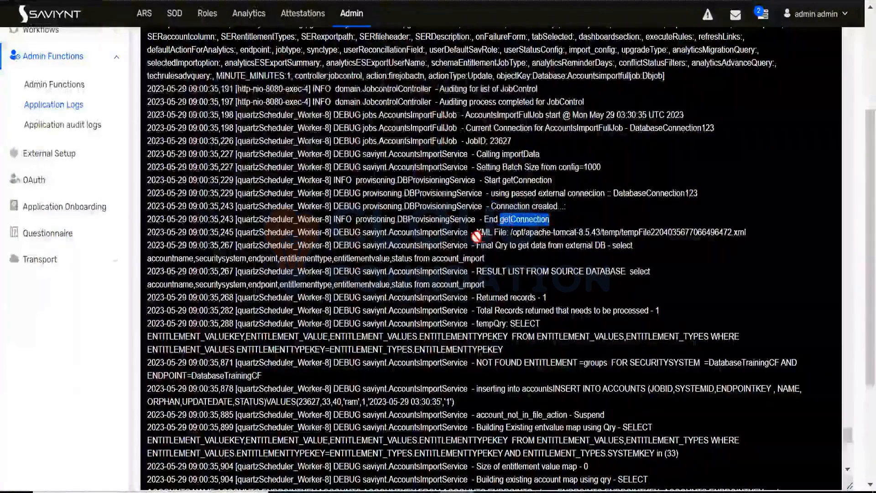
pyautogui.moveTo(511, 233); pyautogui.dragTo(586, 231)
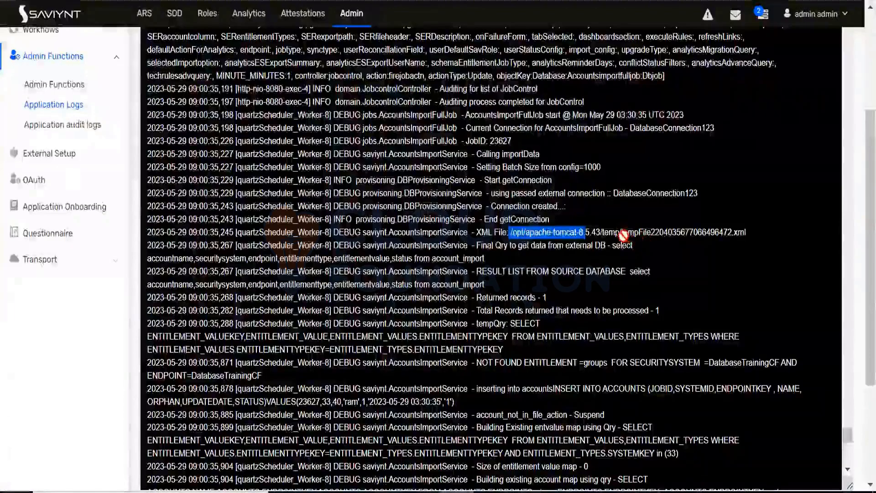
pyautogui.moveTo(621, 233); pyautogui.dragTo(746, 234)
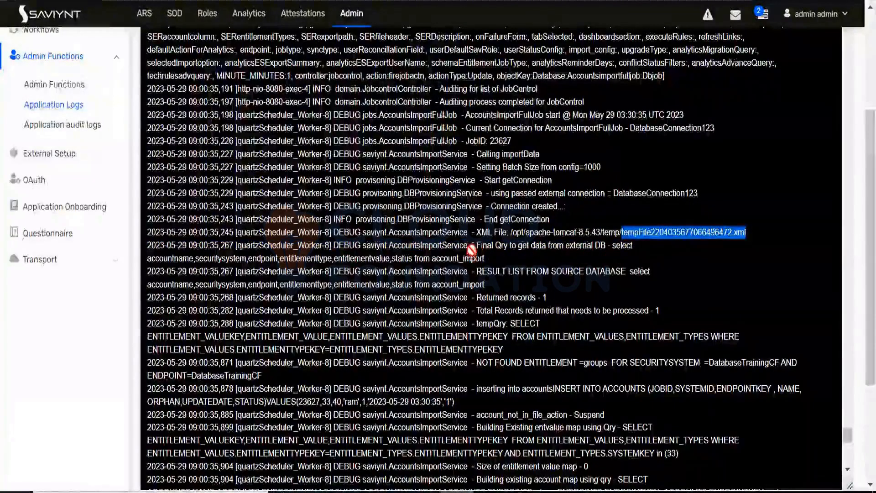
# Step: Compare the final external DB query in the log with the SQL query in the accountimport XML of the text editor
pyautogui.moveTo(477, 246)
pyautogui.mouseDown()
pyautogui.moveTo(612, 247)
pyautogui.moveTo(525, 247)
pyautogui.moveTo(485, 259)
pyautogui.mouseUp()
pyautogui.click(612, 246)
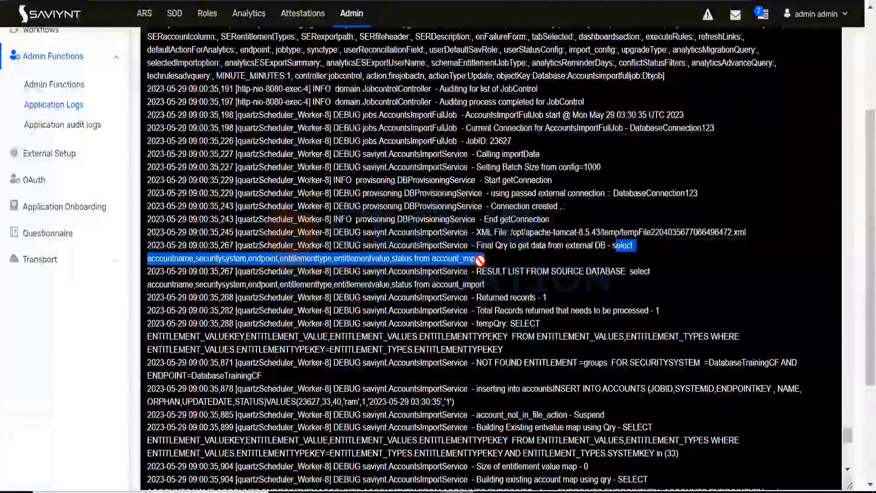
pyautogui.hotkey('alt', 'Tab')
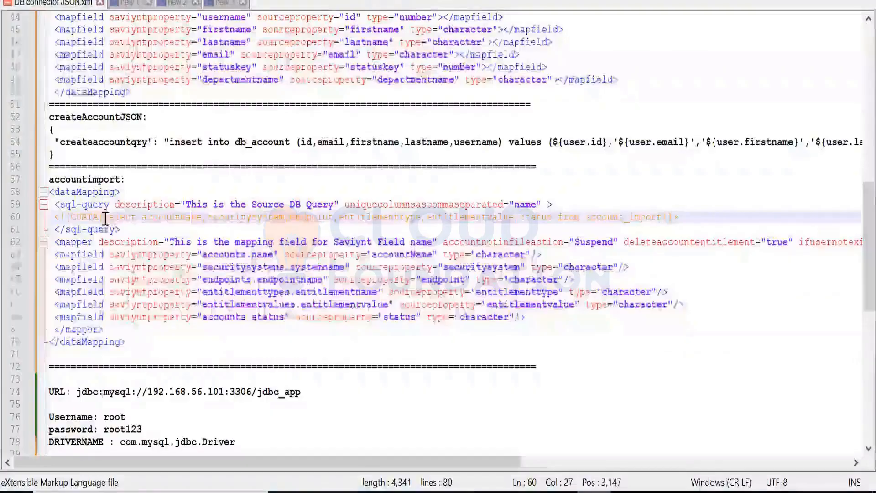
pyautogui.moveTo(105, 218); pyautogui.dragTo(667, 217)
pyautogui.hotkey('alt', 'Tab')
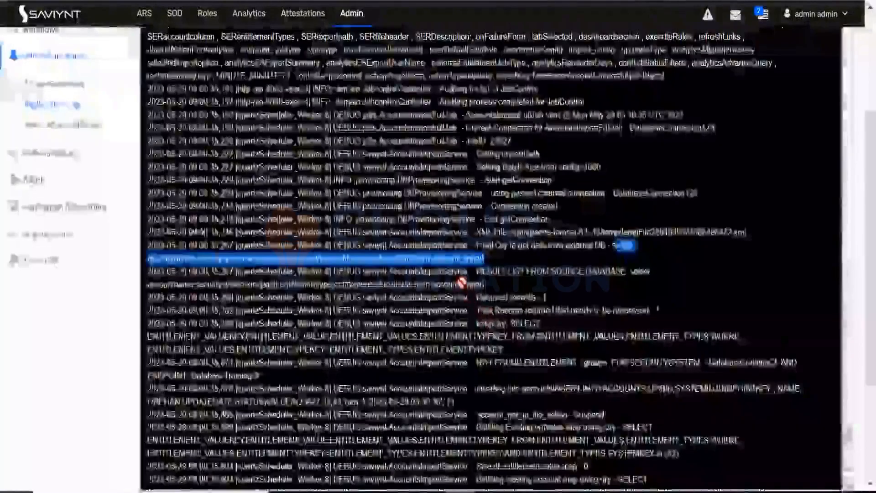
# Step: Examine the log lines for the source database result list, the returned records and the total records that need processing
pyautogui.click(479, 272)
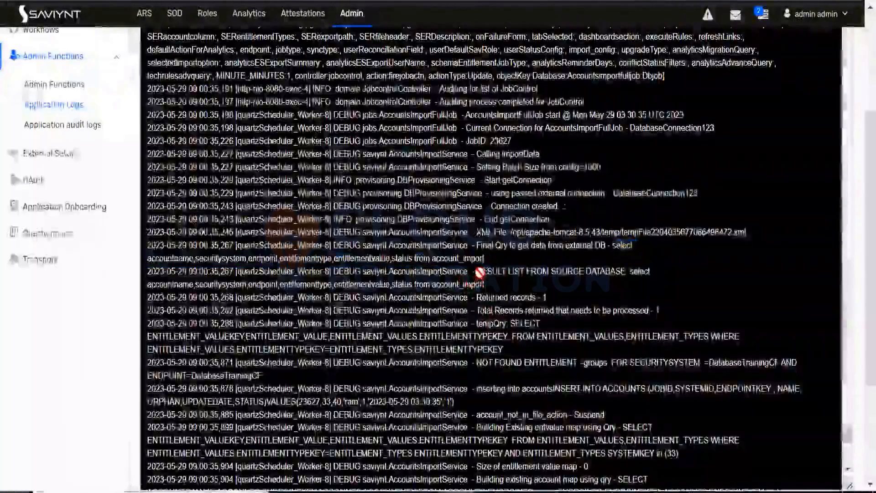
pyautogui.moveTo(479, 273); pyautogui.dragTo(552, 276)
pyautogui.click(637, 272)
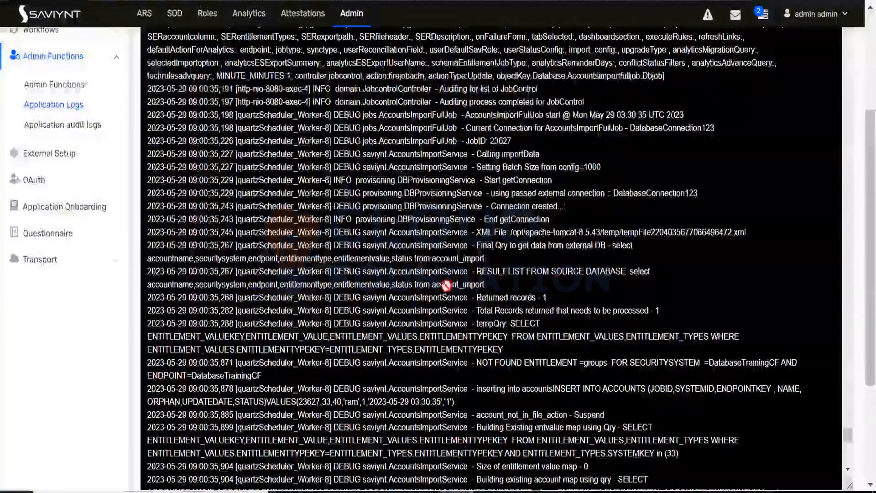
pyautogui.moveTo(480, 272); pyautogui.dragTo(644, 273)
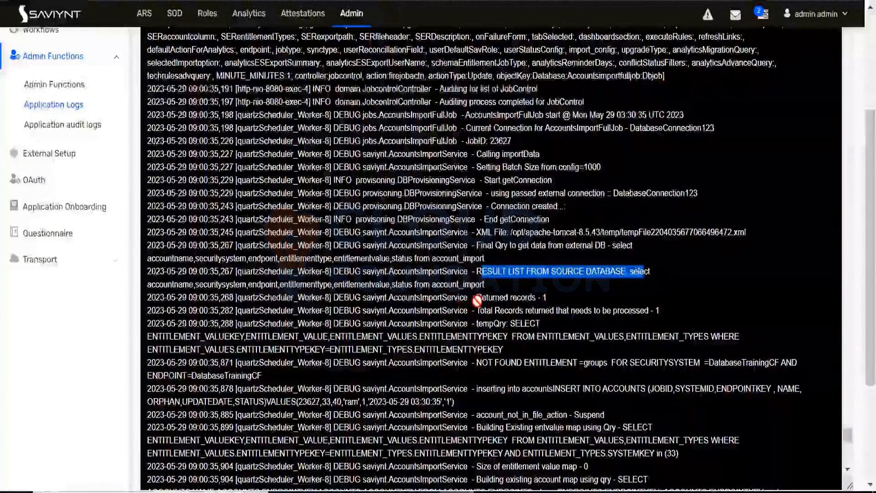
pyautogui.moveTo(477, 299); pyautogui.dragTo(541, 298)
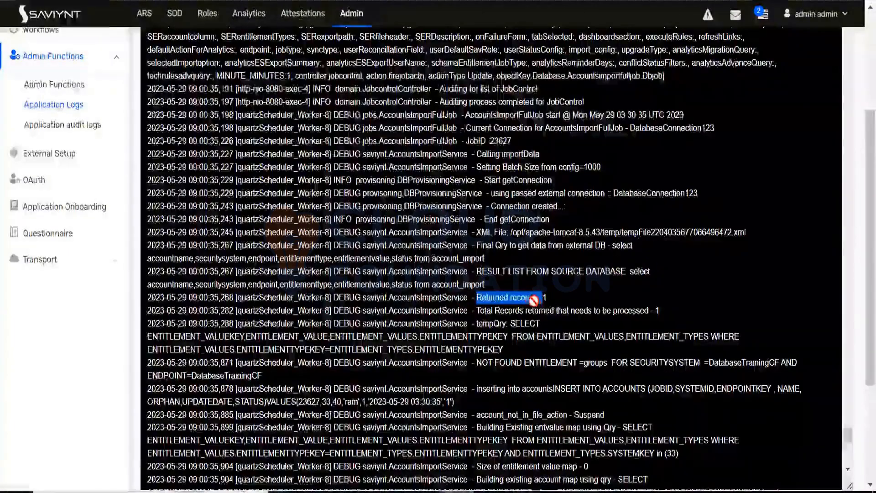
pyautogui.doubleClick(528, 300)
pyautogui.moveTo(475, 311)
pyautogui.mouseDown()
pyautogui.moveTo(660, 312)
pyautogui.moveTo(481, 314)
pyautogui.mouseUp()
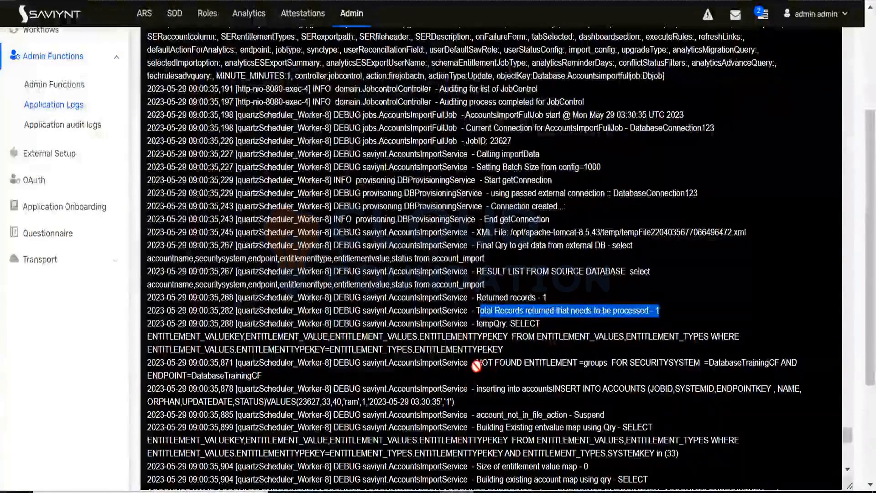
# Step: Examine the NOT FOUND ENTITLEMENT log line and the security system and endpoint it refers to
pyautogui.moveTo(477, 364); pyautogui.dragTo(579, 365)
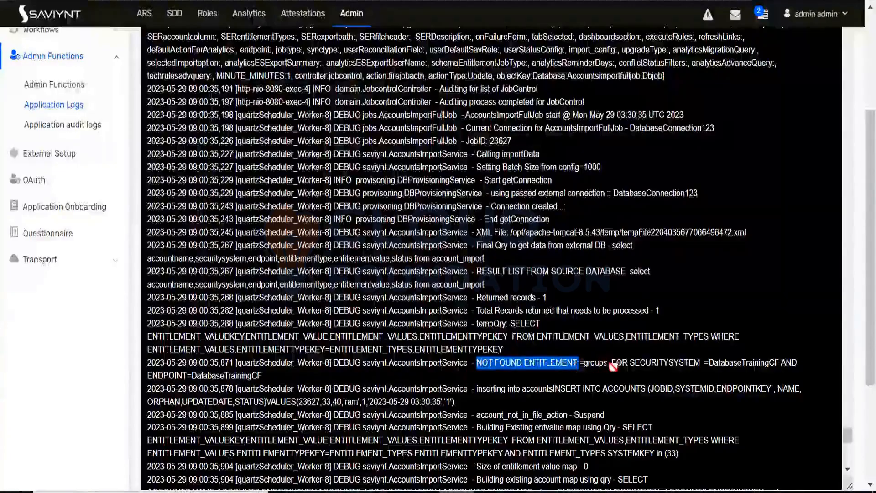
pyautogui.moveTo(622, 363); pyautogui.dragTo(780, 365)
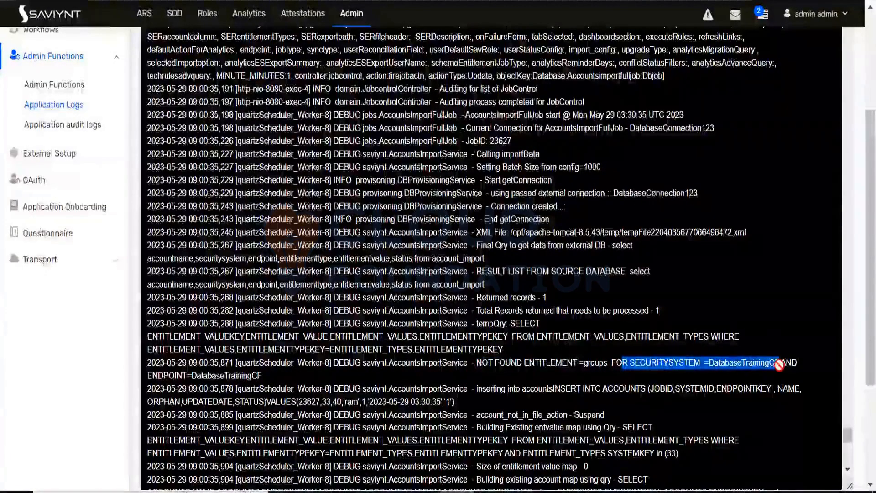
pyautogui.click(745, 372)
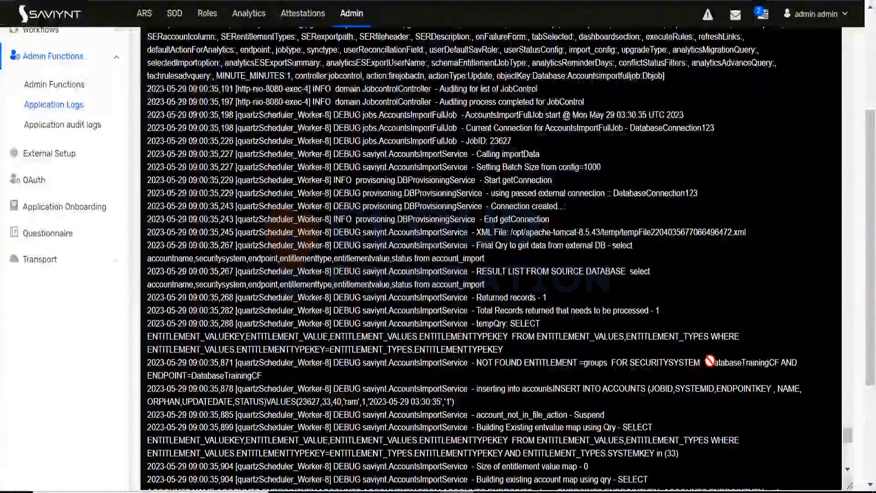
pyautogui.moveTo(709, 364); pyautogui.dragTo(713, 370)
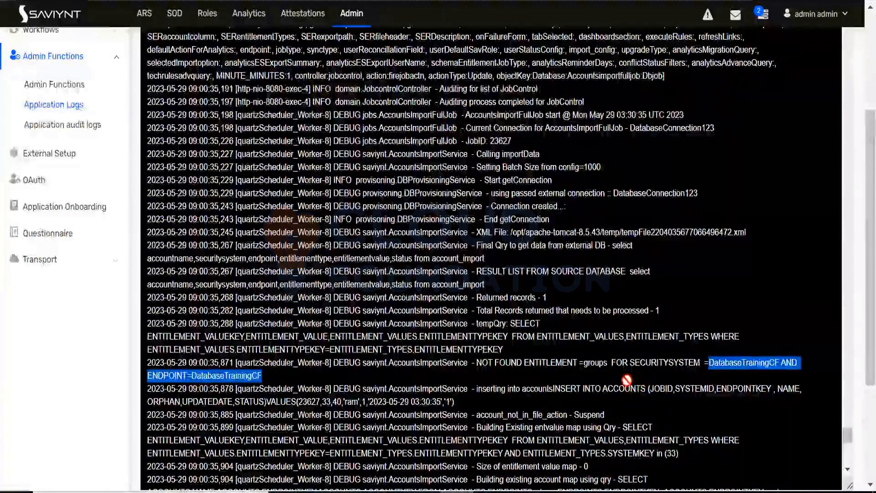
pyautogui.scroll(-2, 627, 380)
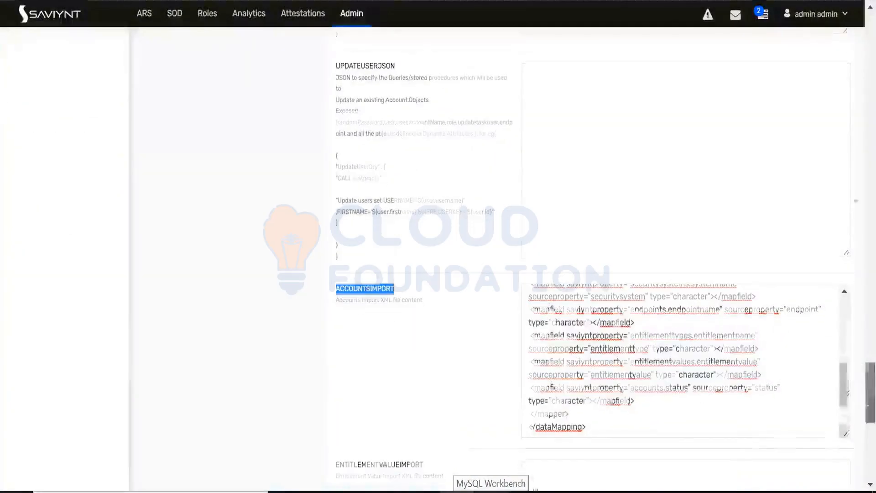
pyautogui.scroll(15, 440, 219)
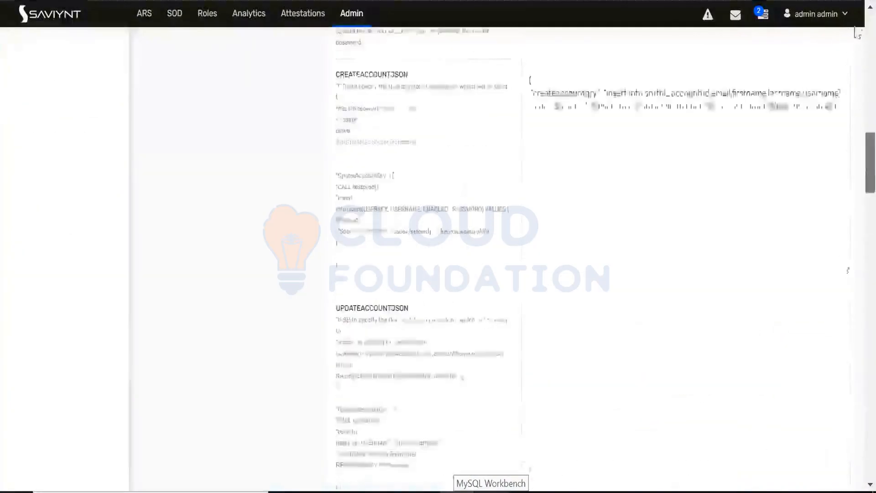
pyautogui.moveTo(439, 213); pyautogui.dragTo(318, 223)
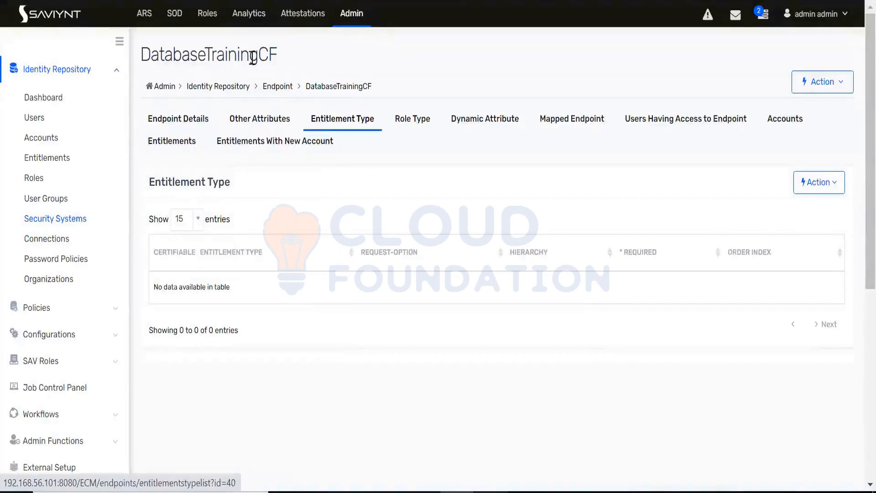
# Step: Search the security systems for "data", open DatabaseConnection123 and check its Connection field
pyautogui.click(84, 219)
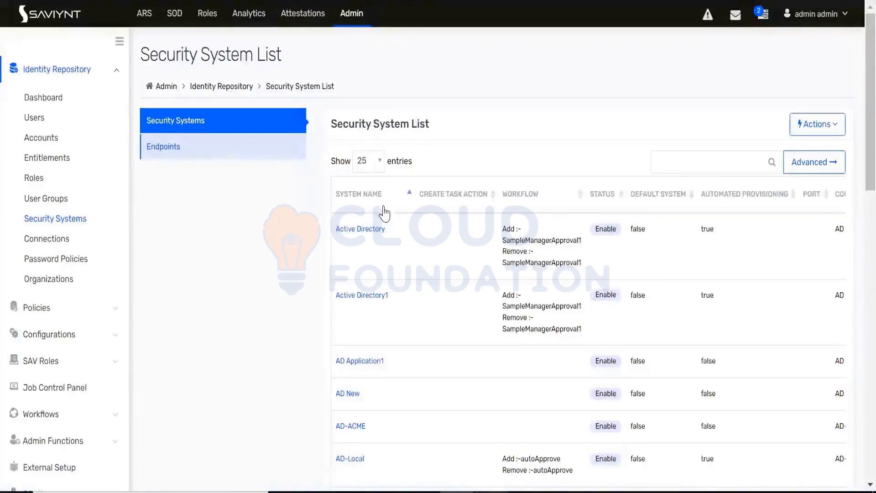
pyautogui.click(683, 162)
pyautogui.write('data')
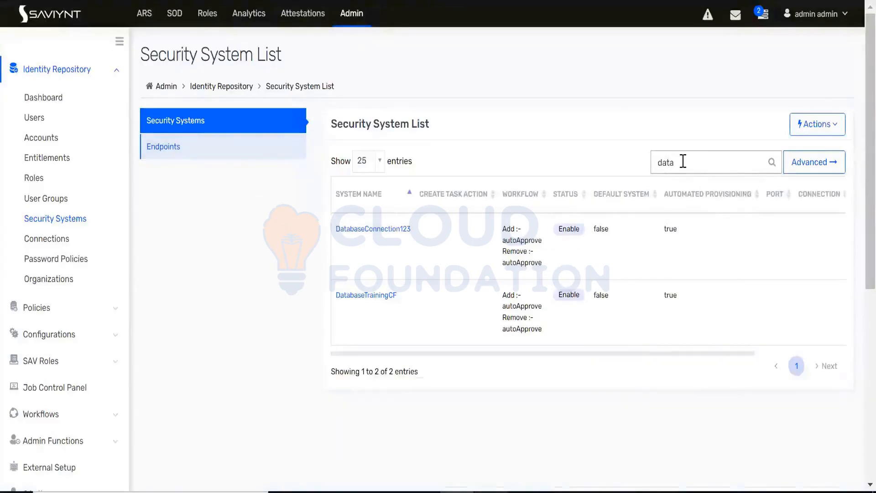
pyautogui.moveTo(412, 230); pyautogui.dragTo(333, 231)
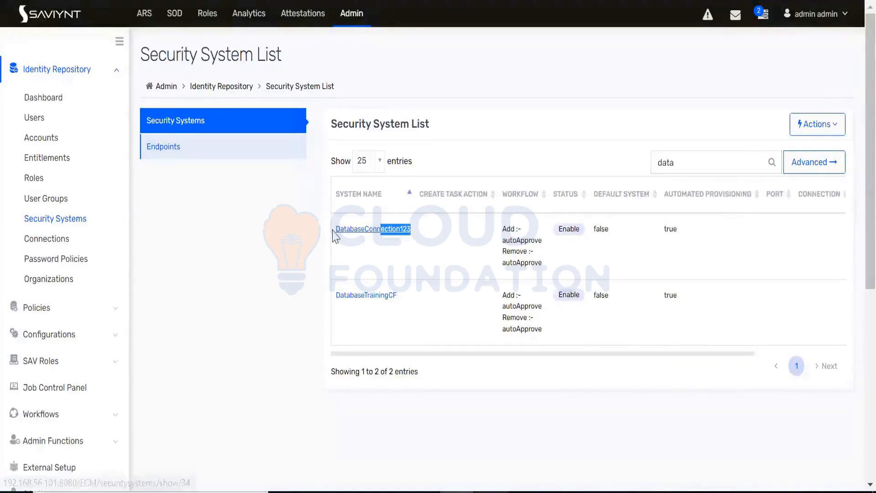
pyautogui.click(399, 235)
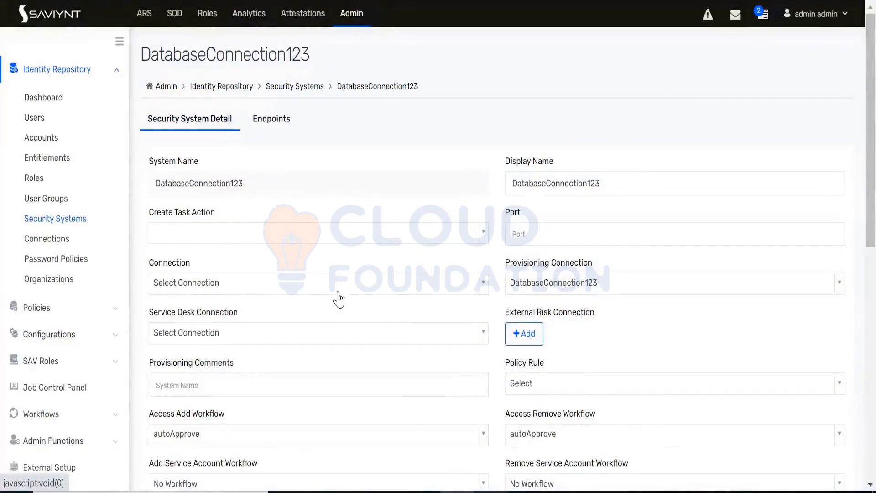
pyautogui.moveTo(193, 263); pyautogui.dragTo(148, 263)
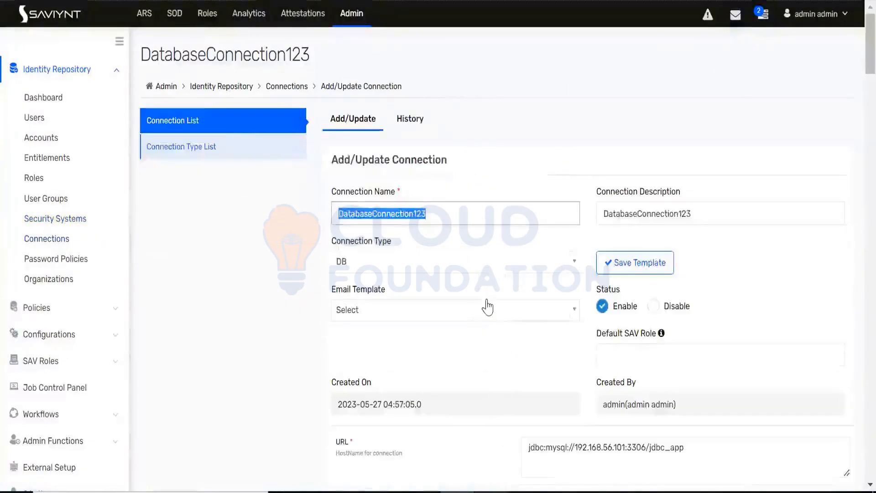
# Step: Look through the DatabaseConnection123 connection form's connection settings and account JSON fields, and return to the security system details
pyautogui.scroll(-15, 485, 307)
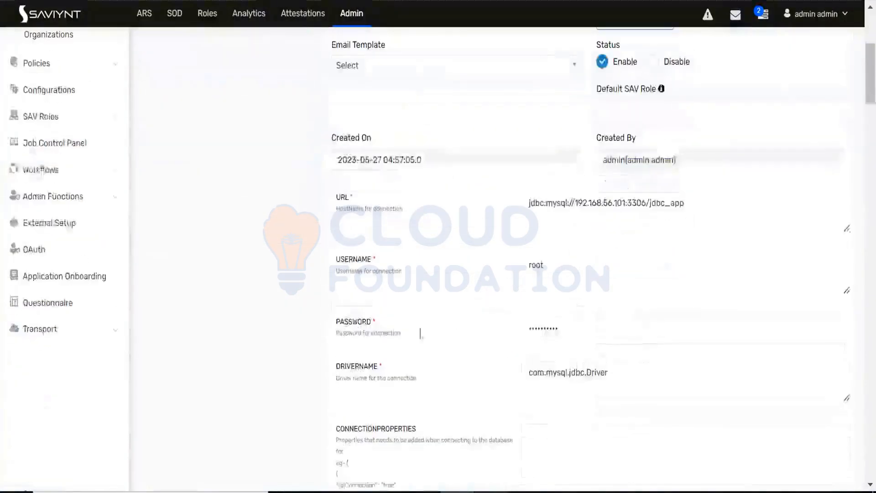
pyautogui.scroll(-15, 537, 268)
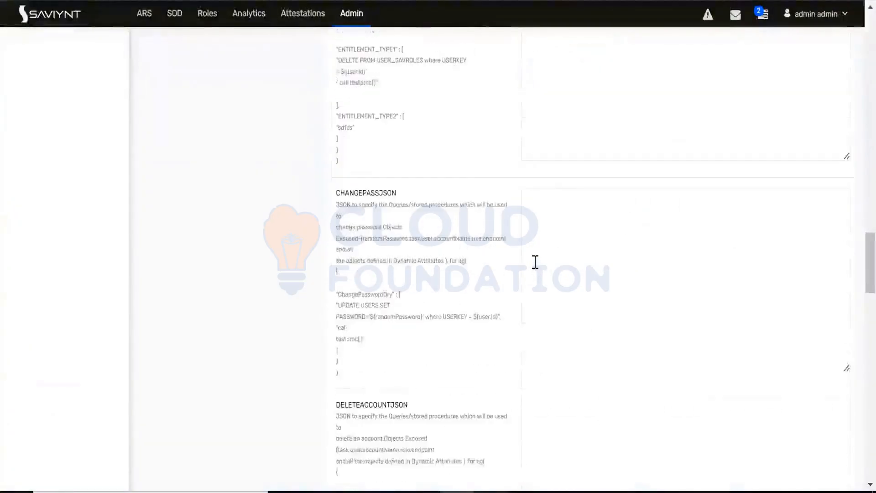
pyautogui.scroll(20, 536, 262)
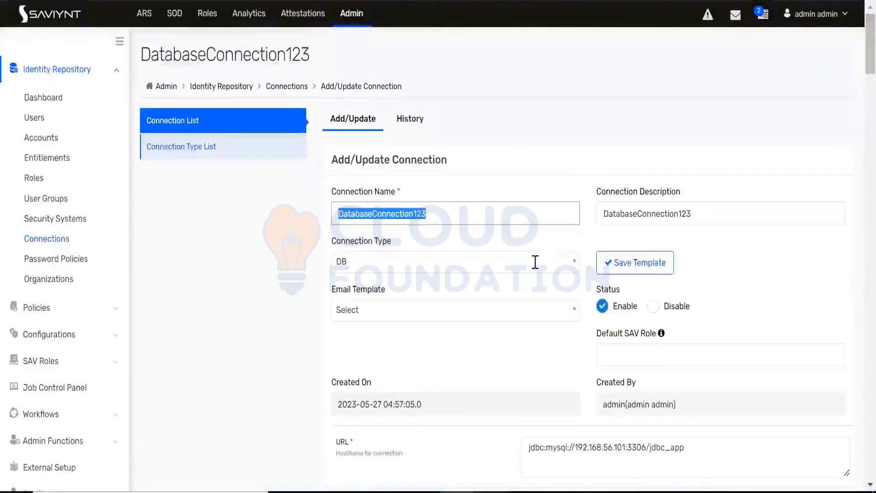
pyautogui.scroll(-10, 524, 265)
pyautogui.scroll(-3, 523, 253)
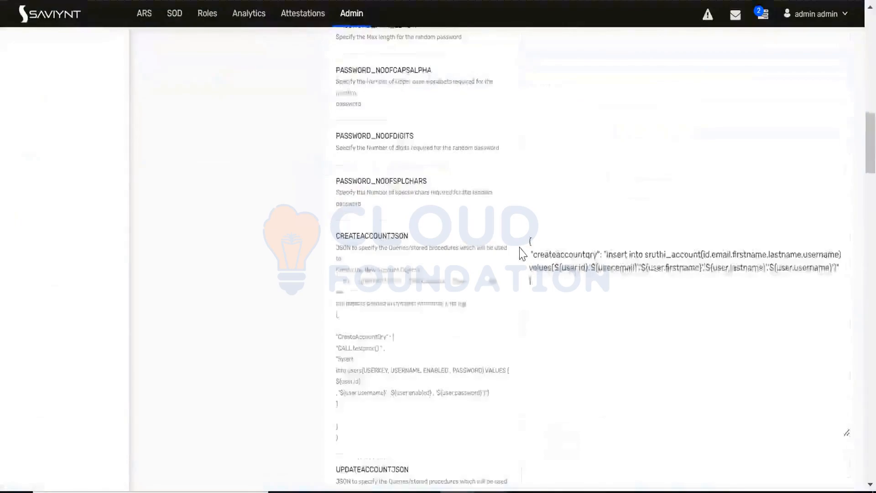
pyautogui.scroll(-8, 523, 253)
pyautogui.scroll(20, 523, 254)
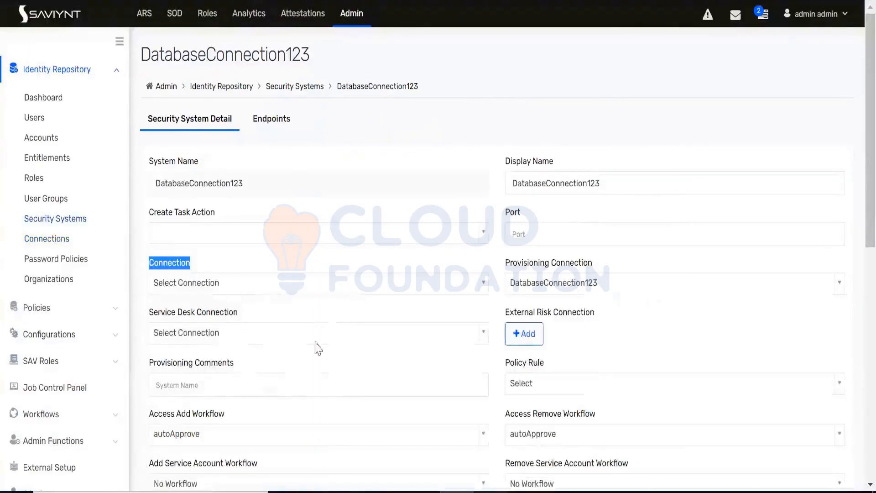
# Step: Illustrate the Provisioning Connection in the Paint diagram with curved arrows between the Saviynt and target boxes and a handwritten label, and return to Saviynt
pyautogui.moveTo(504, 263); pyautogui.dragTo(601, 270)
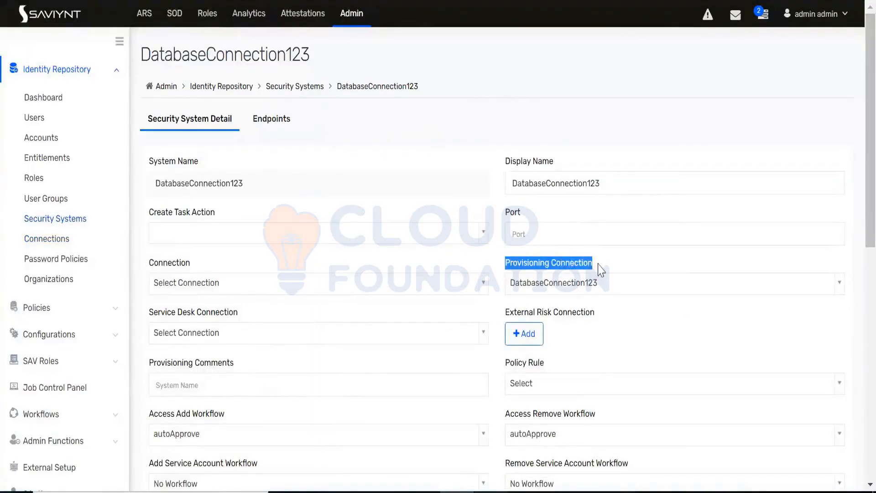
pyautogui.hotkey('alt', 'Tab')
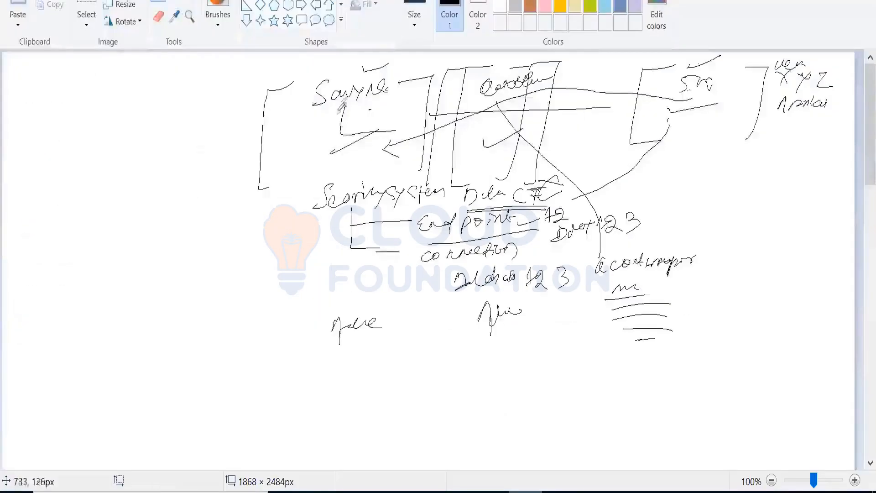
pyautogui.moveTo(413, 114)
pyautogui.mouseDown()
pyautogui.moveTo(433, 89)
pyautogui.moveTo(680, 103)
pyautogui.mouseUp()
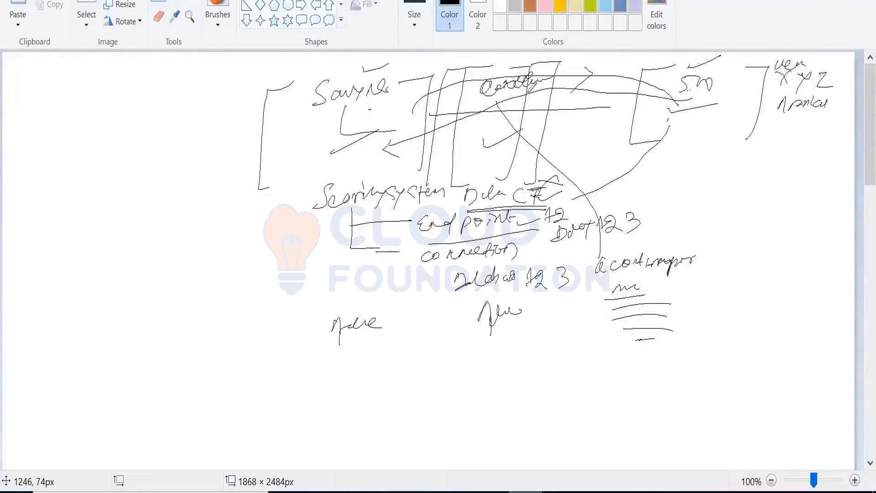
pyautogui.moveTo(365, 117)
pyautogui.mouseDown()
pyautogui.moveTo(593, 97)
pyautogui.moveTo(713, 135)
pyautogui.mouseUp()
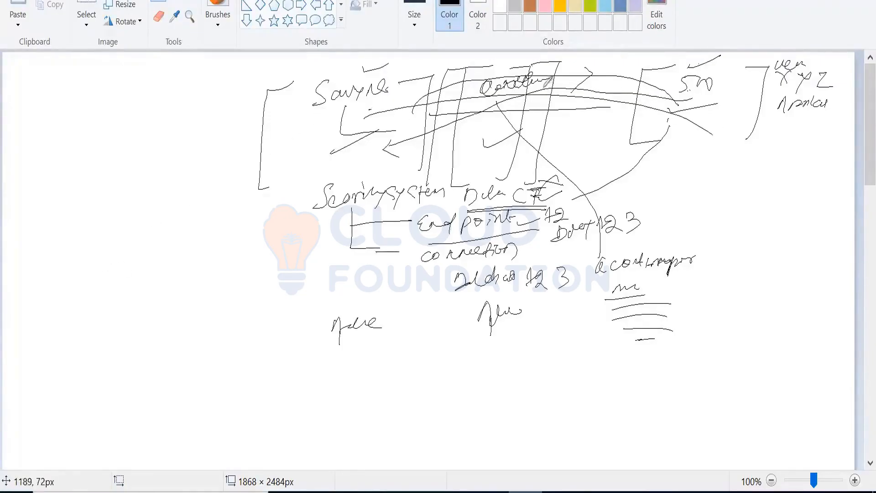
pyautogui.moveTo(545, 86); pyautogui.dragTo(551, 105)
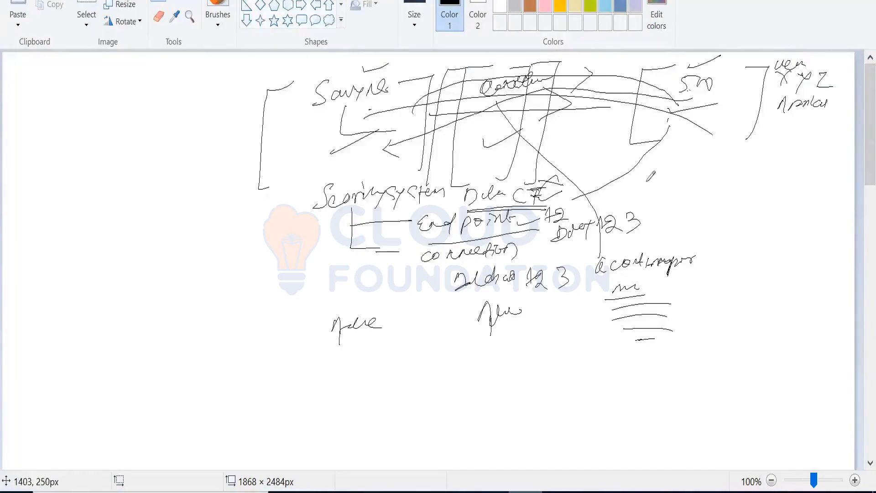
pyautogui.moveTo(644, 191)
pyautogui.mouseDown()
pyautogui.moveTo(669, 176)
pyautogui.moveTo(750, 170)
pyautogui.mouseUp()
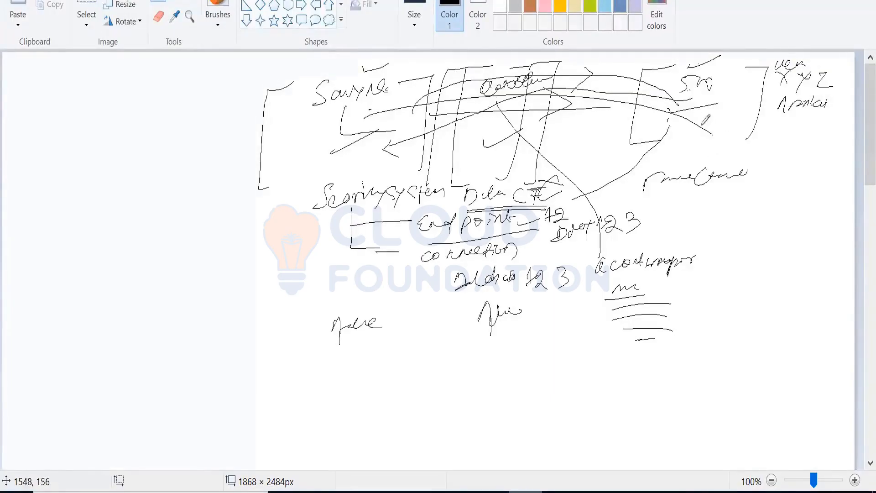
pyautogui.moveTo(753, 141)
pyautogui.mouseDown()
pyautogui.moveTo(660, 102)
pyautogui.moveTo(382, 160)
pyautogui.moveTo(372, 174)
pyautogui.mouseUp()
pyautogui.moveTo(523, 106); pyautogui.dragTo(556, 145)
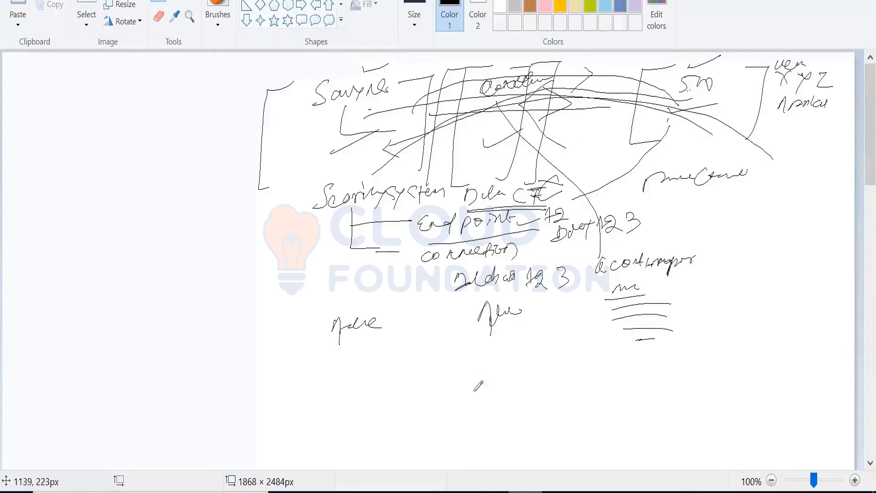
pyautogui.click(456, 492)
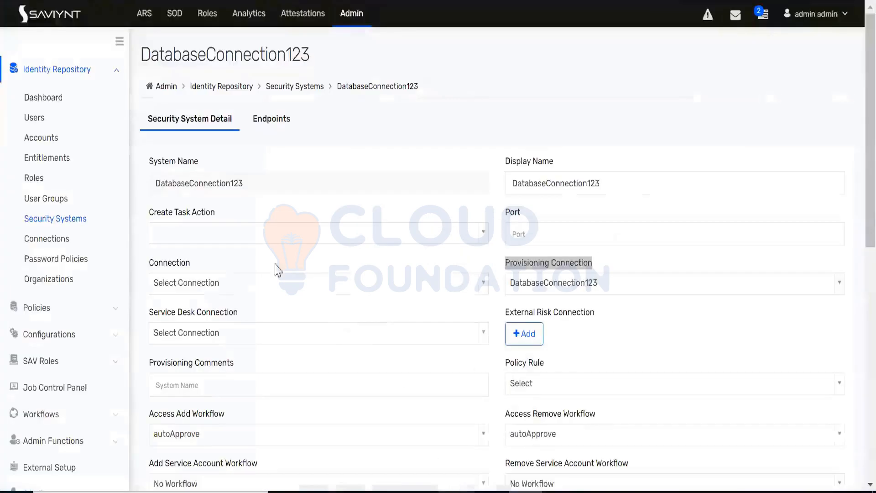
# Step: Set the Connection of the DatabaseConnection123 security system to DatabaseConnection123 and update the security system
pyautogui.moveTo(193, 270); pyautogui.dragTo(150, 269)
pyautogui.click(204, 262)
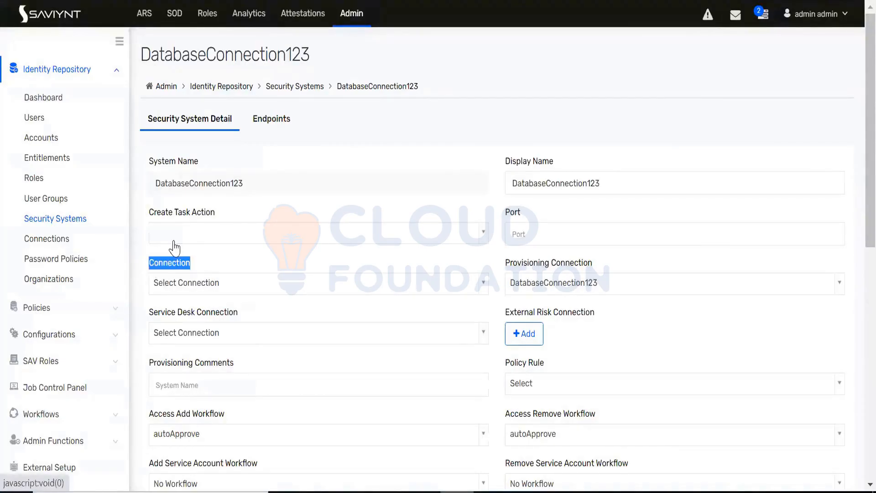
pyautogui.click(201, 288)
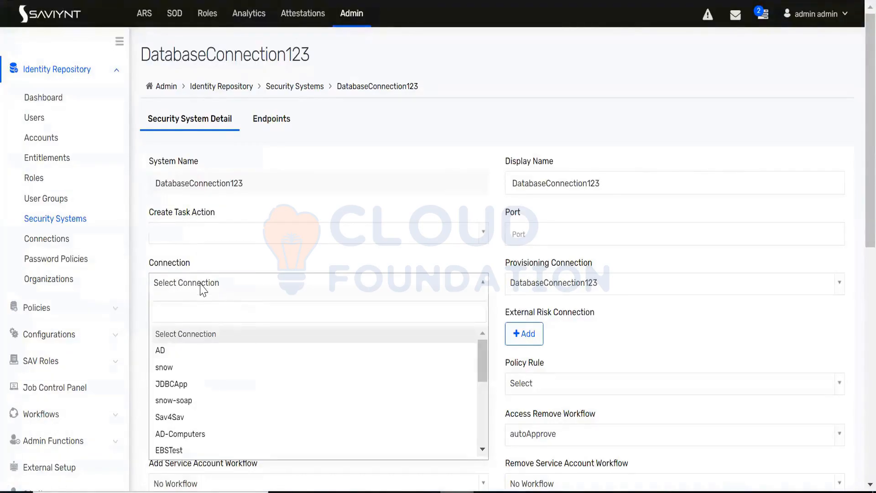
pyautogui.write('data')
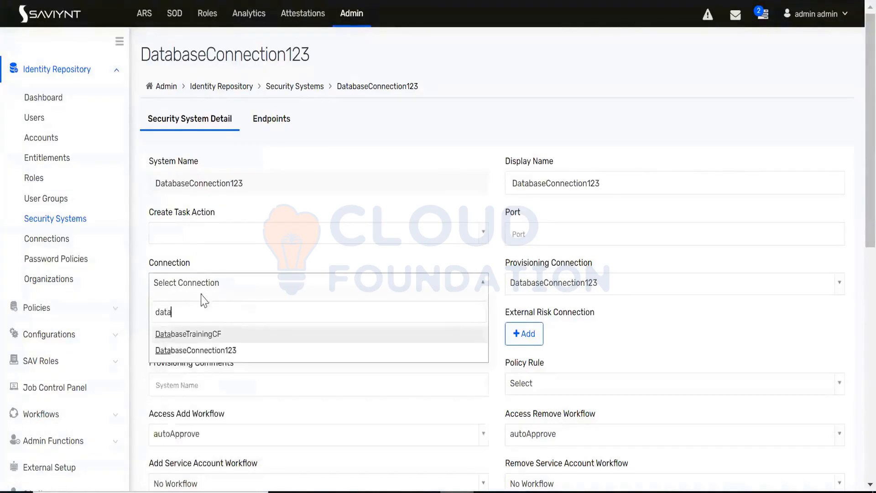
pyautogui.click(219, 350)
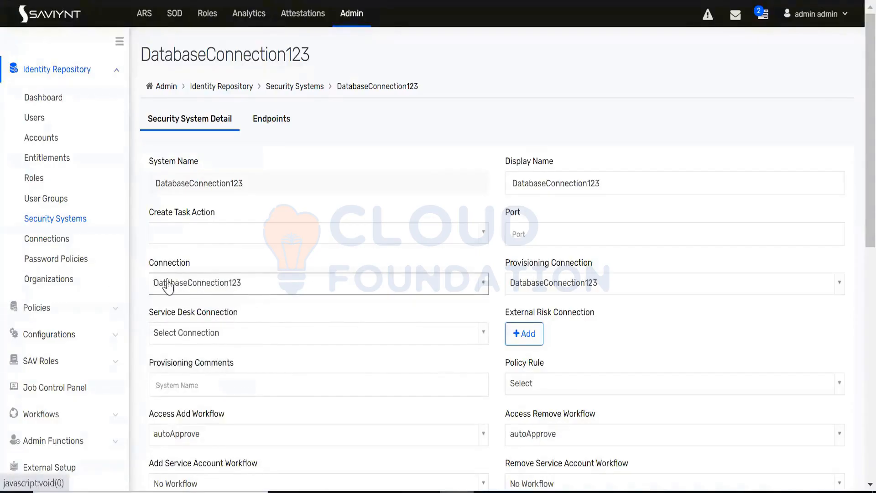
pyautogui.scroll(-10, 254, 303)
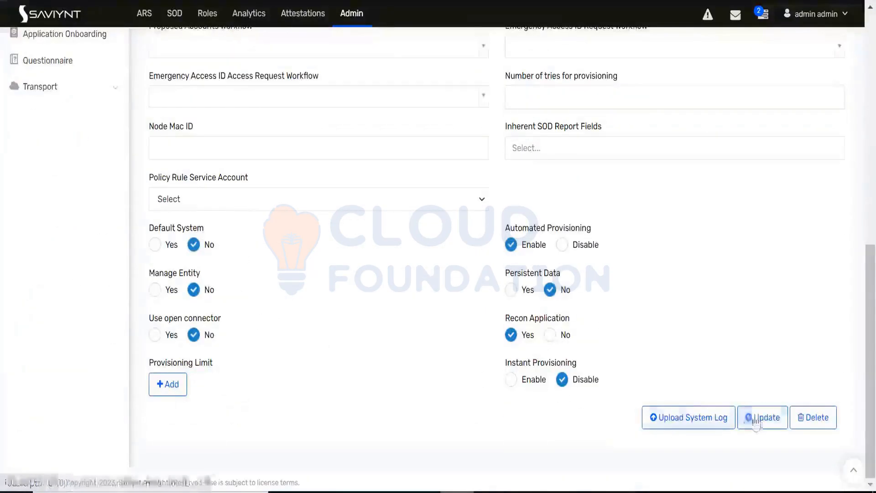
pyautogui.click(758, 419)
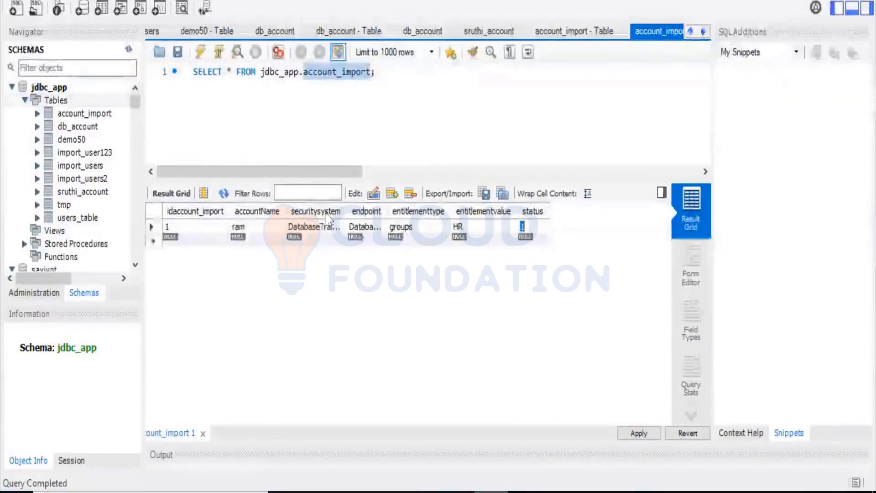
# Step: Check the account_import row's securitysystem and endpoint values in MySQL Workbench, and find and open the DatabaseTrainingCF security system in Saviynt by searching for "data"
pyautogui.doubleClick(315, 226)
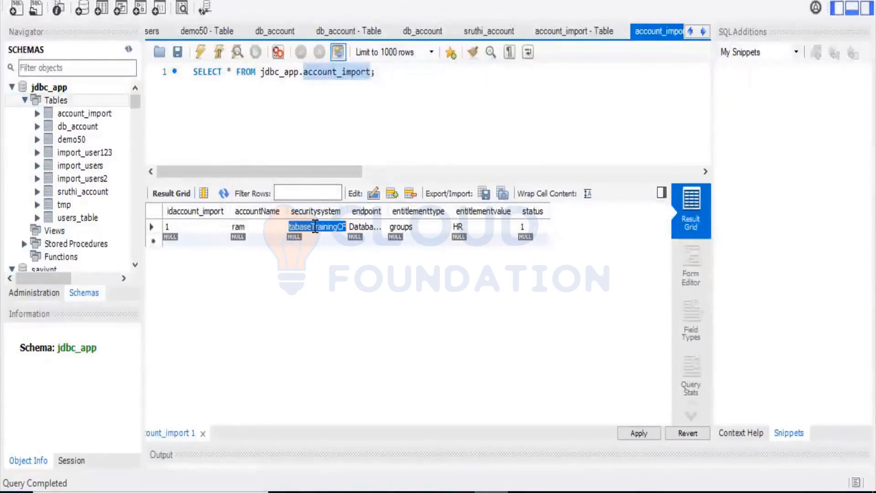
pyautogui.doubleClick(378, 228)
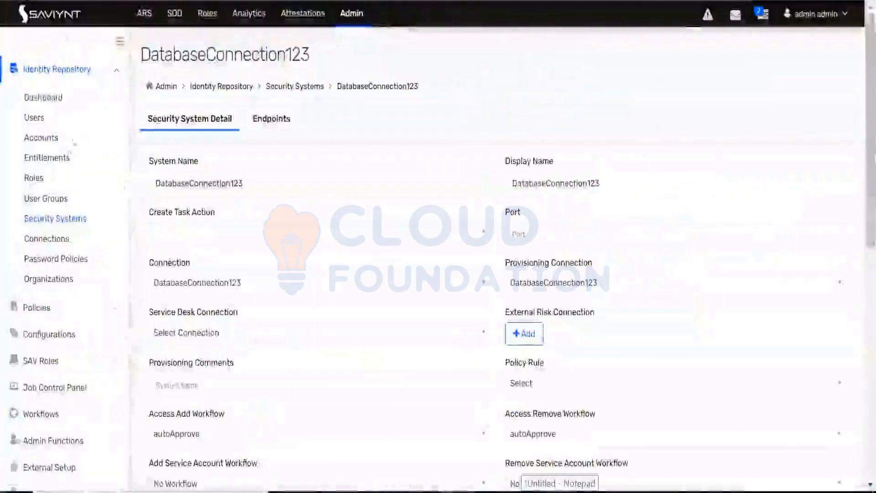
pyautogui.click(78, 220)
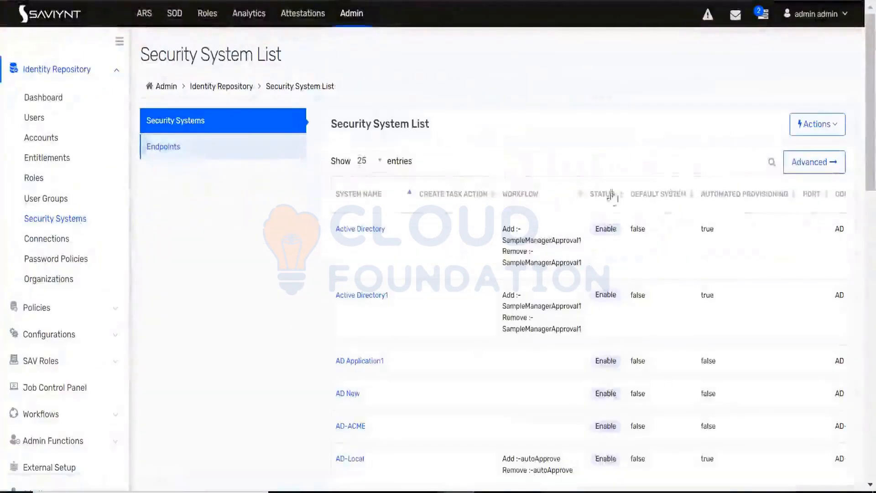
pyautogui.click(690, 166)
pyautogui.write('dta')
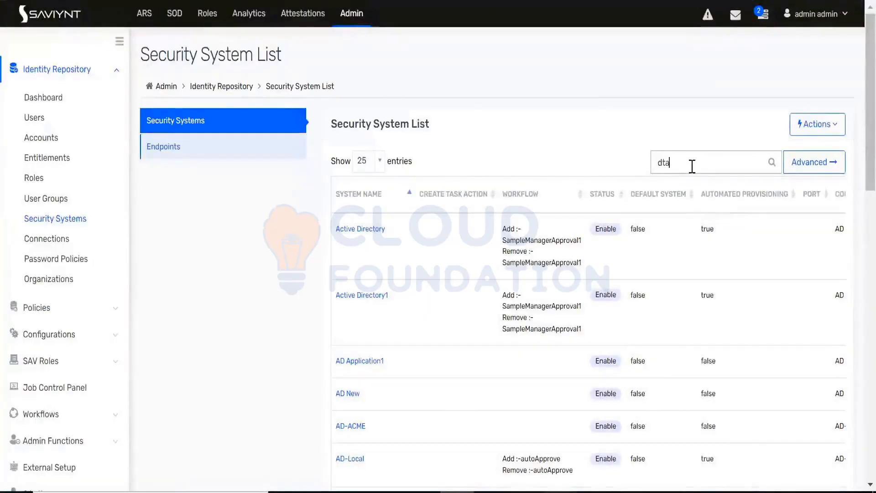
pyautogui.press('BackSpace')
pyautogui.press('BackSpace')
pyautogui.write('ata')
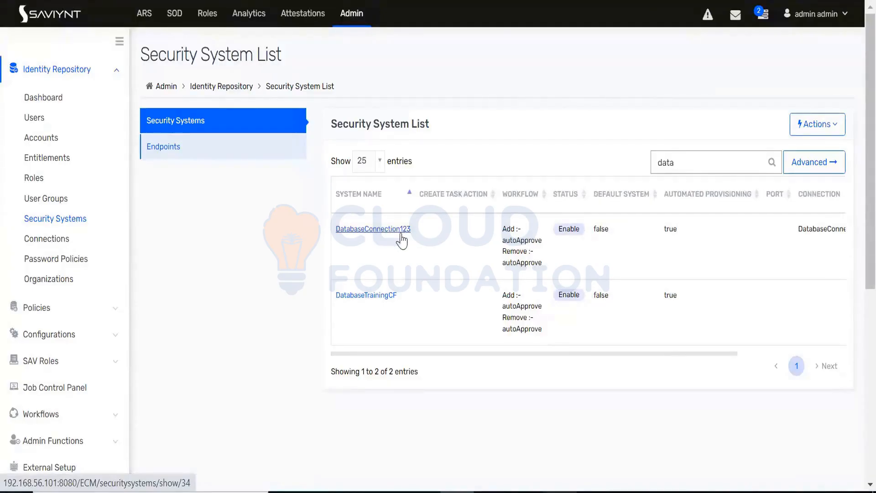
pyautogui.click(375, 296)
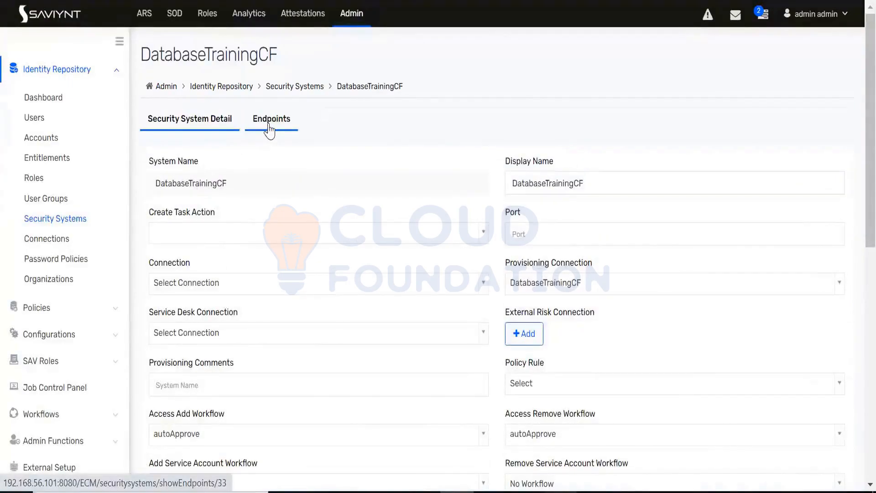
# Step: Set the Connection of the DatabaseTrainingCF security system to DatabaseTrainingCF and update the security system
pyautogui.moveTo(229, 183); pyautogui.dragTo(155, 183)
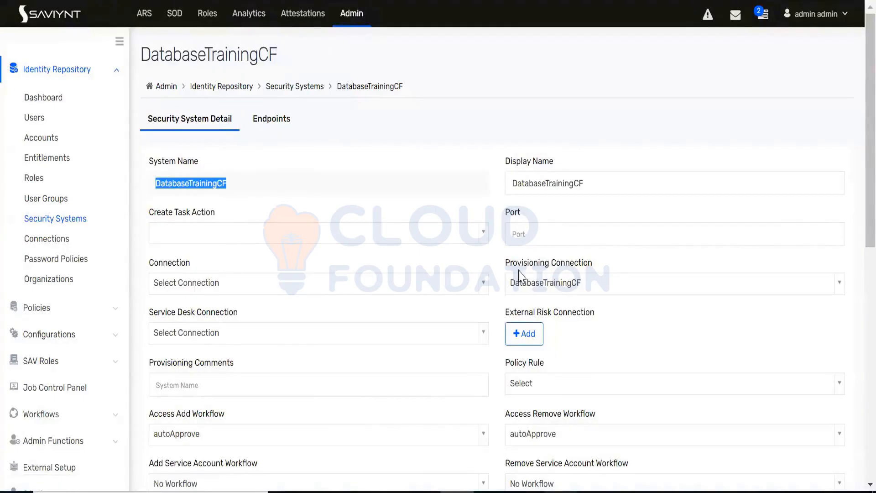
pyautogui.moveTo(599, 271); pyautogui.dragTo(498, 268)
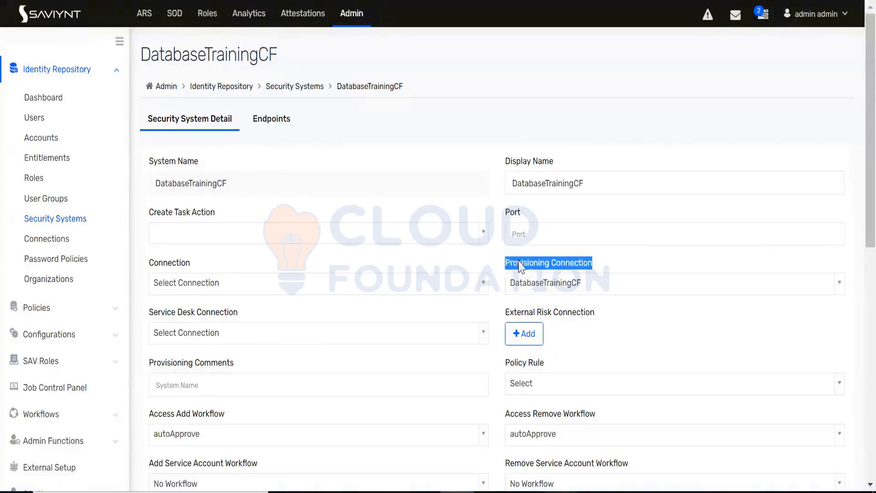
pyautogui.click(266, 292)
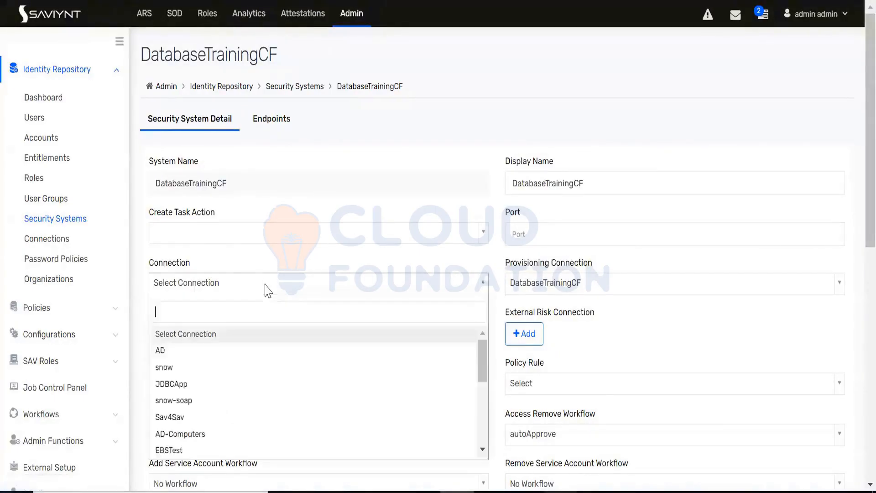
pyautogui.write('da')
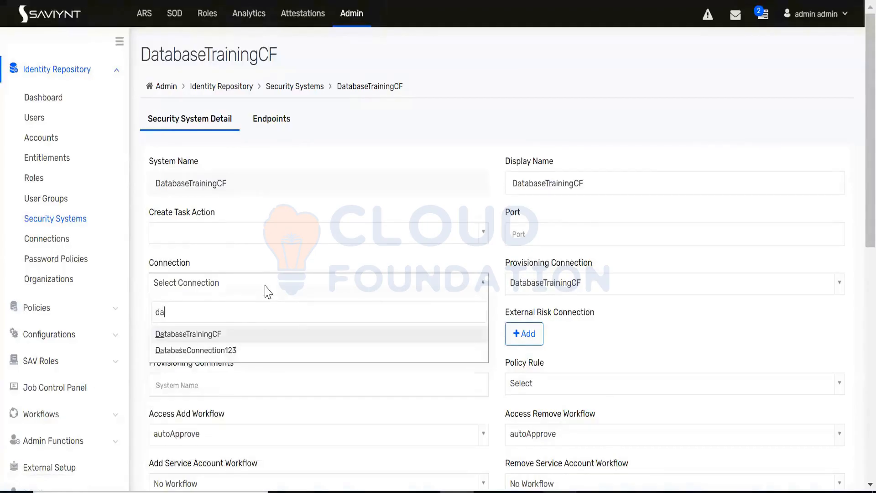
pyautogui.click(215, 340)
pyautogui.scroll(-10, 294, 307)
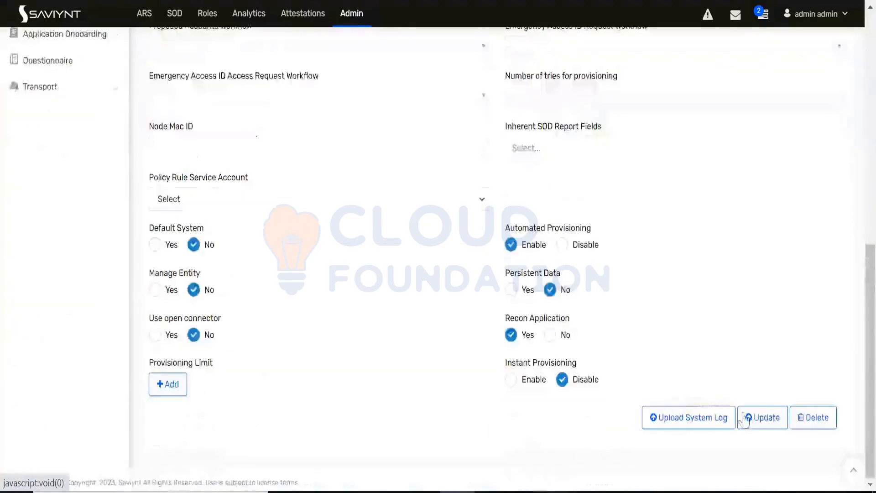
pyautogui.click(745, 419)
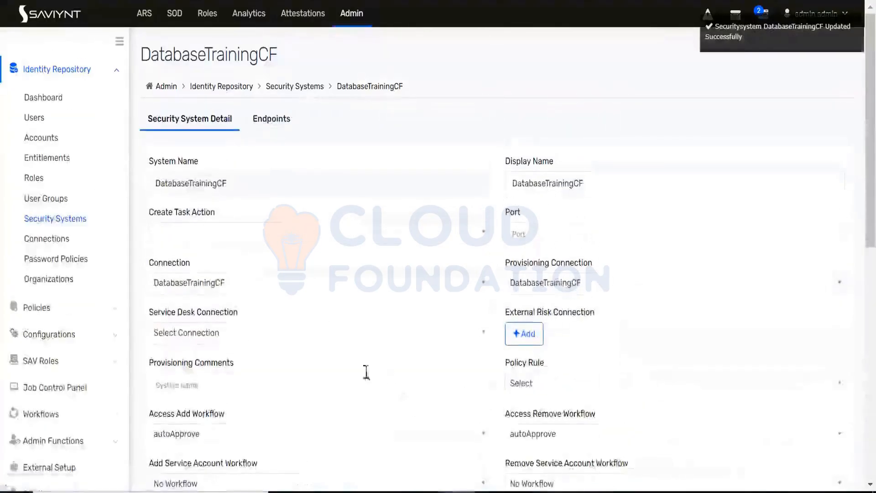
# Step: Check the endpoints of the DatabaseTrainingCF security system, and search the connection list for "data" to open the DatabaseTrainingCF connection
pyautogui.click(267, 120)
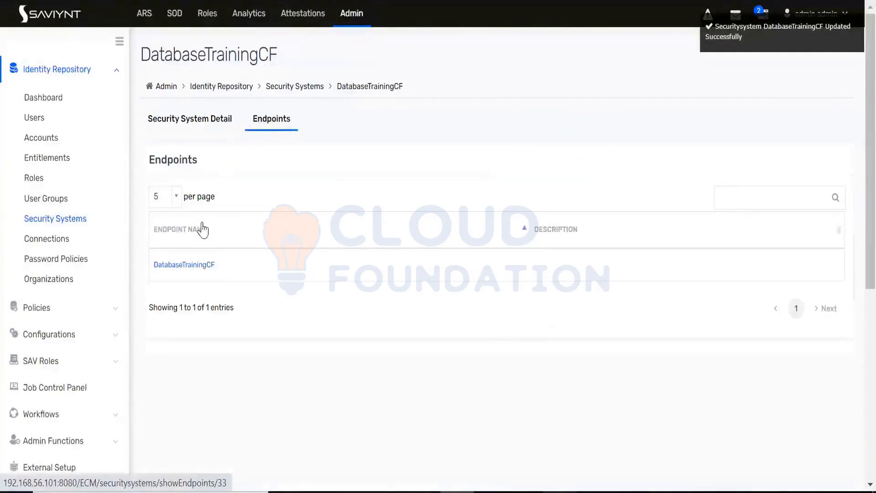
pyautogui.click(219, 271)
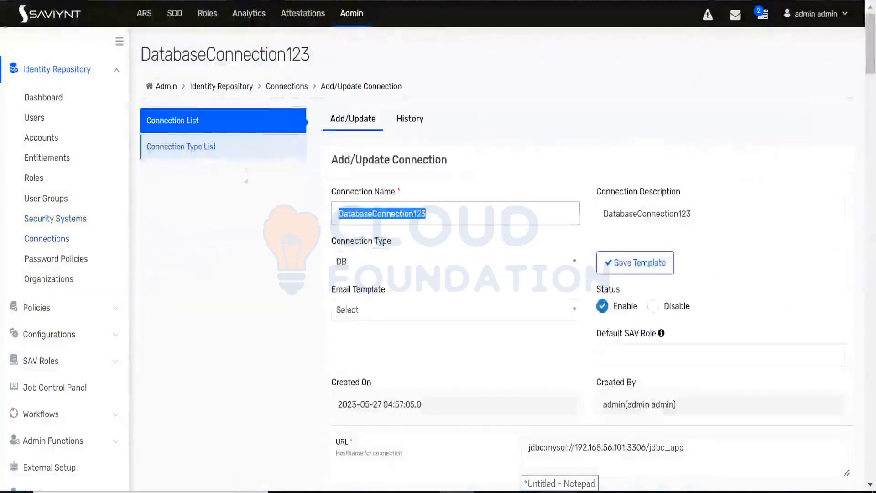
pyautogui.click(209, 129)
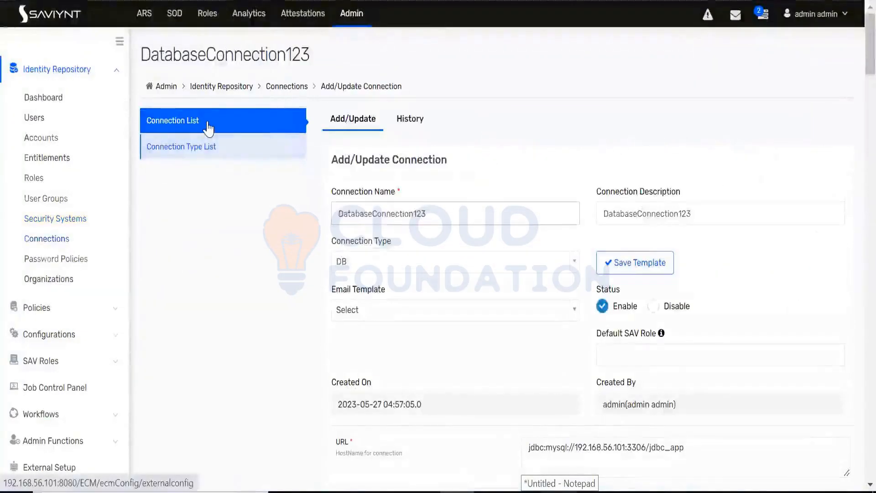
pyautogui.click(735, 164)
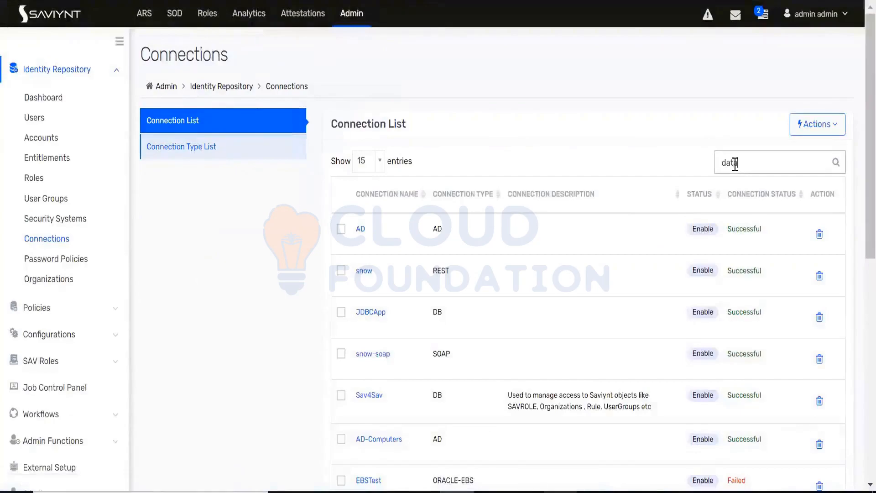
pyautogui.click(383, 228)
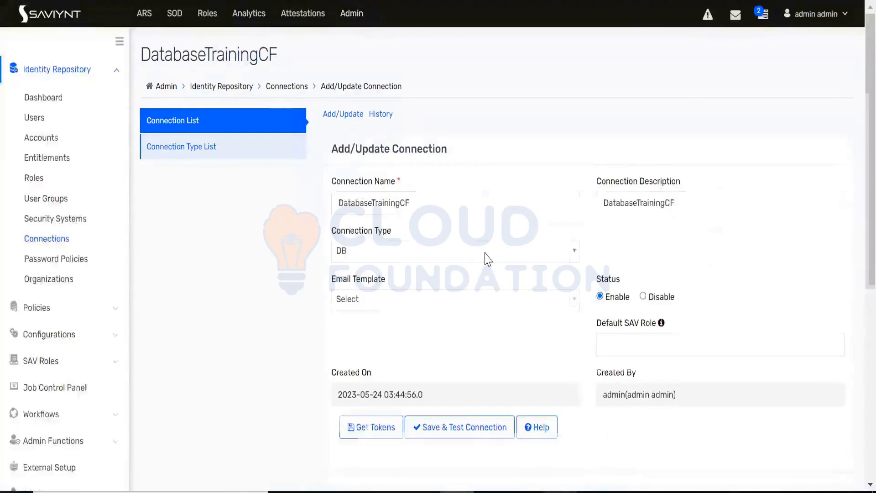
# Step: Paste the copied accounts import dataMapping XML into the ACCOUNTSIMPORT field of the DatabaseTrainingCF connection
pyautogui.scroll(-10, 485, 256)
pyautogui.scroll(-15, 487, 259)
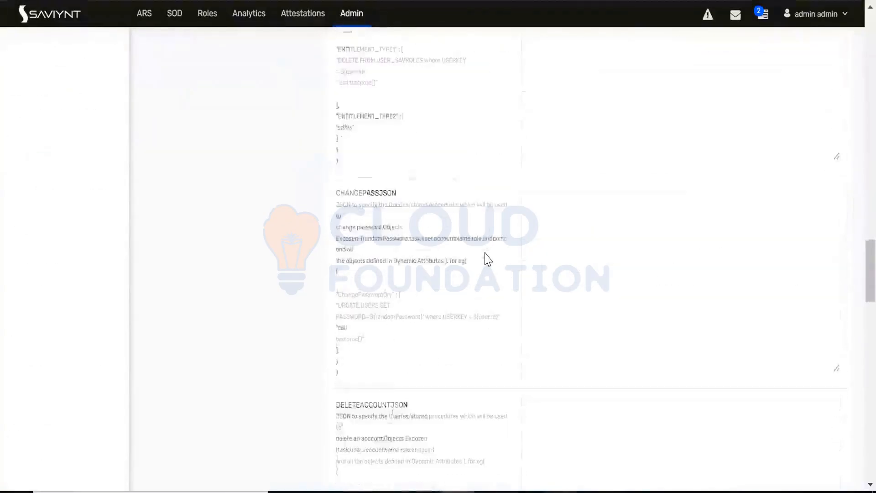
pyautogui.scroll(-9, 487, 260)
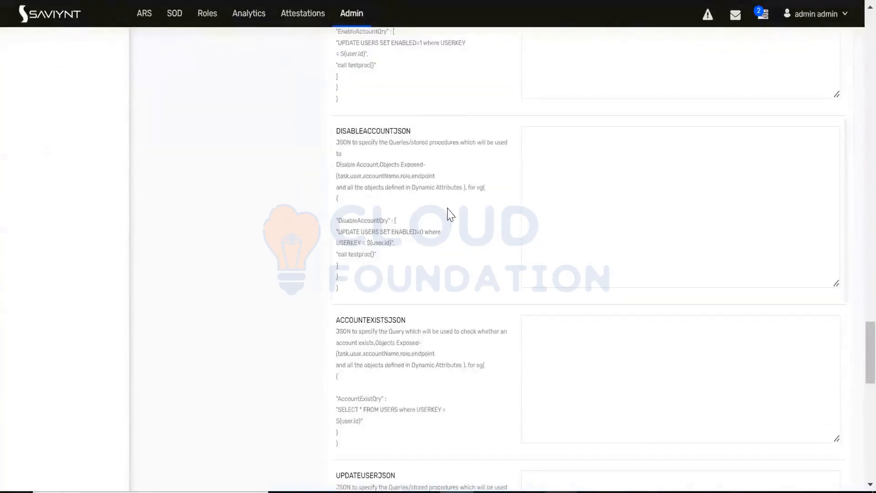
pyautogui.scroll(-4, 484, 276)
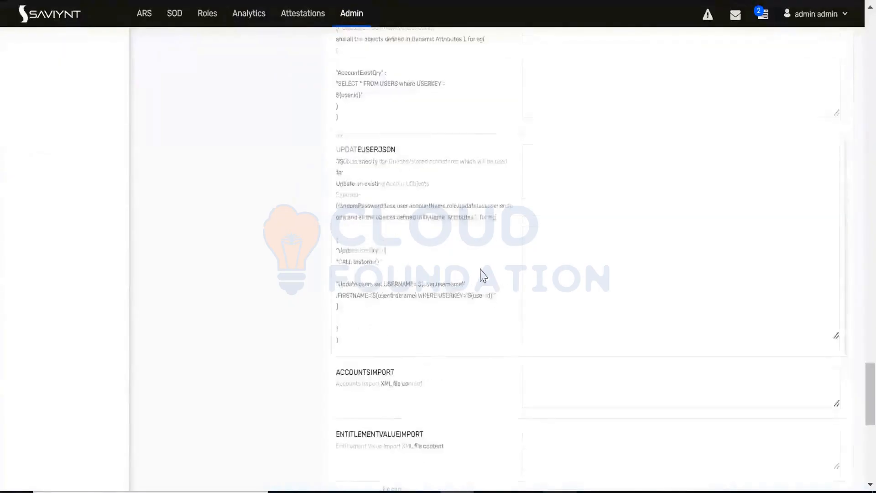
pyautogui.click(536, 310)
pyautogui.hotkey('ctrl', 'v')
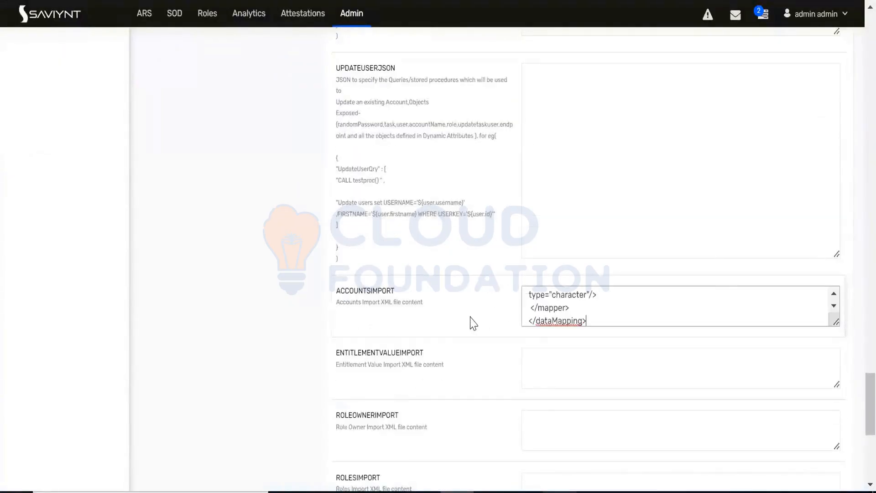
# Step: Save and test the DatabaseTrainingCF connection, and dismiss the connection status message
pyautogui.scroll(-7, 472, 323)
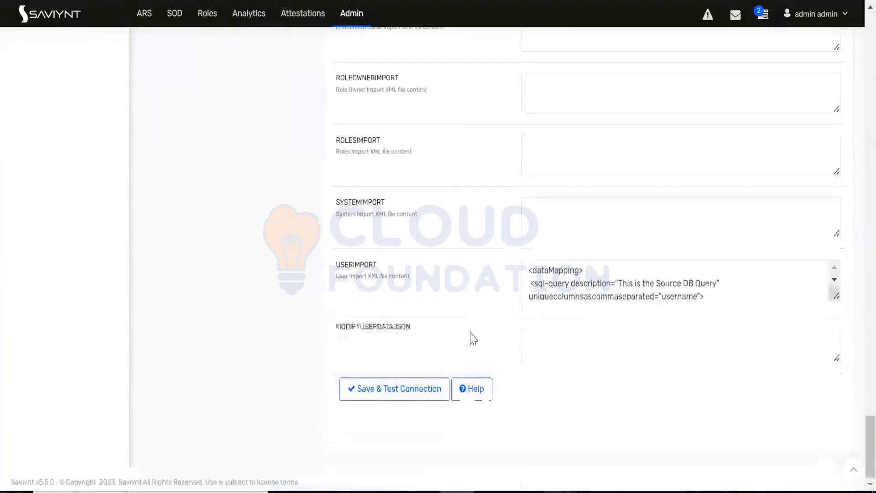
pyautogui.click(398, 392)
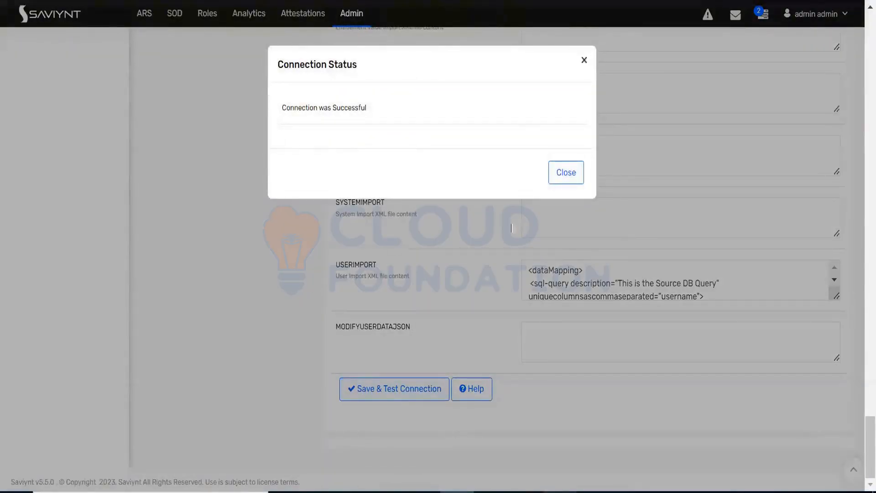
pyautogui.click(565, 172)
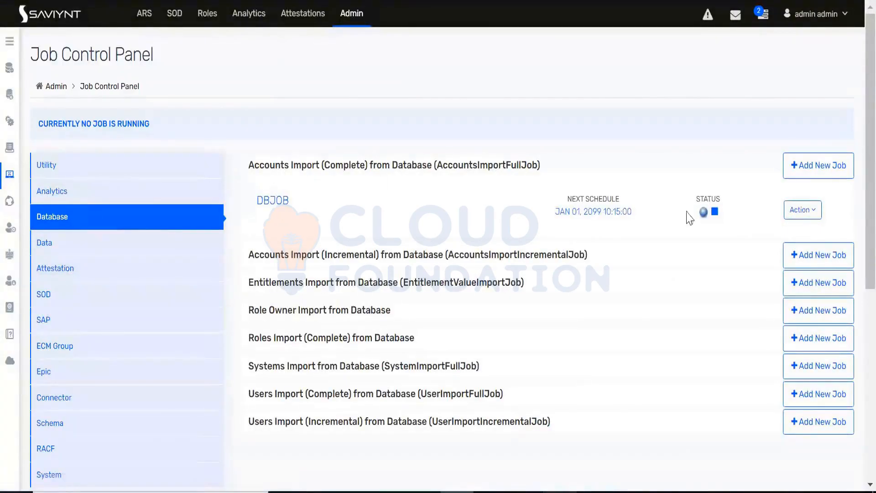
# Step: Start the DBJOB complete accounts import job from database with DatabaseTrainingCF as the connection
pyautogui.click(807, 214)
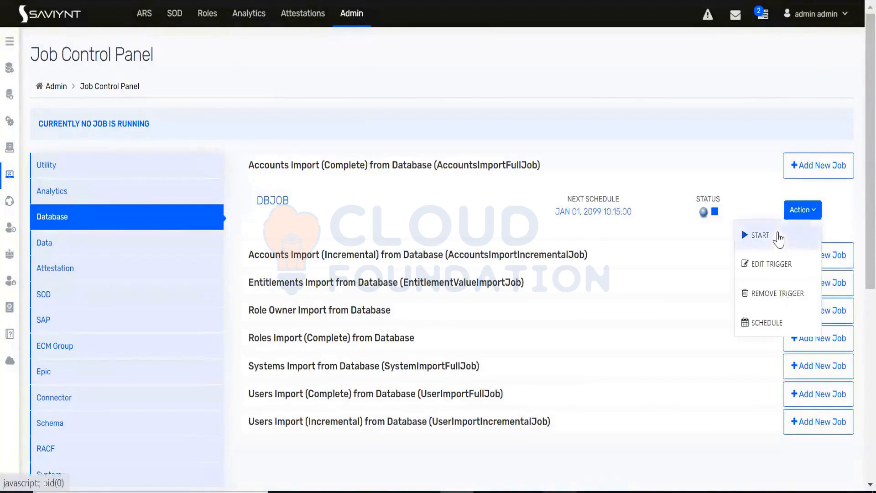
pyautogui.click(535, 165)
pyautogui.click(333, 130)
pyautogui.write('d')
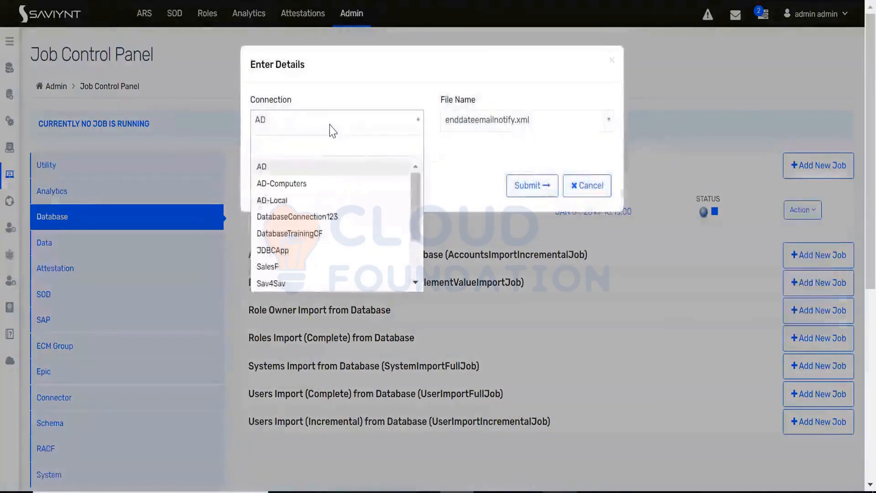
pyautogui.write('ata')
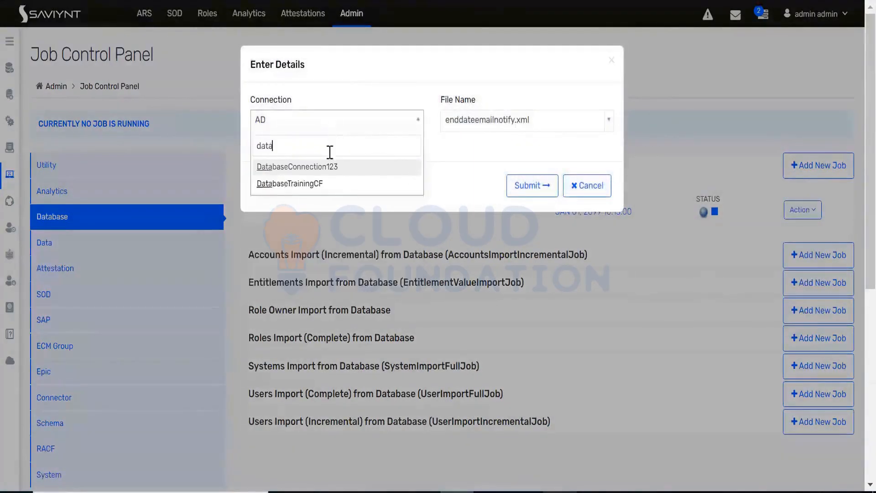
pyautogui.click(323, 184)
pyautogui.click(528, 187)
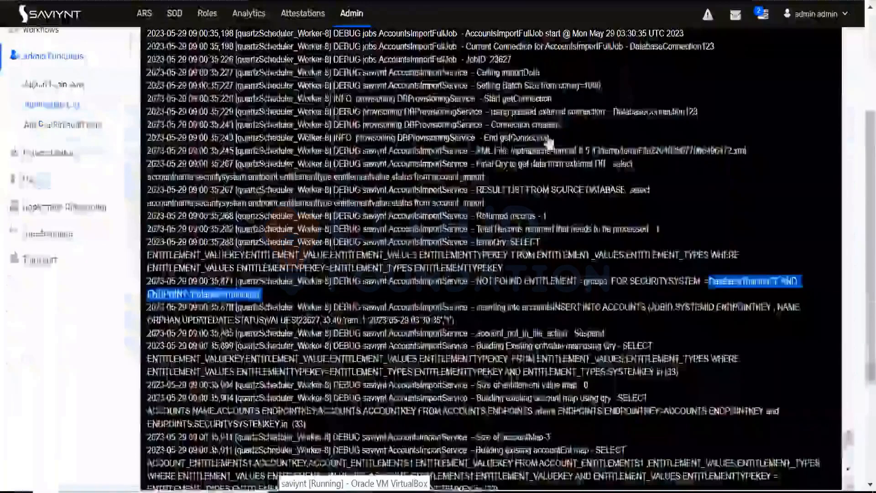
# Step: Fetch the latest 1000 lines of debugLog.log in the application logs and find the entries of the new accounts import run
pyautogui.scroll(5, 487, 309)
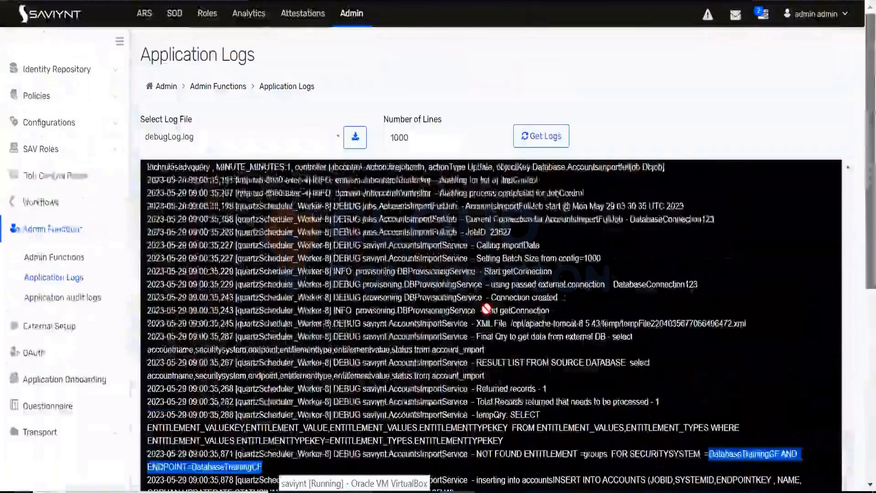
pyautogui.click(541, 136)
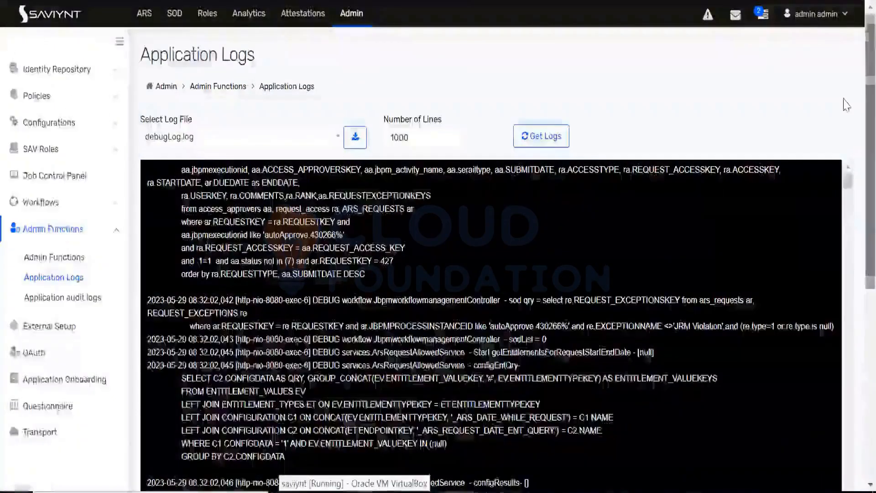
pyautogui.scroll(-6, 847, 105)
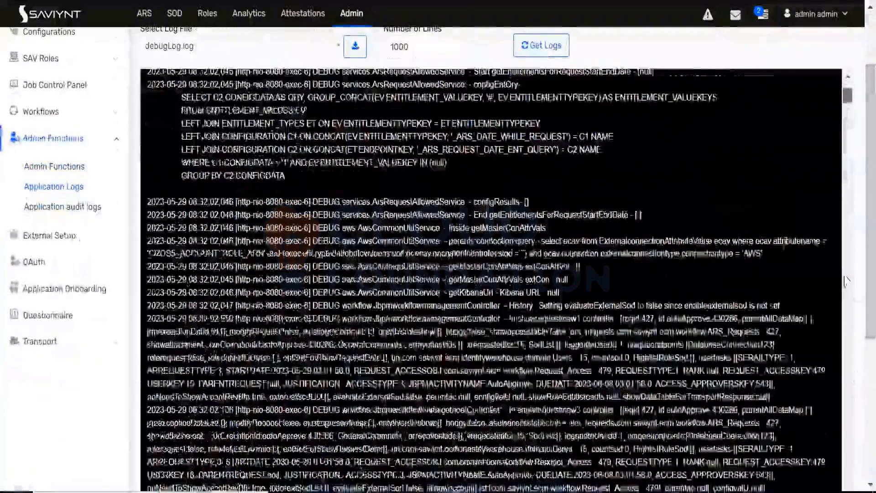
pyautogui.scroll(-15, 845, 280)
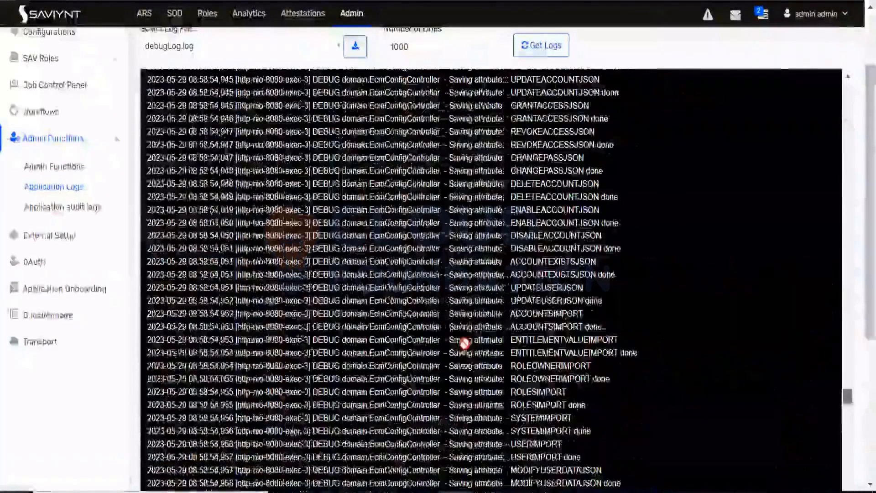
pyautogui.scroll(-15, 336, 287)
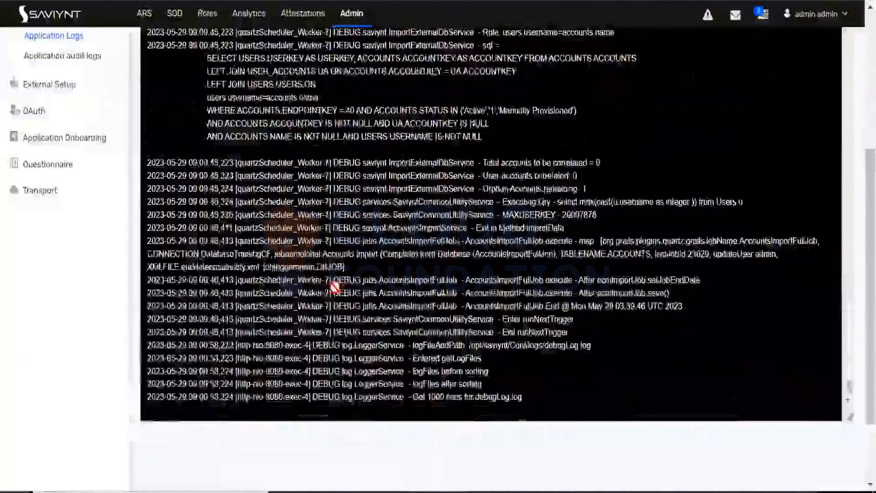
pyautogui.doubleClick(294, 177)
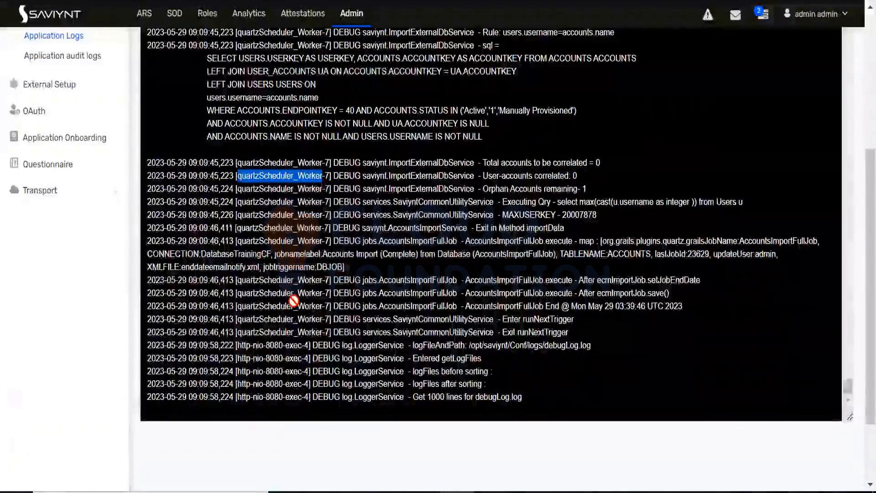
# Step: Examine the start of the accounts import run in the log for the connection used and the records returned for processing
pyautogui.scroll(8, 293, 301)
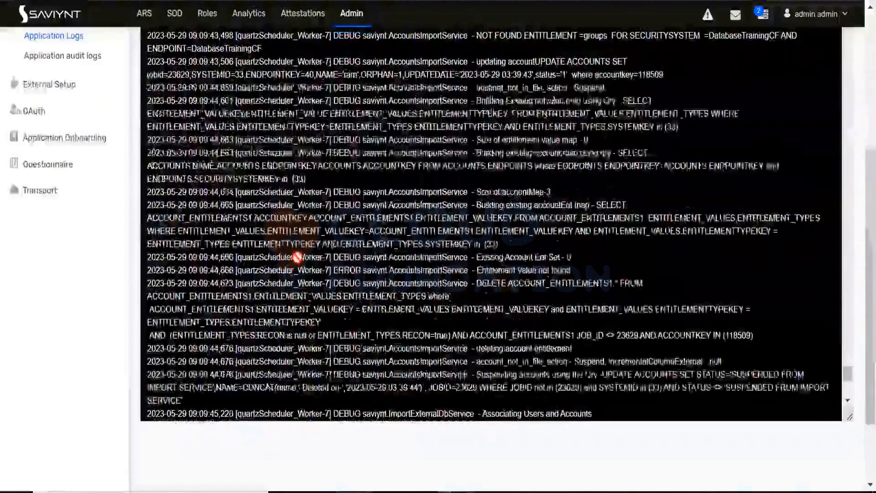
pyautogui.scroll(5, 297, 256)
pyautogui.scroll(5, 295, 255)
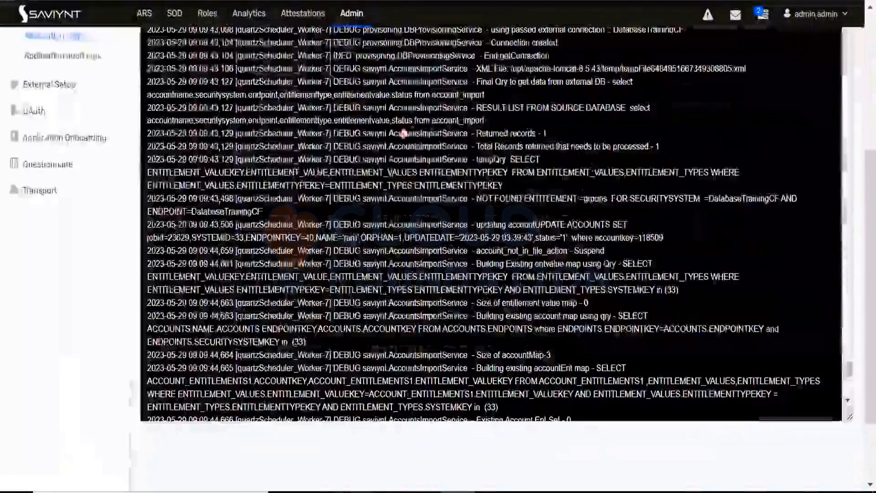
pyautogui.doubleClick(315, 133)
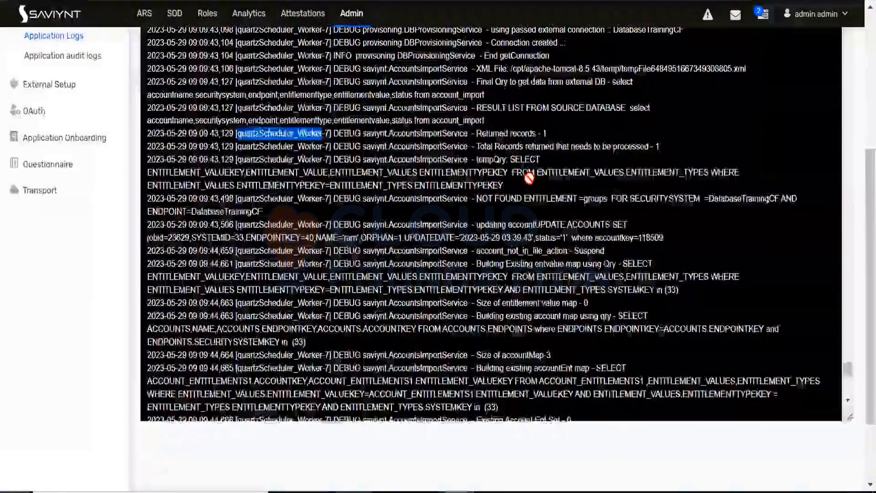
pyautogui.scroll(5, 515, 124)
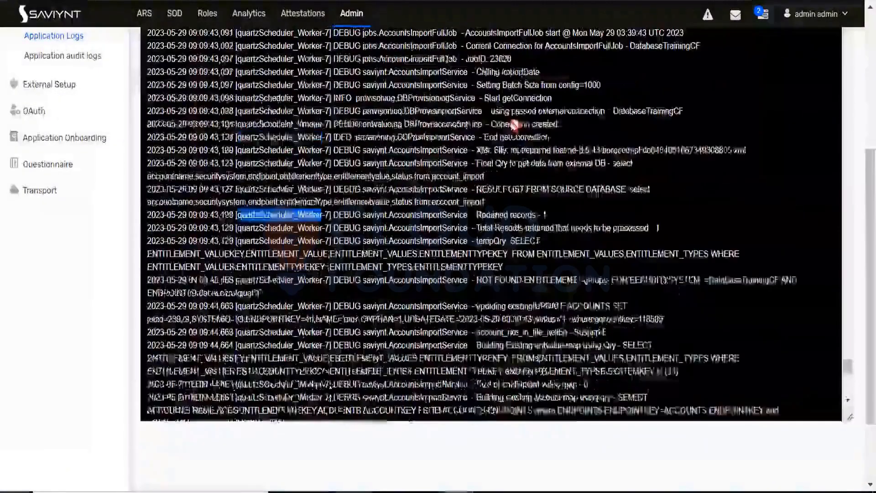
pyautogui.doubleClick(617, 114)
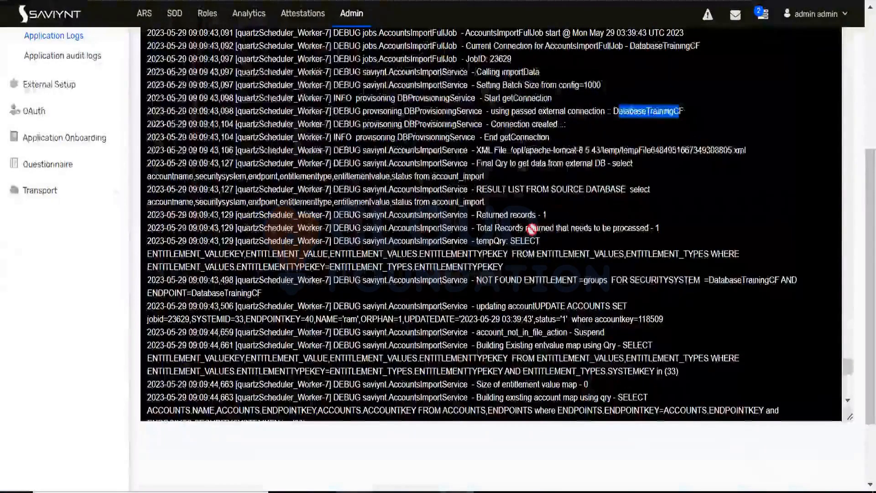
pyautogui.moveTo(533, 228); pyautogui.dragTo(659, 229)
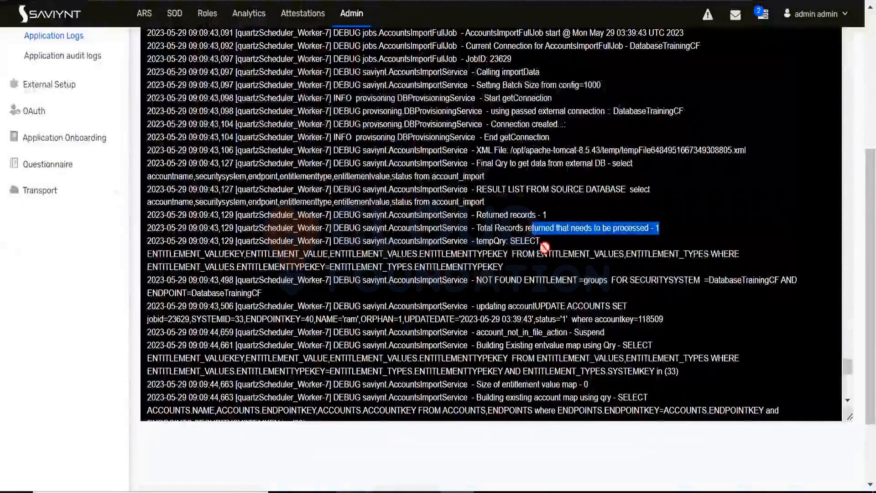
# Step: Examine the account update entry in the log and compare it with the accountName of the account_import row in MySQL Workbench
pyautogui.scroll(-3, 533, 305)
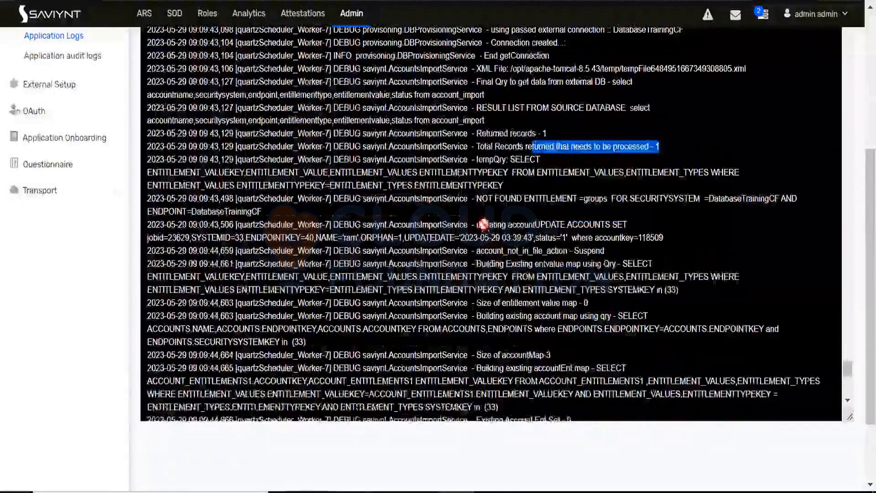
pyautogui.moveTo(486, 224); pyautogui.dragTo(600, 316)
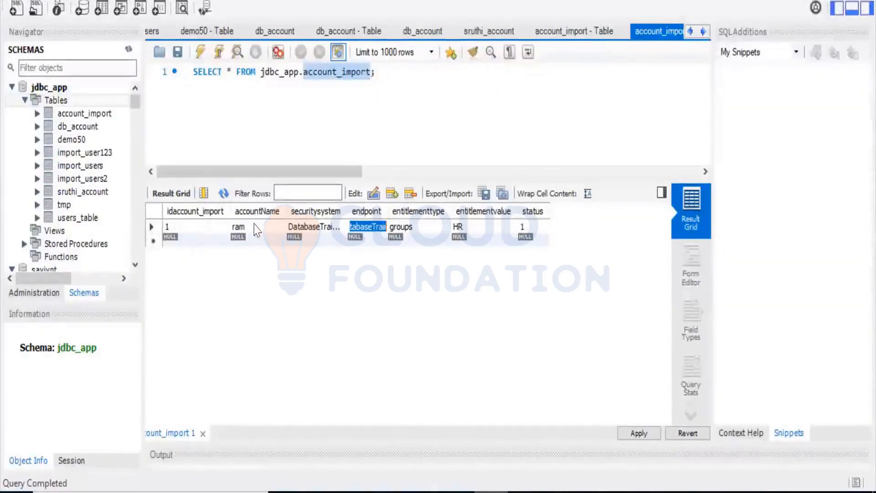
pyautogui.doubleClick(254, 228)
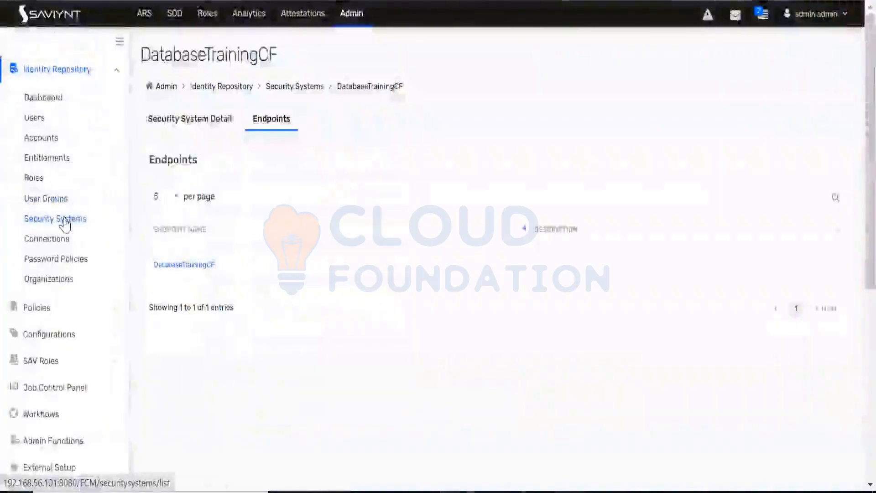
# Step: Search Saviynt's security systems for "data", open DatabaseTrainingCF and its DatabaseTrainingCF endpoint, and show the endpoint's accounts
pyautogui.click(69, 221)
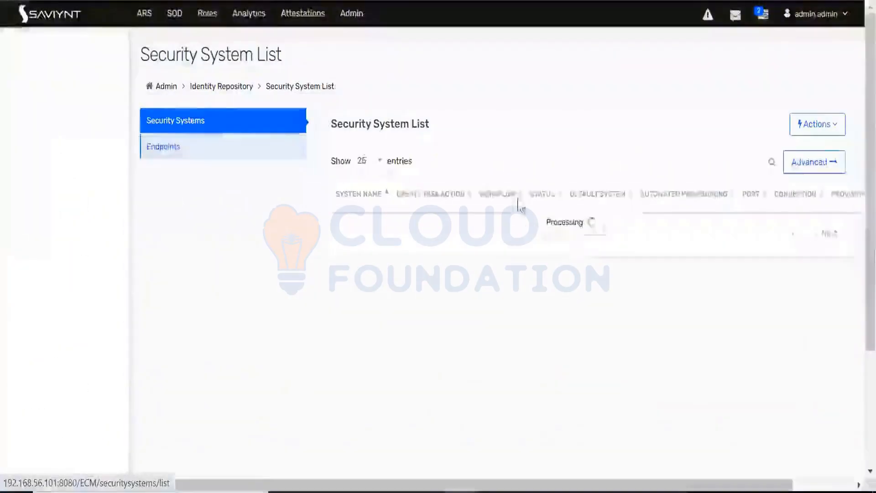
pyautogui.click(710, 164)
pyautogui.write('data')
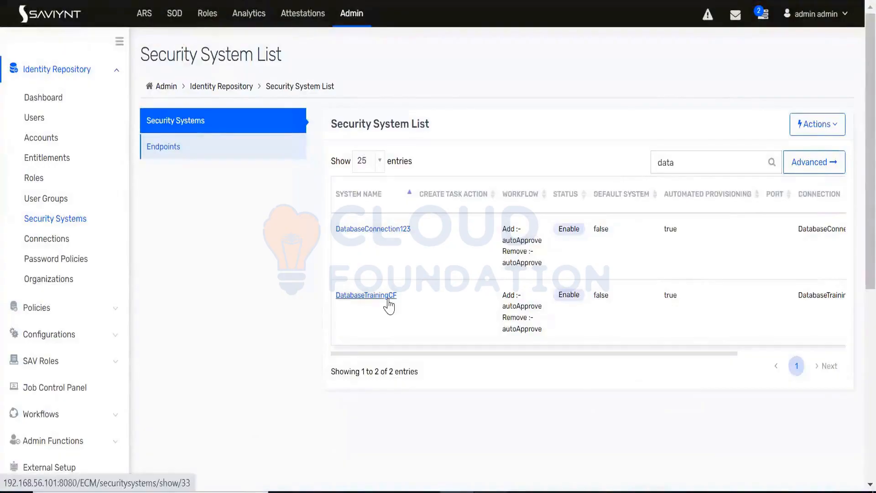
pyautogui.click(389, 299)
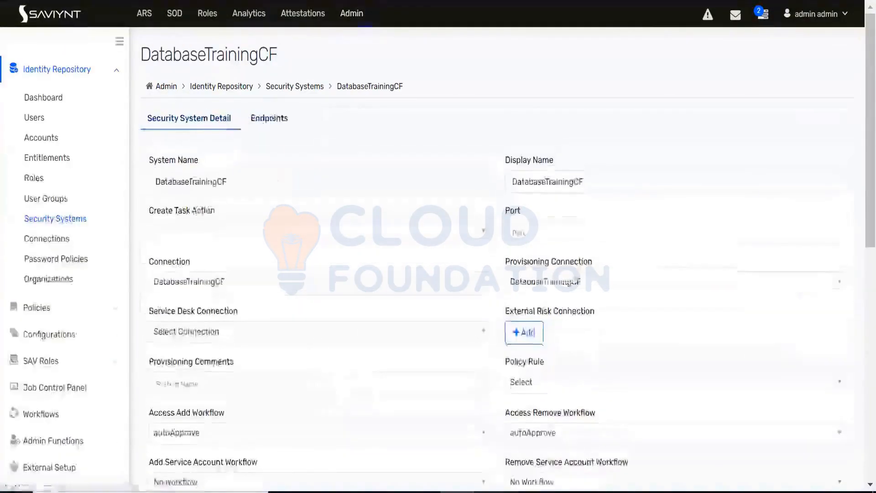
pyautogui.click(273, 122)
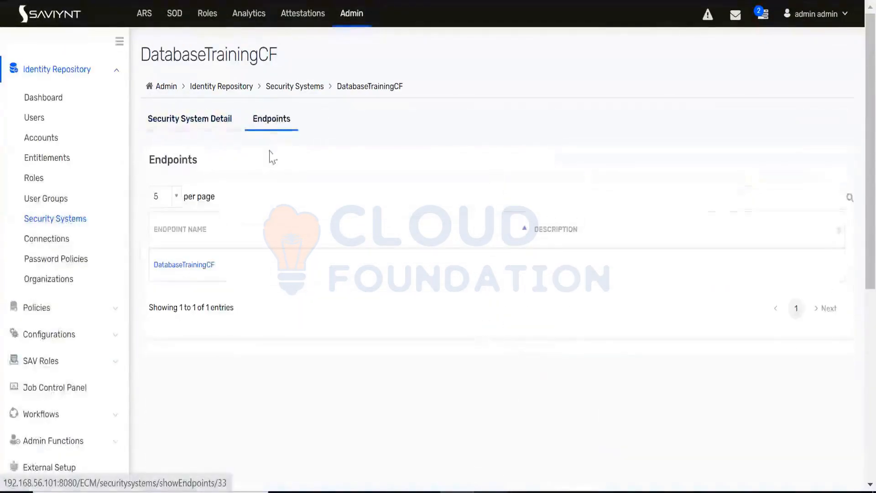
pyautogui.click(187, 267)
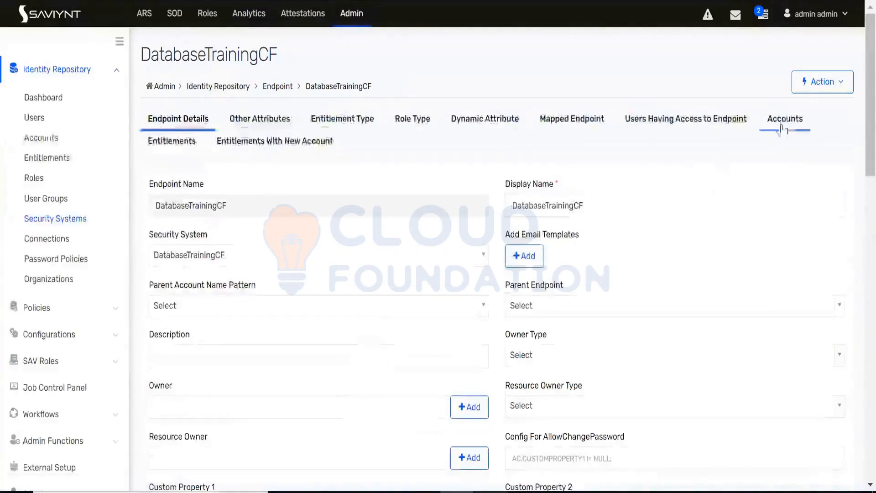
pyautogui.click(785, 120)
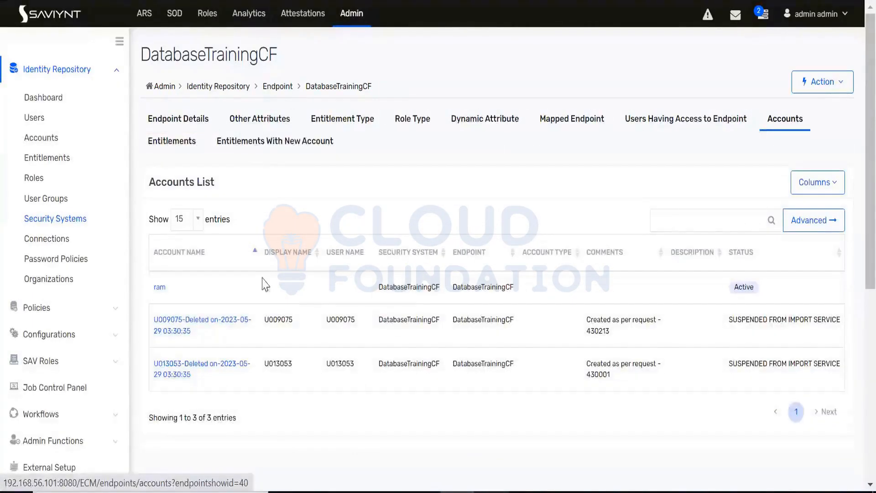
# Step: Compare the active account's name in the endpoint's accounts list with the accountName value in MySQL Workbench, and return to Saviynt
pyautogui.doubleClick(159, 287)
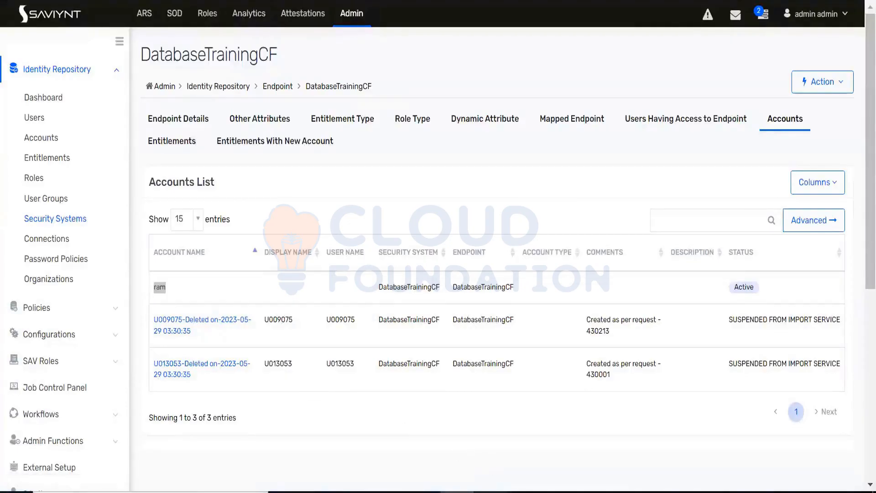
pyautogui.click(491, 491)
pyautogui.click(248, 225)
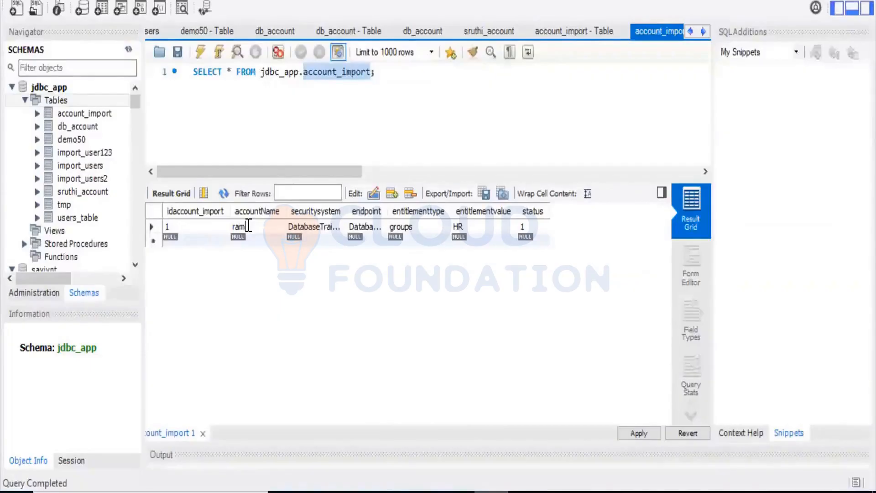
pyautogui.hotkey('alt', 'Tab')
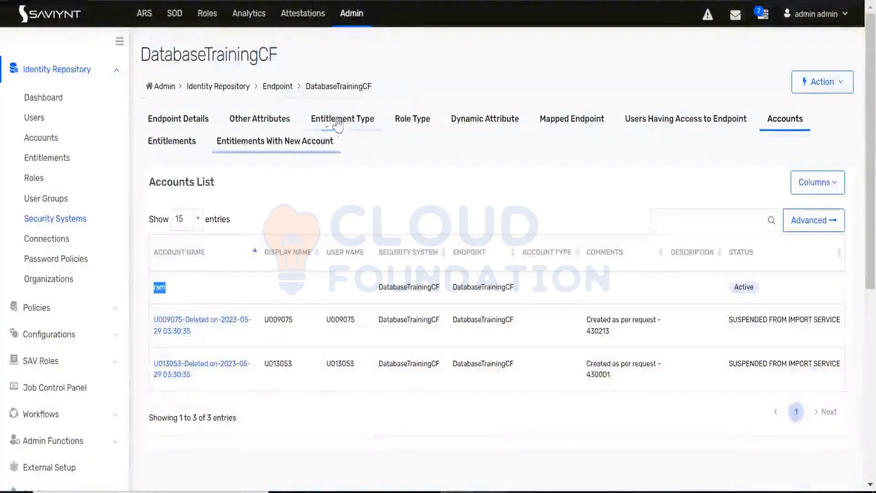
# Step: Check the entitlement types of the DatabaseTrainingCF endpoint, and return to its accounts list to review the active imported account
pyautogui.click(338, 123)
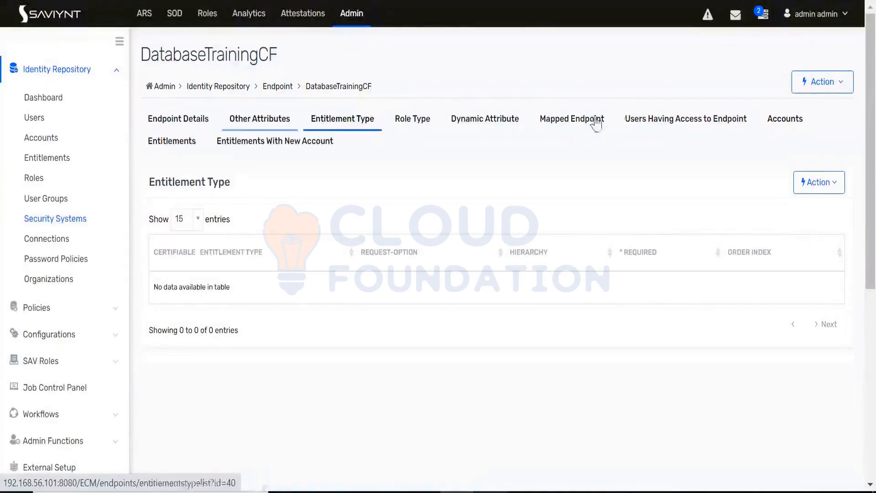
pyautogui.click(777, 127)
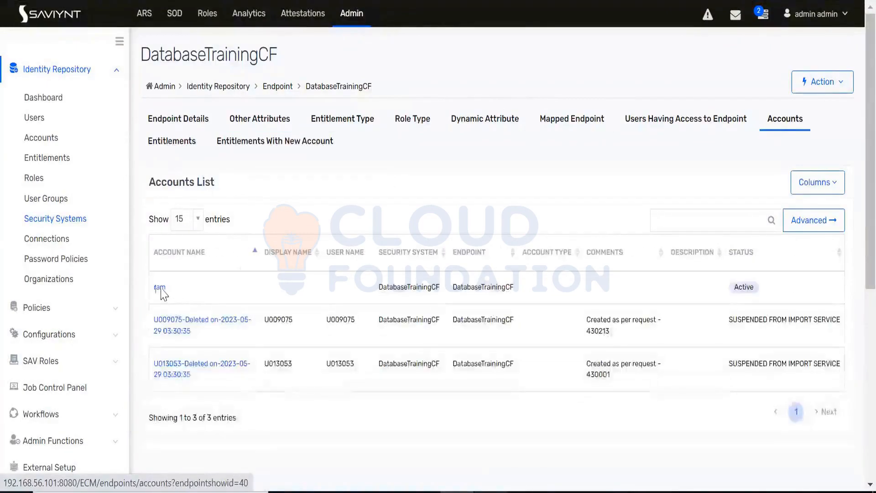
pyautogui.moveTo(167, 291); pyautogui.dragTo(154, 291)
pyautogui.click(179, 290)
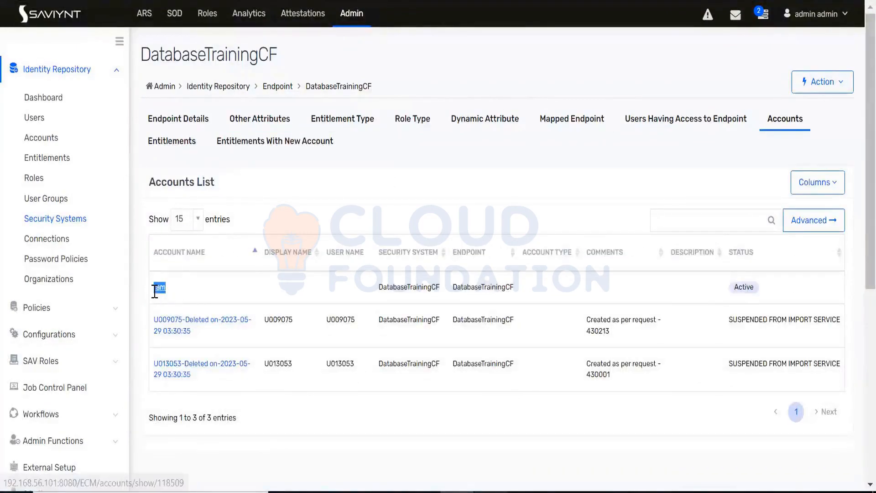
pyautogui.click(183, 291)
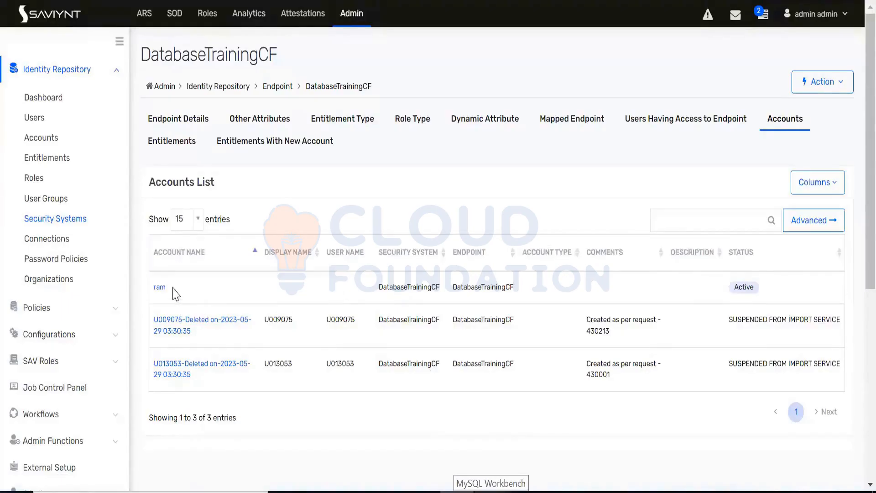
# Step: Switch from Saviynt's accounts list to MySQL Workbench and start a new account_import row by entering a second account's name under accountName
pyautogui.moveTo(174, 294); pyautogui.dragTo(153, 287)
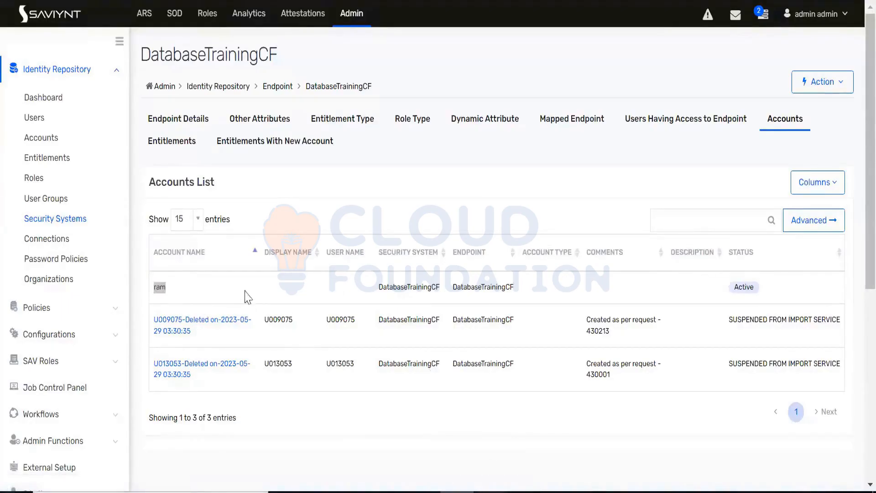
pyautogui.hotkey('alt', 'Tab')
pyautogui.doubleClick(256, 238)
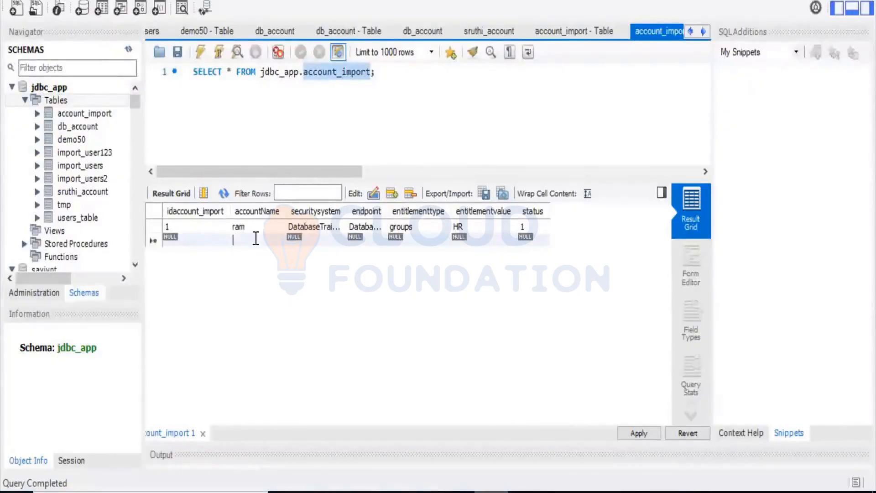
pyautogui.write('sam')
pyautogui.press('Tab')
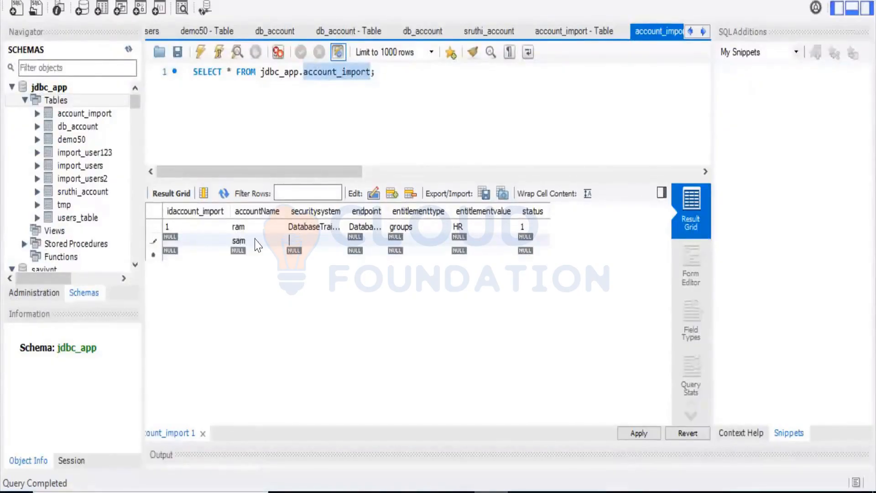
# Step: Review the securitysystem value of the existing account_import row and the new row's securitysystem, endpoint and status cells
pyautogui.doubleClick(306, 227)
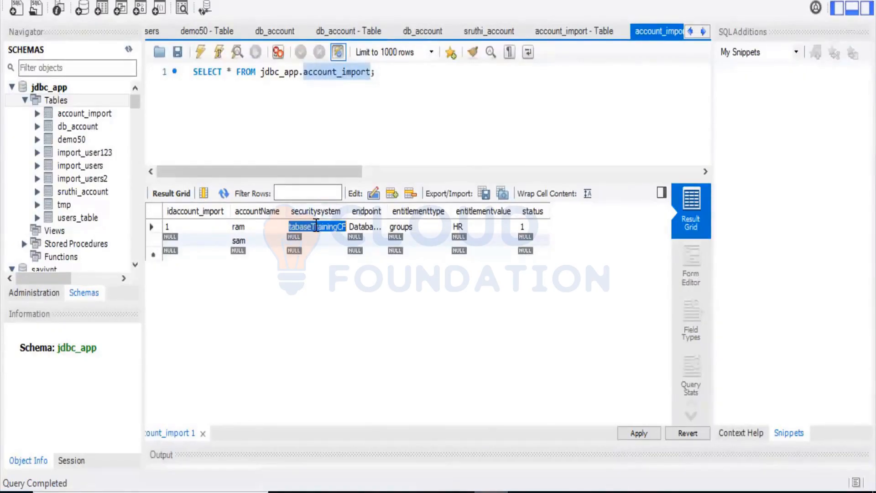
pyautogui.doubleClick(300, 238)
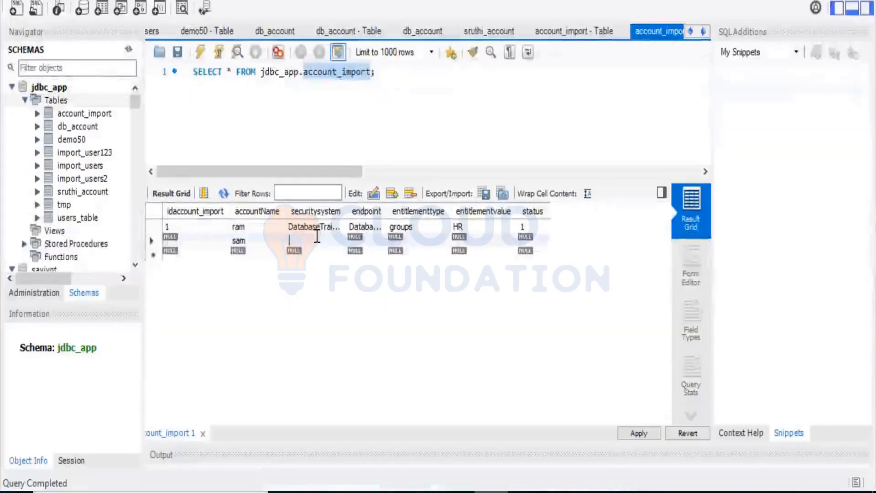
pyautogui.doubleClick(367, 239)
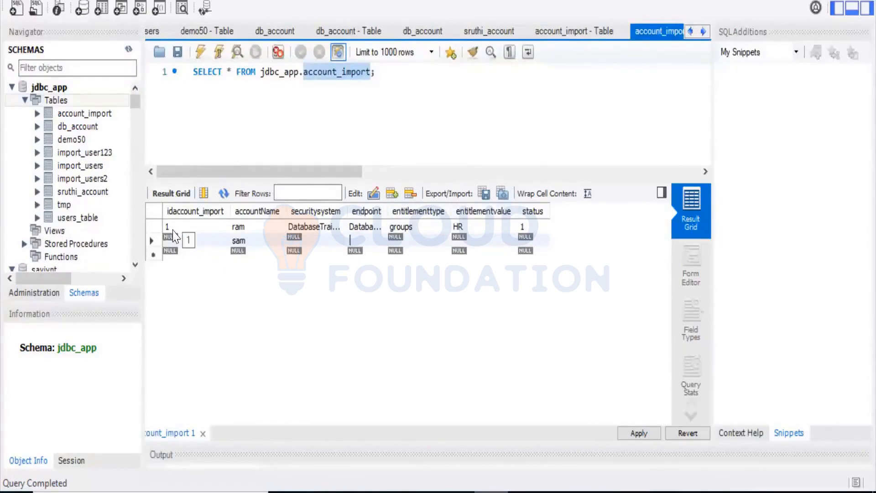
pyautogui.doubleClick(304, 240)
pyautogui.doubleClick(361, 237)
pyautogui.doubleClick(526, 239)
# Step: Return to Saviynt, search the connection list for "data" and open the DatabaseConnection123 connection
pyautogui.click(457, 492)
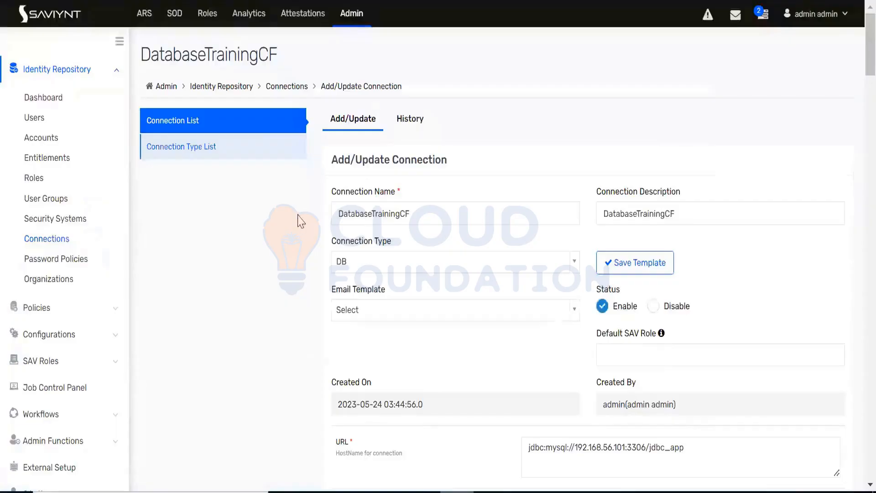
pyautogui.click(183, 125)
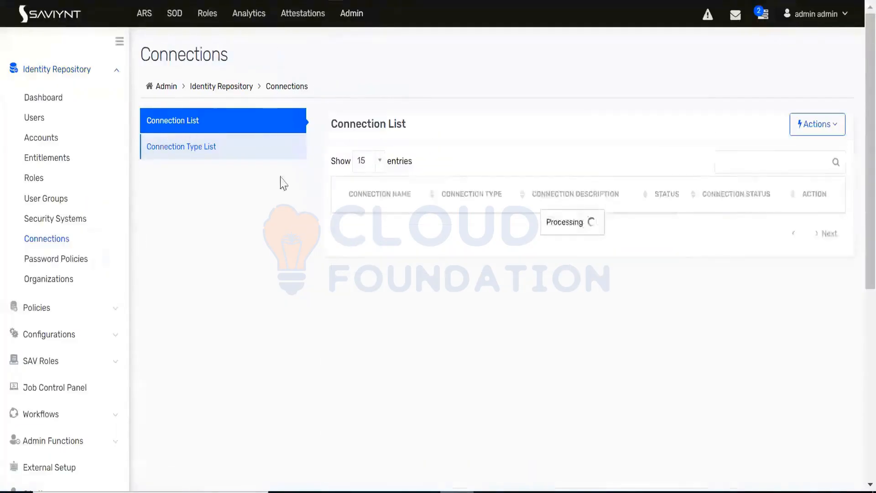
pyautogui.click(725, 162)
pyautogui.write('data')
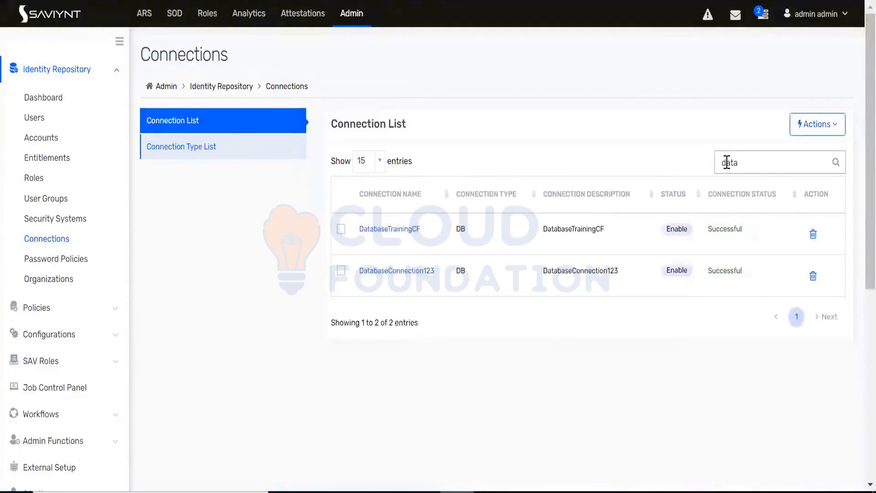
pyautogui.click(431, 272)
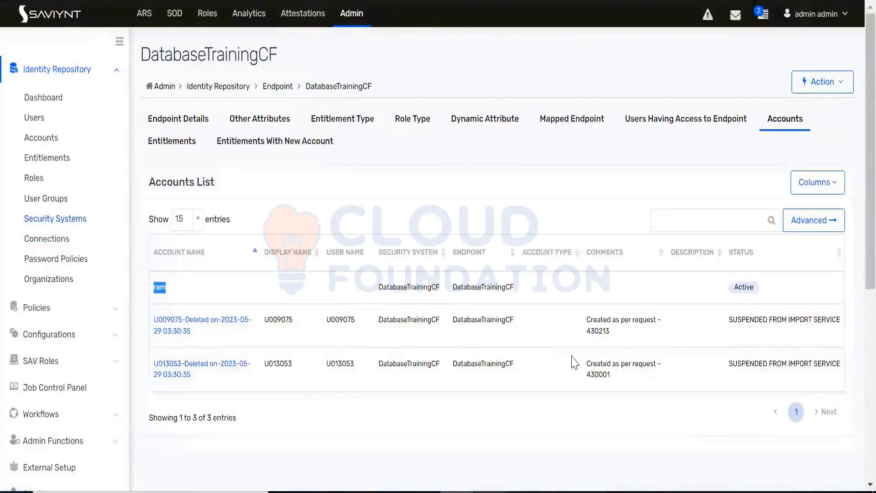
# Step: Copy the active account's name from the DatabaseTrainingCF endpoint's accounts list, search all Saviynt accounts for it and look through the matches
pyautogui.click(173, 297)
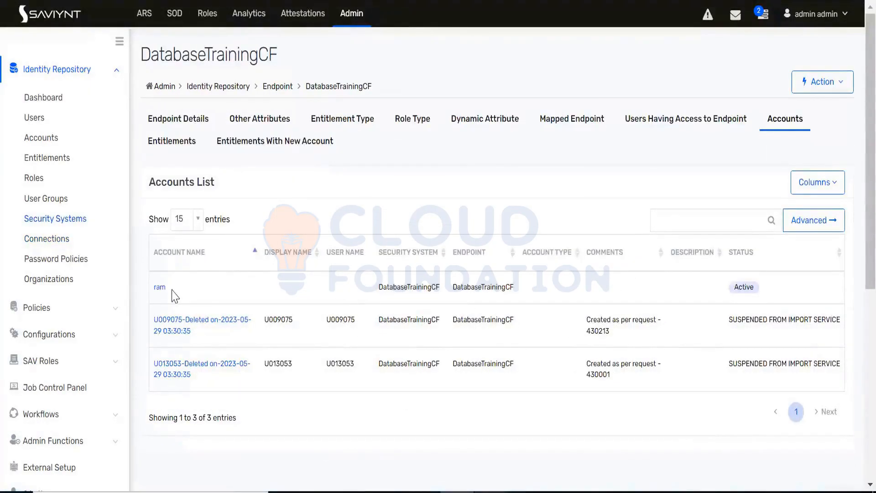
pyautogui.doubleClick(159, 288)
pyautogui.hotkey('ctrl', 'c')
pyautogui.click(64, 145)
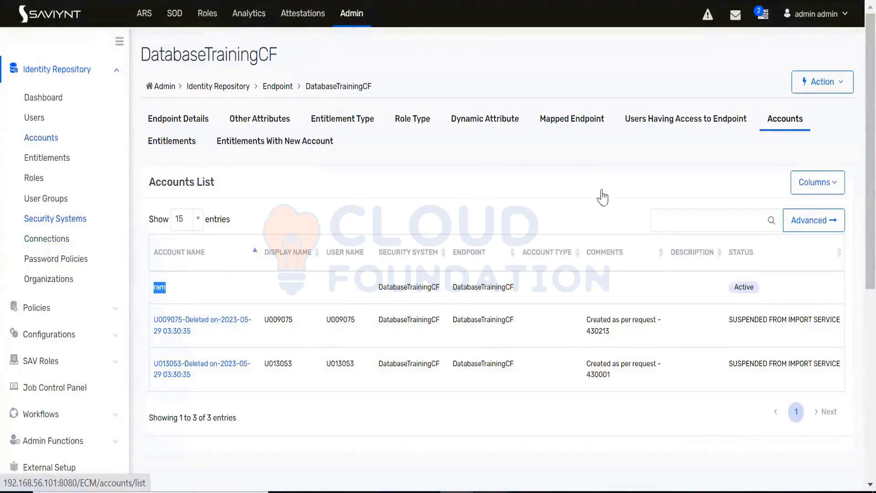
pyautogui.click(700, 162)
pyautogui.hotkey('ctrl', 'v')
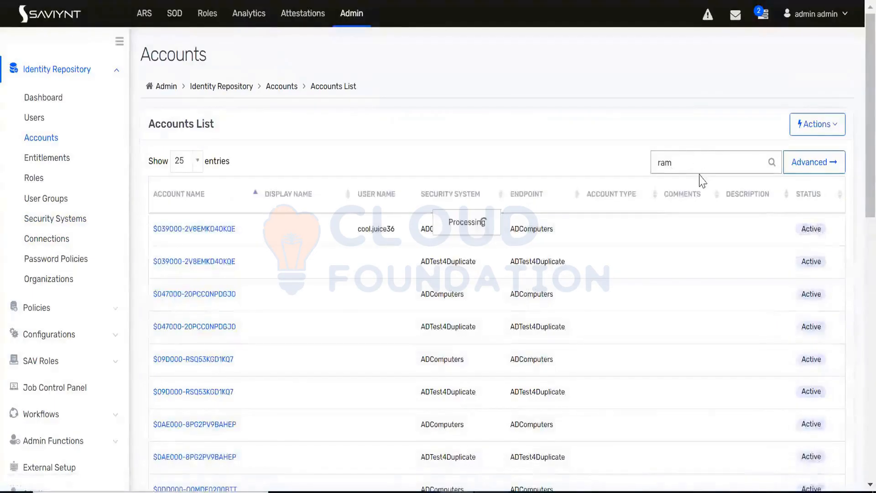
pyautogui.scroll(-15, 402, 326)
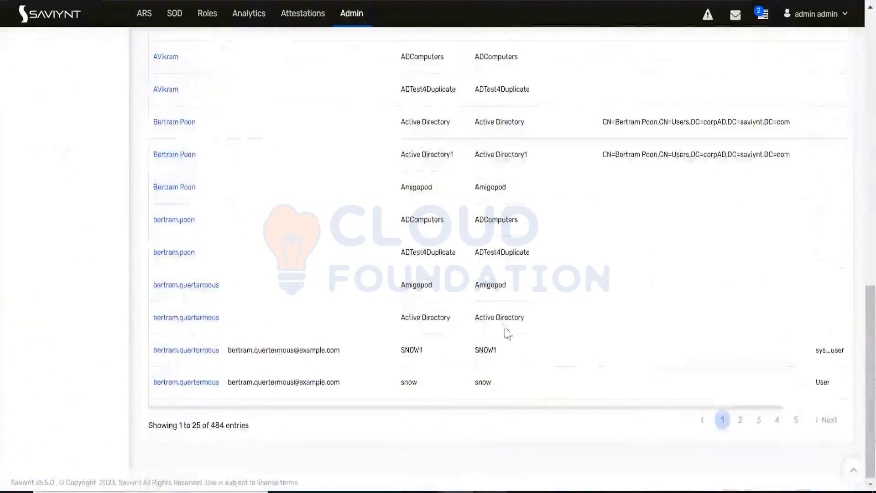
pyautogui.scroll(15, 505, 331)
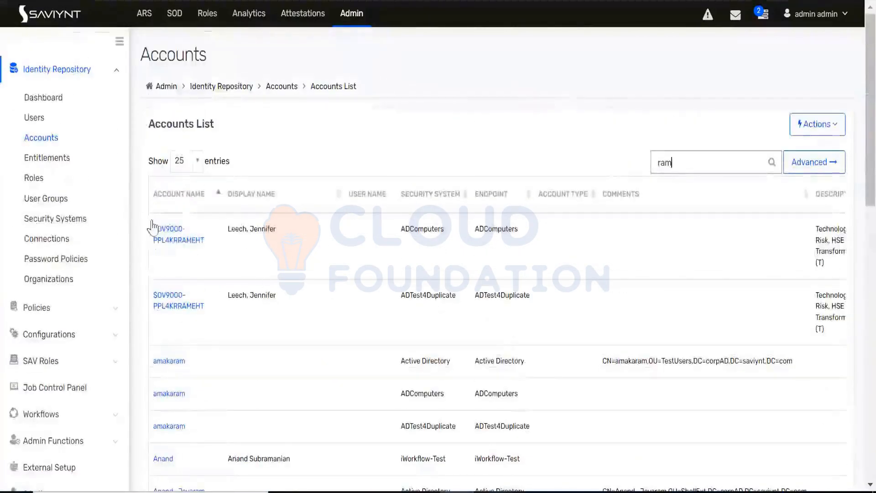
# Step: Run an advanced account search for the imported account's name with DatabaseTrainingCF as the security system
pyautogui.click(813, 165)
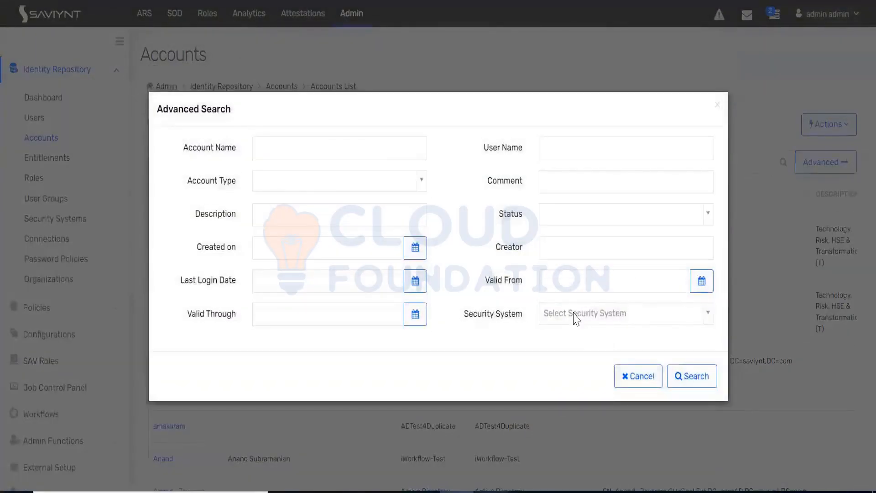
pyautogui.click(575, 314)
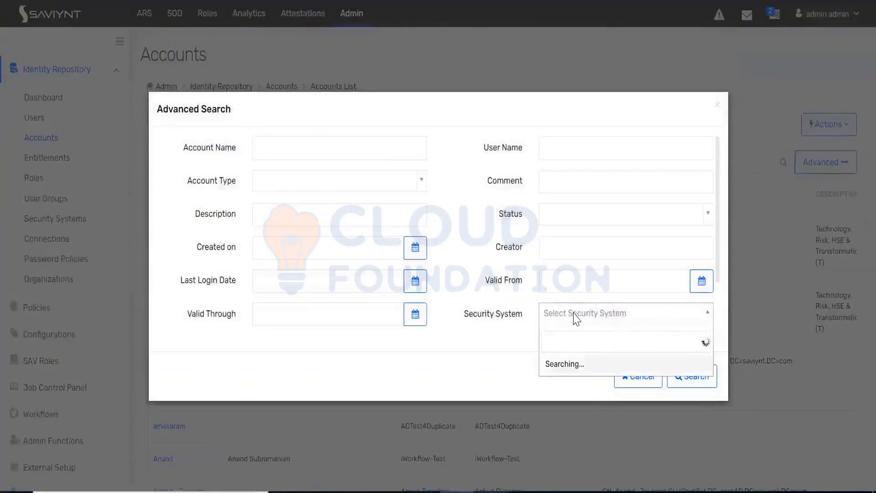
pyautogui.write('data')
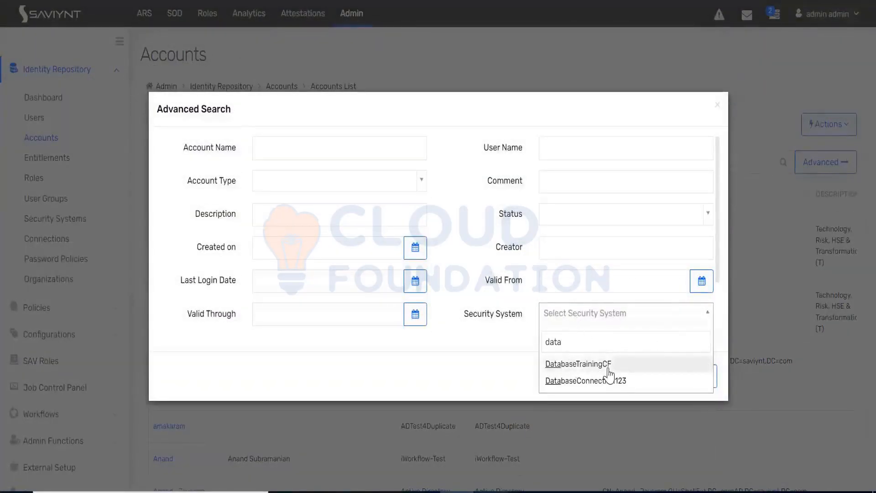
pyautogui.click(603, 365)
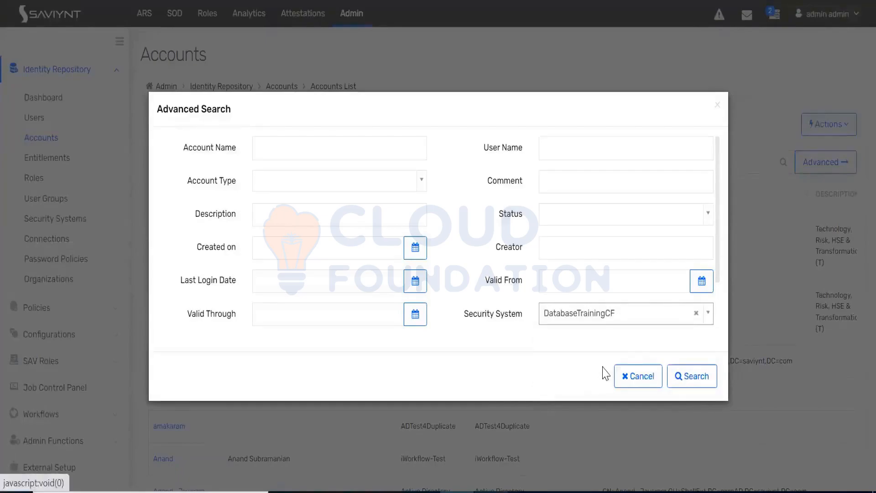
pyautogui.click(261, 154)
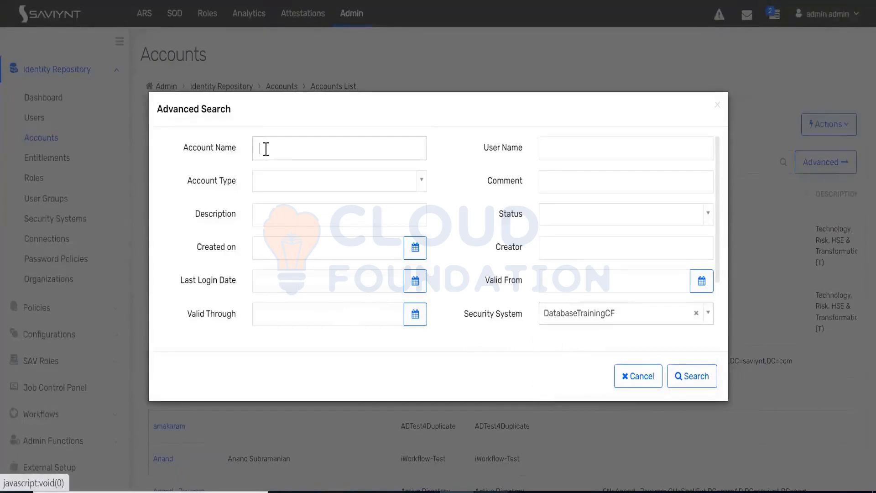
pyautogui.write('ram')
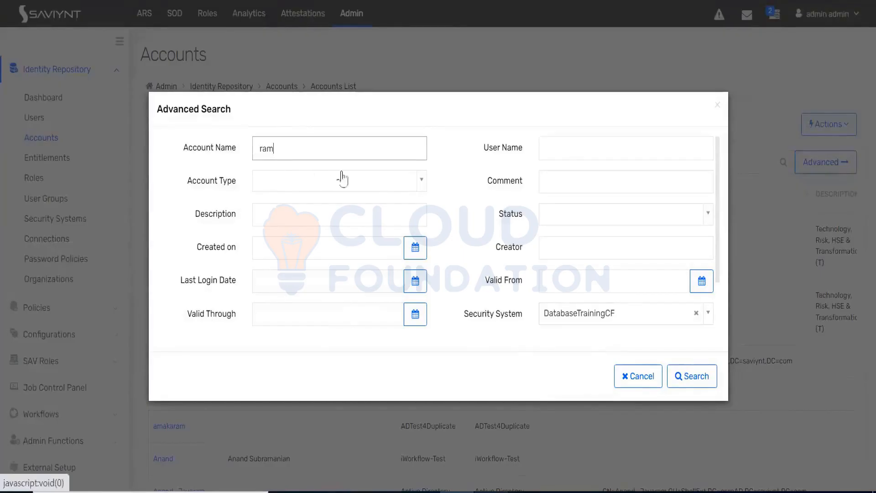
pyautogui.click(691, 377)
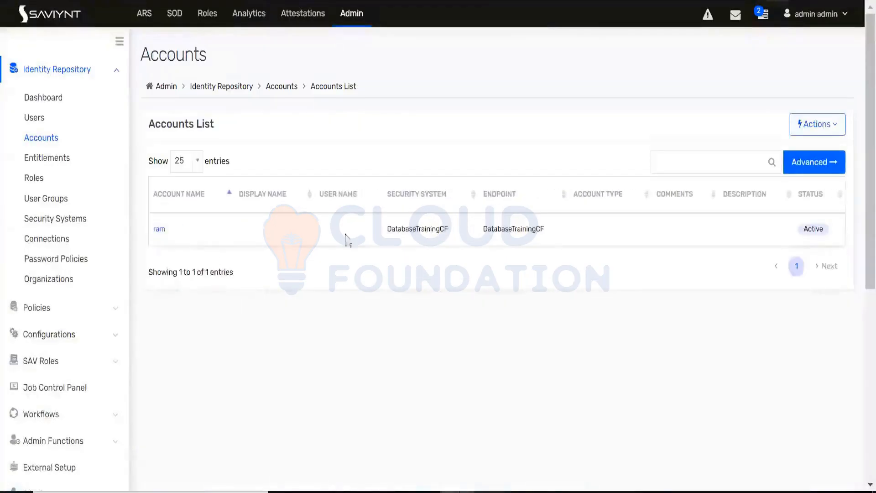
# Step: Open the imported DatabaseTrainingCF account and examine its account details, including the update date
pyautogui.click(161, 229)
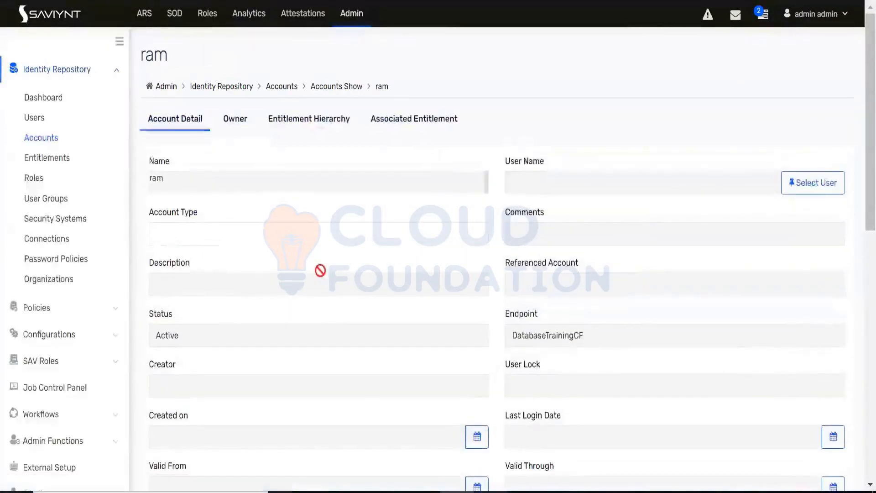
pyautogui.scroll(-5, 323, 273)
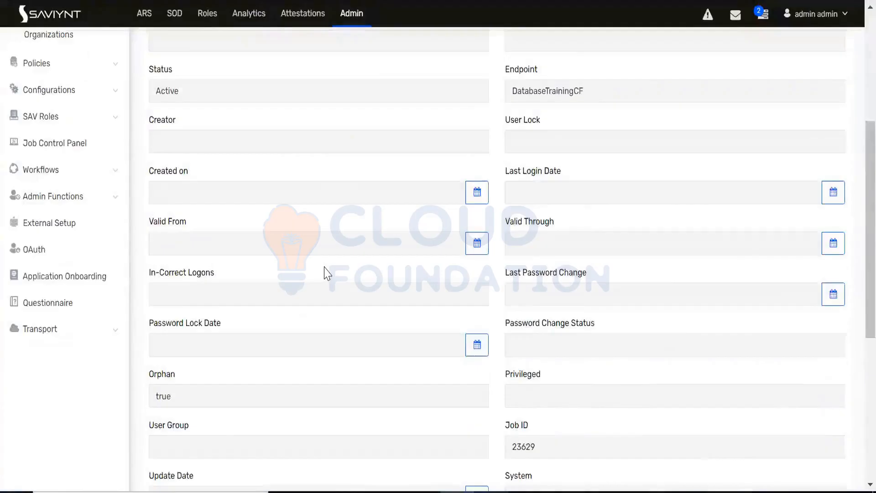
pyautogui.scroll(-2, 327, 273)
pyautogui.scroll(-2, 332, 266)
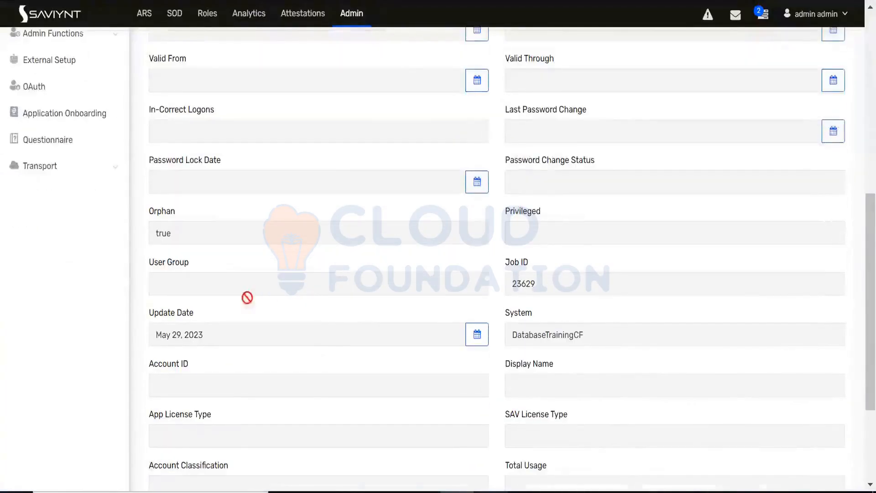
pyautogui.doubleClick(204, 335)
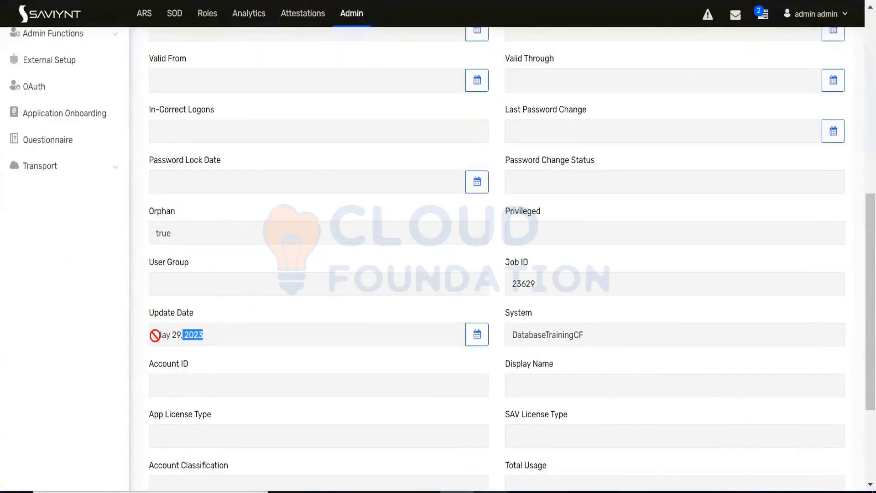
pyautogui.moveTo(155, 336); pyautogui.dragTo(158, 339)
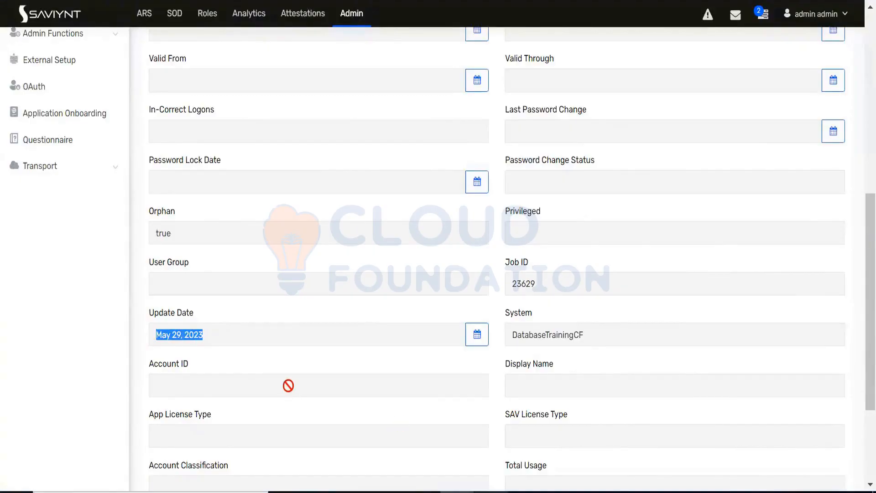
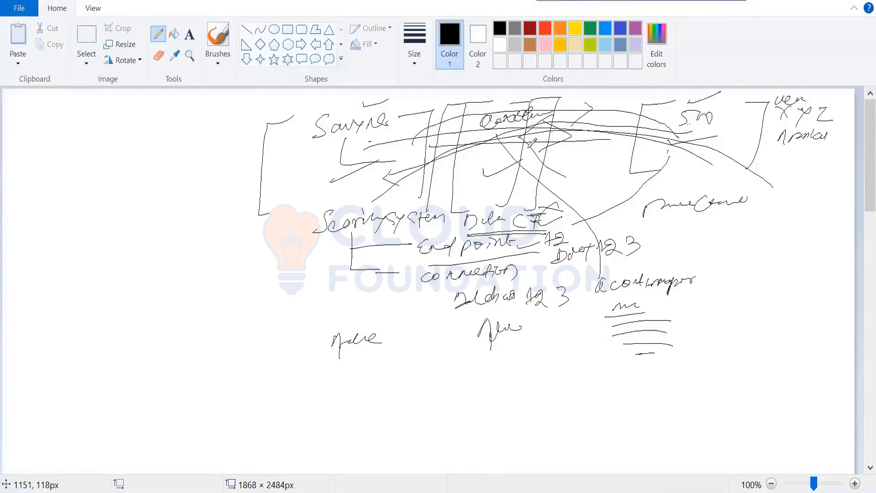
# Step: Discard the old sketch for a new blank drawing, then handwrite the heading "Entitlement" with a double underline
pyautogui.click(19, 8)
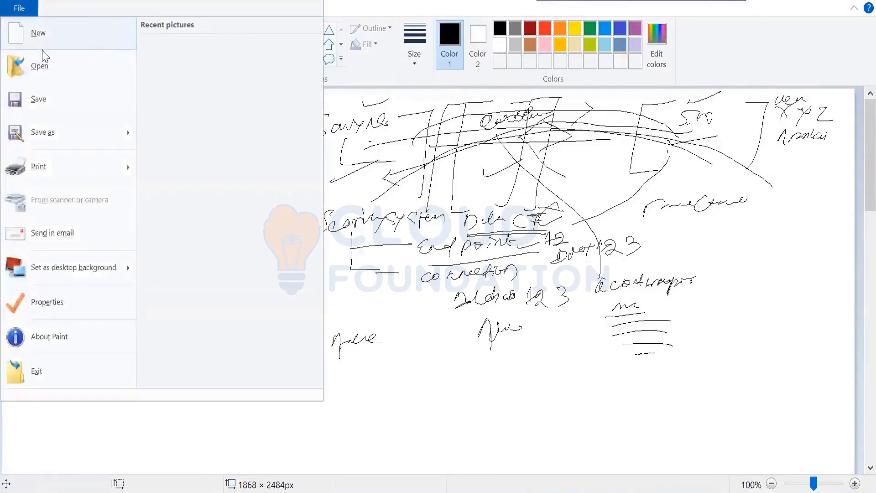
pyautogui.click(28, 34)
pyautogui.click(461, 249)
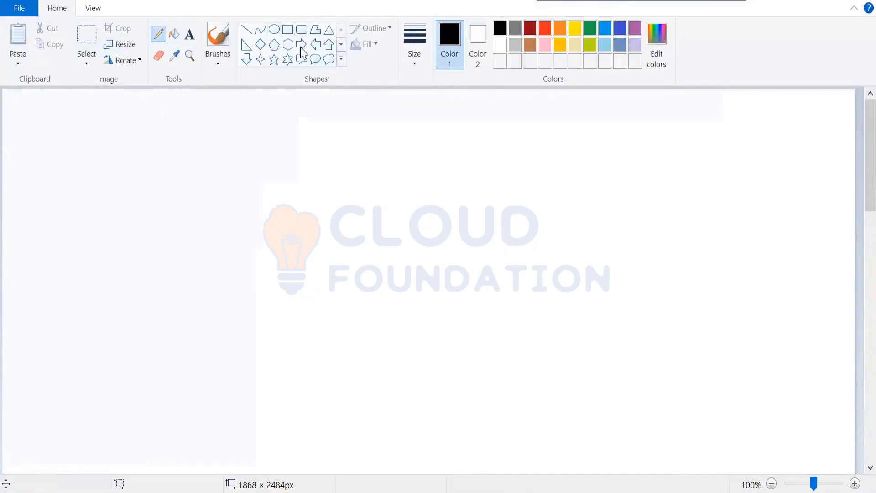
pyautogui.moveTo(313, 125); pyautogui.dragTo(425, 112)
pyautogui.moveTo(301, 149)
pyautogui.mouseDown()
pyautogui.moveTo(424, 126)
pyautogui.moveTo(413, 137)
pyautogui.mouseUp()
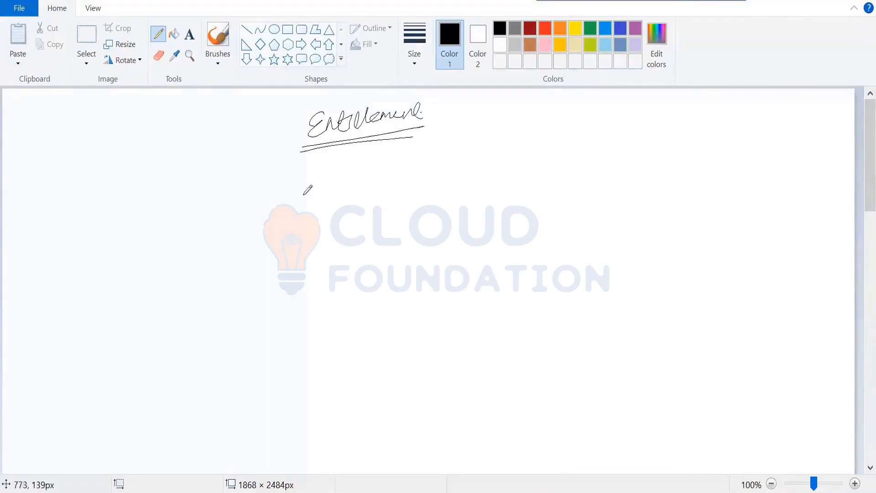
# Step: Draw a bracketed box beneath the Entitlement heading and handwrite "Saviynt" inside it
pyautogui.moveTo(301, 169)
pyautogui.mouseDown()
pyautogui.moveTo(221, 184)
pyautogui.moveTo(274, 284)
pyautogui.mouseUp()
pyautogui.moveTo(361, 163); pyautogui.dragTo(402, 268)
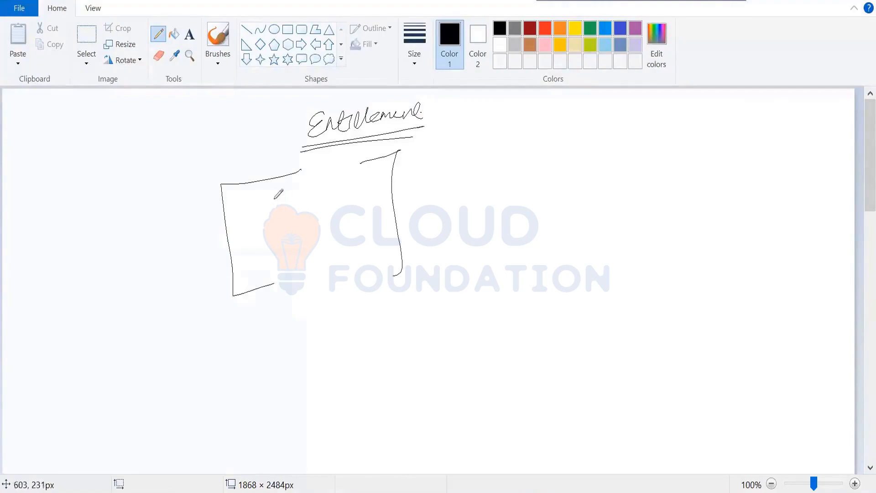
pyautogui.moveTo(277, 200)
pyautogui.mouseDown()
pyautogui.moveTo(262, 232)
pyautogui.moveTo(355, 190)
pyautogui.moveTo(351, 199)
pyautogui.mouseUp()
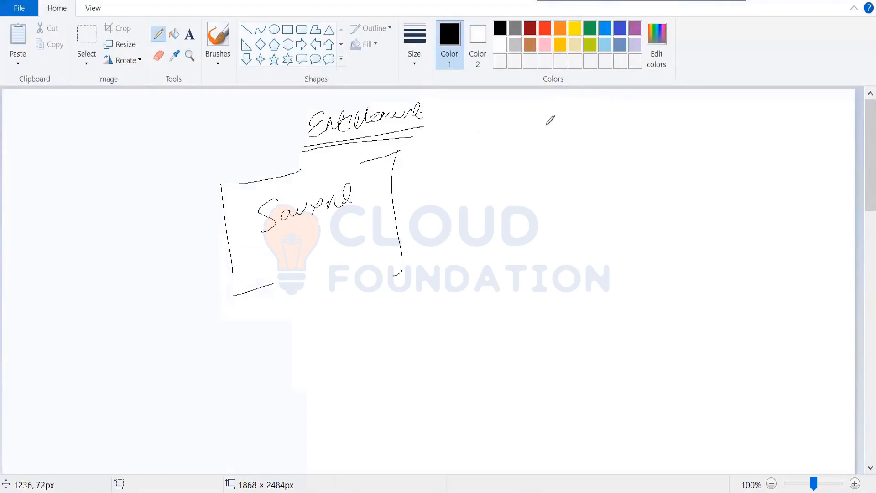
# Step: Draw a second bracketed box labelled "DB" opposite the Saviynt box and link the two with curved arrows in both directions
pyautogui.moveTo(553, 114)
pyautogui.mouseDown()
pyautogui.moveTo(533, 267)
pyautogui.moveTo(548, 267)
pyautogui.mouseUp()
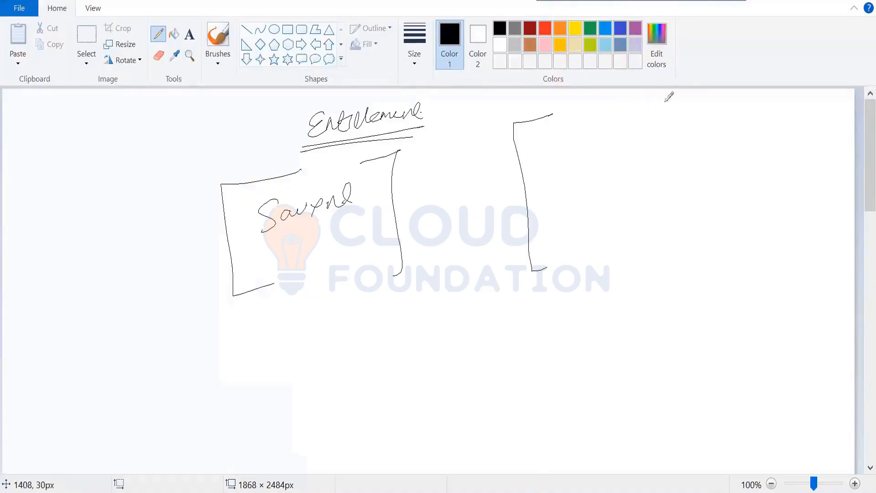
pyautogui.moveTo(640, 105)
pyautogui.mouseDown()
pyautogui.moveTo(692, 231)
pyautogui.moveTo(675, 235)
pyautogui.mouseUp()
pyautogui.moveTo(736, 112)
pyautogui.mouseDown()
pyautogui.moveTo(770, 119)
pyautogui.moveTo(750, 133)
pyautogui.moveTo(721, 239)
pyautogui.moveTo(504, 269)
pyautogui.moveTo(394, 230)
pyautogui.mouseUp()
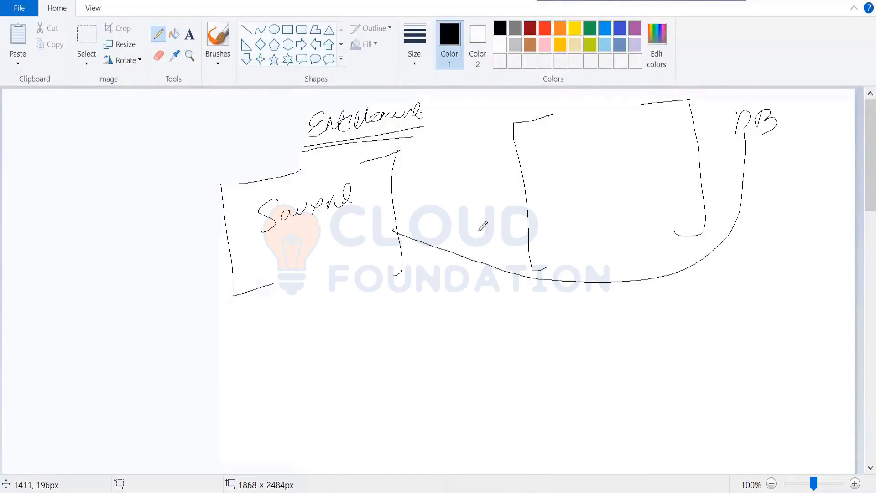
pyautogui.moveTo(417, 228)
pyautogui.mouseDown()
pyautogui.moveTo(523, 269)
pyautogui.moveTo(720, 210)
pyautogui.moveTo(754, 147)
pyautogui.mouseUp()
pyautogui.moveTo(604, 271); pyautogui.dragTo(599, 296)
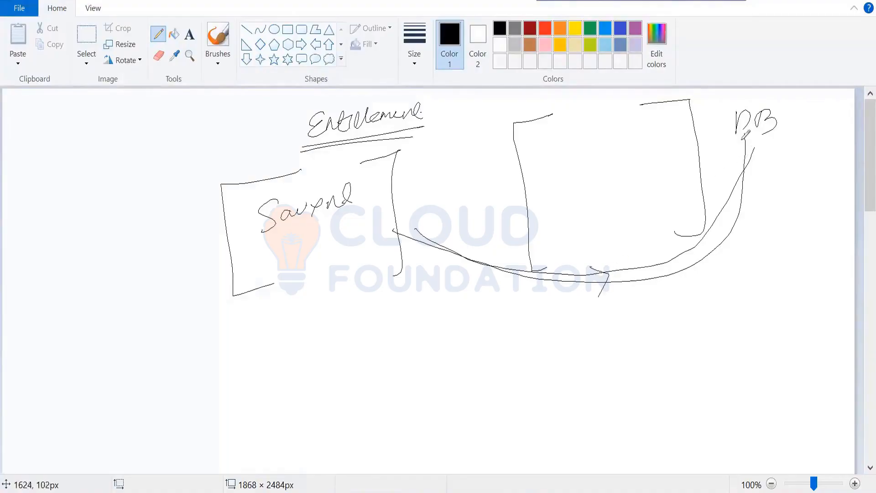
pyautogui.moveTo(742, 139)
pyautogui.mouseDown()
pyautogui.moveTo(658, 286)
pyautogui.moveTo(474, 264)
pyautogui.mouseUp()
pyautogui.moveTo(418, 233); pyautogui.dragTo(393, 227)
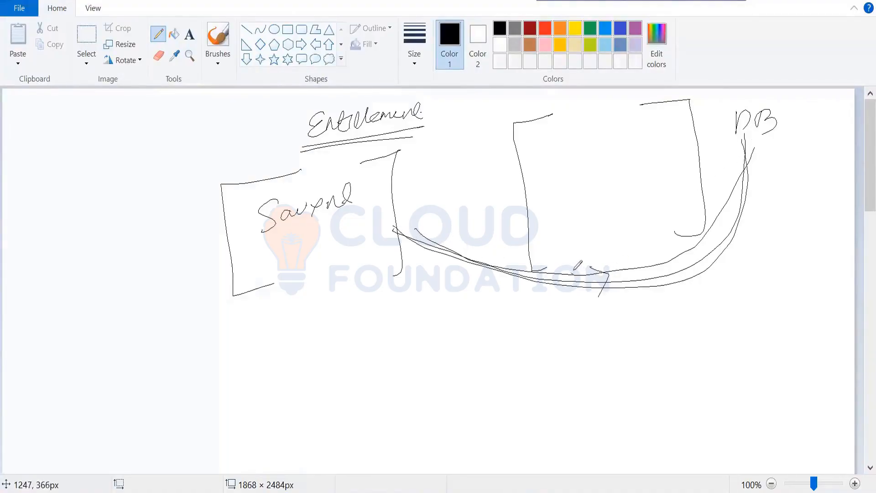
pyautogui.moveTo(573, 271); pyautogui.dragTo(587, 302)
# Step: Write a user's first name in the Saviynt box, underline Saviynt, and draw a doubled arrow from that name to the DB box
pyautogui.moveTo(269, 258)
pyautogui.mouseDown()
pyautogui.moveTo(275, 274)
pyautogui.moveTo(314, 247)
pyautogui.mouseUp()
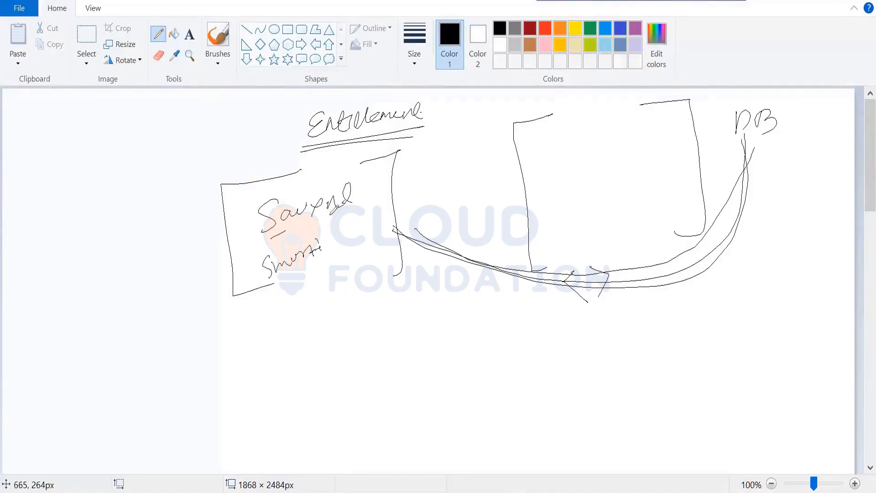
pyautogui.moveTo(354, 207); pyautogui.dragTo(272, 237)
pyautogui.moveTo(284, 240)
pyautogui.mouseDown()
pyautogui.moveTo(329, 224)
pyautogui.moveTo(373, 234)
pyautogui.moveTo(540, 181)
pyautogui.mouseUp()
pyautogui.moveTo(452, 205); pyautogui.dragTo(440, 234)
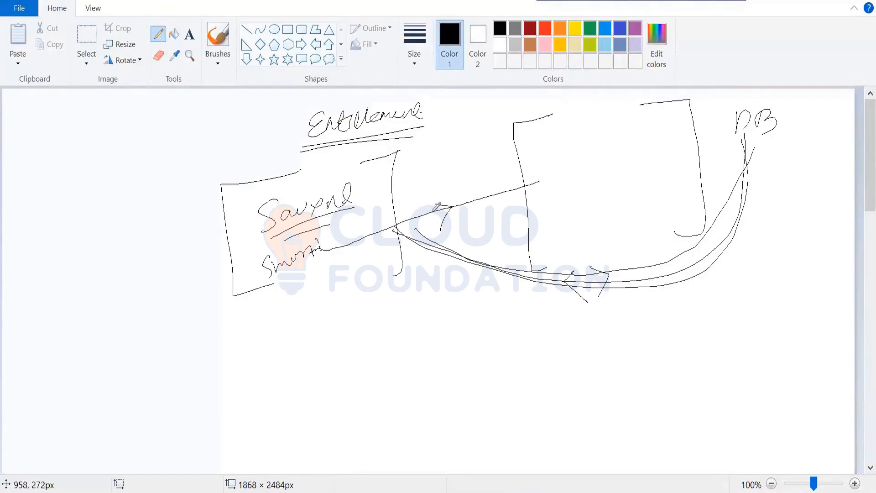
pyautogui.moveTo(331, 242); pyautogui.dragTo(463, 204)
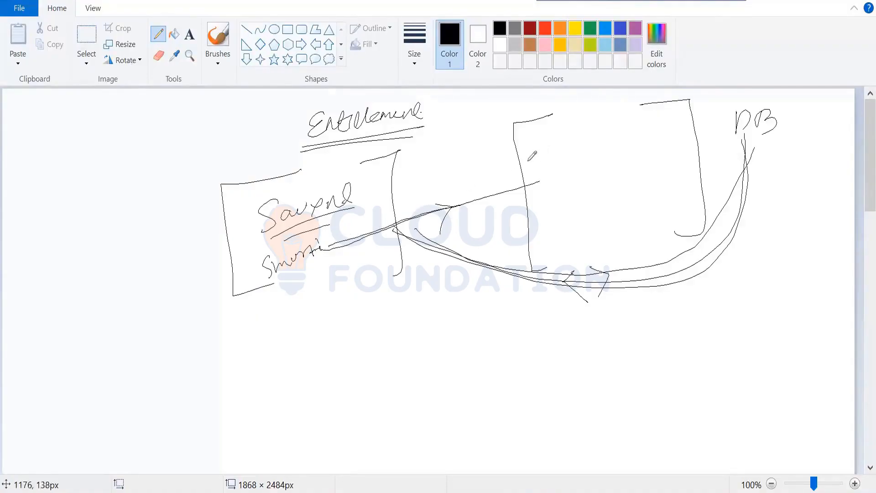
# Step: Handwrite a role label below the Saviynt box's user name, with "Entitlement" underlined beneath it
pyautogui.moveTo(332, 282)
pyautogui.mouseDown()
pyautogui.moveTo(352, 294)
pyautogui.moveTo(376, 280)
pyautogui.mouseUp()
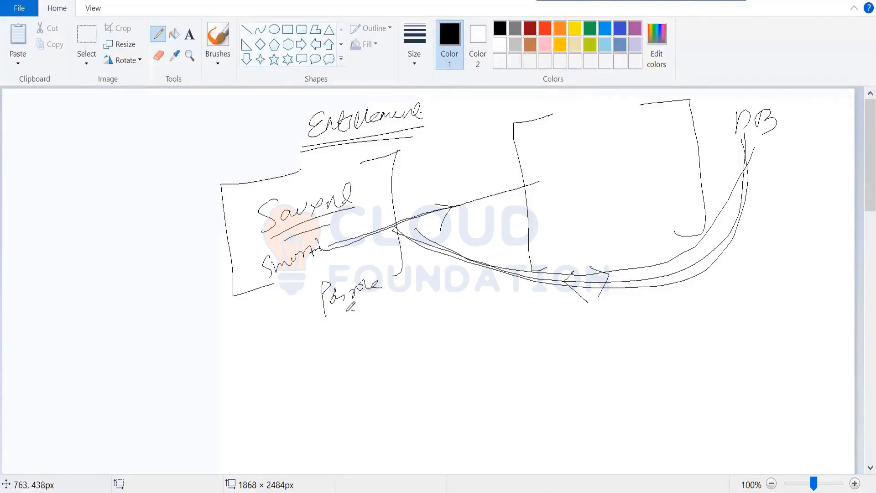
pyautogui.moveTo(346, 316)
pyautogui.mouseDown()
pyautogui.moveTo(358, 327)
pyautogui.moveTo(402, 295)
pyautogui.mouseUp()
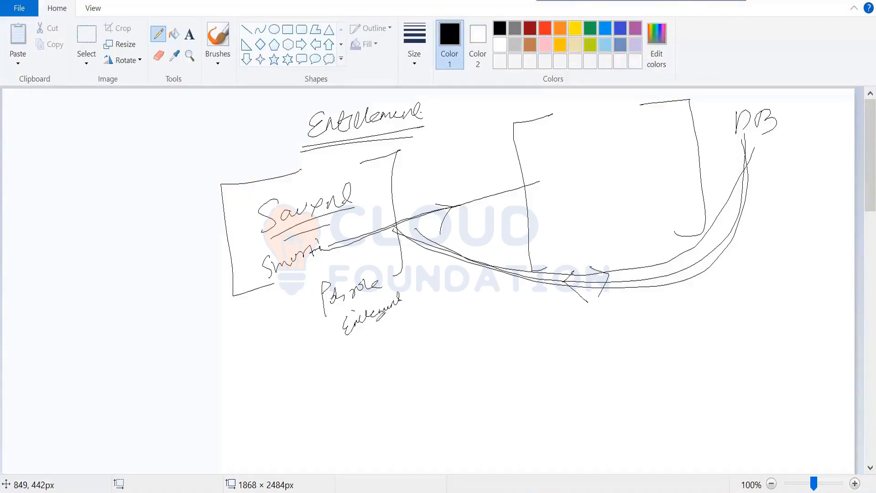
pyautogui.moveTo(364, 332); pyautogui.dragTo(395, 317)
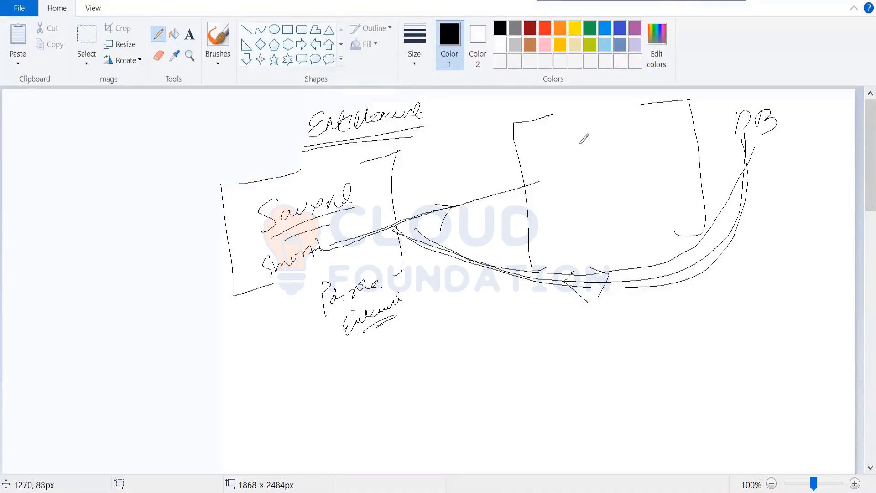
# Step: Divide the DB box with horizontal lines and label its sections, starting with "HR" and "People manager"
pyautogui.moveTo(545, 174); pyautogui.dragTo(639, 154)
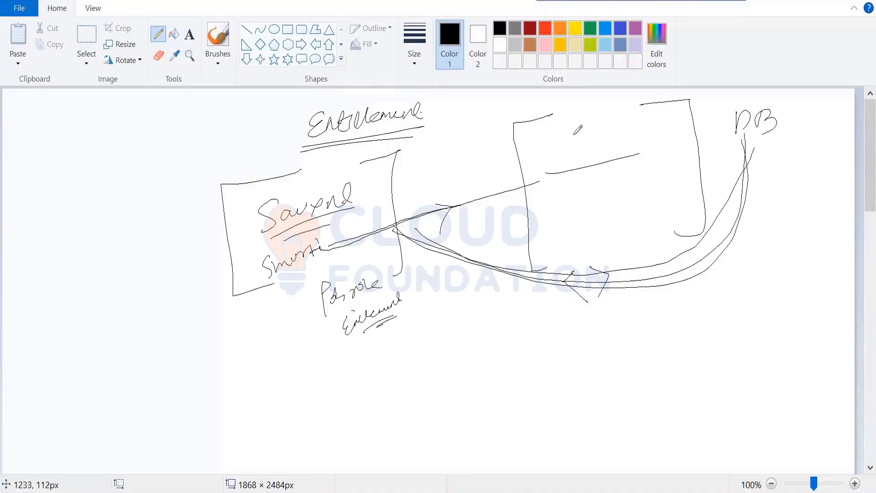
pyautogui.moveTo(560, 131)
pyautogui.mouseDown()
pyautogui.moveTo(567, 141)
pyautogui.moveTo(594, 132)
pyautogui.mouseUp()
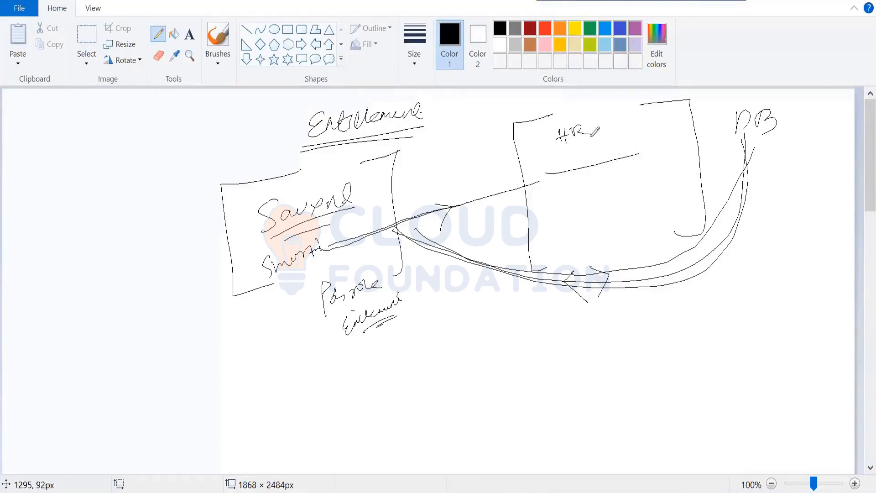
pyautogui.moveTo(554, 222); pyautogui.dragTo(639, 206)
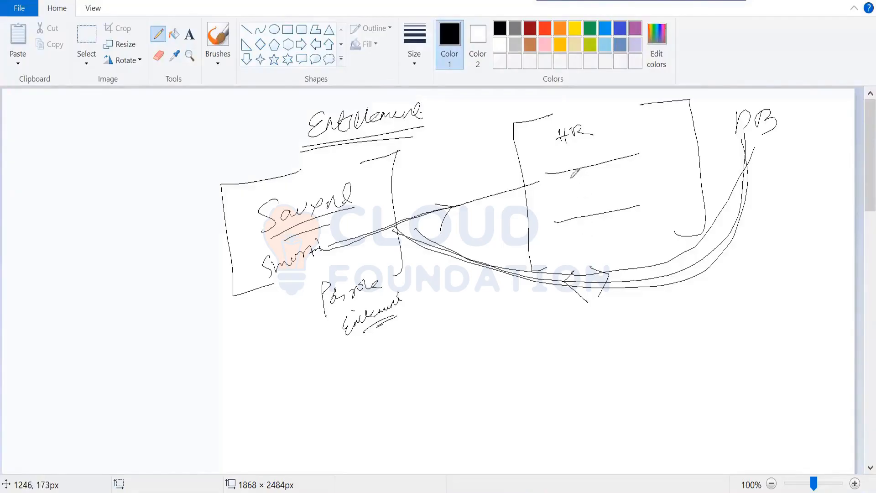
pyautogui.moveTo(580, 175)
pyautogui.mouseDown()
pyautogui.moveTo(656, 146)
pyautogui.moveTo(668, 150)
pyautogui.mouseUp()
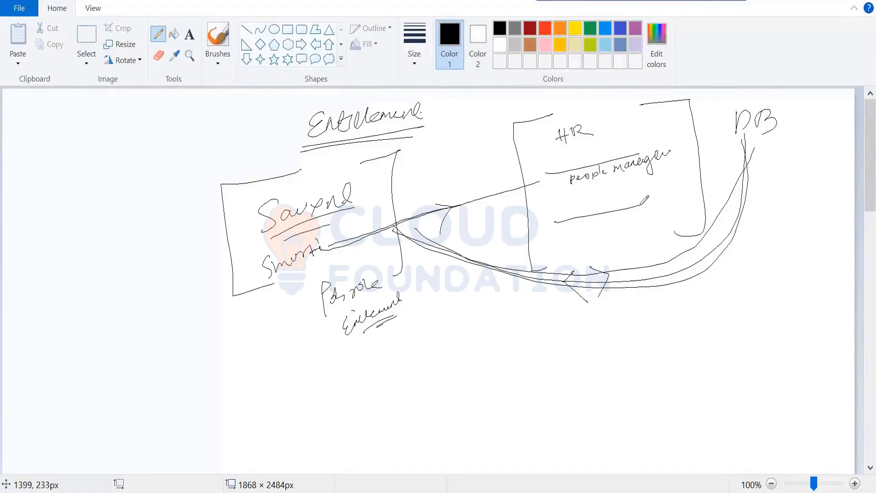
pyautogui.moveTo(642, 204); pyautogui.dragTo(669, 200)
pyautogui.moveTo(588, 215)
pyautogui.mouseDown()
pyautogui.moveTo(600, 224)
pyautogui.moveTo(642, 210)
pyautogui.mouseUp()
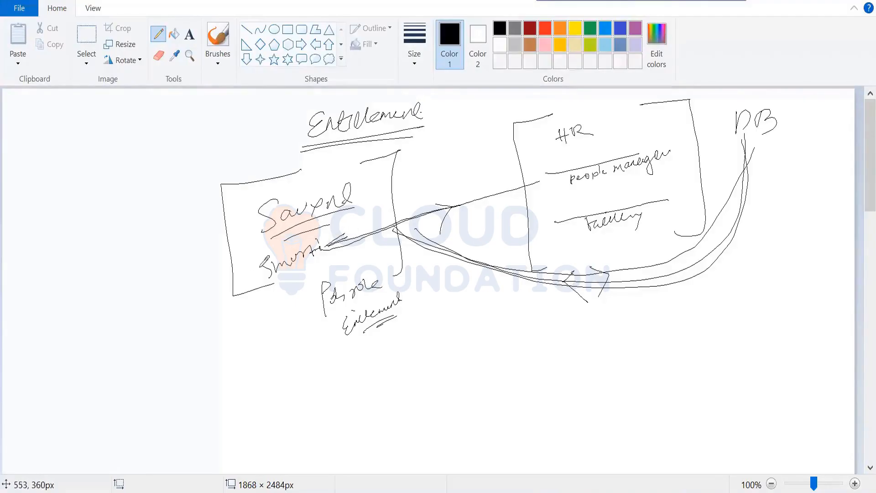
# Step: Draw an arrow from the user name to a handwritten list outside the Saviynt box that includes "HR", marking the list entries and name
pyautogui.moveTo(265, 270)
pyautogui.mouseDown()
pyautogui.moveTo(233, 288)
pyautogui.moveTo(253, 305)
pyautogui.mouseUp()
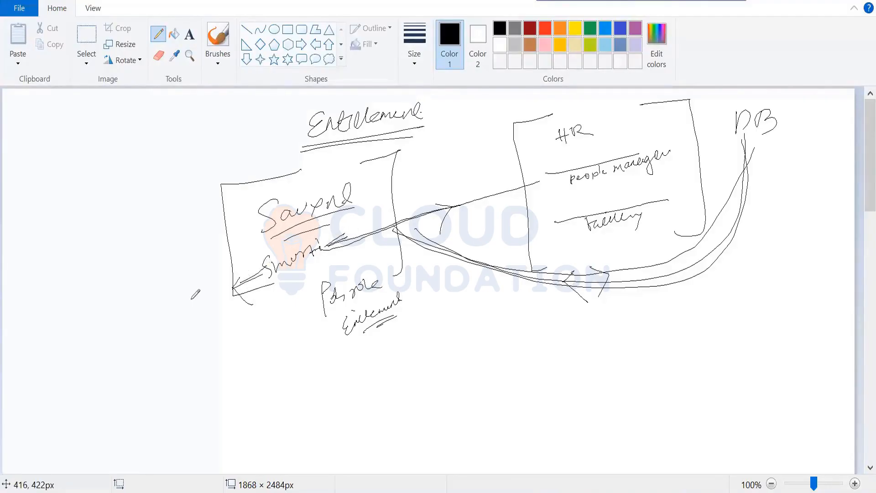
pyautogui.moveTo(192, 299)
pyautogui.mouseDown()
pyautogui.moveTo(219, 281)
pyautogui.moveTo(196, 337)
pyautogui.moveTo(218, 318)
pyautogui.moveTo(206, 325)
pyautogui.moveTo(214, 336)
pyautogui.moveTo(191, 368)
pyautogui.moveTo(198, 354)
pyautogui.moveTo(217, 352)
pyautogui.moveTo(210, 385)
pyautogui.moveTo(238, 355)
pyautogui.moveTo(228, 306)
pyautogui.mouseUp()
pyautogui.click(239, 355)
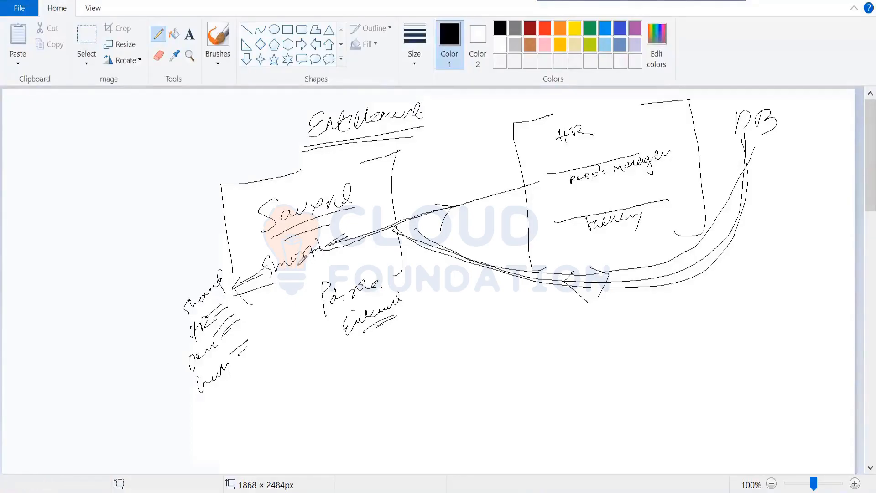
pyautogui.moveTo(288, 280); pyautogui.dragTo(320, 267)
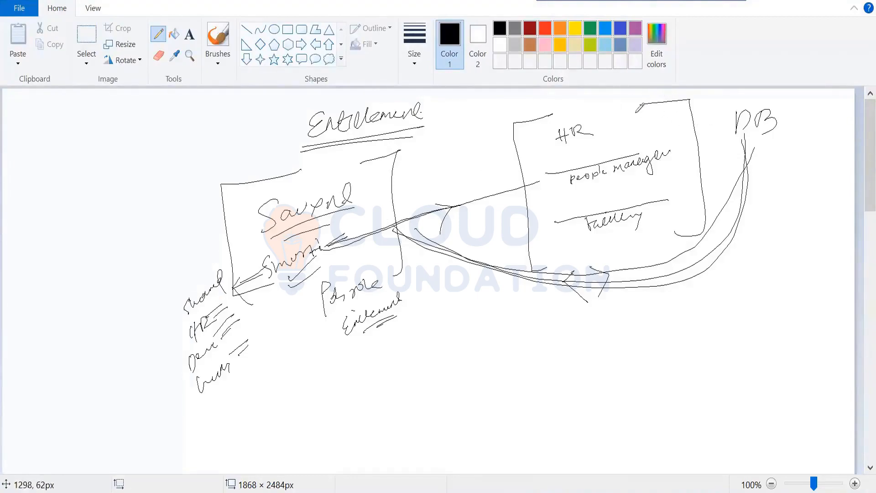
# Step: Add a short outward arrow to the DB box, underline HR, and write sub-items such as "people" and "manager" beside its sections
pyautogui.moveTo(697, 108); pyautogui.dragTo(730, 109)
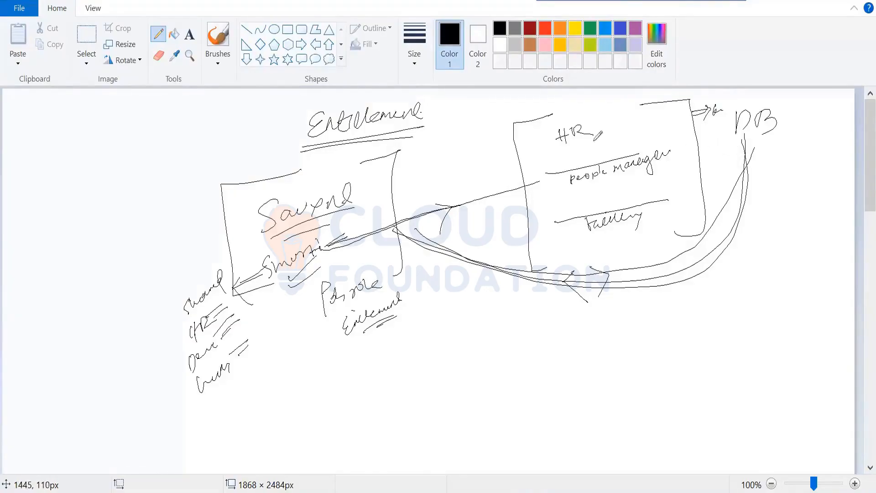
pyautogui.moveTo(558, 141)
pyautogui.mouseDown()
pyautogui.moveTo(611, 130)
pyautogui.moveTo(571, 149)
pyautogui.moveTo(656, 123)
pyautogui.moveTo(633, 140)
pyautogui.mouseUp()
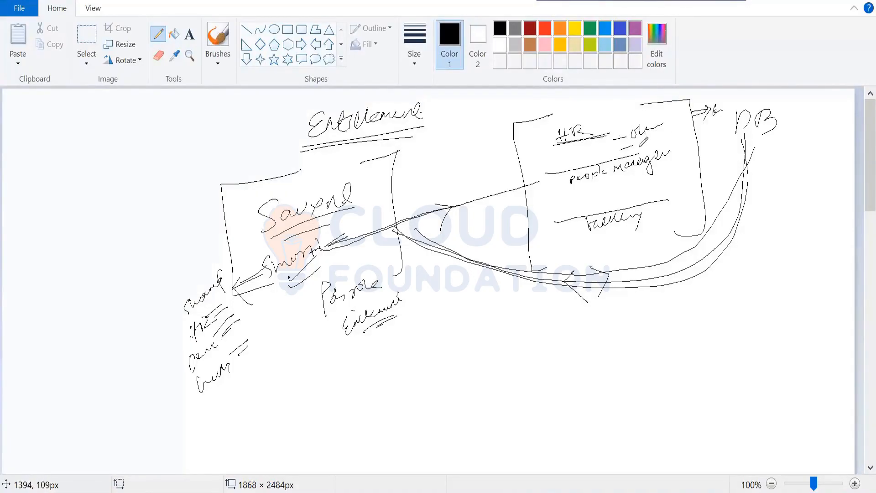
pyautogui.moveTo(639, 145); pyautogui.dragTo(675, 139)
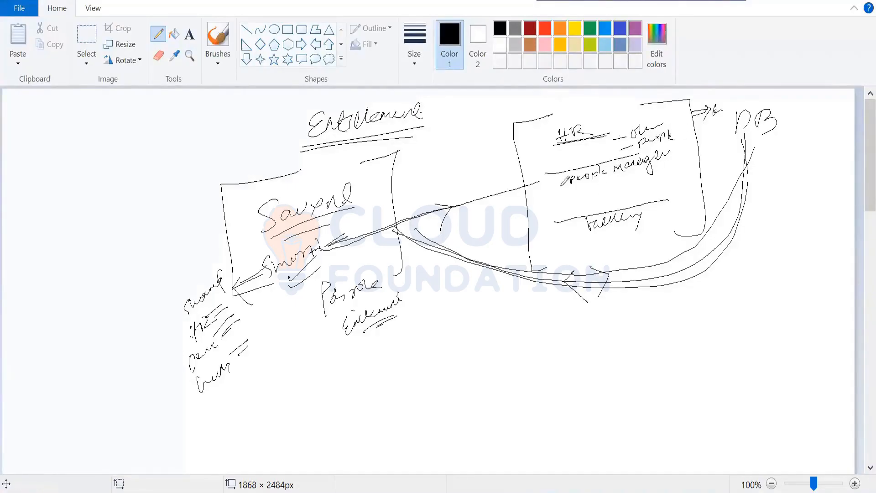
pyautogui.moveTo(547, 188)
pyautogui.mouseDown()
pyautogui.moveTo(624, 174)
pyautogui.moveTo(603, 199)
pyautogui.moveTo(639, 191)
pyautogui.mouseUp()
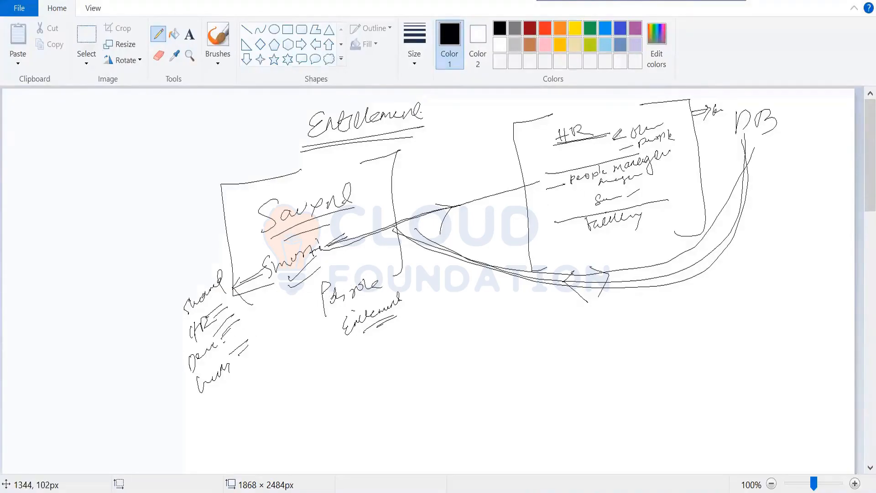
# Step: Draw an arrow from HR's sub-items to a circled "Global HR", and arrows from it and the boxed HR down to separate "Entitlement" labels
pyautogui.moveTo(614, 136)
pyautogui.mouseDown()
pyautogui.moveTo(486, 178)
pyautogui.moveTo(498, 177)
pyautogui.mouseUp()
pyautogui.moveTo(452, 149)
pyautogui.mouseDown()
pyautogui.moveTo(436, 157)
pyautogui.moveTo(438, 168)
pyautogui.moveTo(463, 157)
pyautogui.moveTo(465, 179)
pyautogui.mouseUp()
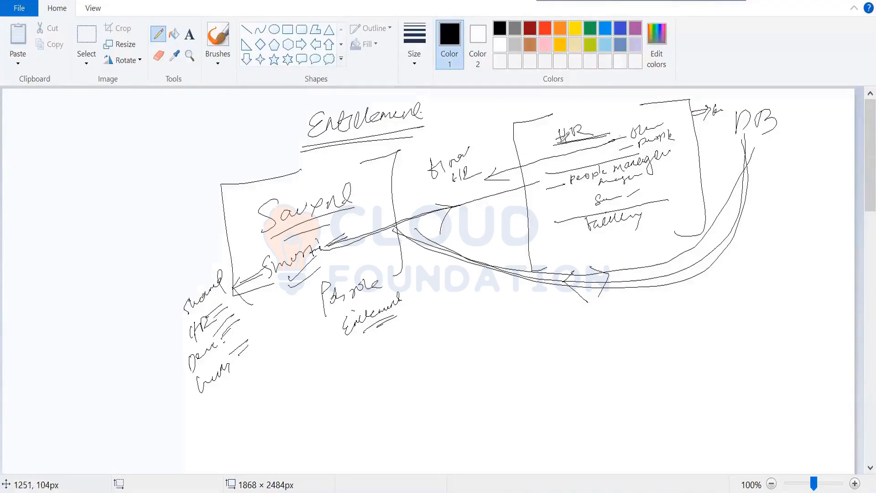
pyautogui.moveTo(443, 148)
pyautogui.mouseDown()
pyautogui.moveTo(434, 144)
pyautogui.moveTo(424, 162)
pyautogui.moveTo(461, 178)
pyautogui.moveTo(491, 141)
pyautogui.moveTo(427, 153)
pyautogui.moveTo(463, 237)
pyautogui.moveTo(459, 311)
pyautogui.moveTo(472, 298)
pyautogui.mouseUp()
pyautogui.moveTo(439, 326)
pyautogui.mouseDown()
pyautogui.moveTo(429, 337)
pyautogui.moveTo(438, 342)
pyautogui.moveTo(445, 321)
pyautogui.moveTo(473, 328)
pyautogui.moveTo(521, 313)
pyautogui.mouseUp()
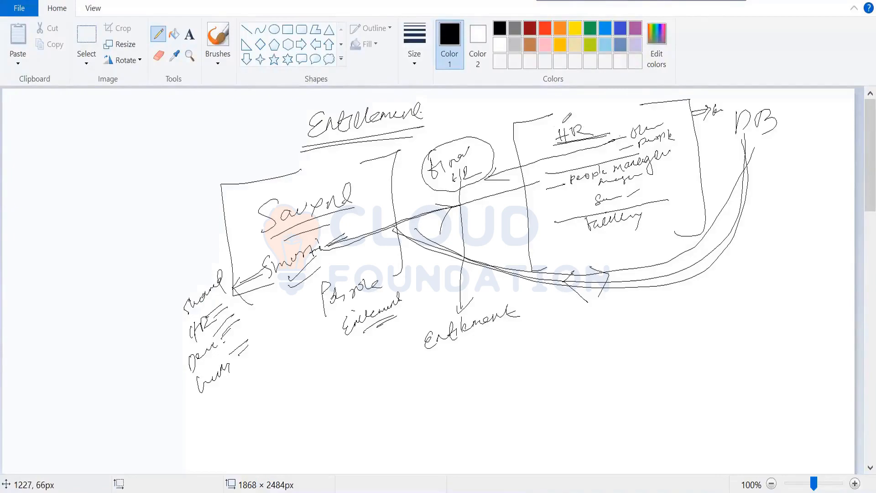
pyautogui.moveTo(549, 143)
pyautogui.mouseDown()
pyautogui.moveTo(546, 121)
pyautogui.moveTo(596, 114)
pyautogui.moveTo(554, 134)
pyautogui.moveTo(533, 182)
pyautogui.moveTo(530, 350)
pyautogui.moveTo(616, 325)
pyautogui.mouseUp()
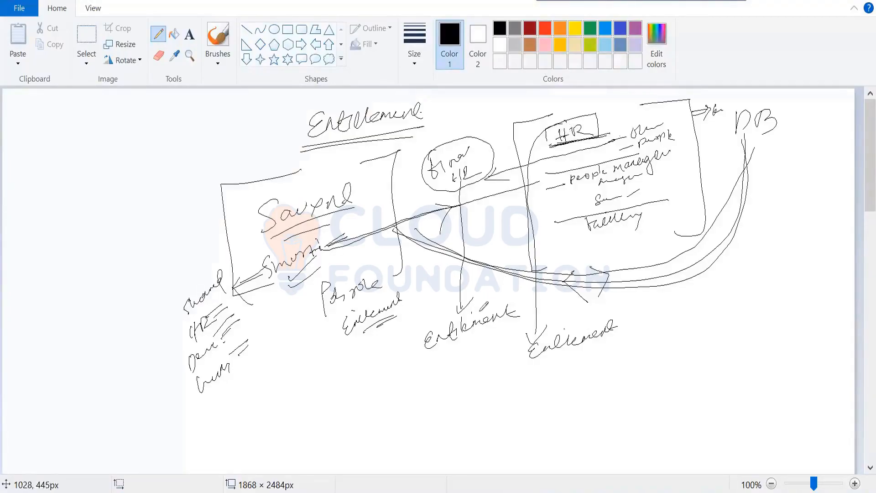
pyautogui.moveTo(473, 314); pyautogui.dragTo(496, 298)
# Step: Sketch an example below the DB label with a circled "DOG" branching into two handwritten breed names
pyautogui.moveTo(757, 252)
pyautogui.mouseDown()
pyautogui.moveTo(784, 274)
pyautogui.moveTo(736, 267)
pyautogui.moveTo(740, 286)
pyautogui.mouseUp()
pyautogui.moveTo(744, 274)
pyautogui.mouseDown()
pyautogui.moveTo(747, 284)
pyautogui.moveTo(753, 280)
pyautogui.mouseUp()
pyautogui.moveTo(763, 267)
pyautogui.mouseDown()
pyautogui.moveTo(775, 284)
pyautogui.moveTo(738, 327)
pyautogui.moveTo(709, 317)
pyautogui.mouseUp()
pyautogui.moveTo(707, 311)
pyautogui.mouseDown()
pyautogui.moveTo(709, 325)
pyautogui.moveTo(768, 318)
pyautogui.mouseUp()
pyautogui.moveTo(780, 311)
pyautogui.mouseDown()
pyautogui.moveTo(777, 321)
pyautogui.moveTo(804, 299)
pyautogui.moveTo(842, 302)
pyautogui.mouseUp()
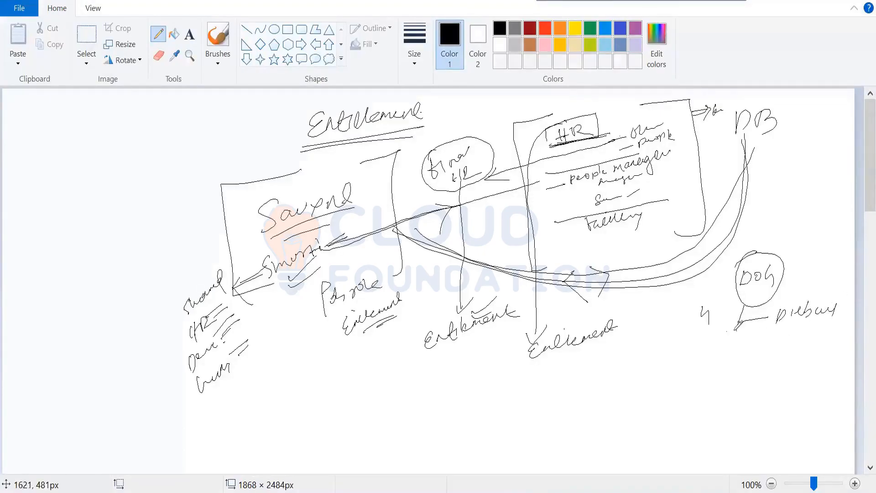
pyautogui.moveTo(730, 347); pyautogui.dragTo(829, 345)
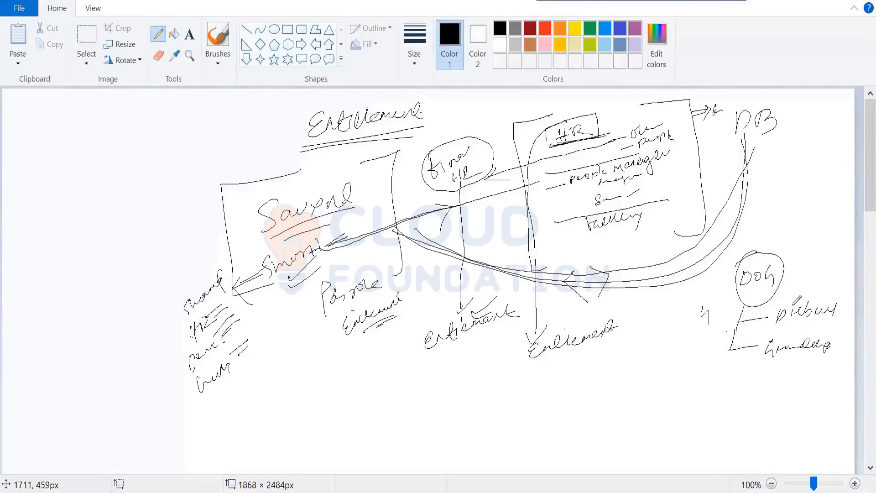
# Step: Label both dog breeds as entitlements, circle DOG again, and draw an arrow from it to the note "Entitlement type"
pyautogui.moveTo(799, 296)
pyautogui.mouseDown()
pyautogui.moveTo(817, 286)
pyautogui.moveTo(823, 301)
pyautogui.mouseUp()
pyautogui.moveTo(773, 368)
pyautogui.mouseDown()
pyautogui.moveTo(776, 380)
pyautogui.moveTo(806, 371)
pyautogui.mouseUp()
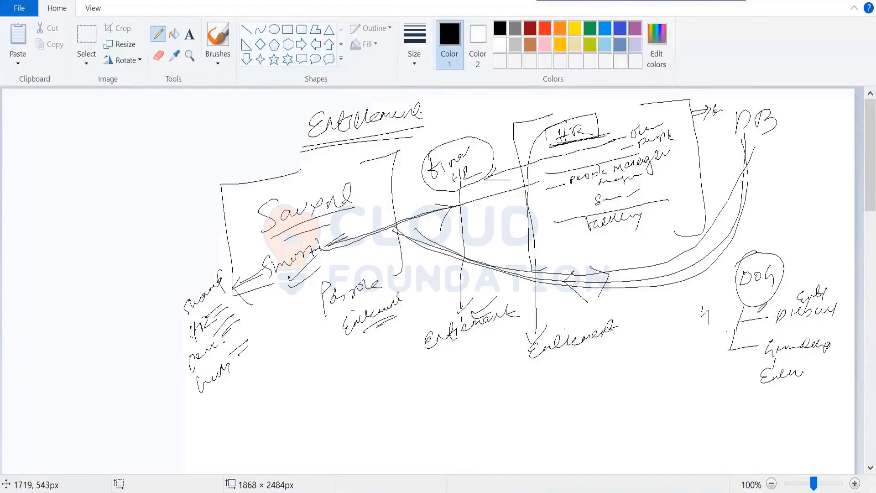
pyautogui.moveTo(740, 252)
pyautogui.mouseDown()
pyautogui.moveTo(775, 240)
pyautogui.moveTo(786, 268)
pyautogui.moveTo(750, 286)
pyautogui.moveTo(732, 270)
pyautogui.moveTo(794, 256)
pyautogui.moveTo(793, 267)
pyautogui.moveTo(770, 235)
pyautogui.mouseUp()
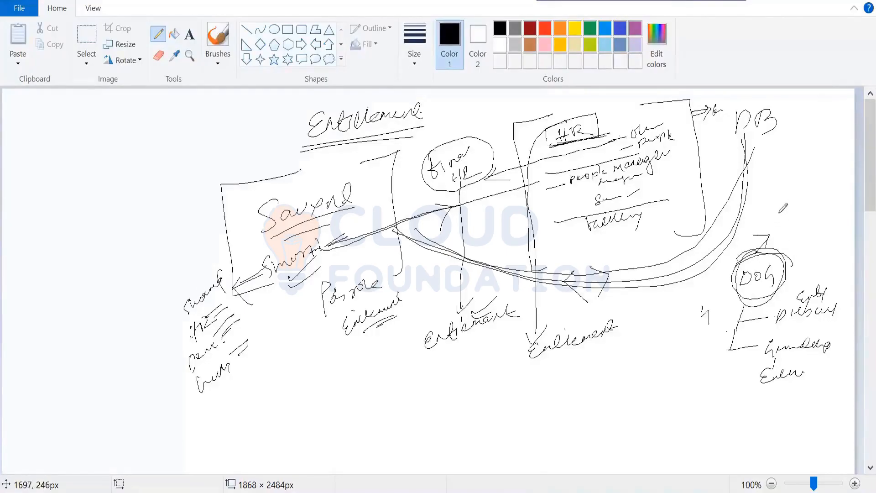
pyautogui.moveTo(775, 220)
pyautogui.mouseDown()
pyautogui.moveTo(780, 229)
pyautogui.moveTo(802, 221)
pyautogui.moveTo(804, 232)
pyautogui.moveTo(836, 225)
pyautogui.moveTo(803, 238)
pyautogui.mouseUp()
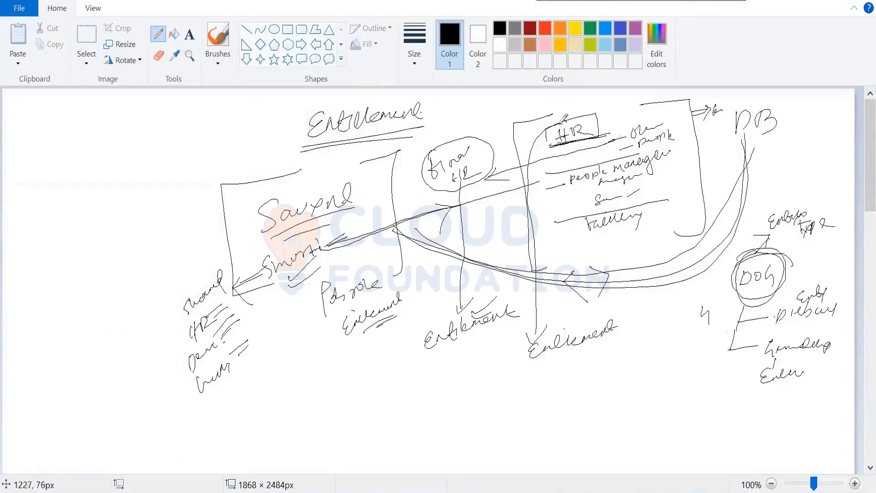
# Step: Draw an arrow from HR to Saviynt labelled "Entitlement type" and another from HR's sub-items to a handwritten "Entitlement" beside Saviynt
pyautogui.moveTo(555, 125)
pyautogui.mouseDown()
pyautogui.moveTo(430, 151)
pyautogui.moveTo(308, 194)
pyautogui.moveTo(339, 192)
pyautogui.mouseUp()
pyautogui.moveTo(293, 157)
pyautogui.mouseDown()
pyautogui.moveTo(283, 171)
pyautogui.moveTo(317, 159)
pyautogui.moveTo(330, 144)
pyautogui.moveTo(386, 133)
pyautogui.mouseUp()
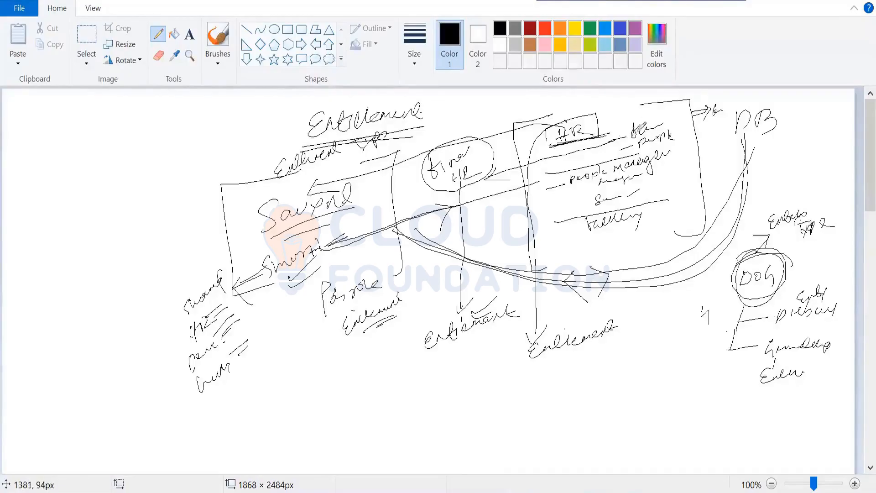
pyautogui.moveTo(629, 135)
pyautogui.mouseDown()
pyautogui.moveTo(339, 200)
pyautogui.moveTo(367, 212)
pyautogui.moveTo(370, 181)
pyautogui.moveTo(436, 165)
pyautogui.mouseUp()
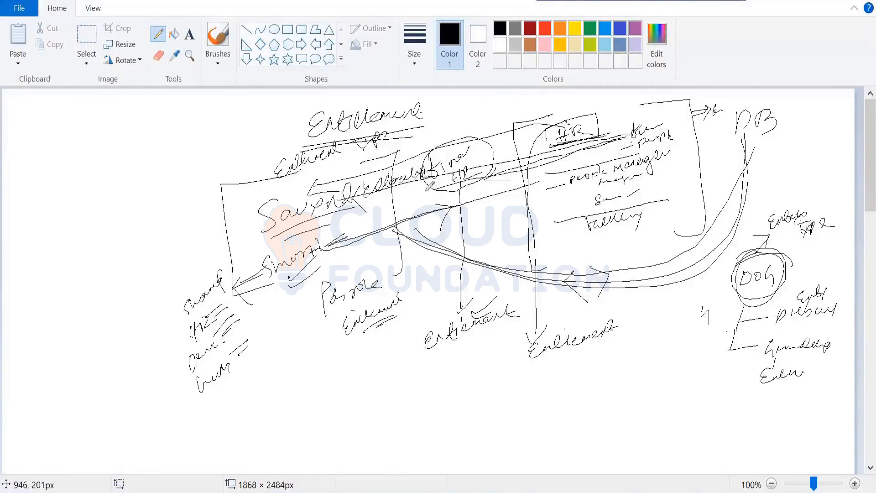
pyautogui.moveTo(419, 196); pyautogui.dragTo(454, 191)
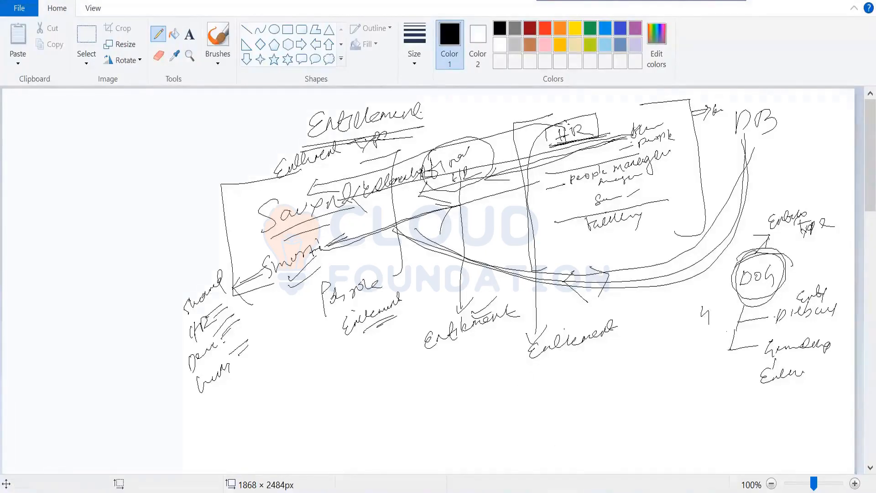
# Step: Switch to MySQL Workbench and sort the account_import results by entitlementtype
pyautogui.hotkey('alt', 'Tab')
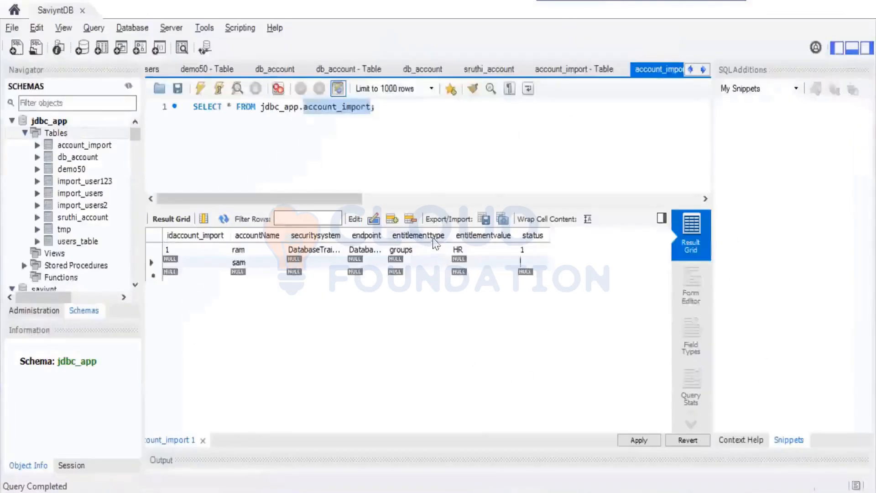
pyautogui.click(433, 238)
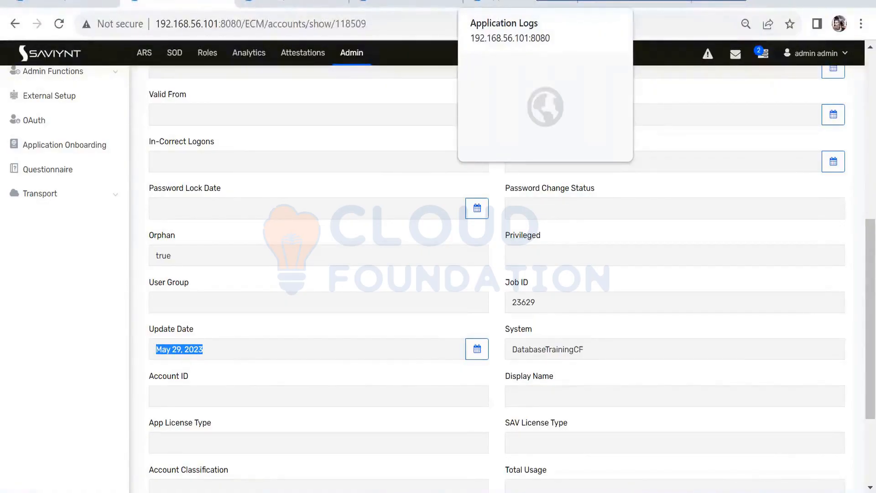
pyautogui.click(560, 492)
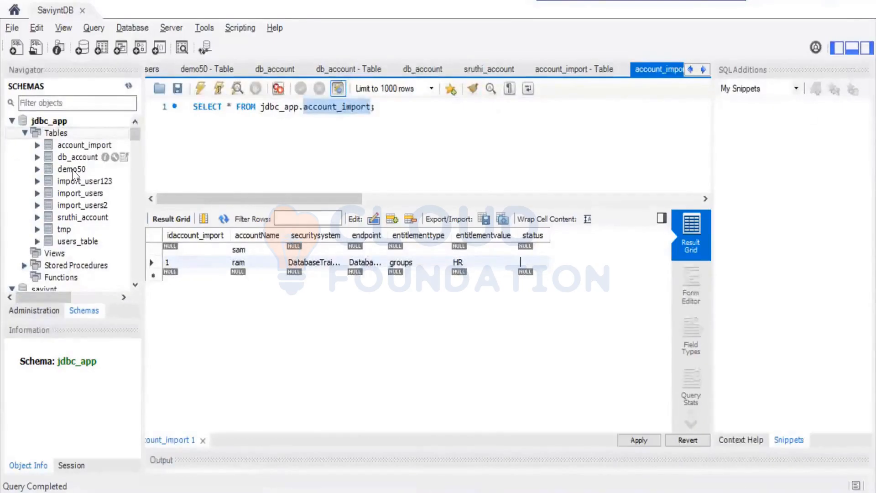
# Step: Collapse the jdbc_app tables and select the accounts table in the saviynt schema to show its columns
pyautogui.click(25, 133)
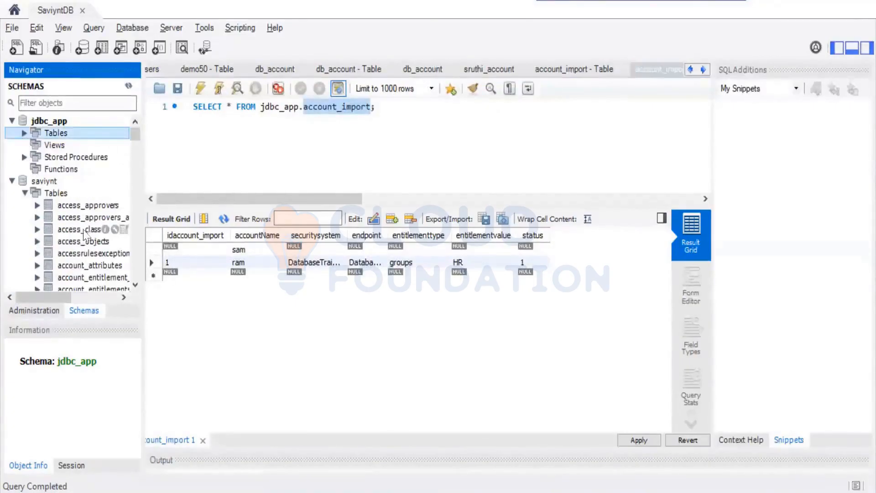
pyautogui.scroll(-1, 83, 249)
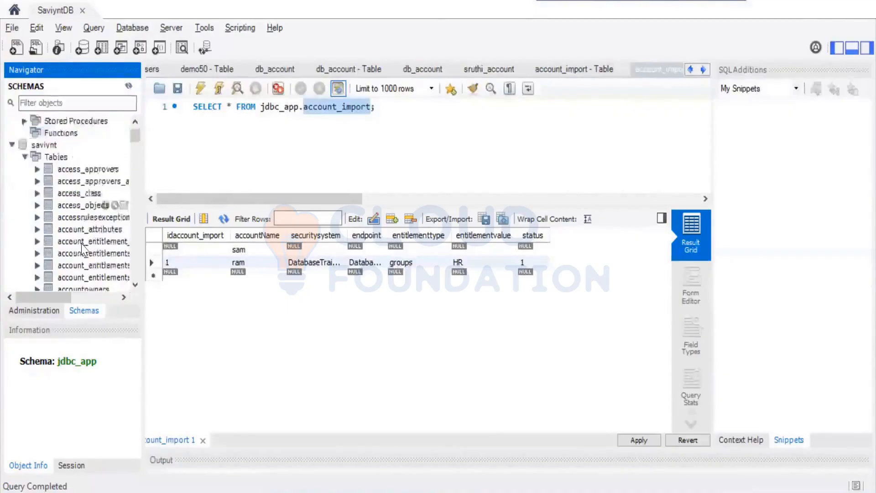
pyautogui.scroll(-4, 83, 249)
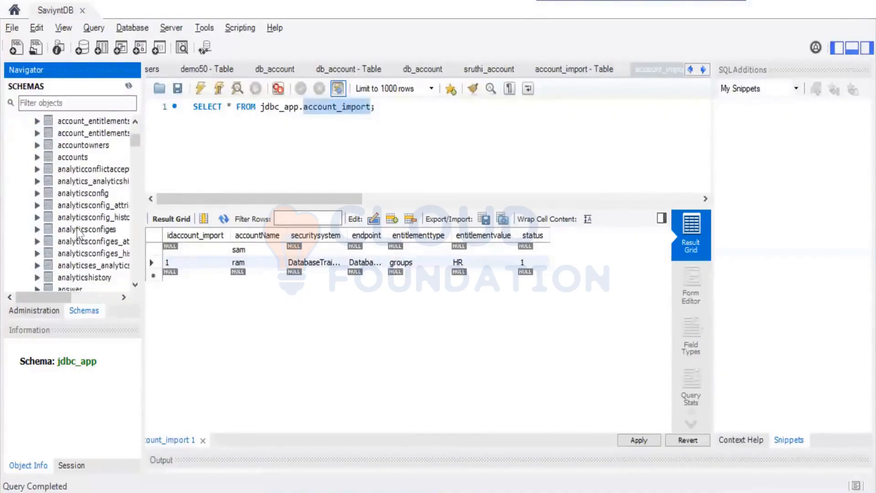
pyautogui.click(74, 158)
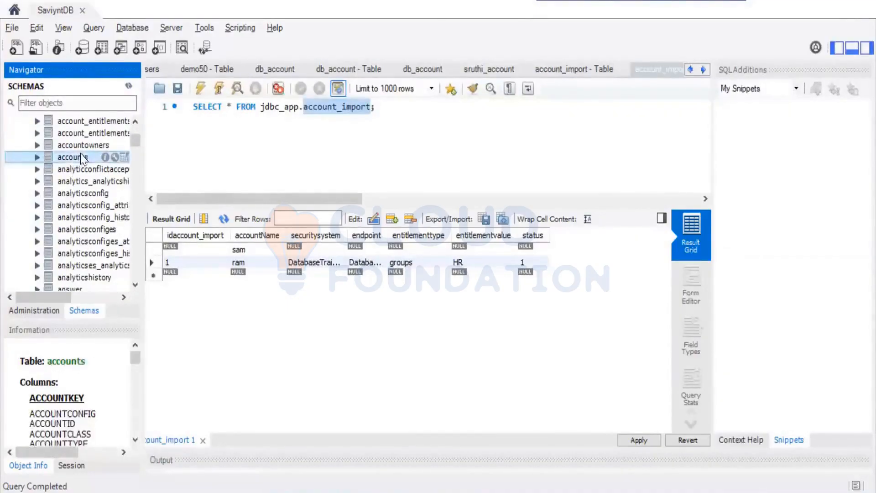
# Step: Browse the saviynt schema's tables and select securitysystems to show its columns
pyautogui.scroll(-15, 84, 241)
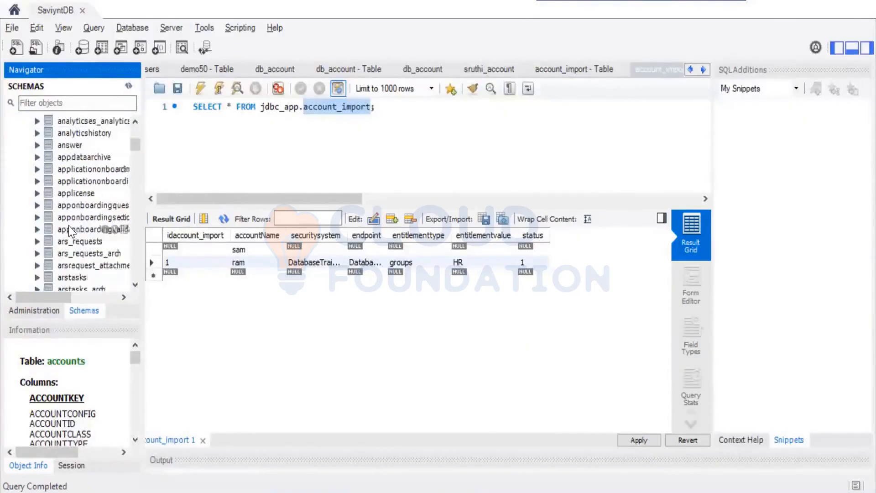
pyautogui.scroll(-5, 73, 229)
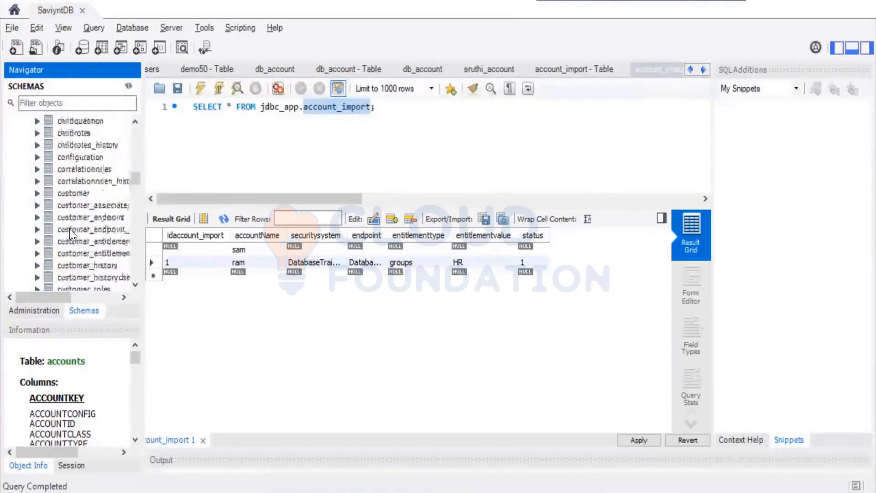
pyautogui.scroll(20, 75, 214)
pyautogui.scroll(15, 75, 215)
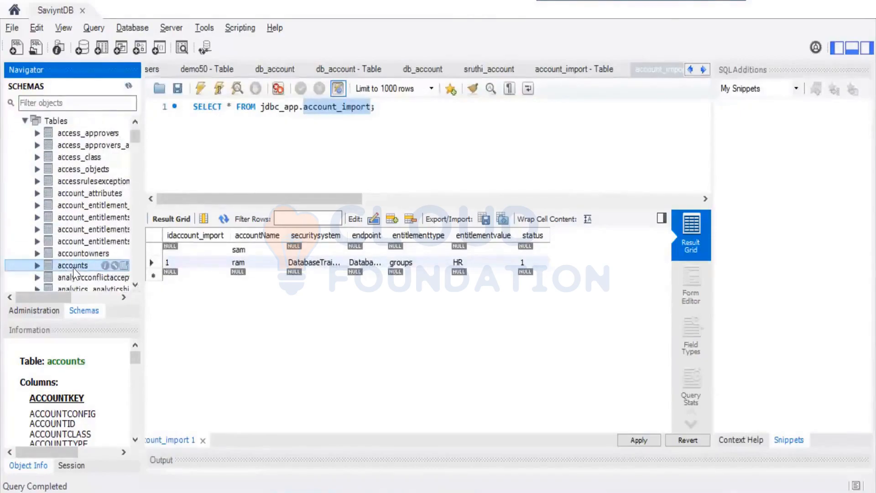
pyautogui.scroll(-10, 75, 237)
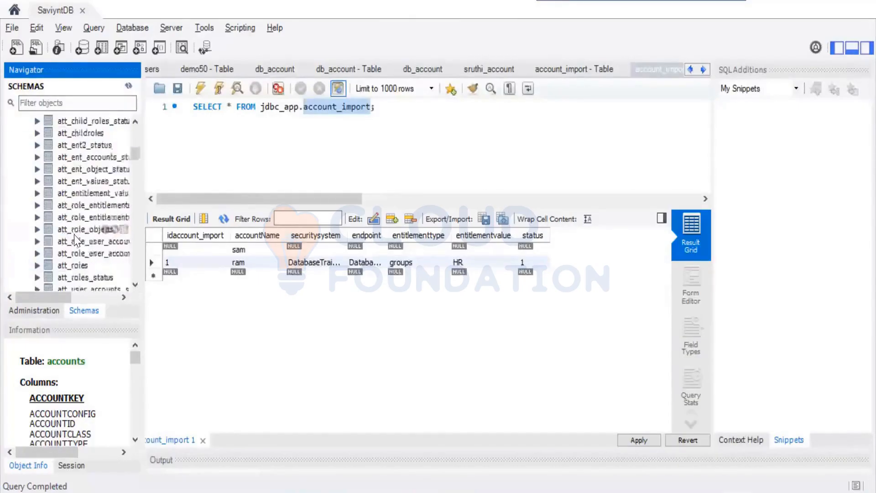
pyautogui.scroll(-10, 75, 239)
pyautogui.scroll(-10, 76, 241)
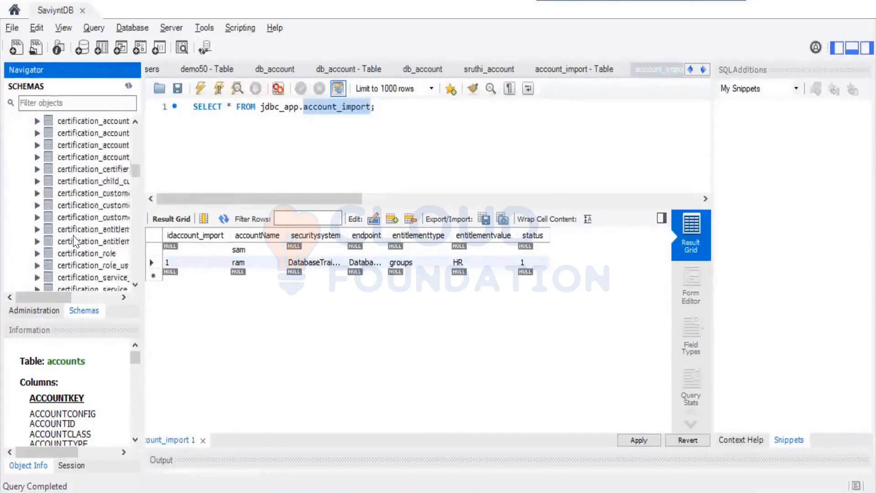
pyautogui.scroll(-10, 75, 240)
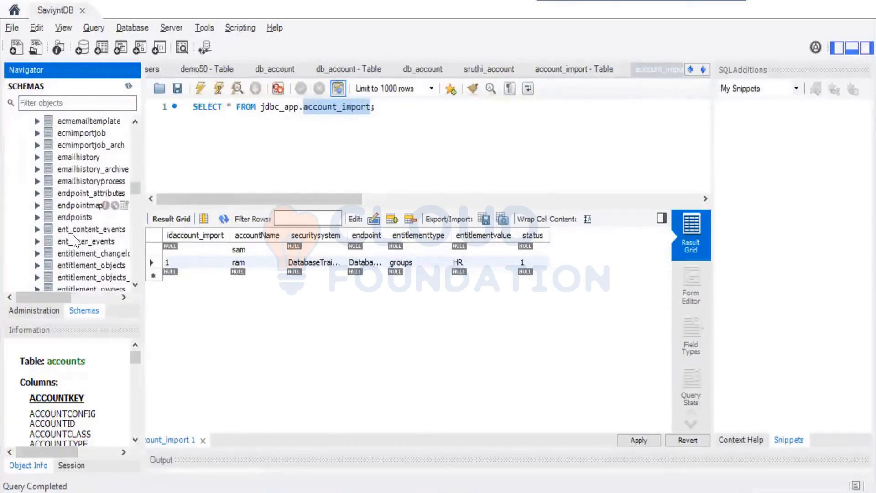
pyautogui.scroll(-2, 94, 231)
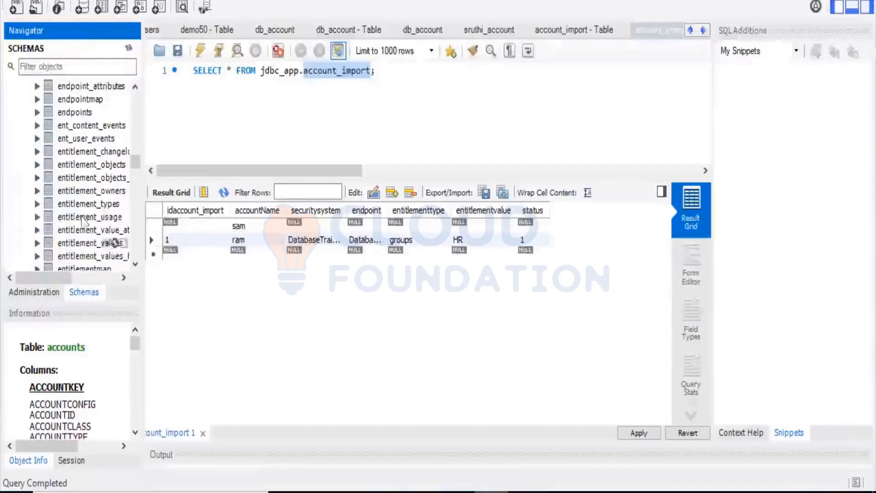
pyautogui.scroll(-10, 79, 223)
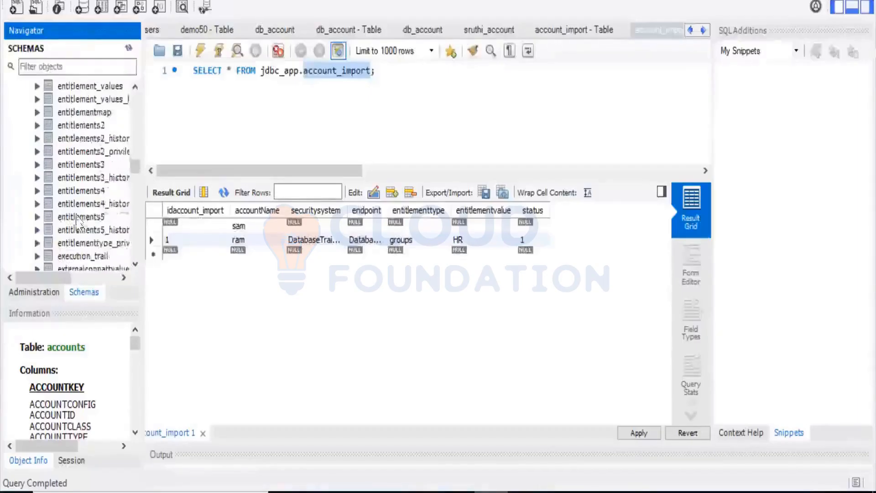
pyautogui.scroll(-20, 78, 222)
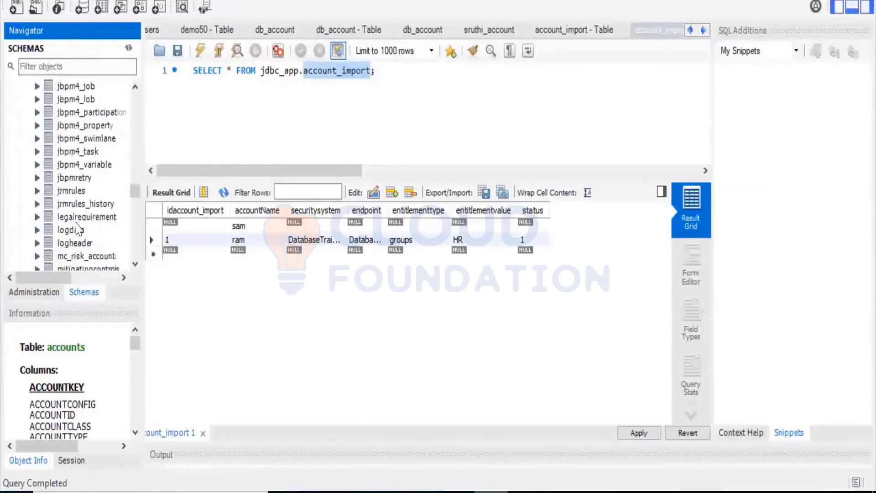
pyautogui.scroll(-5, 79, 227)
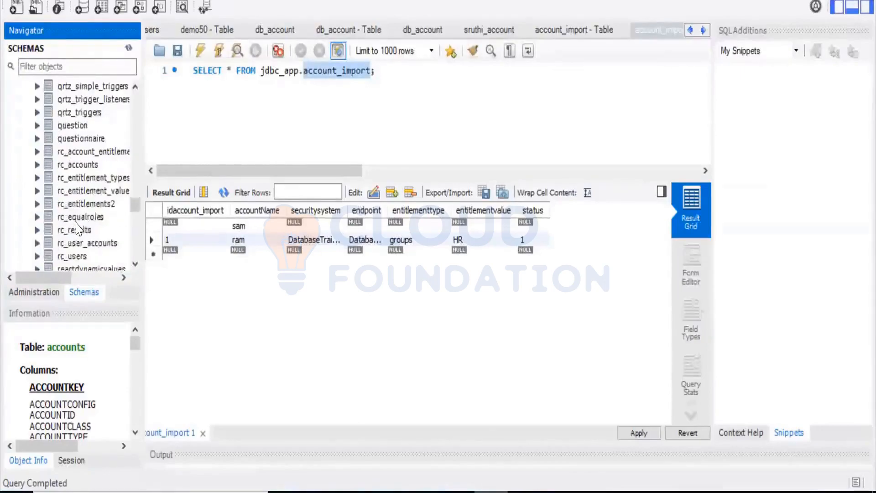
pyautogui.scroll(-15, 78, 226)
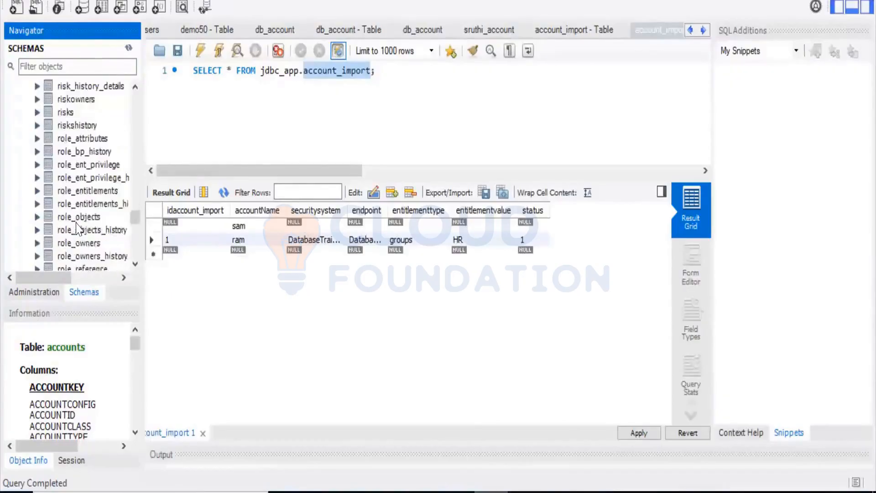
pyautogui.scroll(-3, 77, 226)
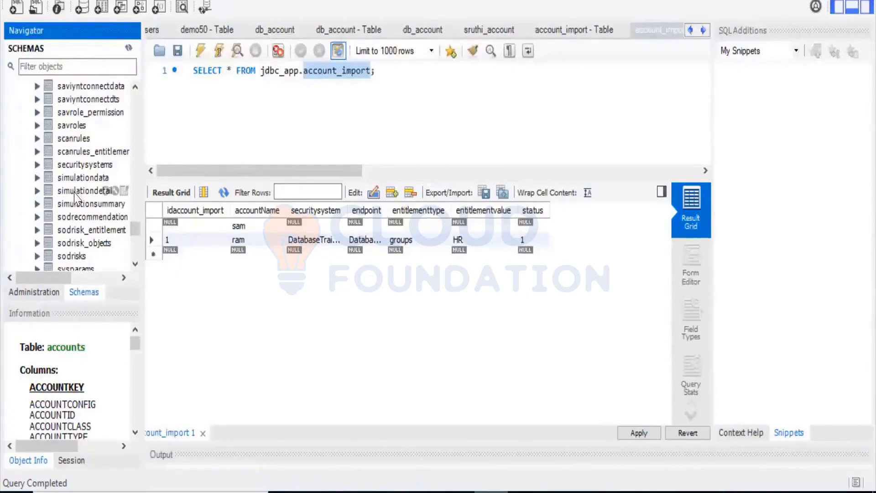
pyautogui.scroll(3, 76, 197)
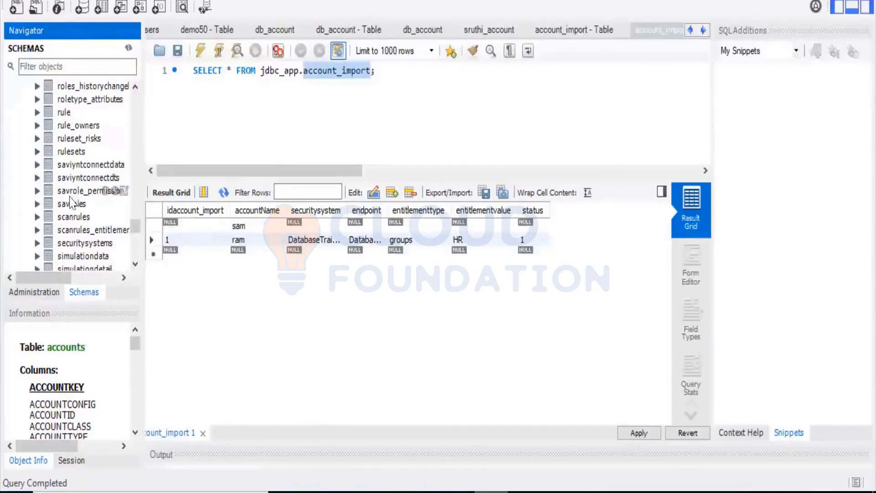
pyautogui.click(86, 243)
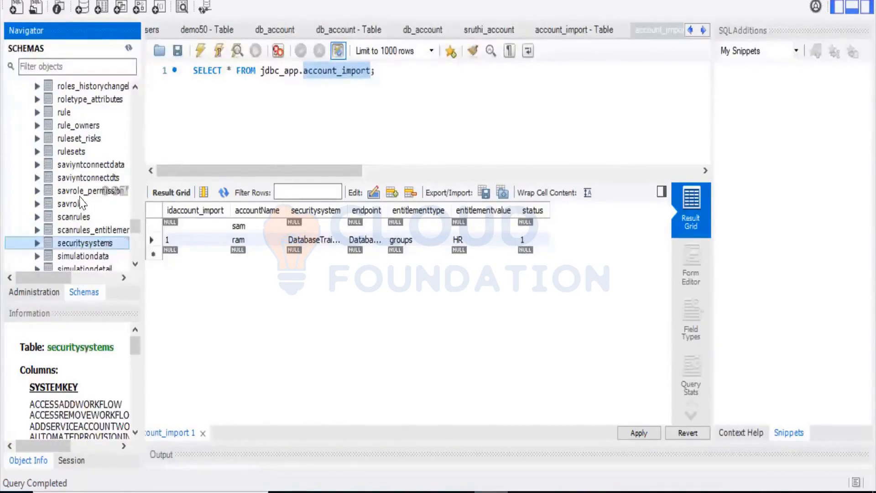
# Step: Find and select the endpoints table in the saviynt schema to show its columns
pyautogui.scroll(20, 80, 202)
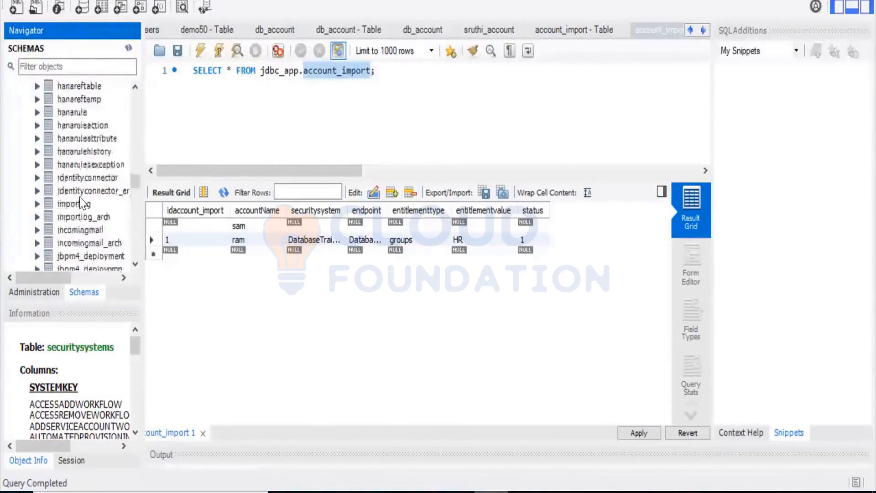
pyautogui.scroll(10, 82, 202)
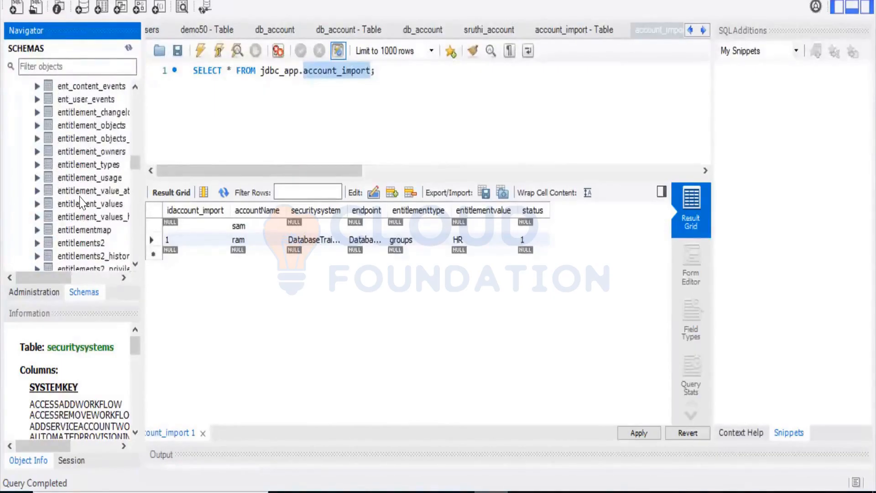
pyautogui.scroll(5, 80, 203)
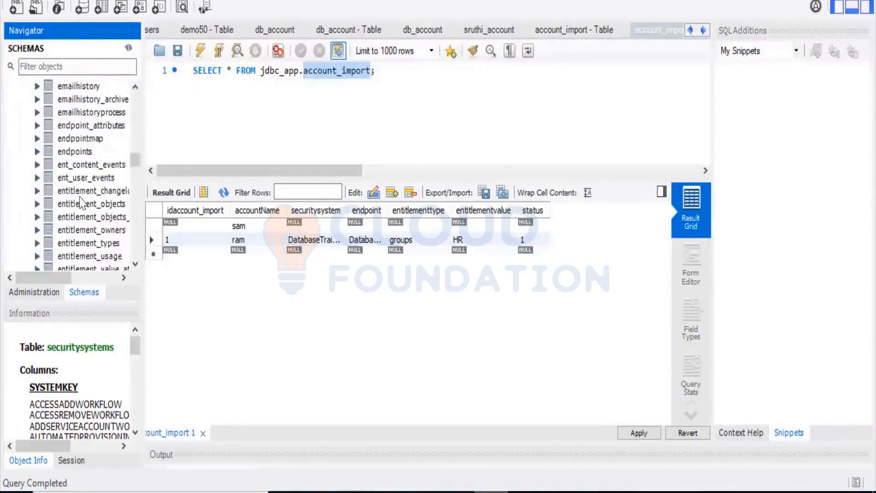
pyautogui.click(80, 151)
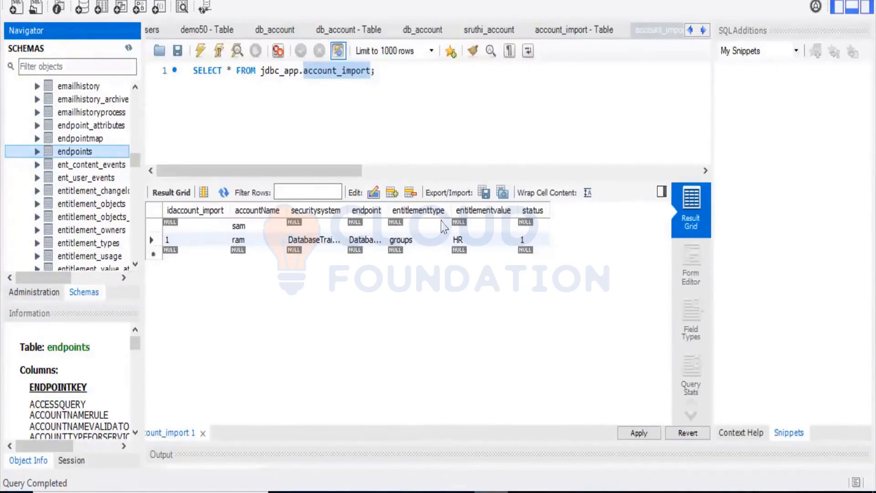
# Step: Return to the jdbc_app schema, expand its tables, and open the rows of import_users2
pyautogui.scroll(8, 105, 123)
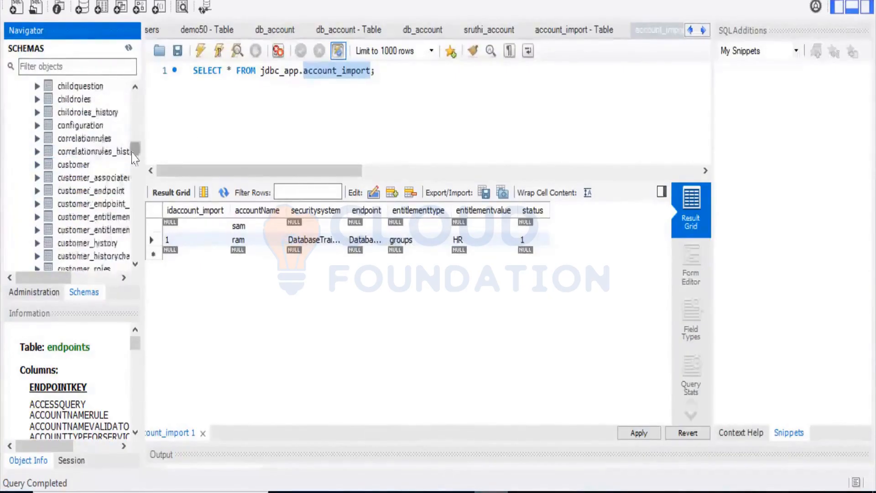
pyautogui.moveTo(133, 158); pyautogui.dragTo(136, 76)
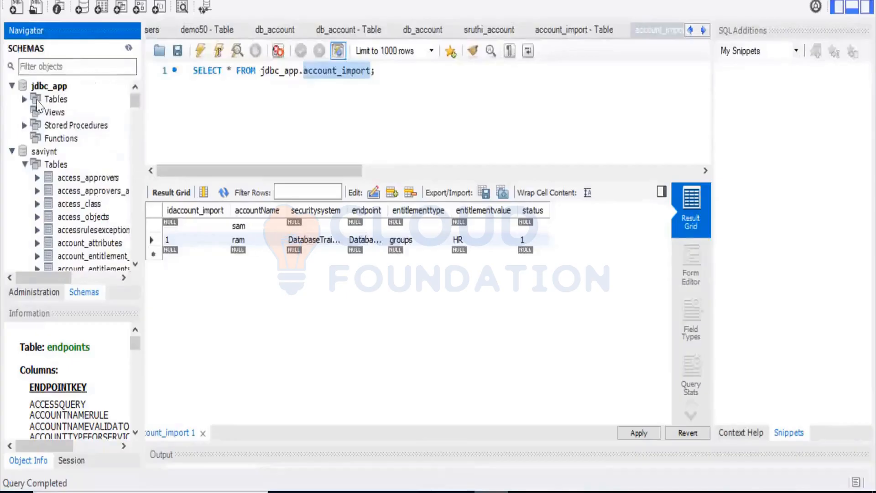
pyautogui.click(25, 99)
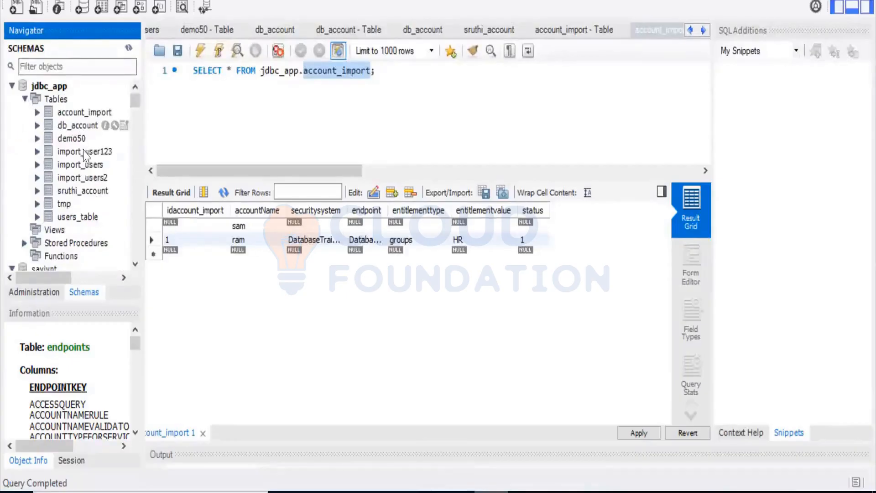
pyautogui.click(97, 179)
pyautogui.click(124, 177)
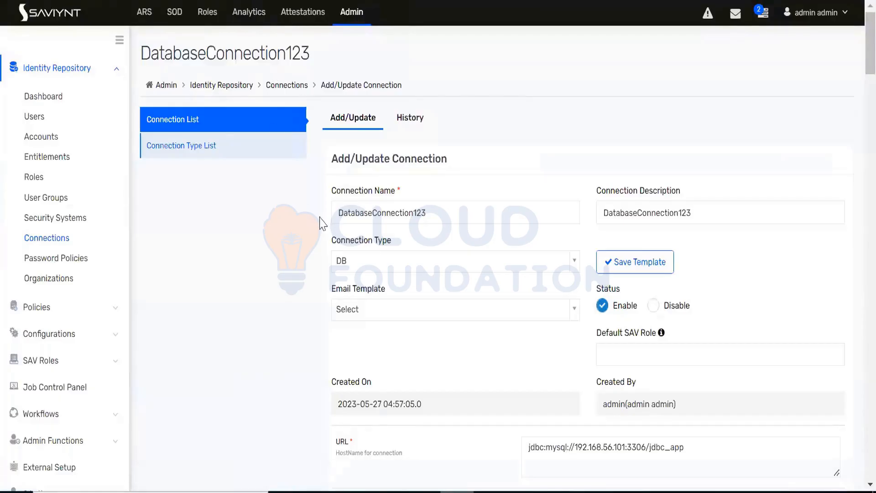
# Step: Switch to Saviynt's DatabaseConnection123 page and expand the Policies section
pyautogui.click(63, 306)
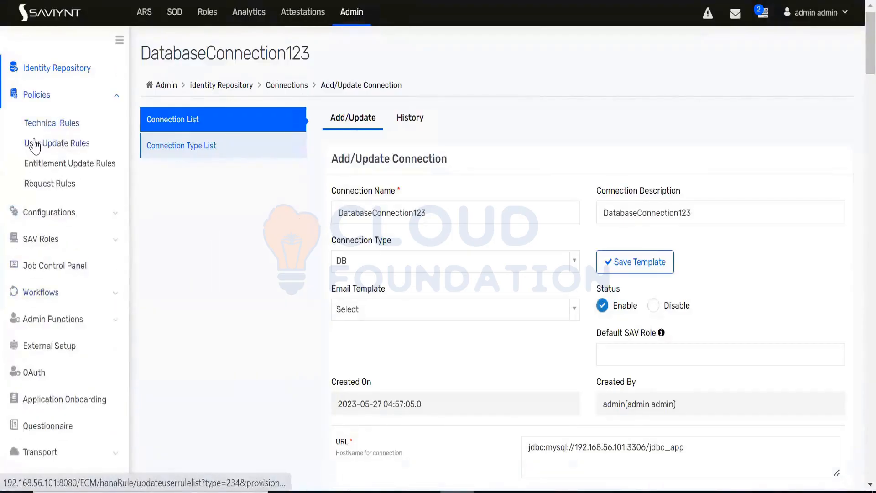